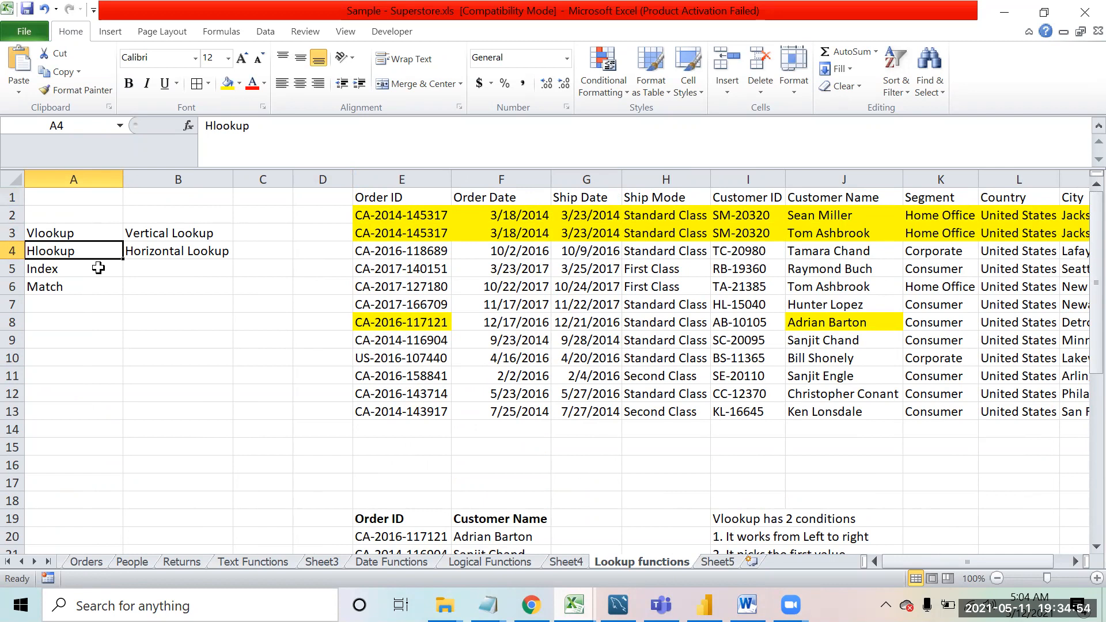
Step: Review the column headings of the orders table on the Lookup functions sheet, from Order ID across to the location columns
key("Up")
key("Up")
key("Up")
key("Right")
key("Right")
key("Right")
key("Right")
key("Right")
key("Right")
key("Right")
key("Right")
key("Right")
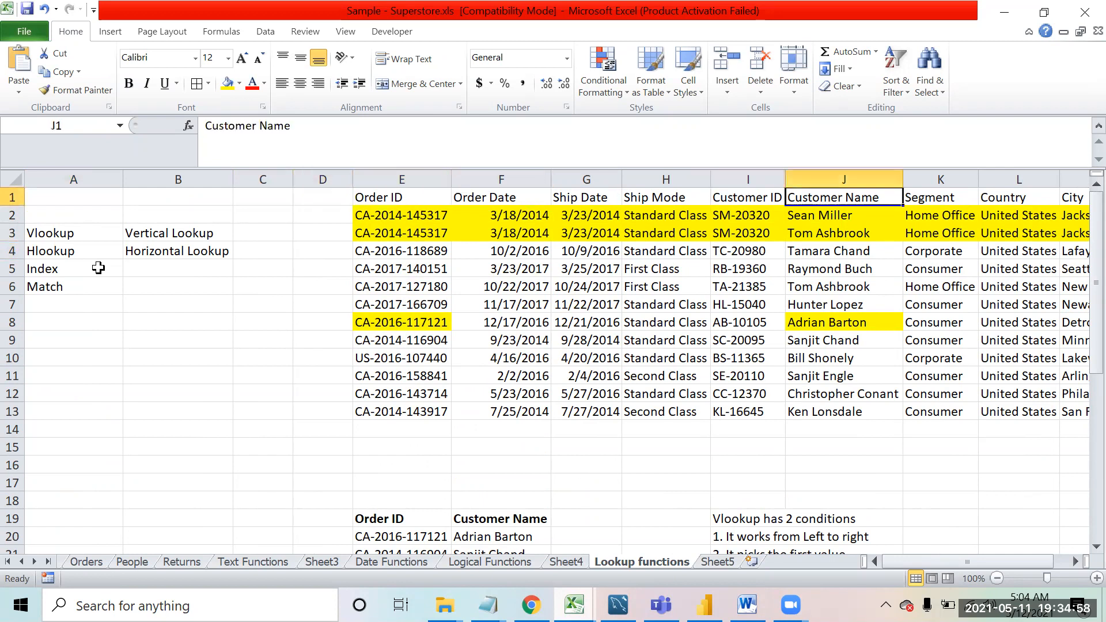
key("Right")
key("Right")
key("Right")
key("Right")
key("Right")
key("Left")
key("Left")
key("Left")
key("Left")
key("Left")
key("Left")
key("Left")
key("Left")
key("Left")
key("Left")
key("Left")
key("Left")
key("Left")
key("Left")
Step: Examine the lookup examples and the notes on Vlookup conditions below the orders table on the Lookup functions sheet
key("Down")
key("Down")
key("Down")
key("Down")
key("Down")
key("Down")
key("Down")
key("Down")
key("Down")
key("Down")
key("Down")
key("Down")
key("Down")
key("Down")
key("Down")
key("Down")
key("Down")
key("Up")
key("Up")
key("Up")
key("Up")
key("Up")
key("Up")
key("Up")
key("Up")
key("Up")
key("Up")
key("Up")
key("Up")
key("Up")
key("Up")
key("Up")
key("Up")
key("Up")
key("Right")
key("Right")
key("Right")
key("Right")
key("Right")
key("Right")
key("Right")
key("Right")
key("Right")
key("Right")
key("Down")
key("Down")
key("Down")
key("Down")
key("Down")
key("Down")
key("Down")
key("Down")
key("Down")
key("Down")
key("Down")
key("Down")
key("Down")
key("Down")
key("Down")
key("Down")
key("Down")
key("Down")
key("Down")
key("Down")
key("Down")
key("Down")
key("Up")
key("Up")
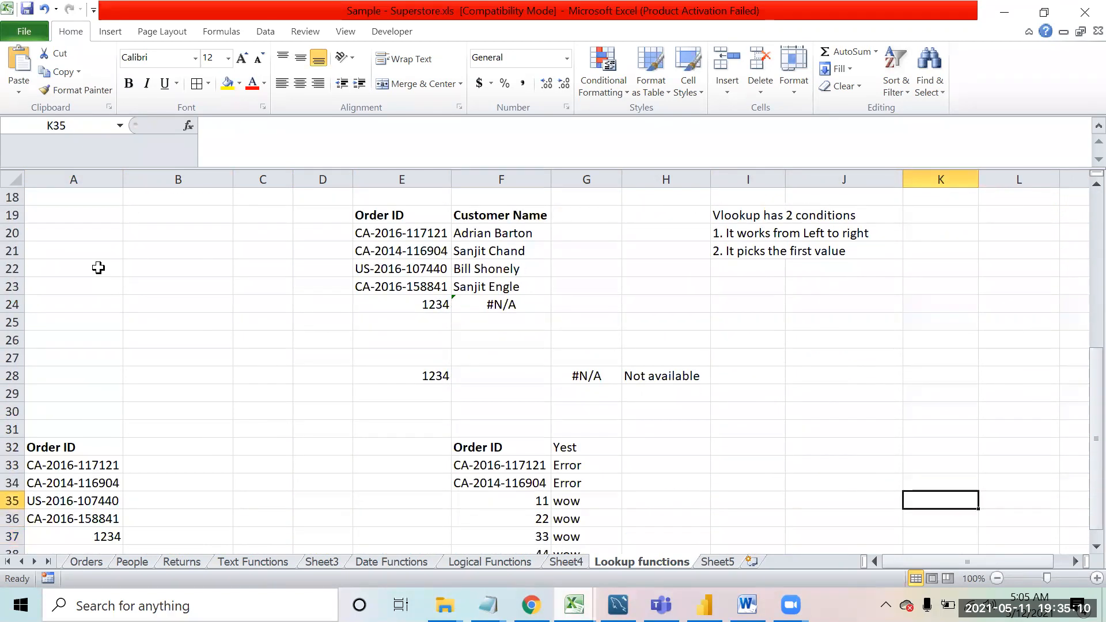
key("Up")
key("Up")
key("Up")
key("Up")
key("Up")
key("Up")
key("Up")
key("Up")
key("Up")
key("Up")
key("Up")
key("Up")
key("Up")
key("Up")
key("Up")
key("Up")
key("Up")
key("Up")
key("Up")
key("Up")
key("Up")
key("Up")
key("Up")
key("Up")
key("Up")
key("Up")
key("Up")
key("Up")
key("Up")
key("Up")
key("Up")
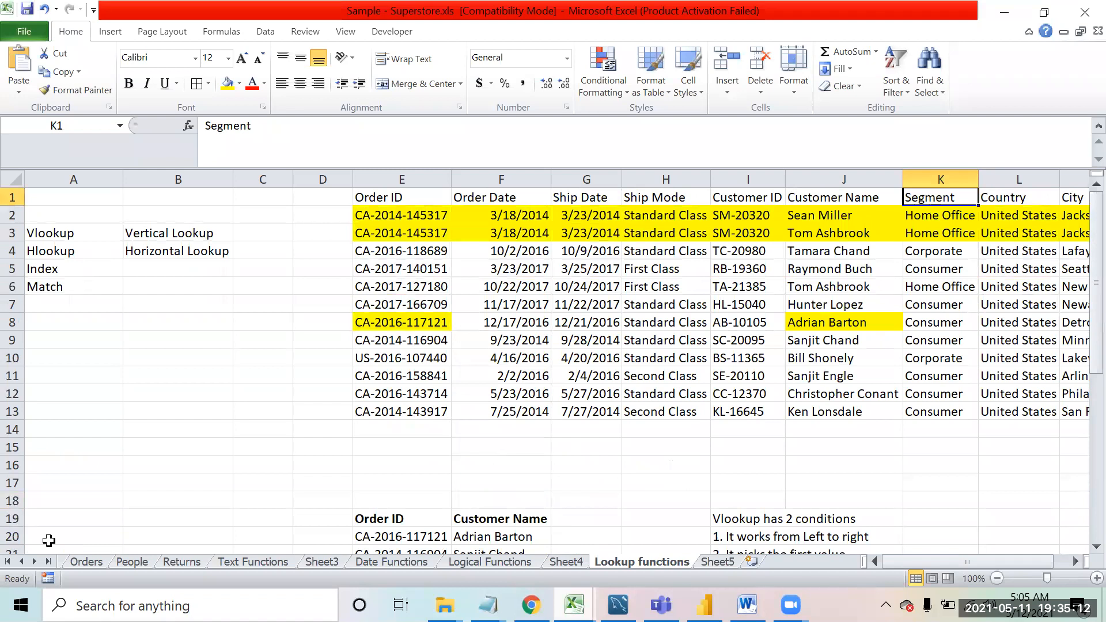
Step: Open the Returns sheet and examine its Order ID lookup columns and the column index numbers above the headings
left_click(183, 563)
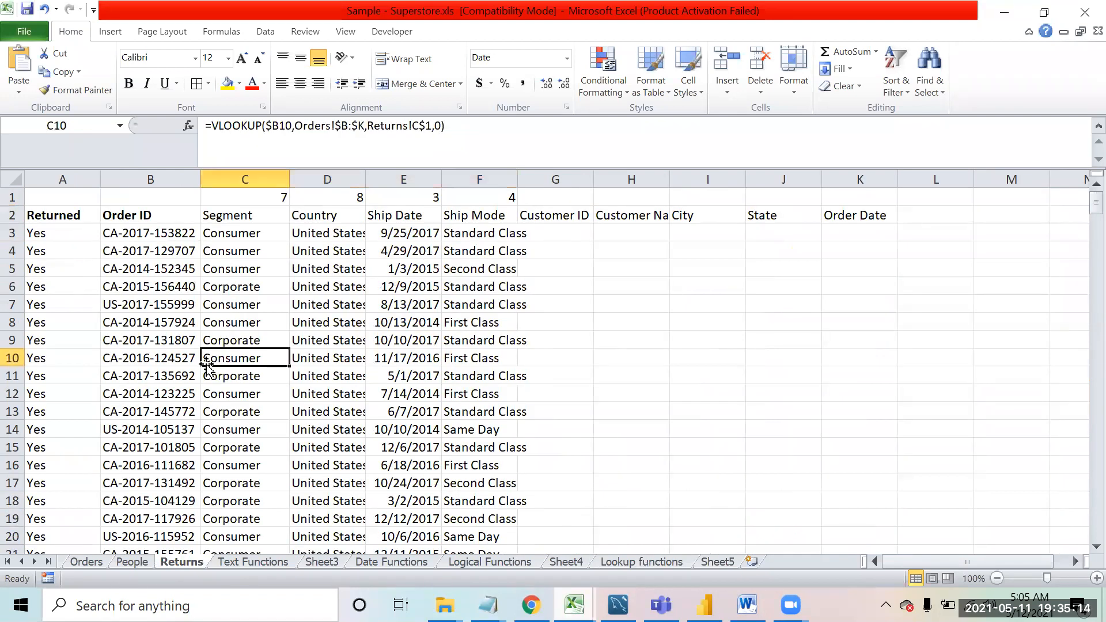
key("Up")
key("Up")
key("Up")
key("Up")
key("Up")
key("Up")
key("Up")
key("Up")
key("Left")
key("Down")
key("Right")
key("Right")
key("Up")
key("Up")
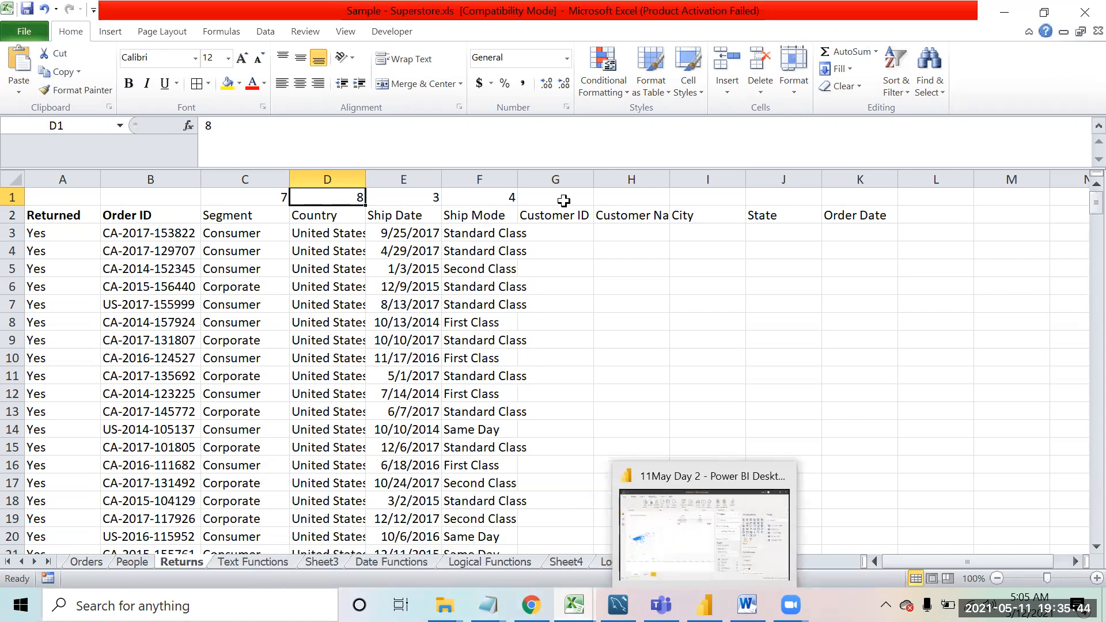
left_click(566, 244)
mouse_move(661, 604)
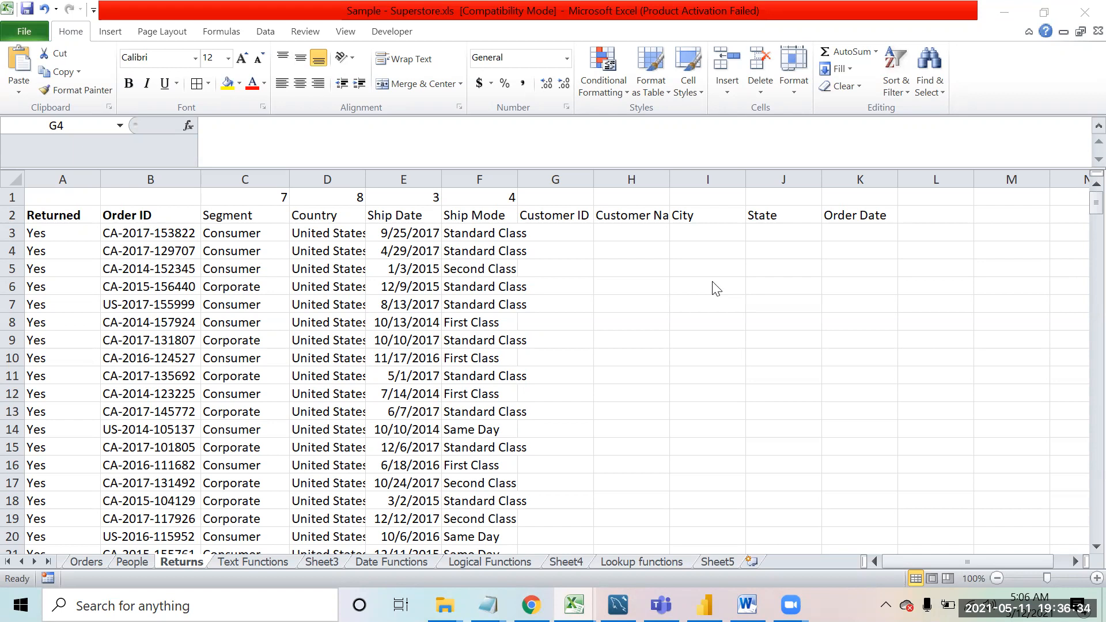
Step: Enter Sachin in cell M6 and Tendulkar in cell N6 of the Returns sheet
left_click(658, 345)
key("Right")
key("Right")
key("Right")
key("Right")
key("Right")
key("Right")
key("Right")
key("Right")
key("Right")
key("Right")
key("Left")
key("Left")
key("Left")
key("Left")
key("Up")
key("Up")
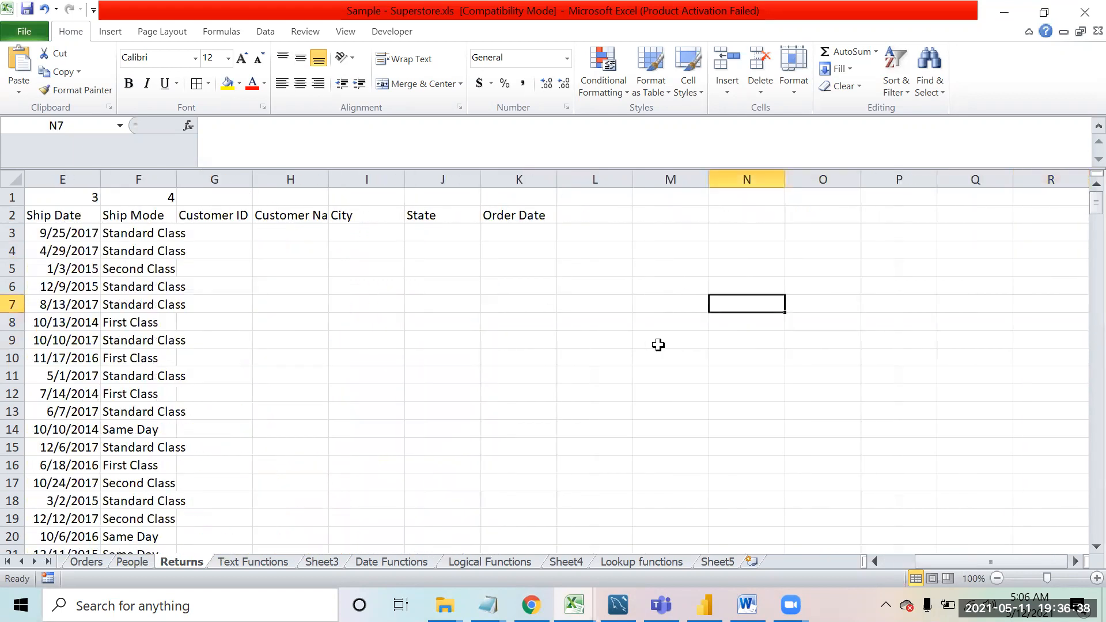
key("Left")
key("Up")
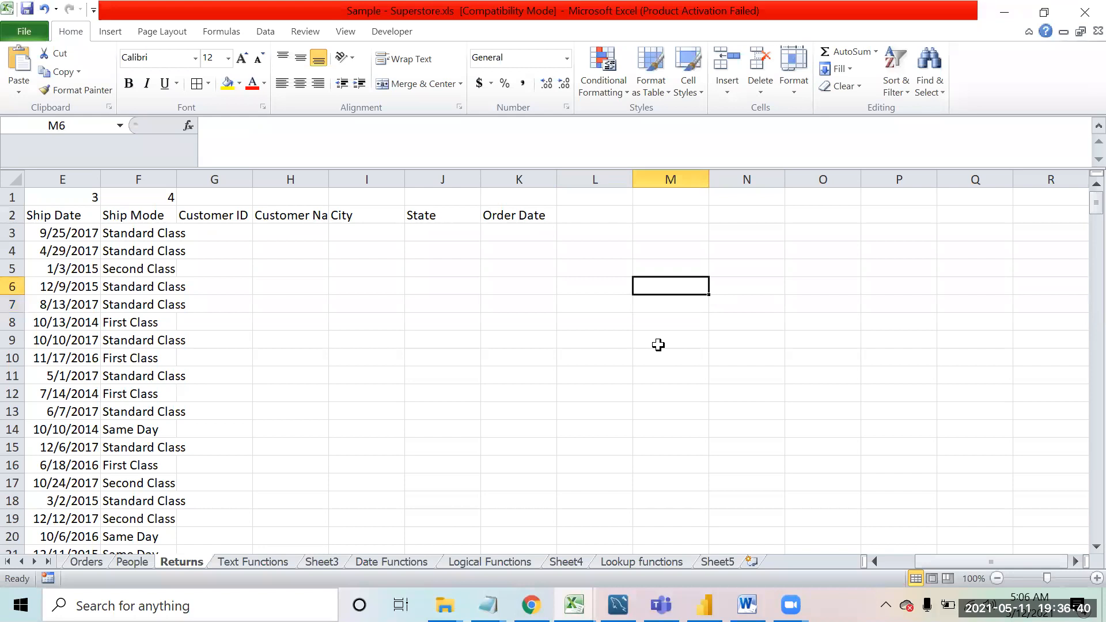
type("Sachin")
key("Tab")
type("Tendulkar")
key("Return")
Step: Join the two names with a space in cell O6 using the formula =M6&" "&N6
key("Up")
key("Right")
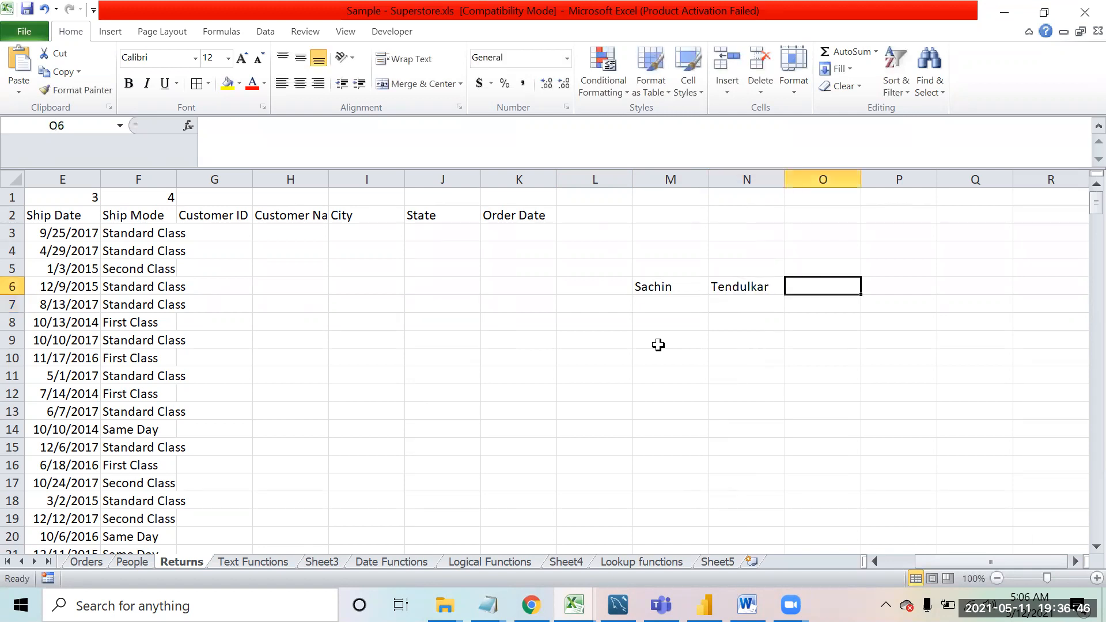
type("=")
key("Left")
key("Left")
type("&\" ")
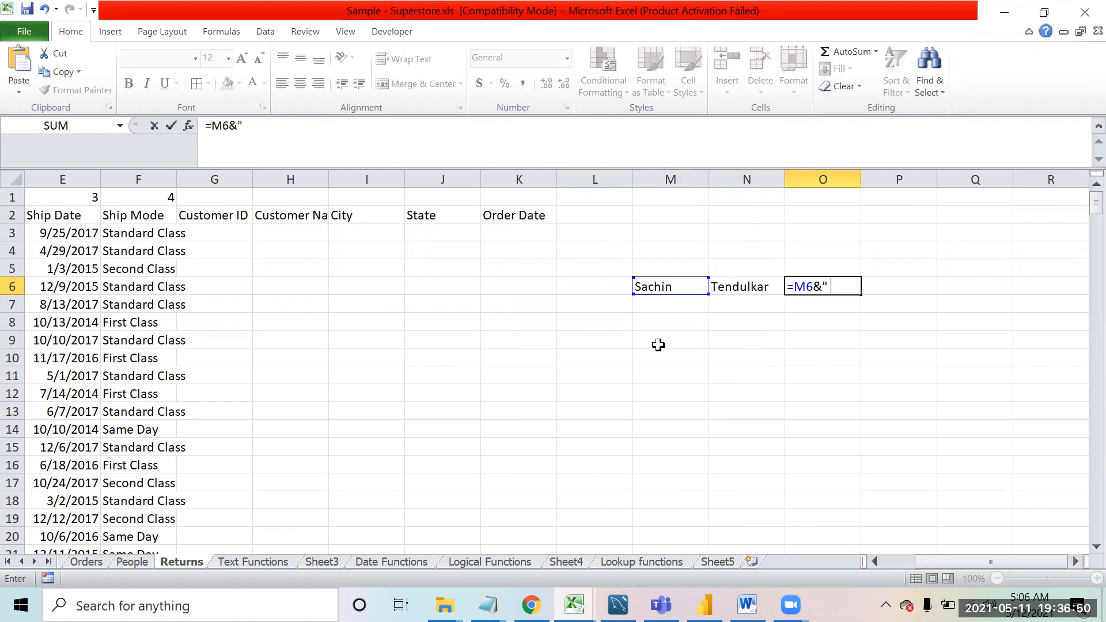
type("\"&N6")
key("Return")
Step: Join the same two names in cell Q6 with the formula =CONCATENATE(M6," ",N6)
key("Up")
key("Right")
key("Right")
type("=cona")
key("BackSpace")
key("Tab")
key("Left")
key("Left")
key("Left")
key("Left")
key("Left")
key("Right")
type(",")
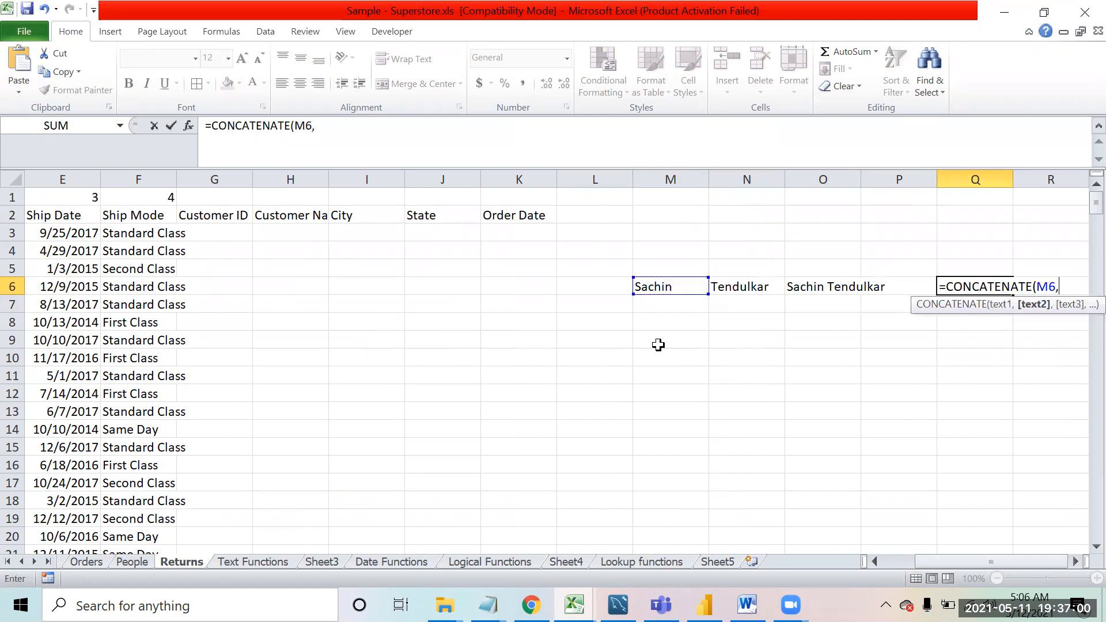
type("\" \",")
key("Left")
key("Left")
key("Left")
key("Return")
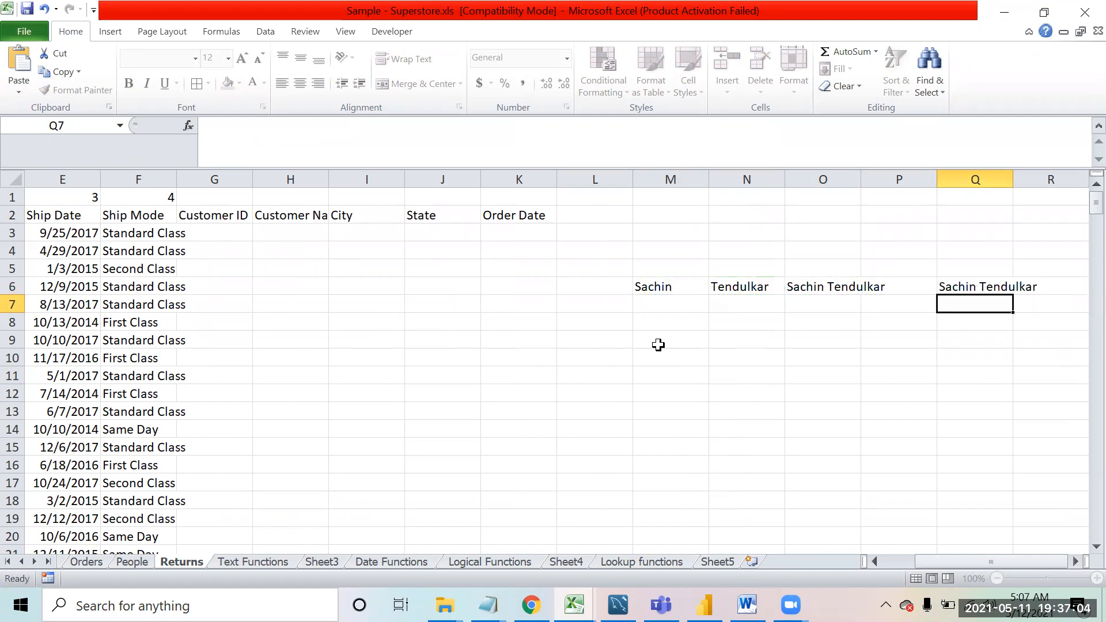
key("Up")
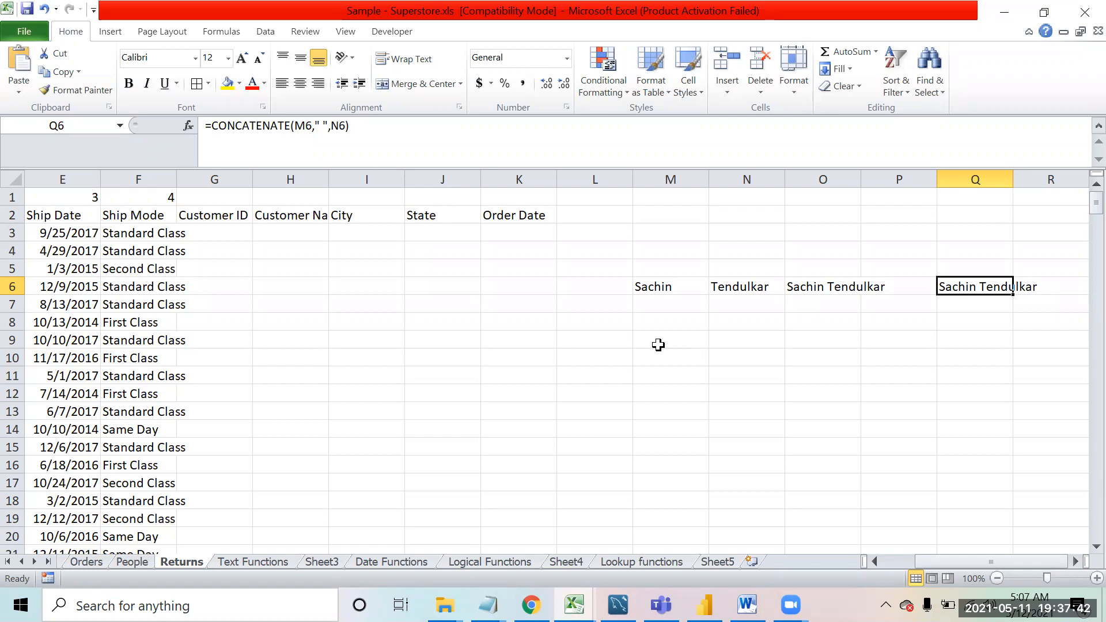
Step: Enter 1 in cell L15 of the Returns sheet
double_click(614, 448)
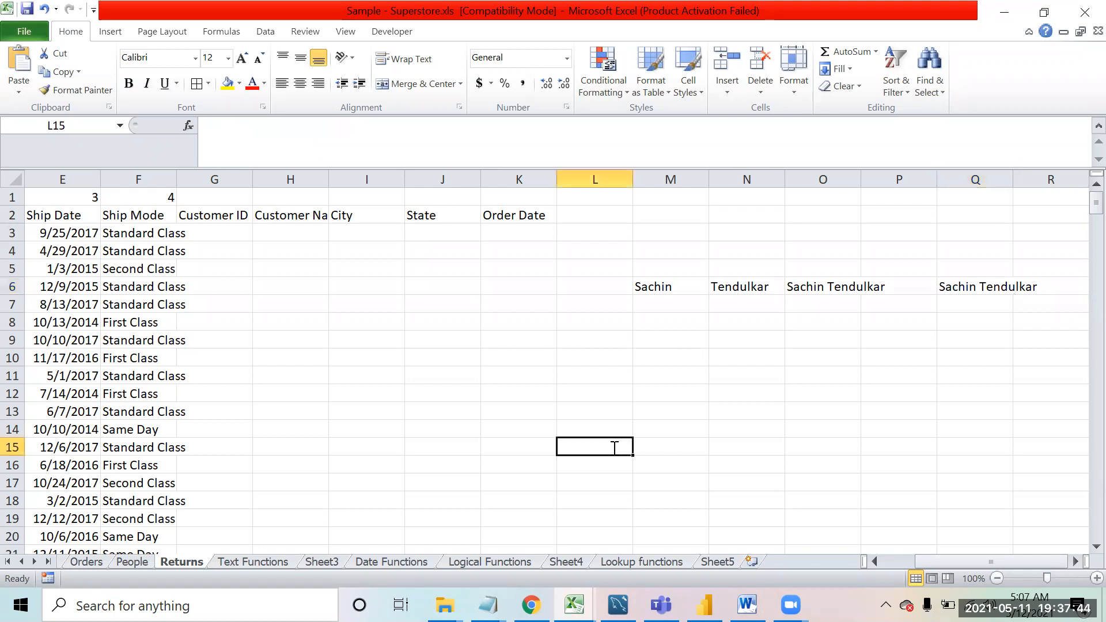
type("1")
key("Return")
left_click(613, 447)
key("Return")
left_click(613, 447)
key("Down")
key("Down")
key("Up")
key("Up")
key("Up")
key("Up")
key("Up")
key("Down")
key("Down")
key("Down")
key("Up")
Step: Note "count" in cell N14 and its description "it counts numeric" in cell O14
key("Right")
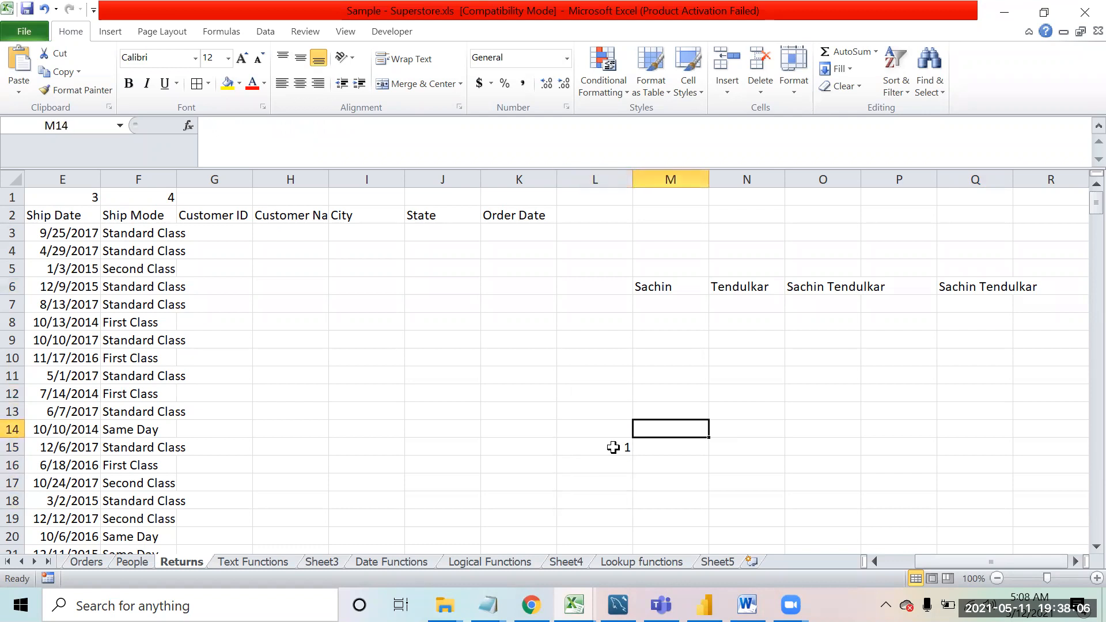
key("Right")
type("count")
key("Return")
key("Up")
key("Right")
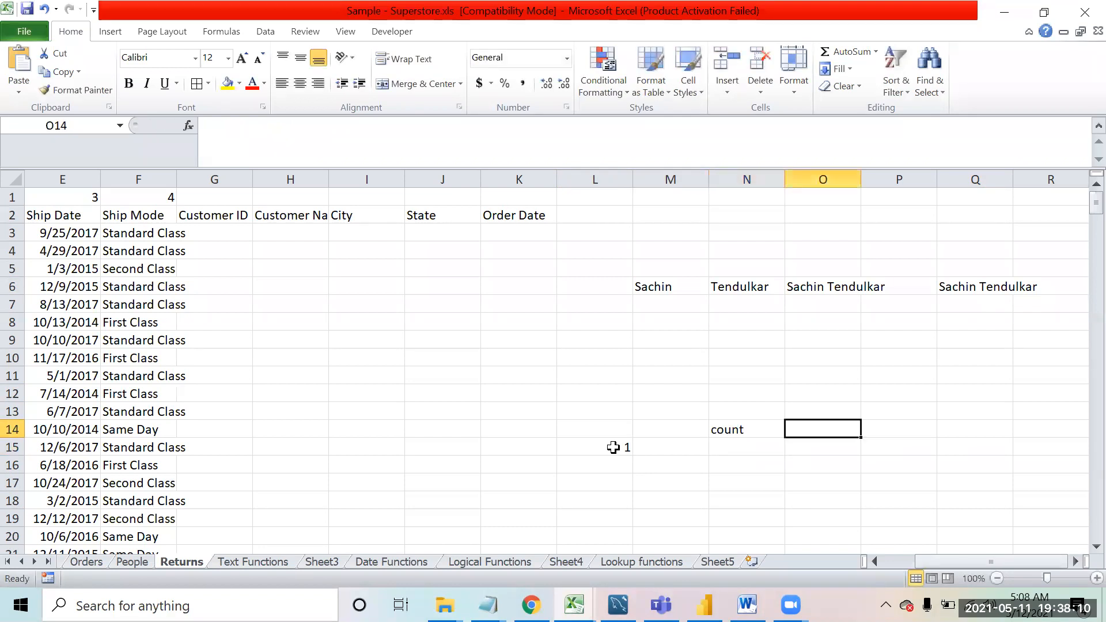
type("it")
type("nts")
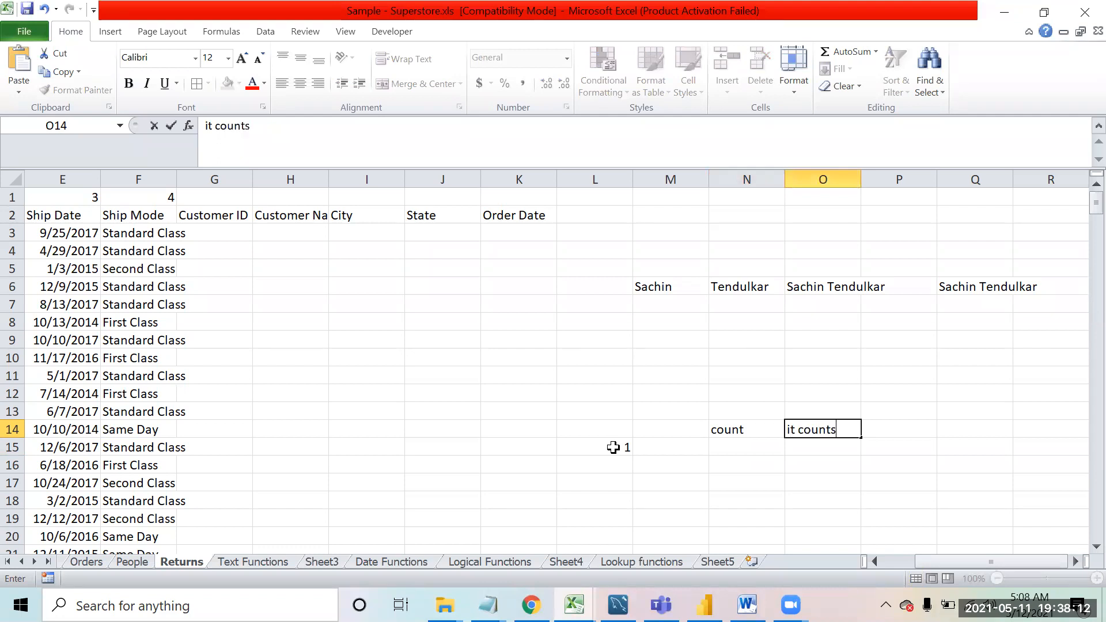
type(" numeric")
key("Return")
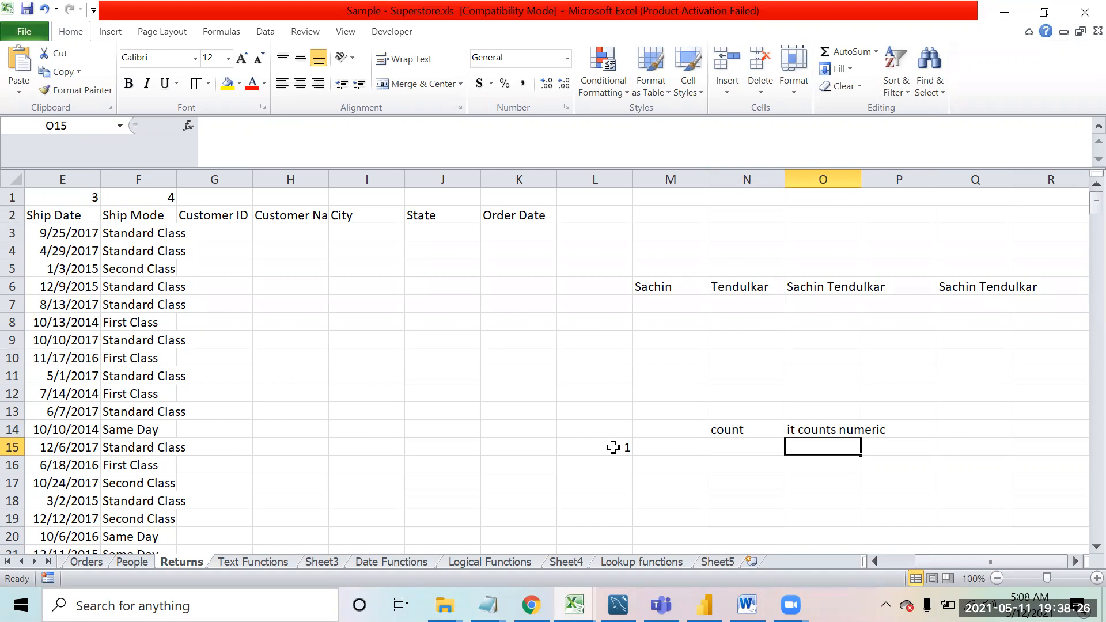
Step: Clear the count note from cells N14 to Q14
key("Up")
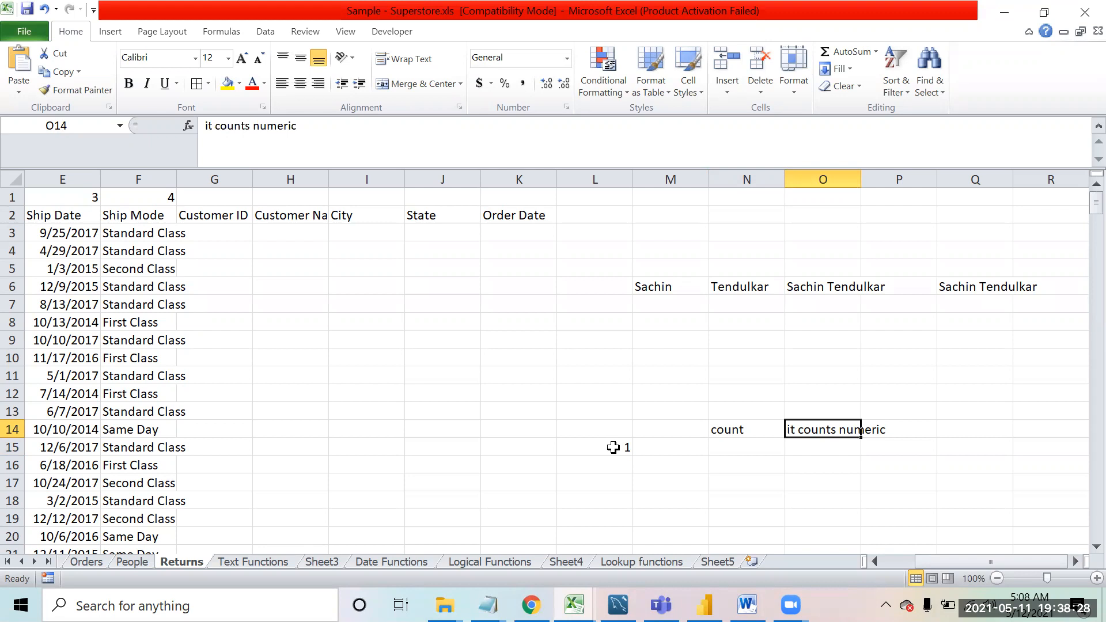
key("Left")
key("Left")
key("Right")
key("Right")
key("Left")
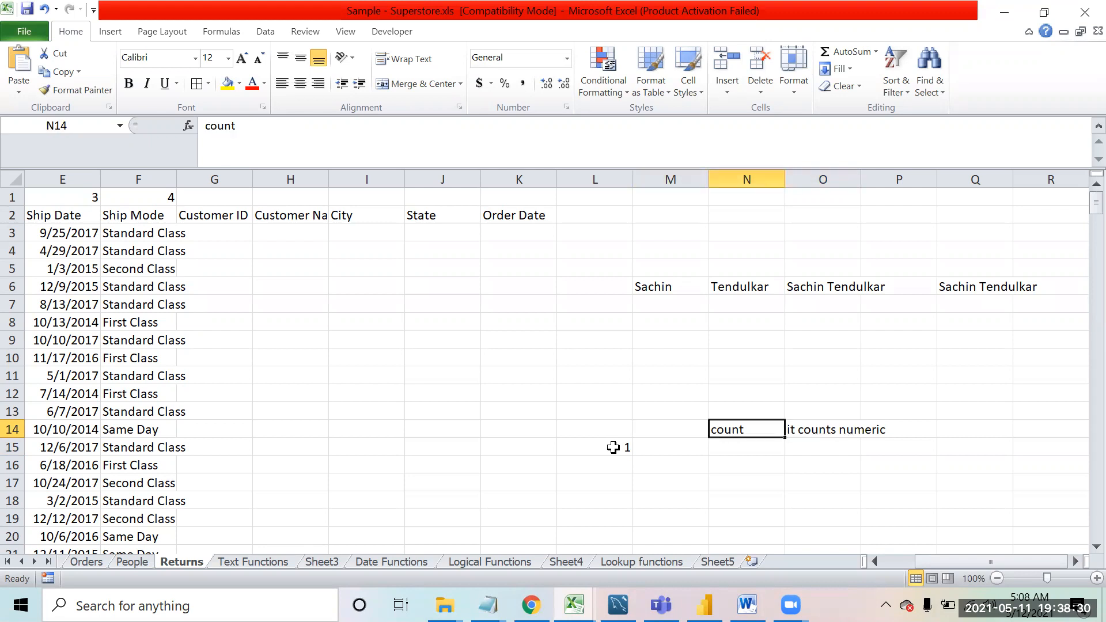
key("shift+Right")
key("shift+Right")
key("shift+Right")
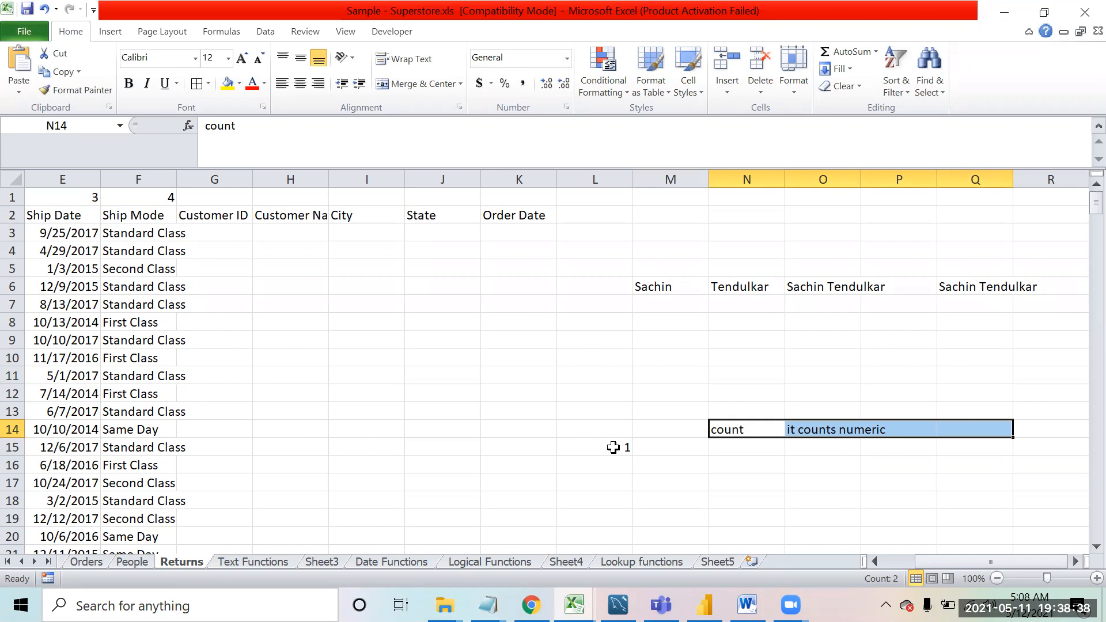
key("Delete")
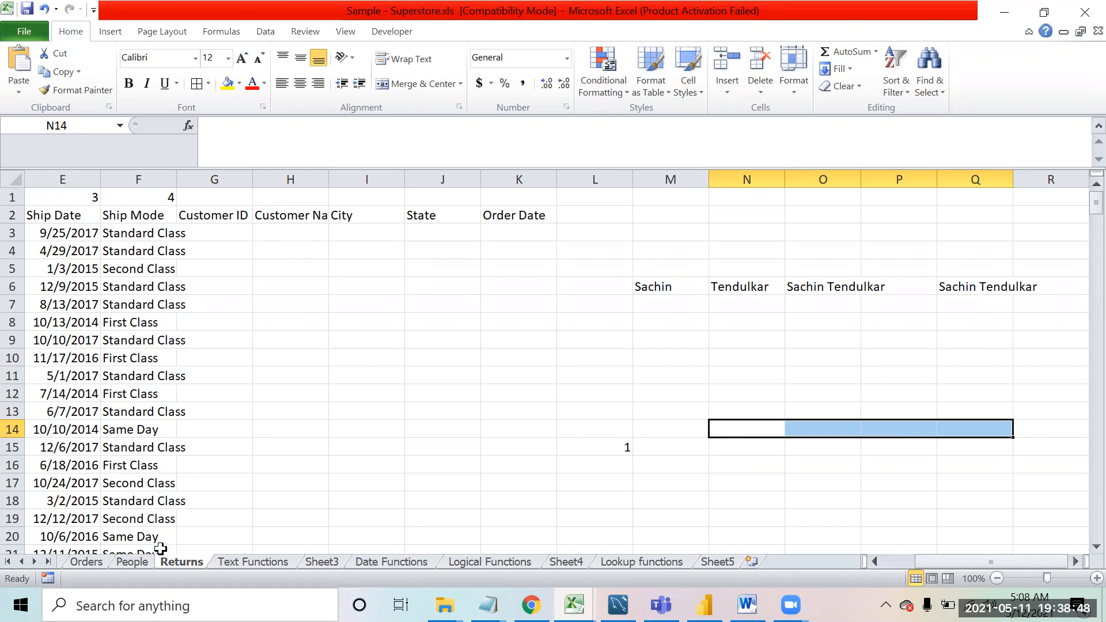
Step: Copy the entire Customer Name column, header included, from the Orders sheet into column A of a new worksheet
left_click(86, 562)
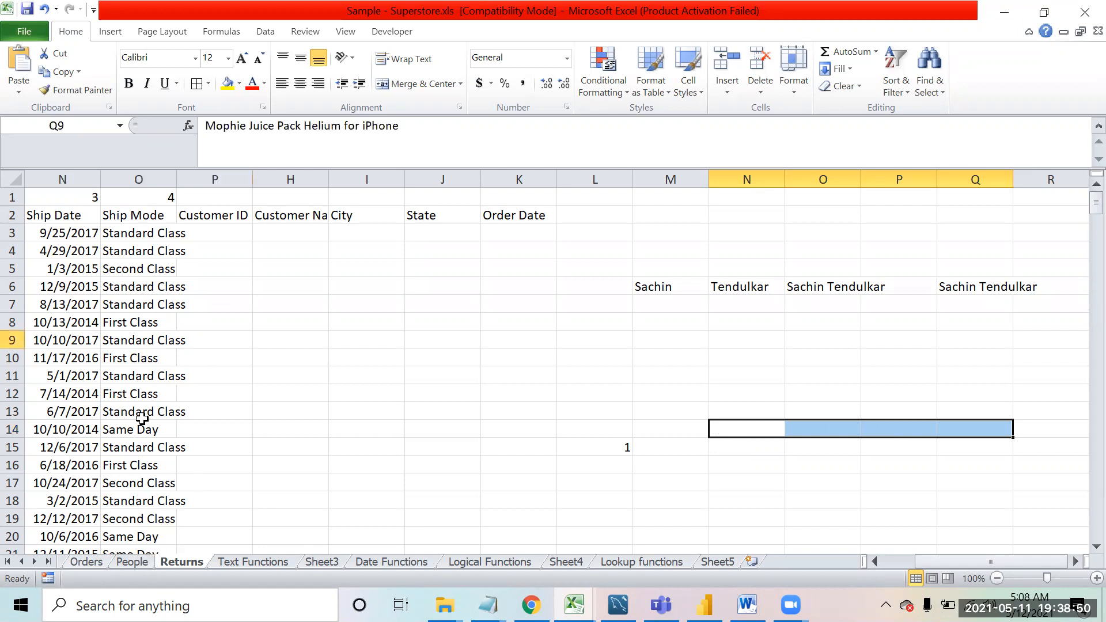
key("Home")
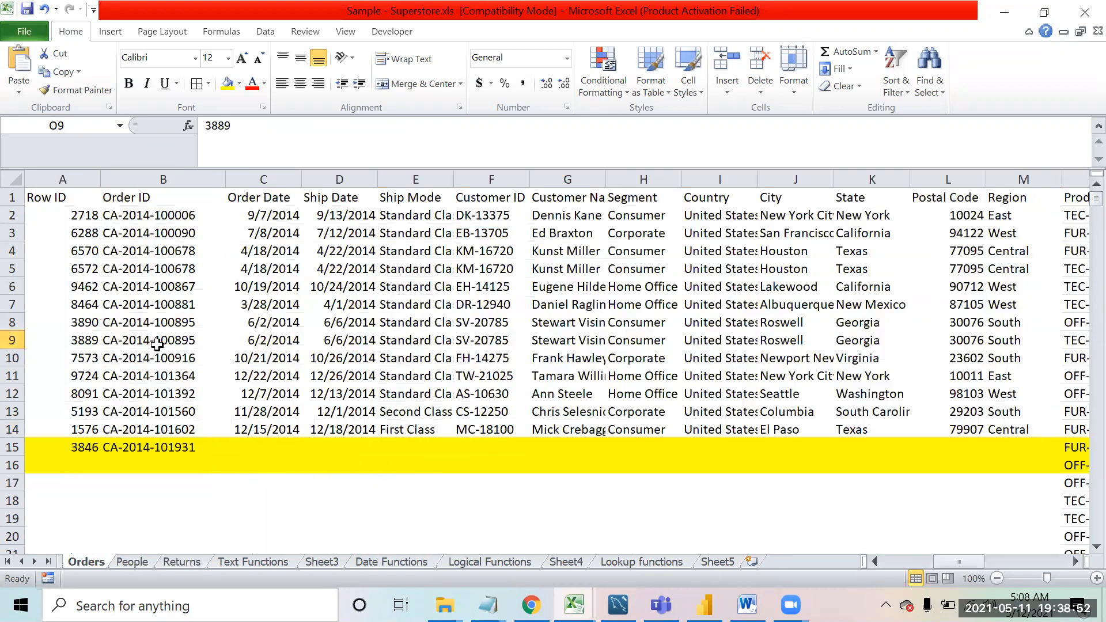
key("ctrl+Up")
key("ctrl+Right")
key("Left")
key("Left")
key("Left")
key("Home")
key("Right")
key("Right")
key("Right")
key("Right")
key("Right")
key("Right")
key("ctrl+shift+Down")
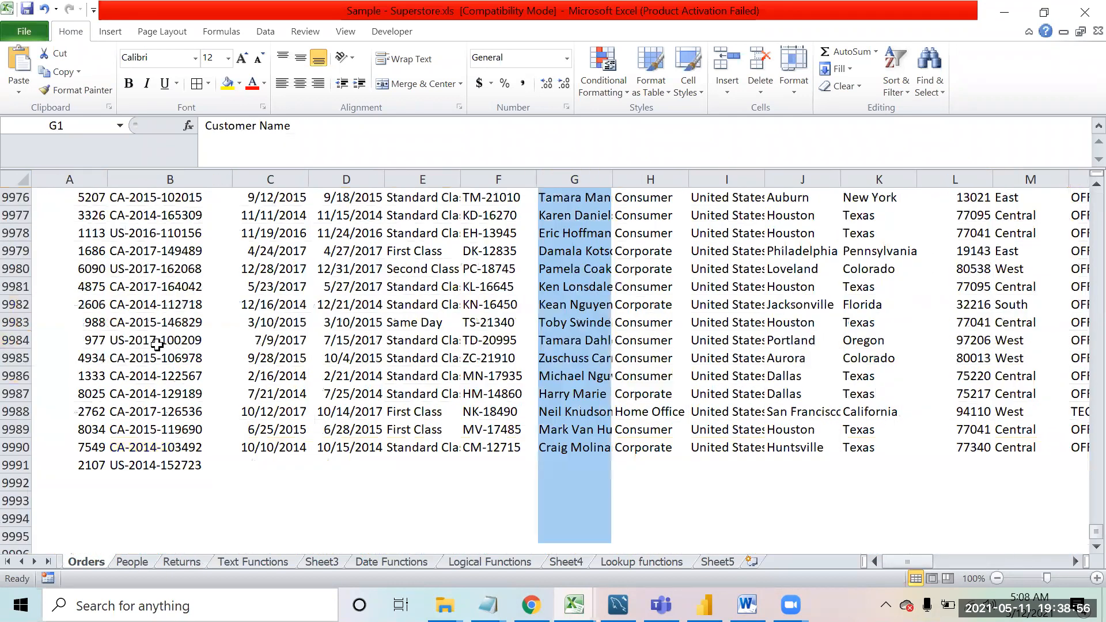
key("ctrl+c")
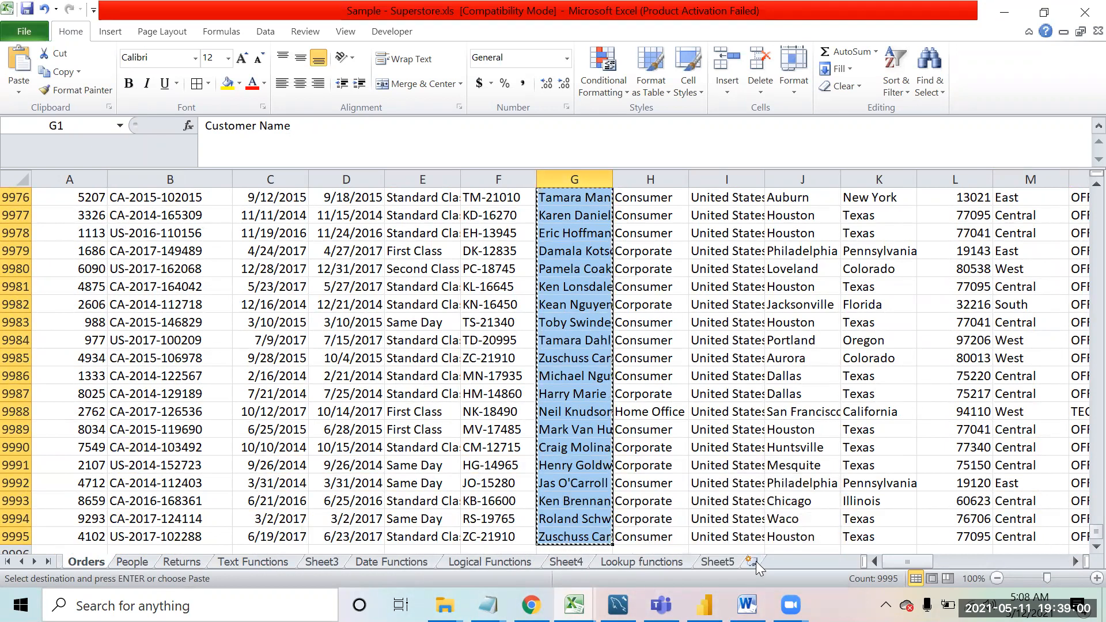
left_click(754, 561)
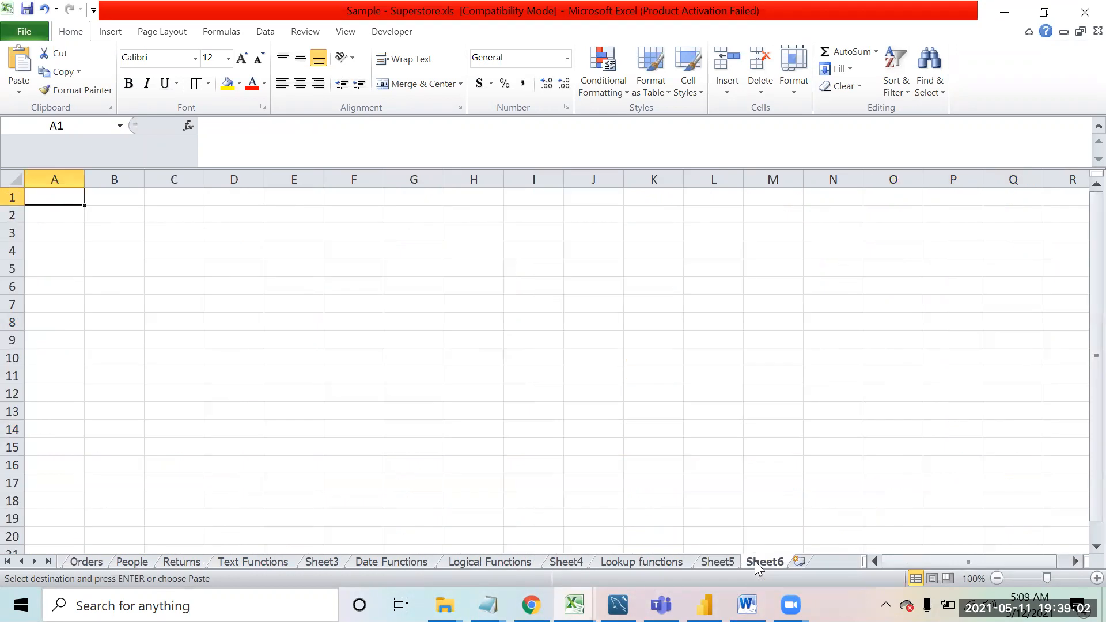
key("ctrl+v")
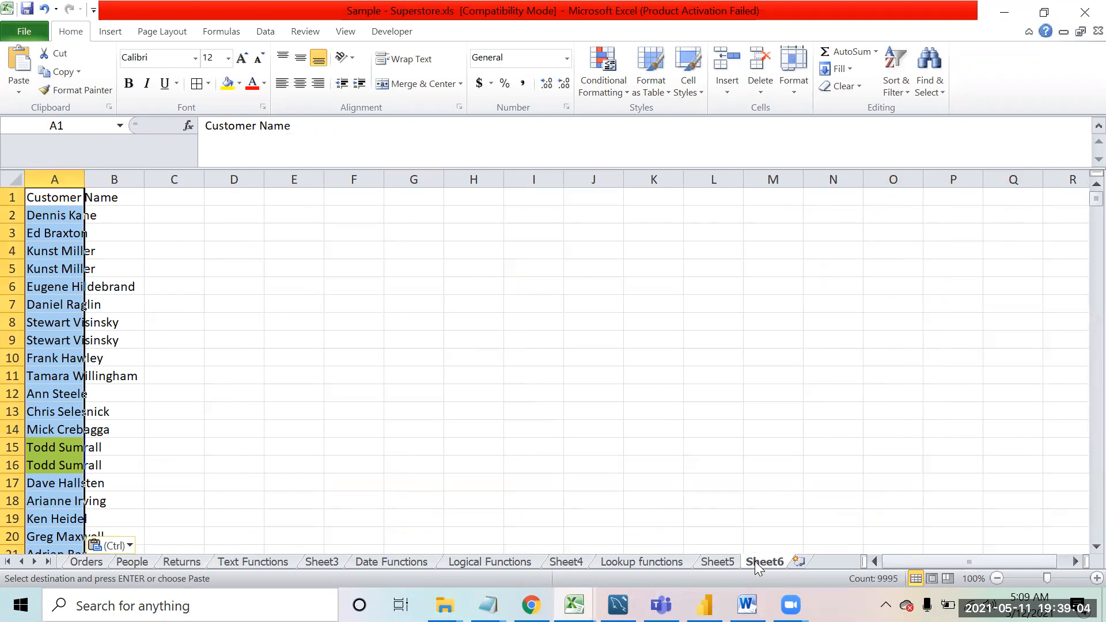
Step: Remove duplicates from the pasted Customer Name column, treating the first row as a header, and check the remaining list's extent
key("alt")
key("a")
key("m")
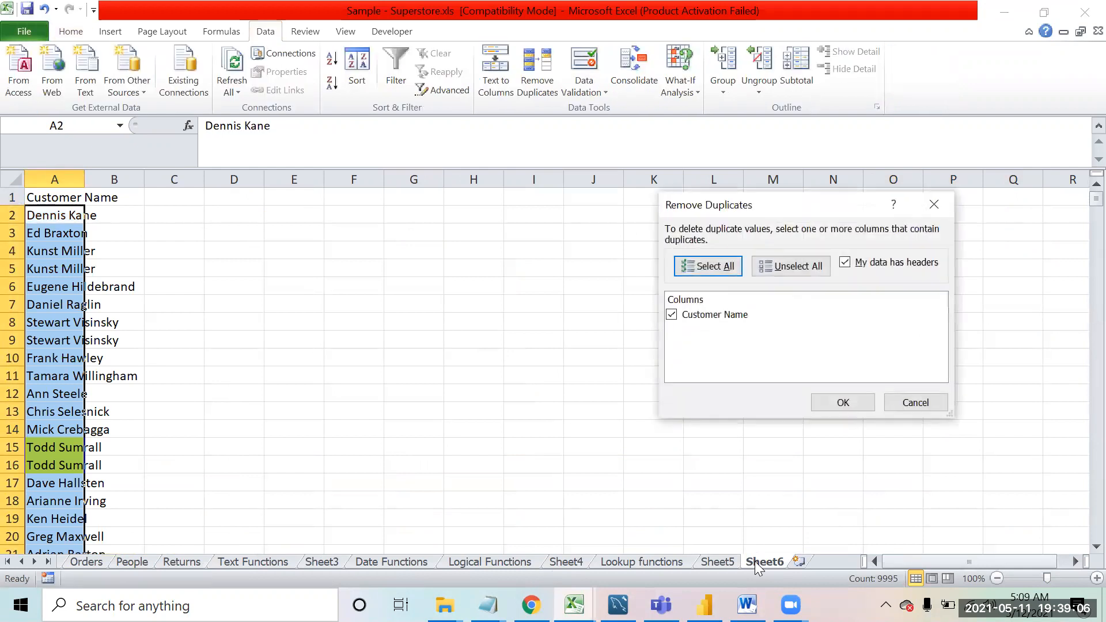
key("Return")
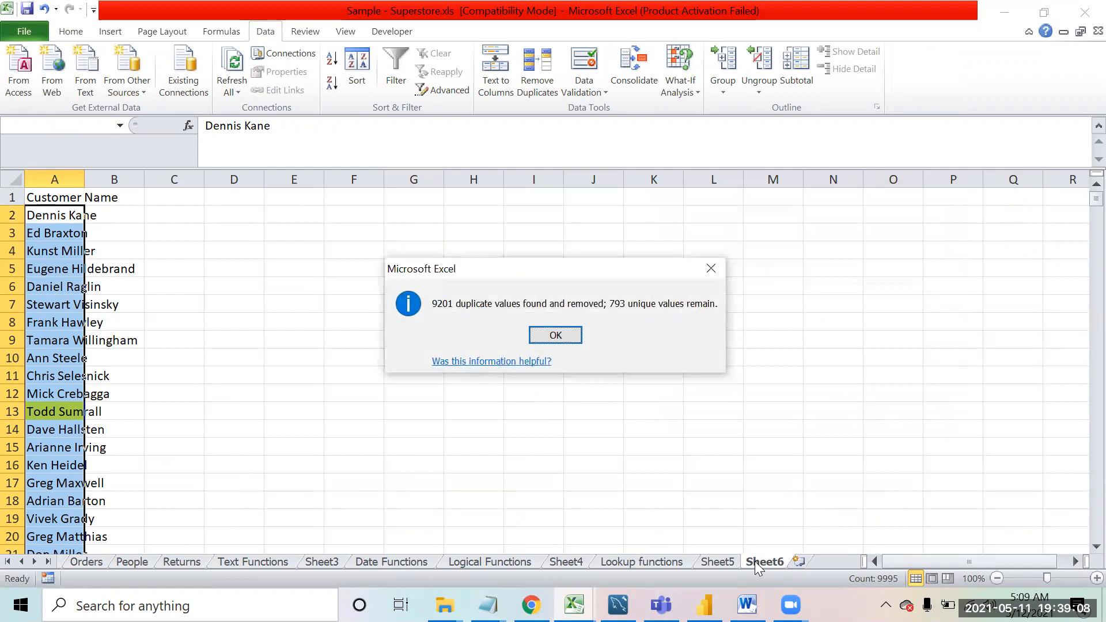
key("Return")
key("ctrl+shift+Down")
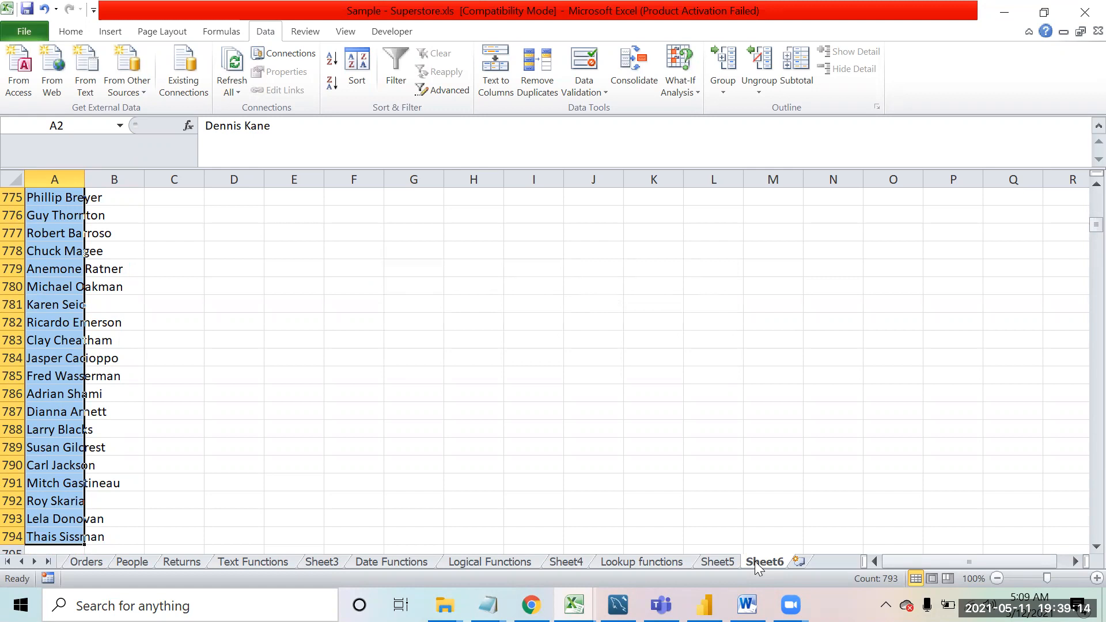
mouse_move(791, 604)
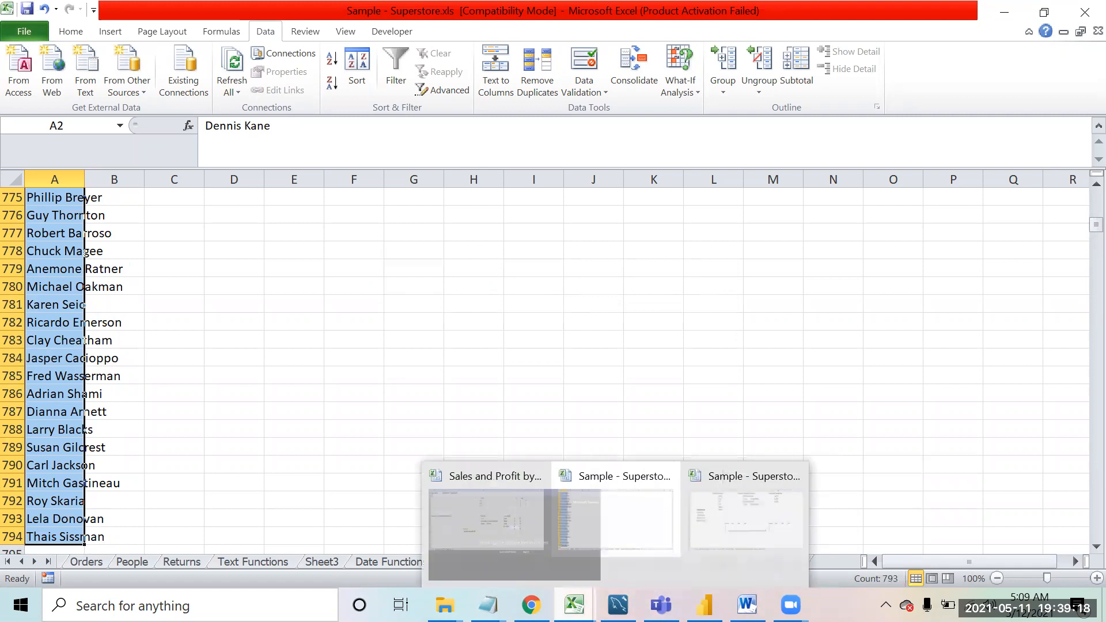
left_click(478, 357)
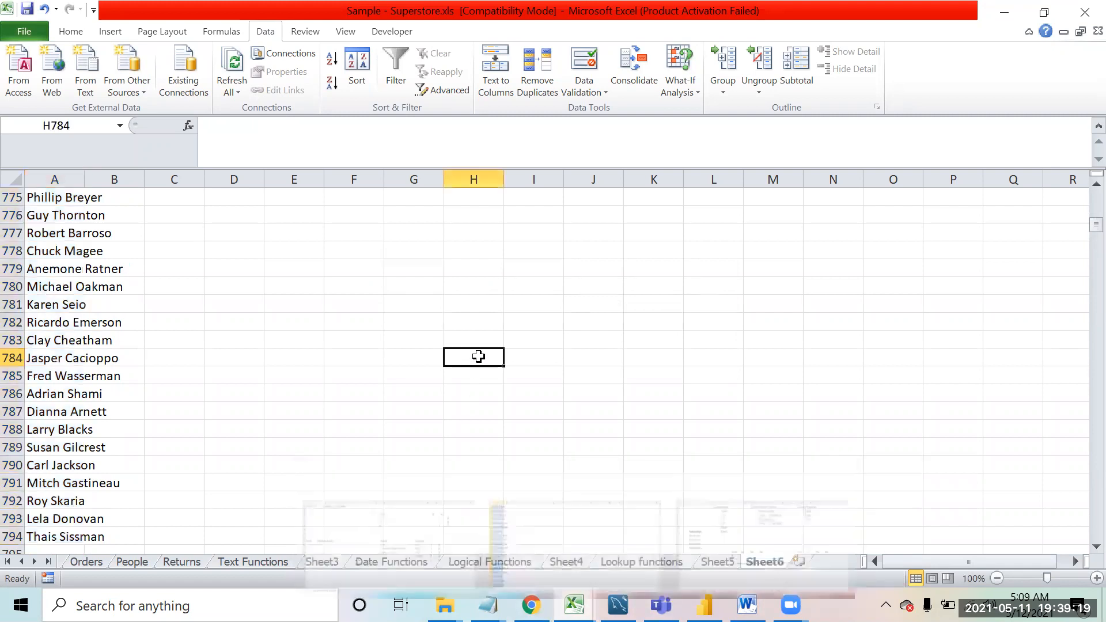
Step: Open the Lookup functions sheet and examine the Index and Match entries in the function list and the rows below
left_click(645, 563)
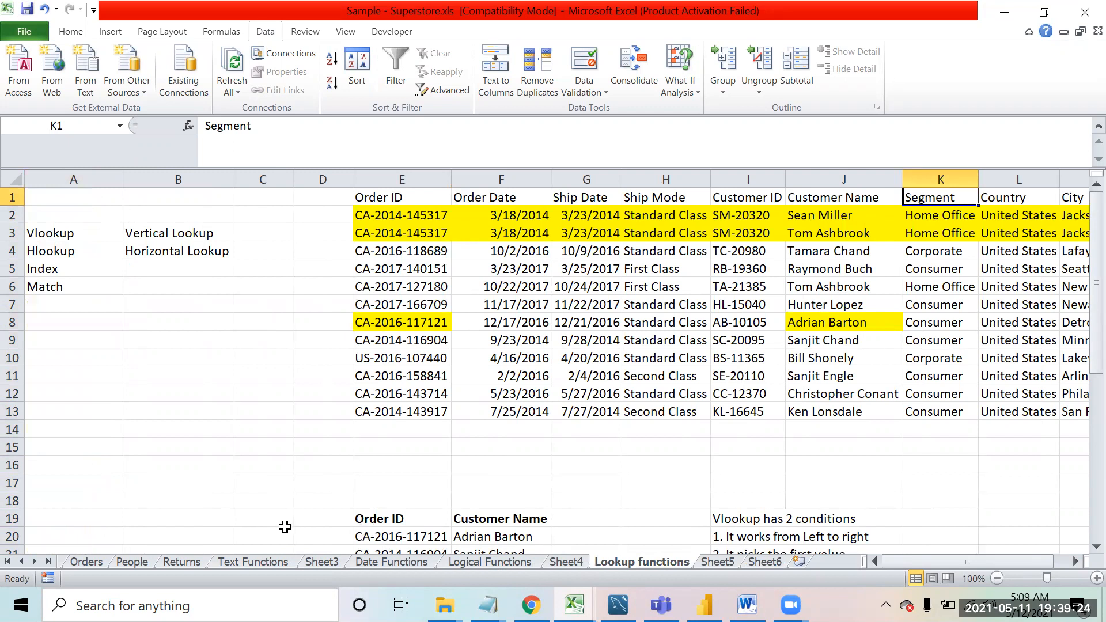
left_click(80, 284)
left_click(55, 263)
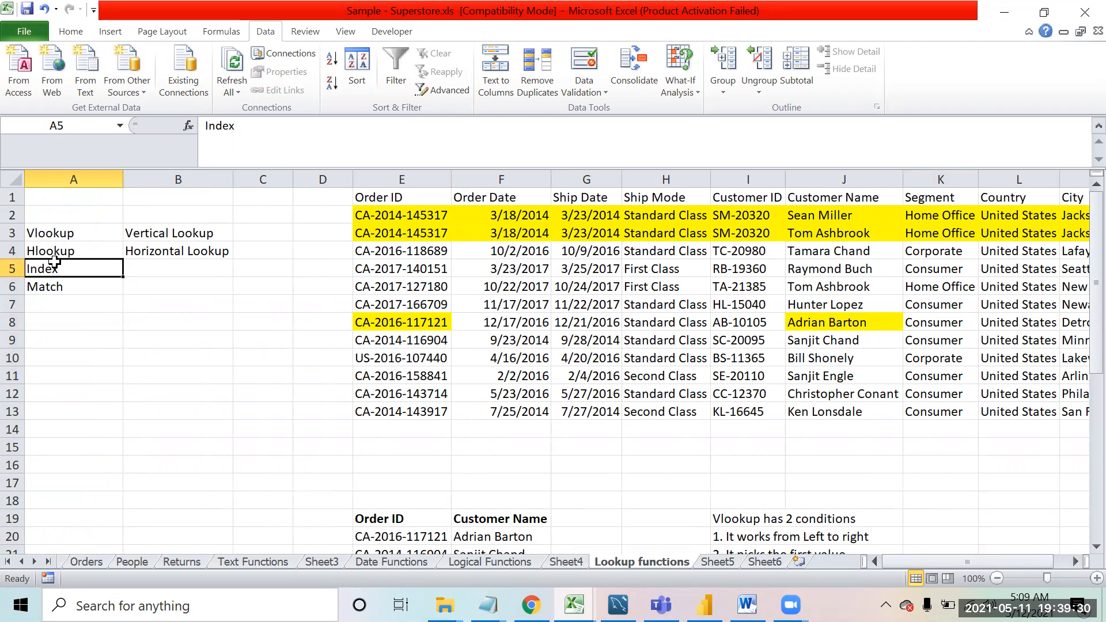
left_click(77, 288)
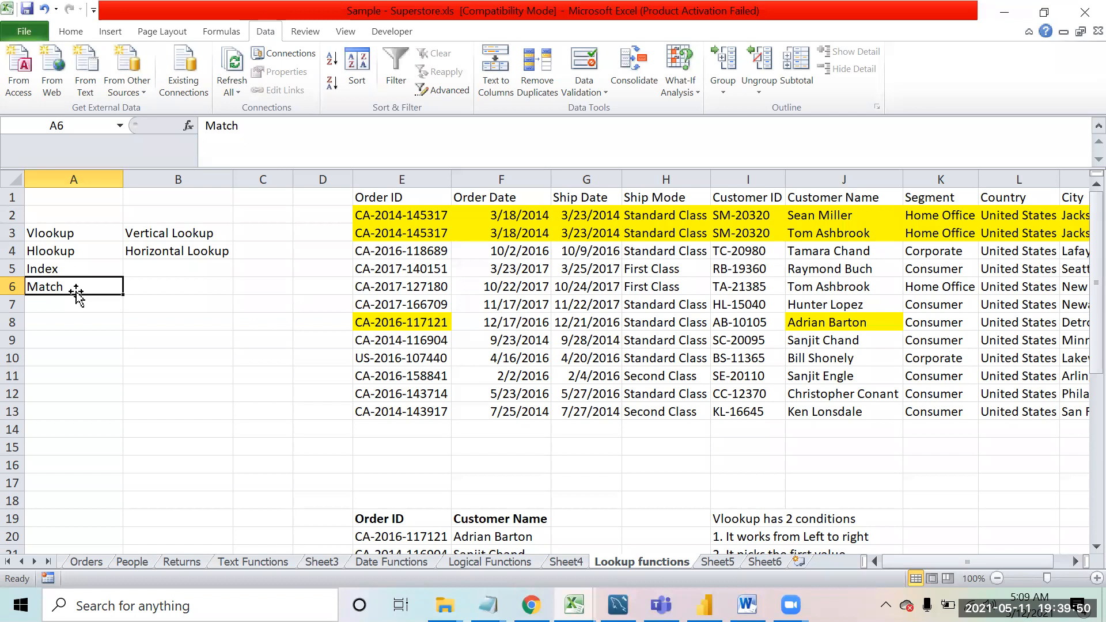
key("Down")
key("Down")
key("Down")
key("Down")
key("Down")
key("Down")
key("Down")
key("Down")
key("Down")
key("Down")
key("Down")
key("Down")
key("Down")
key("Down")
key("Down")
key("Down")
key("Down")
key("Down")
key("Down")
key("Down")
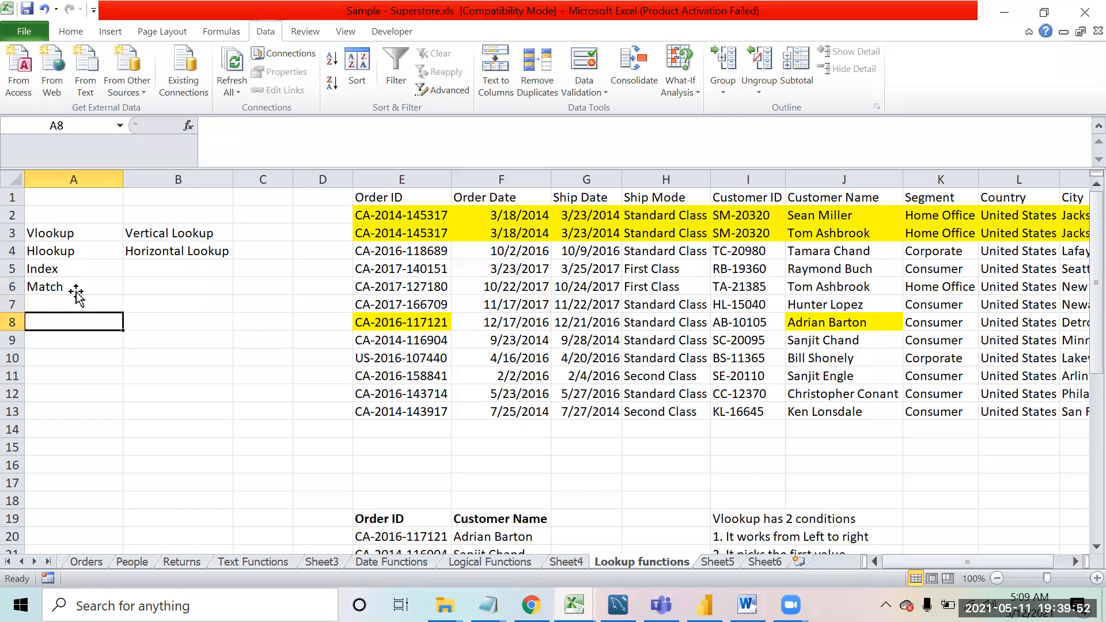
Step: Enter the label "match" in cell A52, in the empty area below the existing lookup examples
key("Up")
key("Up")
key("Up")
key("Up")
key("Up")
key("Up")
key("Up")
key("Up")
key("Up")
key("Up")
key("Up")
key("Down")
key("Down")
key("Down")
key("Down")
key("Down")
key("Down")
key("Down")
key("Down")
key("Down")
key("Down")
key("Down")
key("Down")
key("Down")
key("Down")
key("Down")
key("Down")
key("Down")
key("Down")
key("Down")
key("Down")
key("Down")
key("Down")
key("Down")
key("Down")
key("Down")
key("Down")
key("Down")
key("Down")
key("Down")
key("Down")
key("Down")
key("Up")
key("Up")
key("Up")
key("Up")
type("match")
key("Return")
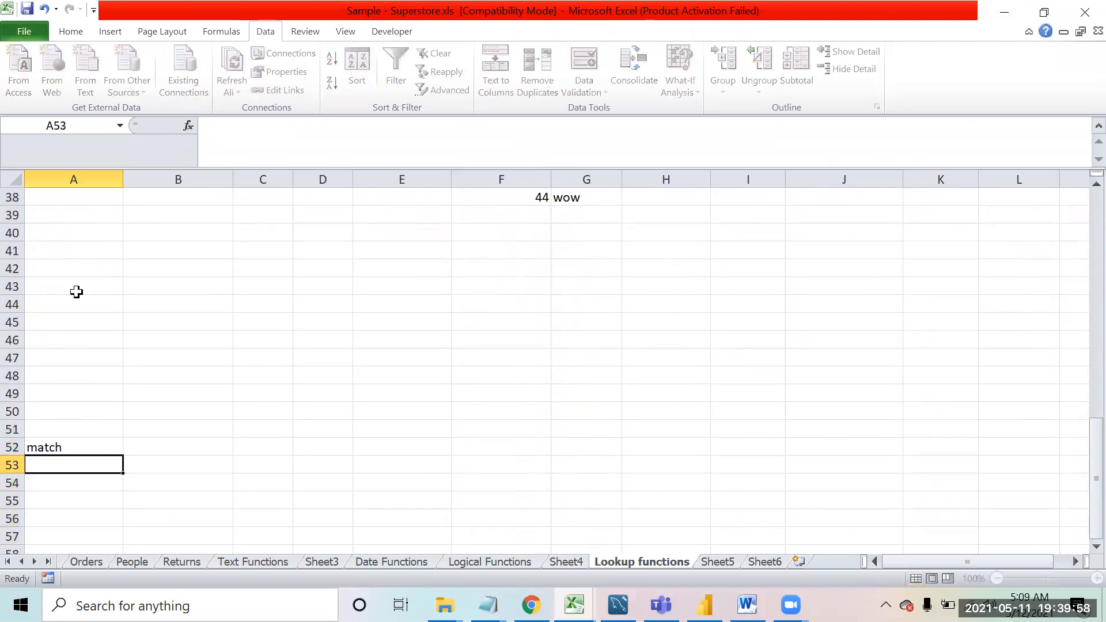
Step: Enter "This is a function used to get the position of a value in a row or column" in cell B52
key("Up")
key("Right")
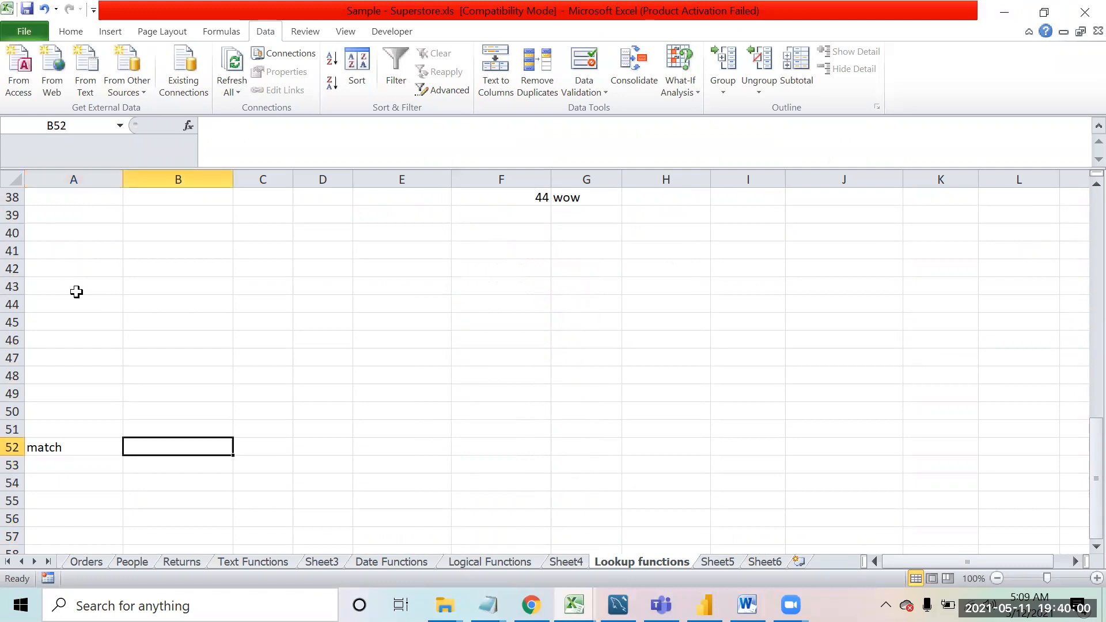
type("Th")
key("BackSpace")
type("his i")
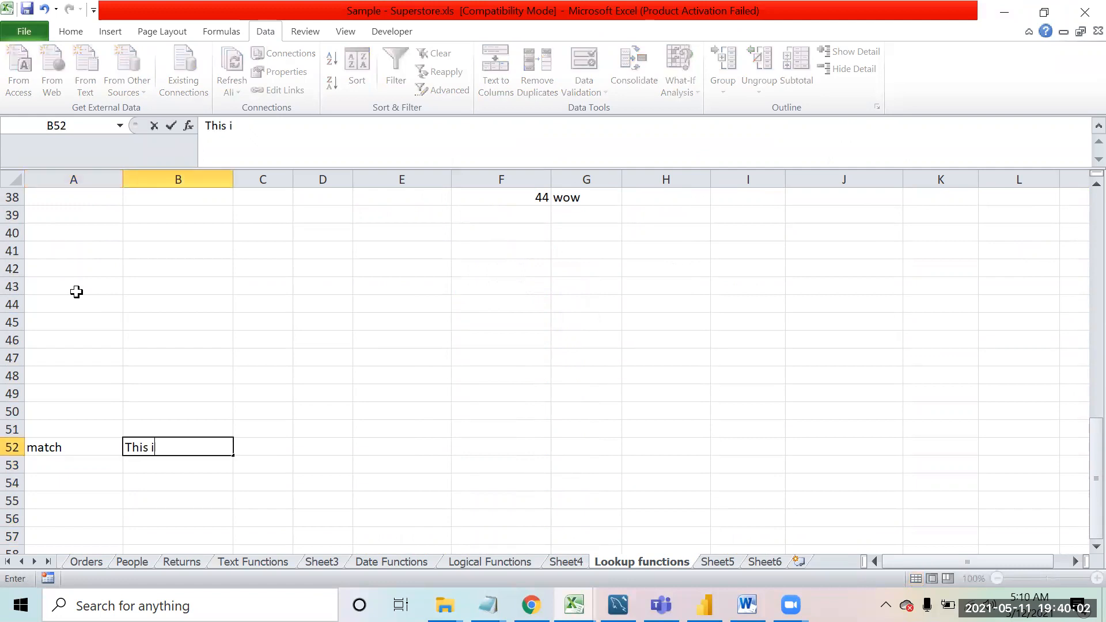
type("s a function us")
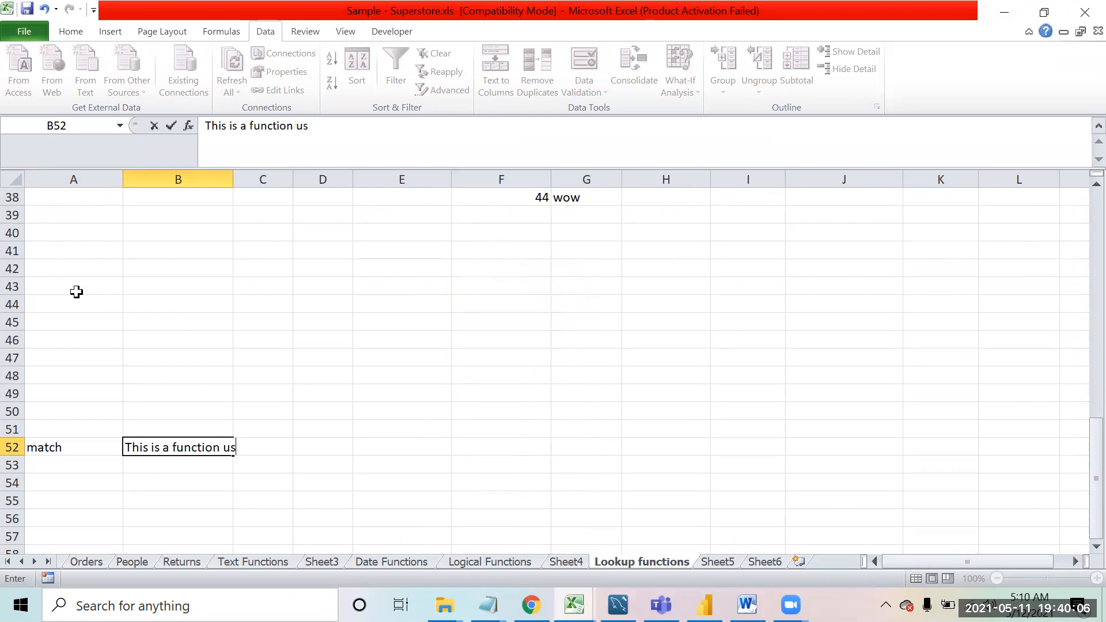
type("ed to get the ")
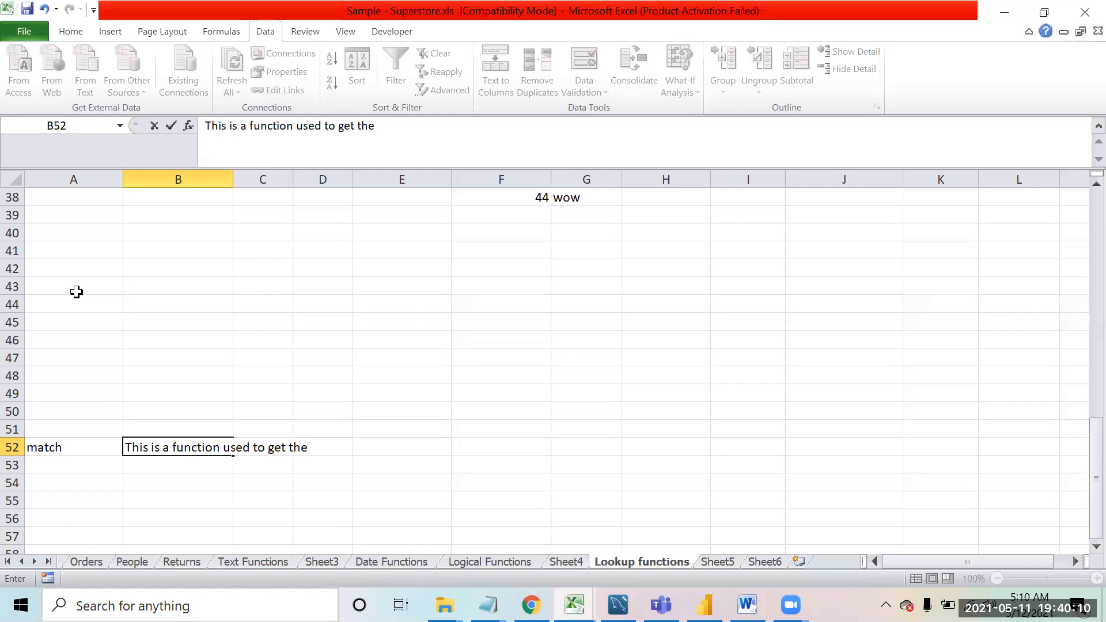
type("position a")
key("BackSpace")
key("BackSpace")
type("of a value in a row or column")
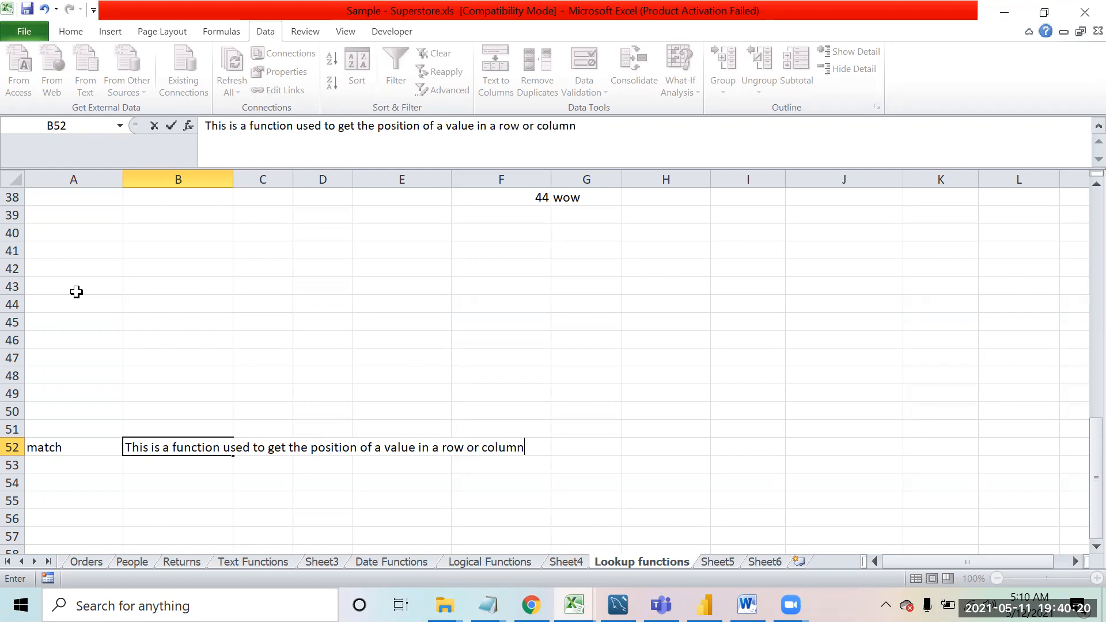
key("Return")
Step: Copy the Customer Name column with its header from J1:J13 and paste it starting at cell A54, below the match note
key("Down")
key("Down")
key("Down")
key("Down")
key("Down")
key("Down")
key("Down")
key("Down")
key("Down")
key("Down")
key("Up")
key("Up")
key("Up")
key("Up")
key("Up")
key("Up")
key("Up")
key("Up")
key("Up")
key("Up")
key("Up")
key("Up")
key("Up")
key("Up")
key("Up")
key("ctrl+Up")
key("ctrl+Up")
key("ctrl+Up")
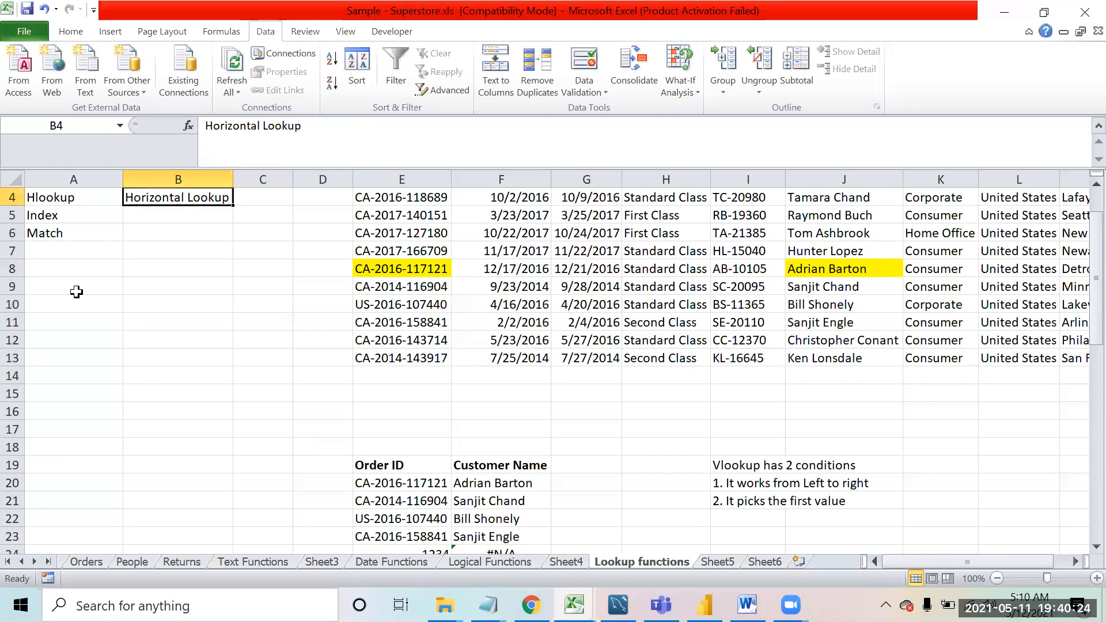
key("Right")
key("Right")
key("Right")
key("Left")
key("Right")
key("Right")
key("Right")
key("Right")
key("Right")
key("Right")
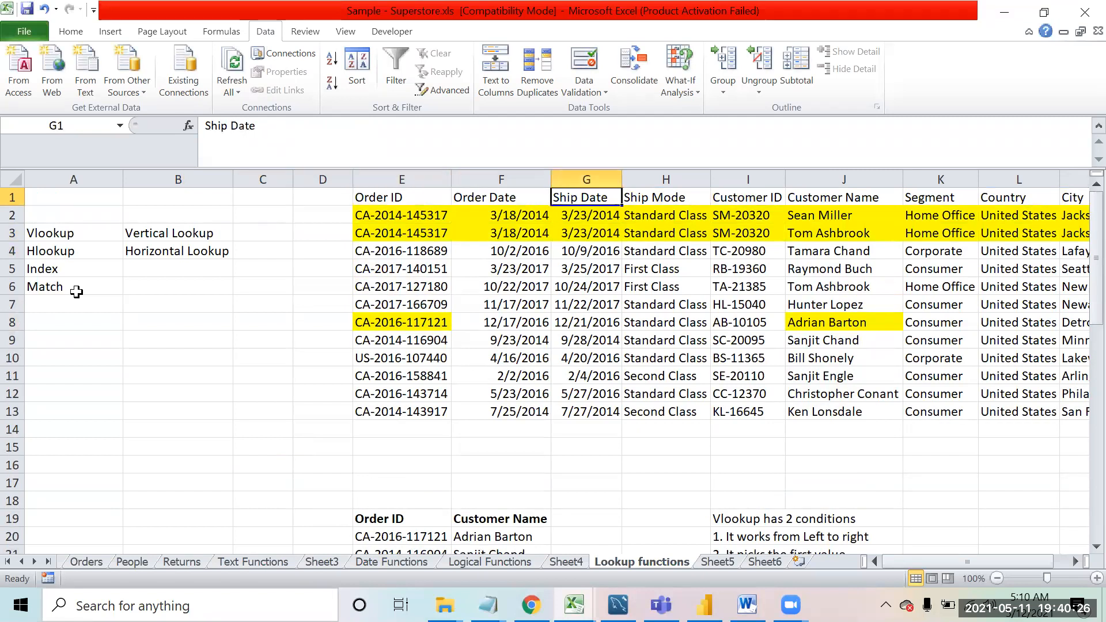
key("ctrl+shift+Down")
key("ctrl+c")
key("Down")
key("Down")
key("Down")
key("Down")
key("Down")
key("Down")
key("Down")
key("Down")
key("Down")
key("Down")
key("Down")
key("Down")
key("Down")
key("Down")
key("Down")
key("Down")
key("Down")
key("Down")
key("Down")
key("Down")
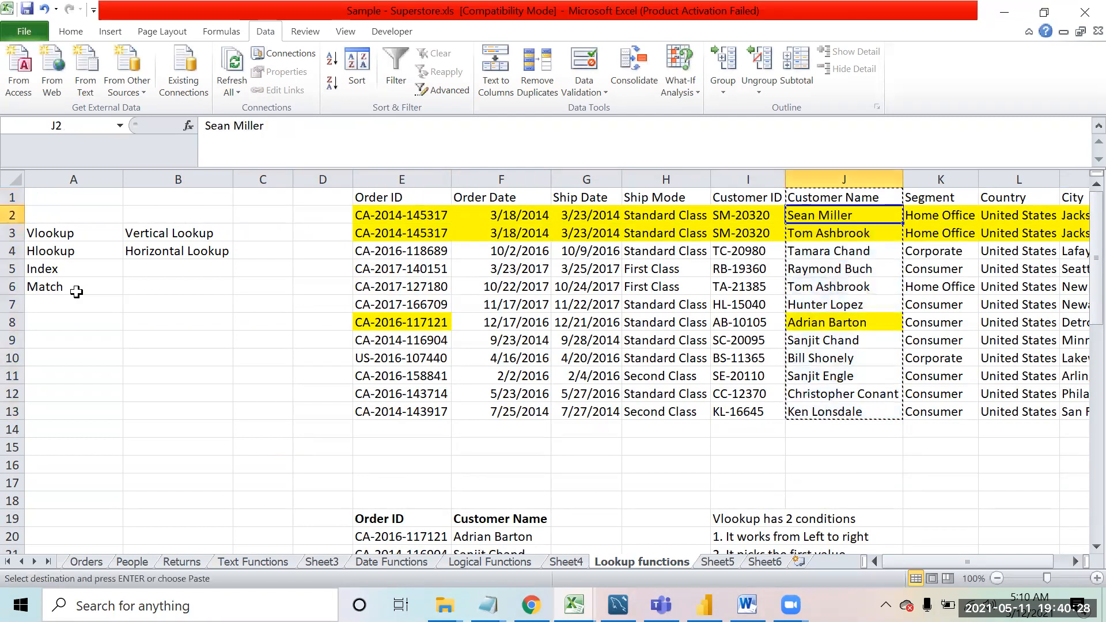
key("Left")
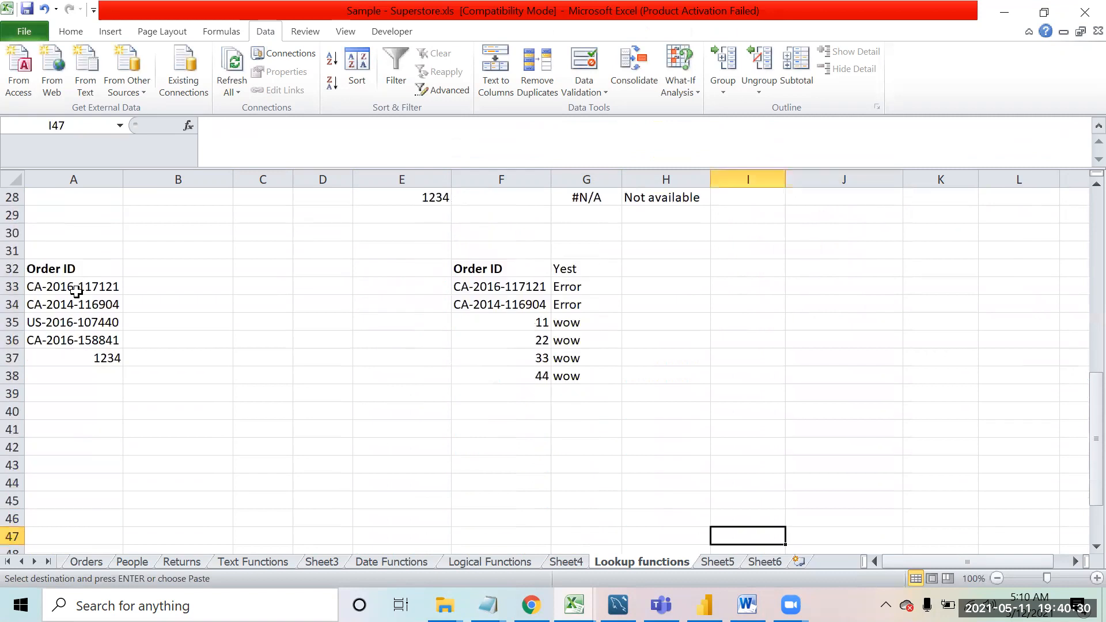
key("Home")
key("Down")
key("Down")
key("Down")
key("Down")
key("Down")
key("Down")
key("Down")
key("Down")
key("Down")
key("Down")
key("Down")
key("Down")
key("Down")
key("Down")
key("Down")
key("Up")
key("Up")
key("Up")
key("Up")
key("Up")
key("Up")
key("Up")
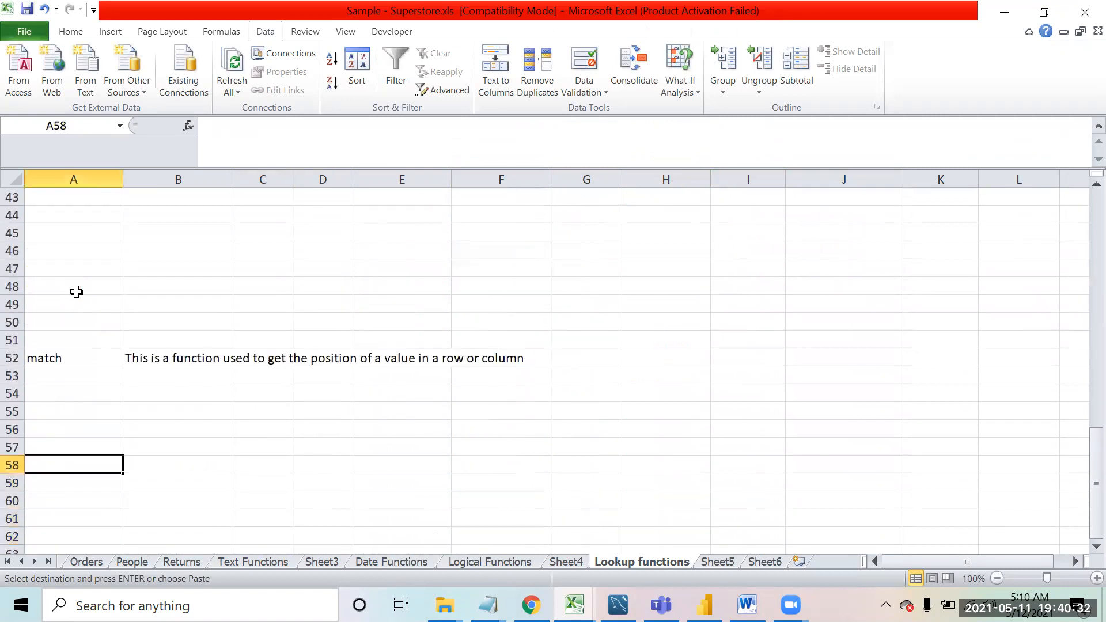
key("ctrl+v")
Step: Replace the highlight colours on the pasted customer names in A55:A66 with a white fill
key("Down")
key("Down")
key("Up")
key("ctrl+shift+Down")
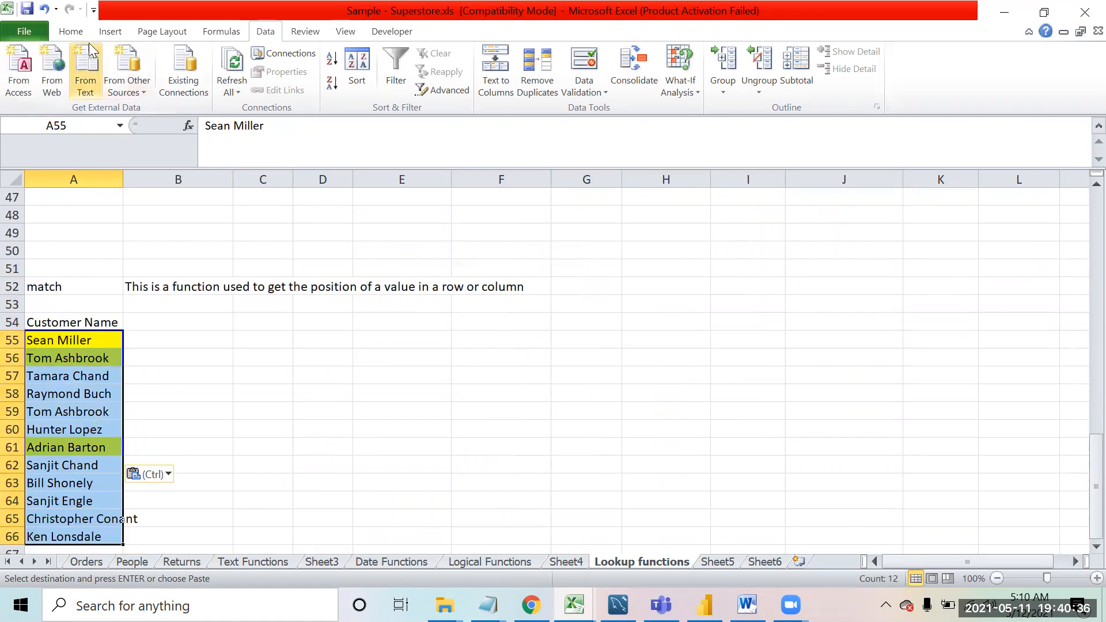
left_click(70, 32)
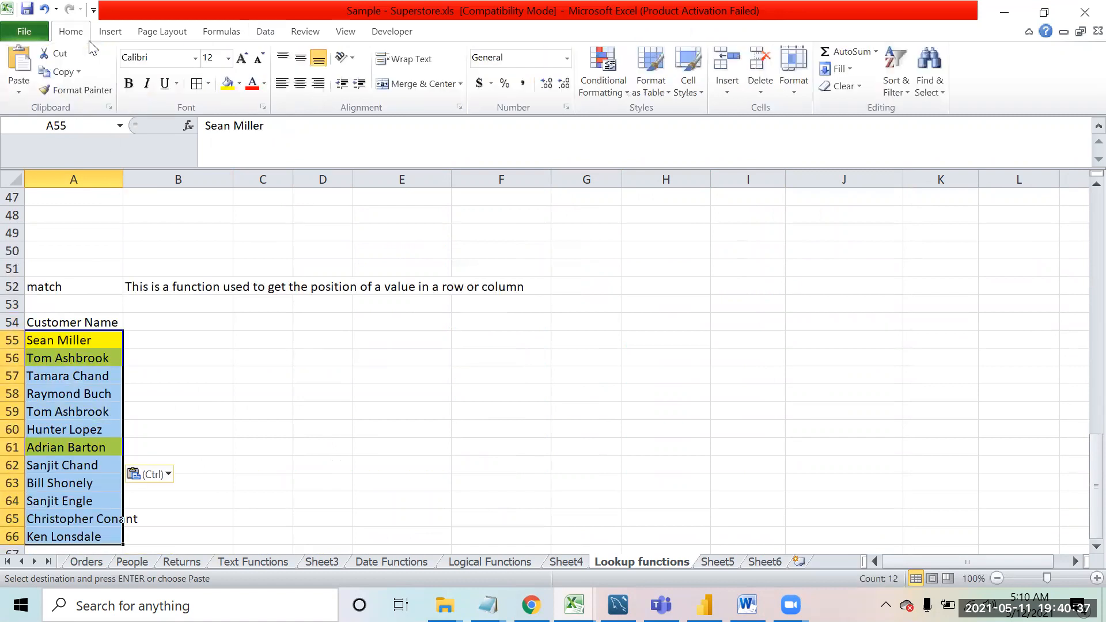
left_click(239, 83)
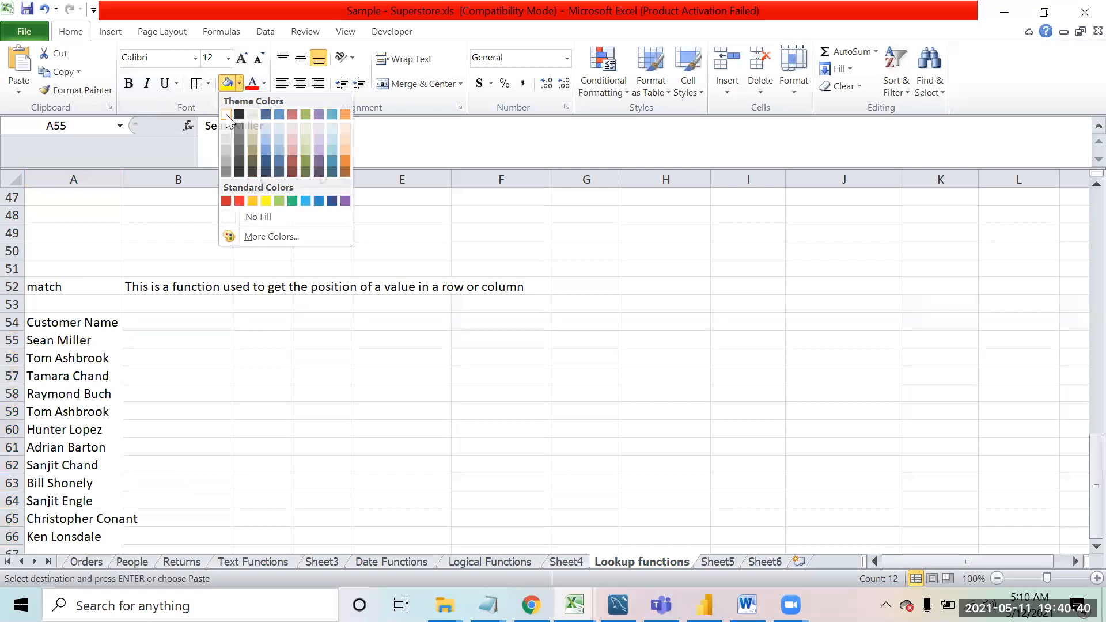
left_click(226, 114)
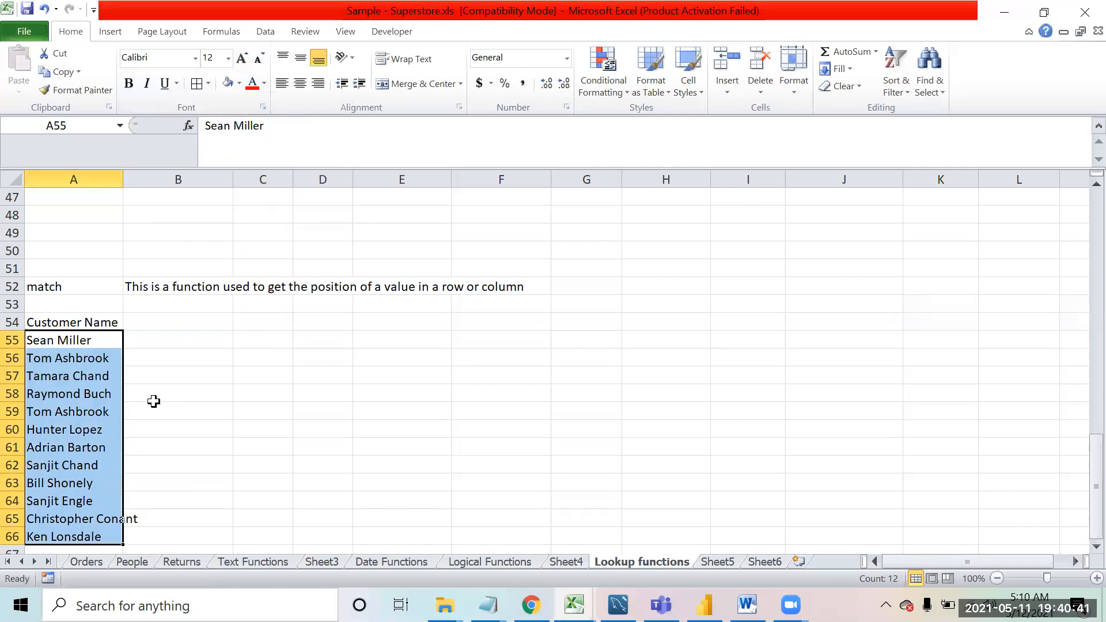
Step: Make the Customer Name header in A54 bold and select the customer names in A55:A66
left_click(85, 323)
key("ctrl+b")
key("Right")
key("Right")
left_click(85, 322)
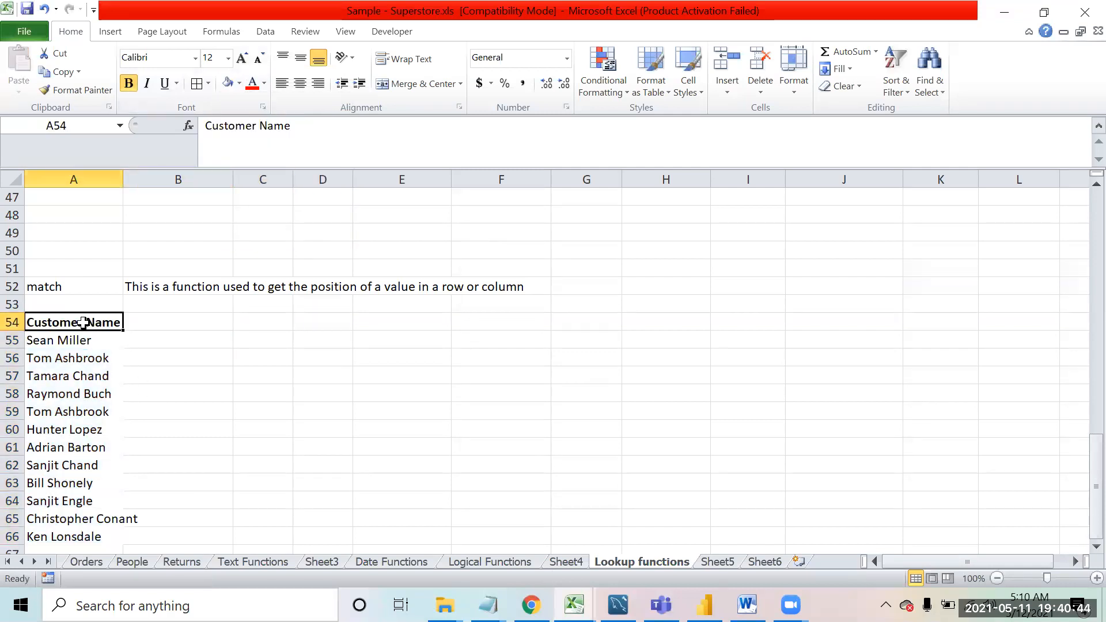
key("Down")
key("ctrl+shift+Down")
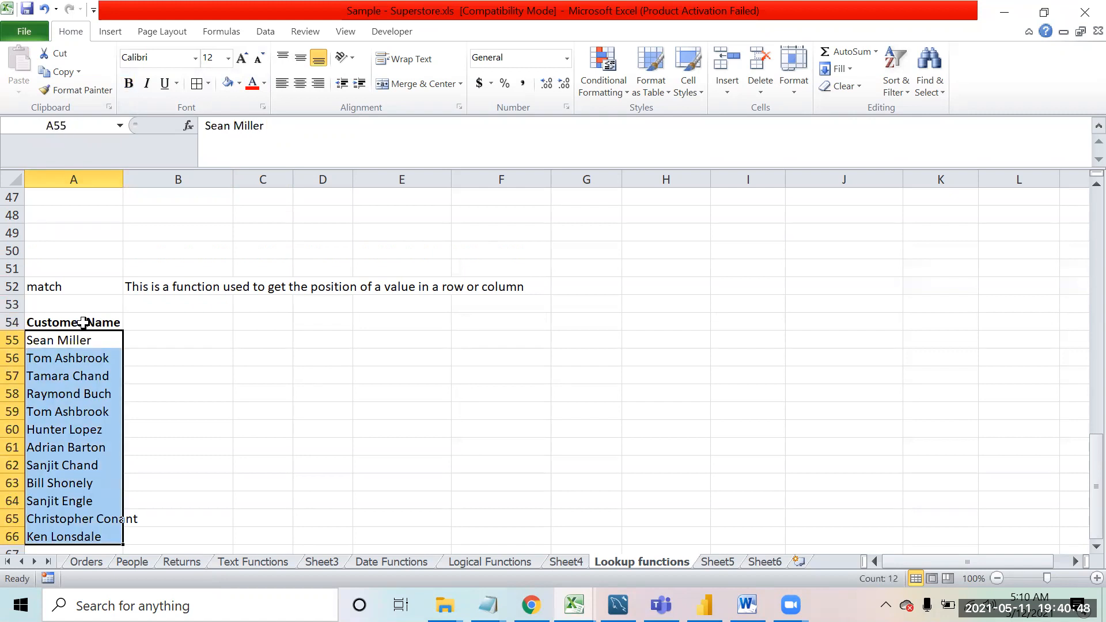
Step: Copy the customer name from A58 into cell E57 as the lookup value for the match example
key("Down")
key("Down")
key("Down")
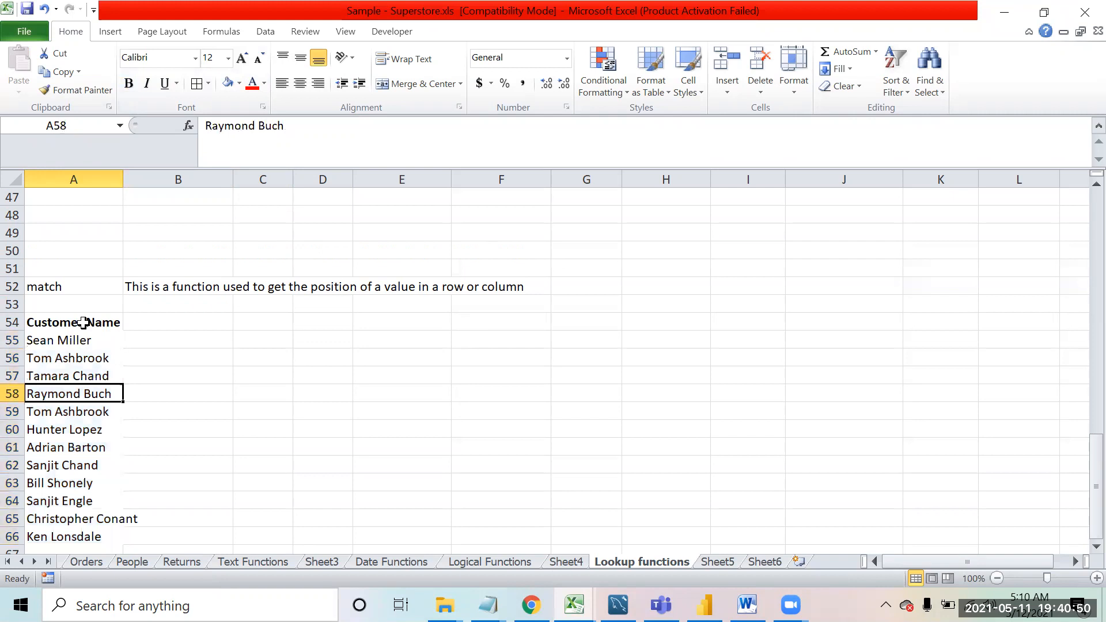
key("ctrl+c")
key("Right")
key("Right")
key("Right")
key("Up")
key("Right")
key("ctrl+v")
key("Down")
key("Up")
key("Right")
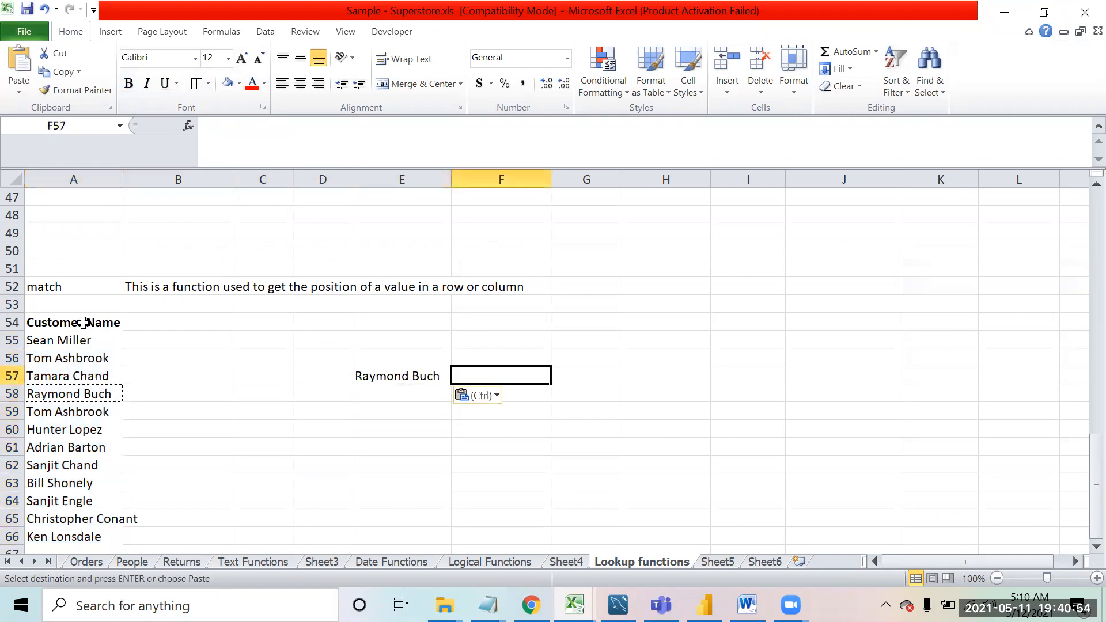
Step: Begin a MATCH formula in F57 with E57 as the lookup value
type("=")
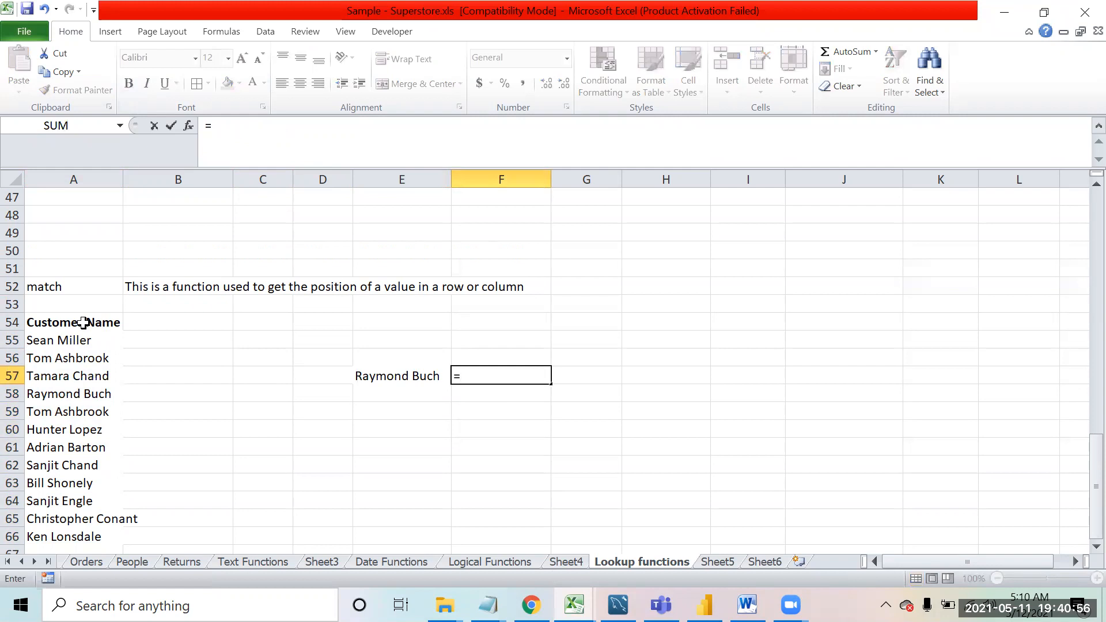
type("mat")
key("Tab")
key("Left")
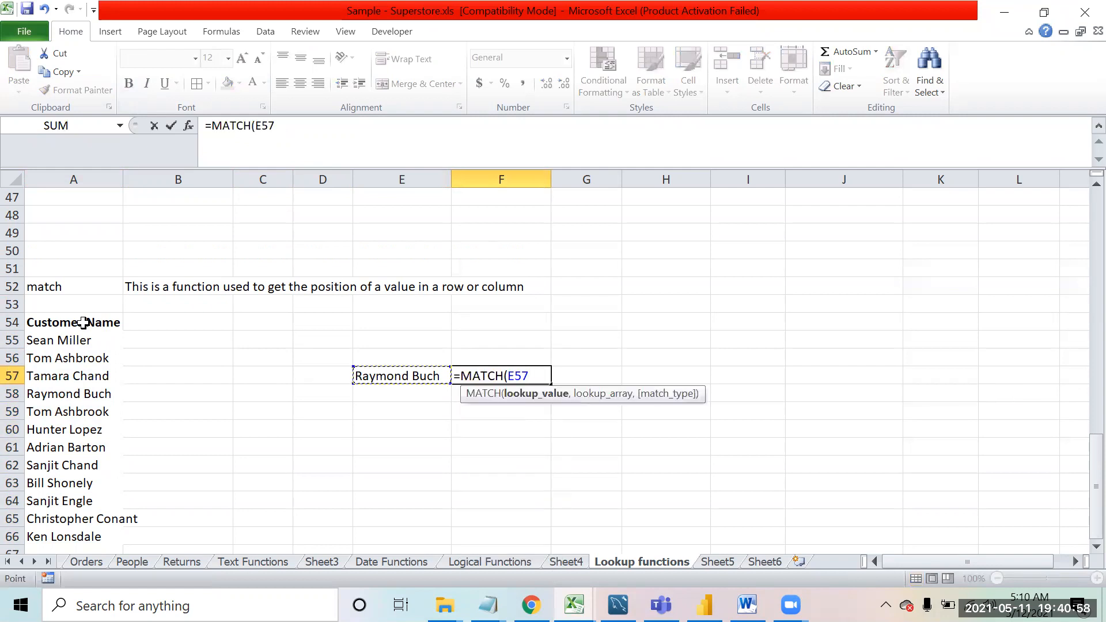
left_click_drag(64, 341, 64, 484)
key("shift+Down")
key("shift+Down")
key("shift+Down")
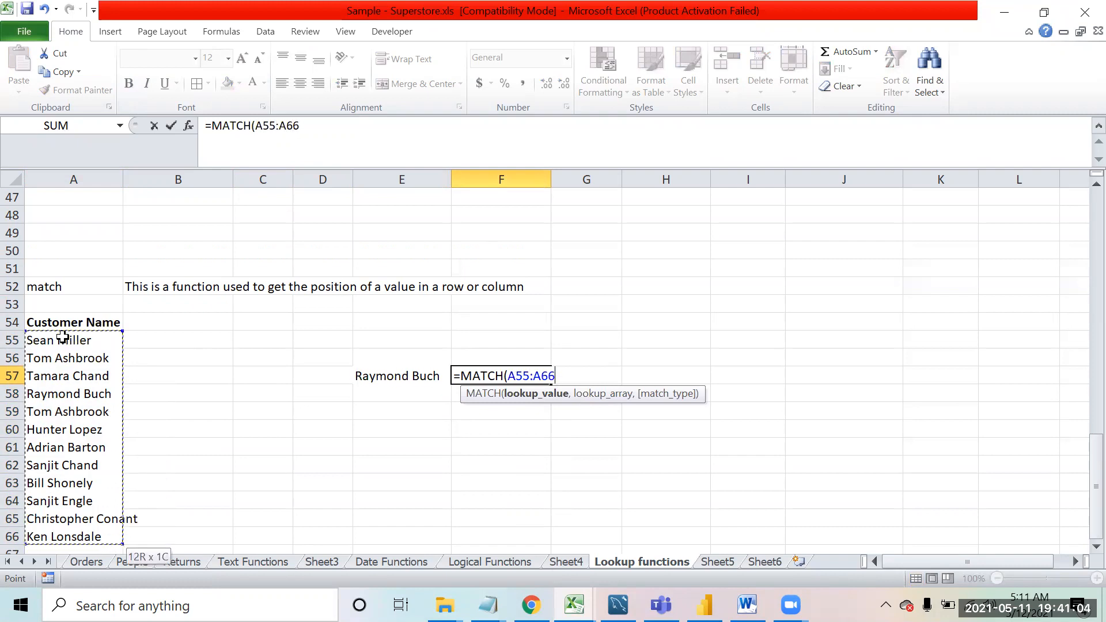
key("BackSpace")
key("BackSpace")
key("BackSpace")
key("BackSpace")
key("BackSpace")
key("BackSpace")
key("BackSpace")
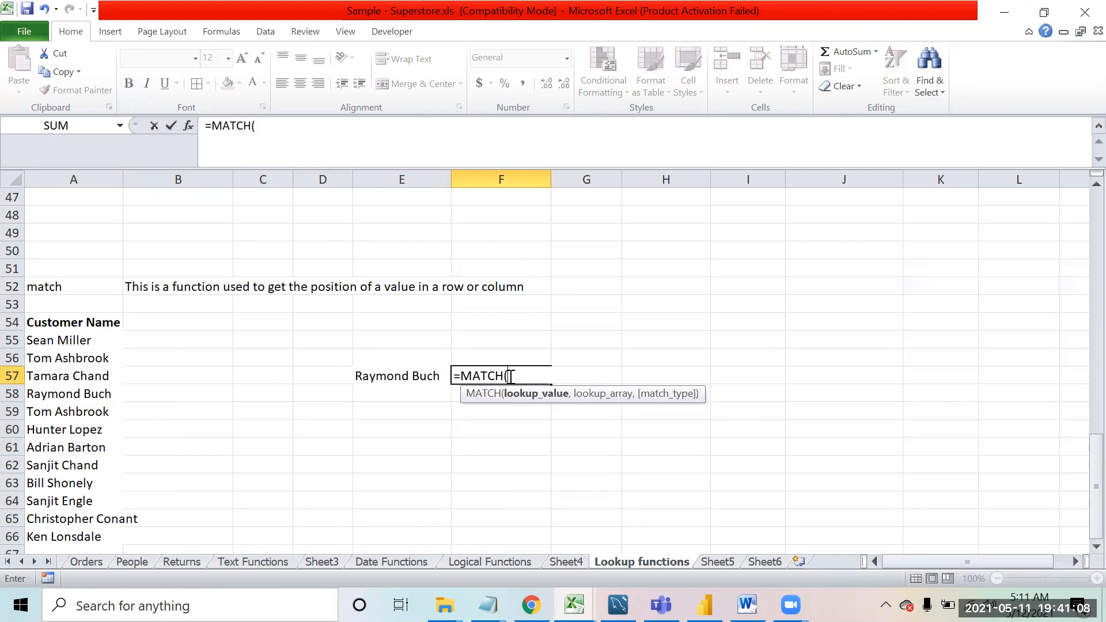
Step: Complete the formula in F57 as =MATCH(E57,A55:A66,0) for an exact match against the customer names
left_click(421, 376)
type(",")
left_click(74, 340)
left_click_drag(75, 340, 75, 518)
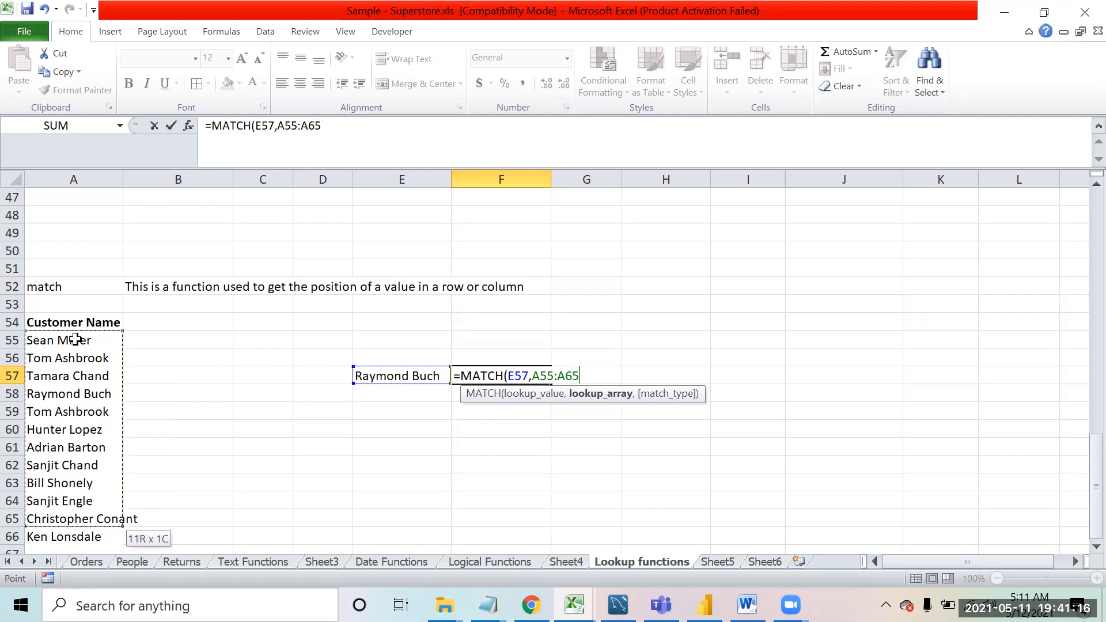
key("shift+Down")
key("shift+Up")
key("shift+Down")
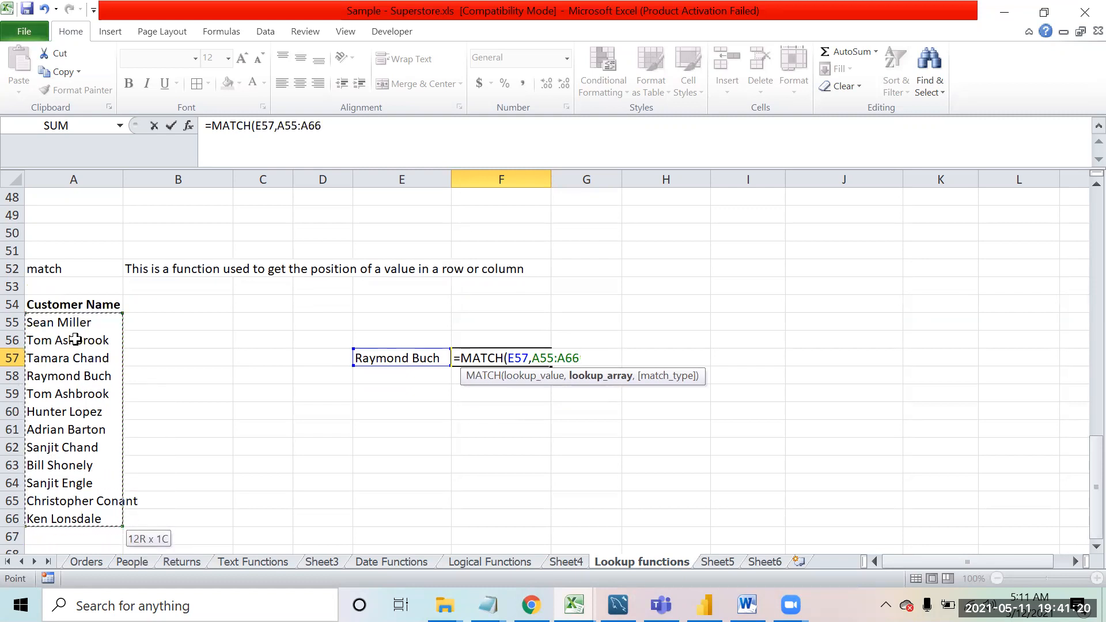
type(",")
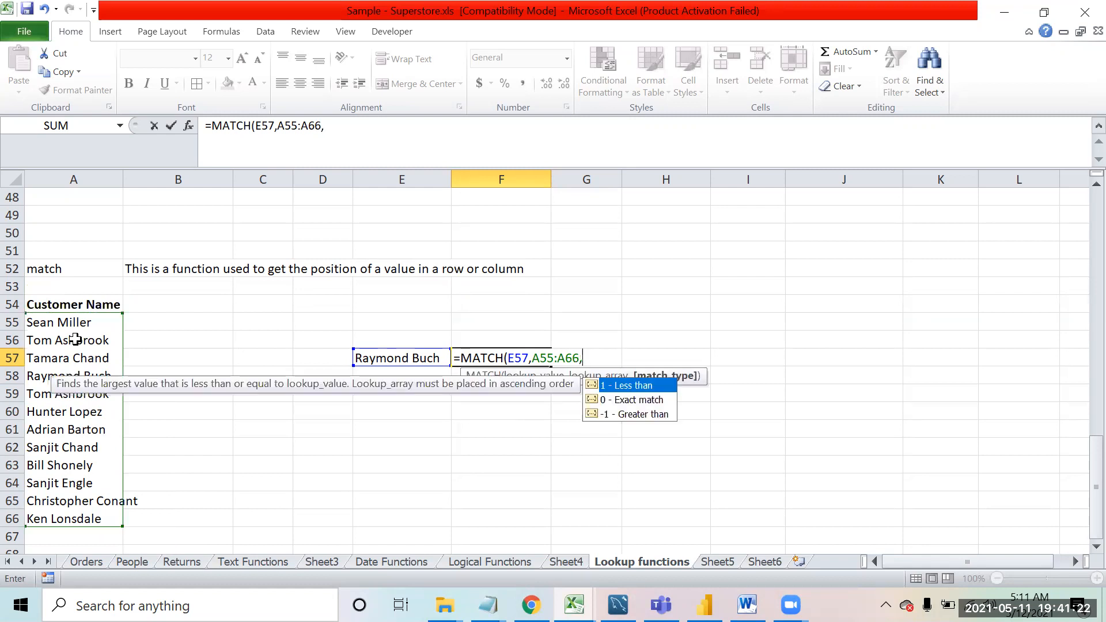
type("0)")
key("Return")
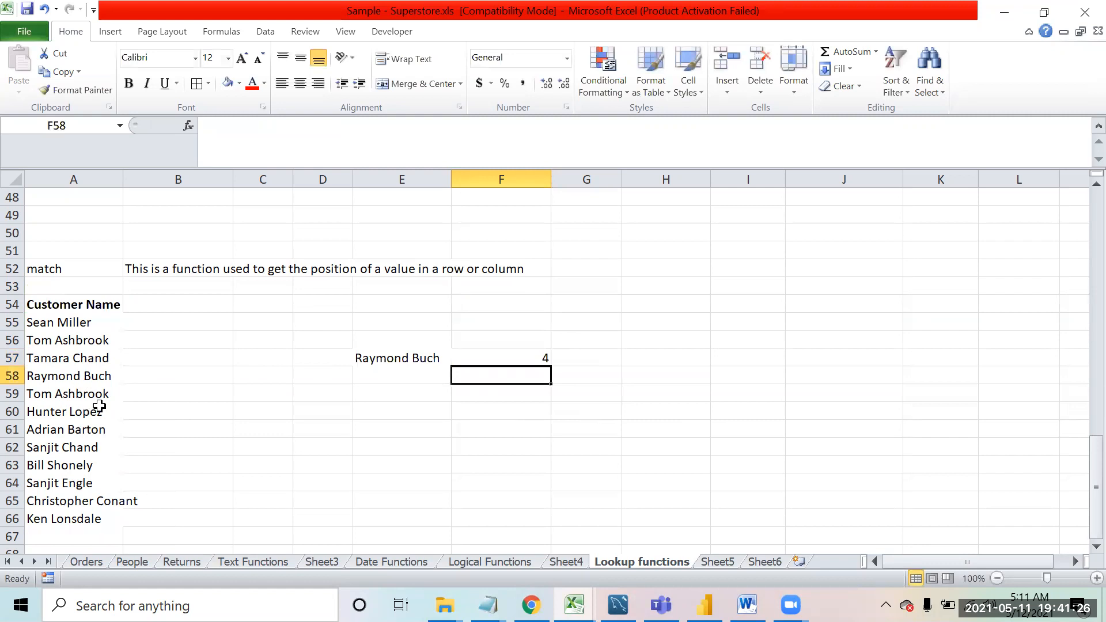
left_click(502, 353)
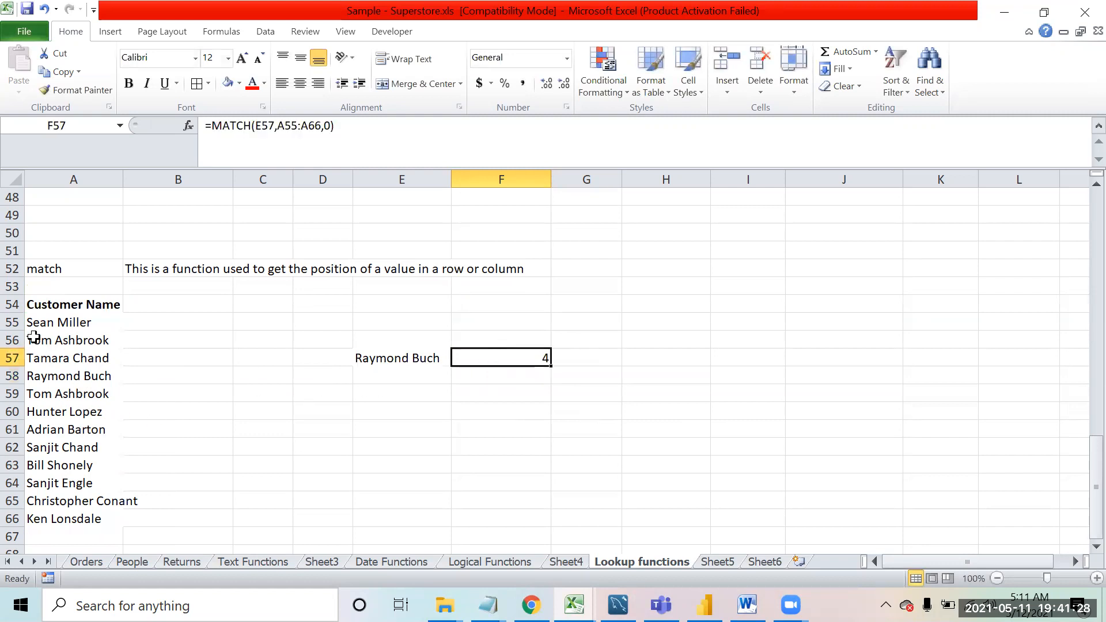
left_click_drag(32, 320, 40, 514)
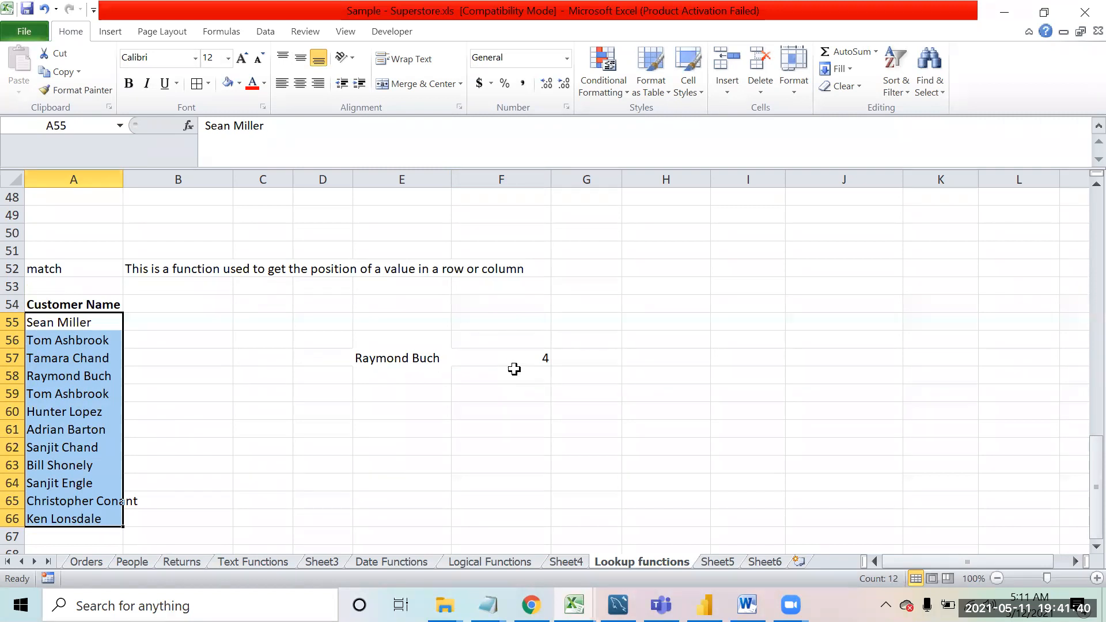
left_click(427, 364)
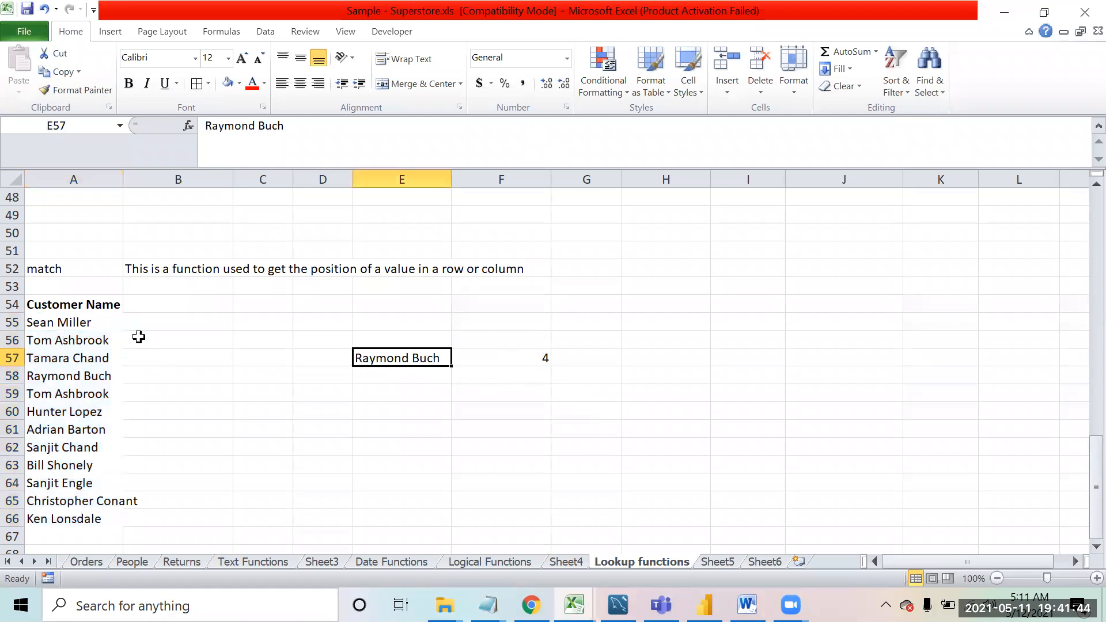
Step: Enter the same customer name from E57 in cell E58 as a second lookup value
left_click(438, 380)
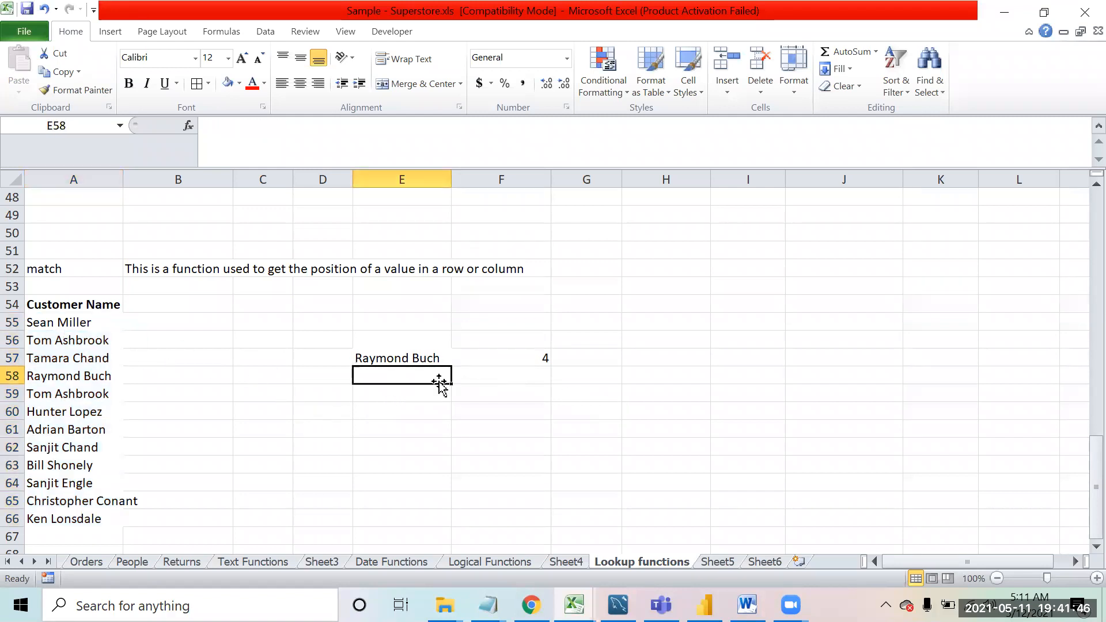
type("Raymond Buch")
key("Tab")
Step: Enter =MATCH(E58,A56:A66,0) in F58, starting the lookup range one row below the first customer name
type("=matc")
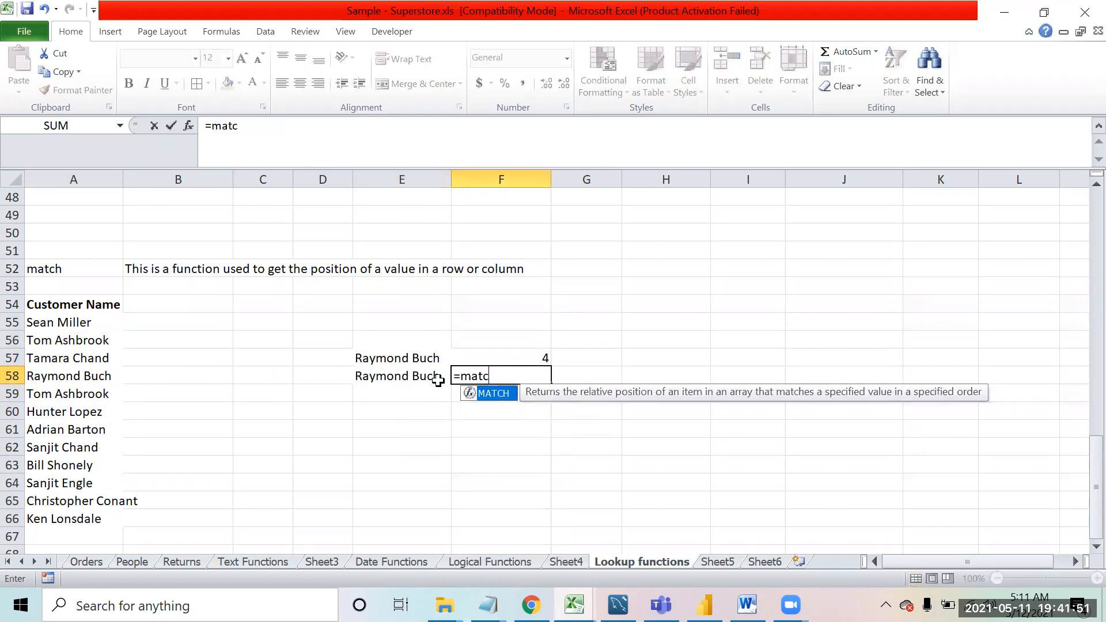
key("Tab")
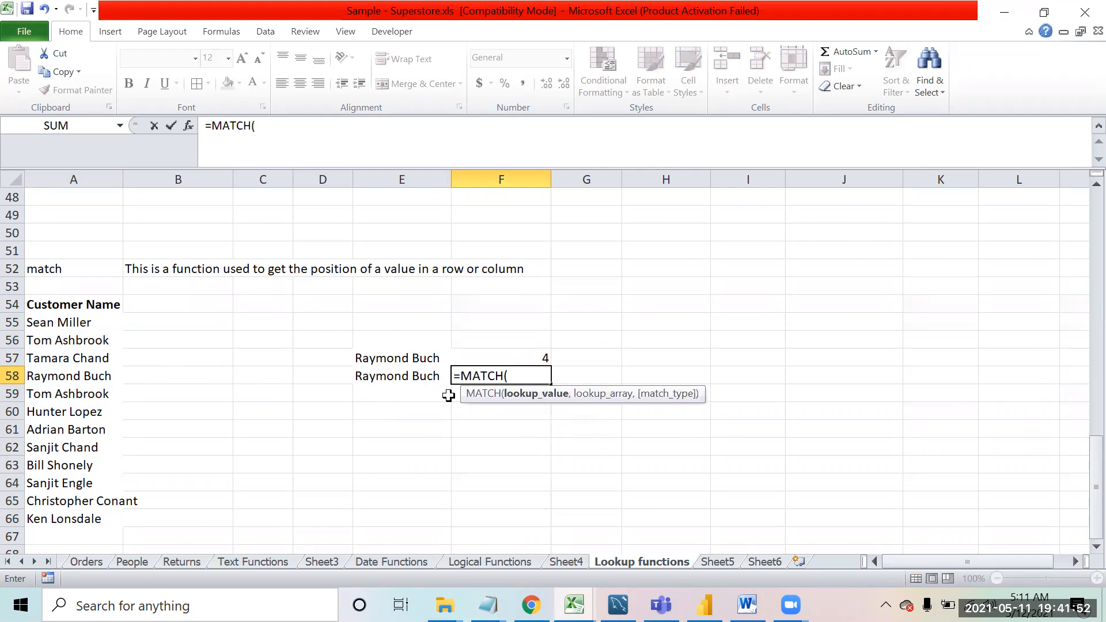
left_click(407, 375)
type(",")
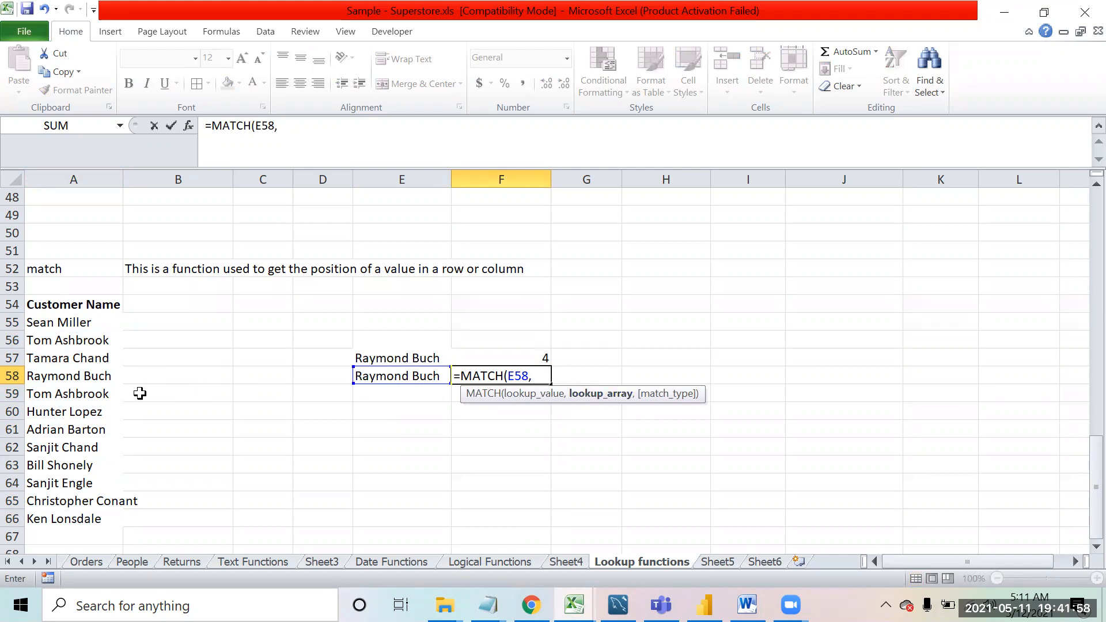
left_click_drag(59, 340, 57, 522)
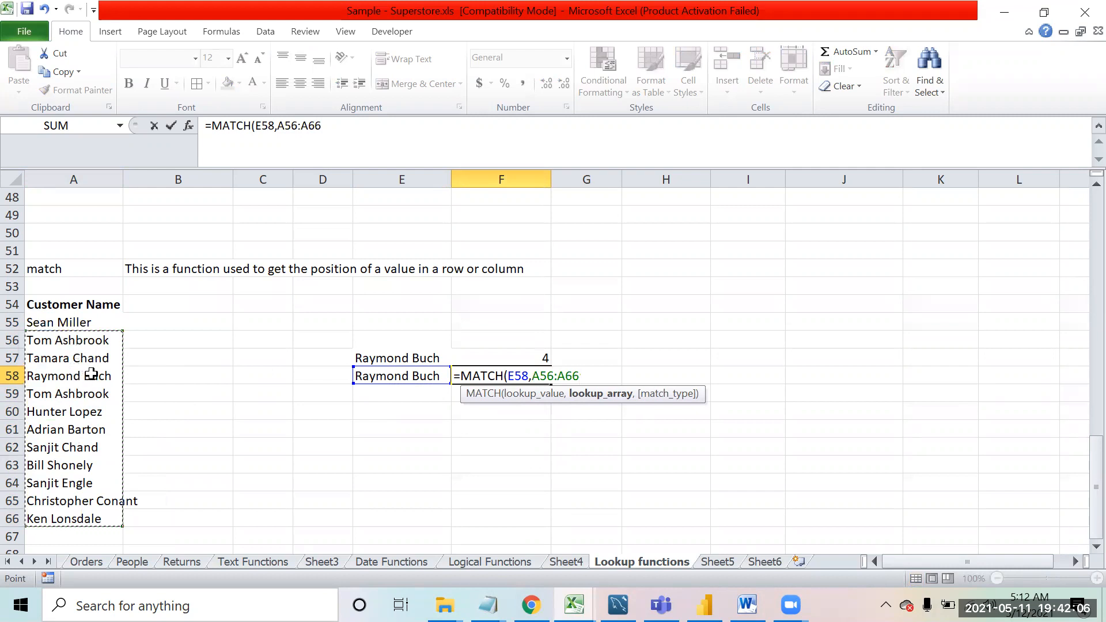
type(",0)")
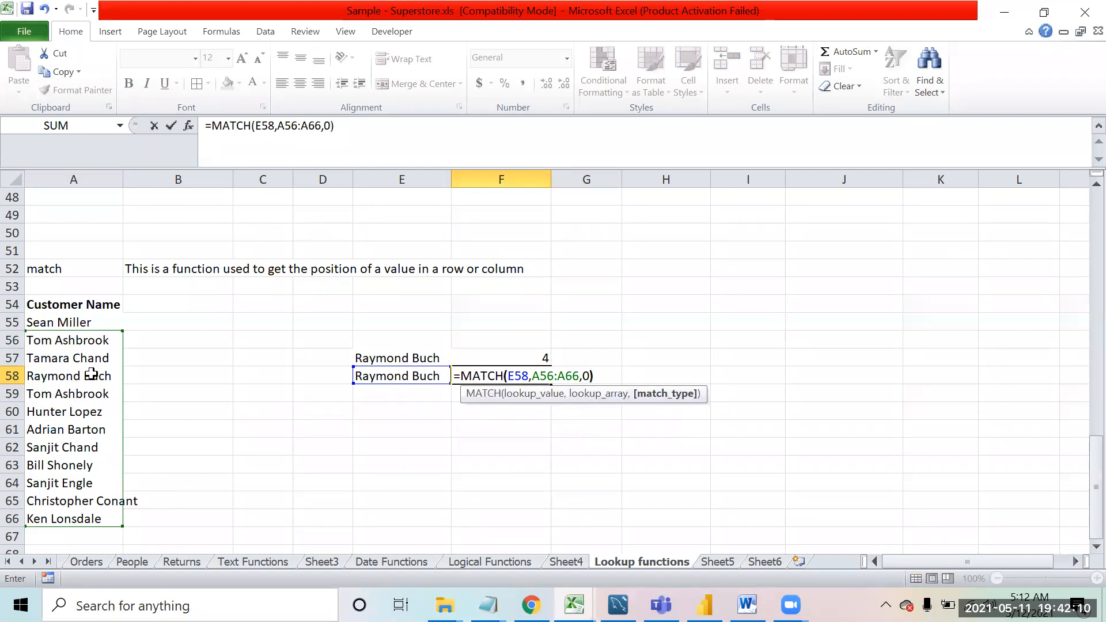
key("Return")
key("Up")
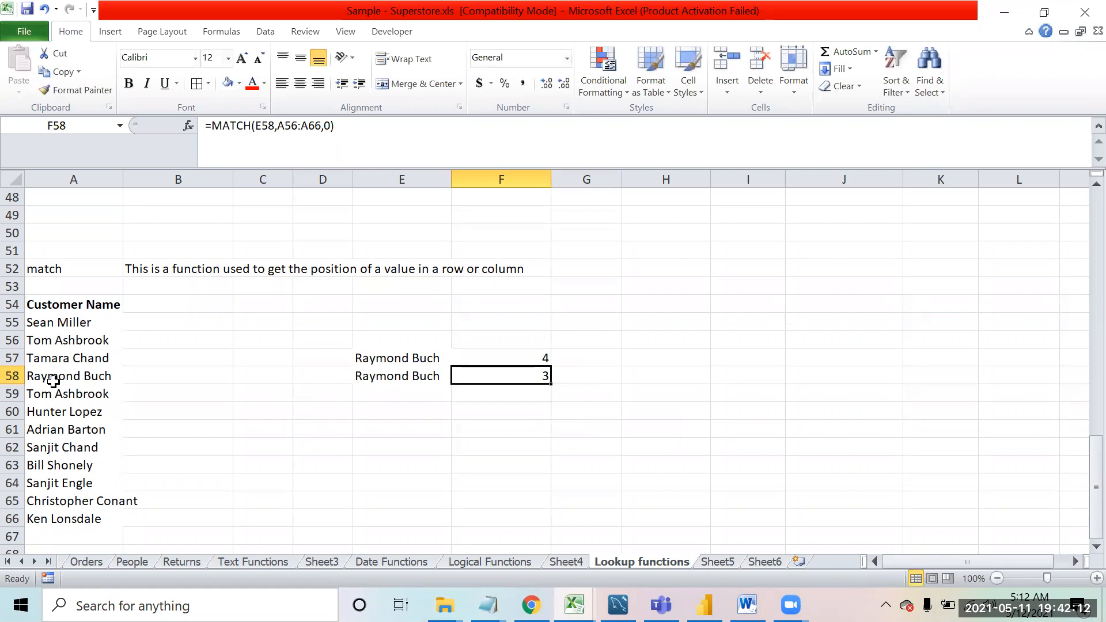
Step: Examine the customer list in A54:A66 against the two MATCH examples in E57:F58
left_click_drag(53, 381, 55, 501)
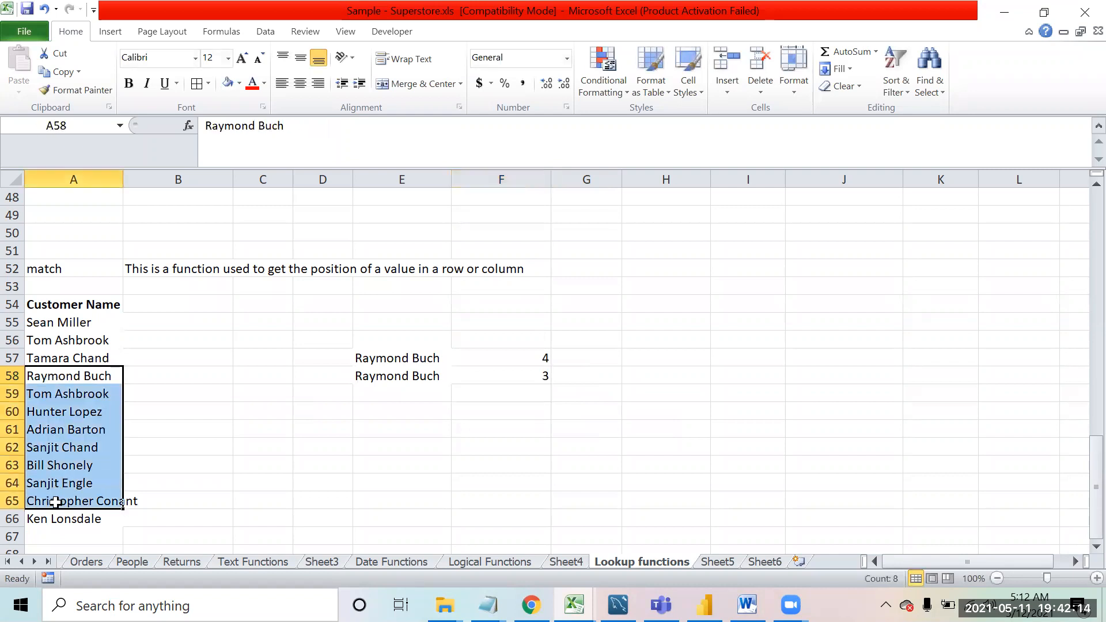
left_click(63, 394)
left_click_drag(62, 394, 56, 511)
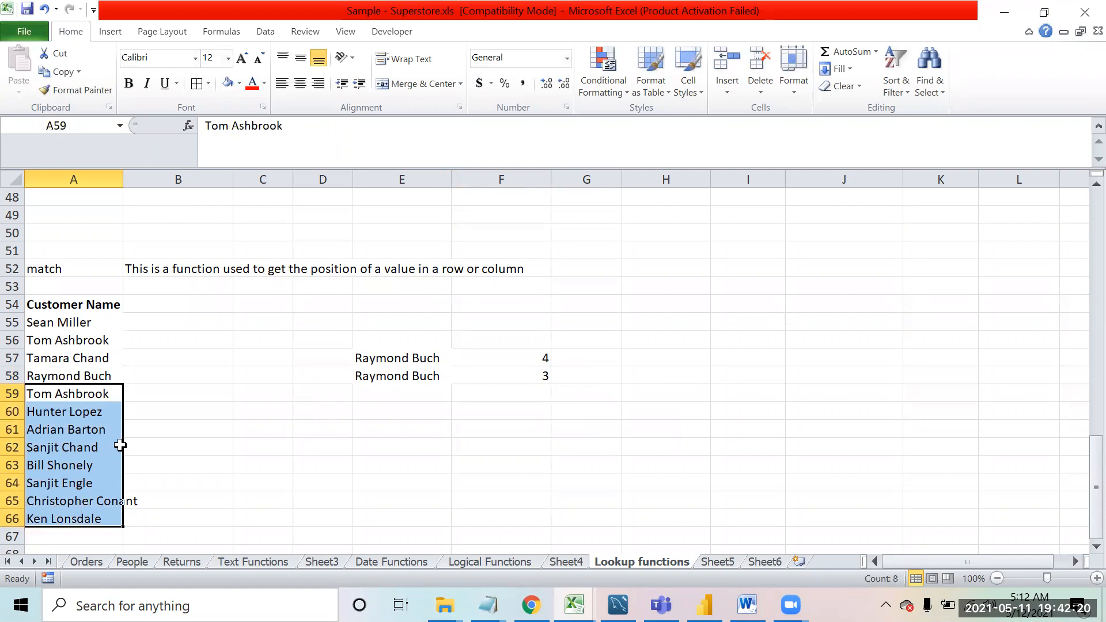
left_click_drag(67, 305, 54, 512)
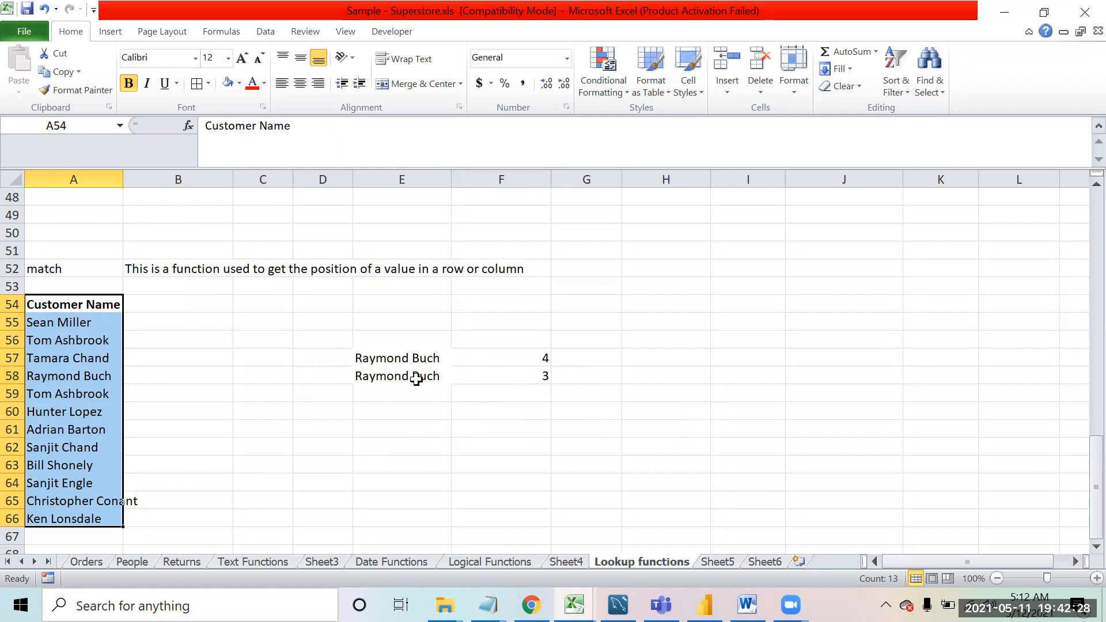
left_click(399, 424)
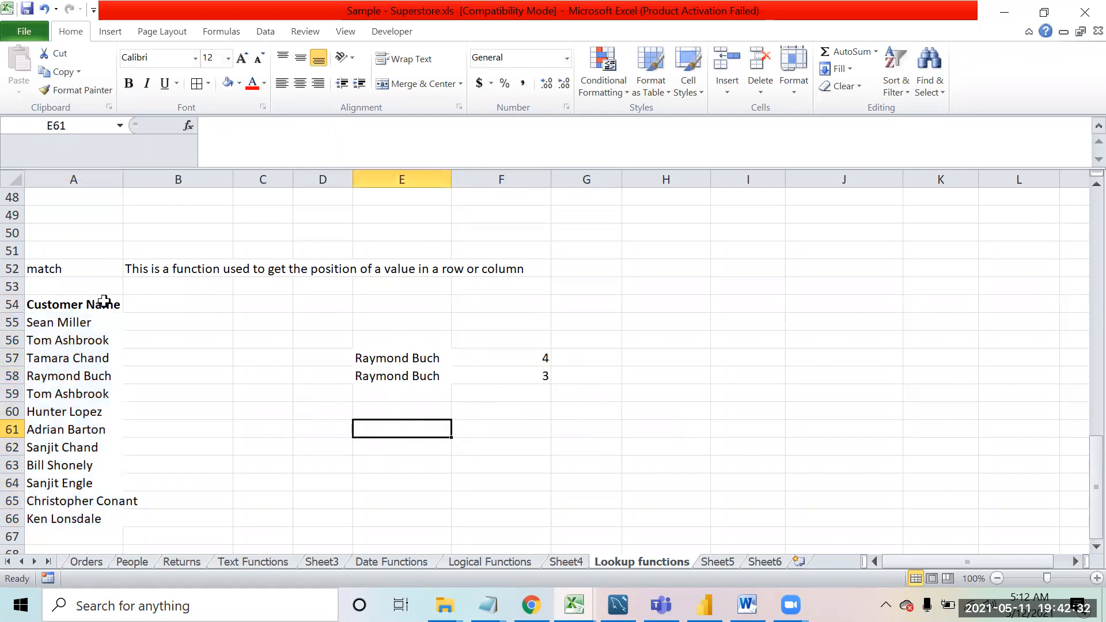
left_click(57, 307)
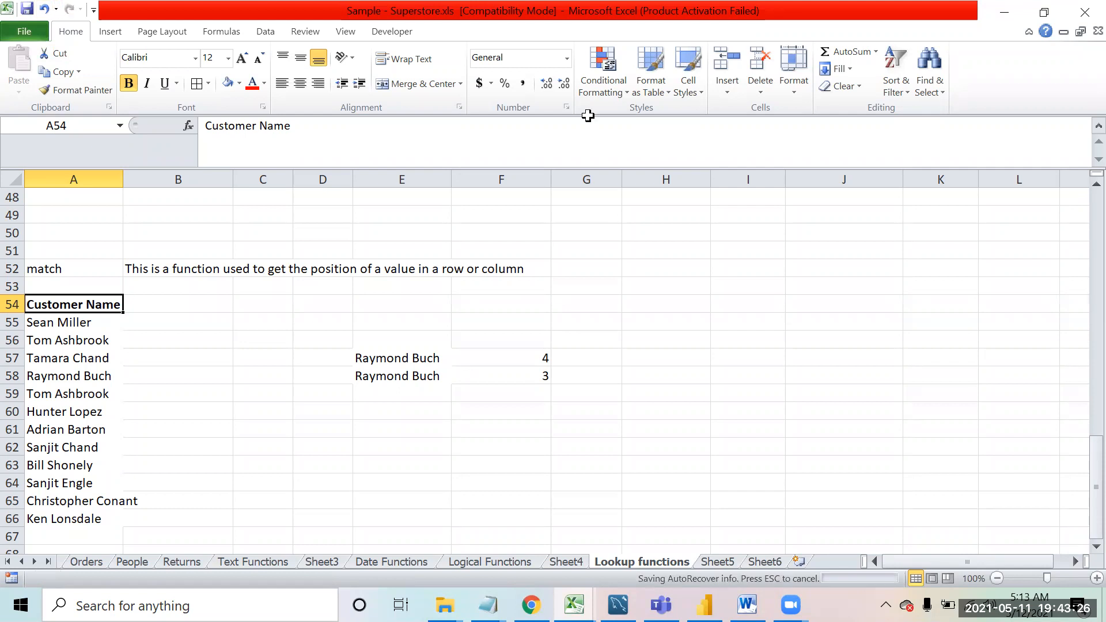
left_click(403, 377)
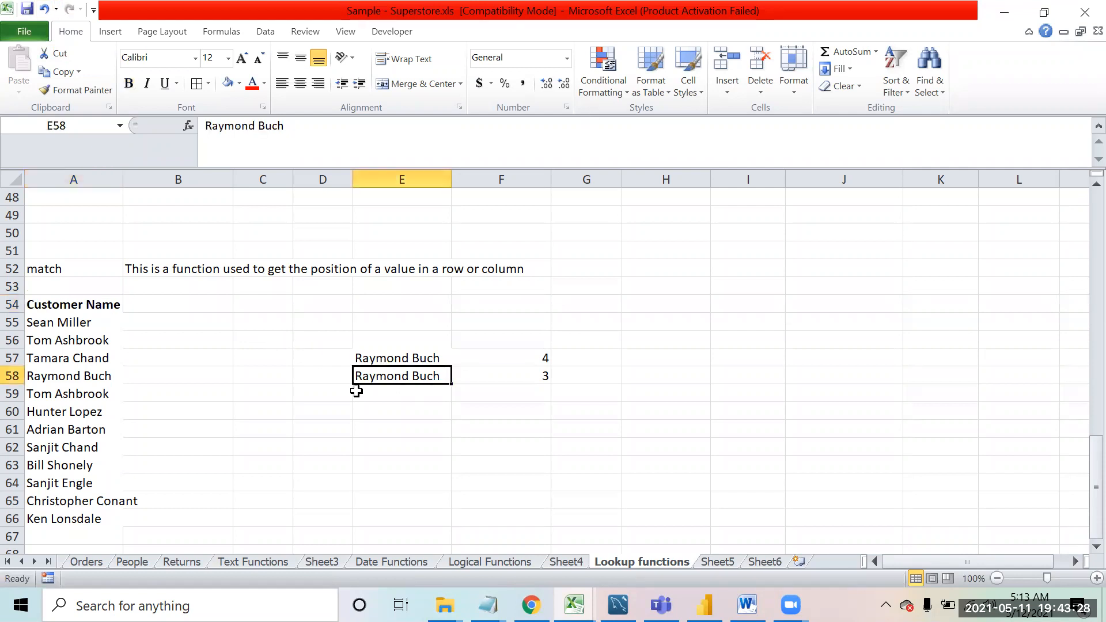
left_click(414, 409)
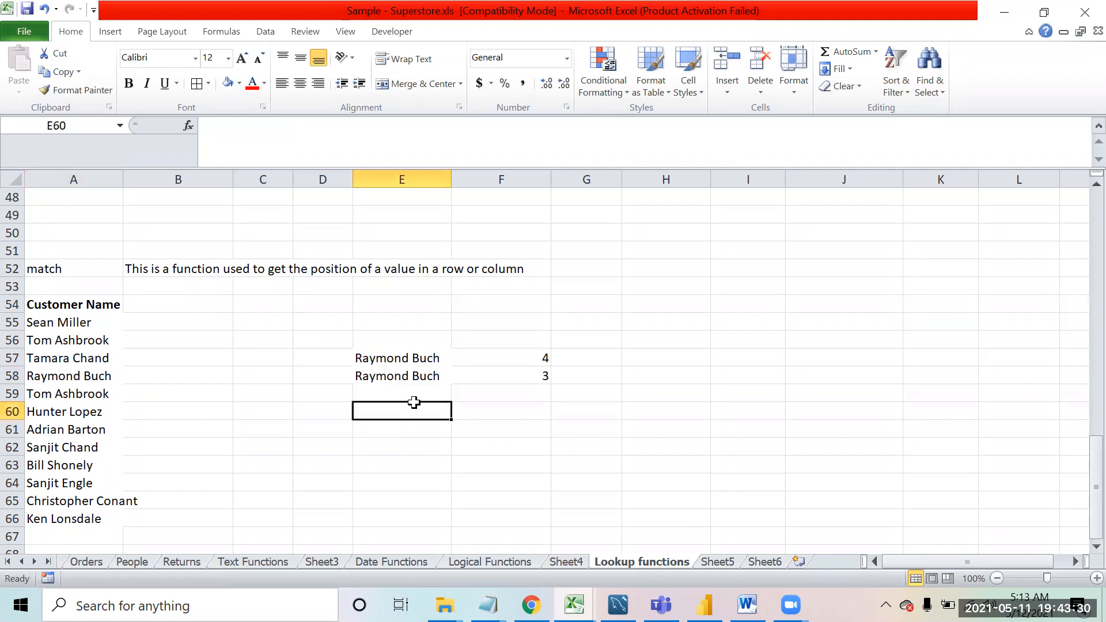
left_click(400, 369)
left_click(398, 354)
left_click(28, 331)
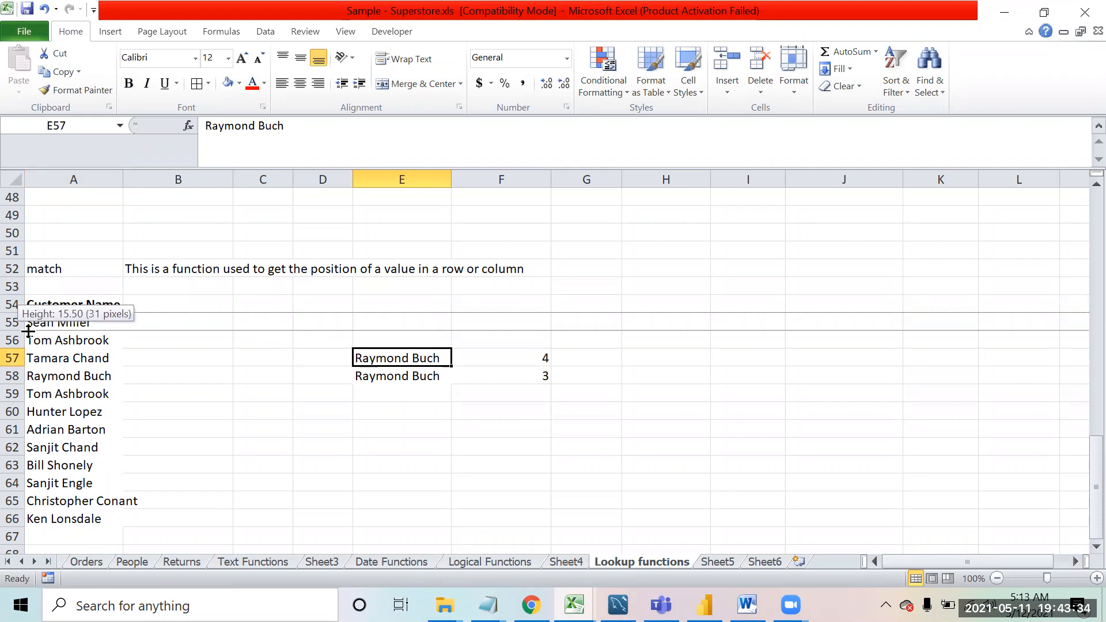
key("Right")
key("Right")
key("Right")
key("Left")
key("Left")
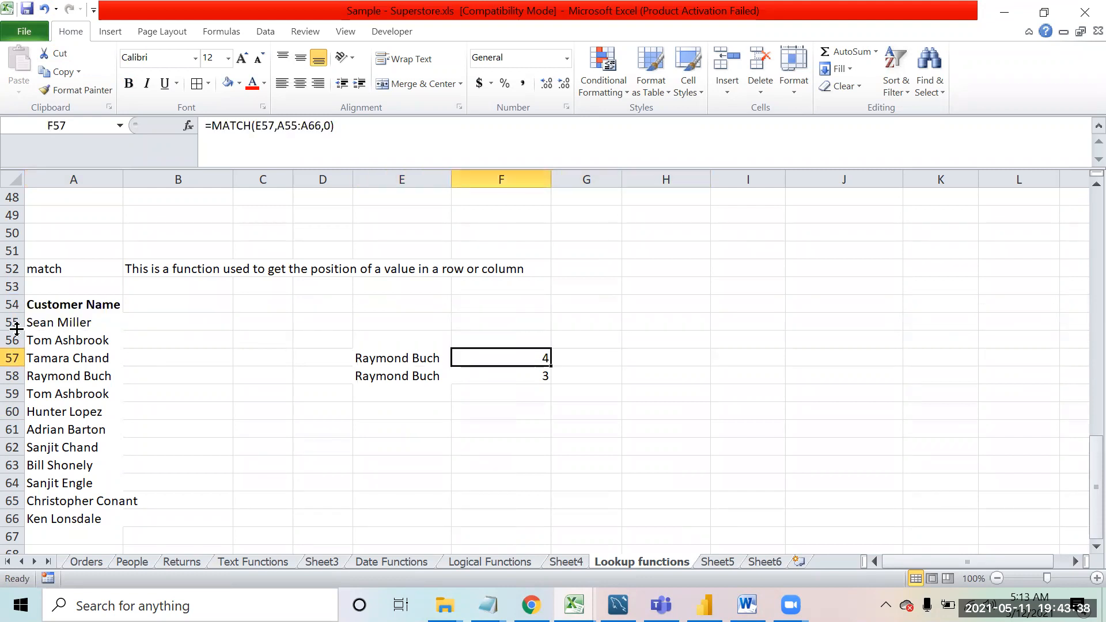
Step: Copy the customer name list with its header from A54:A66
key("Home")
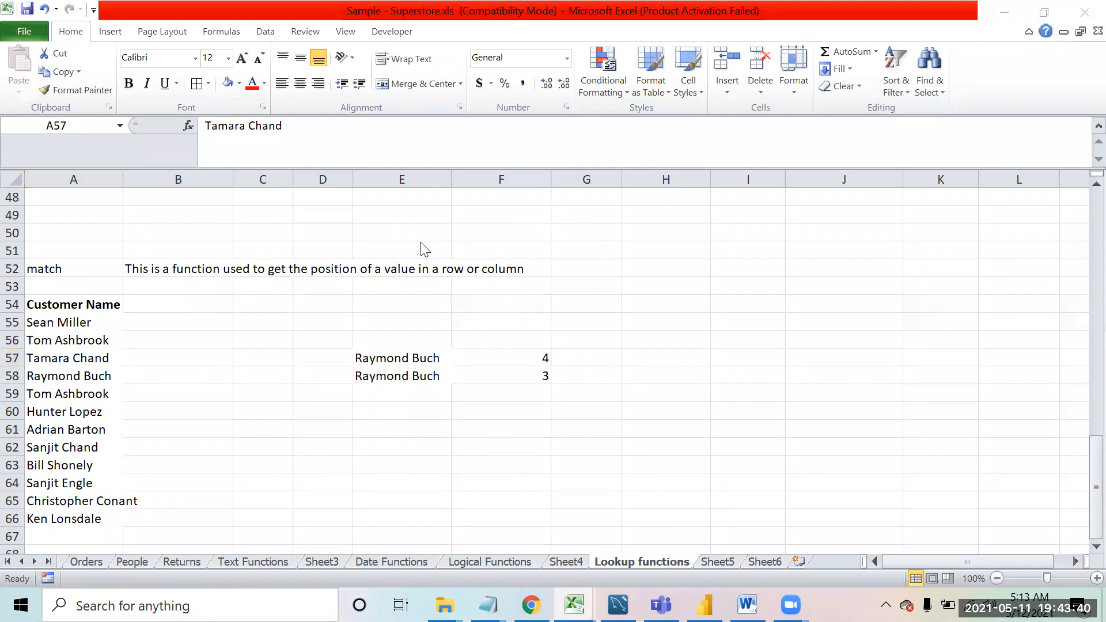
key("Up")
key("Up")
key("Up")
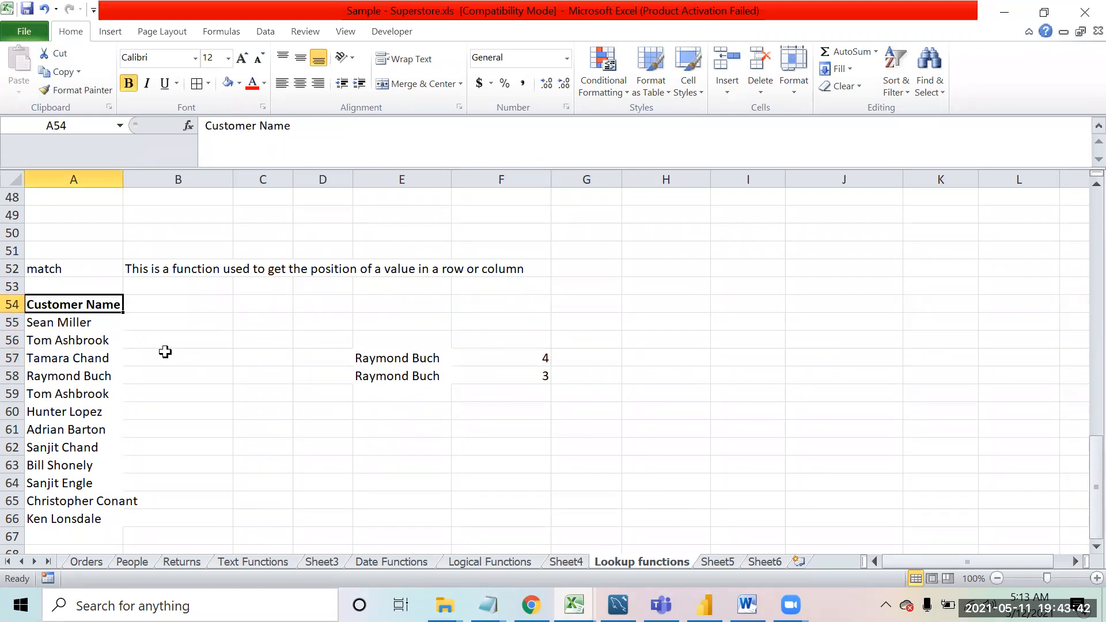
key("shift+Down")
key("shift+Down")
key("shift+Down")
key("shift+Down")
key("shift+Down")
key("shift+Down")
key("shift+Down")
key("shift+Down")
key("shift+Down")
key("shift+Down")
key("shift+Down")
key("shift+Down")
key("shift+Down")
key("shift+Down")
key("shift+Up")
key("shift+Up")
key("shift+Up")
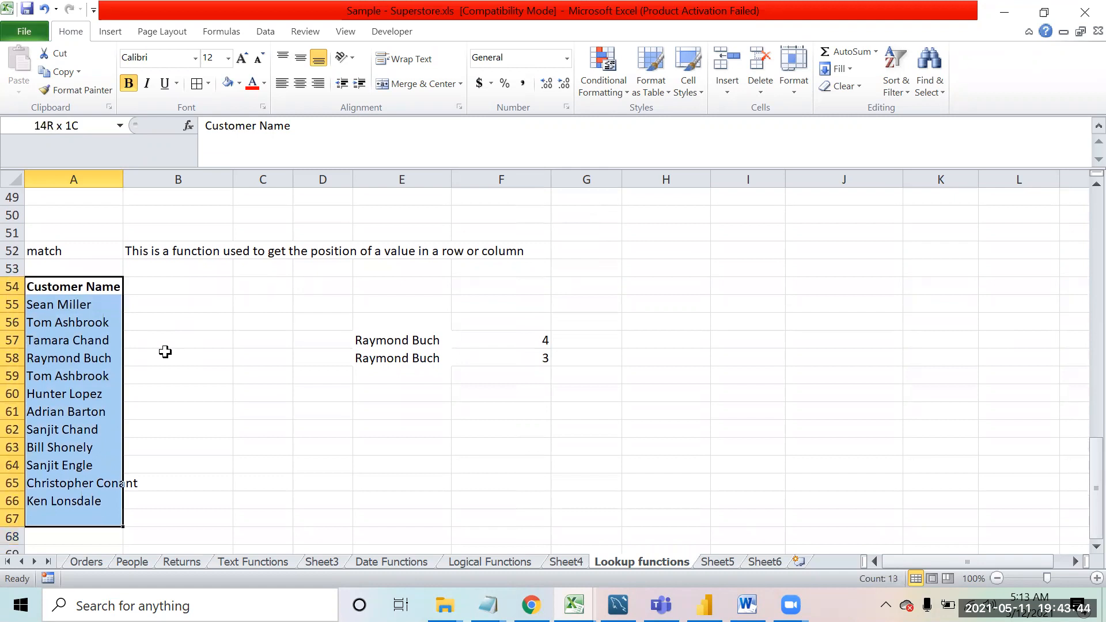
key("shift+Down")
key("shift+Up")
key("shift+Down")
key("ctrl+c")
Step: Paste the copied customer list as transposed values along row 64, starting at cell D64
key("Down")
key("Down")
key("Down")
key("Down")
key("Down")
key("Down")
key("Down")
key("Down")
key("Down")
key("Down")
key("Down")
key("Down")
key("Down")
key("Down")
key("Down")
key("Right")
key("Up")
key("Up")
key("Right")
key("Right")
key("Up")
key("Up")
key("Up")
key("Up")
key("Down")
key("ctrl+alt+v")
key("v")
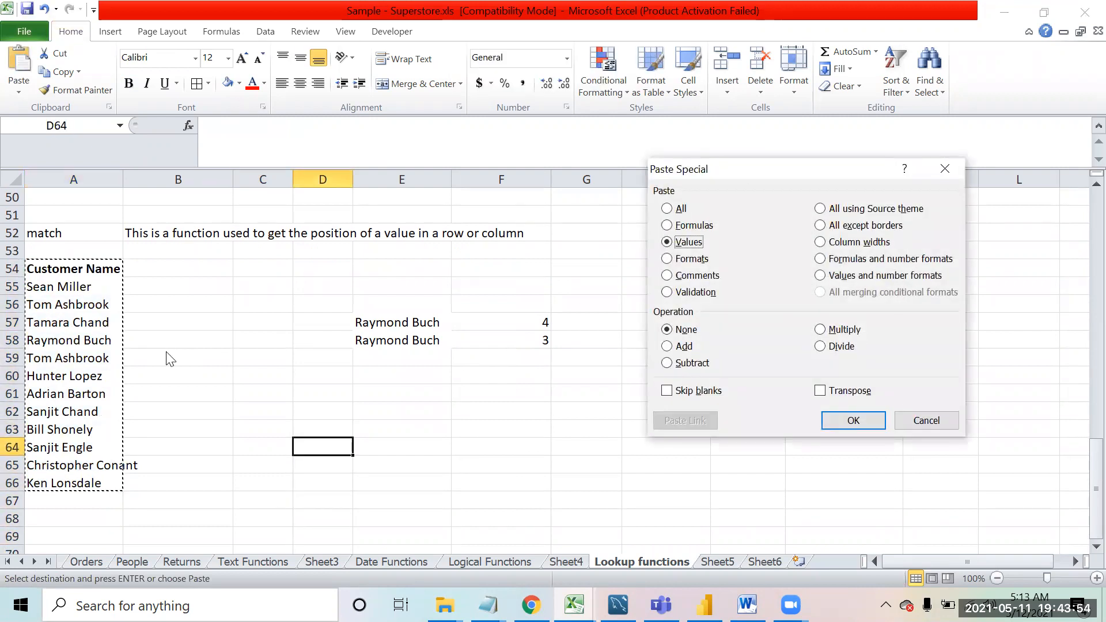
left_click(850, 392)
left_click(849, 419)
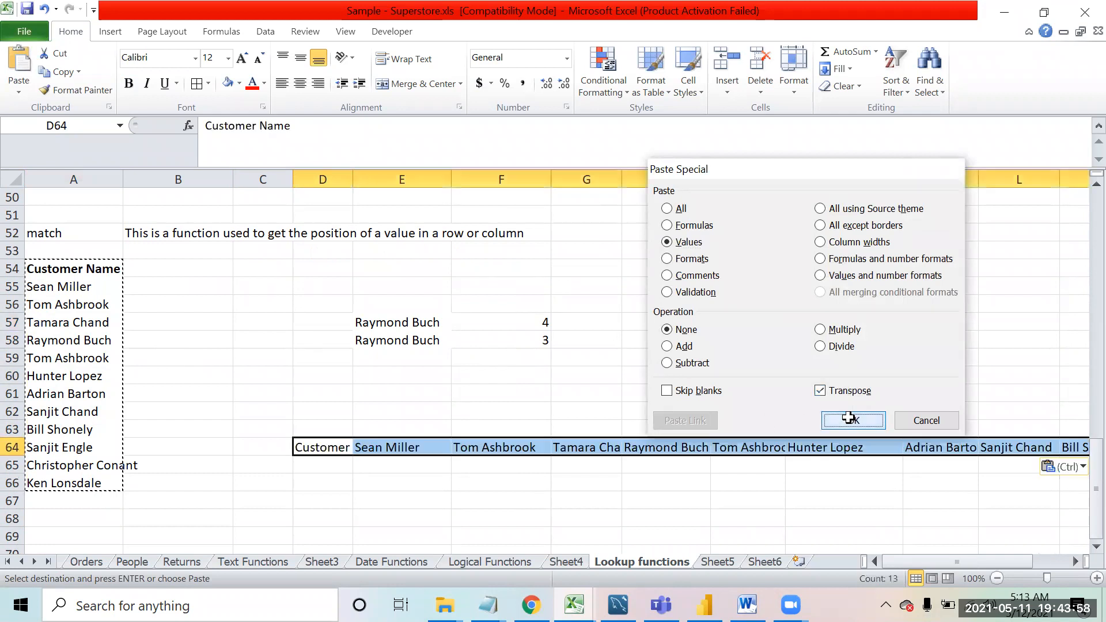
Step: Make the Customer Name header in D64 bold and clear the copy marquee around the source list
left_click(496, 488)
key("Up")
key("Up")
key("Left")
key("Left")
key("Left")
key("Right")
key("Escape")
key("Right")
key("Right")
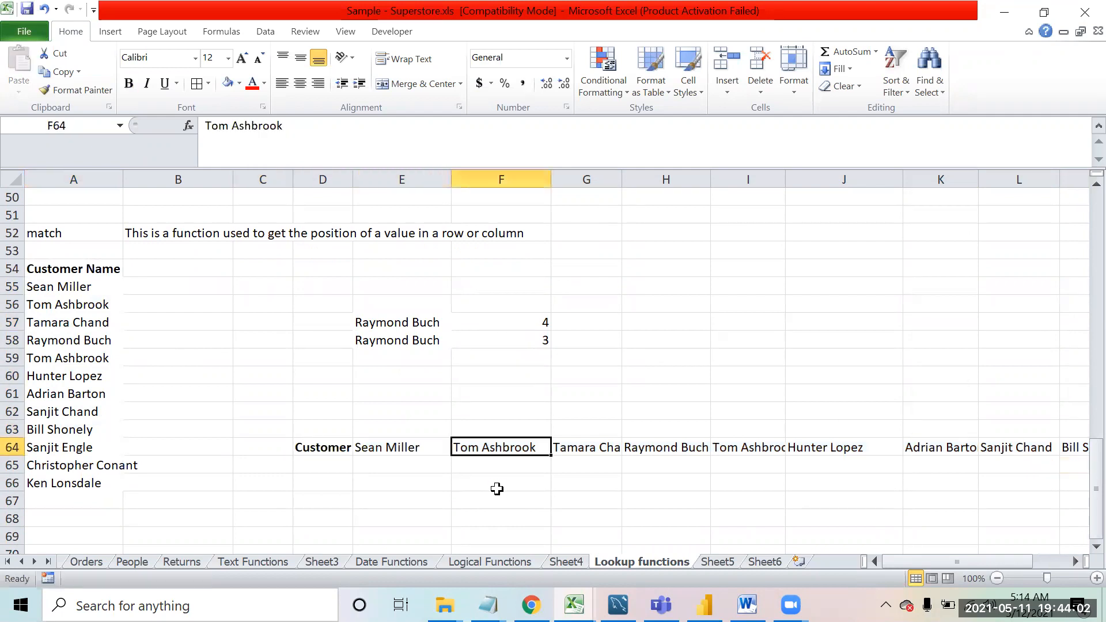
Step: Examine the transposed customer list along row 64, from the header in D64 across the names
key("Right")
key("Right")
key("Right")
key("Right")
key("Right")
key("Right")
key("Right")
key("Right")
key("Right")
key("Right")
key("Right")
key("Left")
key("Left")
key("Left")
key("Left")
key("Left")
key("Left")
key("Left")
key("Left")
key("Left")
key("Left")
key("Left")
key("Left")
key("Left")
key("Left")
key("Left")
key("Left")
key("Right")
key("Right")
key("Right")
key("Right")
key("Right")
key("Left")
key("Left")
Step: Copy the customer name from E57 and paste it into D69, below the row list
key("Down")
key("Down")
key("Down")
key("Up")
key("Up")
key("Up")
key("Up")
key("Up")
key("Up")
key("Up")
key("Up")
key("Up")
key("Right")
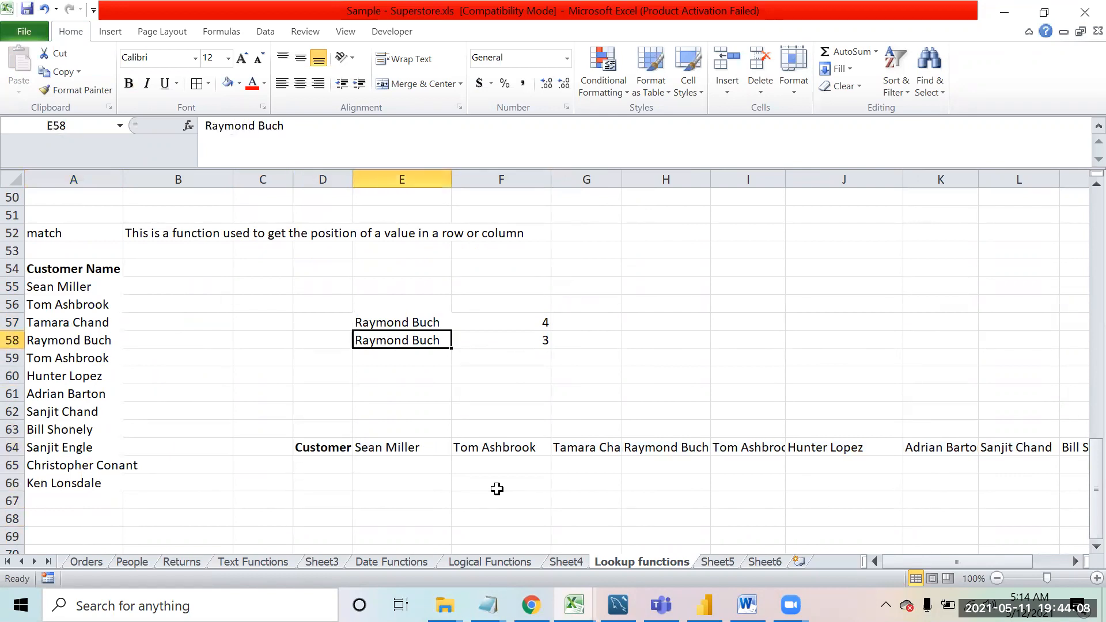
key("Up")
key("ctrl+c")
key("Down")
key("Down")
key("Down")
key("Down")
key("Down")
key("Down")
key("Down")
key("Down")
key("Down")
key("Down")
key("Down")
key("Down")
key("Left")
key("ctrl+v")
key("Down")
key("Up")
Step: Enter =MATCH(D69,D64:P64,0) in F69 to find the customer's exact-match position in the row list
key("Right")
key("Right")
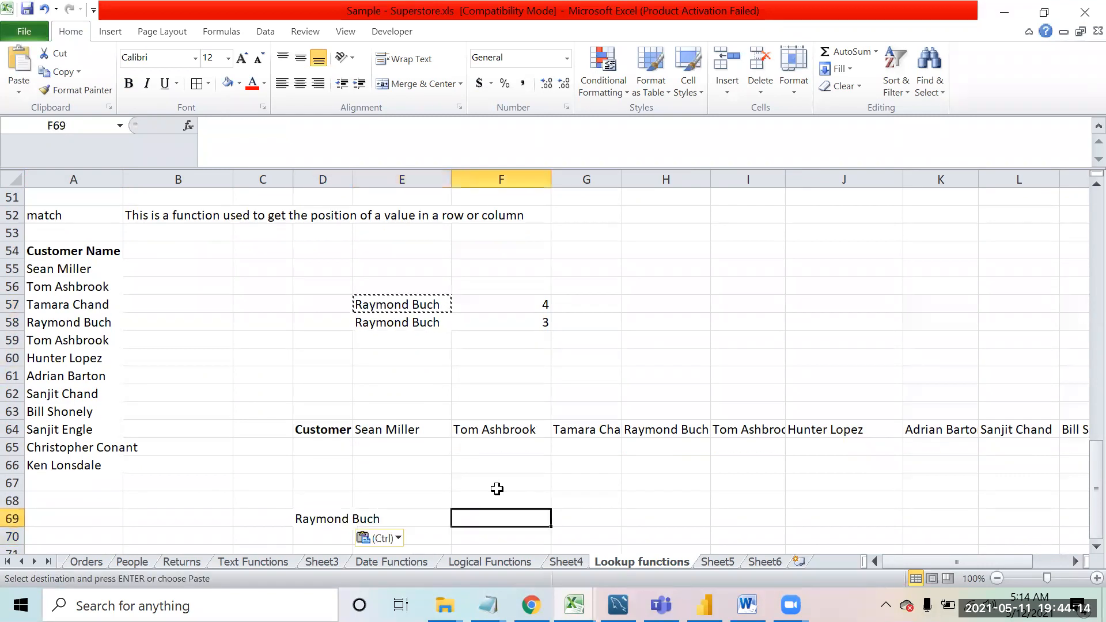
type("=mat")
key("Tab")
key("Left")
key("Left")
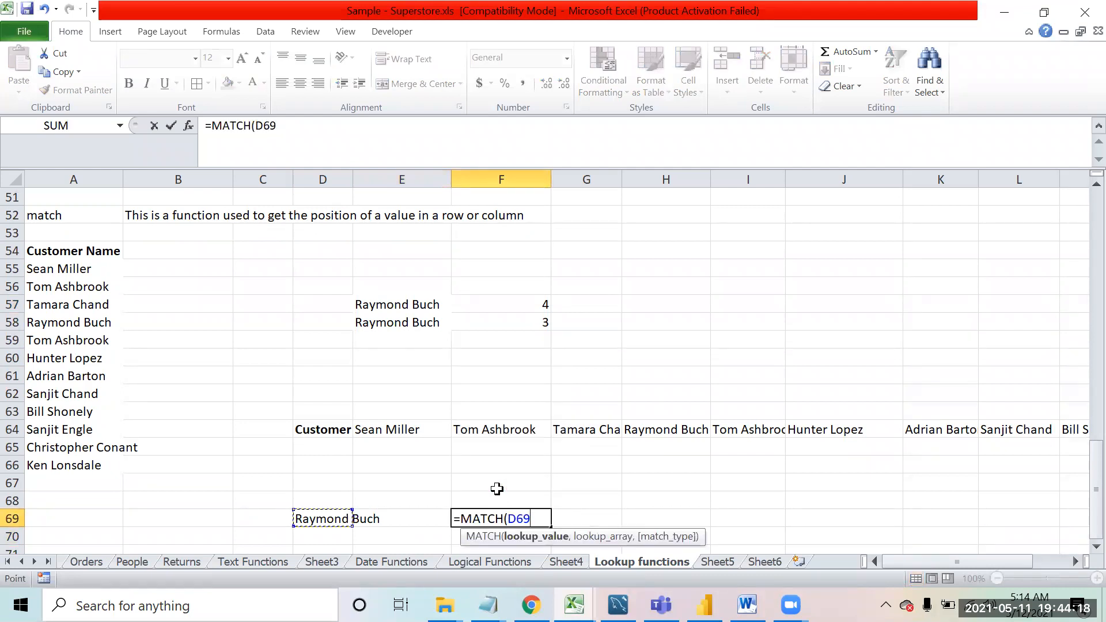
type(",")
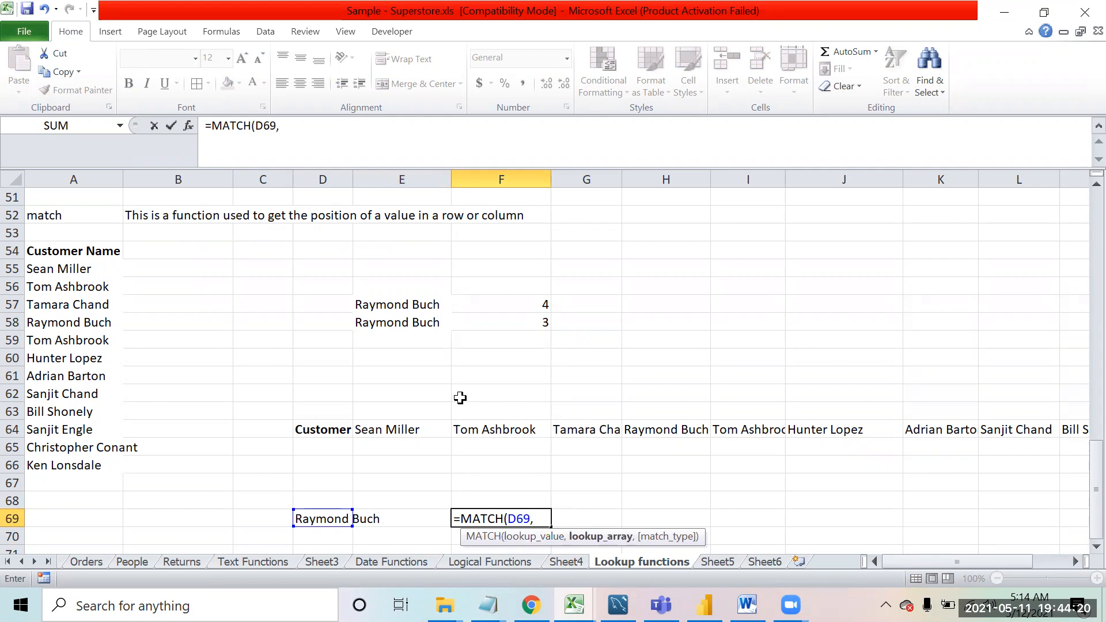
left_click(340, 429)
key("shift+Right")
key("shift+Right")
key("shift+Right")
key("shift+Right")
key("shift+Right")
key("shift+Right")
key("shift+Right")
key("shift+Right")
key("shift+Right")
key("shift+Right")
key("shift+Right")
key("shift+Right")
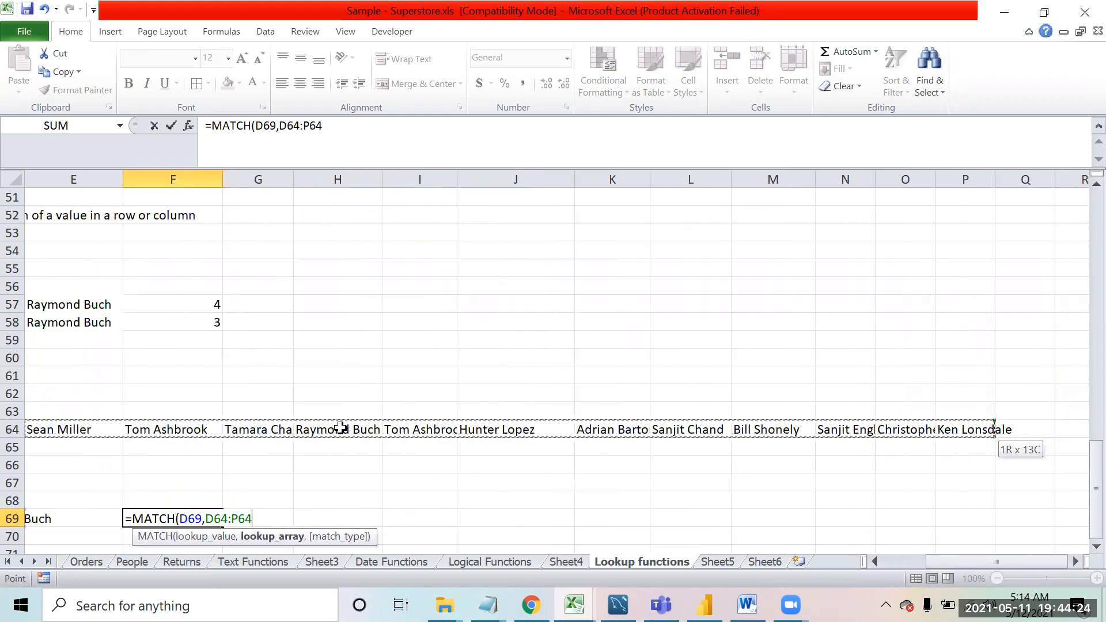
type(")")
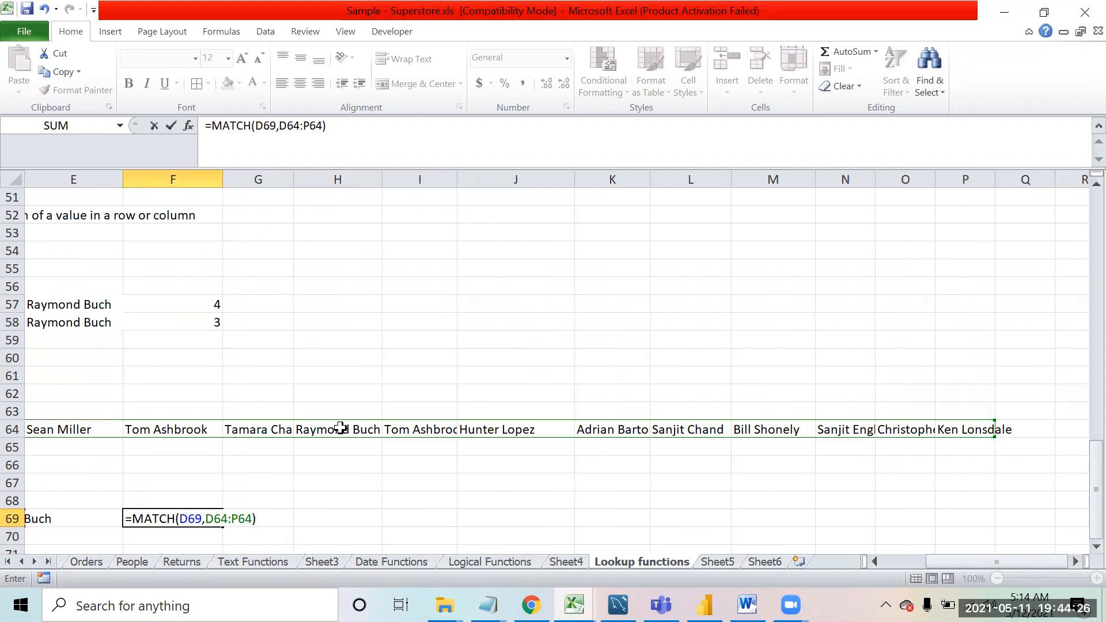
key("BackSpace")
type(",0)")
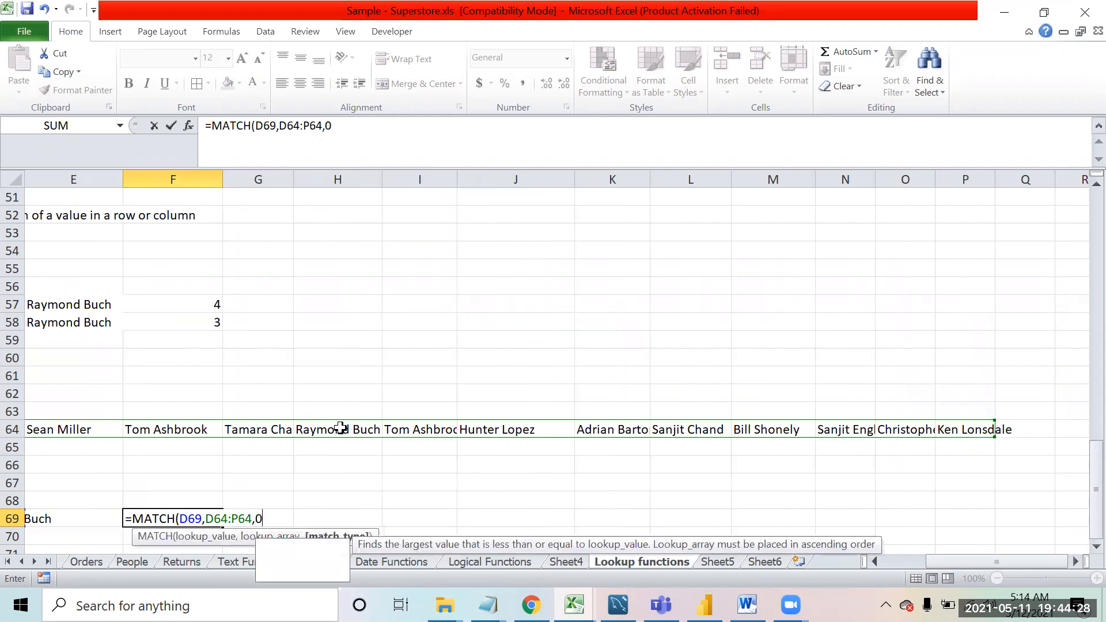
key("Return")
key("Up")
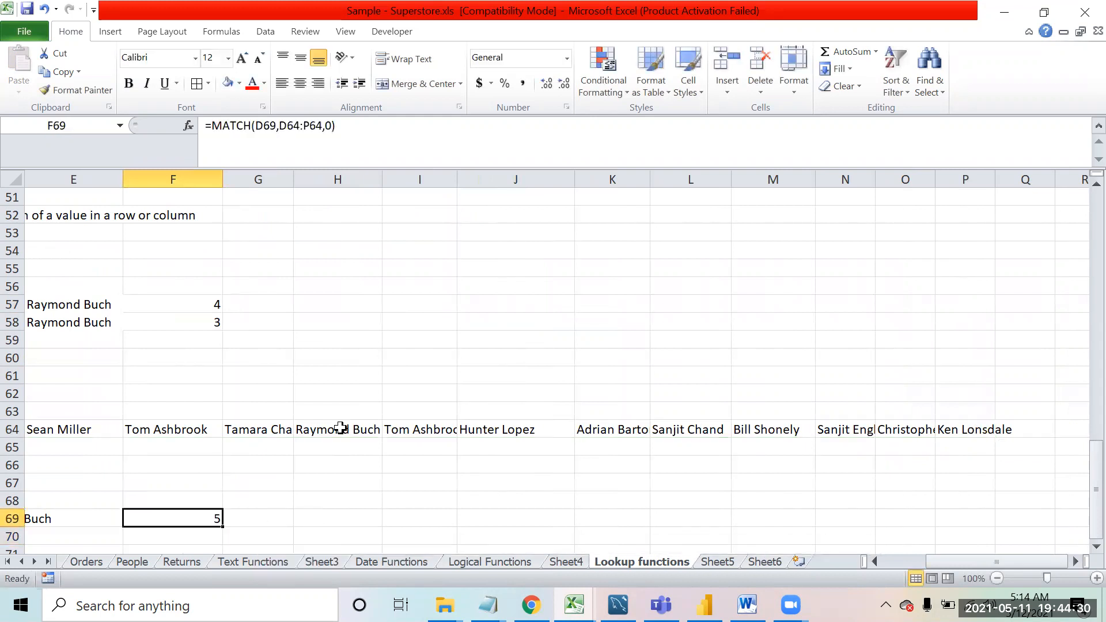
Step: Check the MATCH position by selecting row 64 from the header in D64 through the matching name in H64
key("Left")
key("Left")
key("Left")
key("Right")
key("Right")
key("Up")
key("Up")
key("Up")
key("Up")
key("Up")
key("Up")
key("Up")
key("Up")
key("Up")
key("Up")
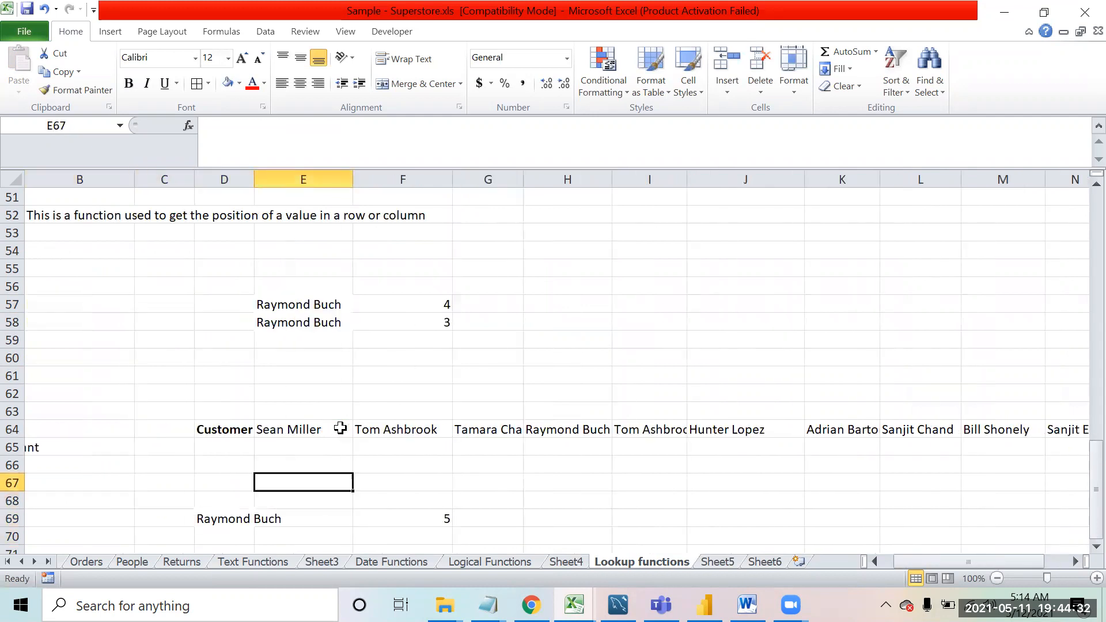
key("Left")
key("Down")
key("Down")
key("Down")
key("Down")
key("Down")
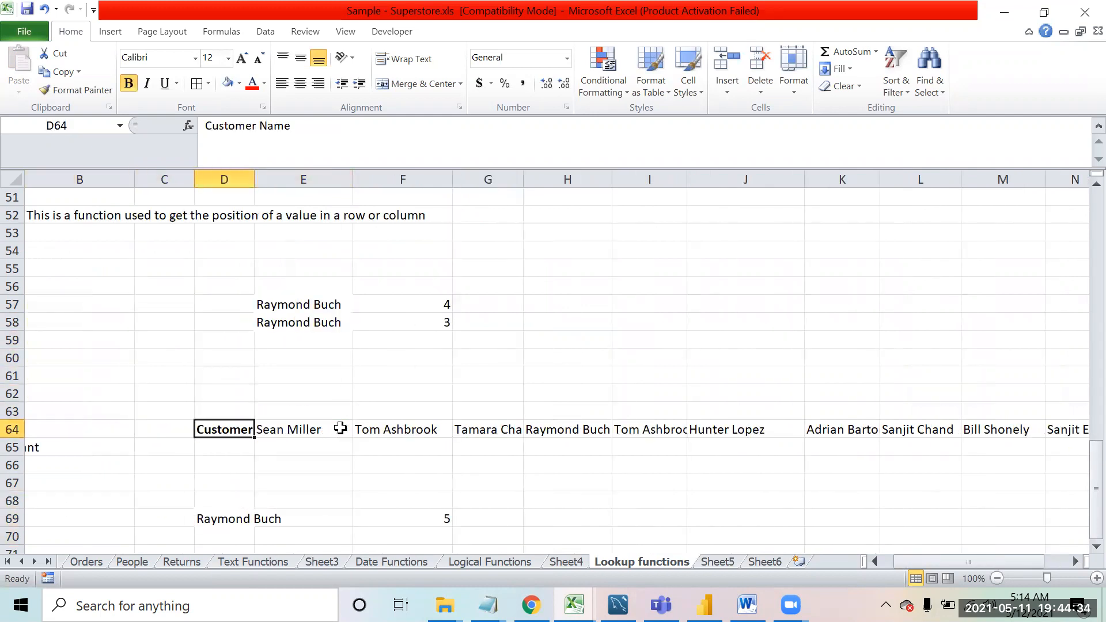
key("shift+Right")
key("shift+Right")
key("shift+Right")
key("shift+Right")
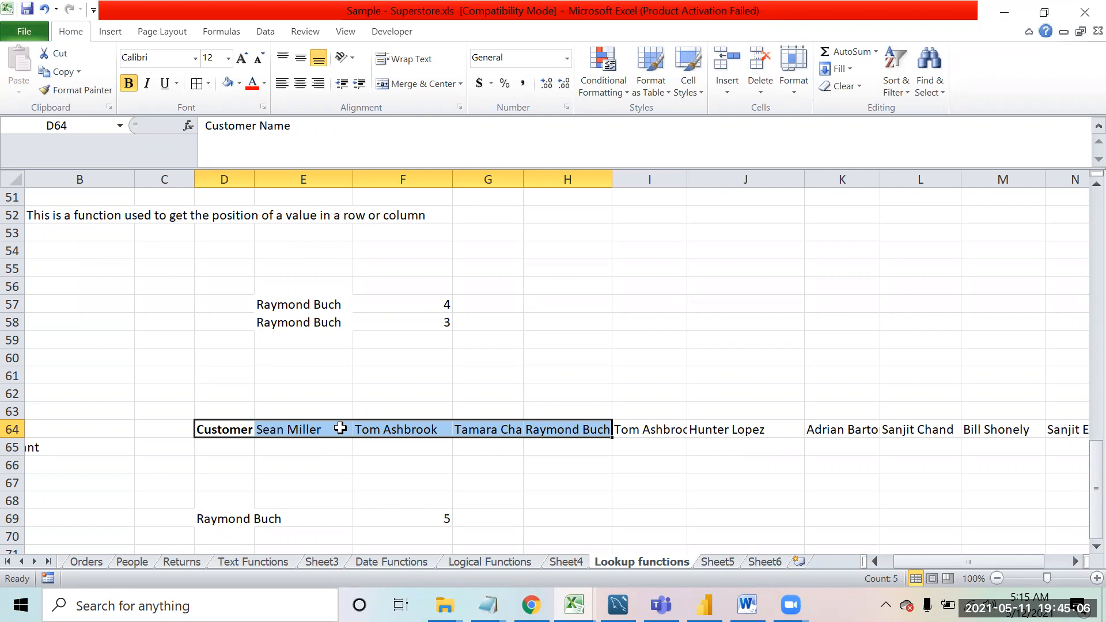
Step: Review the MATCH section around the row 64 list, the column examples in rows 57 and 58, and the description in row 52
key("Down")
key("Down")
key("Down")
key("Down")
key("Down")
key("Down")
key("Up")
key("Up")
key("Up")
key("Up")
key("Up")
key("Up")
key("Up")
key("Up")
key("Up")
key("Up")
key("Up")
key("Up")
key("Up")
key("Up")
key("Up")
key("Up")
key("Up")
key("Up")
key("Up")
key("Up")
key("Up")
key("Down")
key("Down")
key("Down")
key("Down")
key("Down")
key("Down")
key("Down")
key("Down")
key("Down")
key("Down")
key("Down")
key("Down")
key("Down")
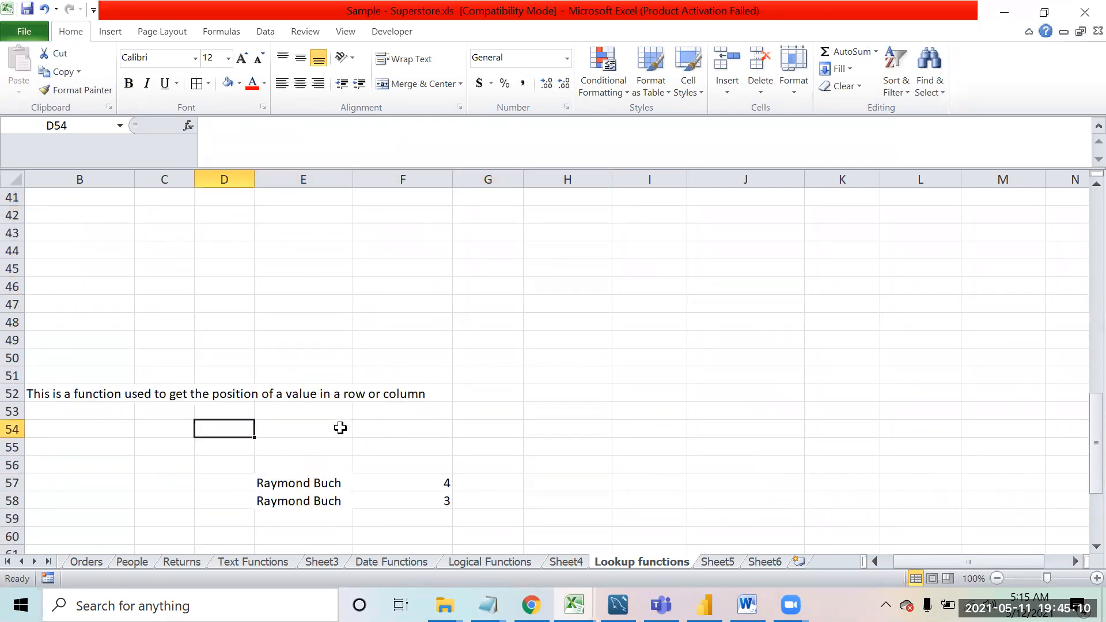
Step: Look over the MATCH section from the column examples in rows 57 and 58 down to the row 64 customer list
key("Down")
key("Down")
key("Down")
key("Down")
key("Down")
key("Down")
key("Down")
key("Down")
key("Down")
key("Down")
key("Down")
key("Down")
key("Down")
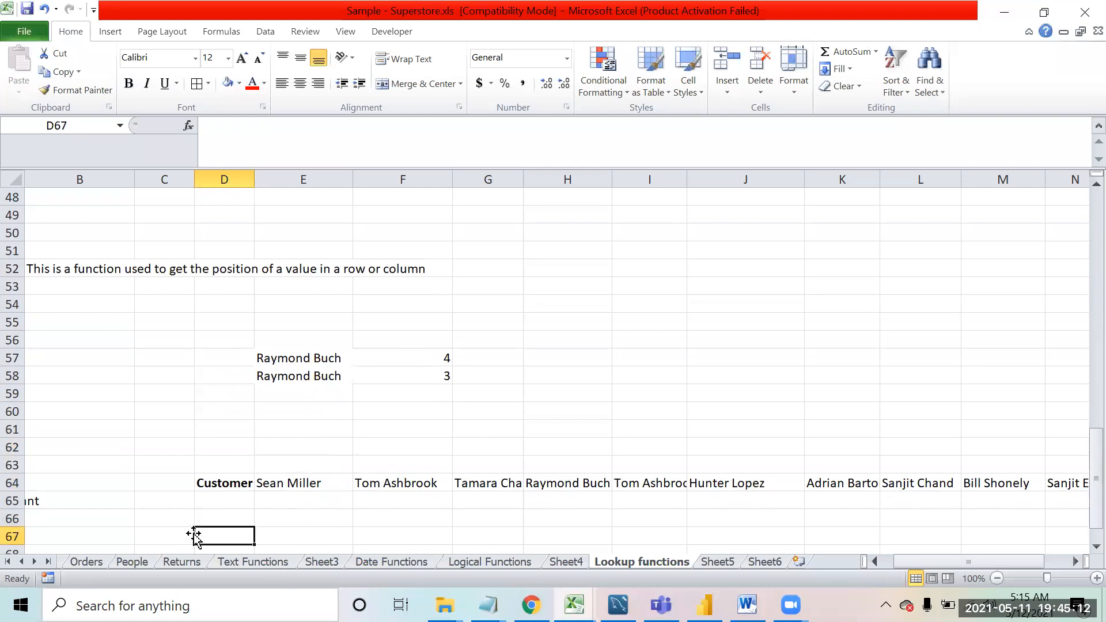
Step: Open the Returns sheet and go to the Order ID header in B2
left_click(180, 562)
left_click(231, 426)
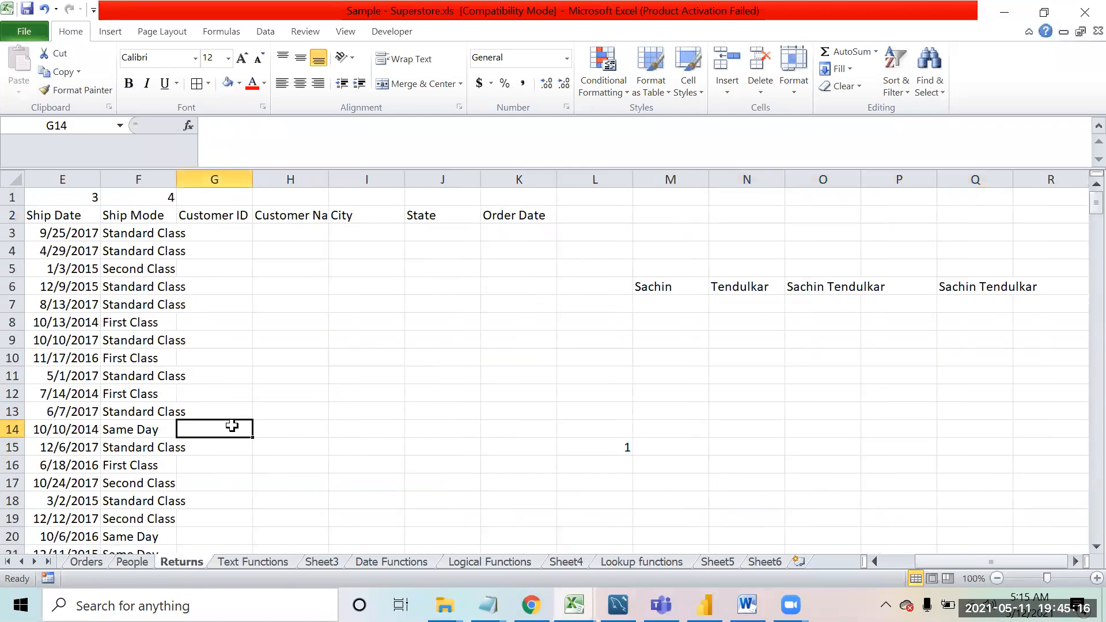
key("Left")
key("Left")
key("Left")
key("Left")
key("Left")
key("Left")
key("Up")
key("Up")
key("Up")
key("Up")
key("Up")
key("Up")
key("Up")
key("Up")
key("Up")
key("Up")
key("Up")
key("Up")
key("Up")
key("Right")
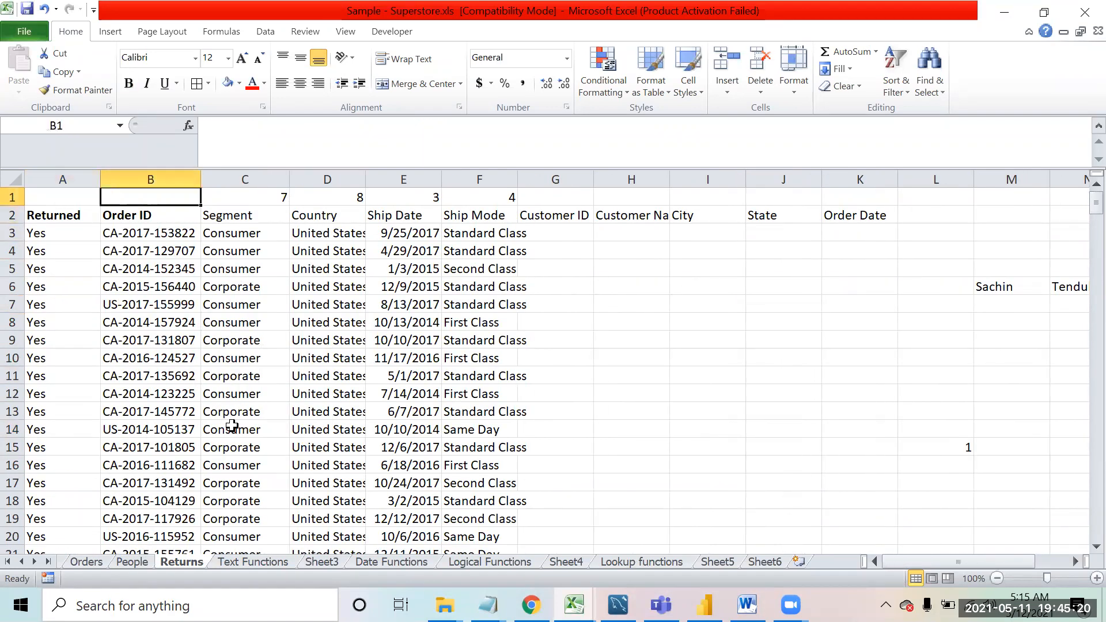
key("Down")
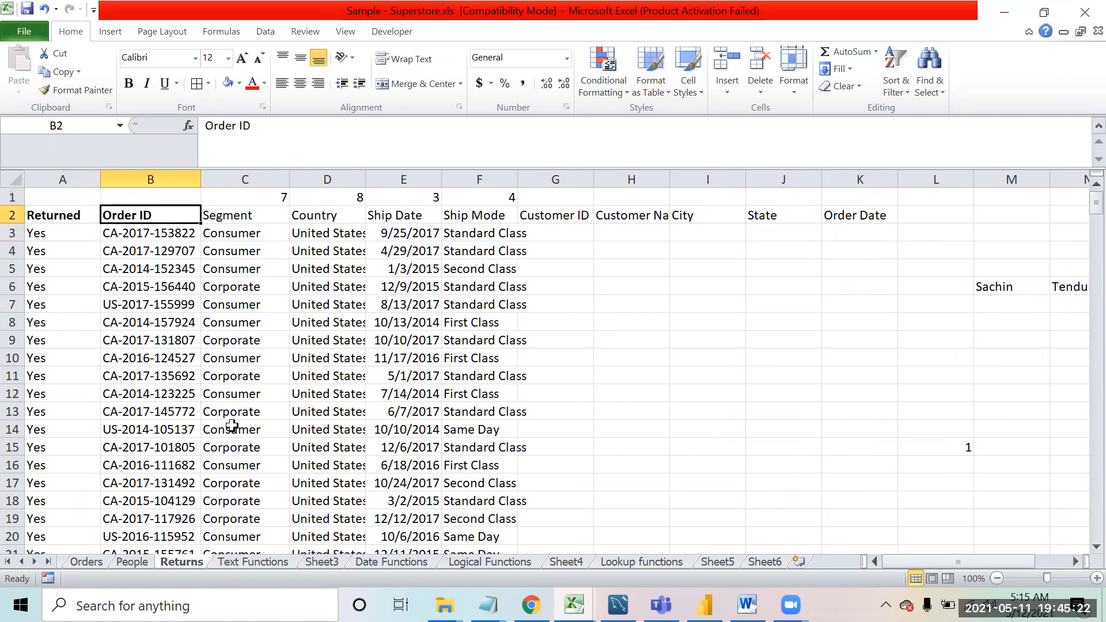
Step: Go through the Returns headers in row 2 from Segment across to State
key("Right")
key("Right")
key("Right")
key("Right")
key("Right")
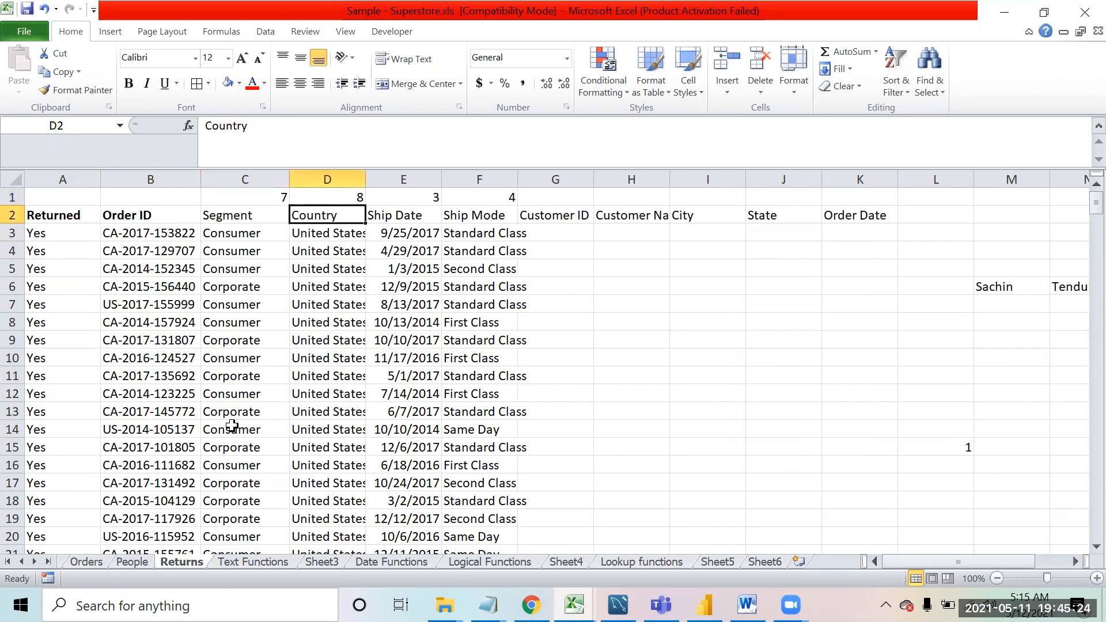
key("Right")
key("Right")
key("Right")
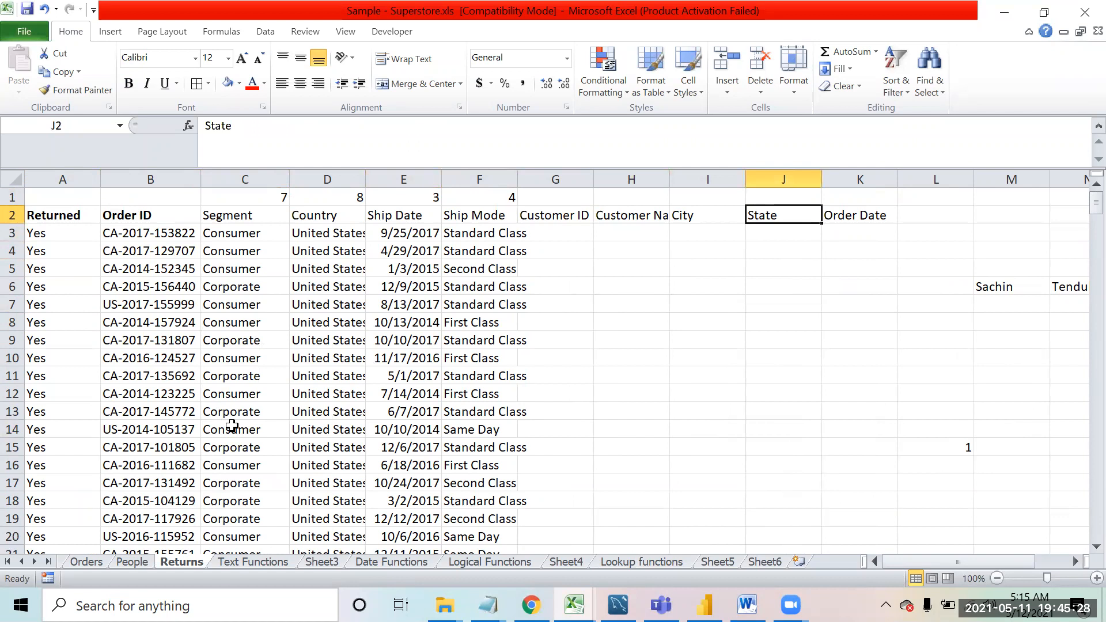
Step: Examine the Segment column by selecting it from the header in C2 down through C18
key("Left")
key("Left")
key("Left")
key("Left")
key("Left")
key("Left")
key("Left")
key("Left")
key("Right")
key("shift+Down")
key("shift+Down")
key("shift+Down")
key("shift+Down")
key("shift+Down")
key("shift+Down")
key("shift+Down")
key("shift+Down")
key("shift+Down")
key("shift+Down")
key("shift+Down")
key("shift+Down")
key("shift+Down")
key("shift+Down")
key("shift+Down")
key("shift+Down")
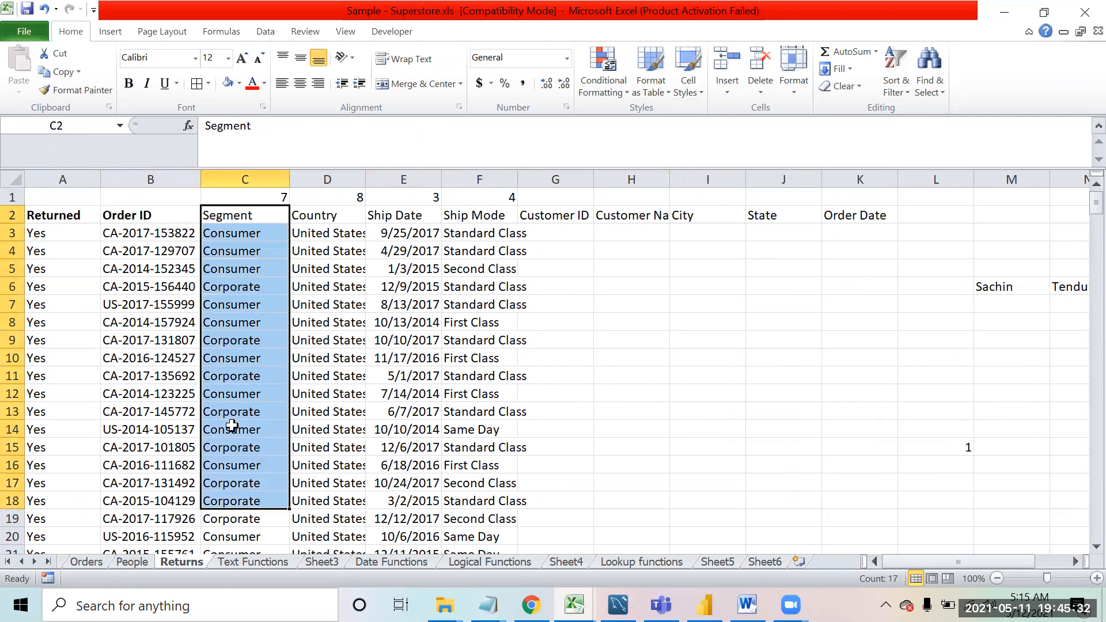
Step: Examine the VLOOKUP results for the first Order ID by selecting C3 through F3
key("Up")
key("Left")
key("Down")
key("Down")
key("Down")
key("Up")
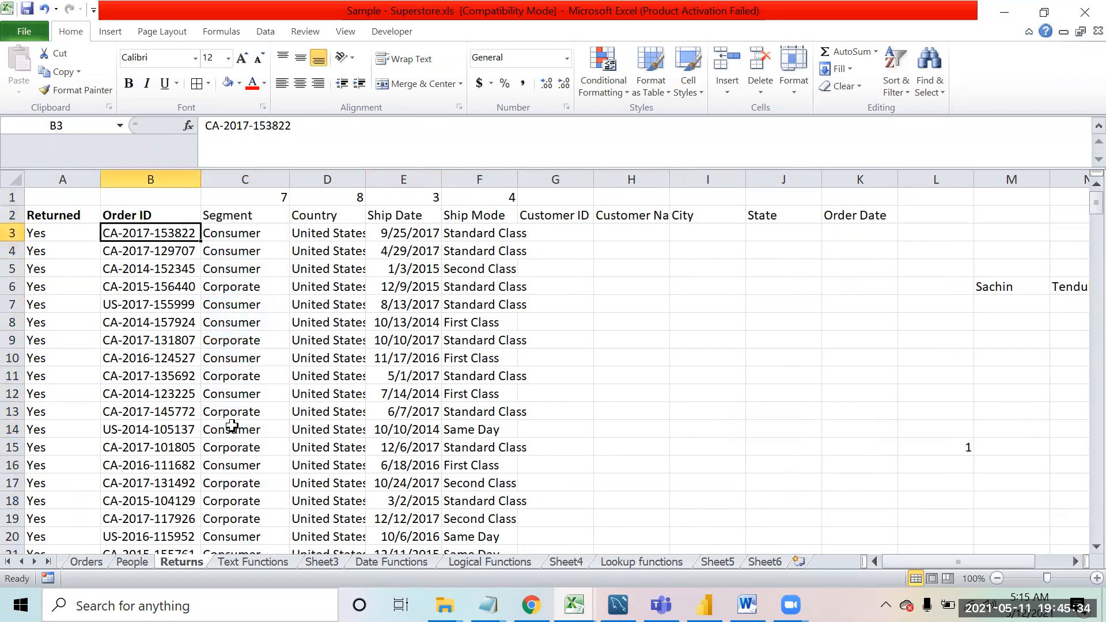
key("Right")
key("shift+Right")
key("shift+Right")
key("shift+Right")
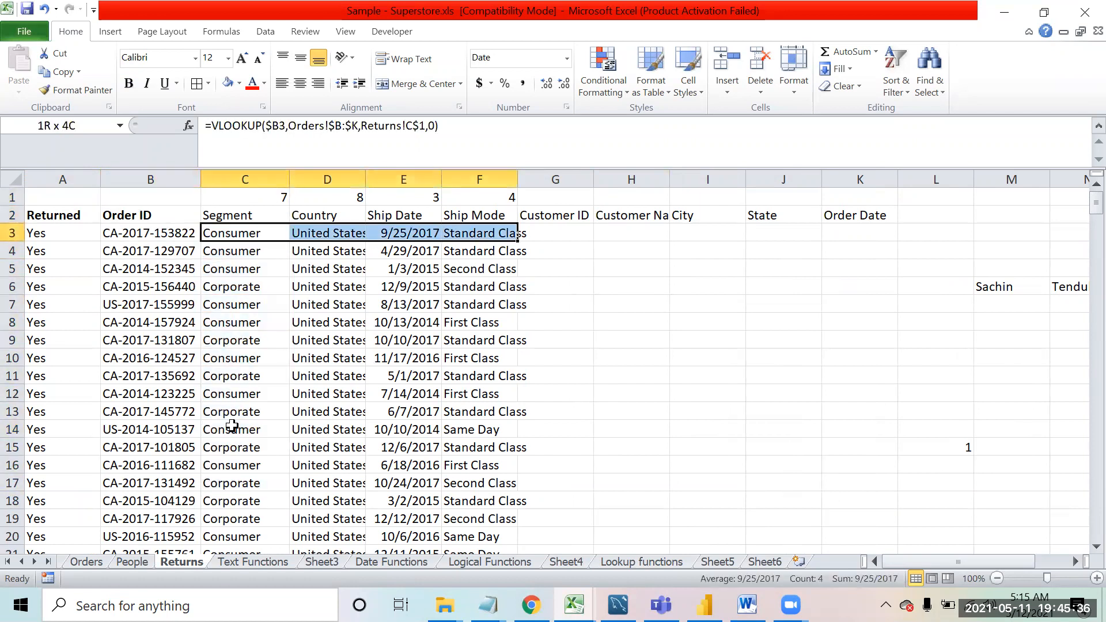
Step: Select the headers from Segment in C2 through Order Date in K2, including the row below, to show the fields looked up
key("Up")
key("shift+Right")
key("shift+Right")
key("shift+Right")
key("shift+Right")
key("shift+Right")
key("shift+Right")
key("shift+Right")
key("shift+Right")
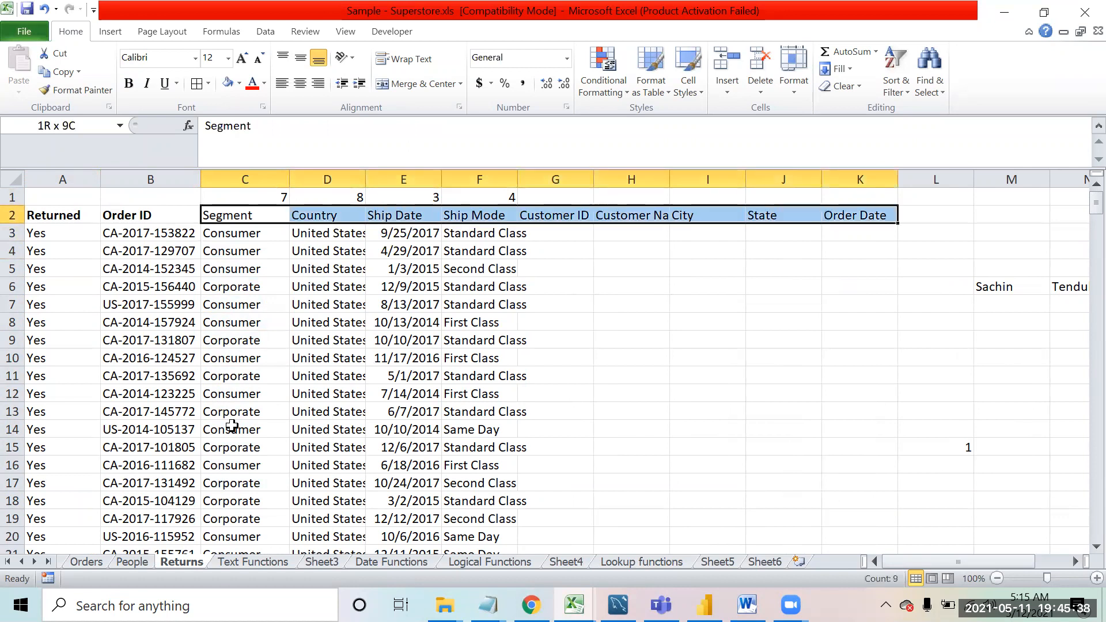
key("shift+Down")
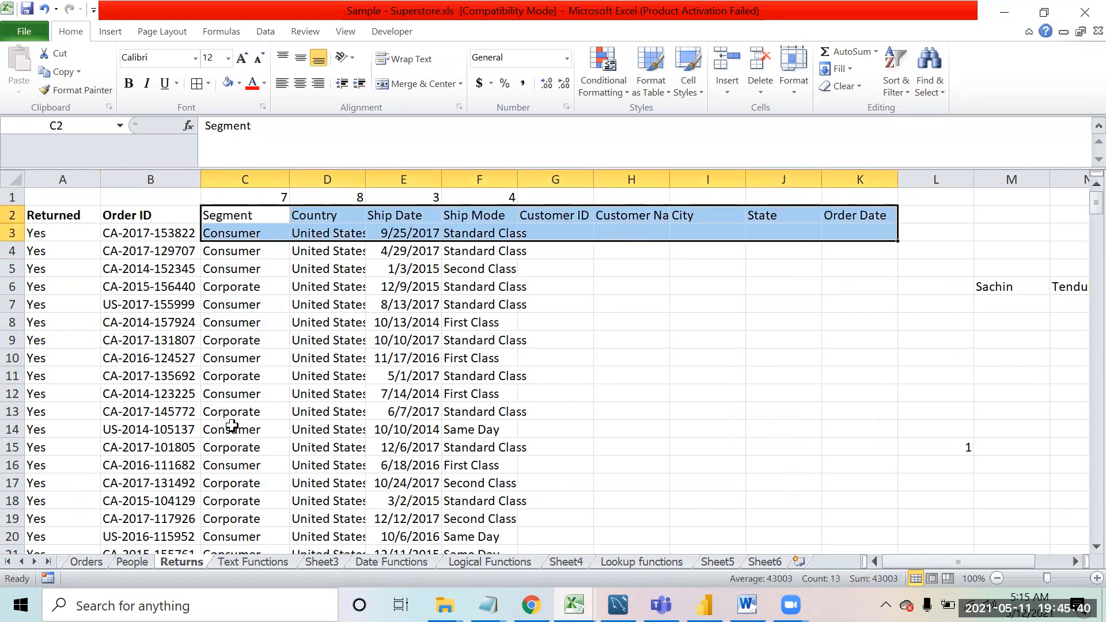
Step: Review the first Order ID and Segment entries around columns B and C of the Returns table
key("Down")
key("Up")
key("Down")
key("Down")
key("Down")
key("Down")
key("Down")
key("Down")
key("Left")
key("Up")
key("Up")
key("Up")
key("Up")
key("Up")
key("Up")
key("Down")
key("Down")
key("Up")
key("Up")
key("Up")
Step: Delete row 1, which holds the column index numbers in C1 through F1, from the Returns sheet
key("Right")
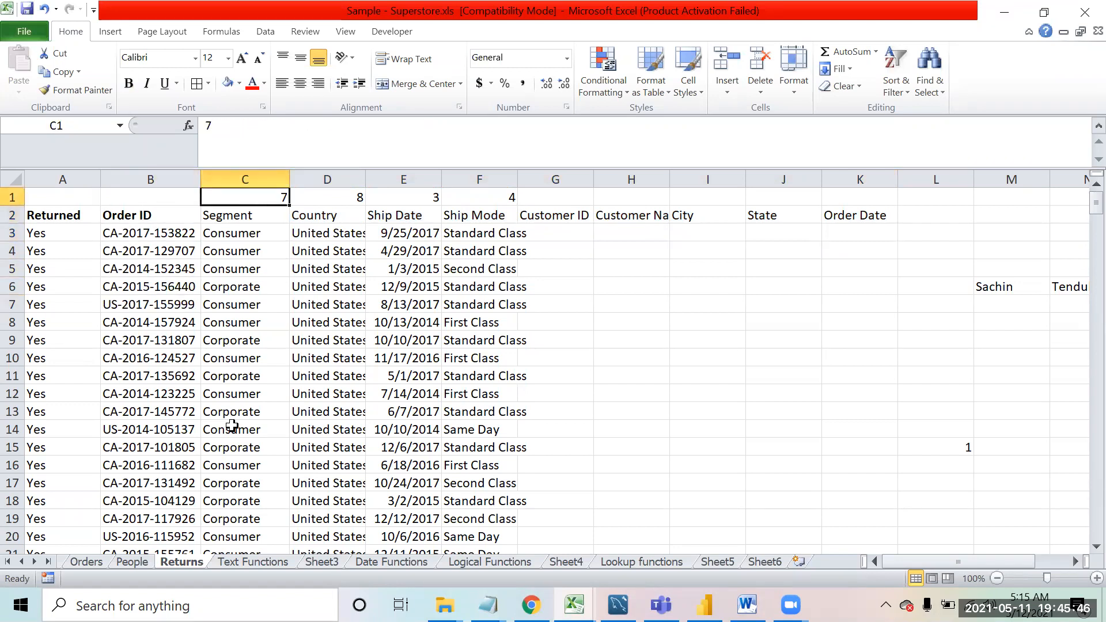
key("shift+Right")
key("shift+Right")
key("shift+Right")
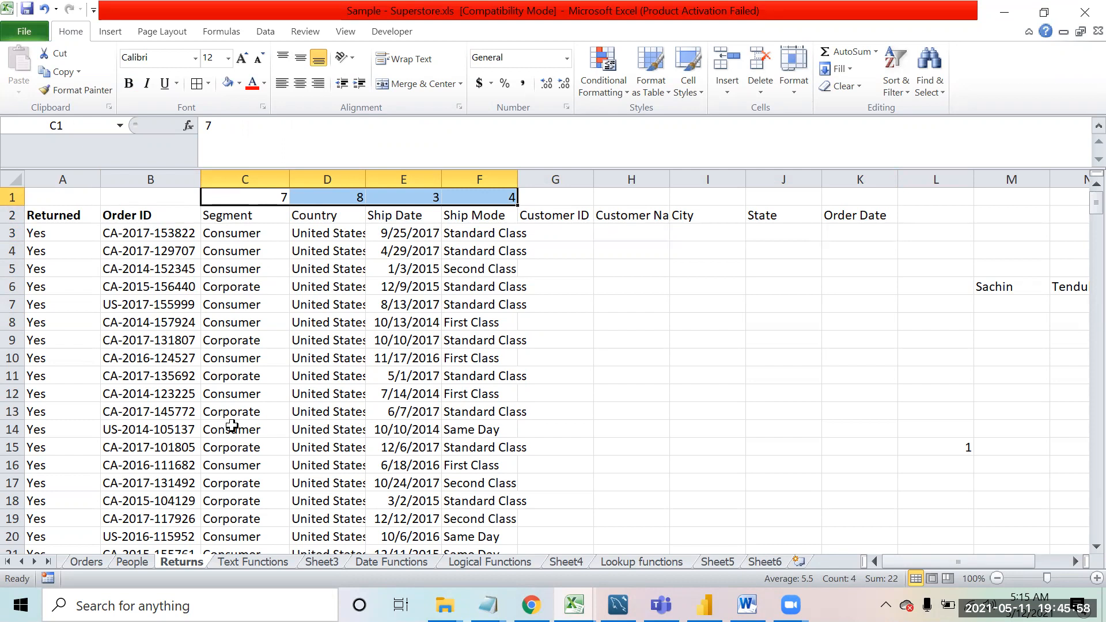
key("shift+space")
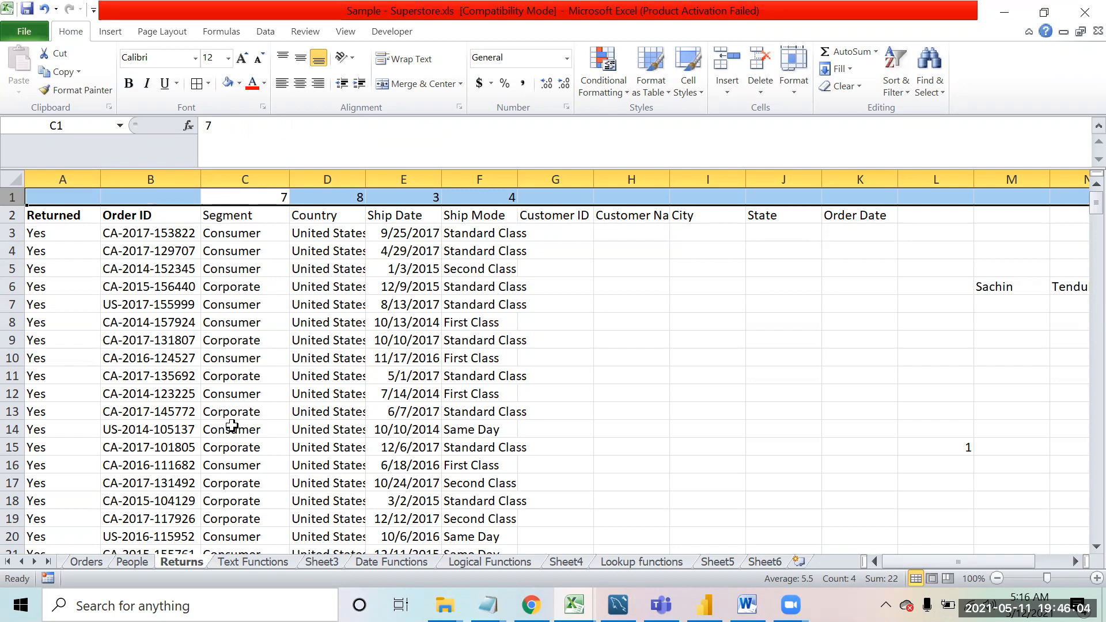
key("ctrl+minus")
key("Down")
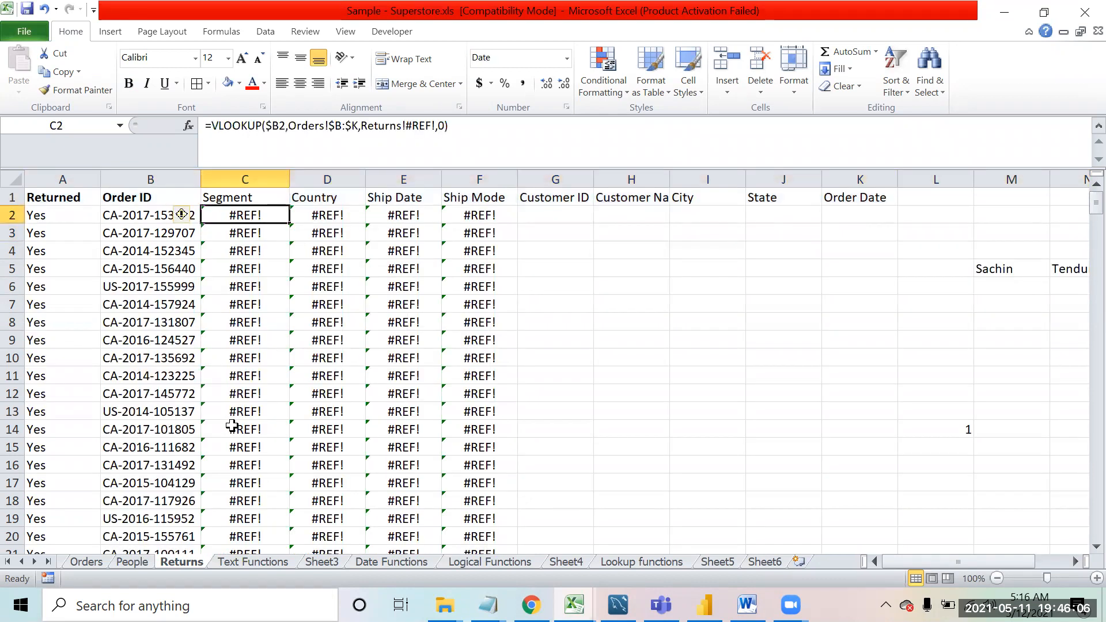
Step: Clear the VLOOKUP formulas under Segment, Country, Ship Date and Ship Mode from row 2 to the end of the data
key("ctrl+shift+Right")
key("ctrl+shift+Down")
key("Delete")
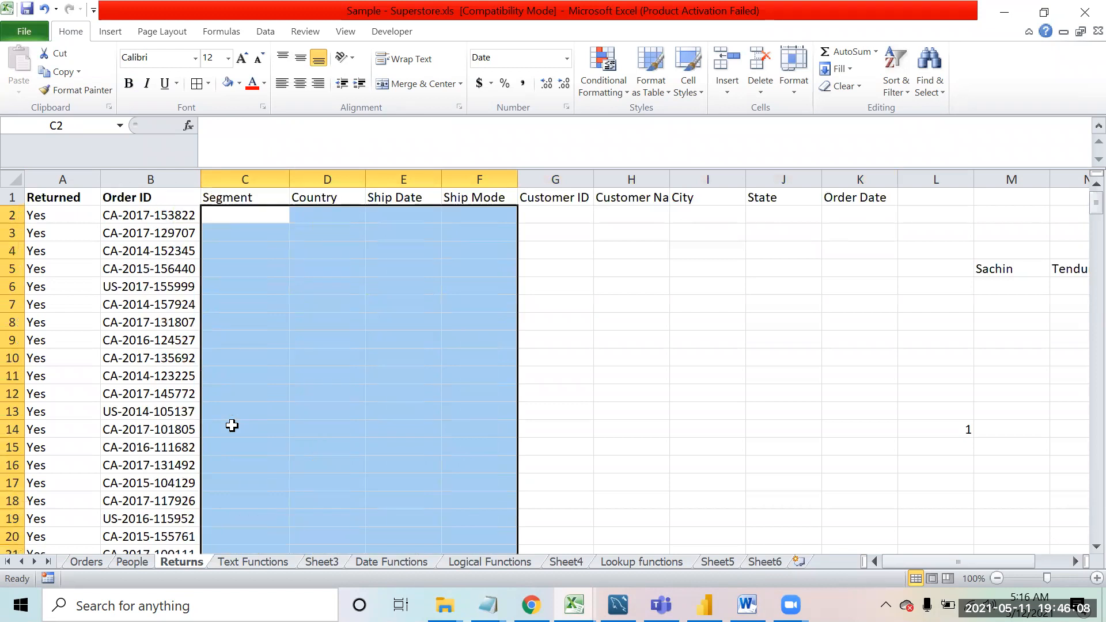
Step: Review the fields to look up by selecting the header row from Segment in C1 across through M1
key("Up")
key("Left")
key("Left")
key("Right")
key("Right")
key("shift+Right")
key("Down")
key("shift+Down")
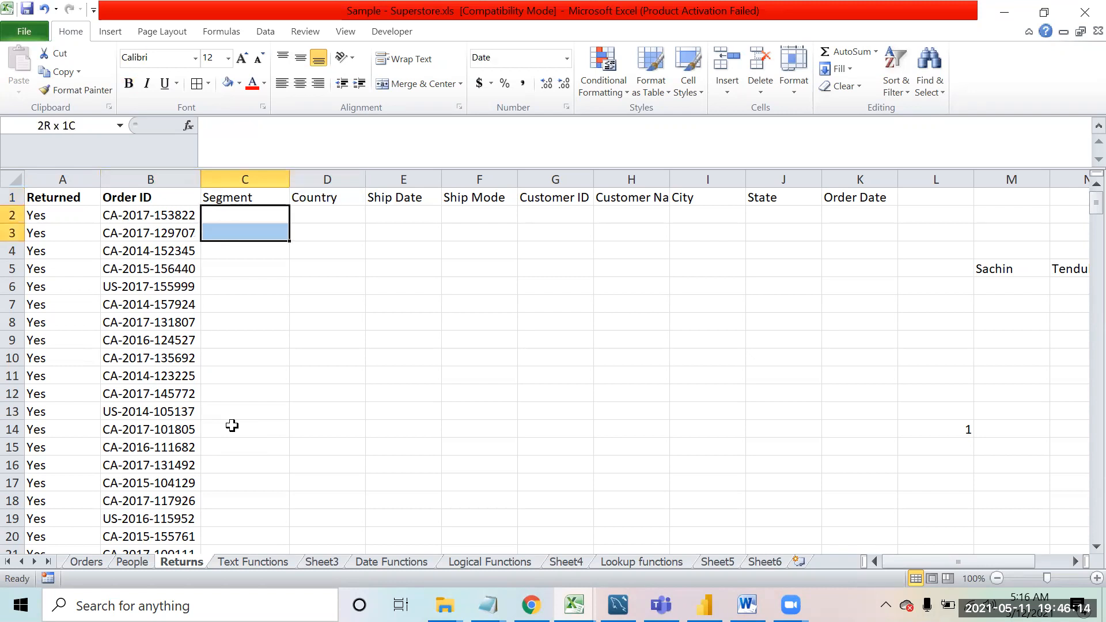
key("Left")
key("Right")
key("Up")
key("shift+Right")
key("shift+Right")
key("shift+Right")
key("shift+Right")
key("shift+Right")
key("shift+Right")
key("shift+Right")
key("shift+Right")
key("shift+Right")
key("shift+Right")
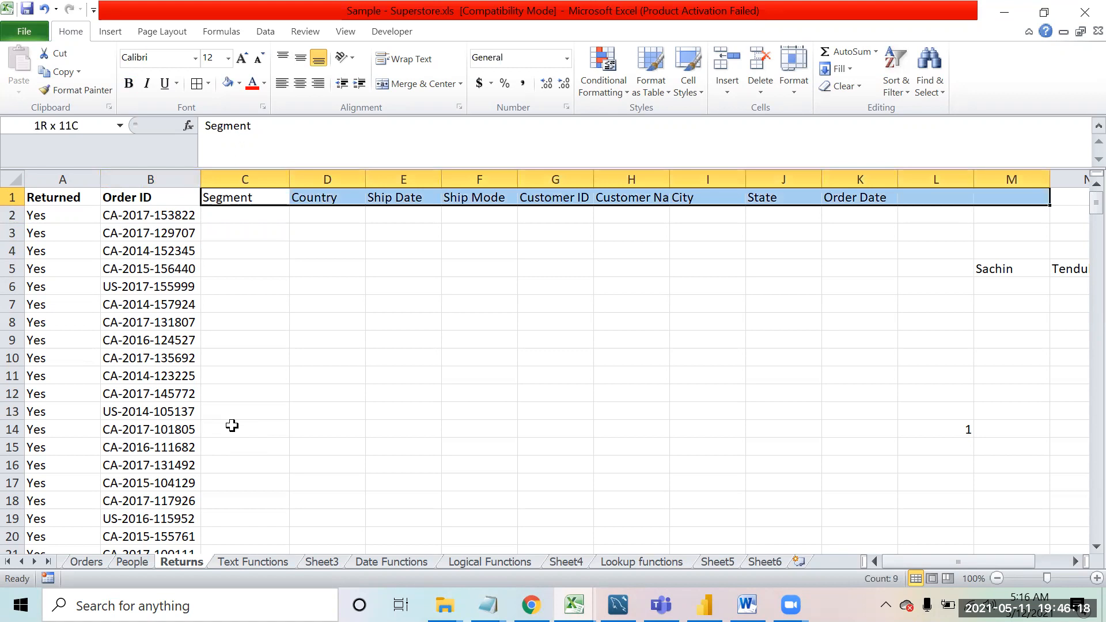
Step: Step through the headers from Segment to Customer Name, and return to the Segment header in C1
key("Left")
key("Right")
key("Right")
key("Right")
key("Right")
key("Right")
key("Right")
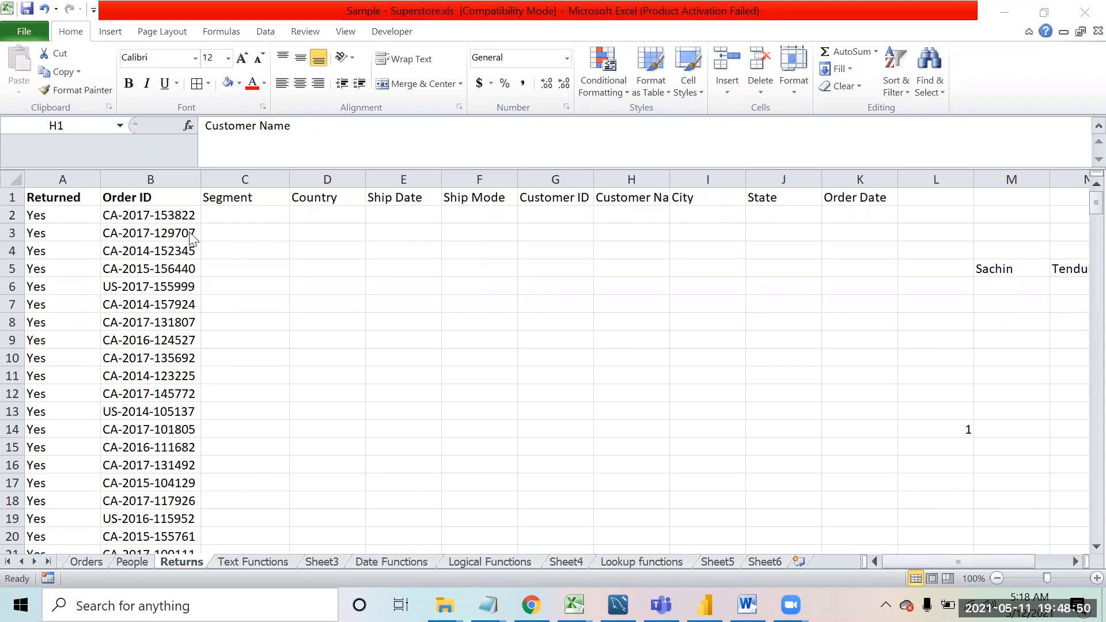
left_click(233, 233)
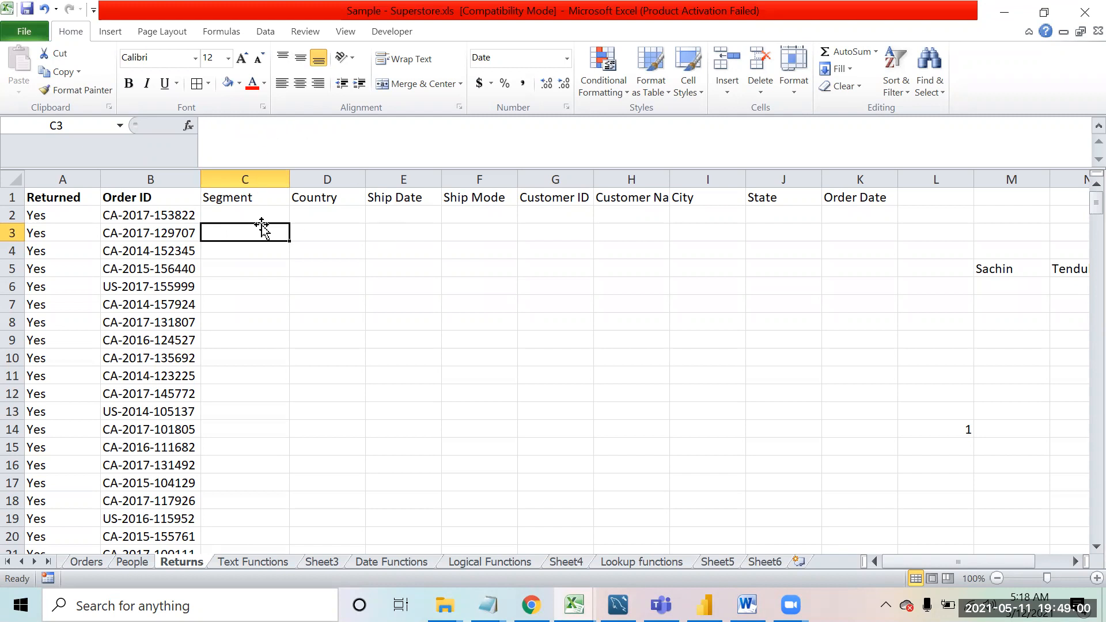
left_click(261, 198)
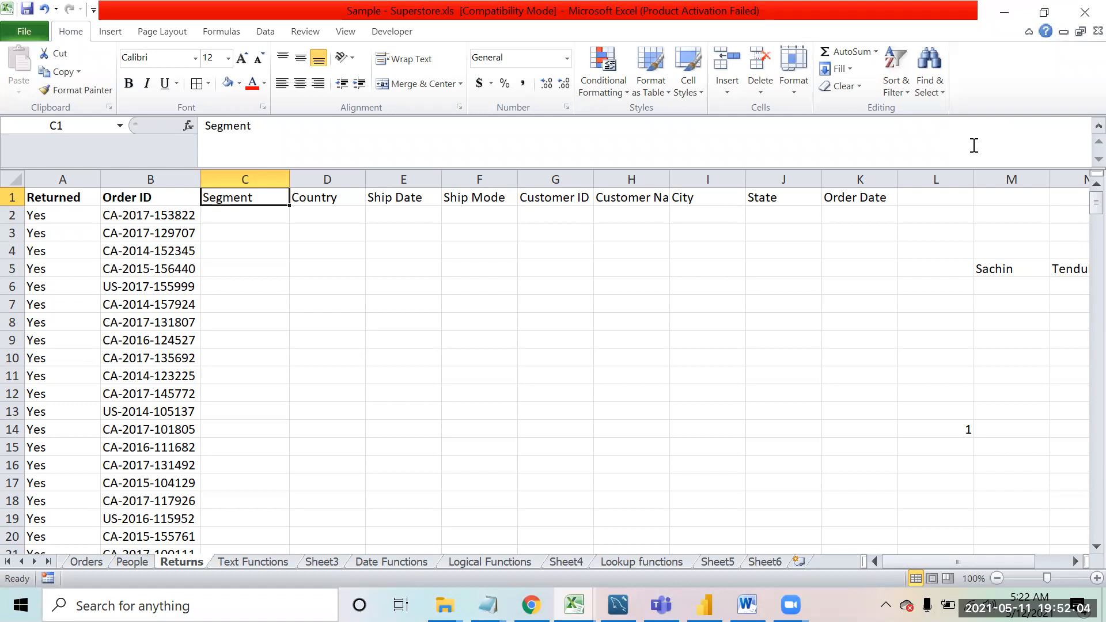
Step: Start a VLOOKUP in C2 under Segment, using B2 as the lookup value and Orders!B:M as the table array
left_click(320, 253)
key("Up")
key("Up")
key("Up")
key("Left")
key("Down")
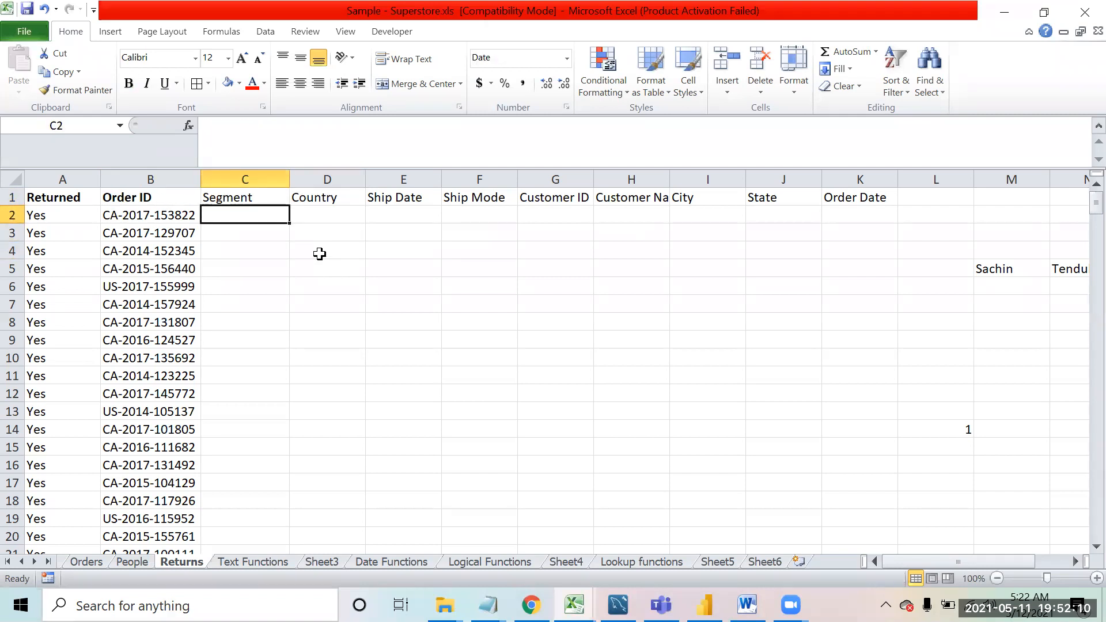
type("=vl")
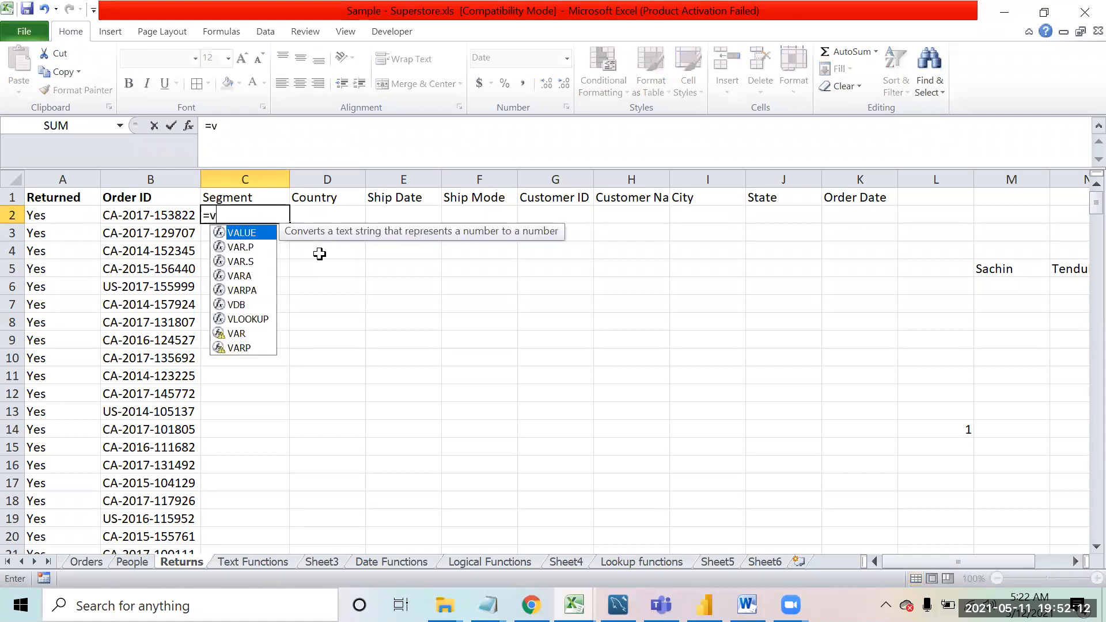
key("Tab")
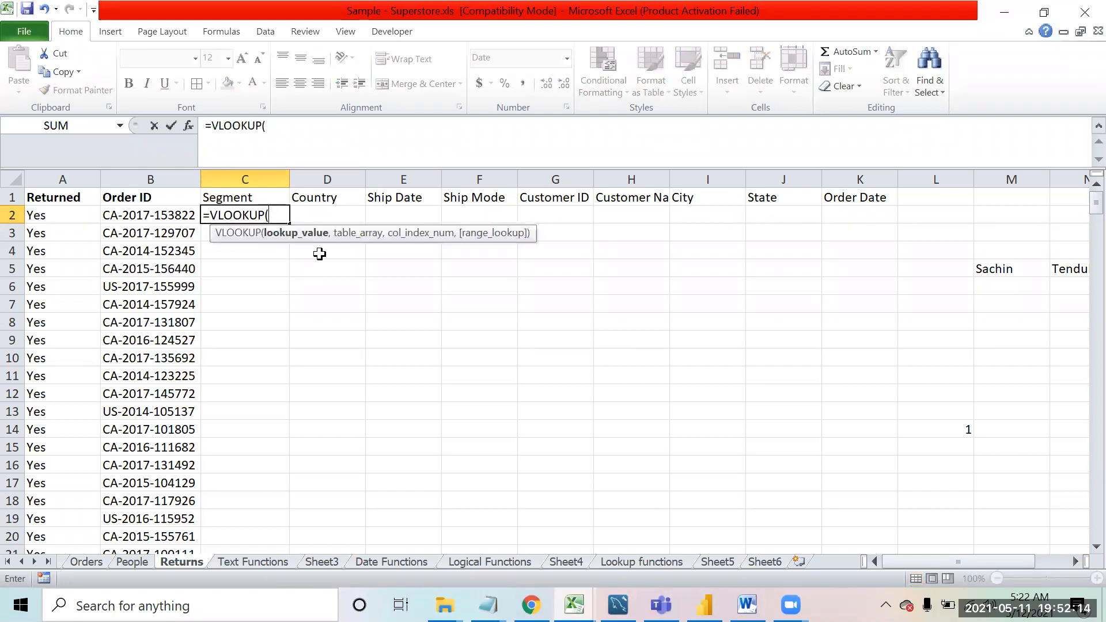
left_click(133, 216)
type(",")
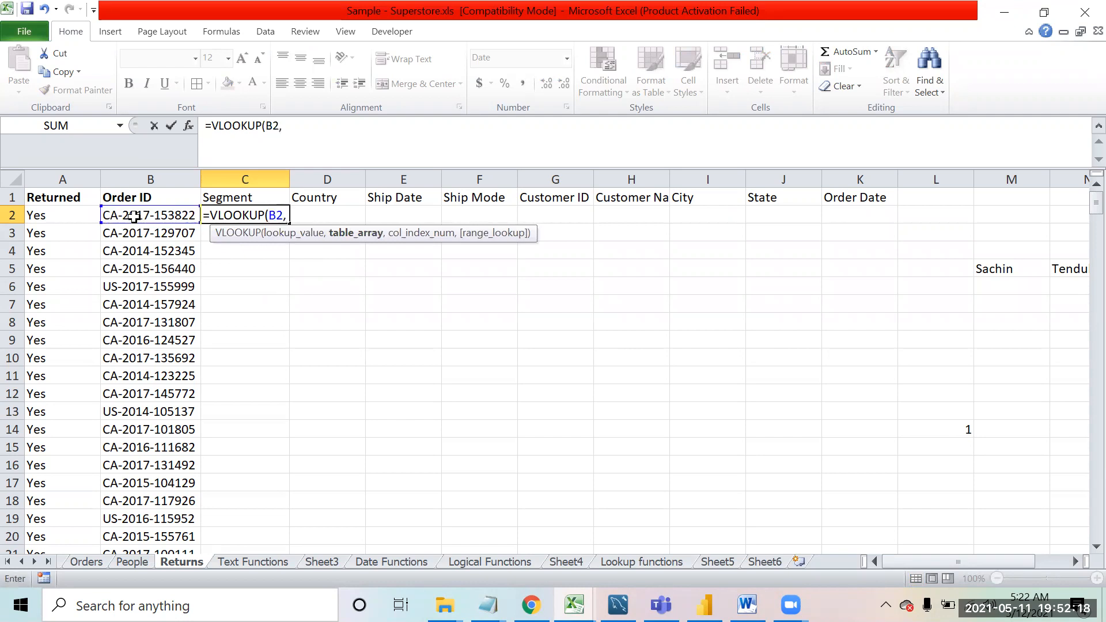
left_click(93, 559)
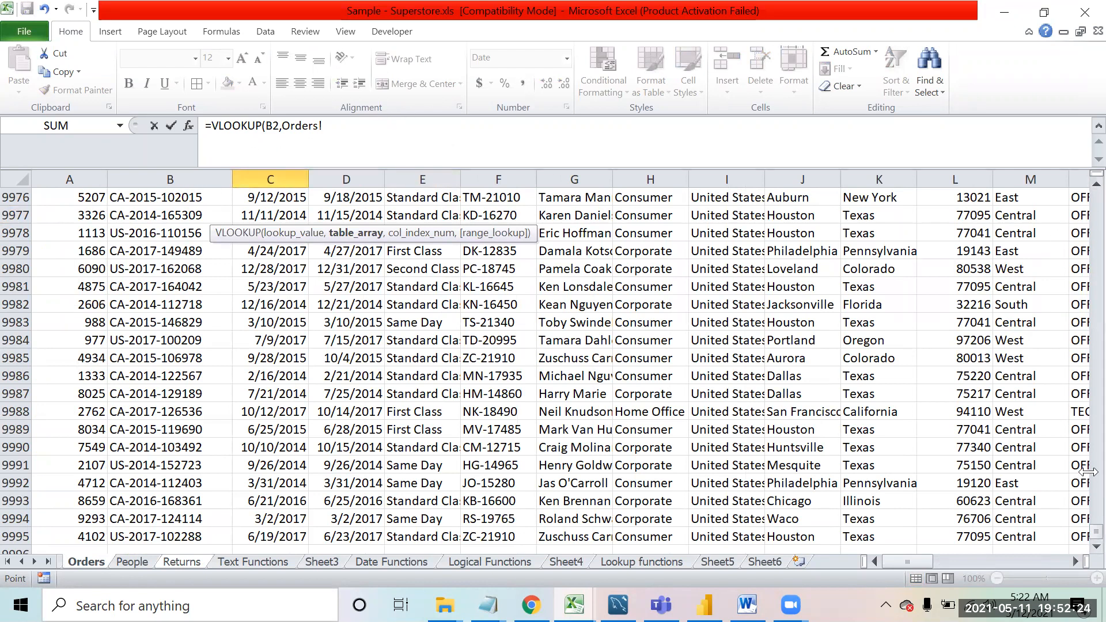
left_click_drag(1096, 531, 1034, 180)
type(",")
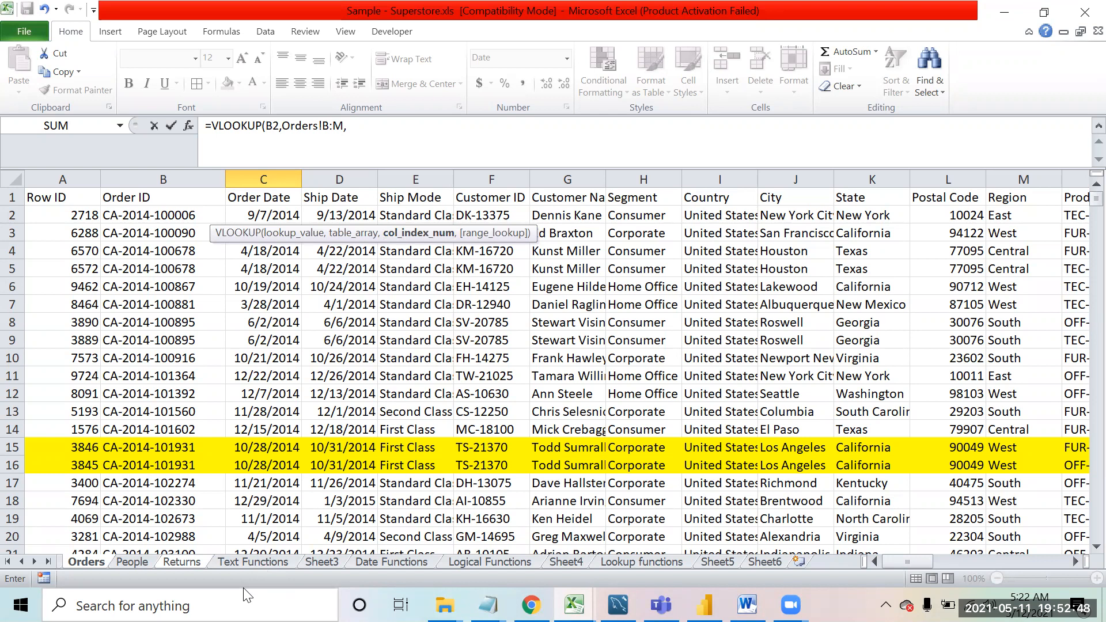
Step: Remove the stray Returns sheet reference from the column index argument and nest a MATCH there with Returns!C1 as its lookup value
left_click(173, 562)
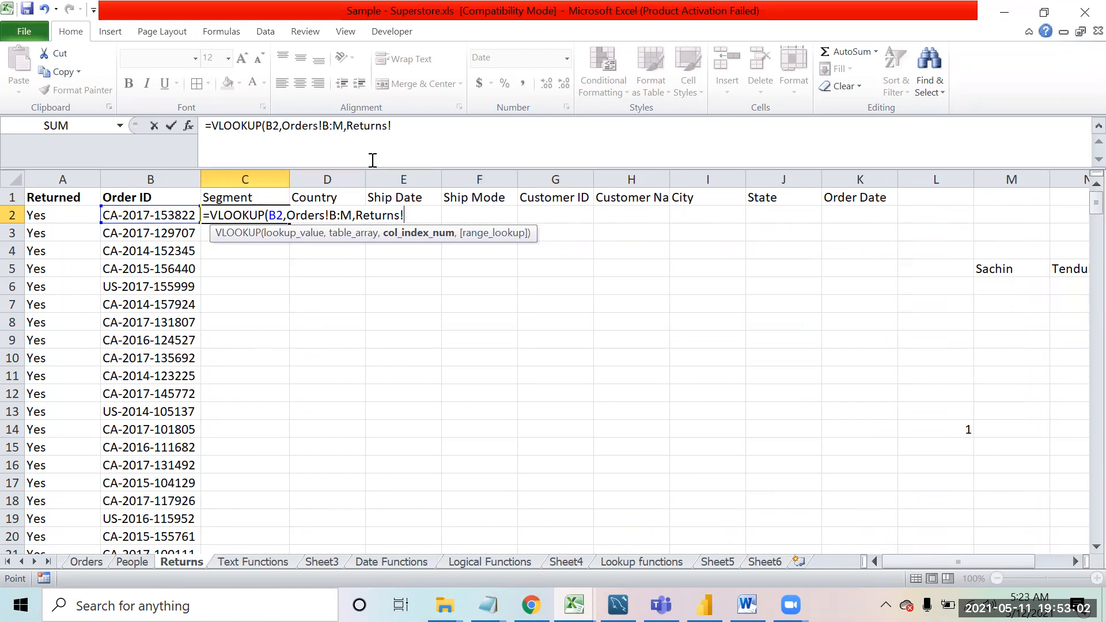
left_click(423, 120)
key("BackSpace")
key("BackSpace")
key("BackSpace")
key("BackSpace")
key("BackSpace")
key("BackSpace")
key("BackSpace")
key("BackSpace")
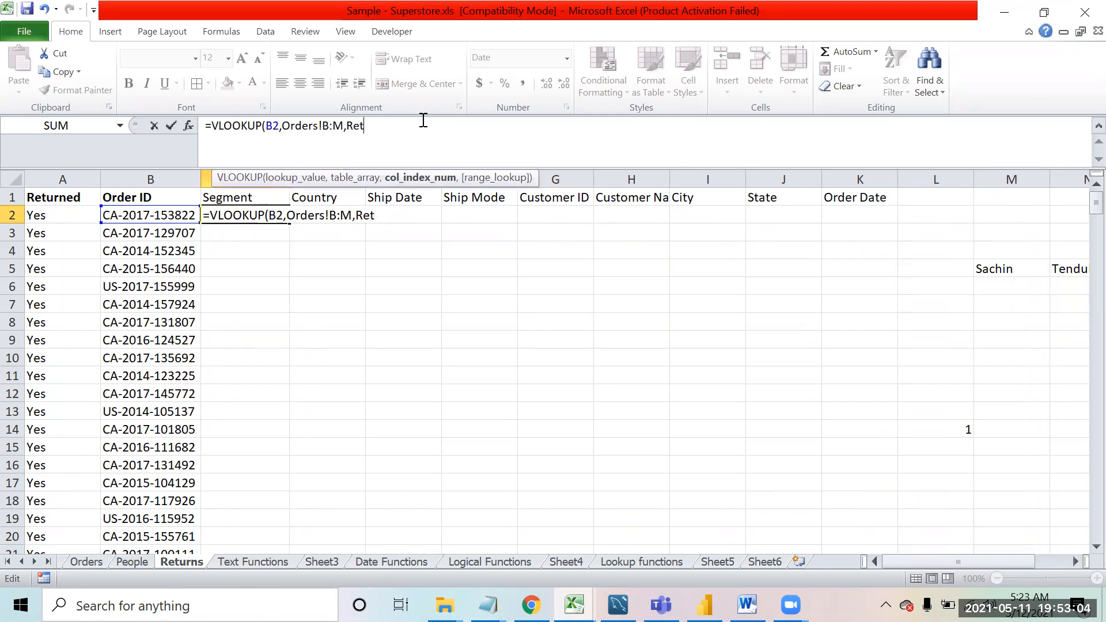
type("matc")
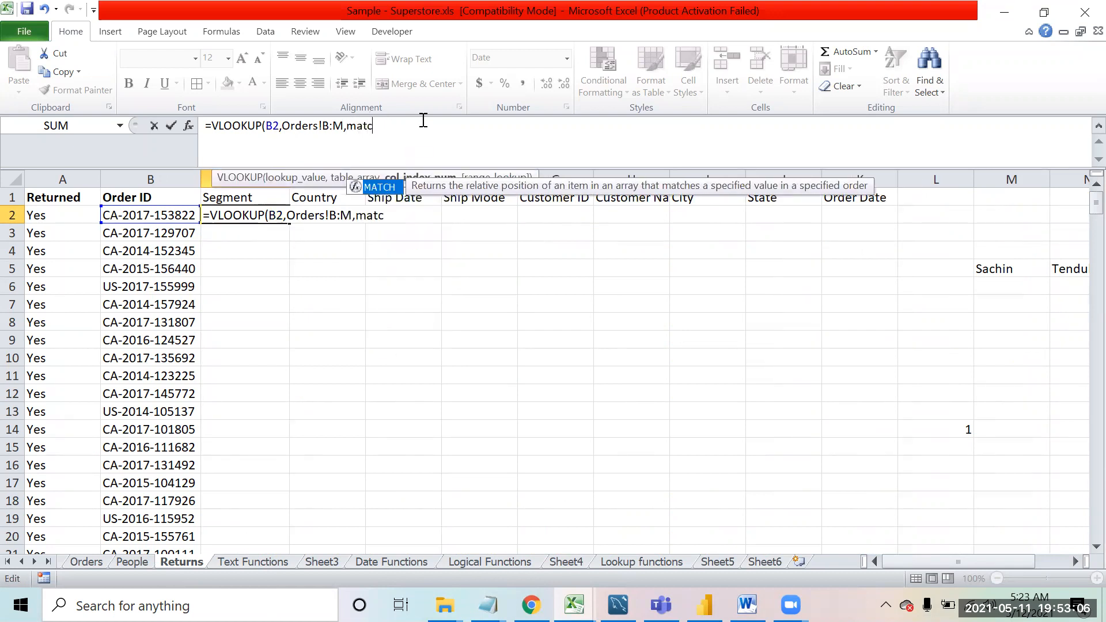
key("Tab")
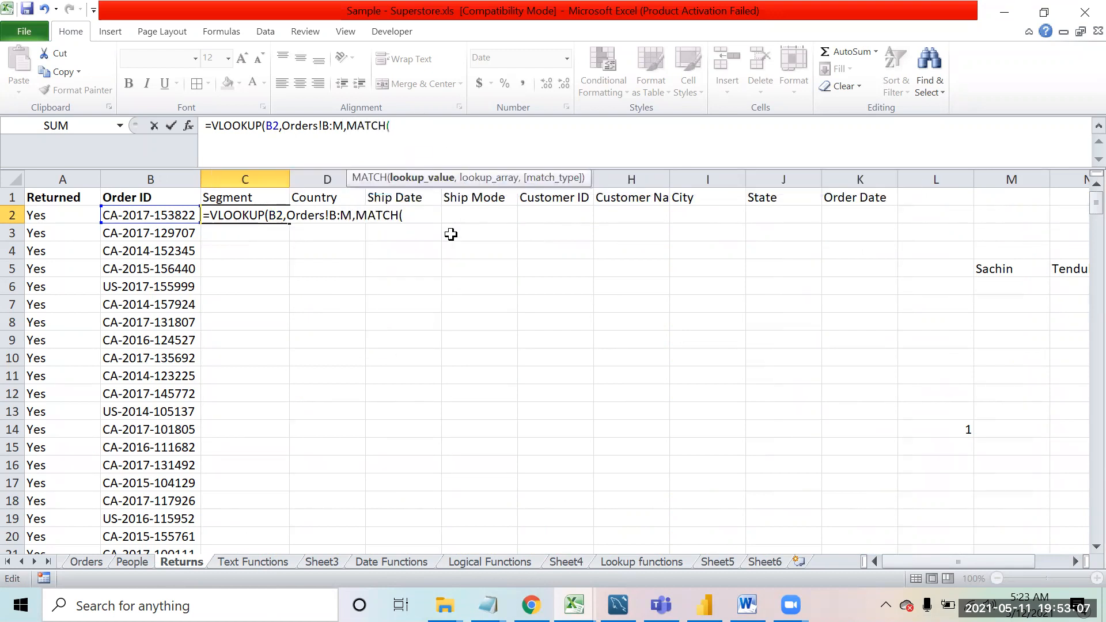
left_click(225, 195)
type(",")
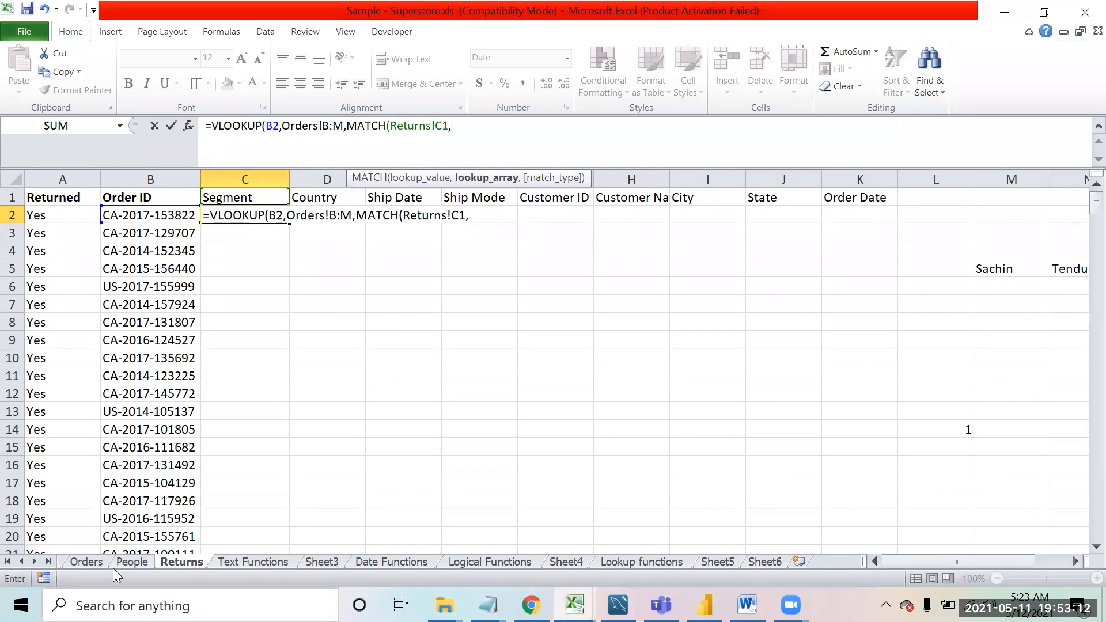
Step: Complete the MATCH with Orders!B1:M1 and match type 0, and finish the VLOOKUP with range lookup 0
left_click(81, 563)
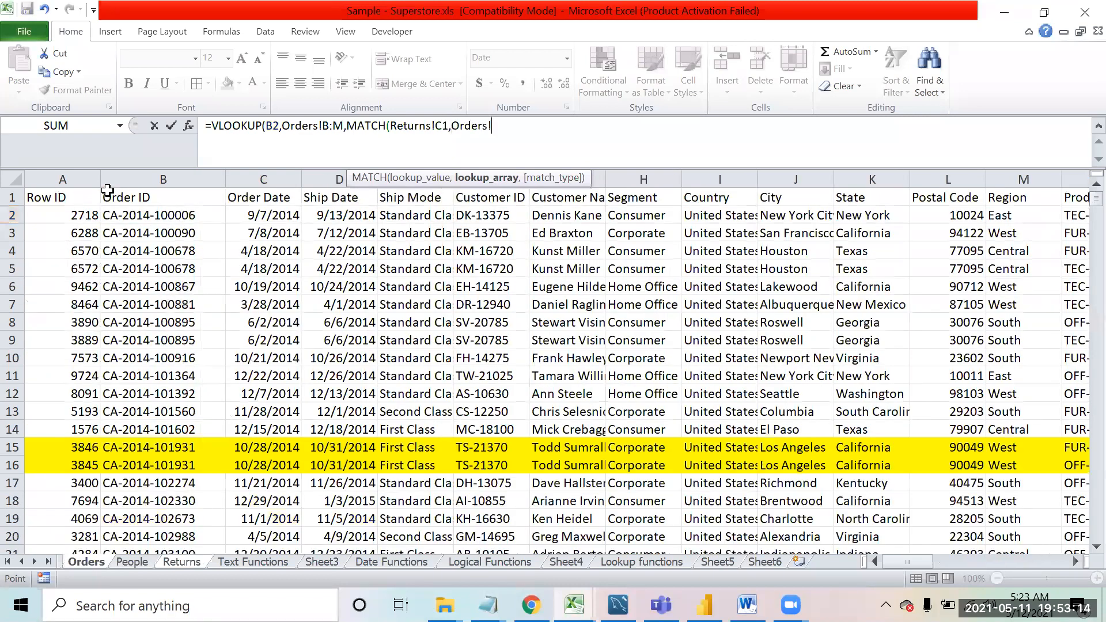
left_click(117, 193)
left_click_drag(289, 193, 1039, 197)
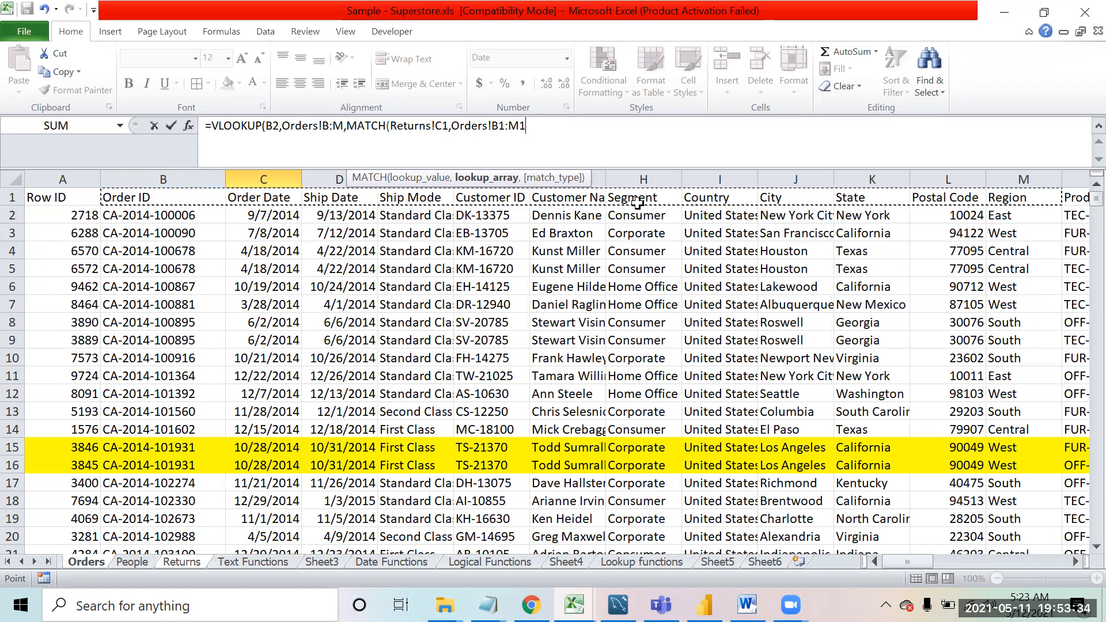
type(",")
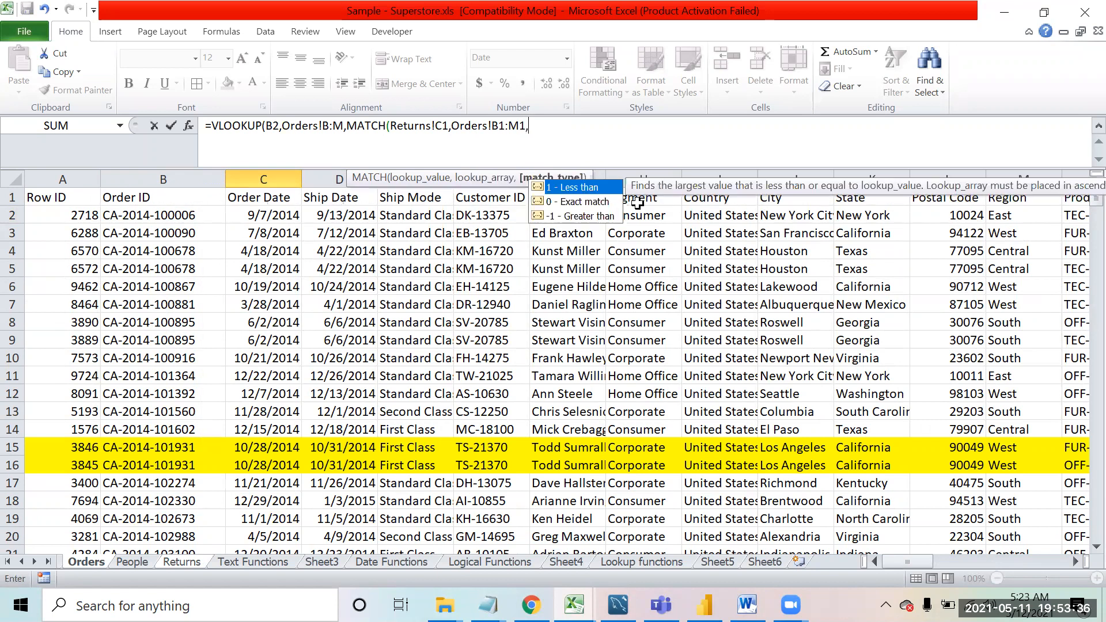
type("0)")
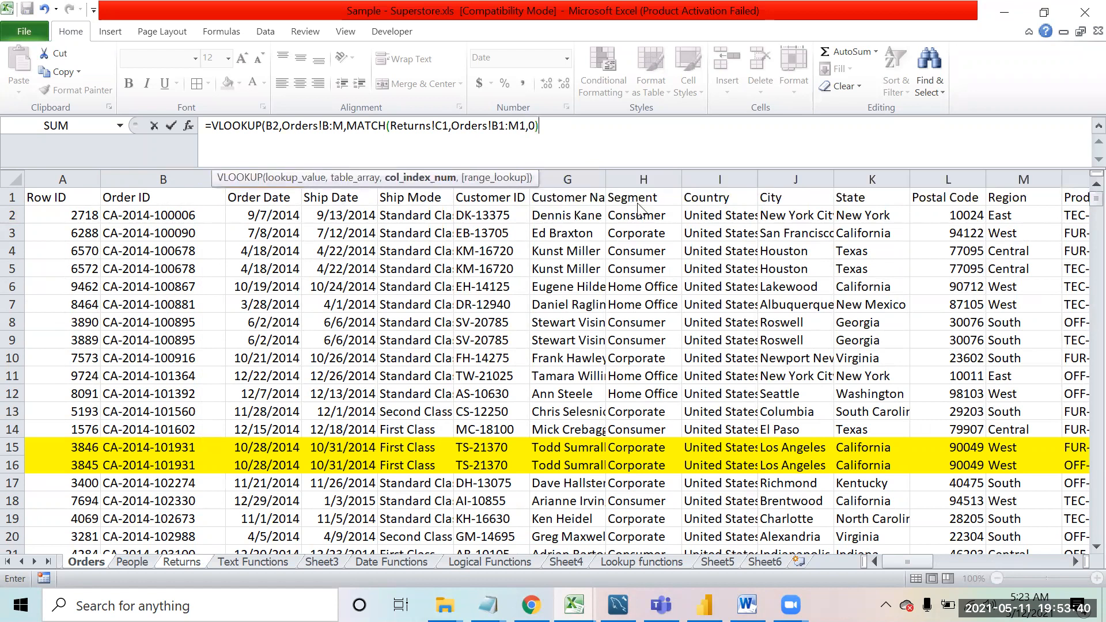
type(")")
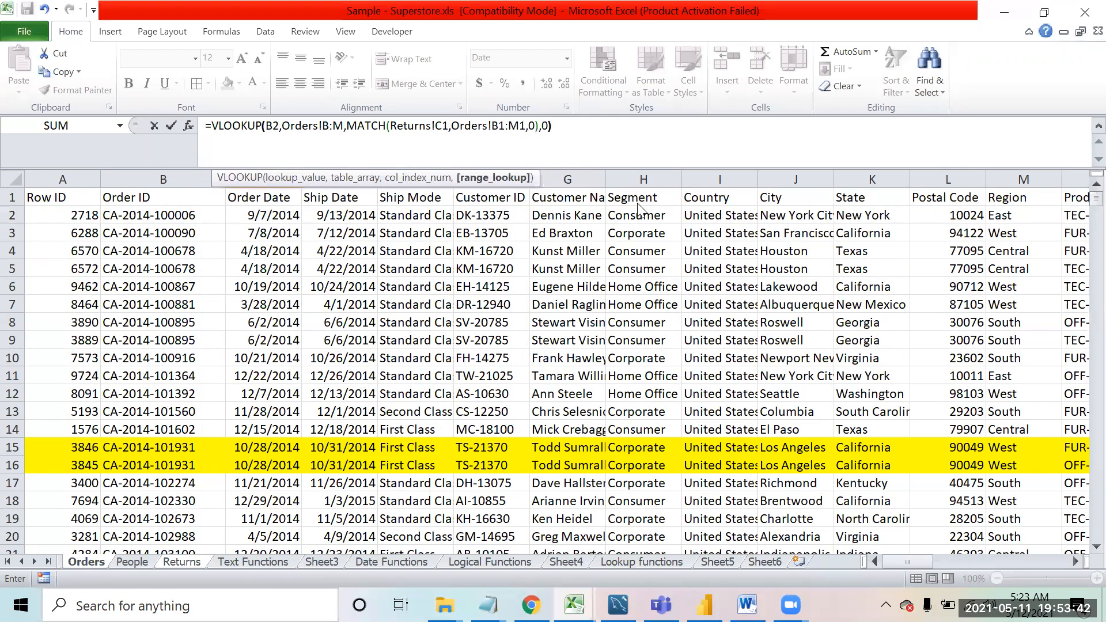
key("Return")
key("Up")
key("Up")
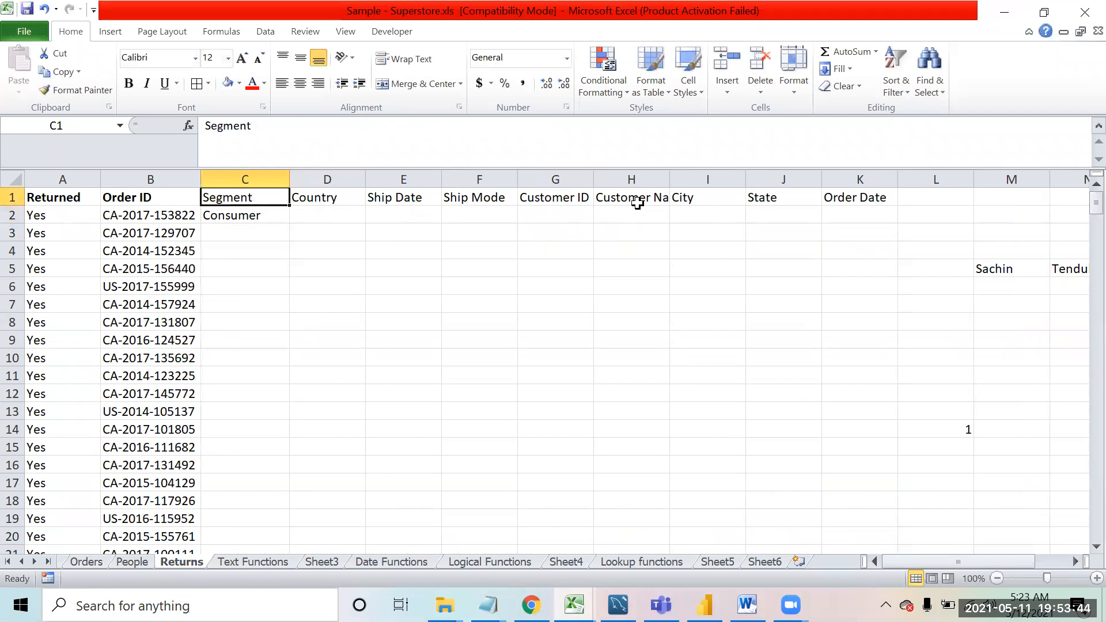
Step: Lock the VLOOKUP references in C2, making the lookup value $B2 and the table array Orders!$B:$M
key("Down")
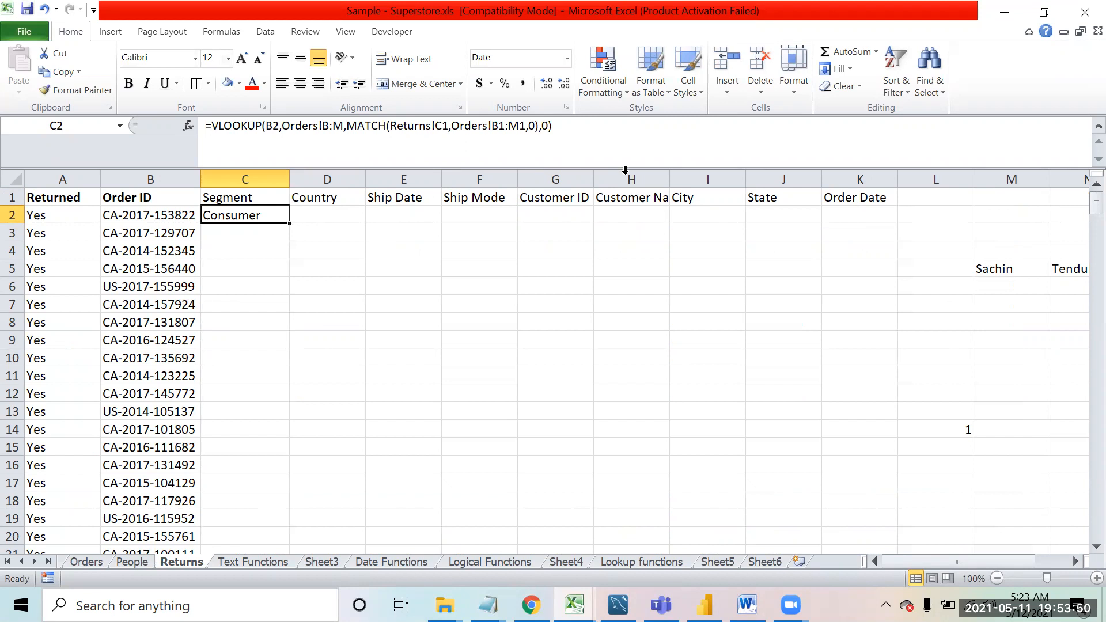
left_click(266, 126)
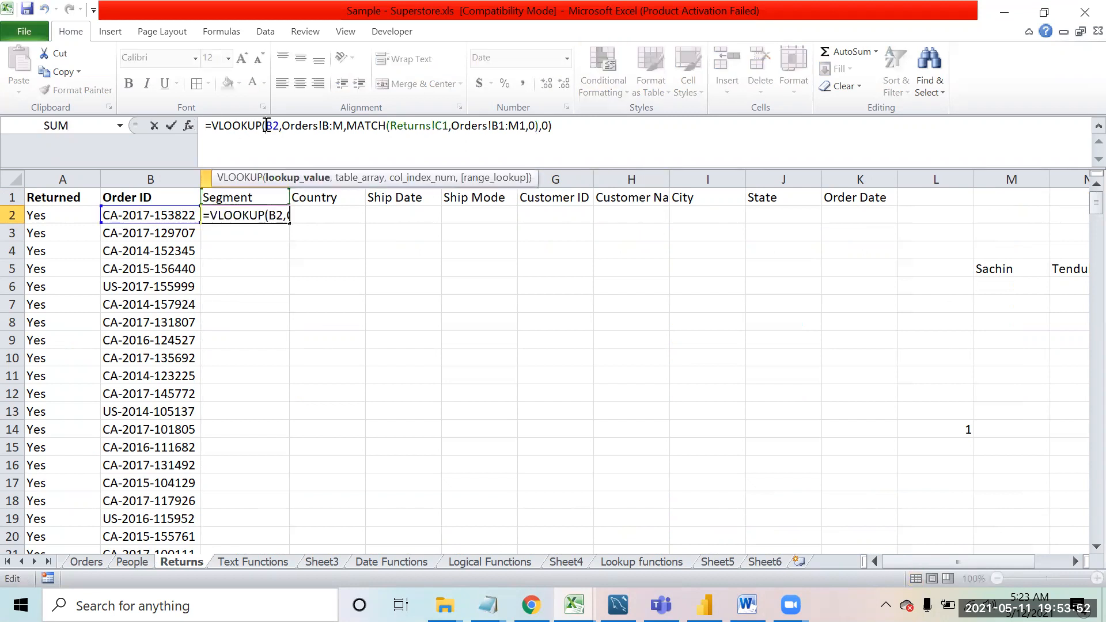
type("$")
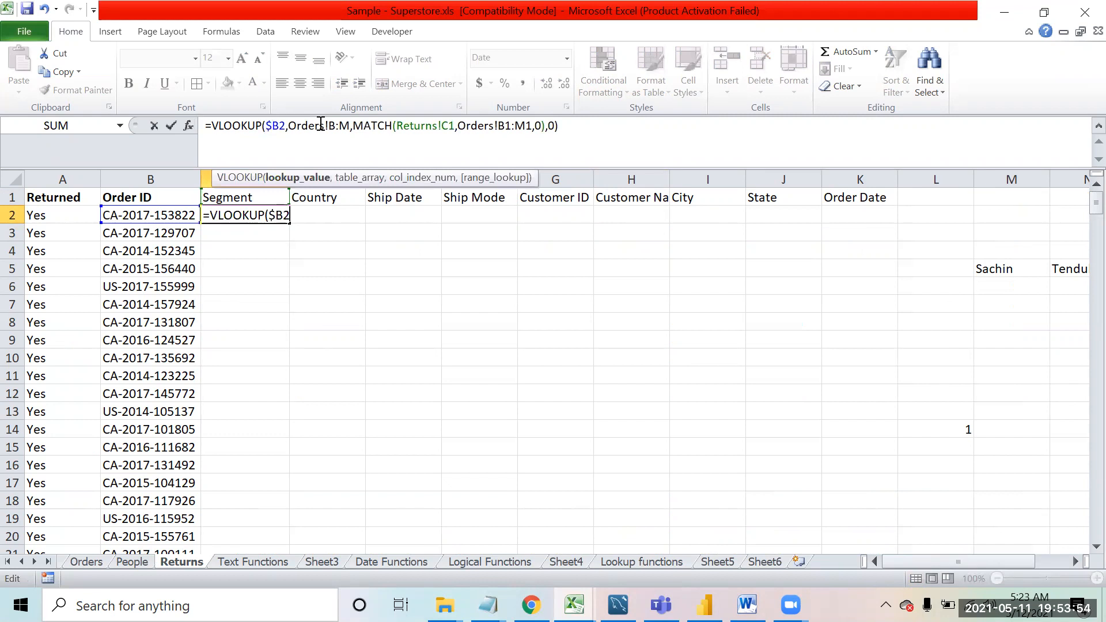
left_click_drag(349, 126, 333, 127)
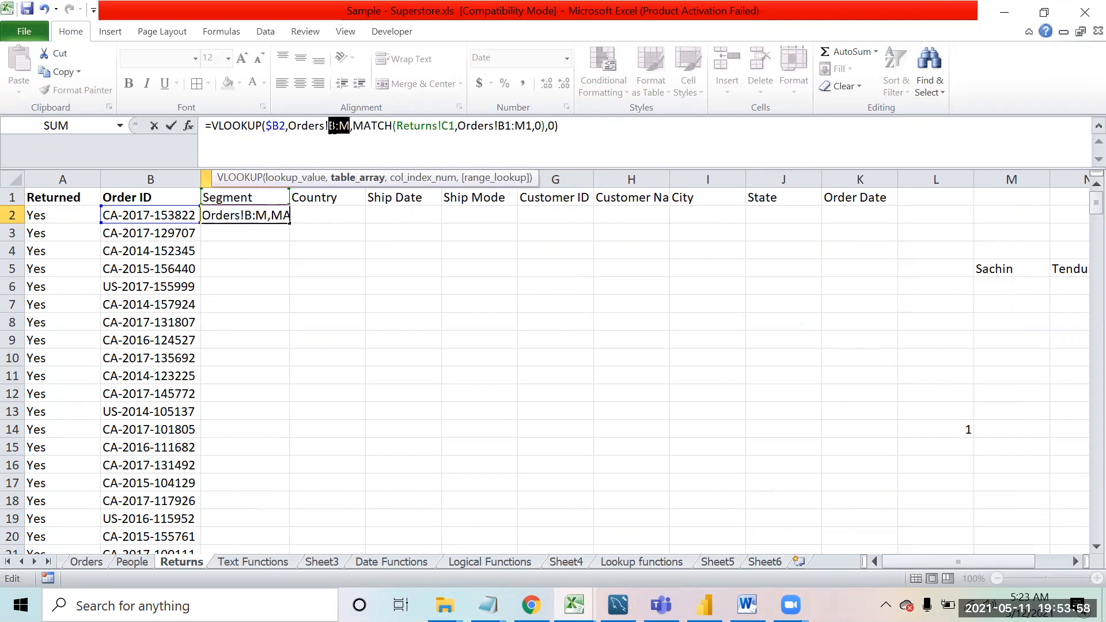
key("F4")
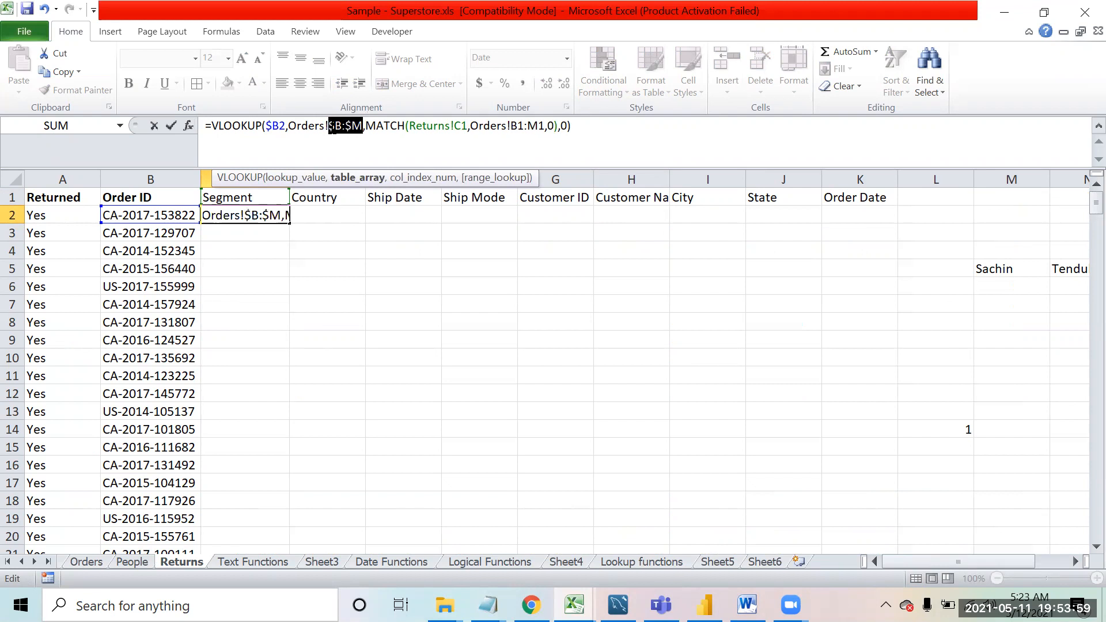
Step: Lock the MATCH references in the C2 formula as Returns!C$1 and Orders!$B$1:$M$1
left_click(464, 127)
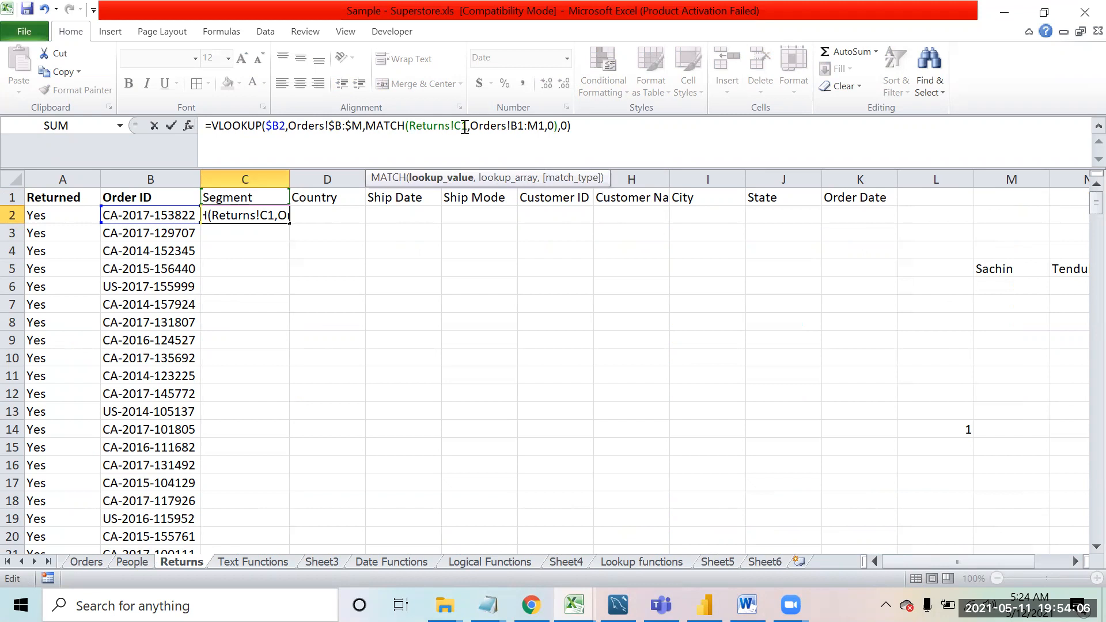
left_click(464, 125)
type("$")
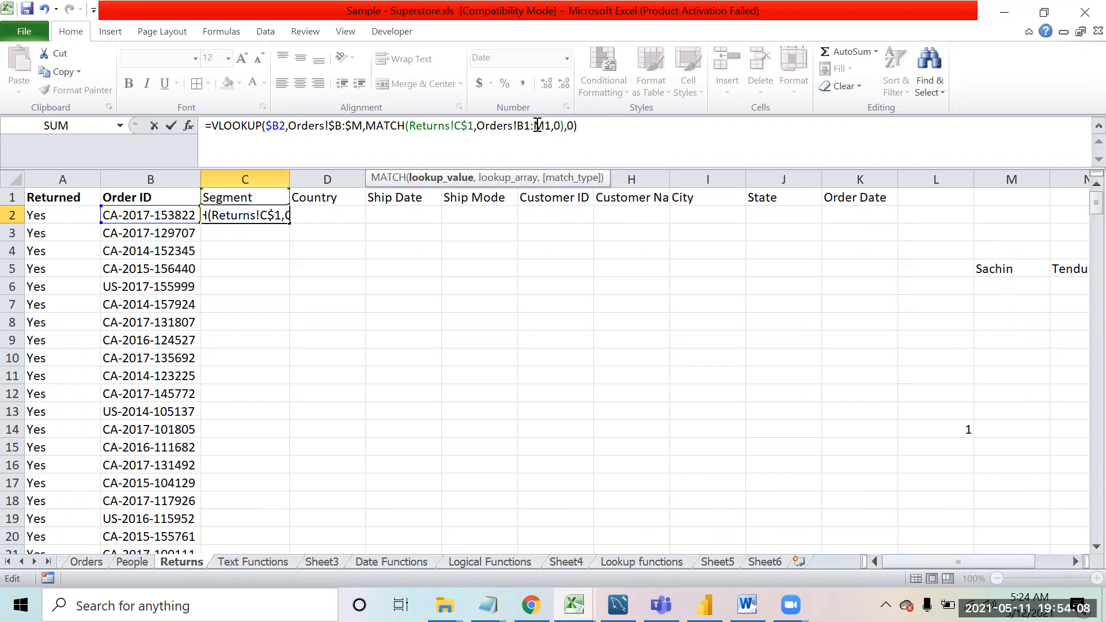
left_click_drag(551, 126, 516, 126)
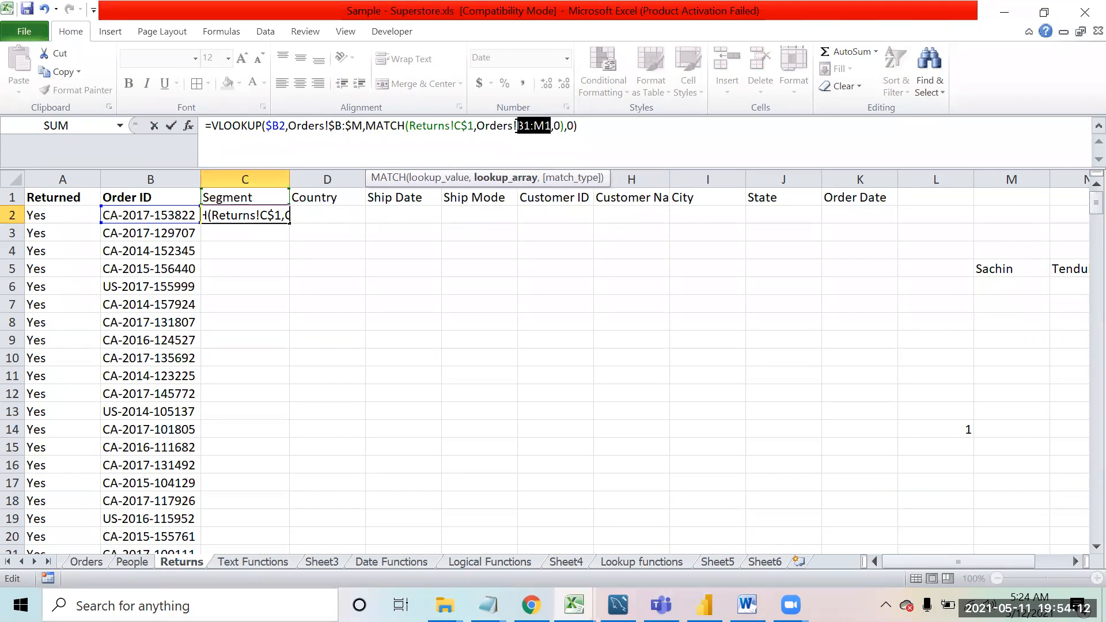
key("F4")
left_click(647, 132)
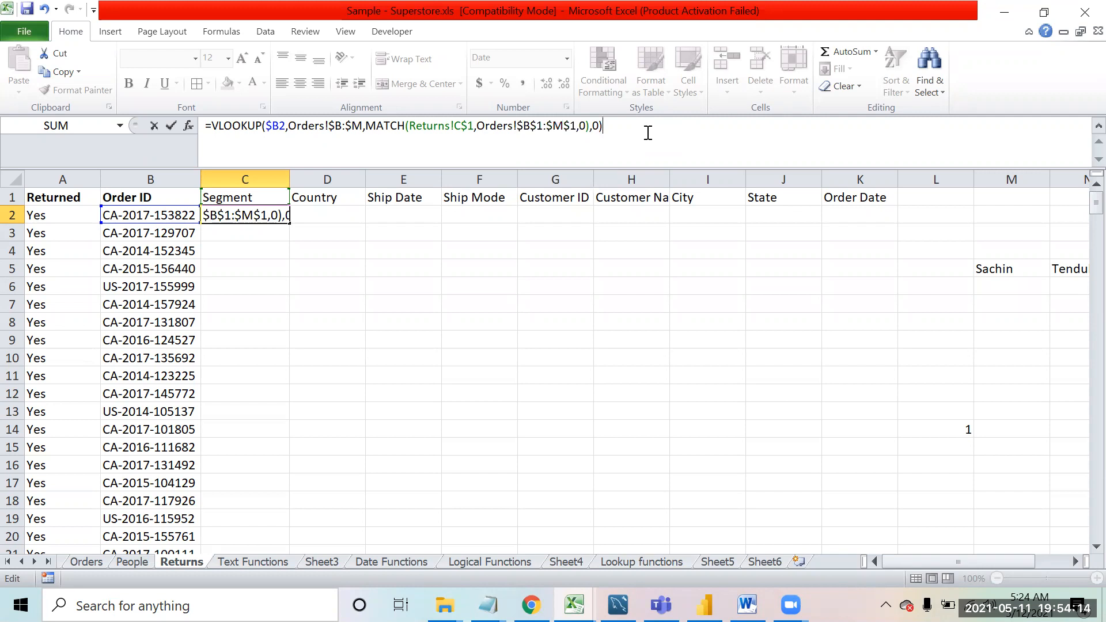
key("Return")
Step: Fill the C2 formula across row 2 through the Order Date column in K2
key("Up")
key("shift+Right")
key("shift+Right")
key("shift+Right")
key("shift+Right")
key("shift+Right")
key("shift+Right")
key("shift+Right")
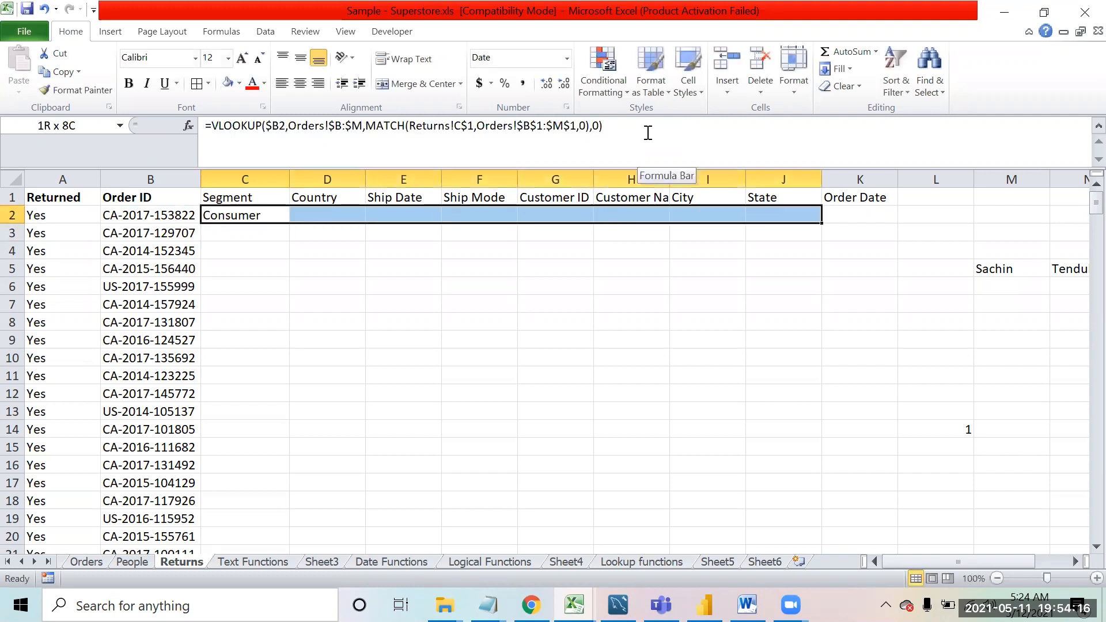
key("shift+Right")
key("ctrl+r")
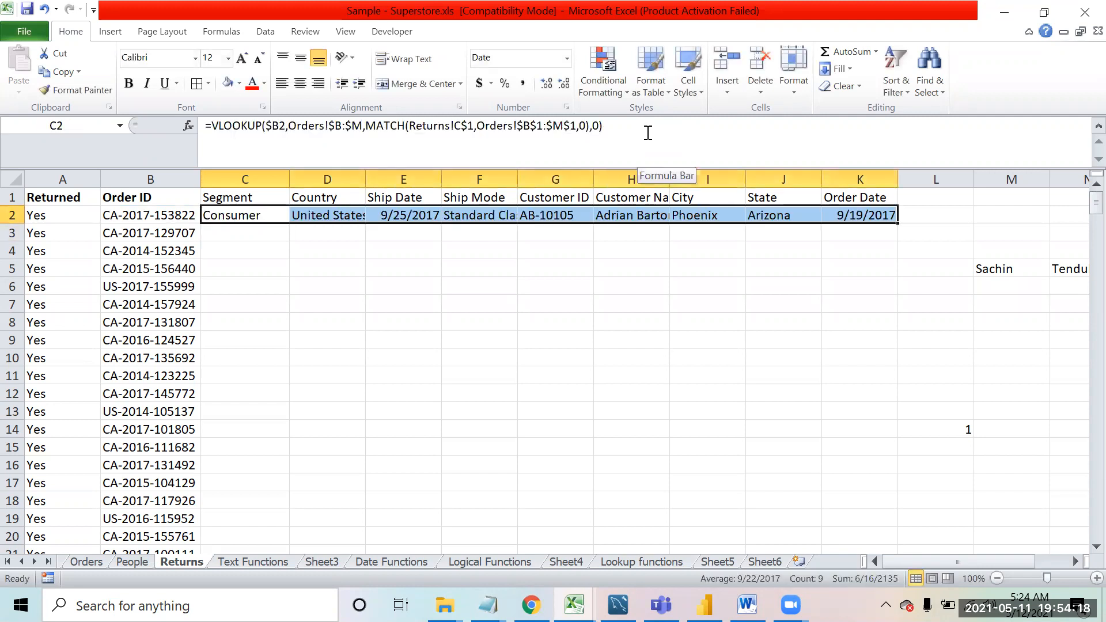
Step: Fill the row 2 formulas in C through K down to row 7
key("shift+Down")
key("shift+Down")
key("shift+Down")
key("shift+Down")
key("shift+Down")
key("ctrl+d")
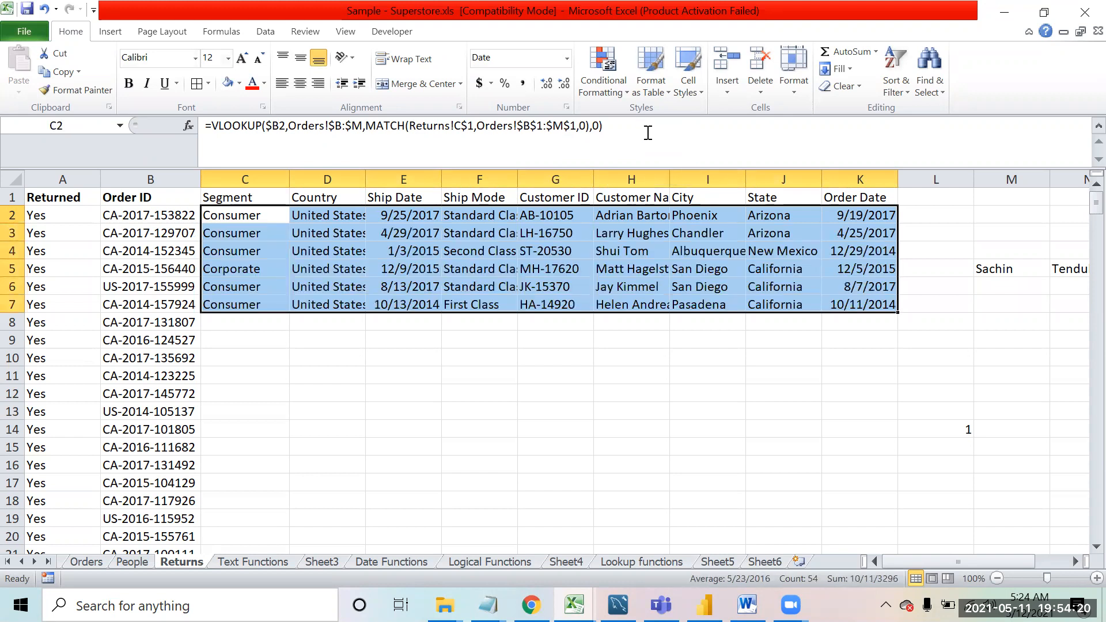
Step: Return to the Segment header in C1 and review the combined VLOOKUP and MATCH formula in C2
key("Down")
key("Down")
key("Down")
key("Down")
key("Down")
key("Down")
key("Down")
key("Down")
key("Down")
key("Down")
key("Down")
key("Up")
key("Up")
key("ctrl+Up")
key("ctrl+Up")
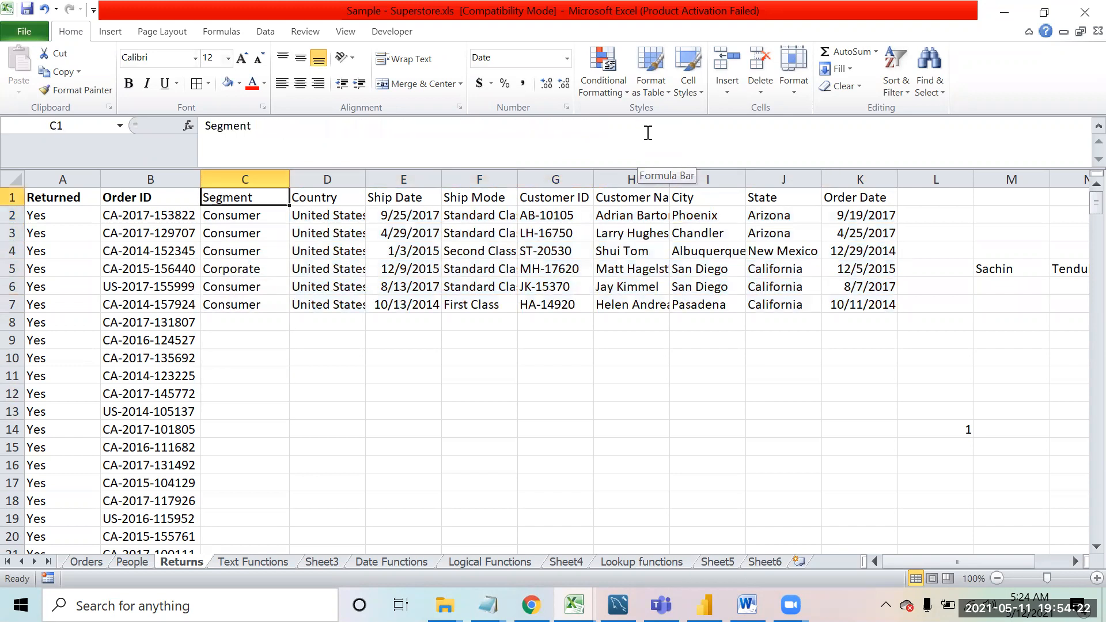
key("Down")
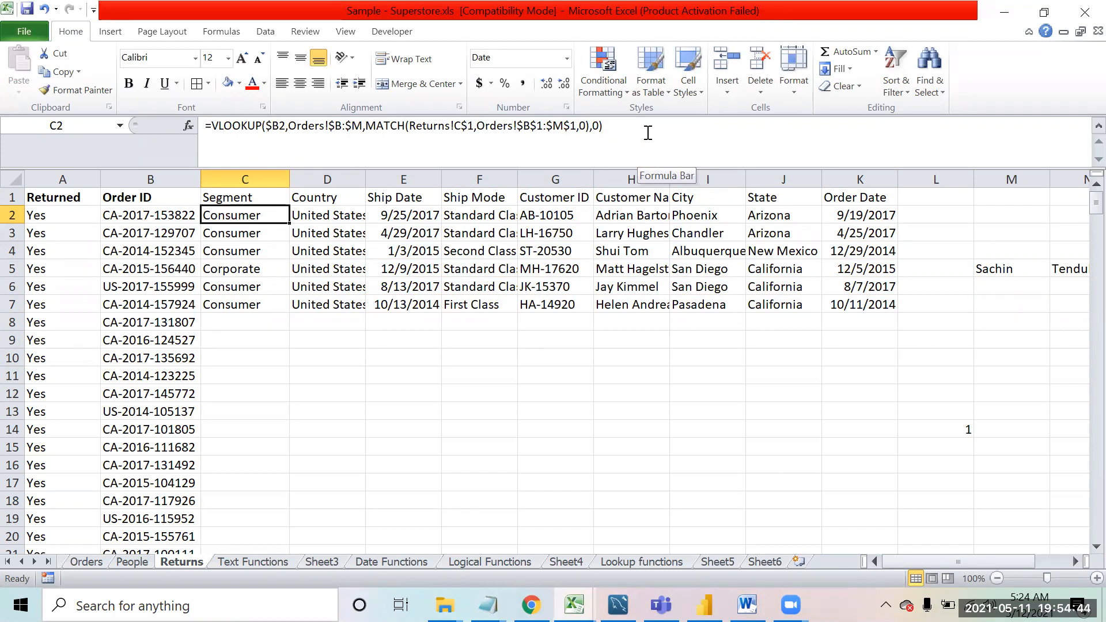
key("Up")
key("Down")
Step: Enter the note "match" in cell M7, outside the lookup table
key("Down")
key("Right")
key("Right")
key("Right")
key("Right")
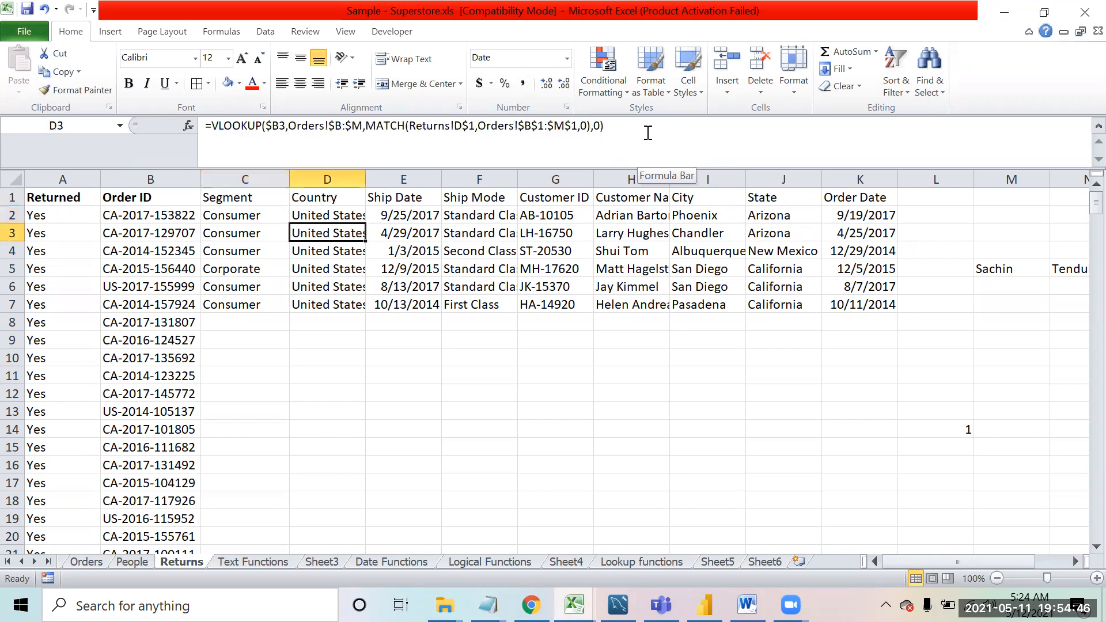
key("Right")
key("Right")
key("Right")
key("Right")
key("Right")
key("Right")
key("Right")
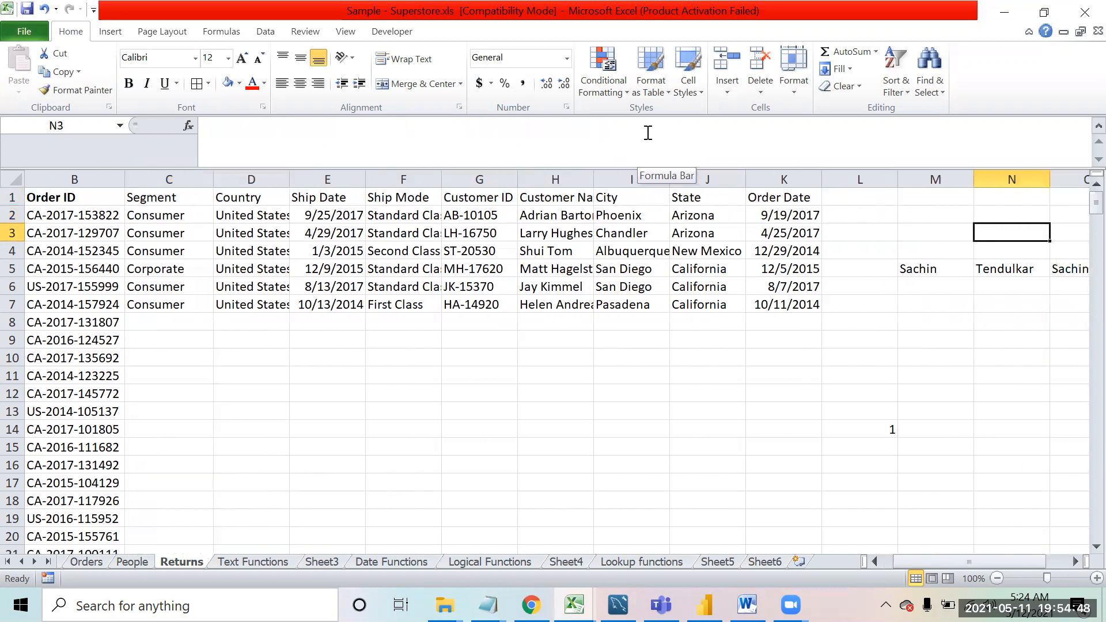
key("Down")
key("Down")
key("Left")
key("Down")
key("Down")
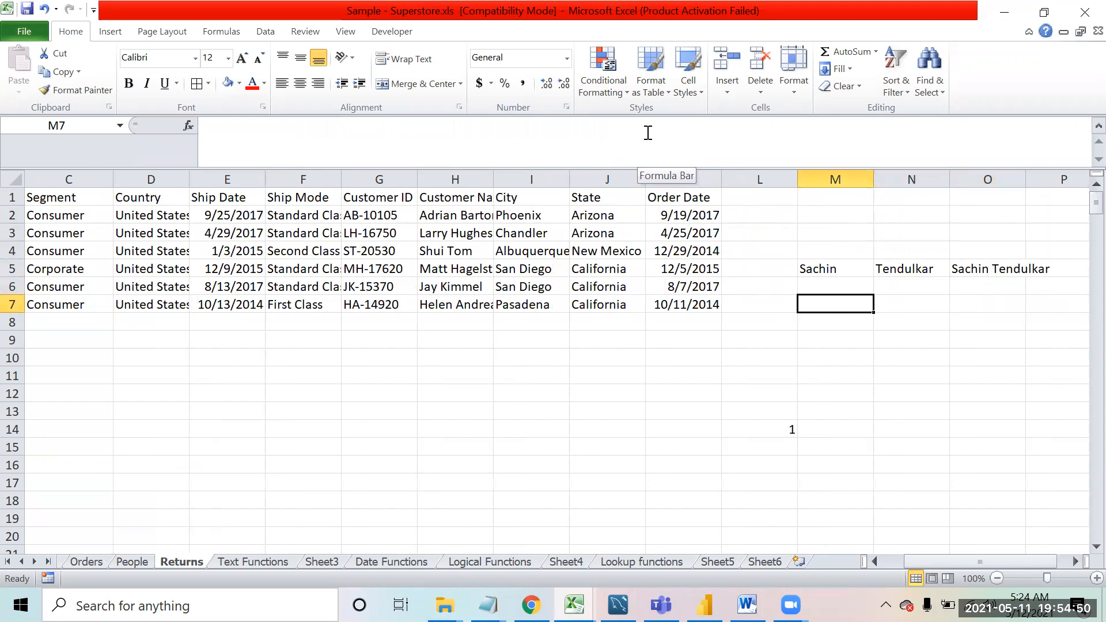
type("match")
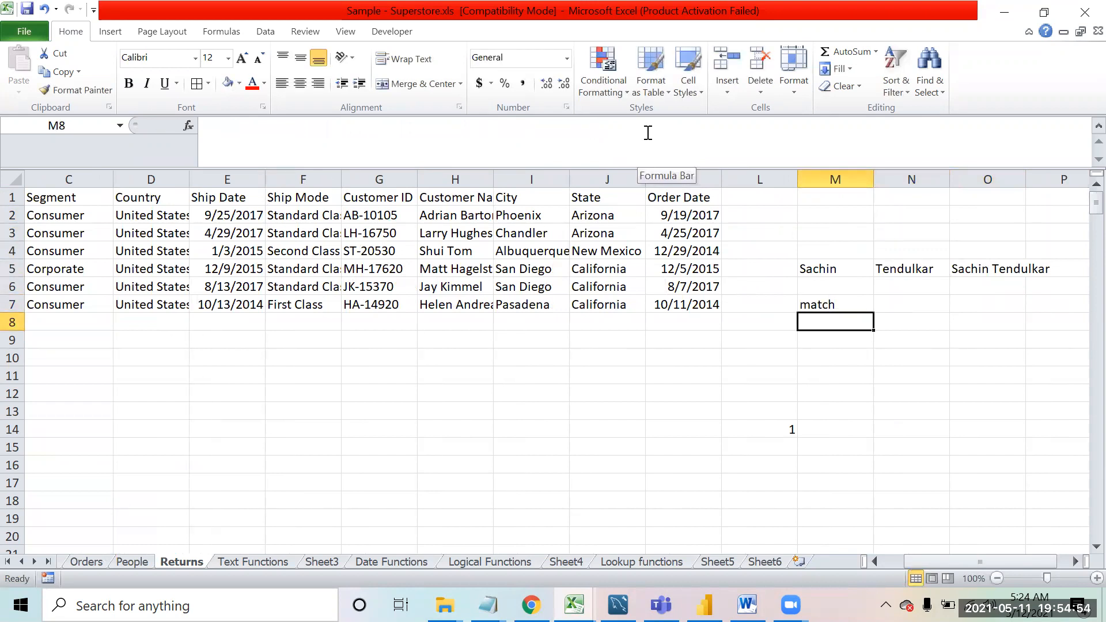
Step: Clear the lookup formulas from C2:K7 on the Returns sheet, keeping the header row
key("Up")
key("Up")
key("Up")
key("Up")
key("Up")
key("Up")
key("Up")
key("Left")
key("Left")
key("Left")
key("Left")
key("Left")
key("Left")
key("Left")
key("Left")
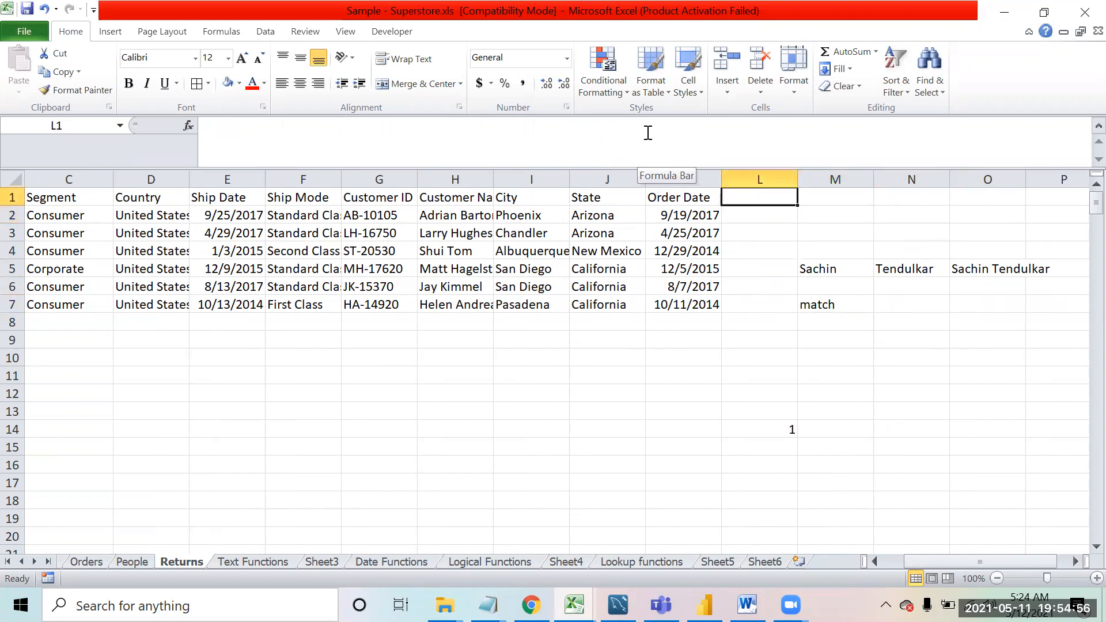
key("Left")
key("Left")
key("Left")
key("Left")
key("Right")
key("Right")
key("Down")
key("Up")
key("Down")
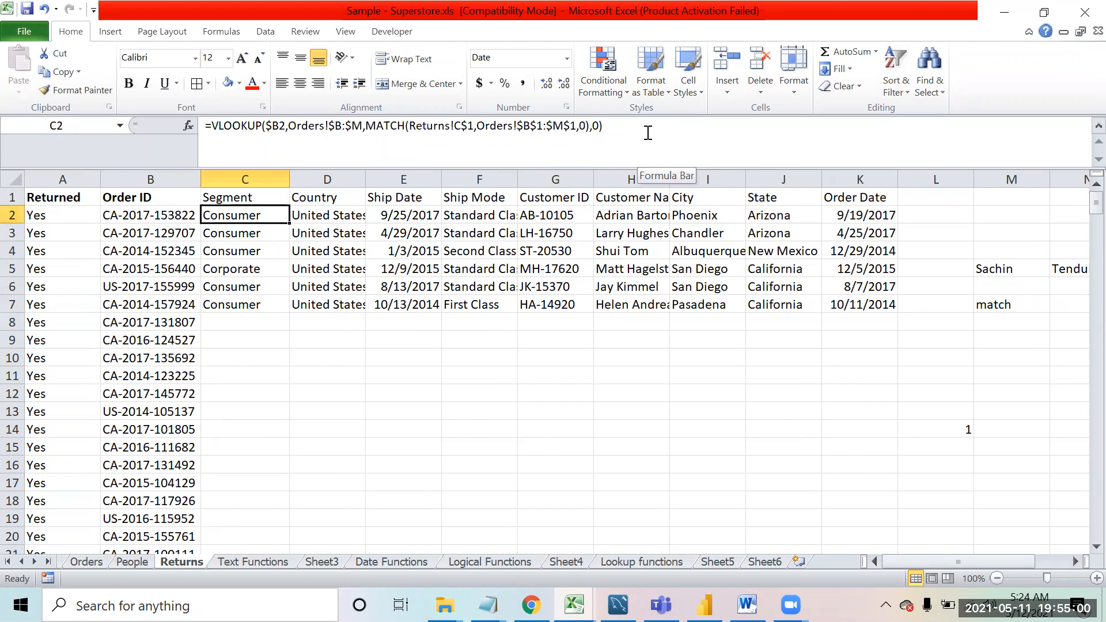
key("ctrl+shift+Down")
key("ctrl+shift+Right")
key("Delete")
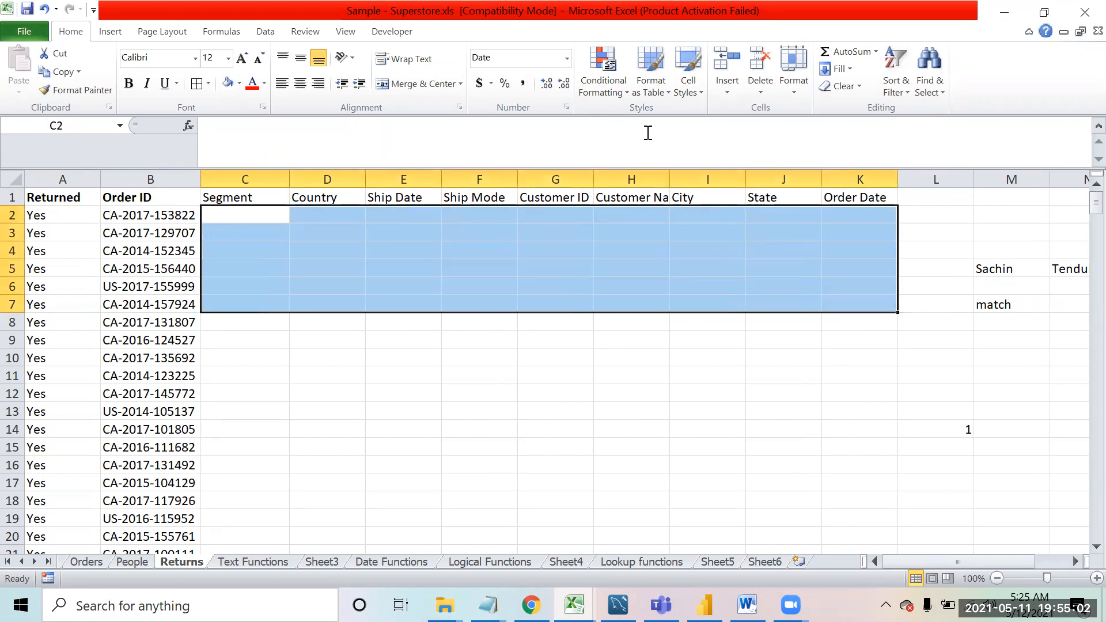
key("Up")
key("Down")
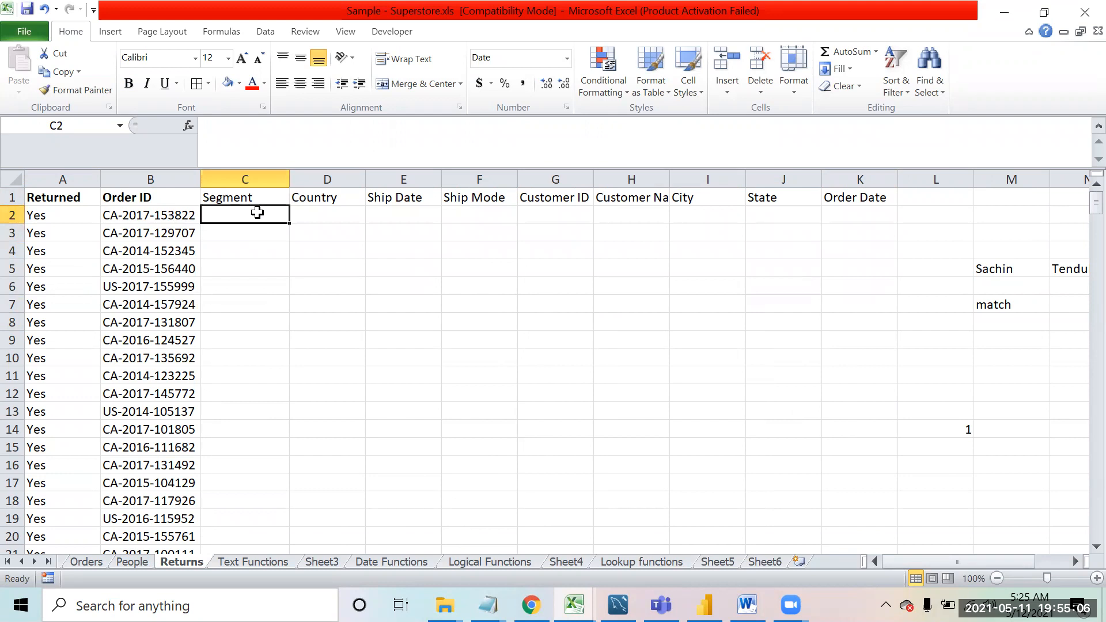
Step: Review the order IDs in column B and the empty row 2 cells from Segment to Ship Mode
left_click(156, 216)
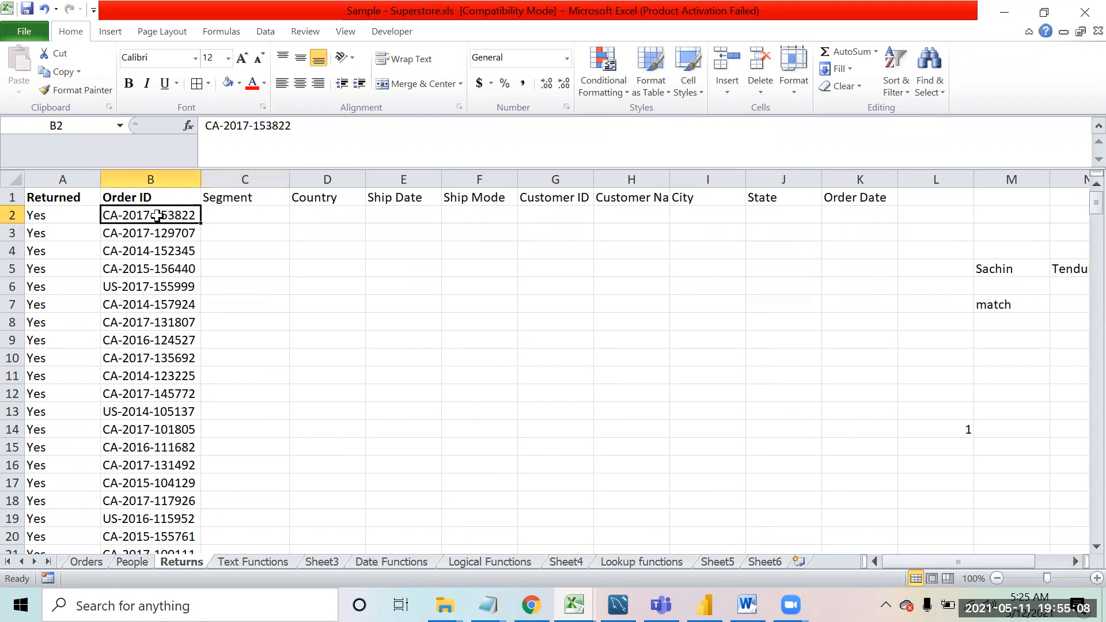
key("shift+Down")
key("shift+Down")
key("shift+Down")
key("shift+Down")
key("shift+Down")
key("shift+Down")
key("shift+Down")
key("shift+Down")
key("shift+Down")
key("shift+Down")
key("Right")
key("shift+Right")
key("shift+Right")
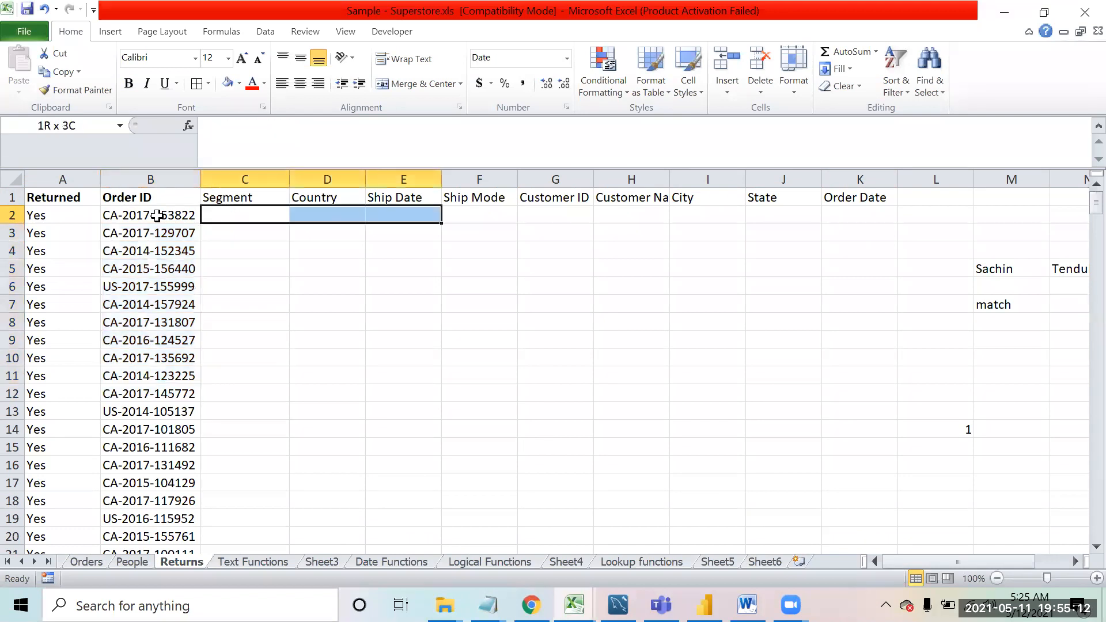
key("shift+Right")
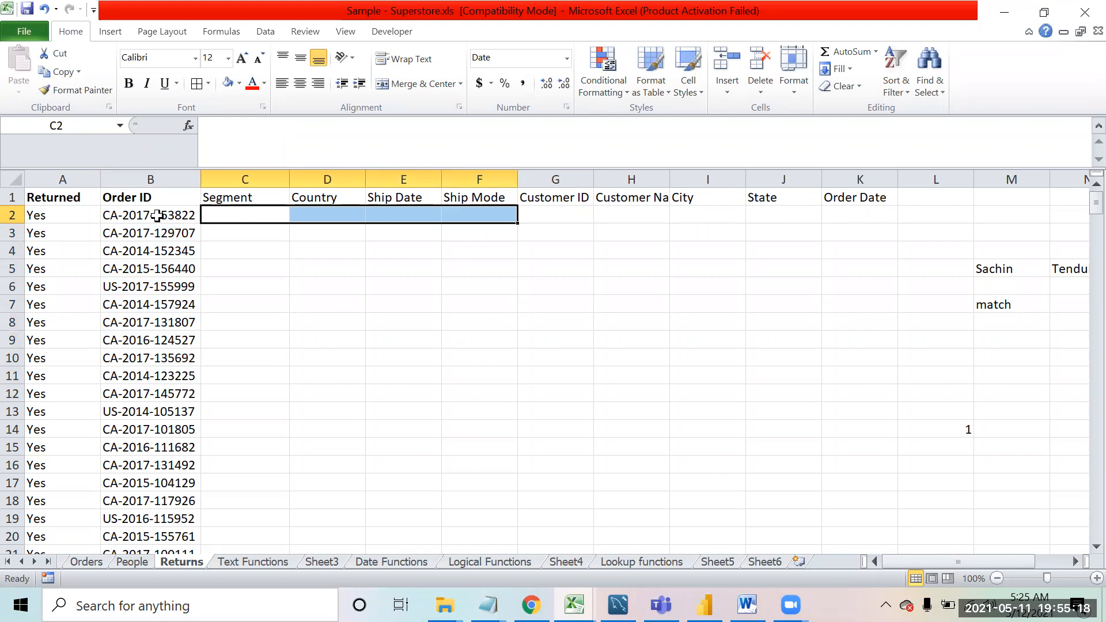
key("Home")
key("Right")
key("Right")
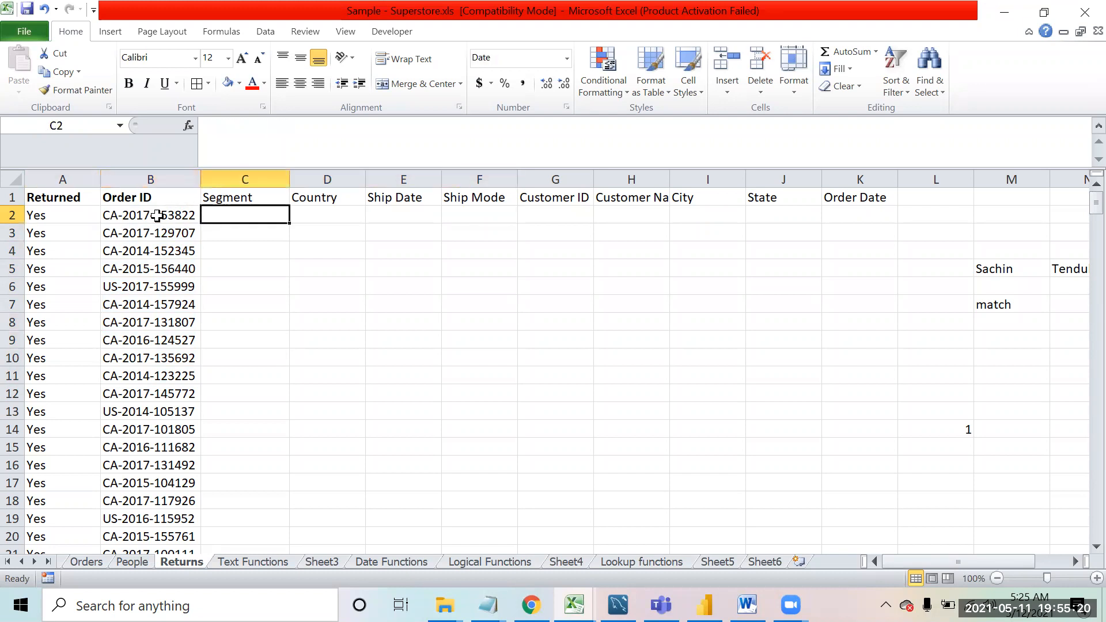
Step: Start a VLOOKUP in C2 with B2 as the lookup value and Orders!B:S as the table array
type("=vlo")
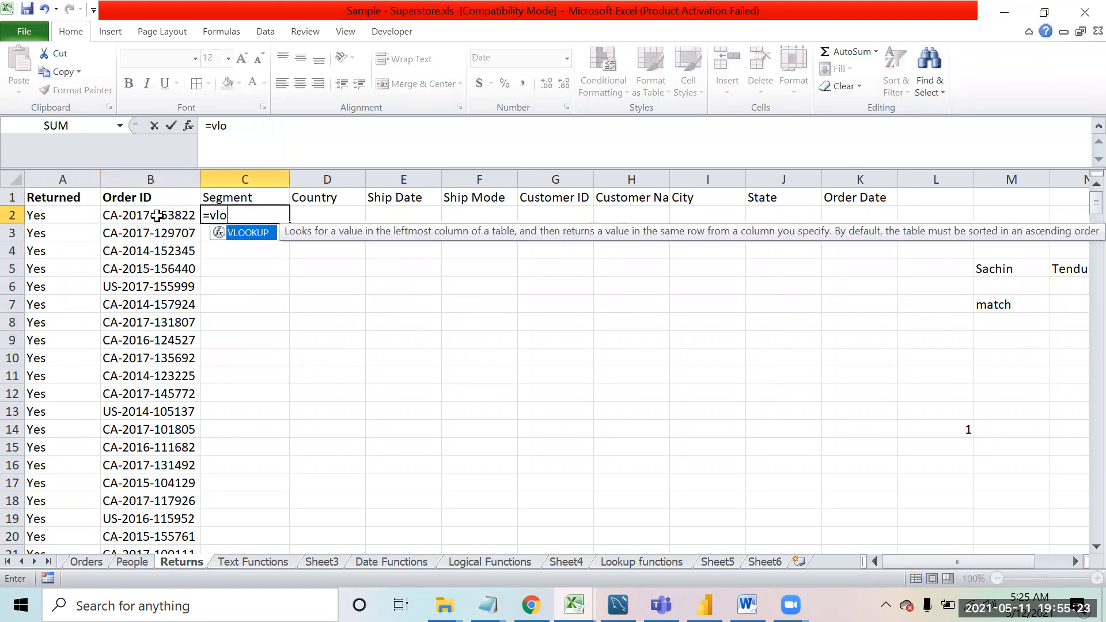
key("Tab")
left_click(164, 217)
type(",")
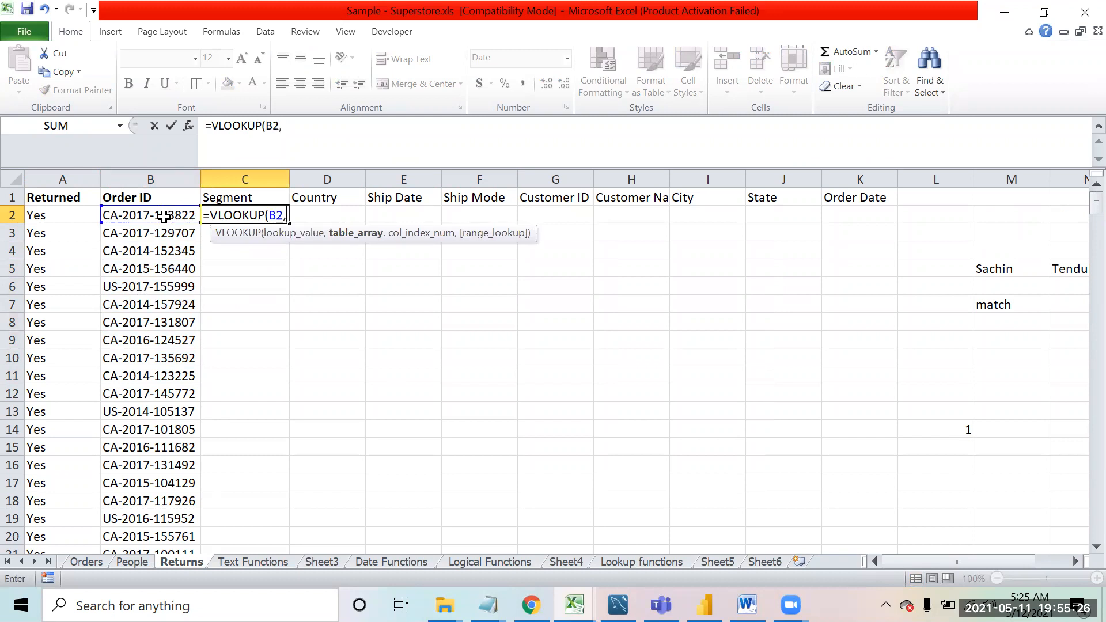
left_click(97, 564)
left_click(144, 180)
left_click_drag(144, 181, 173, 217)
type(",")
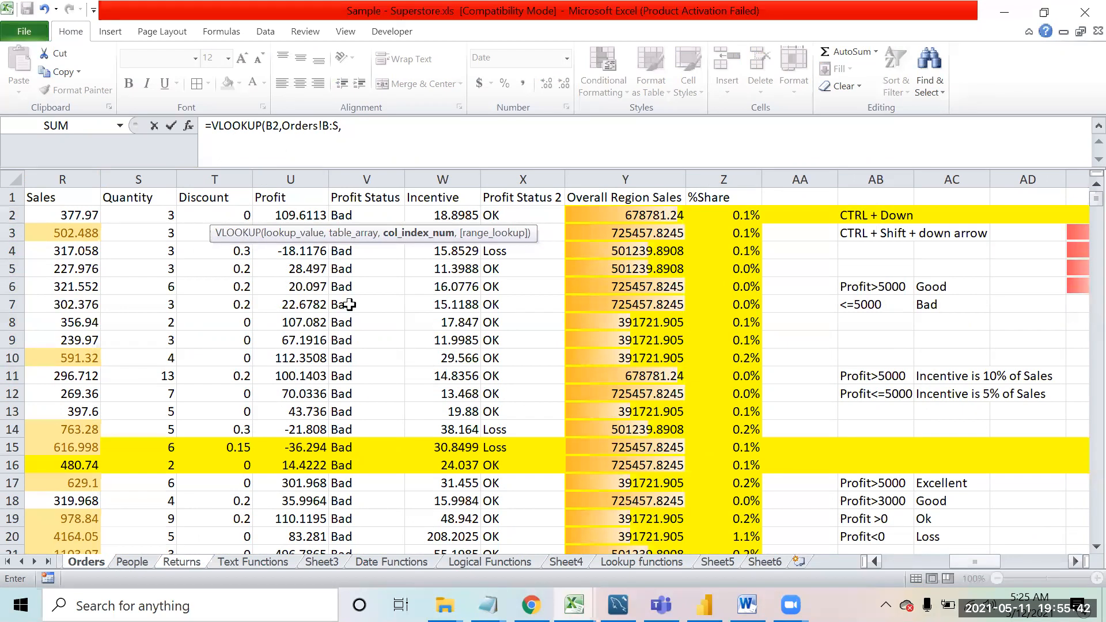
Step: Complete the C2 VLOOKUP with column index 7 for Segment and 0 for an exact match
scroll(169, 249, "left", 6)
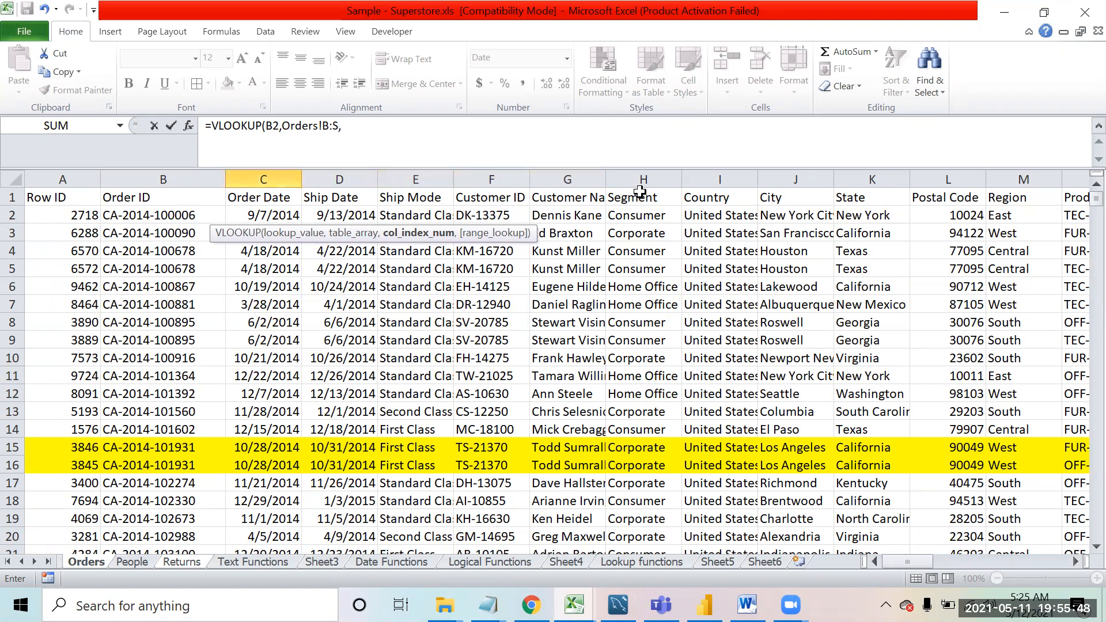
left_click(365, 126)
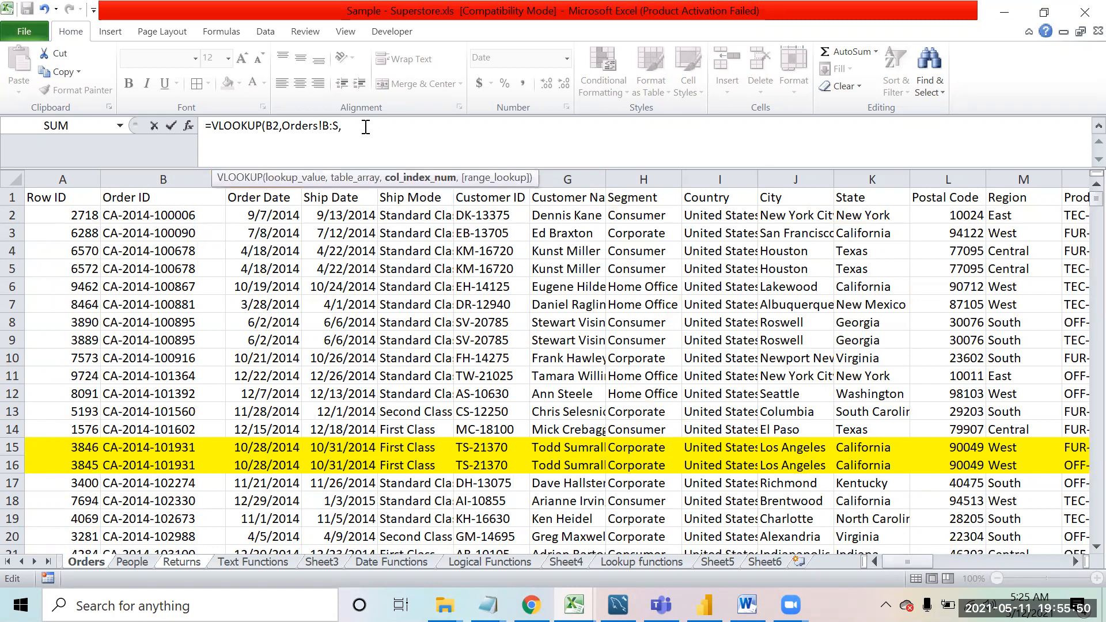
type(",0)")
key("Return")
key("Up")
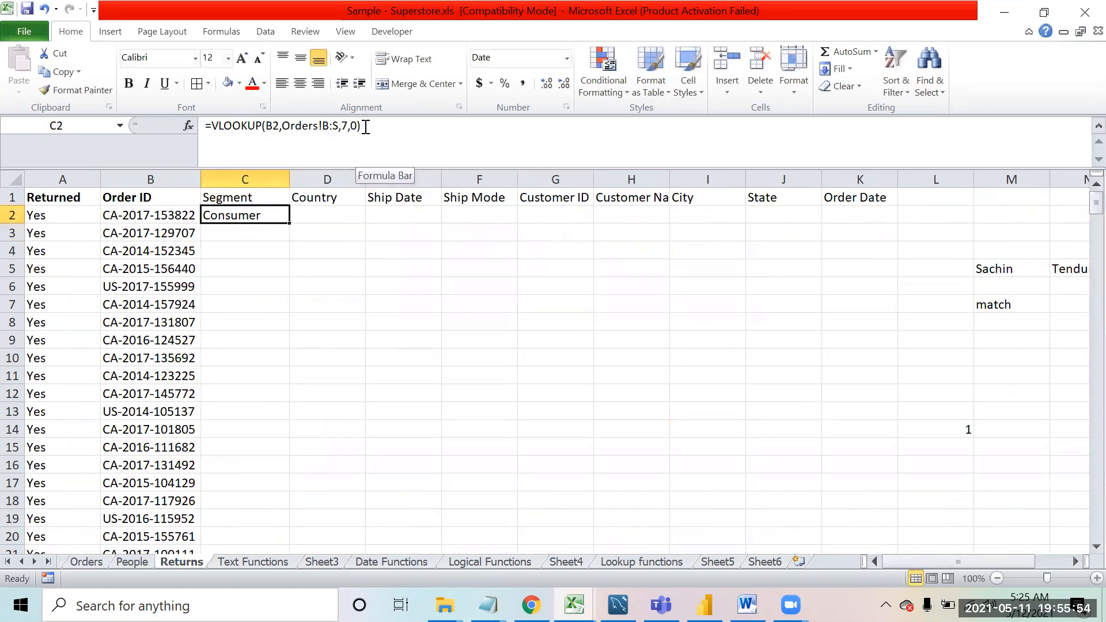
Step: Examine the Order ID column on the Orders sheet, where the ID in Returns B2 is looked up
left_click(137, 217)
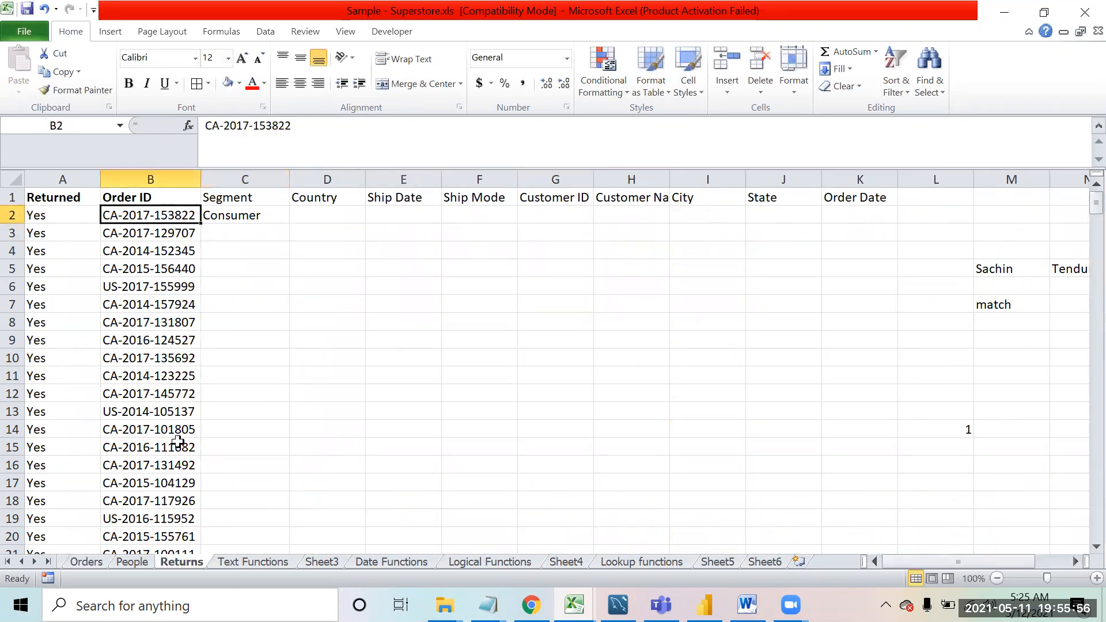
left_click(85, 562)
left_click(92, 353)
key("Up")
key("Up")
key("Up")
key("Up")
key("Up")
key("Up")
key("Up")
key("Up")
key("Down")
key("Down")
key("Down")
key("Up")
key("Up")
key("Up")
key("Up")
key("Down")
key("Up")
key("Right")
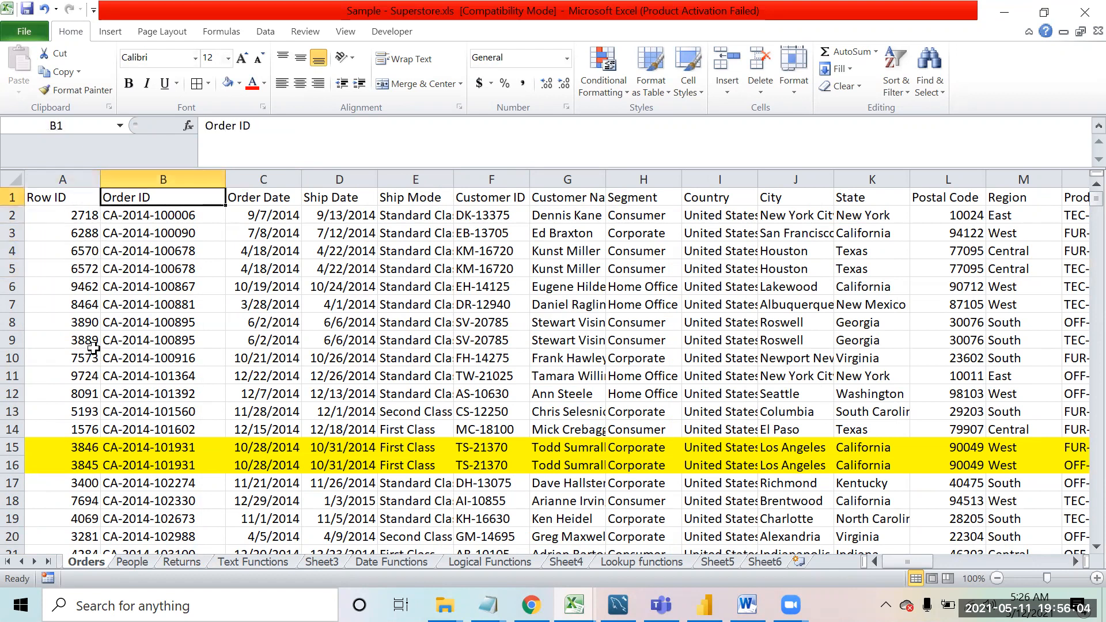
key("Down")
key("Down")
key("Down")
key("Down")
key("Down")
key("Down")
key("Down")
key("Up")
key("Up")
key("Up")
key("Up")
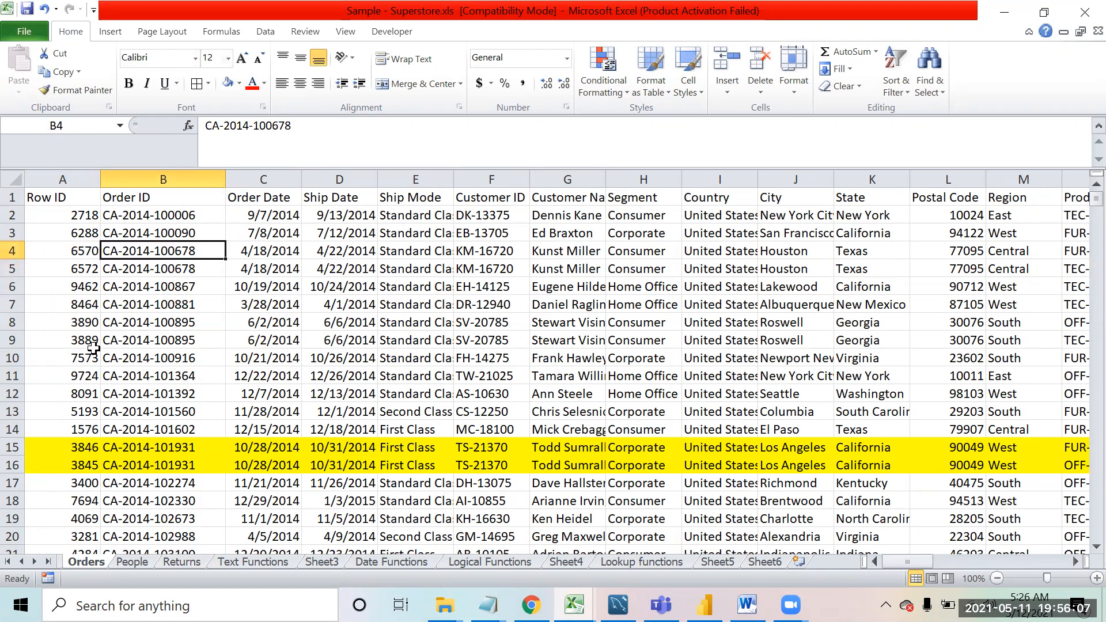
Step: Find the order ID from Returns B2 on the Orders sheet and colour its Segment value red
left_click(192, 564)
key("ctrl+c")
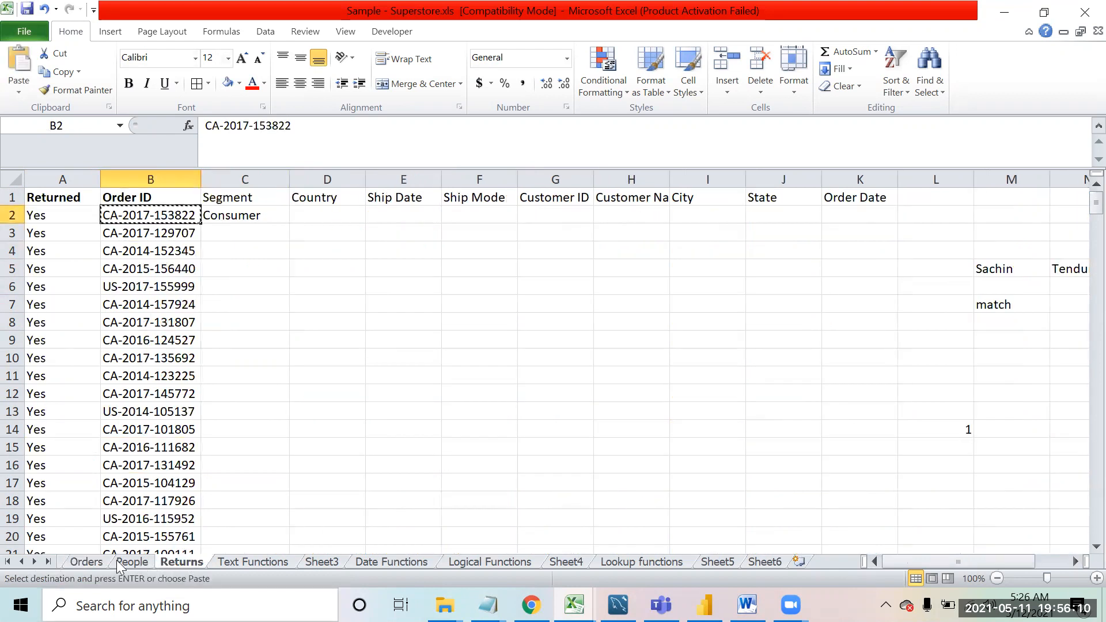
left_click(84, 562)
key("ctrl+f")
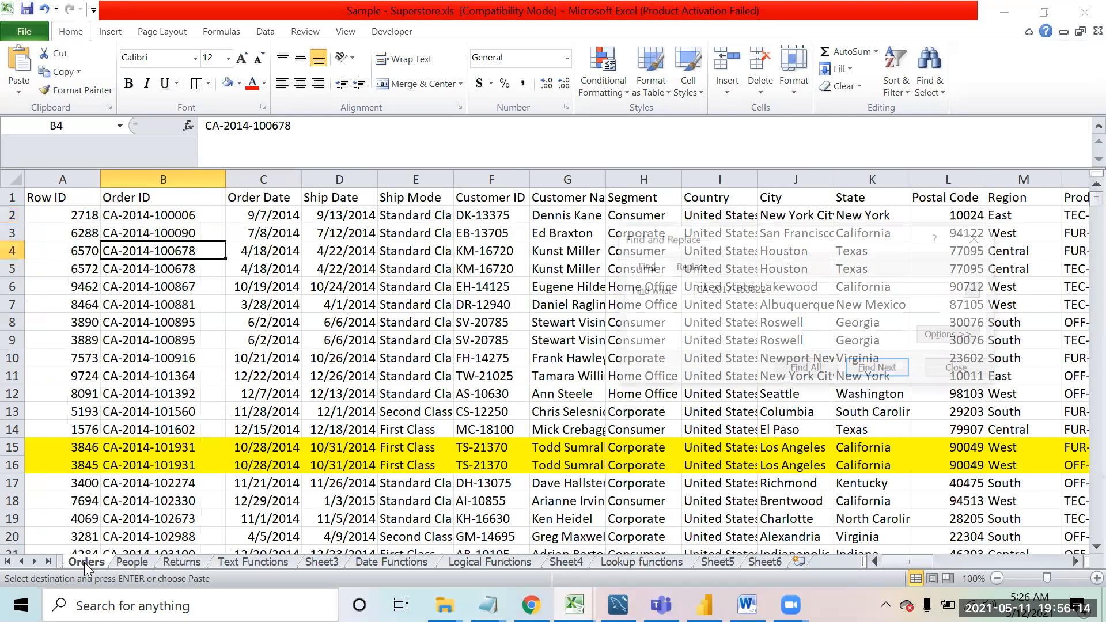
key("Return")
key("Escape")
key("Right")
key("Right")
key("Right")
key("Right")
key("Right")
key("Right")
key("Right")
key("Left")
key("Left")
key("Right")
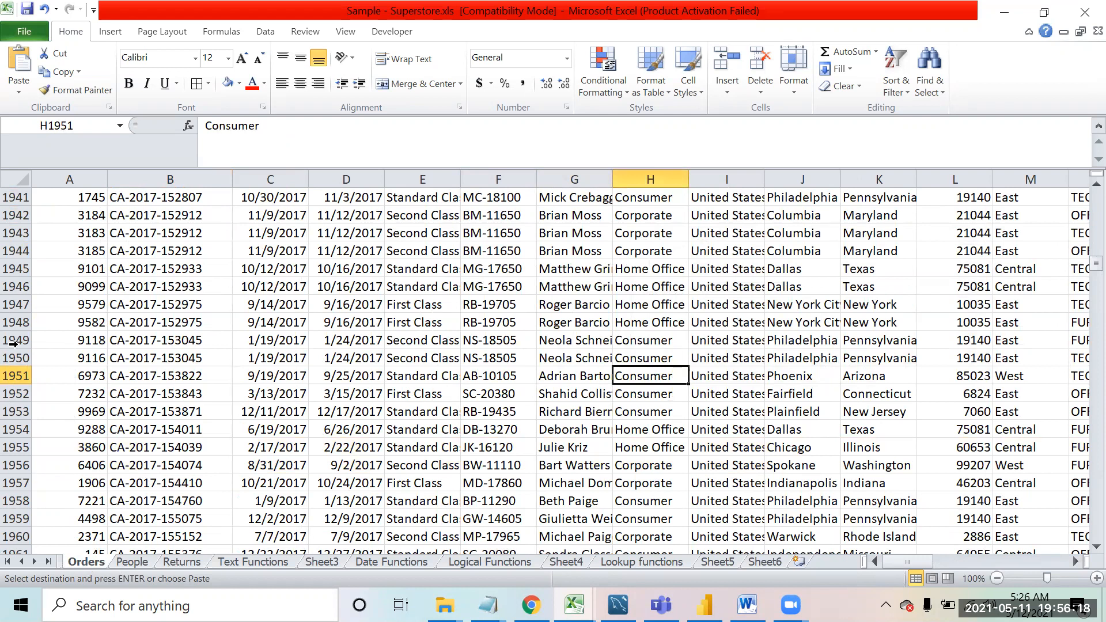
key("Escape")
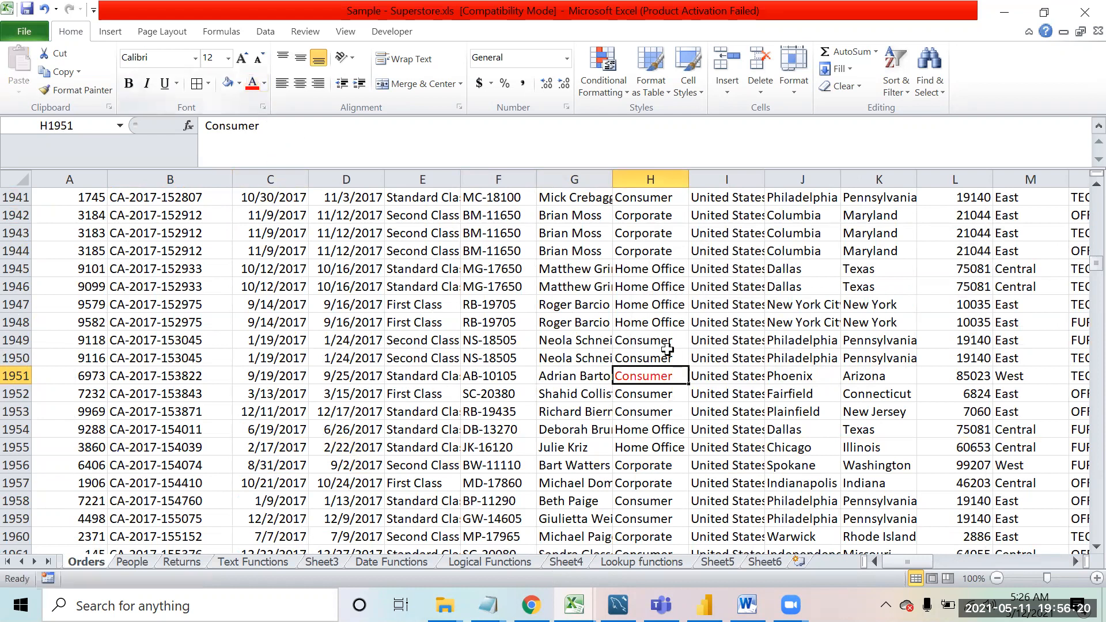
Step: Review the Segment lookup in Returns C2 and check the Country value of the same order on the Orders sheet
left_click(181, 562)
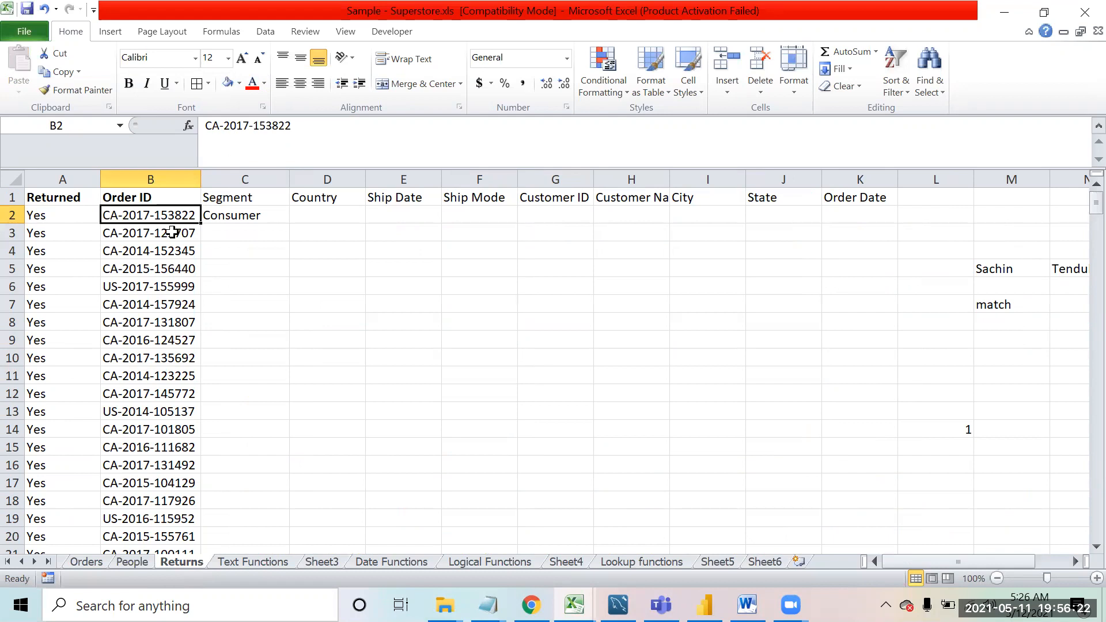
left_click(216, 215)
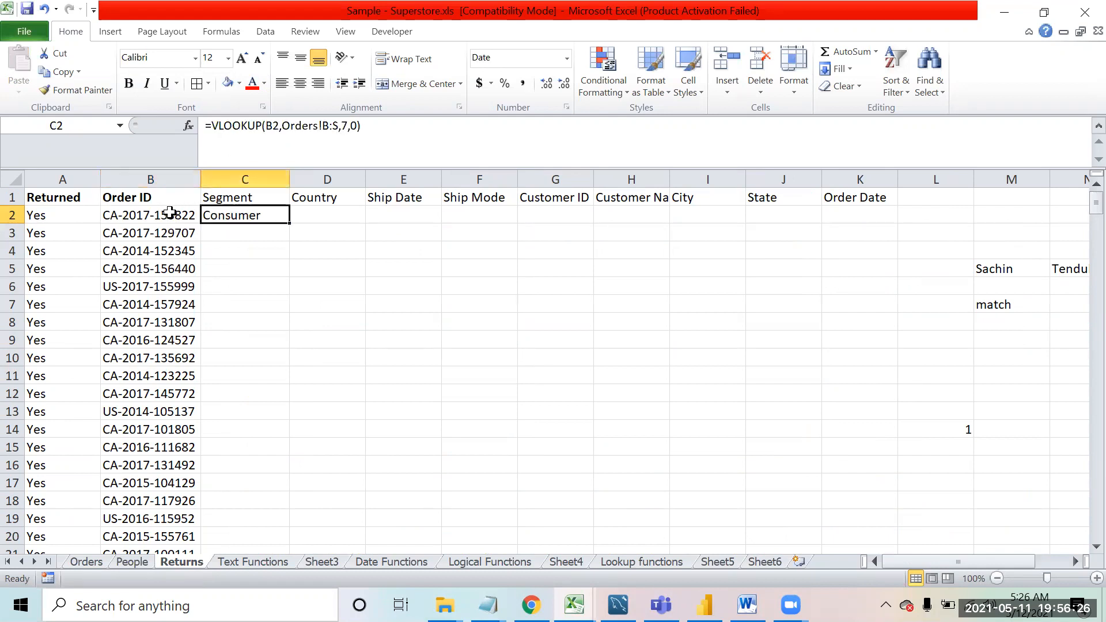
left_click(173, 214)
left_click(325, 212)
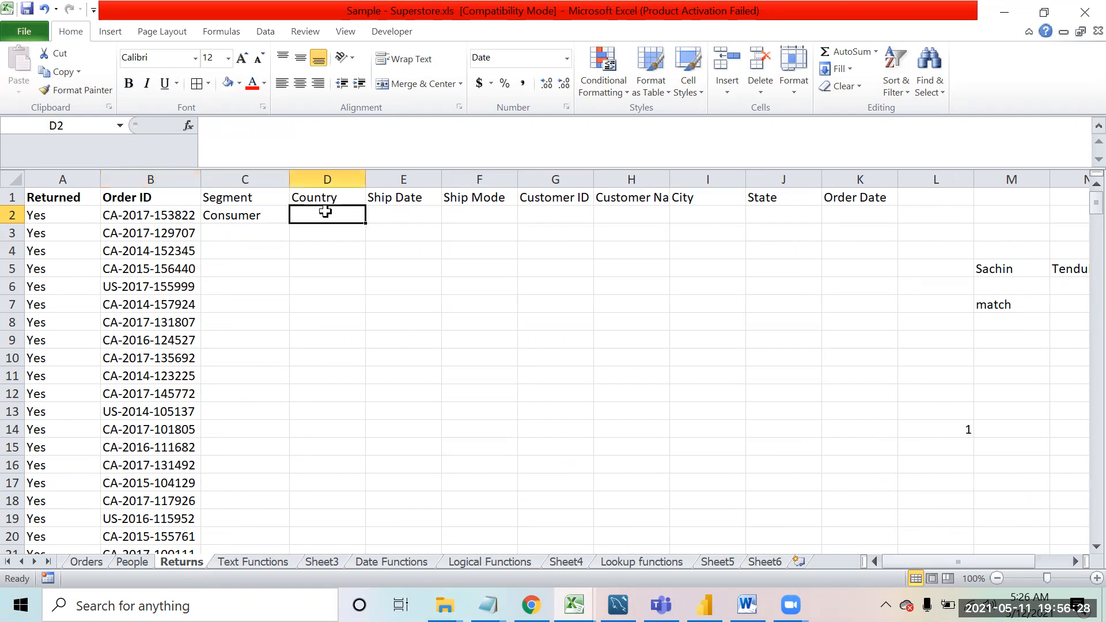
left_click(92, 562)
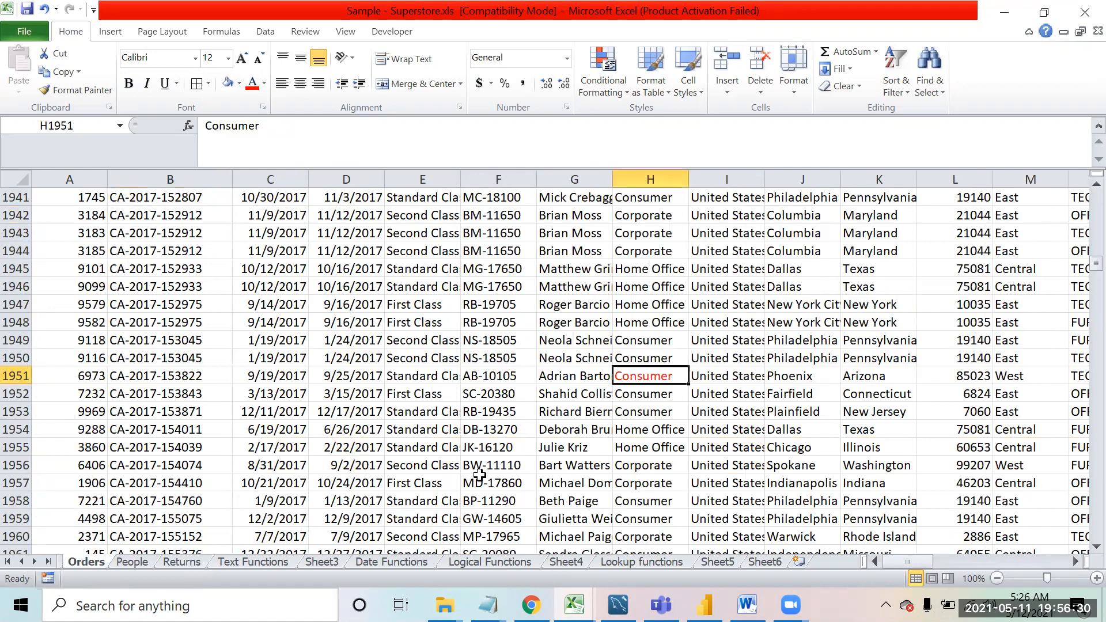
key("Right")
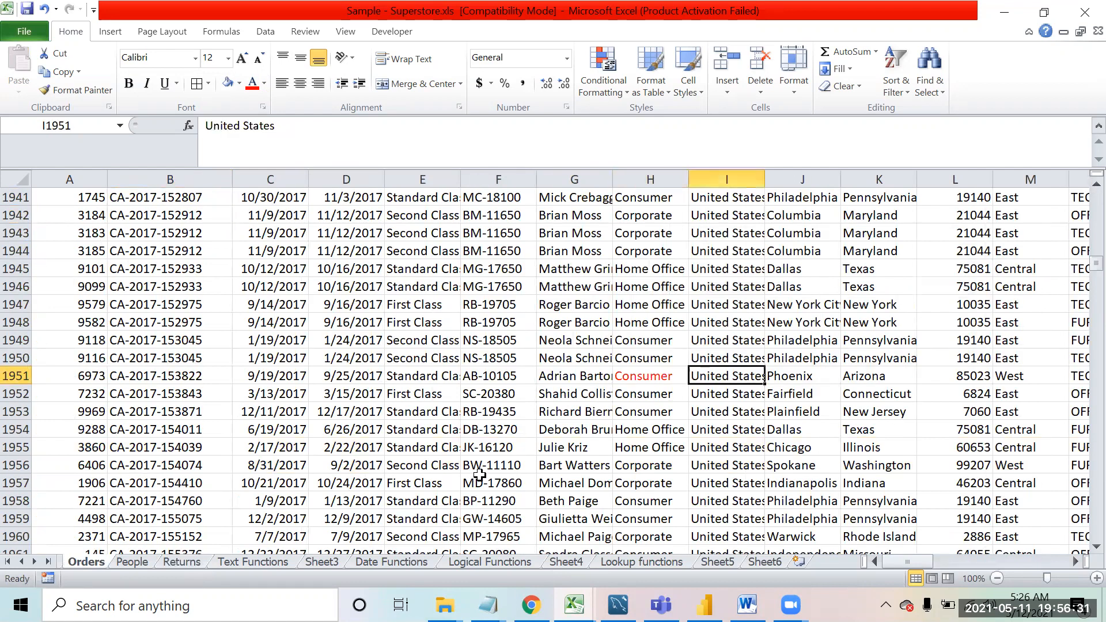
left_click(180, 563)
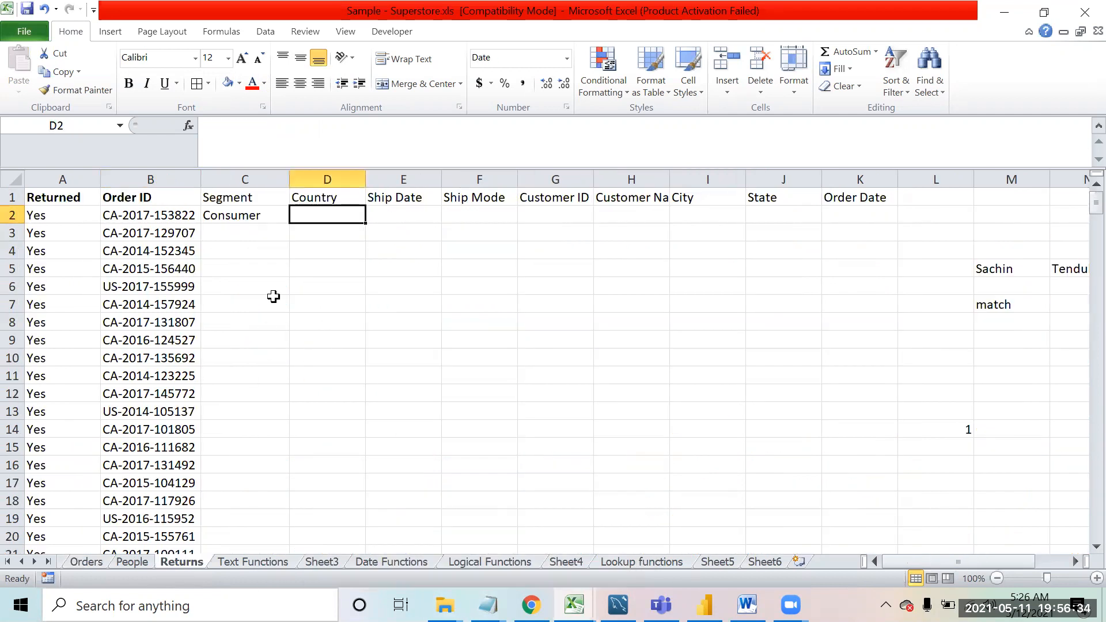
Step: Copy the C2 VLOOKUP formula text into D2 and set its column index to 8 for Country
left_click(221, 215)
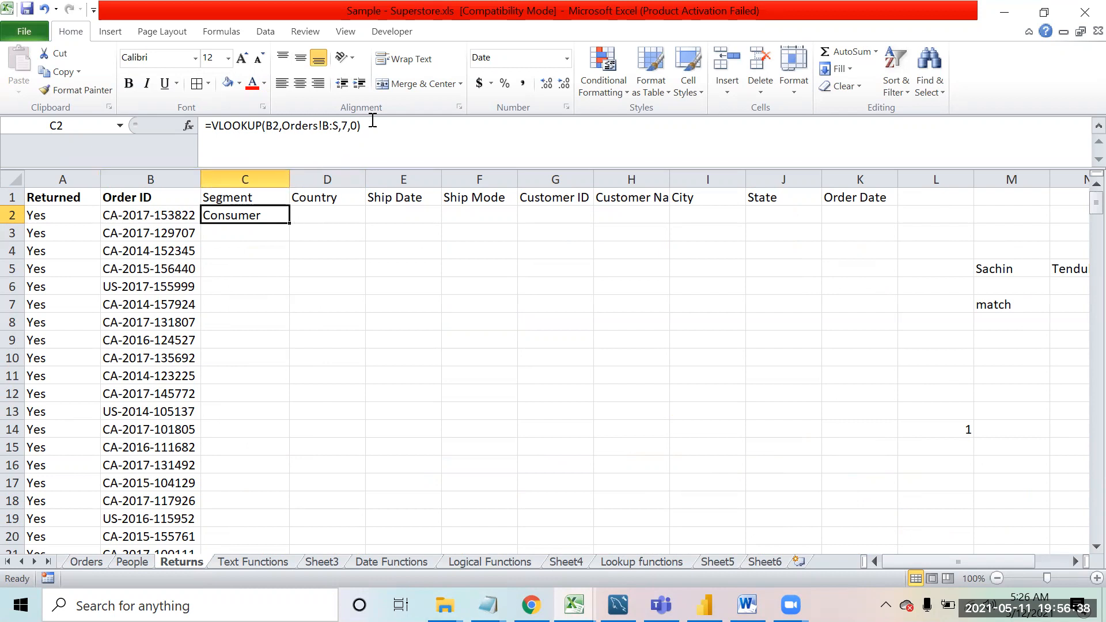
left_click_drag(335, 141, 87, 111)
key("Escape")
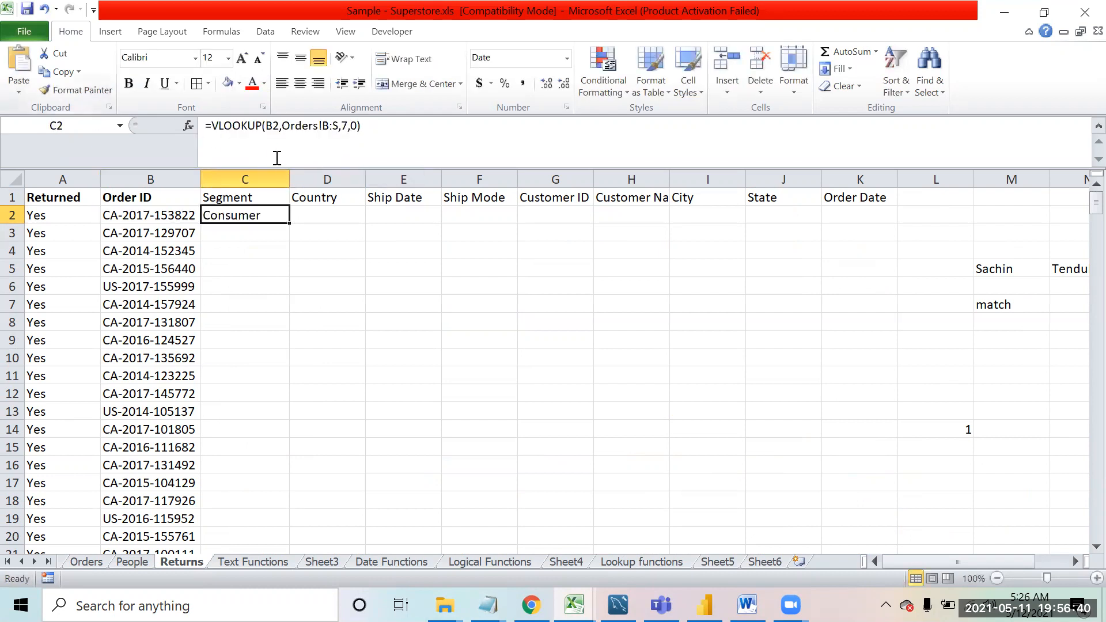
left_click(329, 214)
left_click(345, 148)
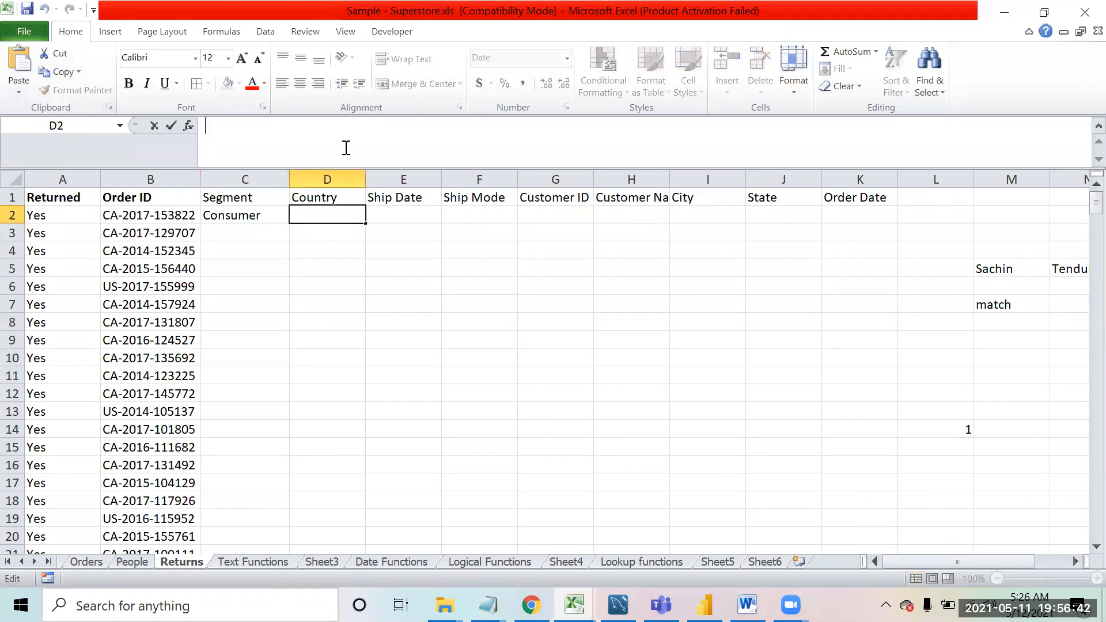
key("ctrl+v")
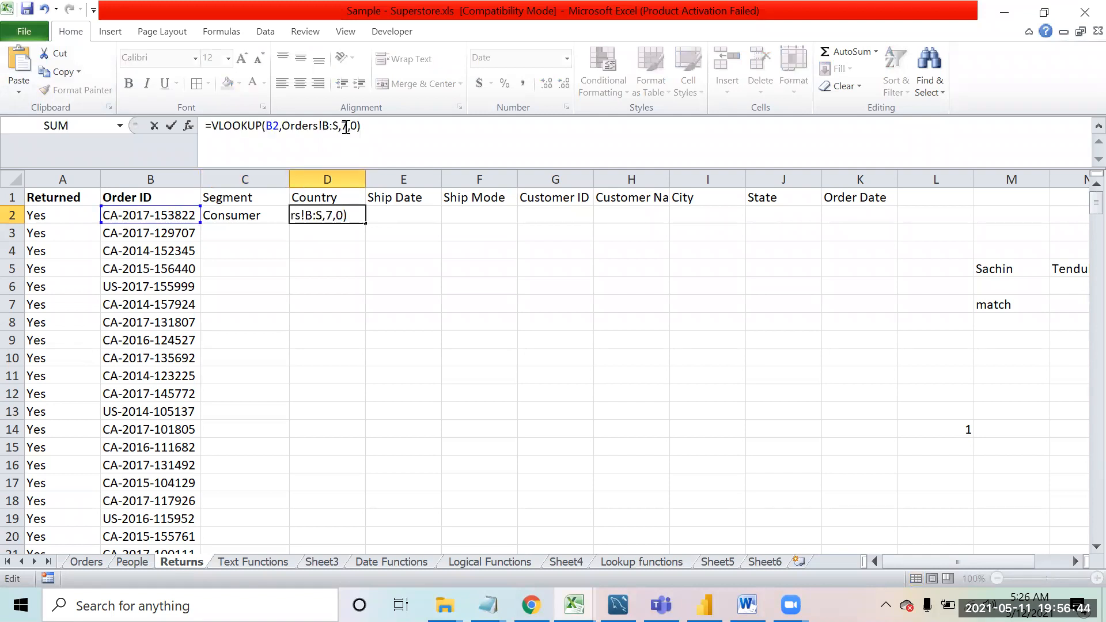
left_click(345, 128)
key("BackSpace")
type("8")
key("Return")
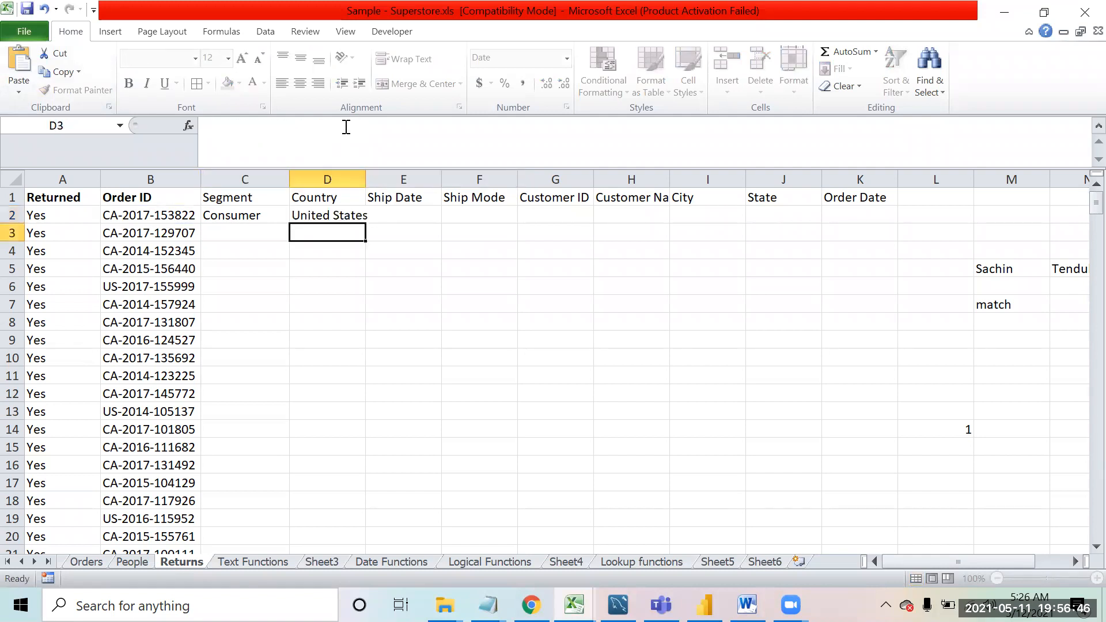
Step: Review the Returns headers across row 1 and the lookup formulas entered beneath them in row 2
key("Up")
key("Right")
key("Right")
key("Right")
key("Right")
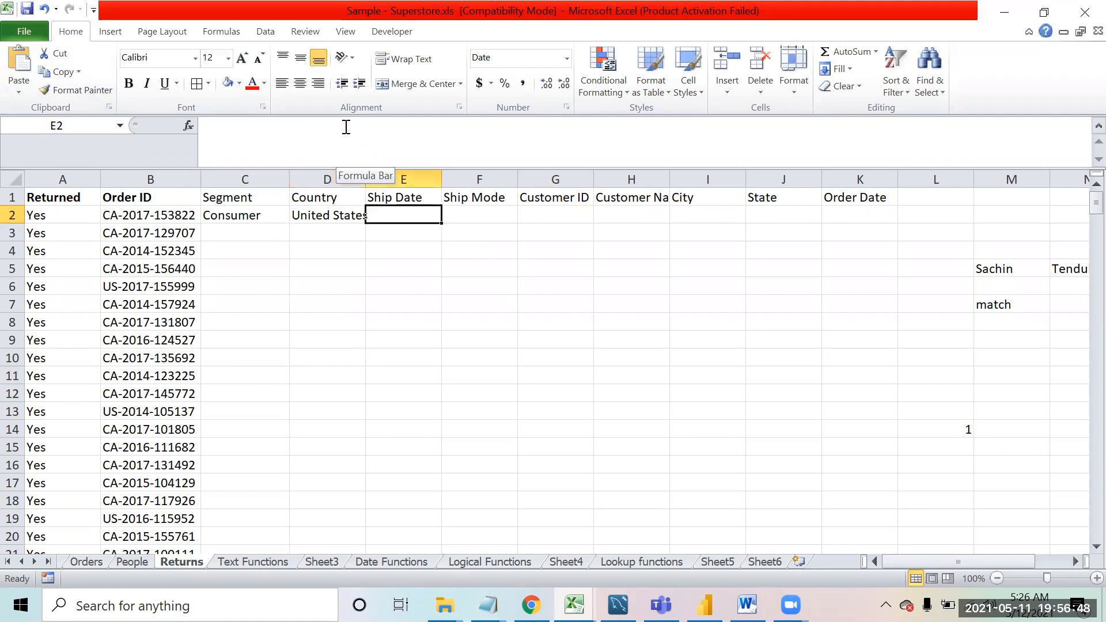
key("Left")
key("Left")
key("Left")
key("Left")
key("Right")
key("Right")
key("Right")
key("Right")
key("Right")
key("Right")
key("Left")
key("Left")
key("Left")
key("Left")
key("Left")
key("Left")
key("Left")
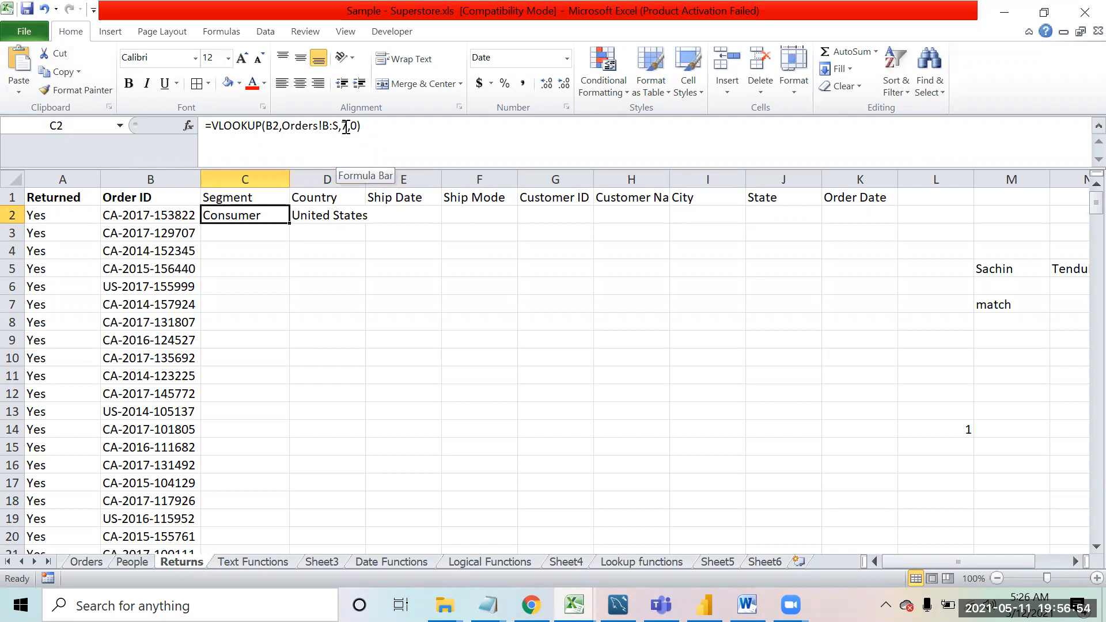
Step: Replace the column index in the C2 VLOOKUP with a nested MATCH that uses header C1 as its lookup value
left_click(349, 125)
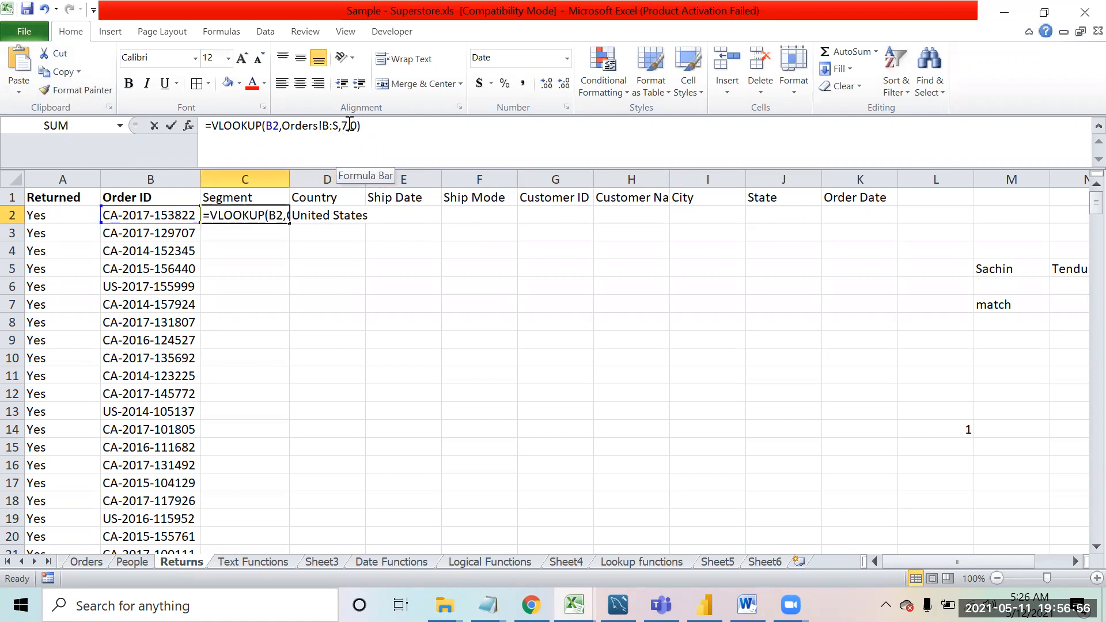
key("BackSpace")
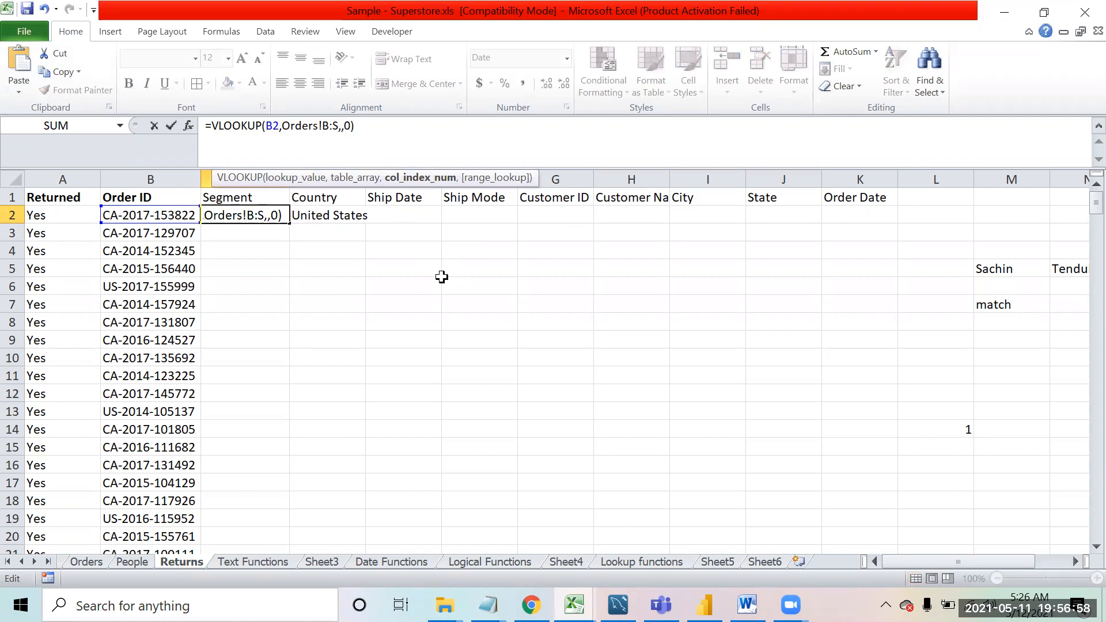
type("mat")
key("Tab")
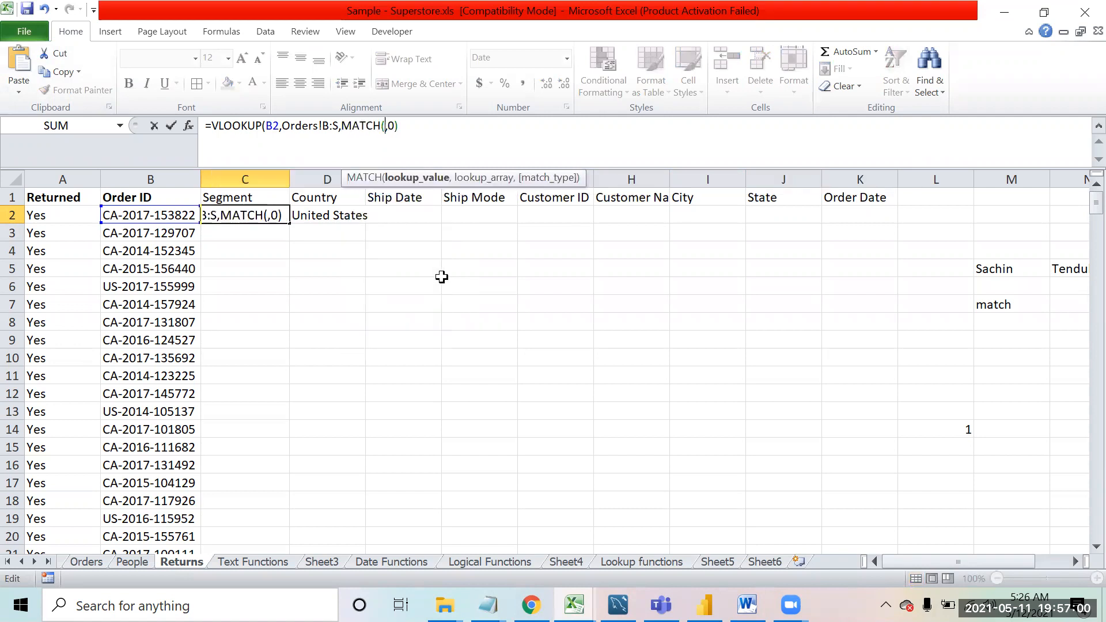
left_click(238, 195)
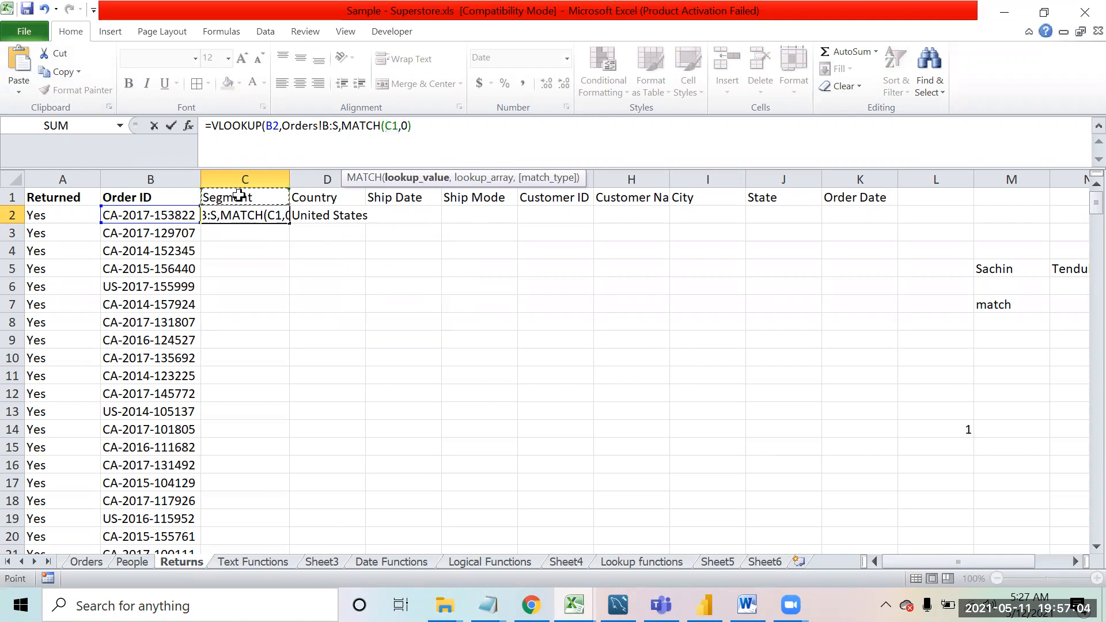
type(",")
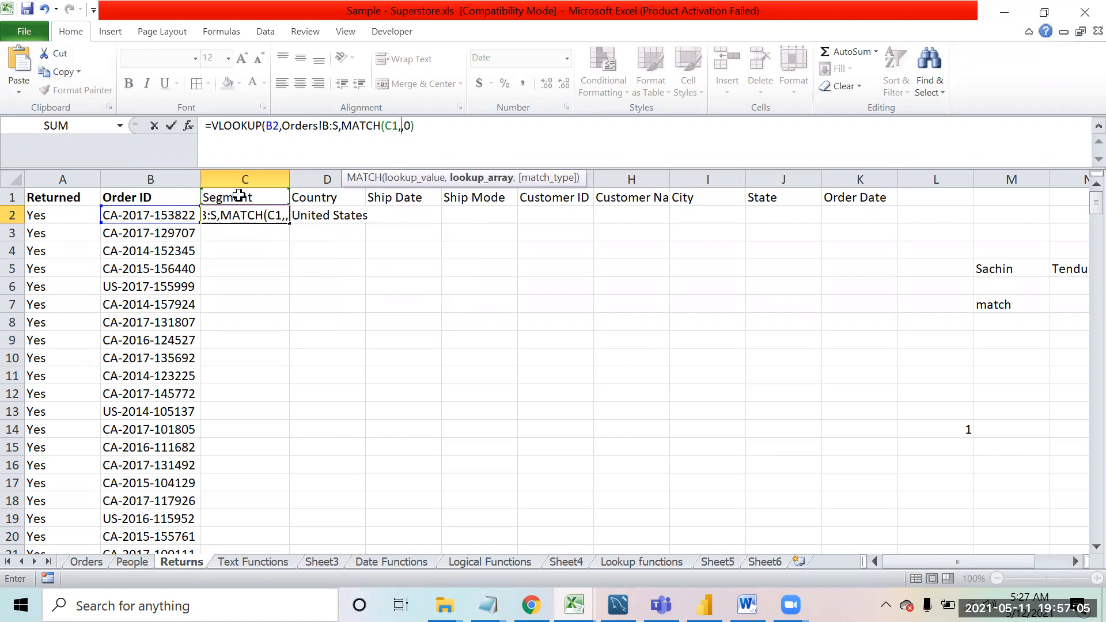
Step: Set the MATCH lookup array to Orders!B1:M1 with match type 0 and complete the C2 formula
left_click(87, 561)
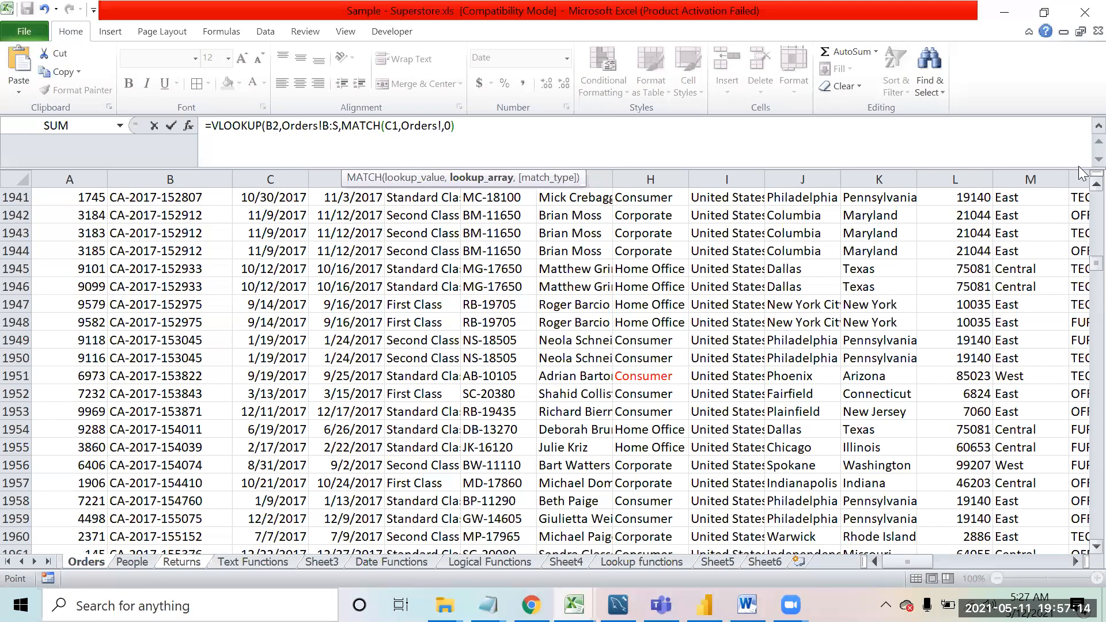
left_click_drag(1096, 263, 1080, 170)
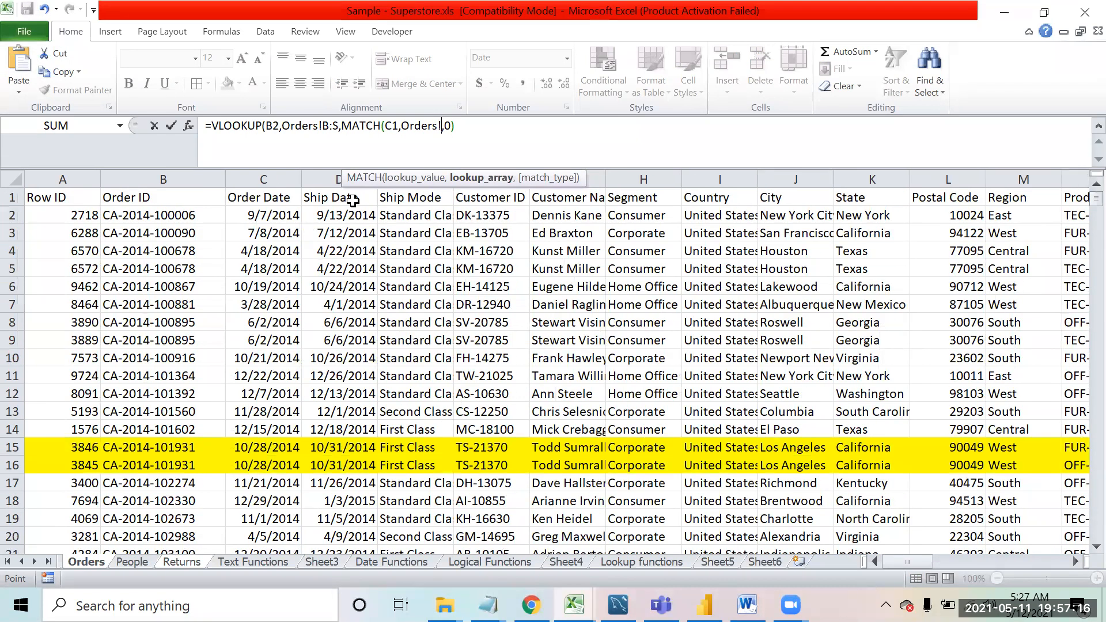
left_click(124, 197)
left_click_drag(151, 196, 1020, 195)
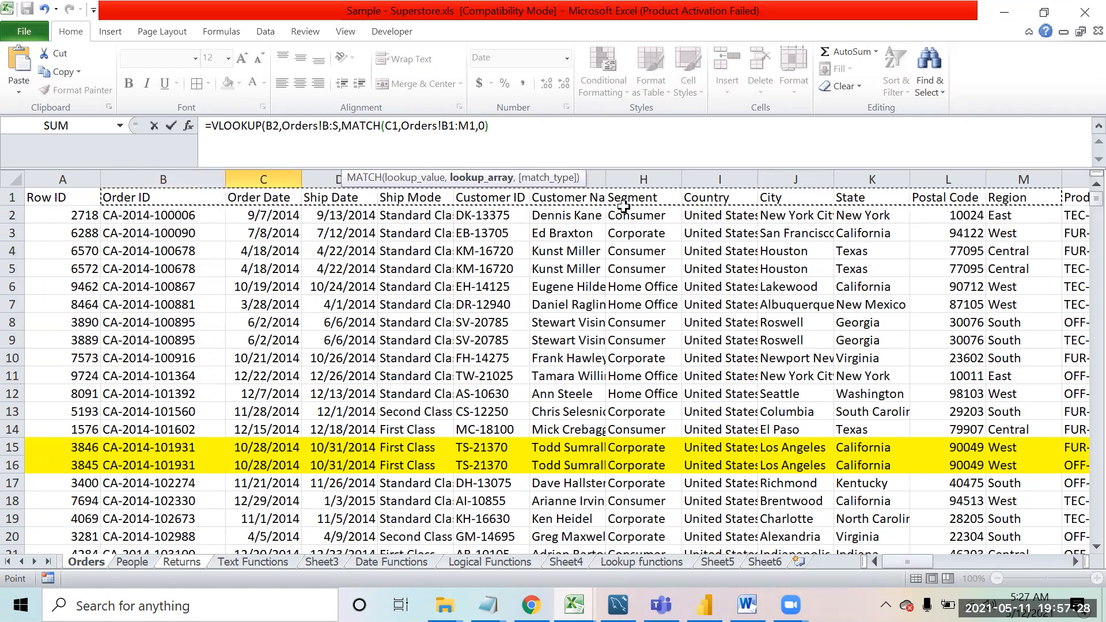
type(",0")
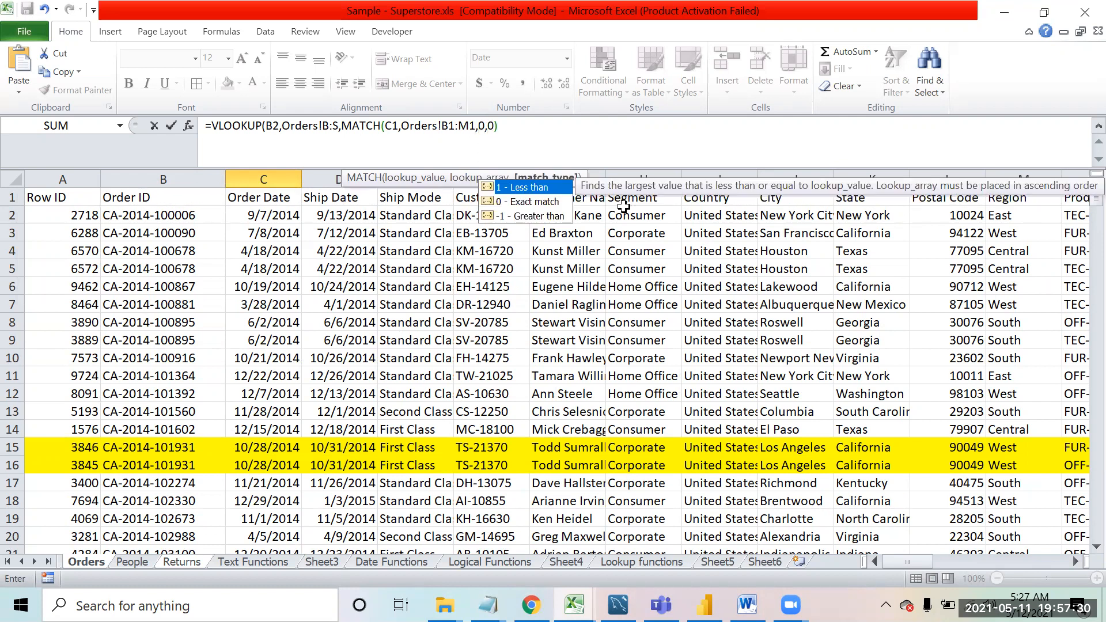
type(")")
key("Return")
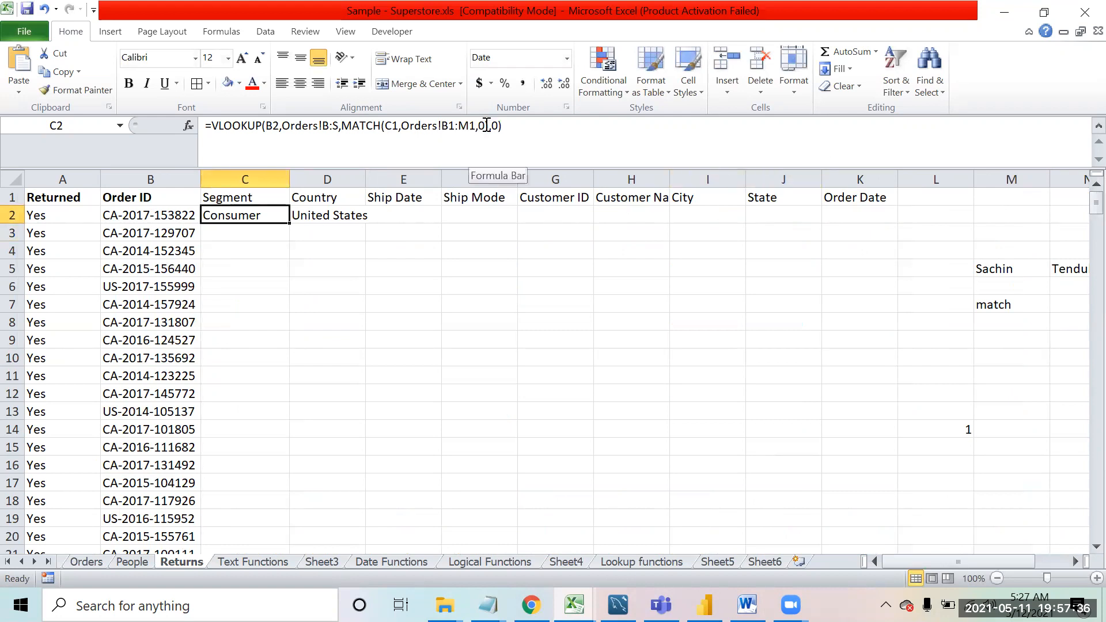
Step: In the C2 formula, lock the VLOOKUP lookup value as $B2 and the table array as Orders!$B:$S
left_click_drag(489, 125, 343, 122)
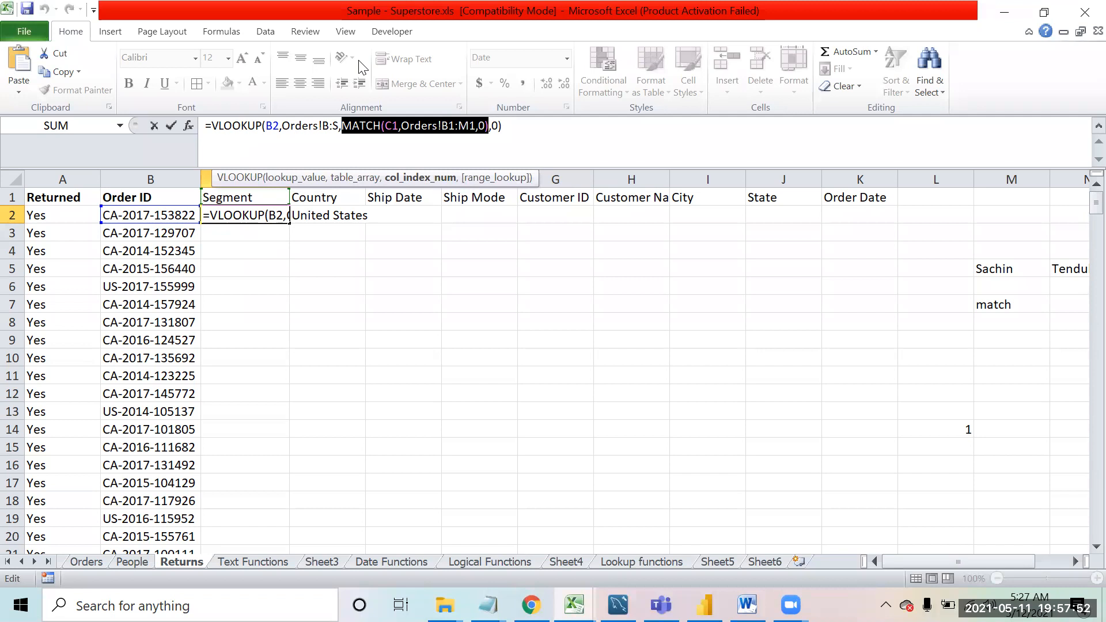
left_click(268, 128)
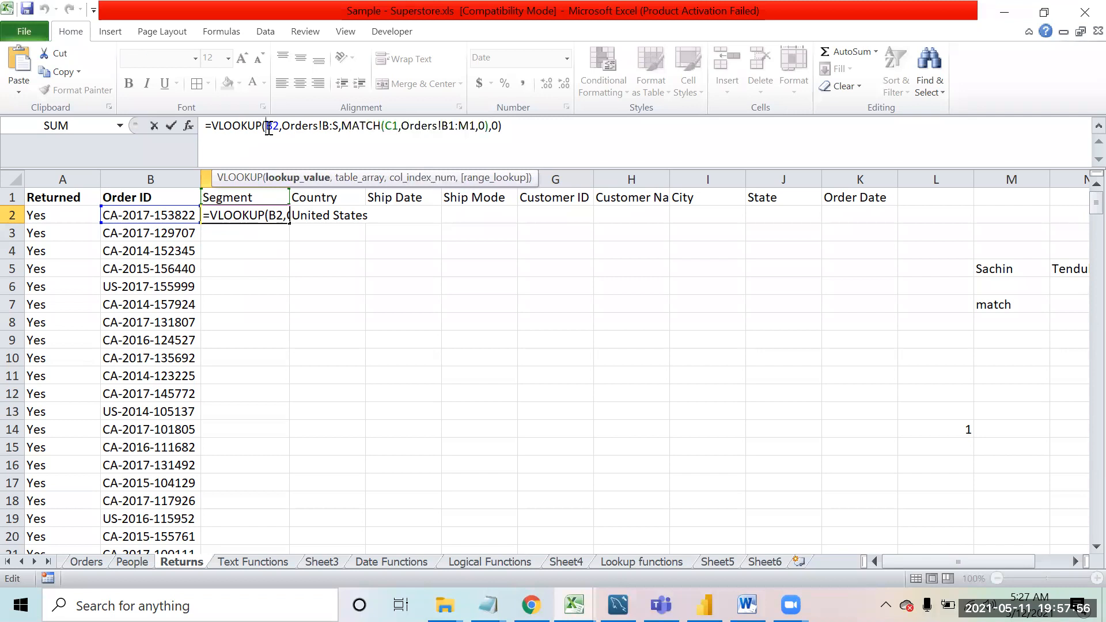
type("$")
left_click_drag(344, 126, 324, 127)
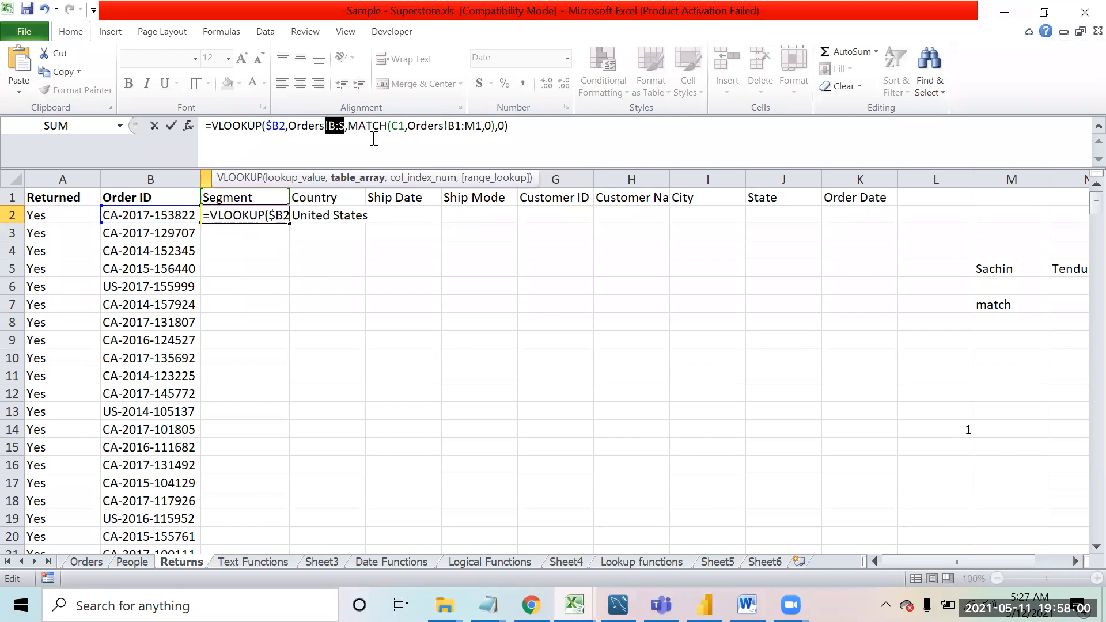
key("shift+Right")
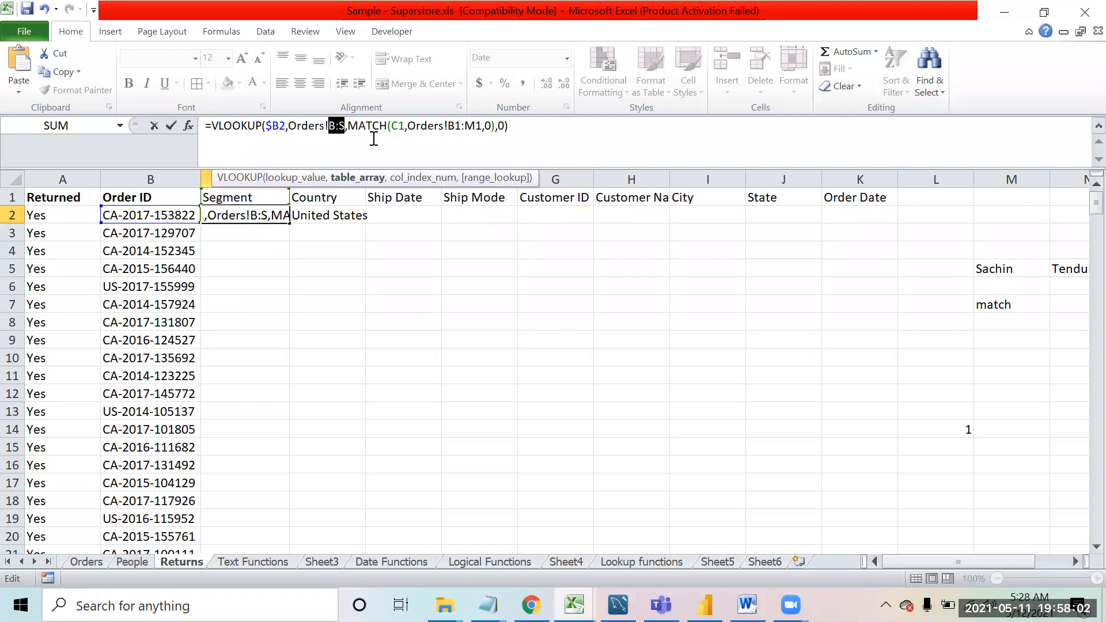
key("F4")
Step: Lock the MATCH lookup value as C$1, make the Orders B1:M1 header range absolute, and complete the C2 formula
left_click(410, 125)
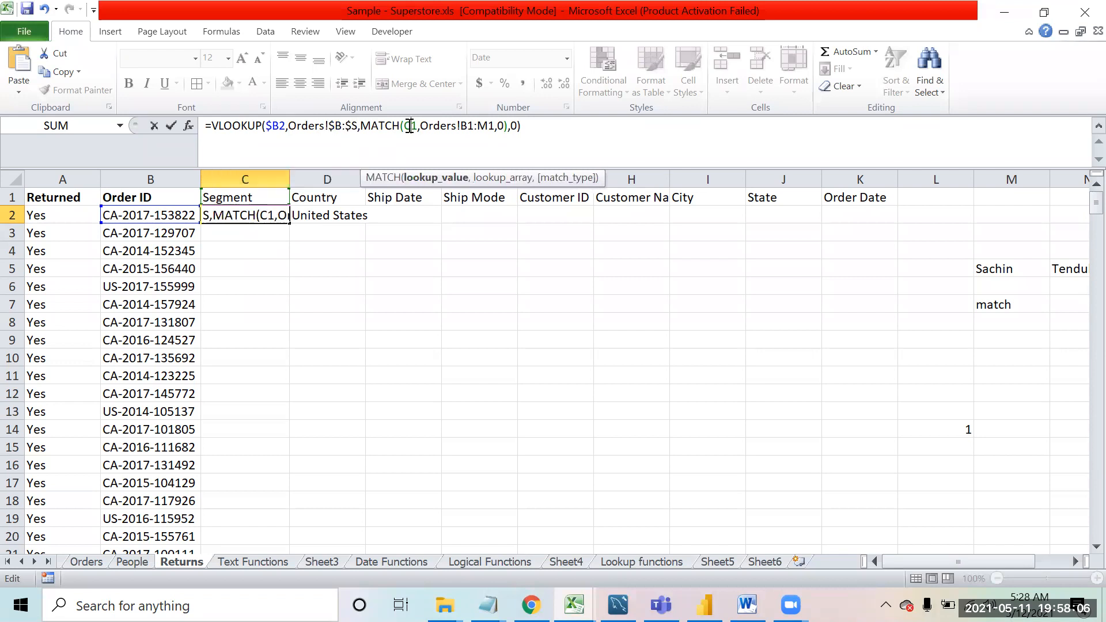
type("$")
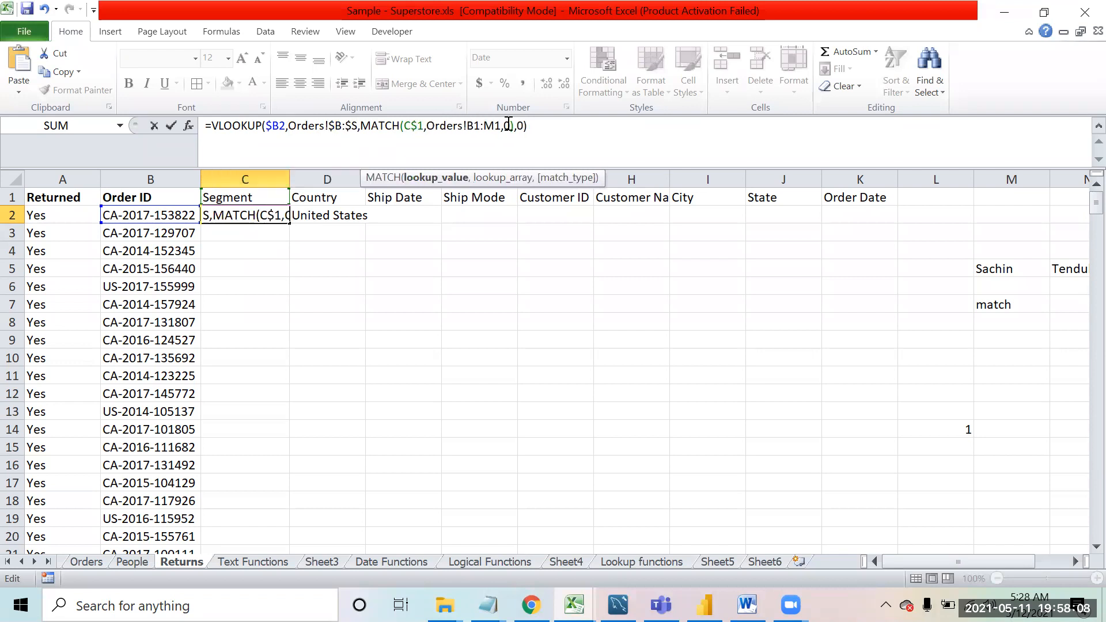
left_click_drag(500, 125, 465, 125)
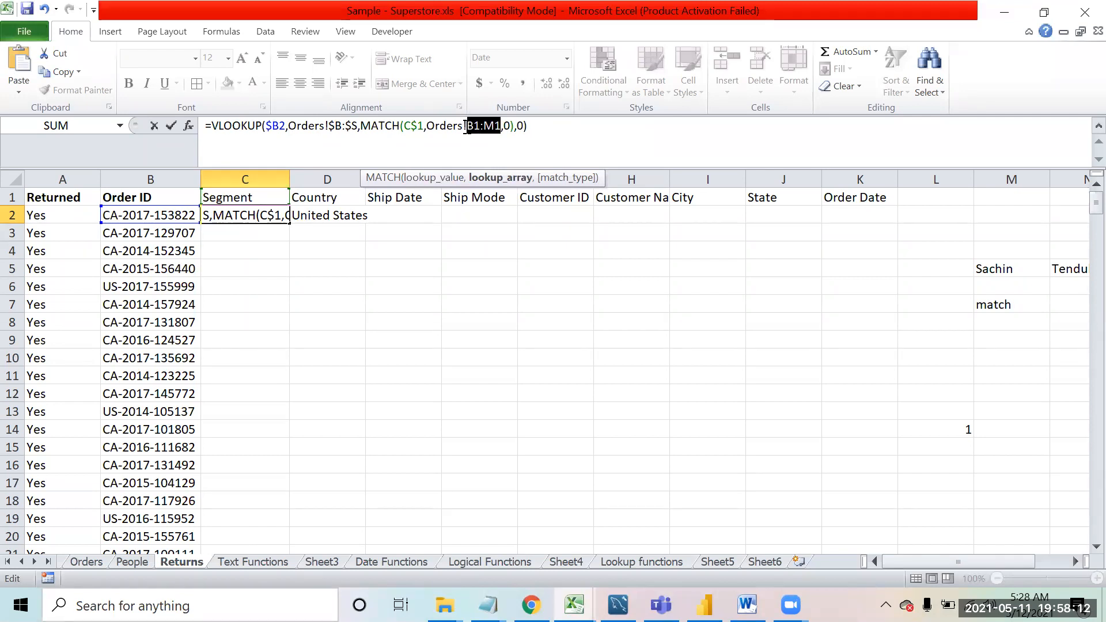
key("F4")
key("Return")
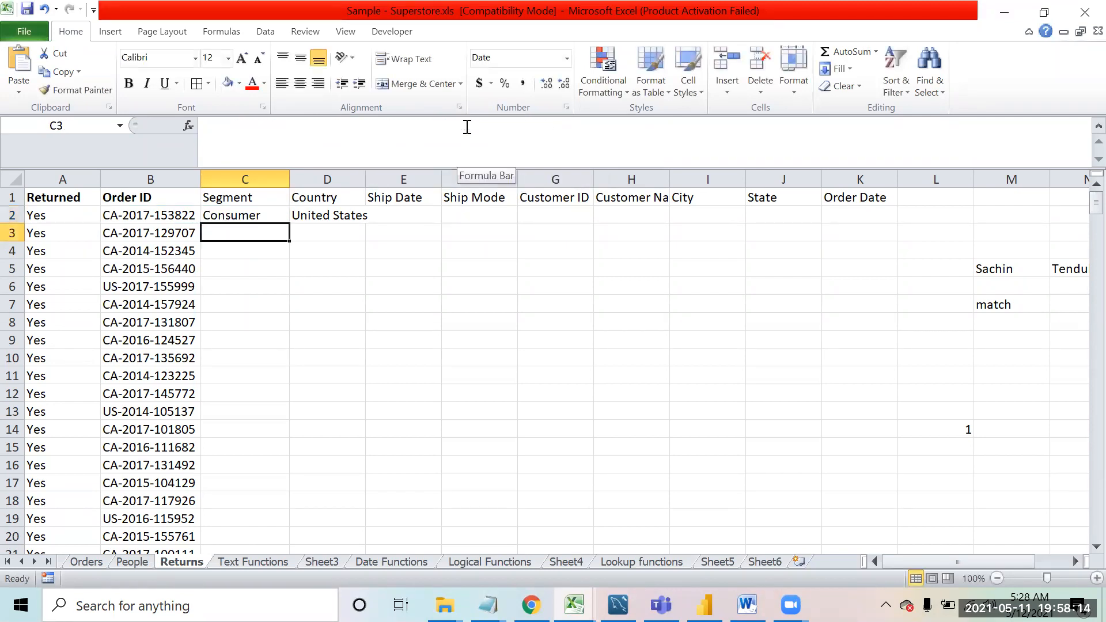
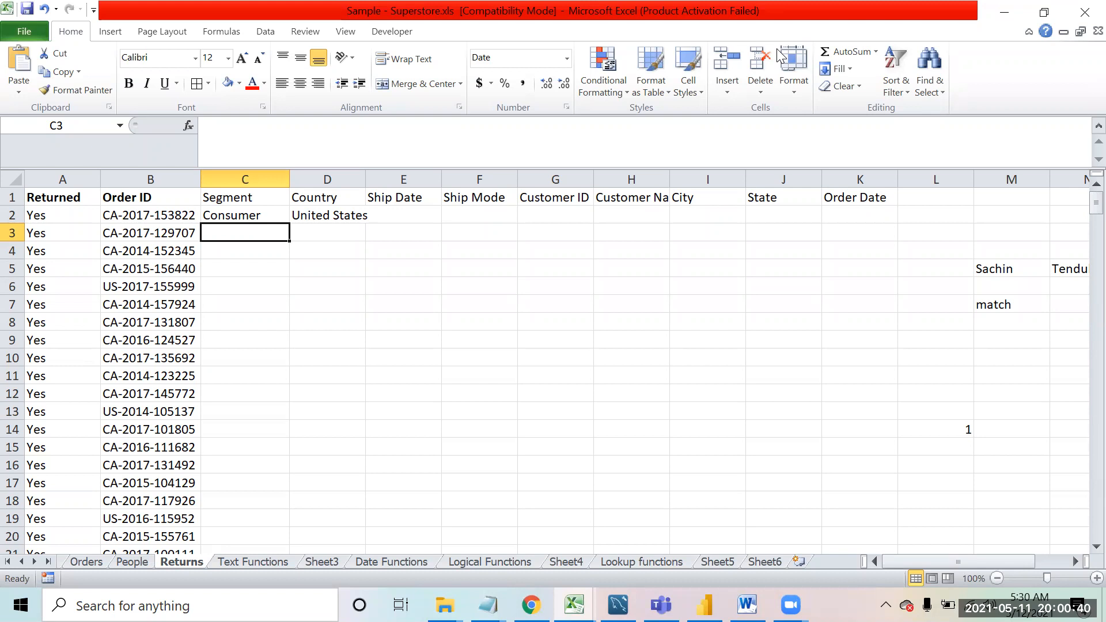
key("Up")
key("Down")
key("Down")
key("Down")
key("Down")
key("Down")
key("Down")
key("Down")
key("Down")
key("Up")
key("Up")
key("Up")
key("Up")
key("Up")
key("Up")
key("Up")
key("Up")
key("Down")
key("Down")
key("Down")
key("Down")
key("Down")
key("Down")
key("Down")
key("Down")
key("Down")
key("Right")
key("Right")
key("Right")
key("Right")
key("Right")
key("Right")
key("Right")
key("Right")
key("Right")
key("Right")
key("Right")
key("Right")
key("Right")
key("Right")
key("Right")
key("Right")
key("Right")
key("Left")
key("Left")
key("Left")
key("Left")
key("Left")
key("Left")
key("Left")
key("Left")
key("Left")
key("Left")
key("Left")
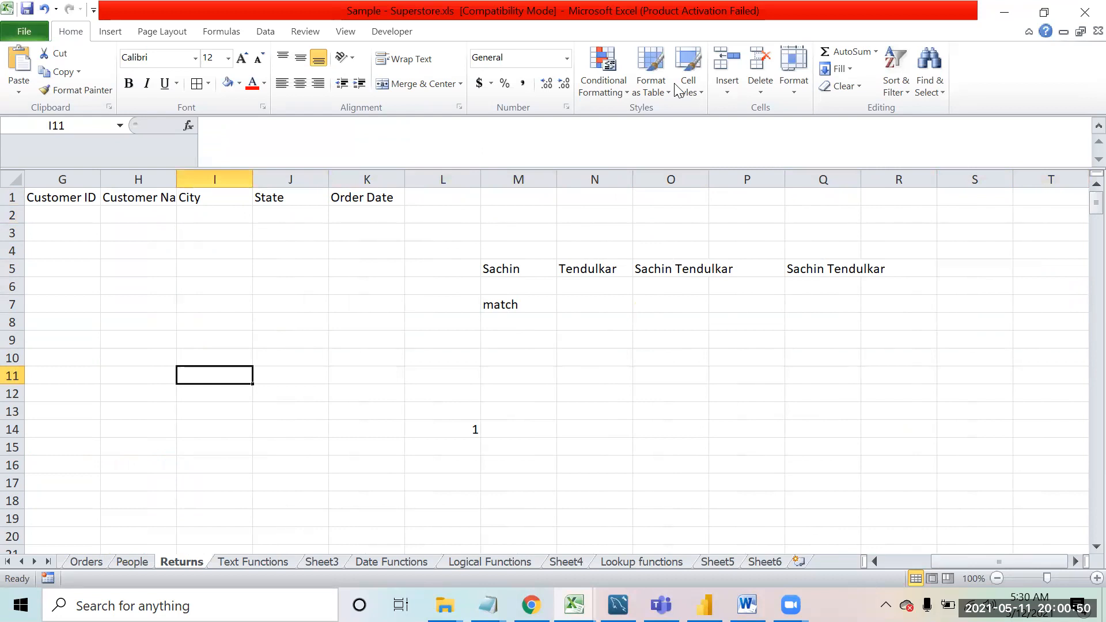
left_click(786, 74)
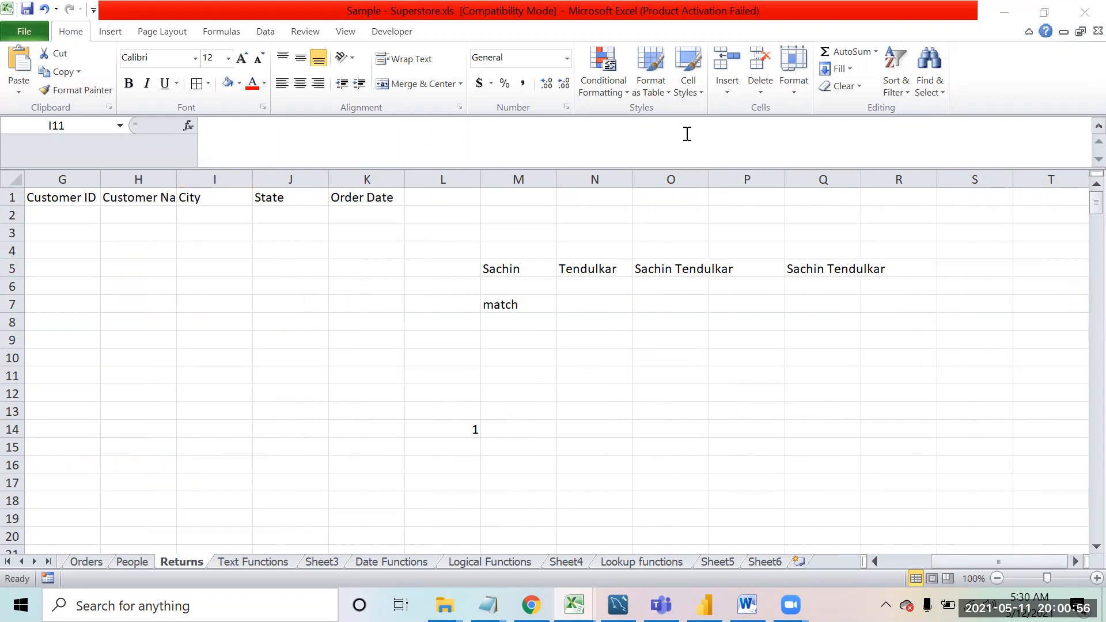
Step: Enter the note "index" in cell M10 of the Returns sheet, below the "match" note
left_click(732, 293)
left_click(525, 344)
key("Down")
key("Down")
key("Down")
key("Up")
key("Up")
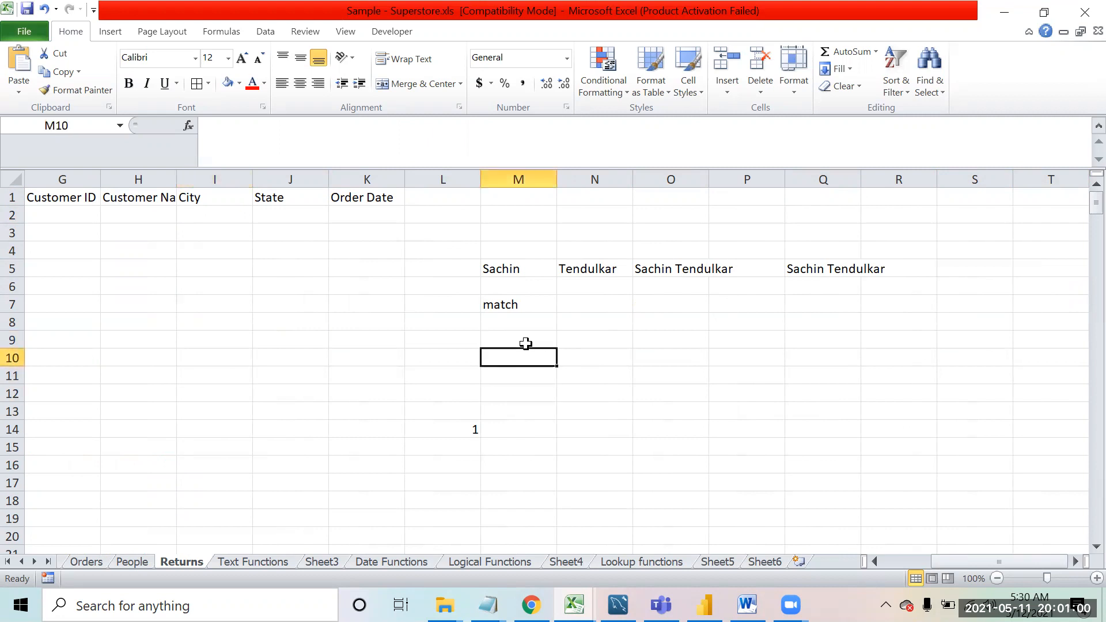
type("index")
key("Return")
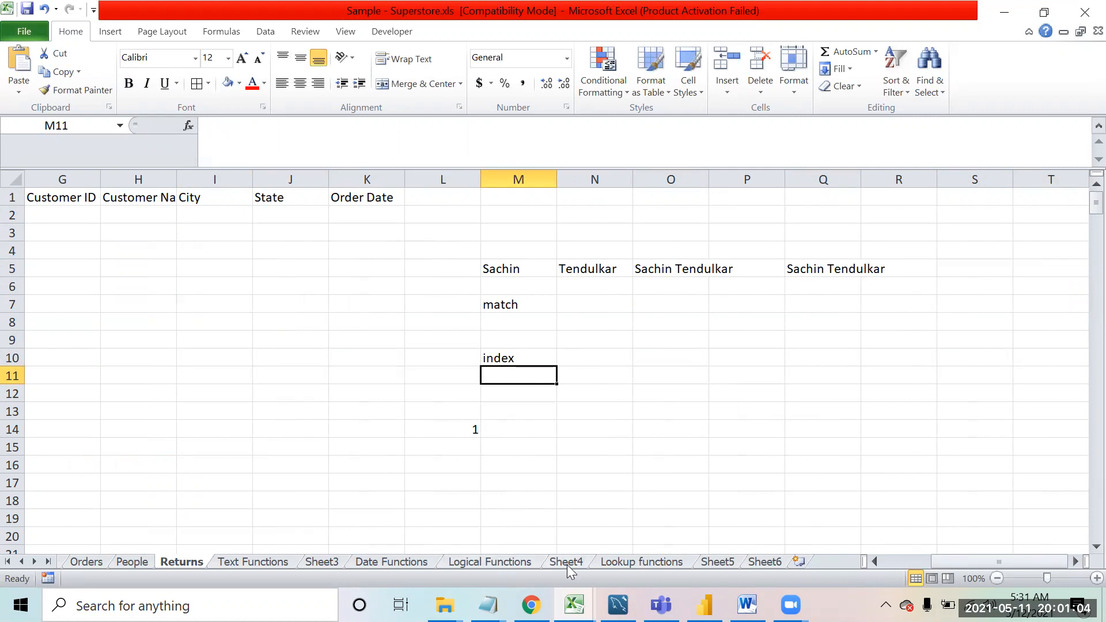
Step: Add a bold "Index" heading in cell A79 of the Lookup functions sheet, below the MATCH examples
left_click(627, 563)
left_click(429, 468)
left_click(429, 474)
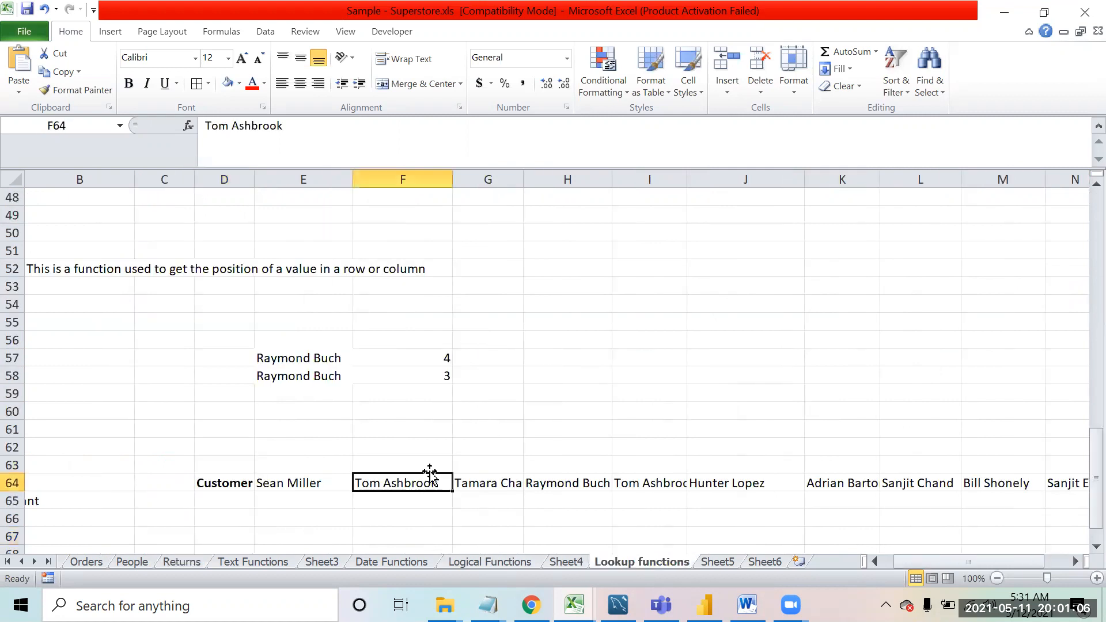
key("Down")
key("Down")
key("Down")
key("Down")
key("Down")
key("Down")
key("Down")
key("Down")
key("Down")
key("Down")
key("Down")
key("Down")
key("Down")
key("Down")
key("Down")
key("Down")
key("Down")
key("Down")
key("Down")
key("Down")
key("Left")
key("Left")
key("Left")
key("Left")
key("Left")
key("ctrl+Up")
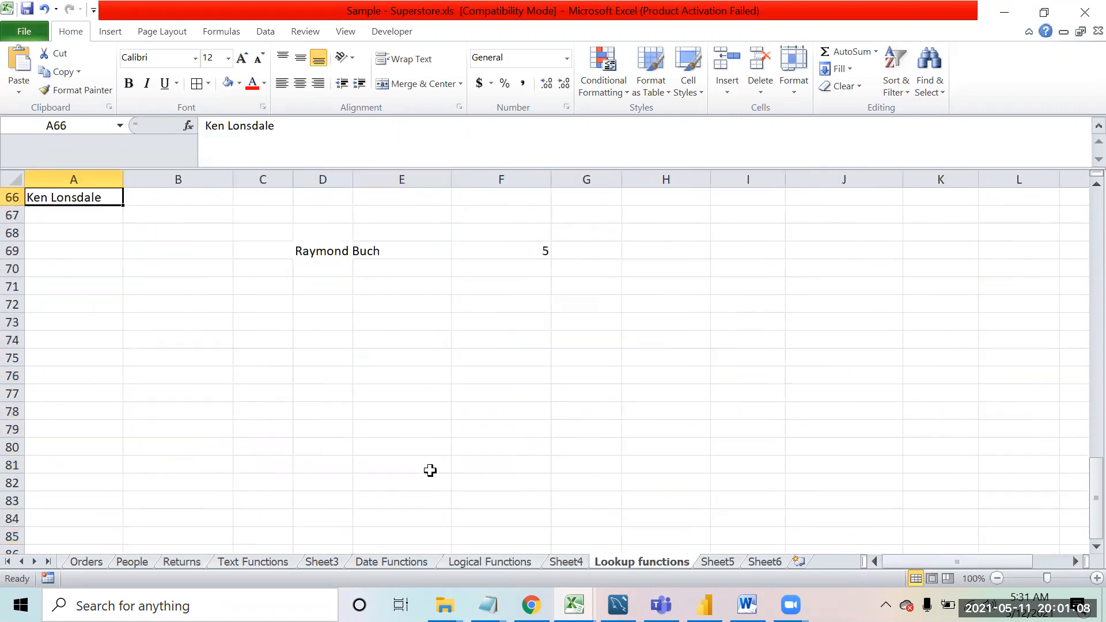
key("Up")
key("Down")
key("Down")
key("Down")
key("Down")
key("Down")
key("Down")
key("Down")
key("Down")
key("Down")
key("Down")
key("Down")
key("Down")
key("Down")
key("Down")
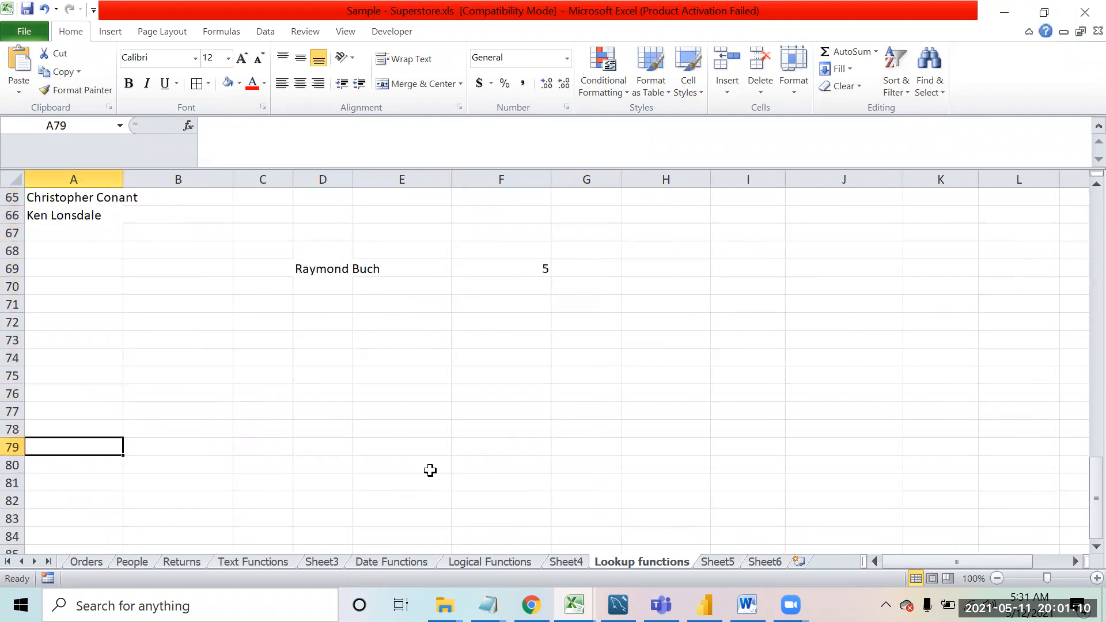
type("Index")
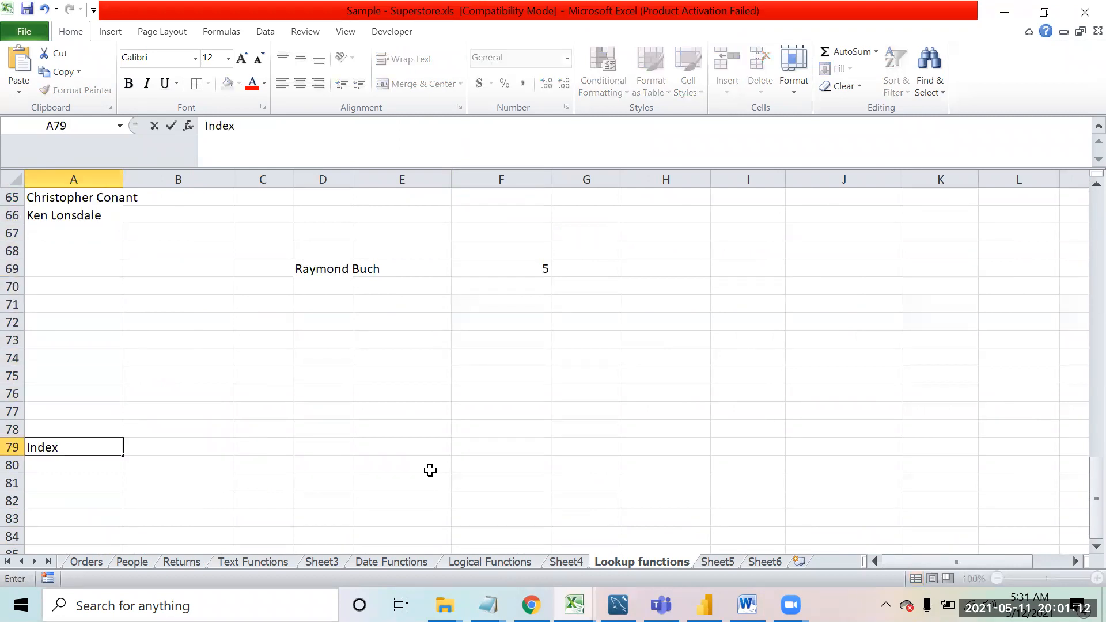
key("Return")
key("Up")
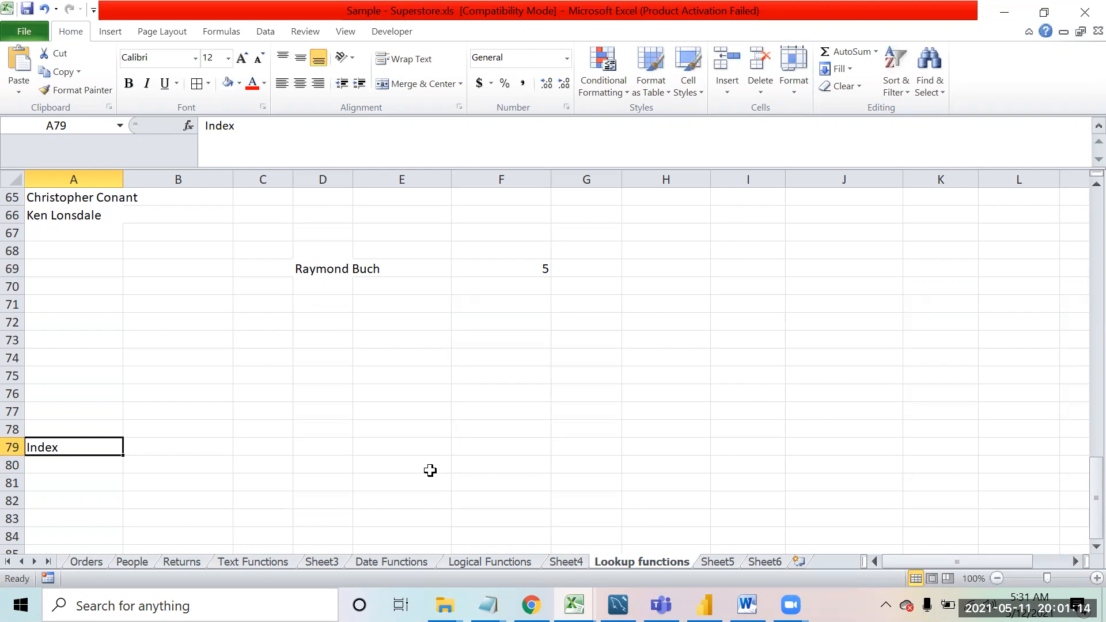
key("ctrl+b")
Step: Enter the description "It give the value at intersection of row and column" in B79, beside the Index heading
key("Tab")
type("It")
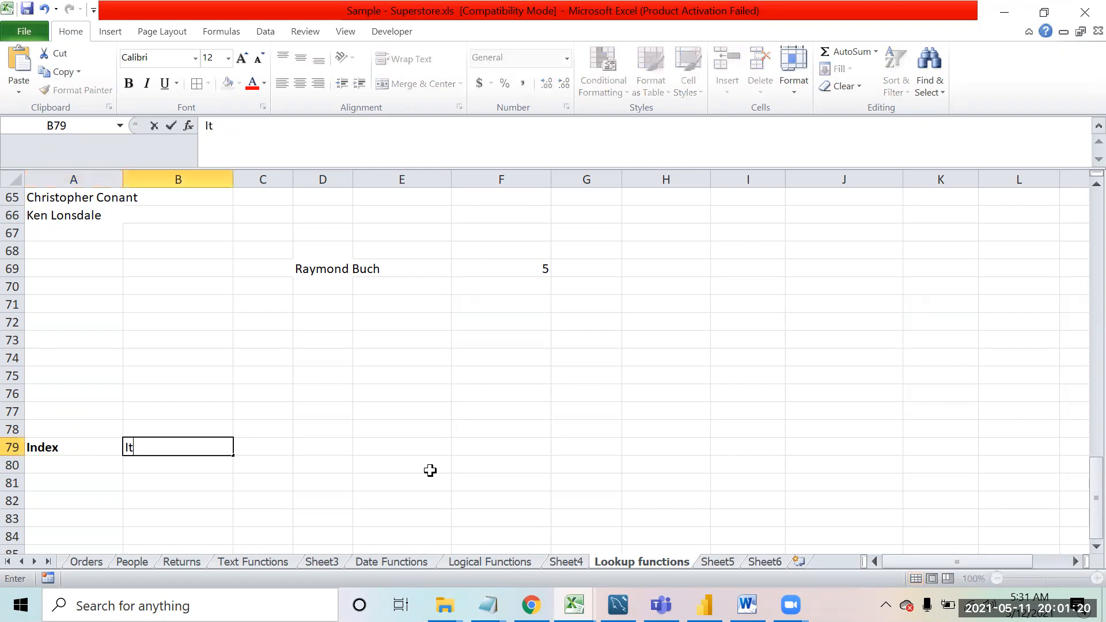
type(" give the value at")
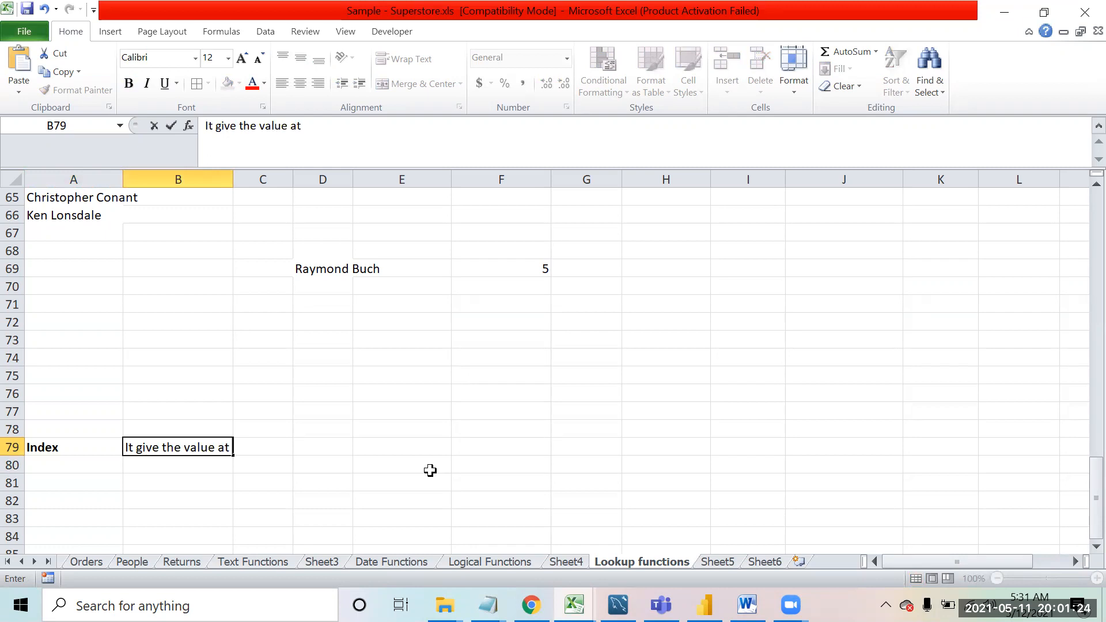
type(" intersectio")
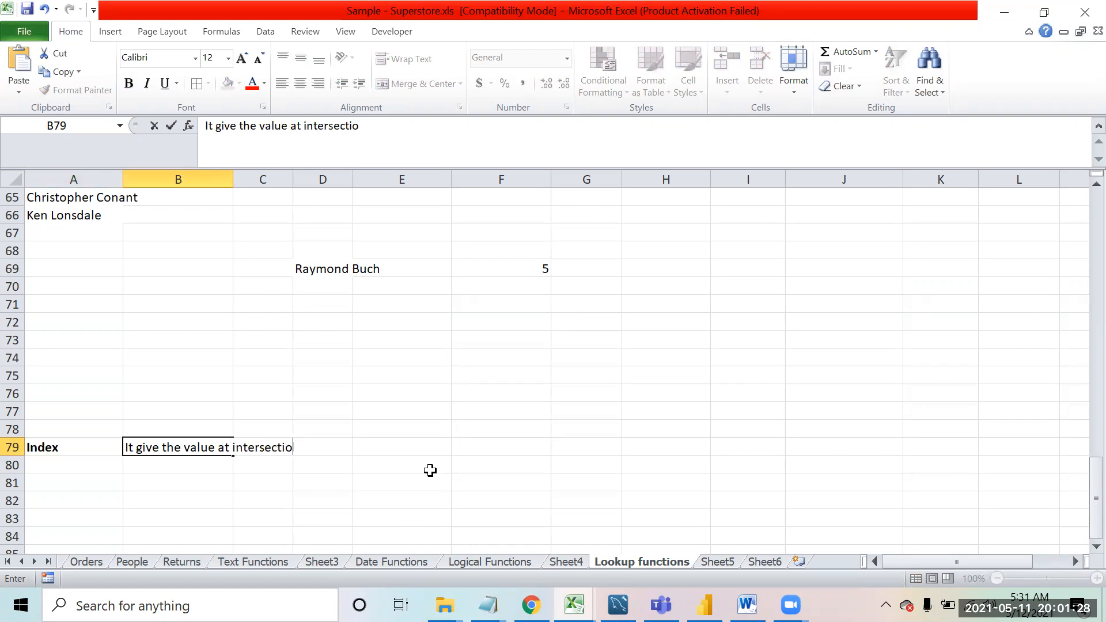
type("n of row and column")
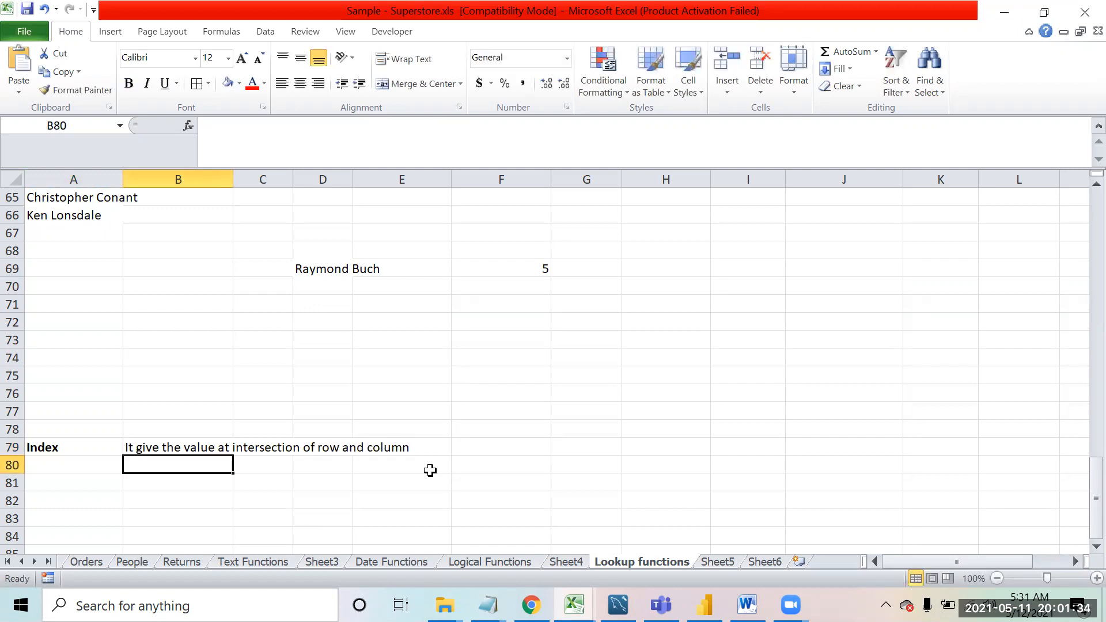
key("Down")
key("Down")
key("Down")
key("Down")
key("Down")
key("Down")
key("Down")
key("Down")
key("Down")
key("Down")
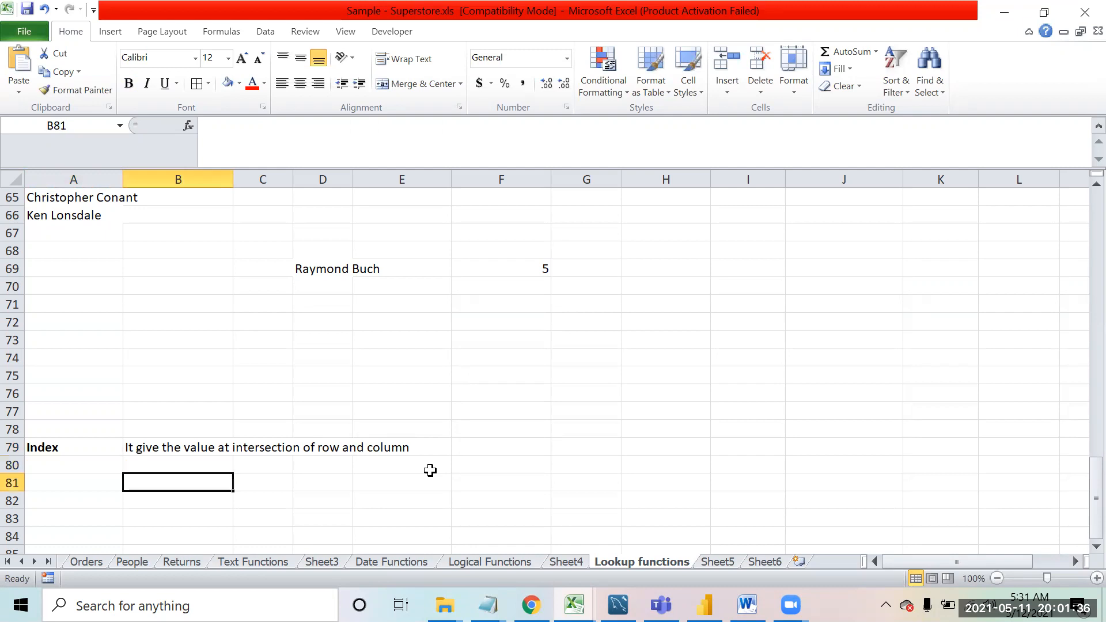
key("Up")
key("Up")
key("Up")
key("Up")
key("Up")
key("Up")
key("Up")
key("Up")
key("Up")
key("Up")
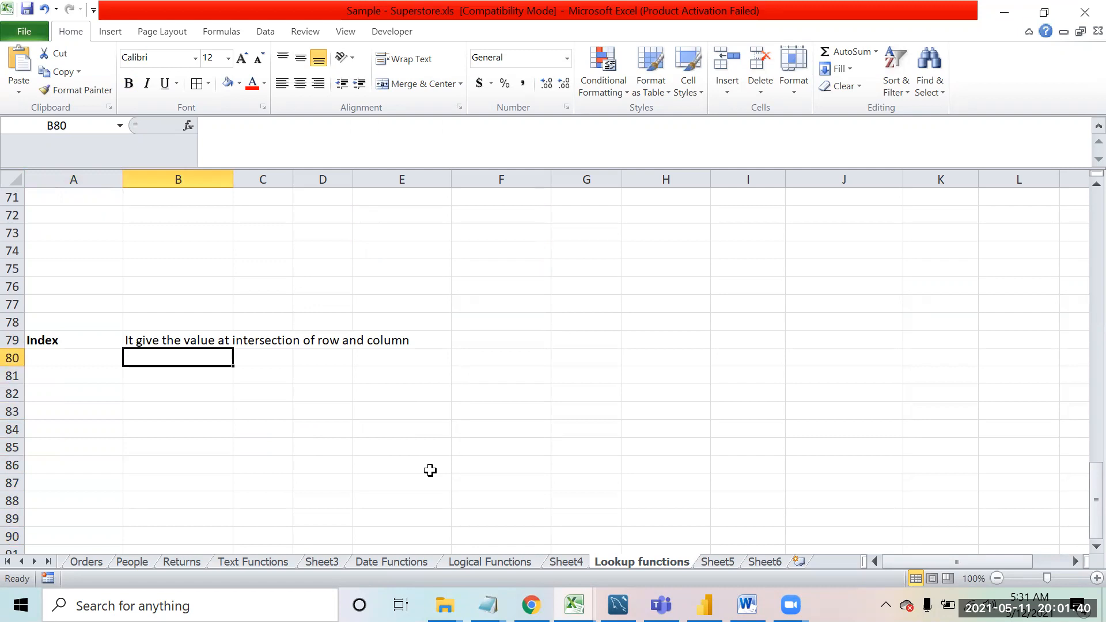
key("Down")
key("Down")
key("Down")
key("Down")
key("Down")
key("Down")
key("Up")
key("Up")
key("Up")
key("Up")
key("Up")
key("Right")
key("Down")
key("Down")
key("Left")
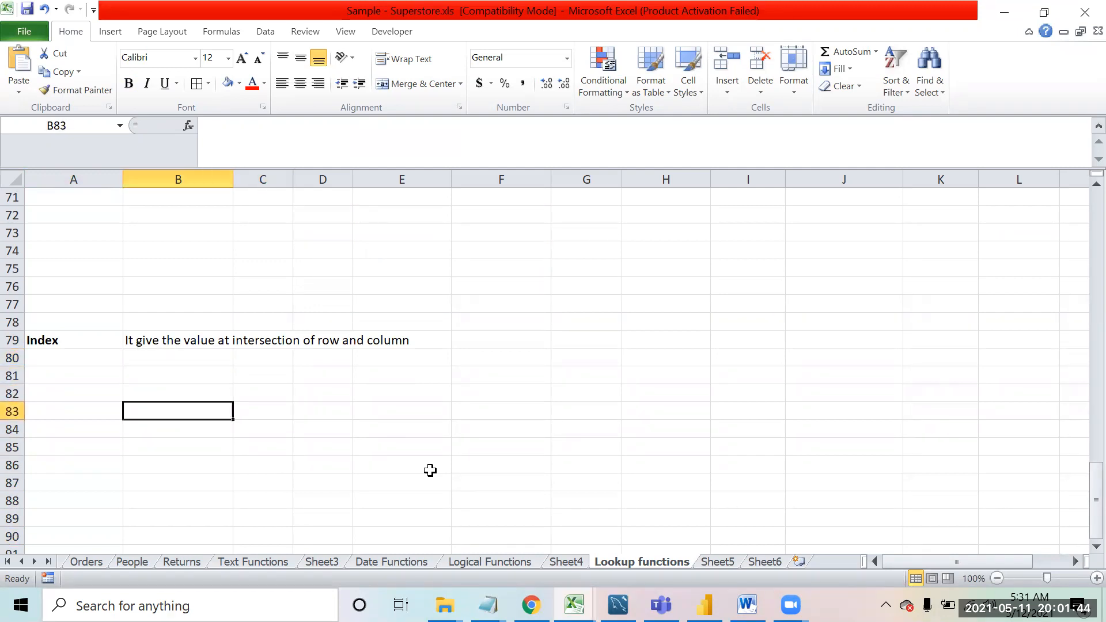
Step: Enter the numbers 1, 2, 3, 4 and 4 down cells B84 to B88
key("Down")
type("1 2 3 4 4")
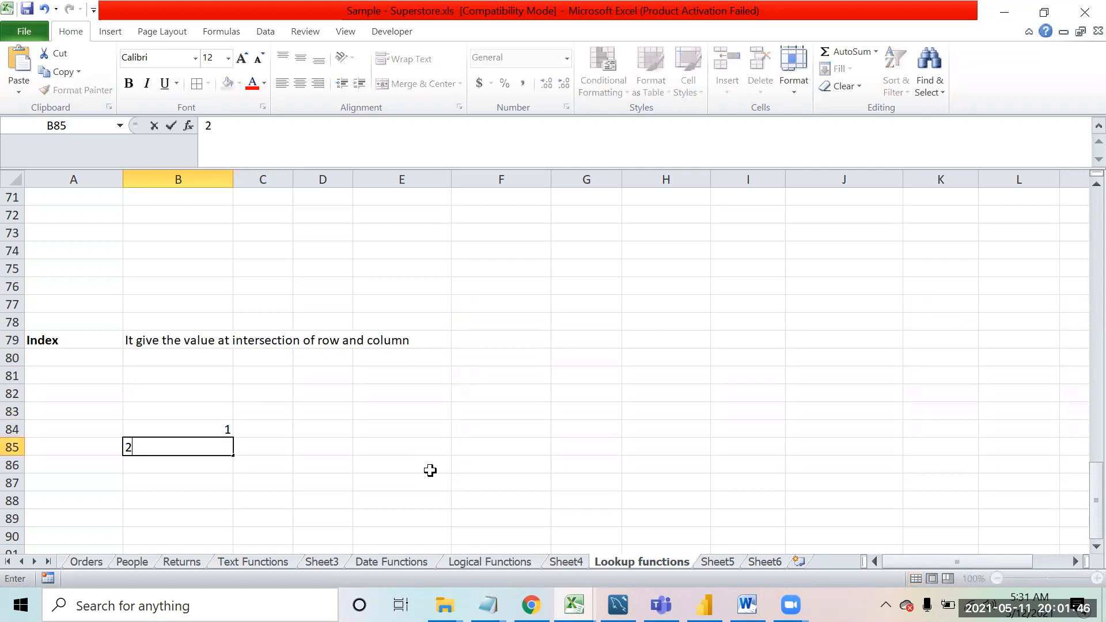
key("Up")
key("Up")
key("Up")
key("Up")
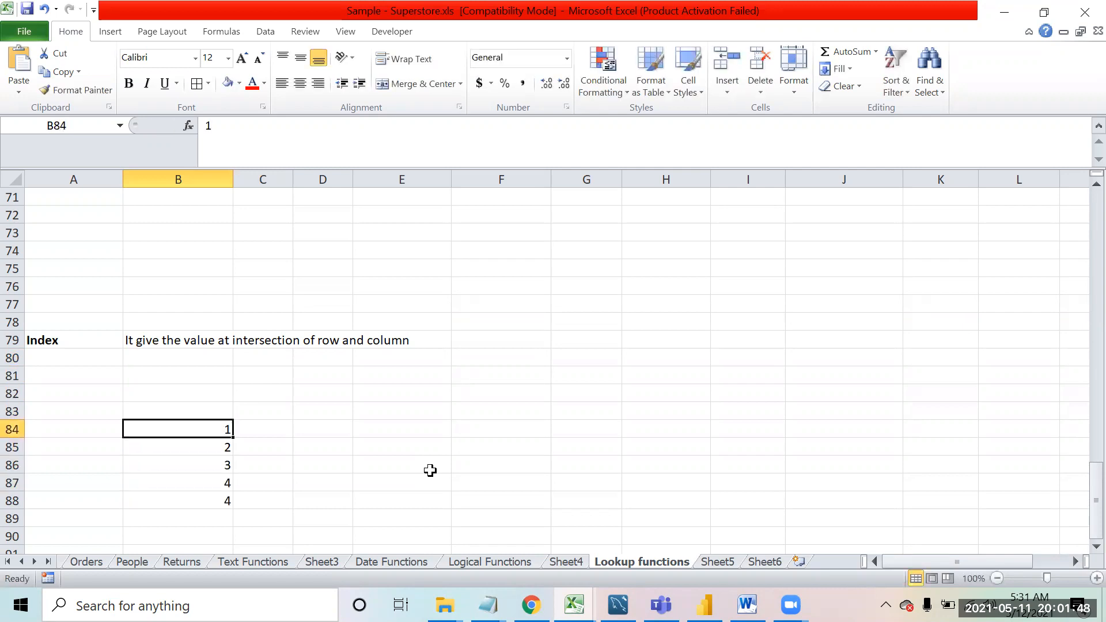
Step: Enter =RANDBETWEEN(1,25) in B84 and fill the formula down through B88
type("=rand")
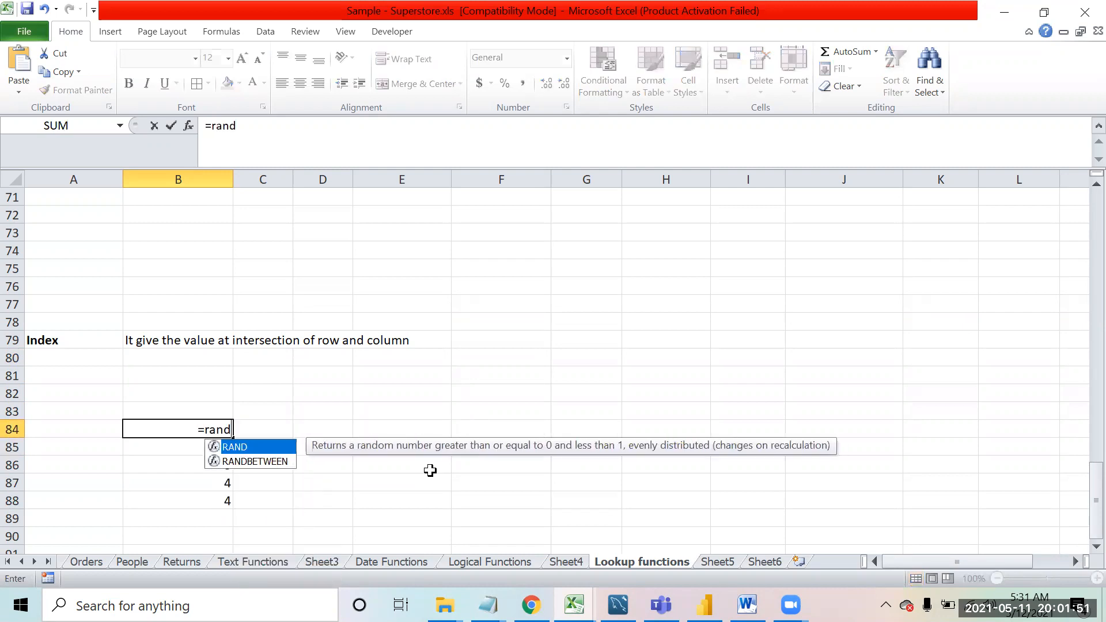
key("Down")
key("Tab")
type("1")
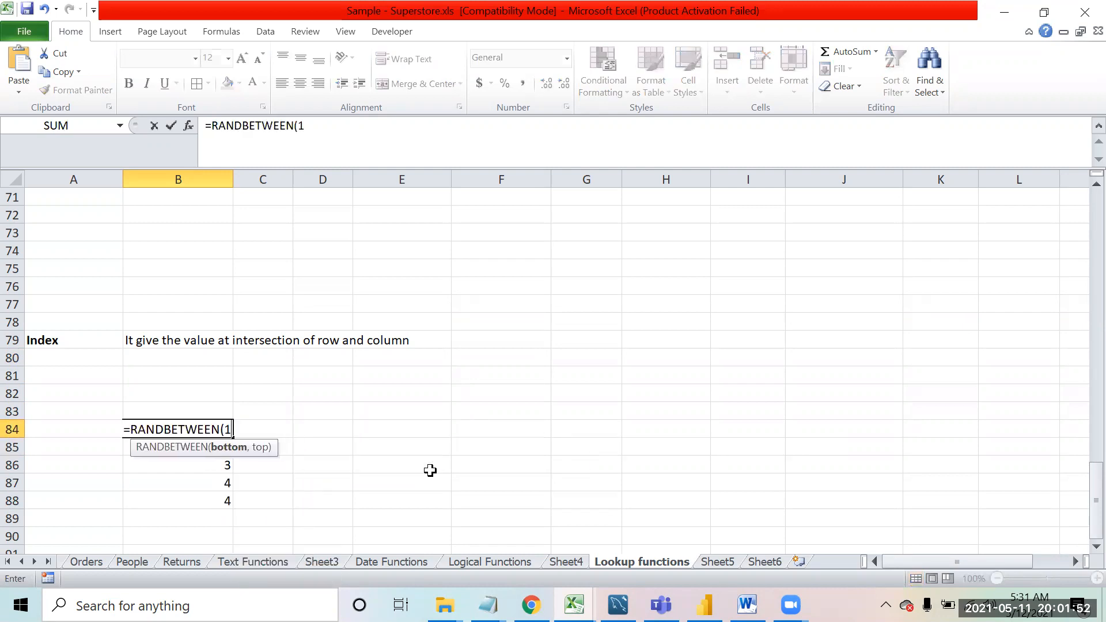
type(",25)")
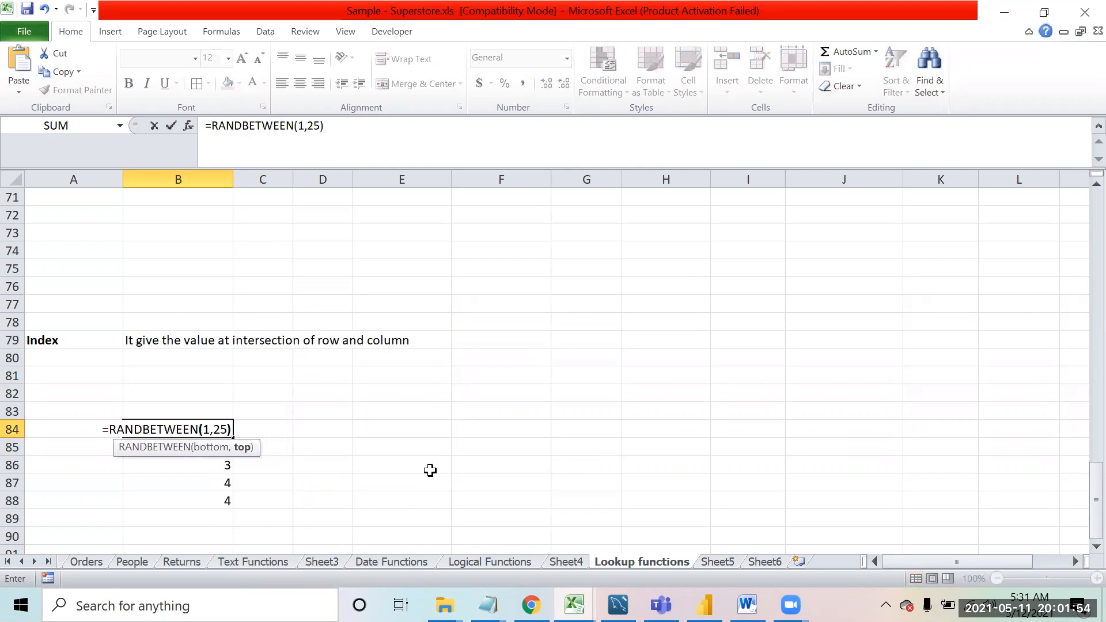
key("ctrl+Return")
key("shift+Down")
key("shift+Down")
key("shift+Down")
key("shift+Down")
key("ctrl+d")
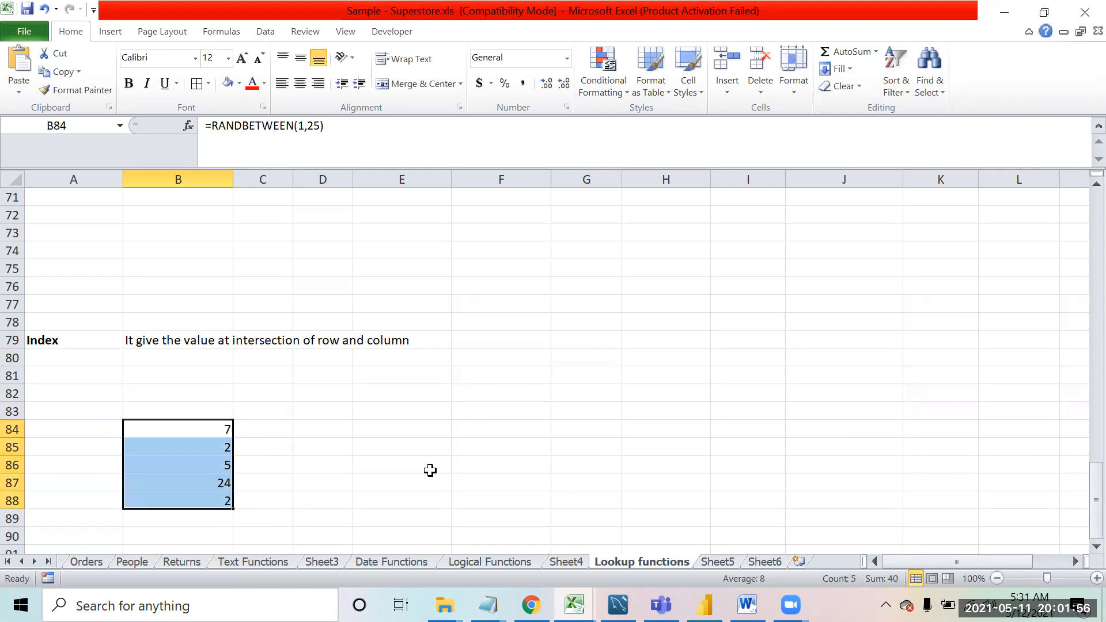
Step: Fill the random-number formulas across to column E and convert the block B84:E88 to static values
key("shift+Right")
key("shift+Right")
key("shift+Right")
key("ctrl+r")
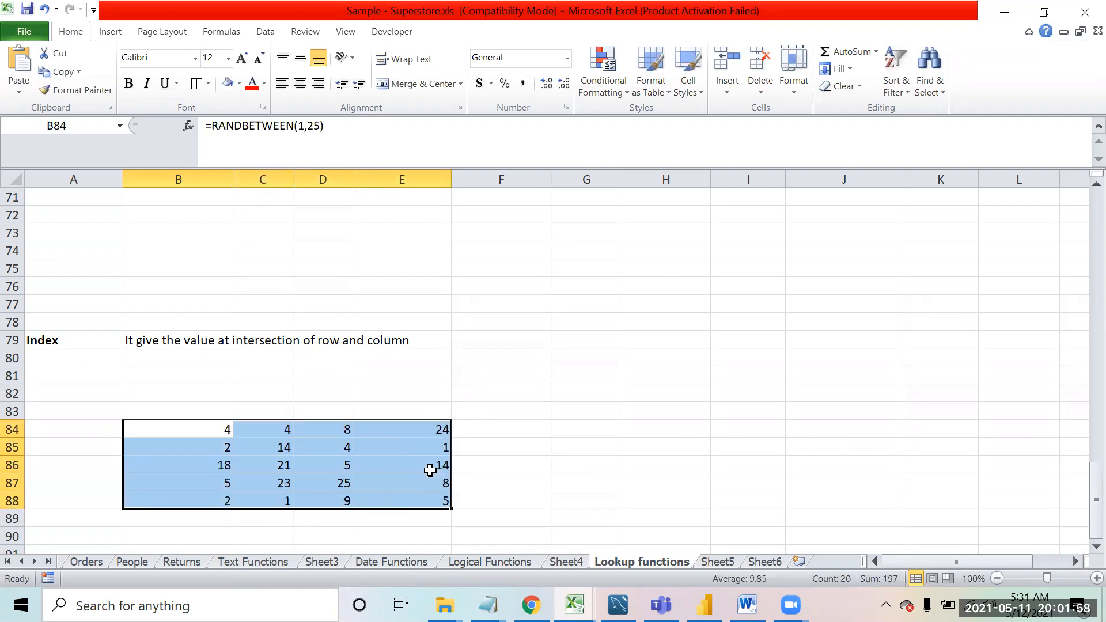
key("ctrl+c")
key("ctrl+alt+v")
key("v")
key("Return")
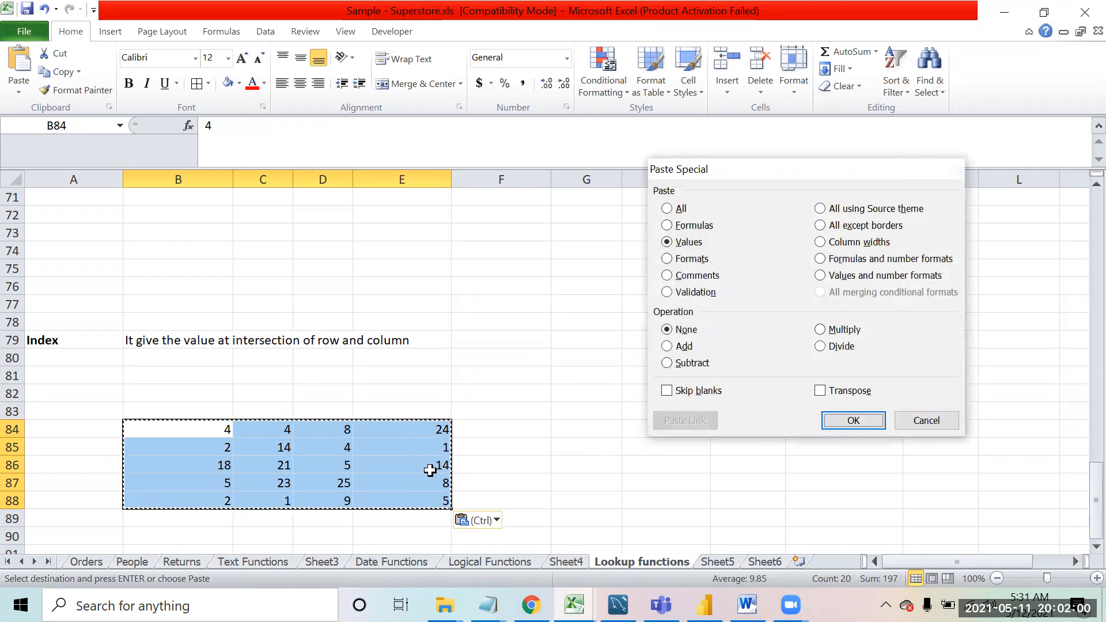
key("Escape")
Step: Count the rows and columns of the number block B84:E88
key("Left")
key("Down")
key("Down")
key("Down")
key("Down")
key("Up")
key("Up")
key("Up")
key("Up")
key("Right")
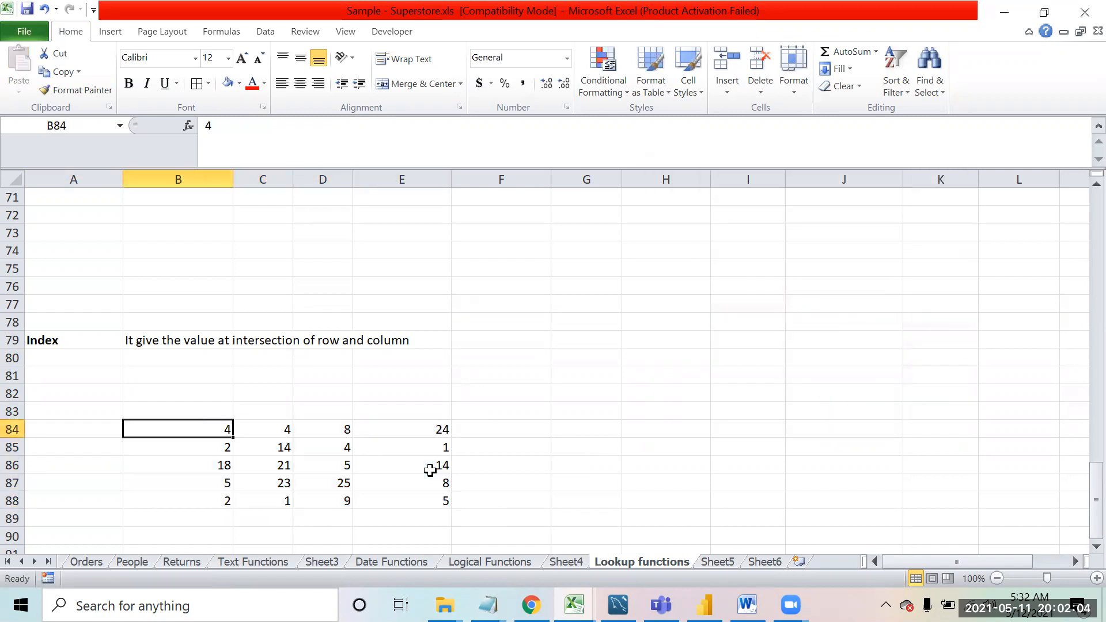
key("shift+Down")
key("shift+Down")
key("shift+Down")
key("shift+Down")
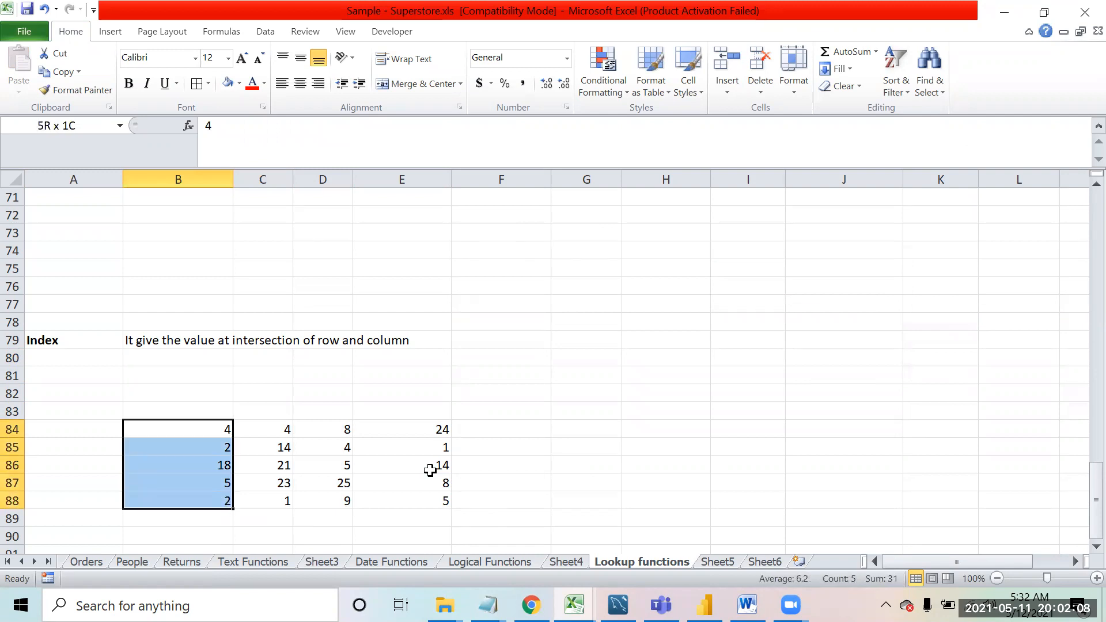
key("shift+Right")
key("shift+Right")
key("shift+Right")
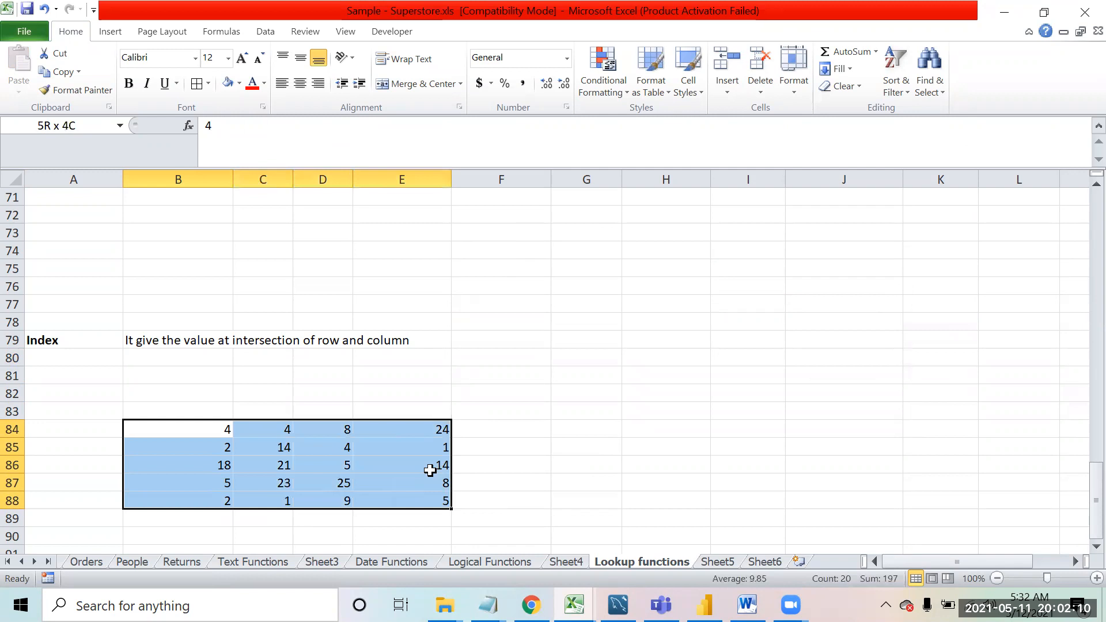
key("Left")
key("Right")
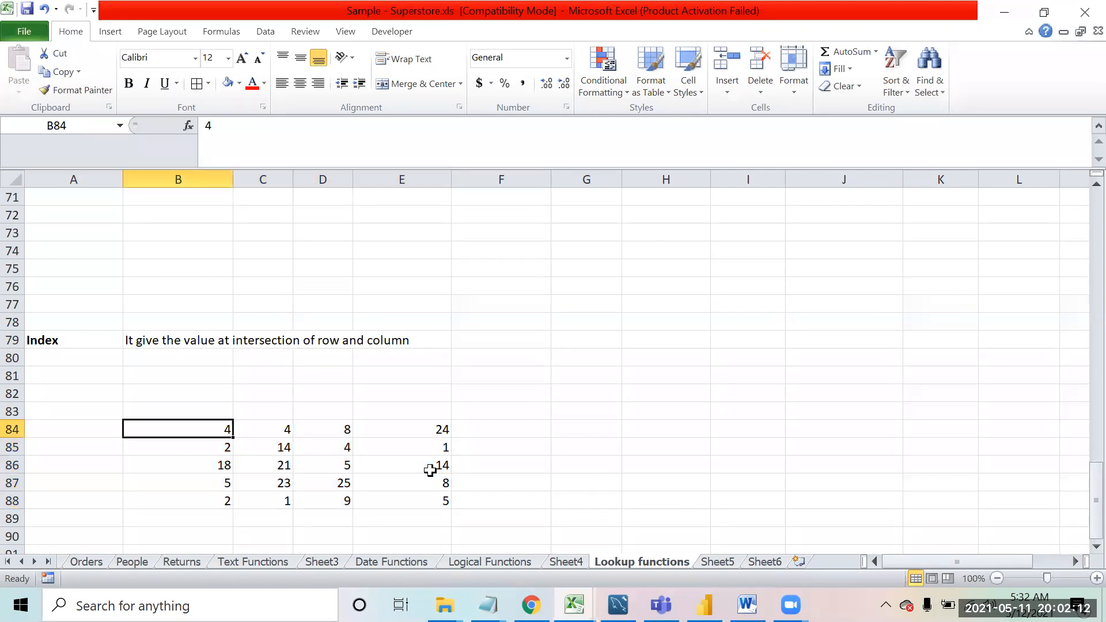
key("shift+Down")
key("shift+Down")
key("shift+Down")
key("shift+Down")
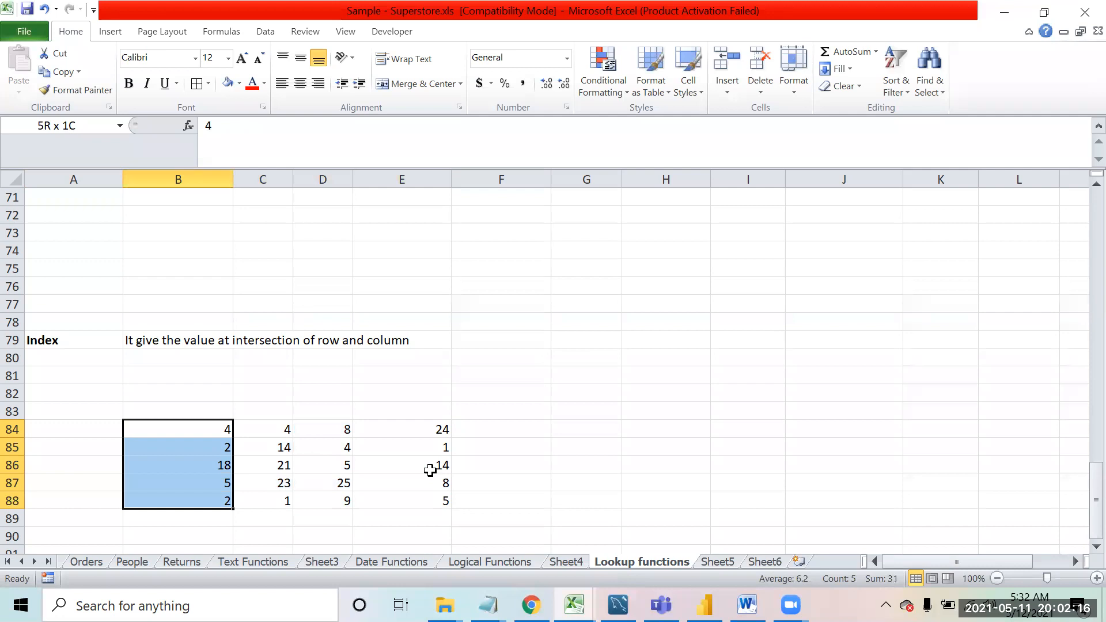
key("shift+Right")
key("shift+Right")
key("shift+Right")
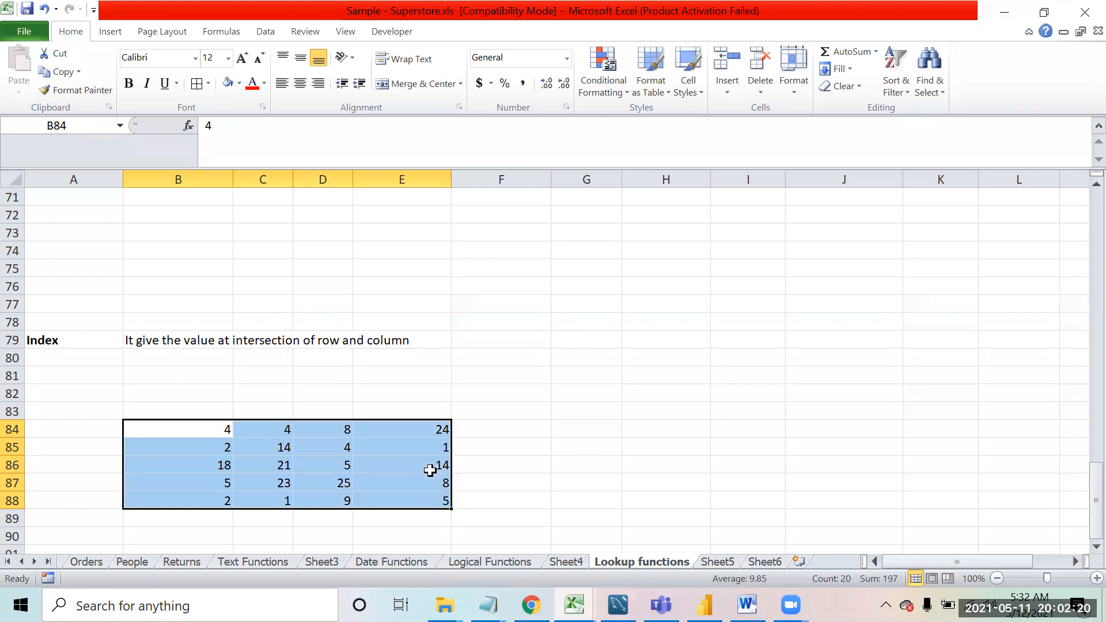
Step: Add a bold "5 rows and 4 columns" label in B82, above the number block
key("Up")
key("Up")
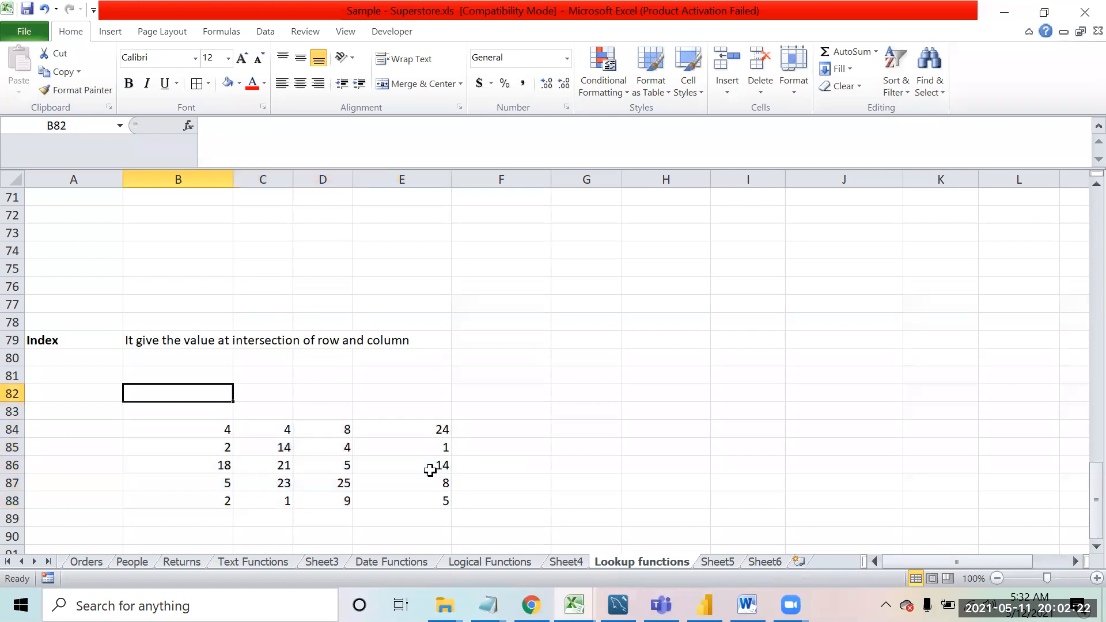
type("5 rows and 4 colm=")
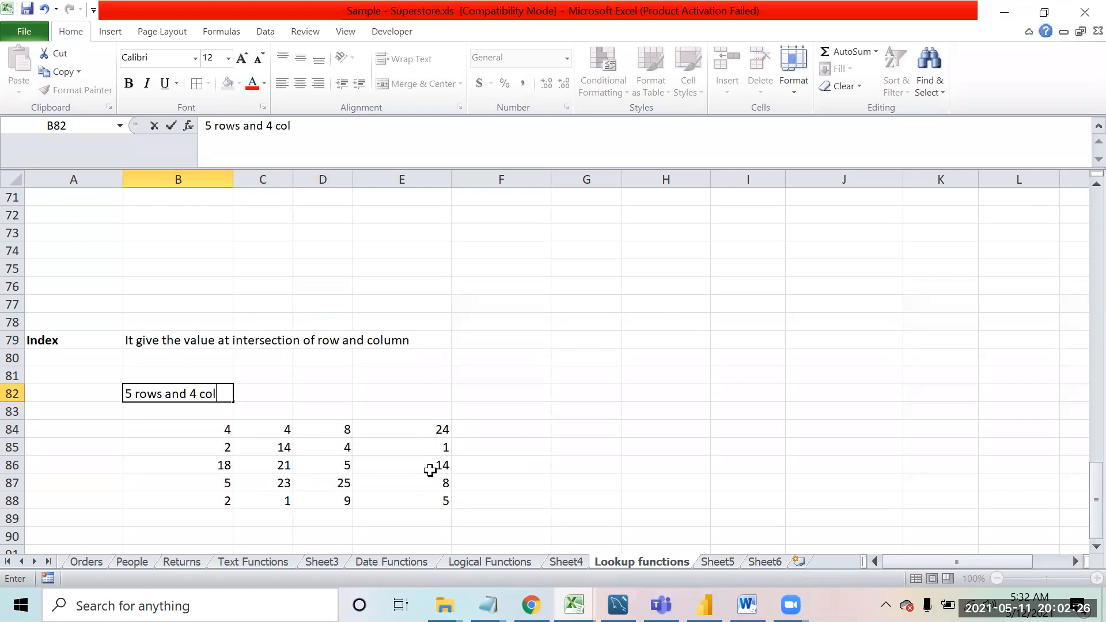
key("BackSpace")
key("BackSpace")
type("umns")
key("Return")
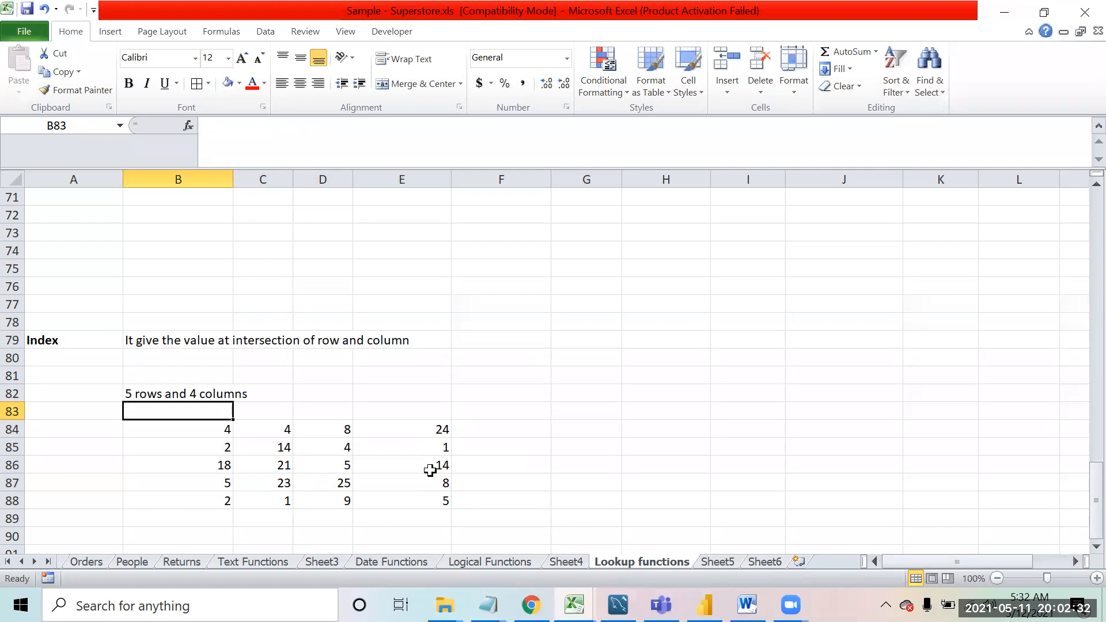
key("Up")
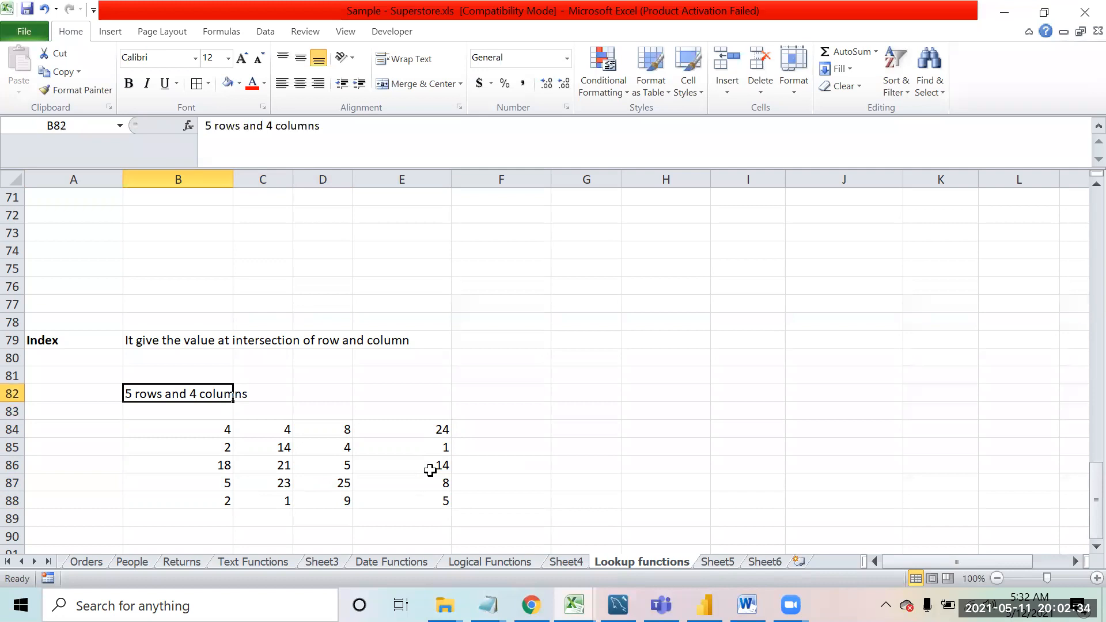
key("ctrl+b")
Step: Enter the task text "Value in 3 row and 2 col" in E82 and go to the matching cell C86
key("Right")
key("Down")
key("Down")
key("Down")
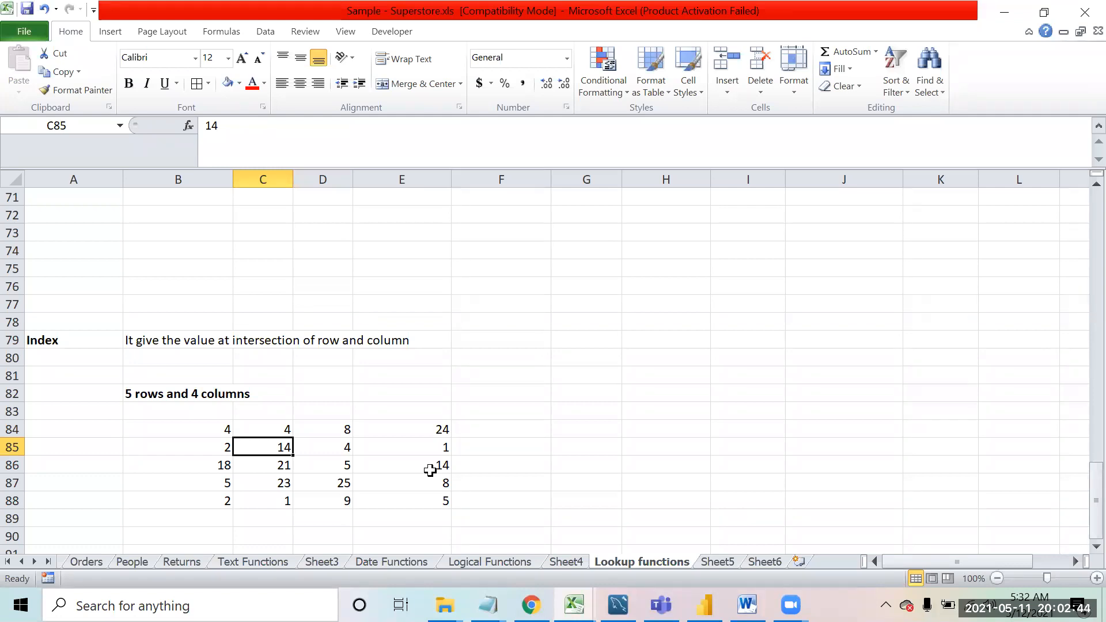
key("Up")
key("Up")
key("Up")
key("Right")
key("Right")
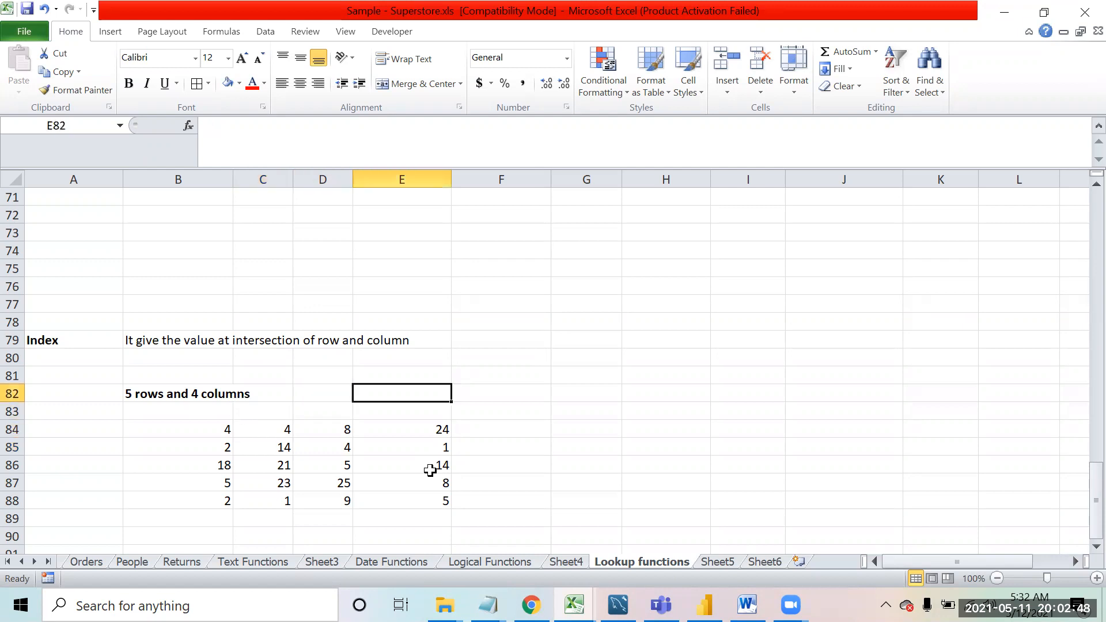
type("Values")
key("BackSpace")
type("in 3 row and 2 col")
key("Return")
key("Down")
key("Down")
key("Left")
key("Left")
key("Down")
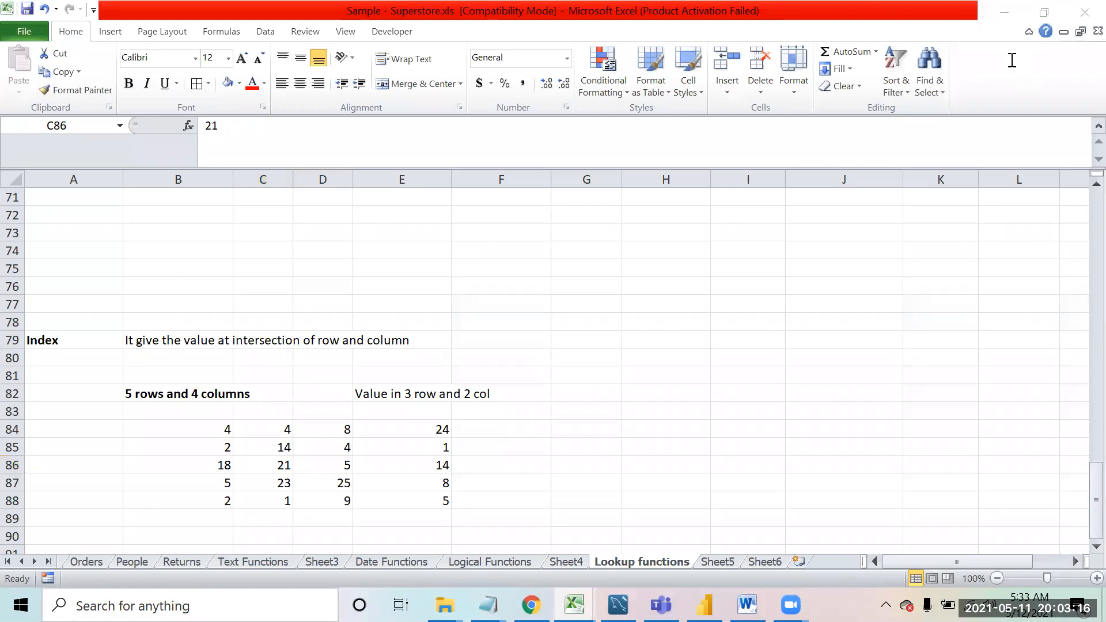
Step: Enter =INDEX(B84:E88,3,2) in G85 to return the value at row 3, column 2 of the number block
left_click(584, 446)
type("=ind")
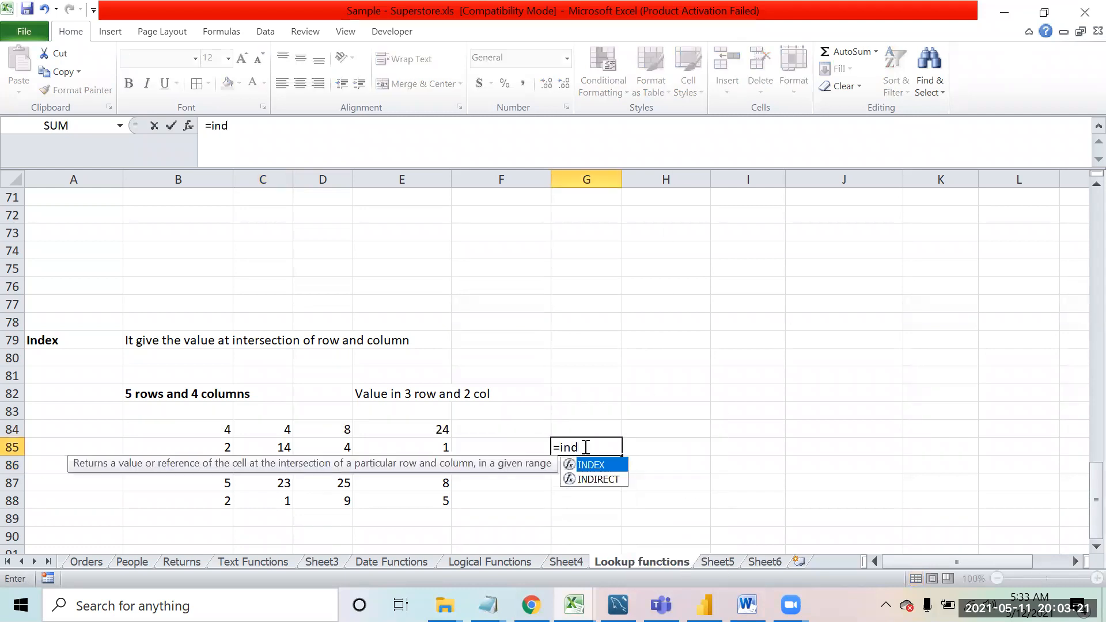
key("Tab")
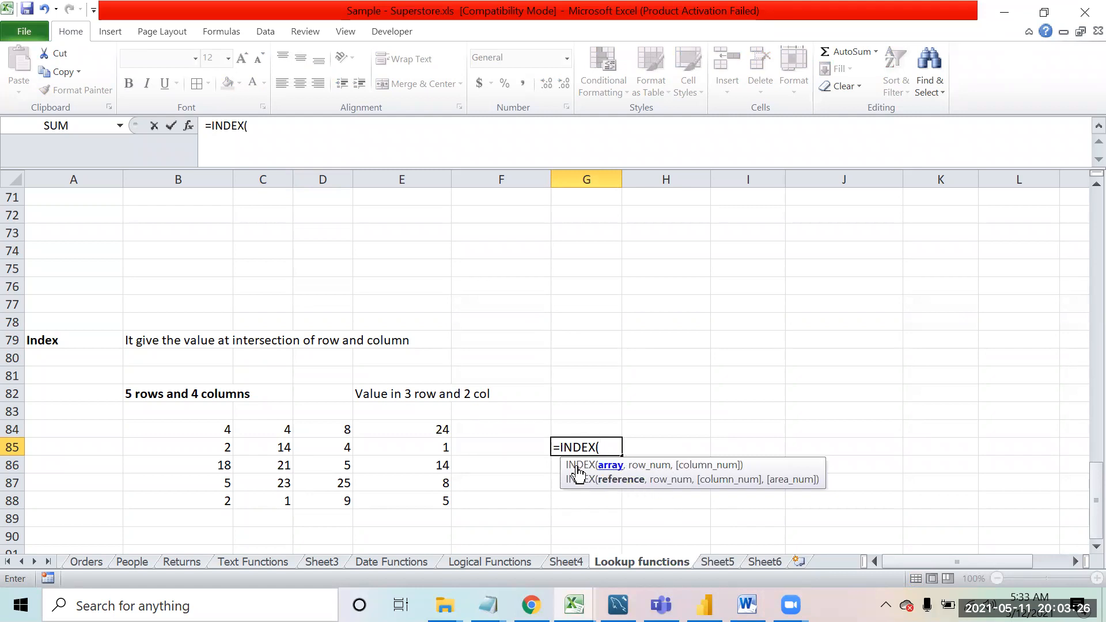
left_click_drag(200, 427, 417, 509)
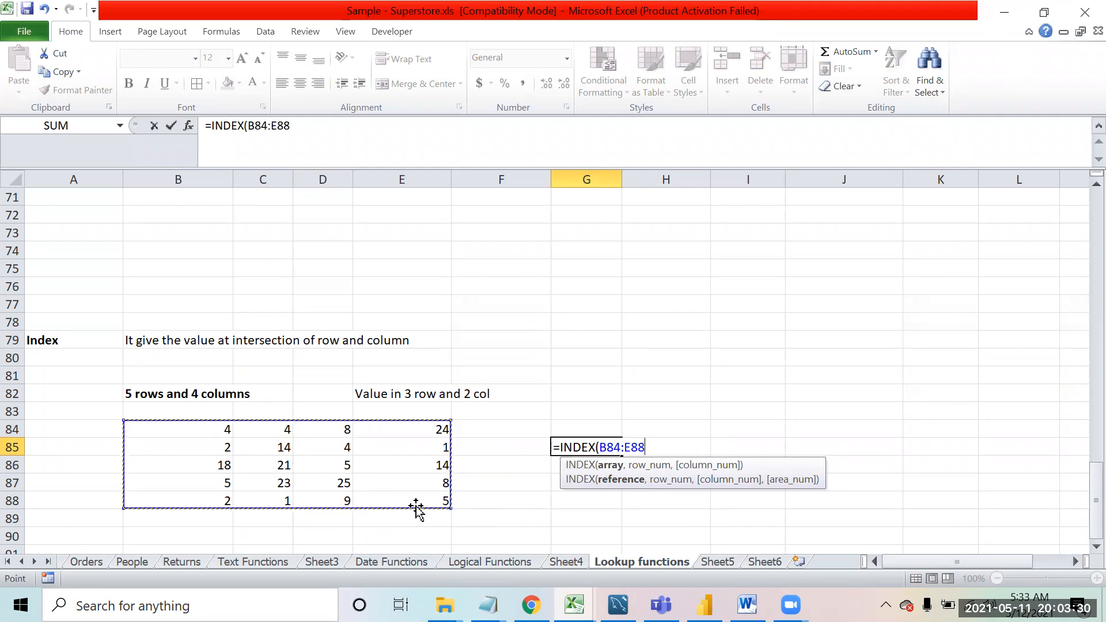
type(",")
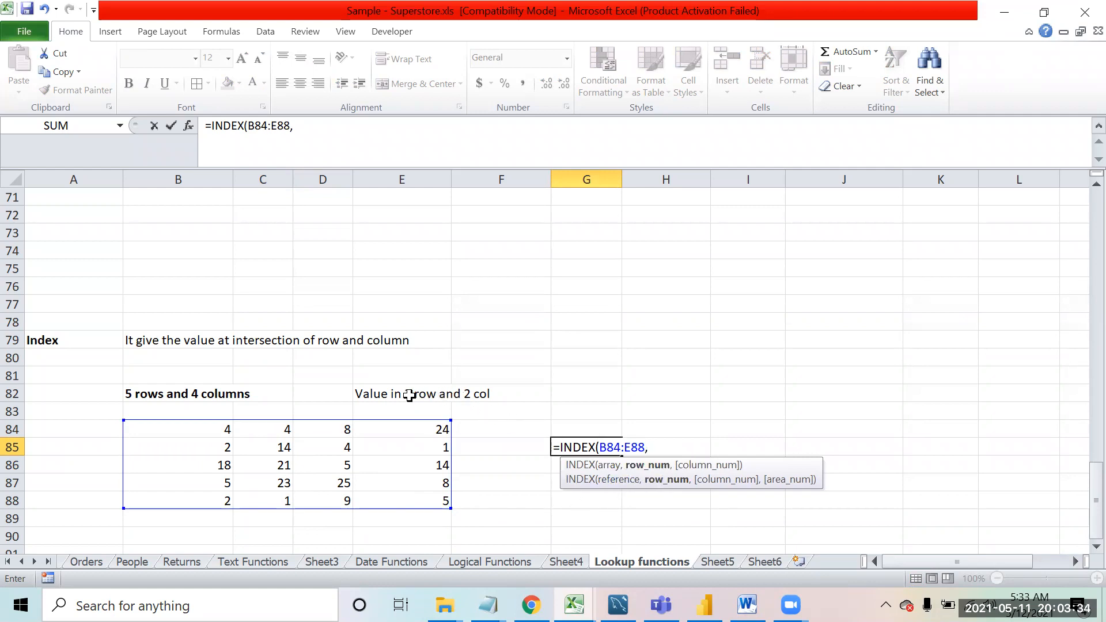
type("3,")
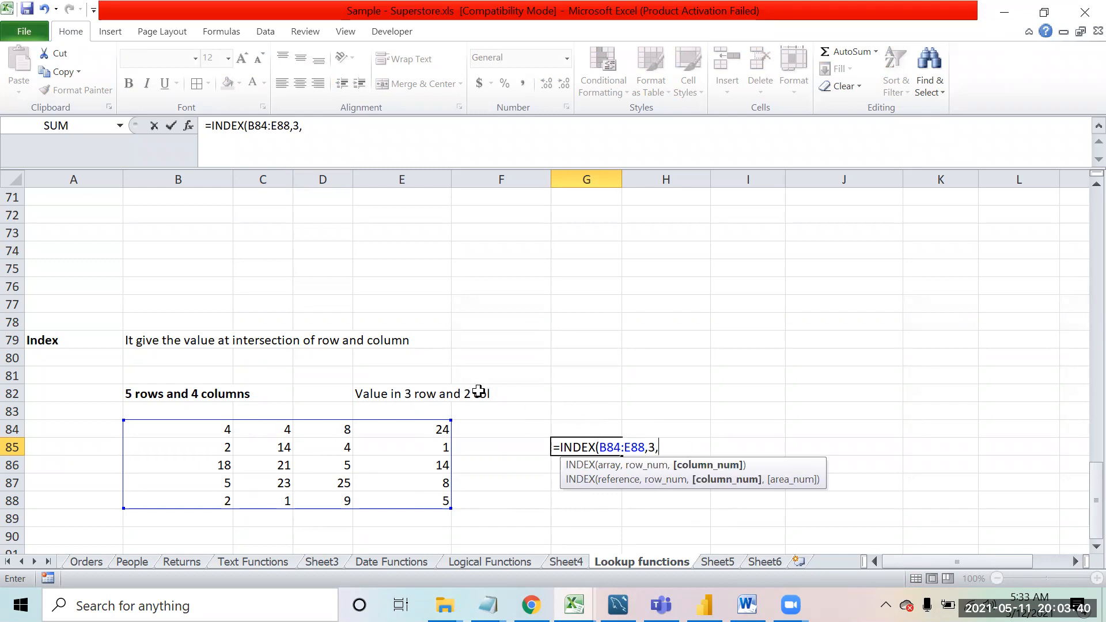
type("2)")
key("Return")
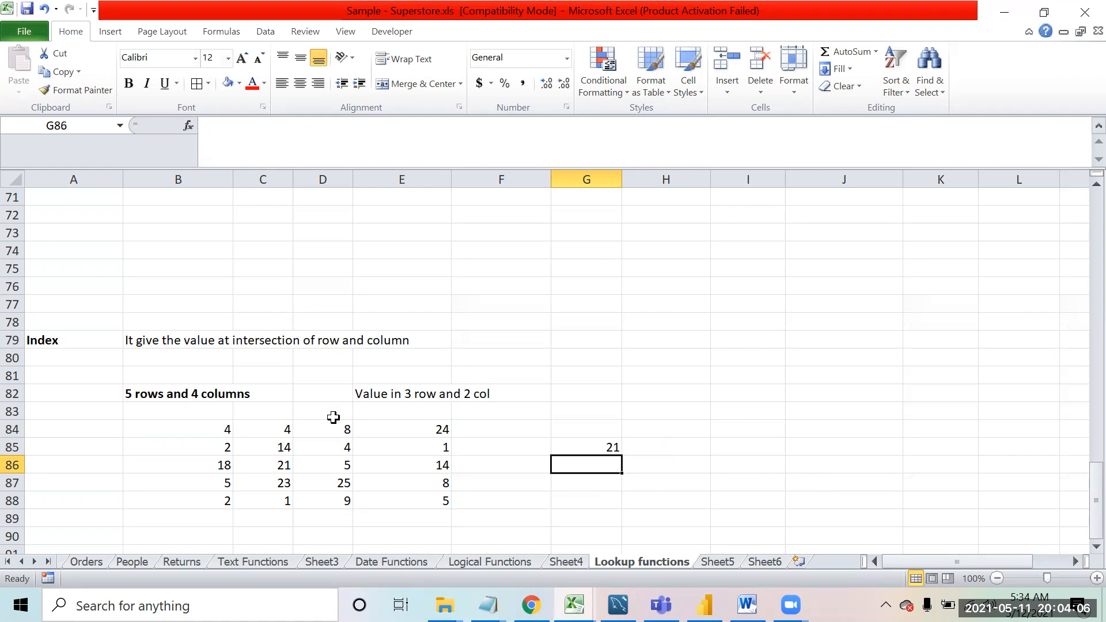
Step: Highlight the number block B84:E88 and its first column to review the INDEX range
left_click_drag(214, 429, 414, 502)
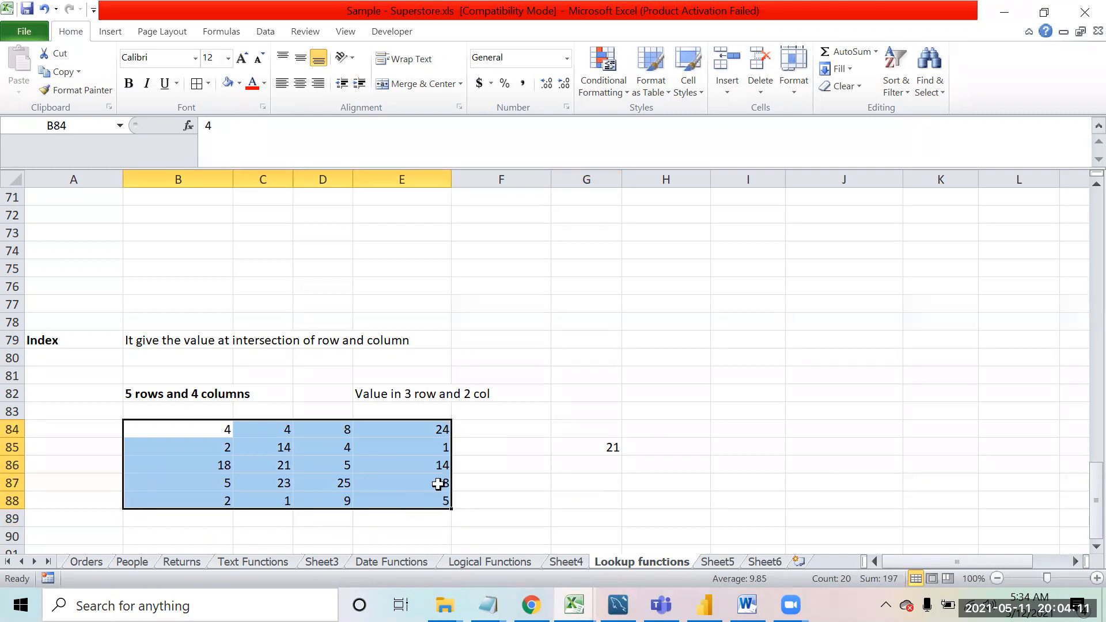
left_click(184, 429)
left_click(217, 477)
Step: Enter =RAND() in B93, below the number block
key("Down")
key("Down")
key("Down")
key("Down")
key("Down")
key("Down")
key("Down")
key("Down")
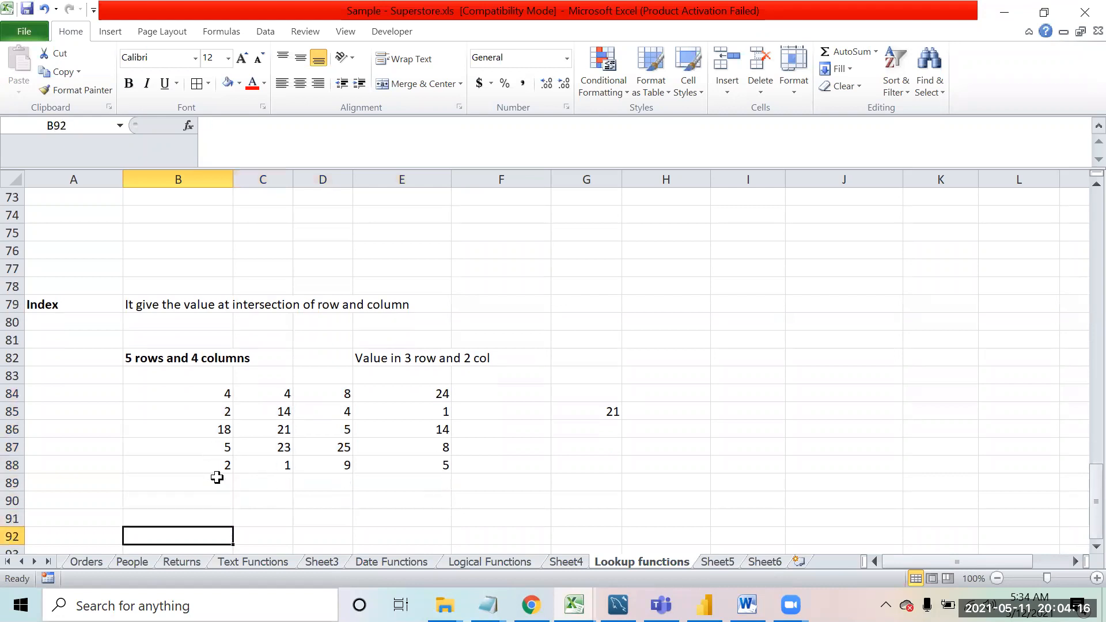
key("Up")
key("Up")
type("=")
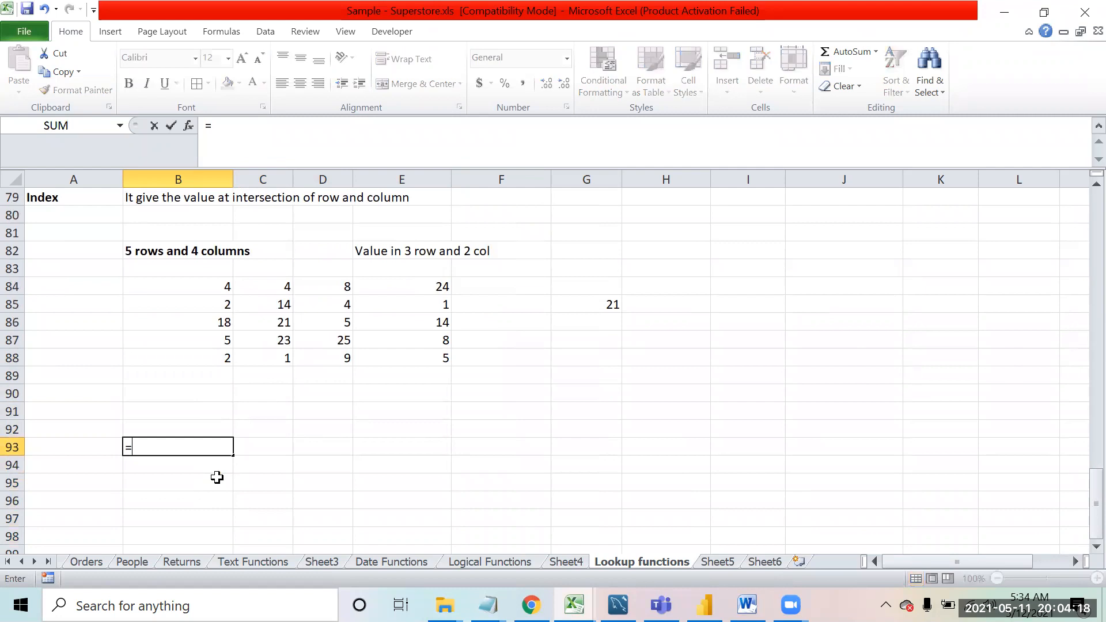
type("rand")
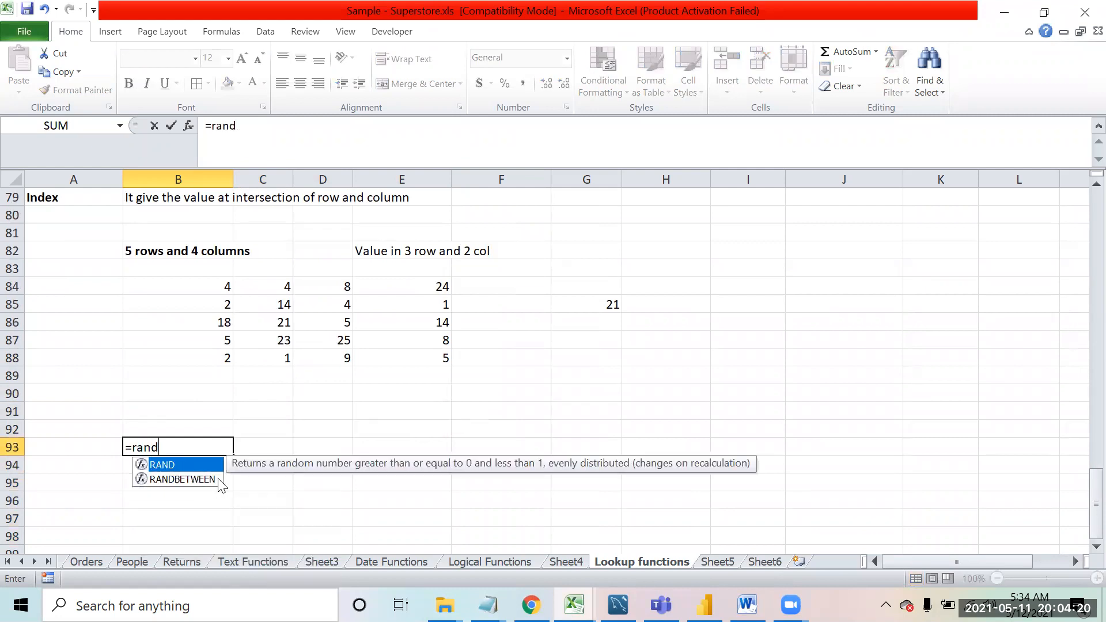
key("Tab")
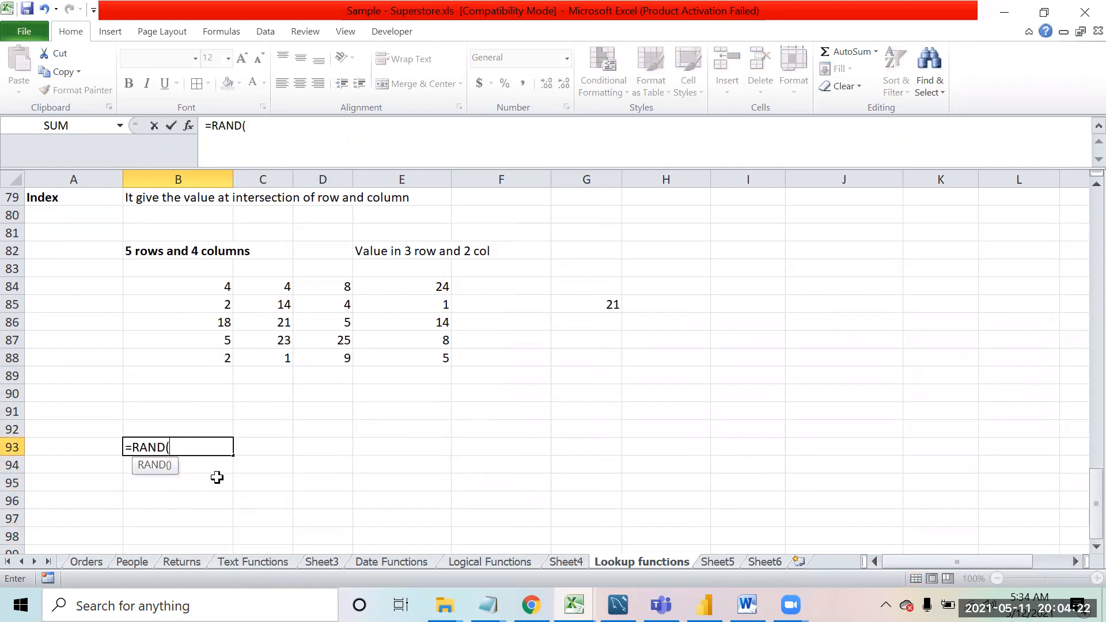
type(")")
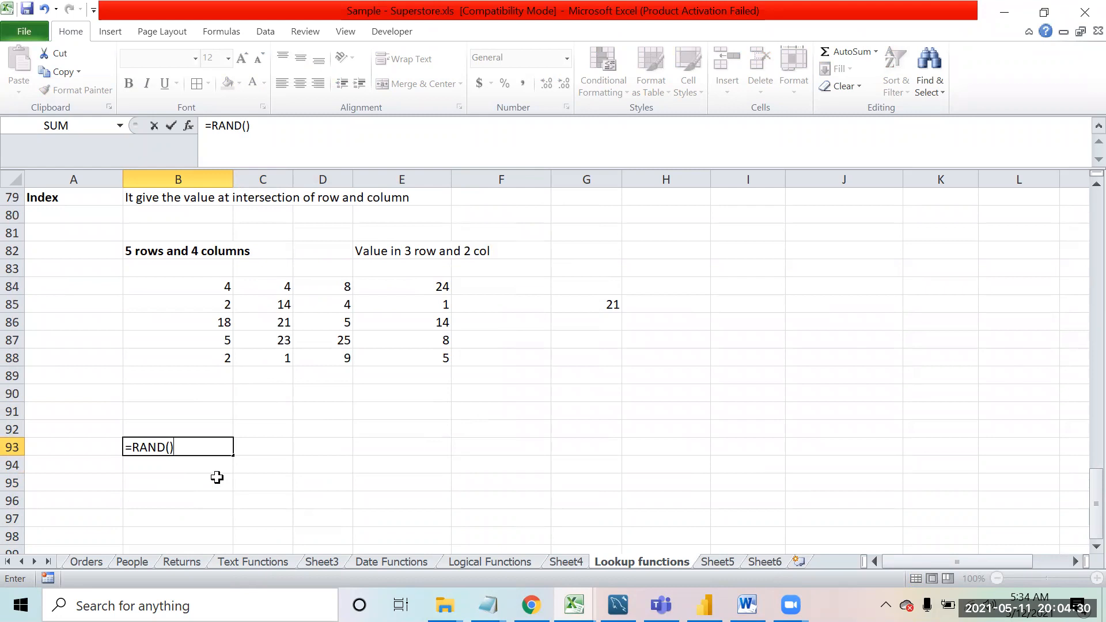
key("Return")
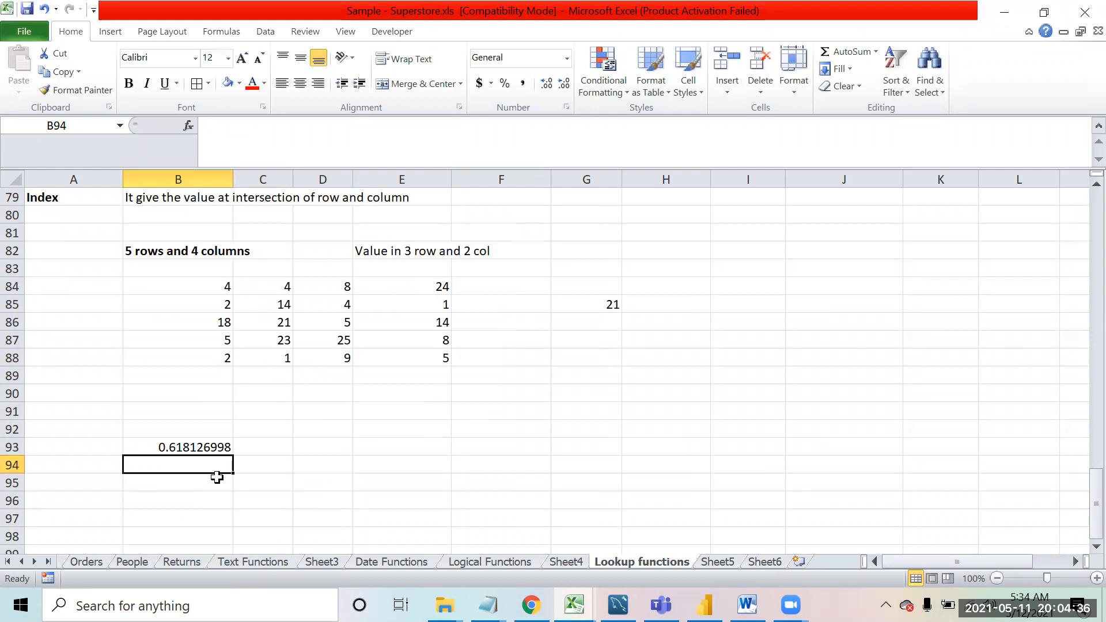
Step: Re-enter the RAND formula in B93 twice to watch its value recalculate
left_click(191, 447)
left_click(323, 138)
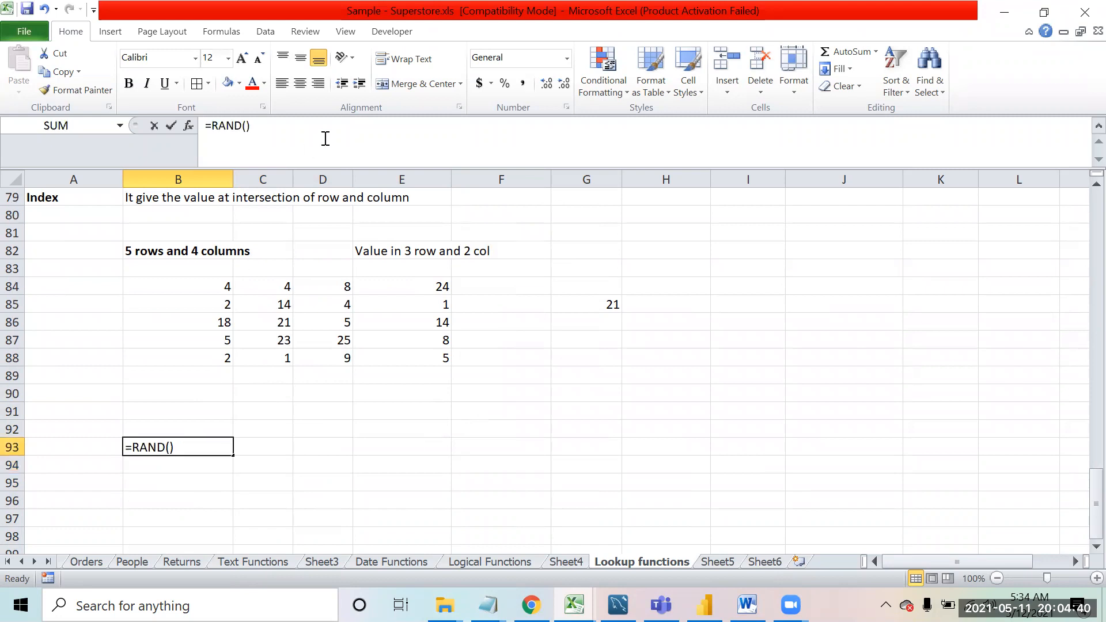
key("Return")
key("Up")
left_click(325, 139)
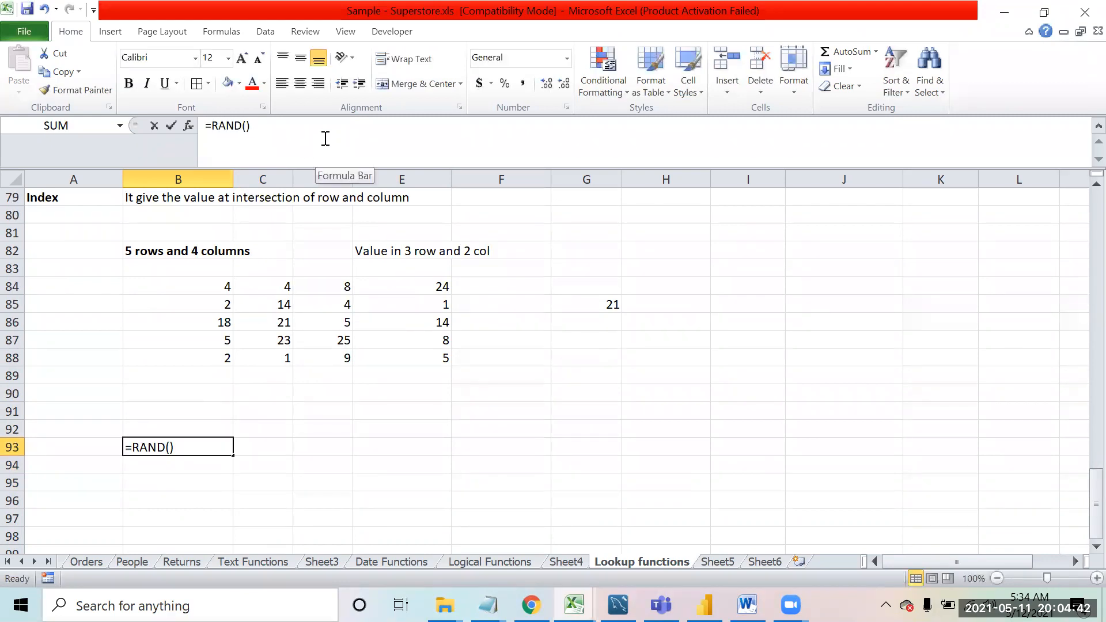
key("Return")
key("Up")
Step: Enter =RANDBETWEEN(1,40) in B95 to generate a random whole number
key("Down")
key("Down")
type("=")
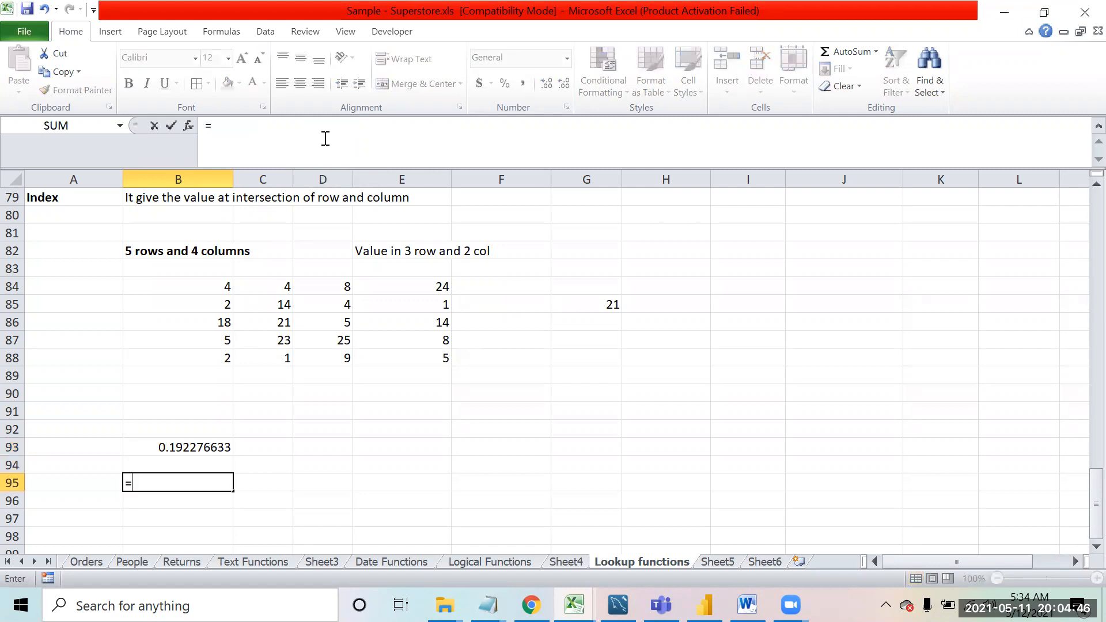
type("ran")
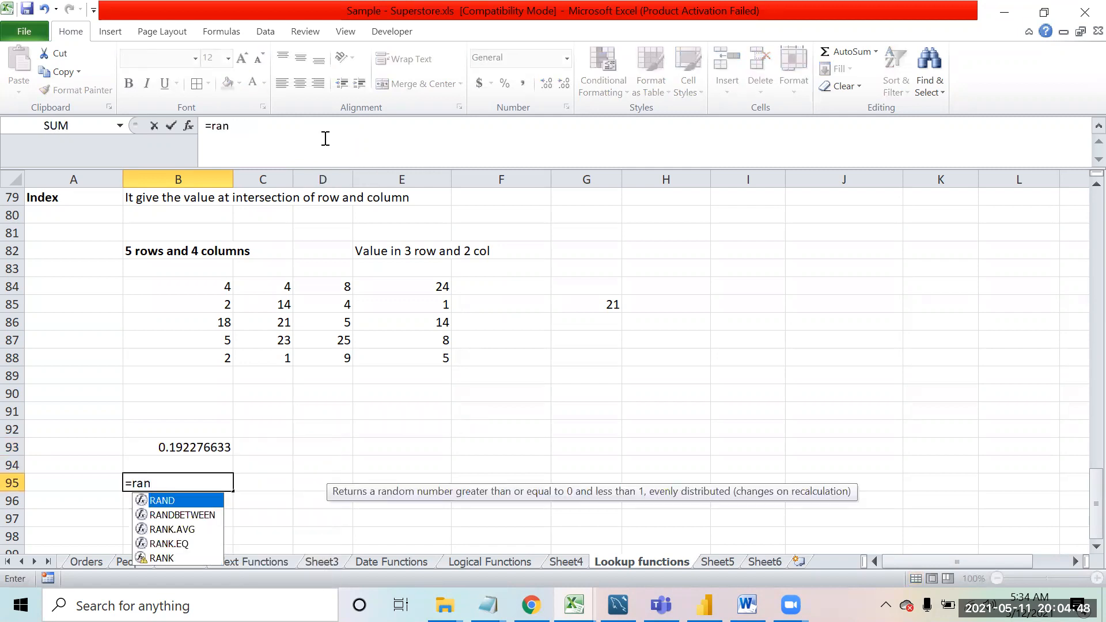
key("Down")
key("Tab")
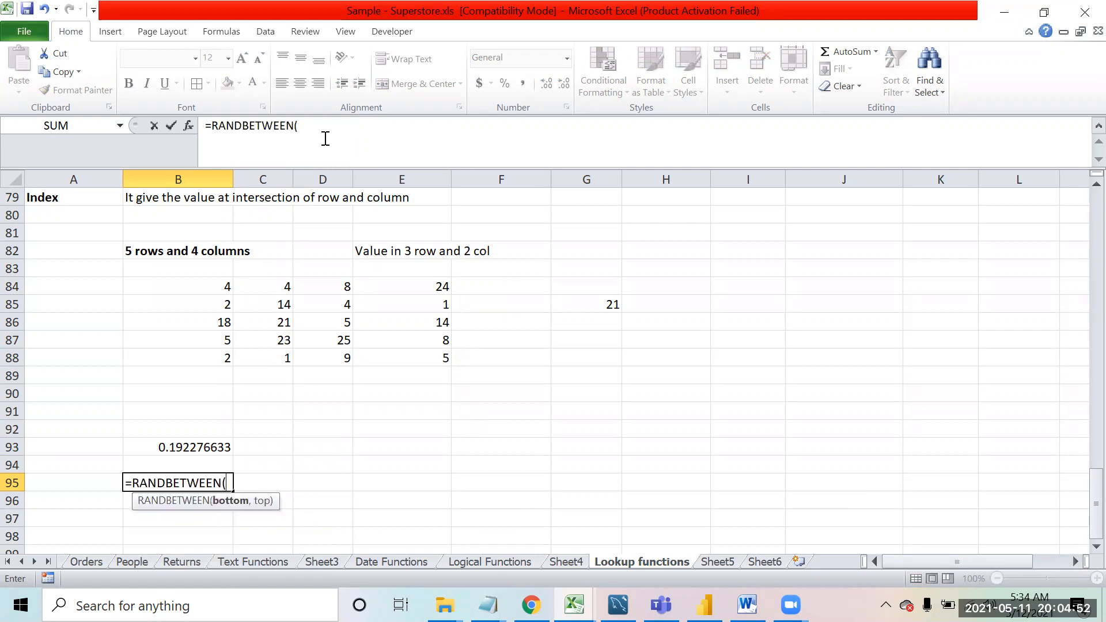
type("1,40)")
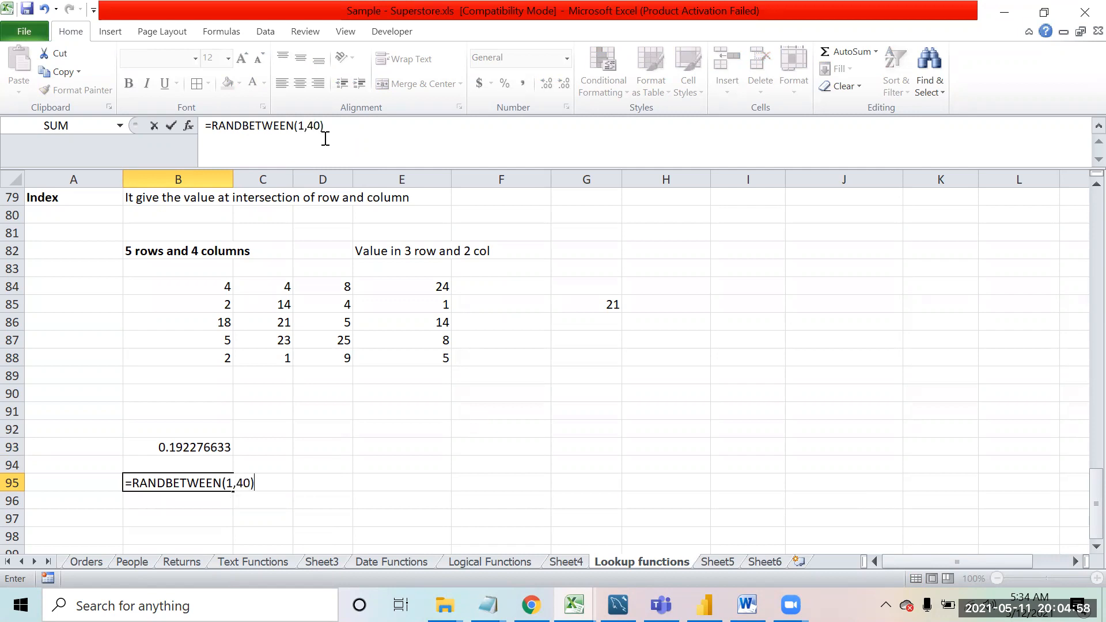
key("Return")
Step: Fill the RANDBETWEEN formula from B95 down to B97
key("Up")
key("shift+Down")
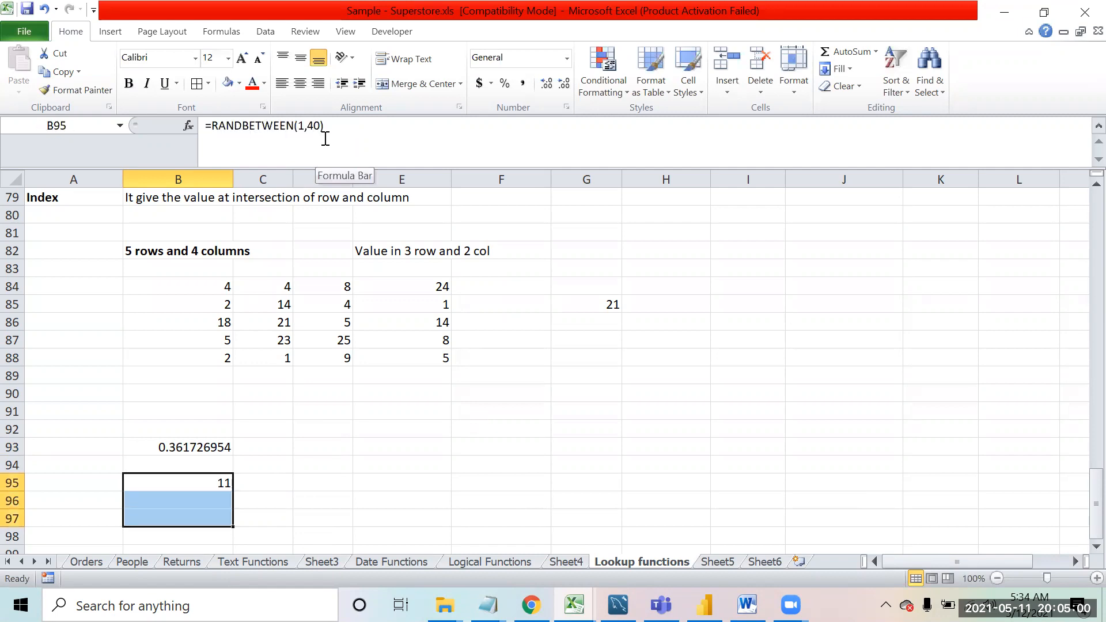
key("shift+Down")
key("ctrl+d")
key("Down")
key("Down")
key("Up")
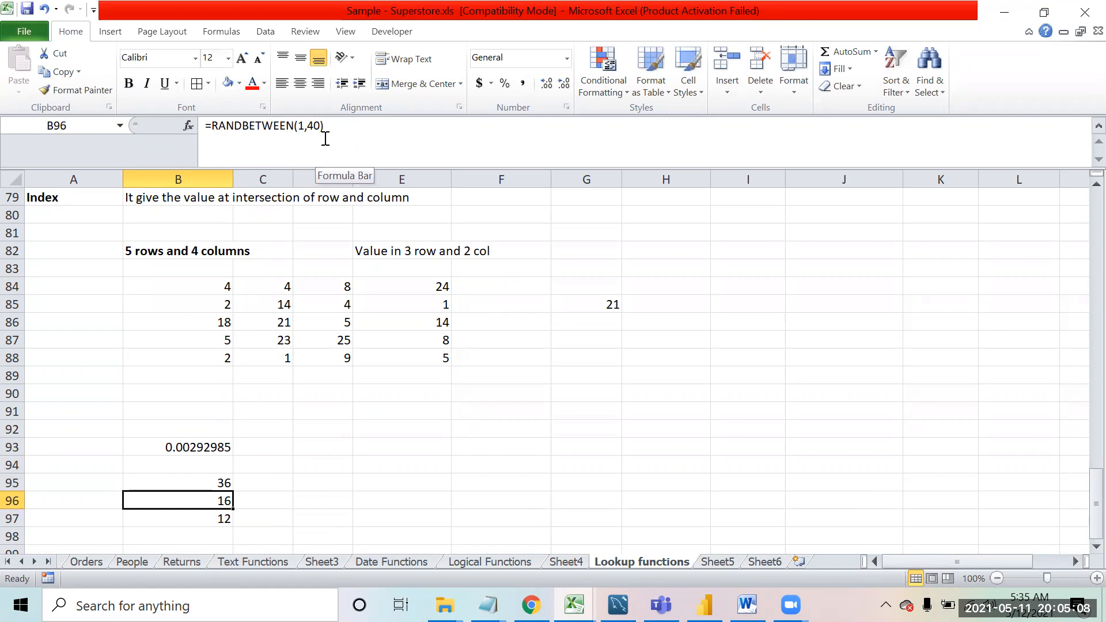
Step: Return to the number block and highlight its first three columns, B84:D88
key("Up")
key("Up")
key("Up")
key("Up")
key("Up")
key("Up")
key("Up")
key("Up")
key("Up")
key("Up")
key("Up")
key("Up")
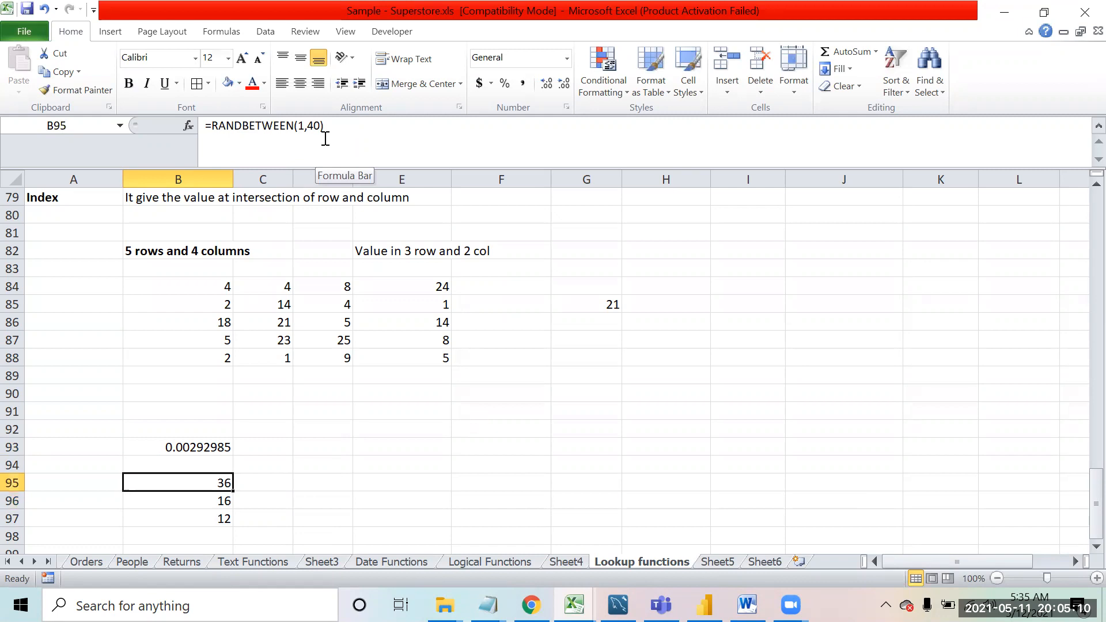
key("shift+Down")
key("shift+Down")
key("shift+Down")
key("shift+Down")
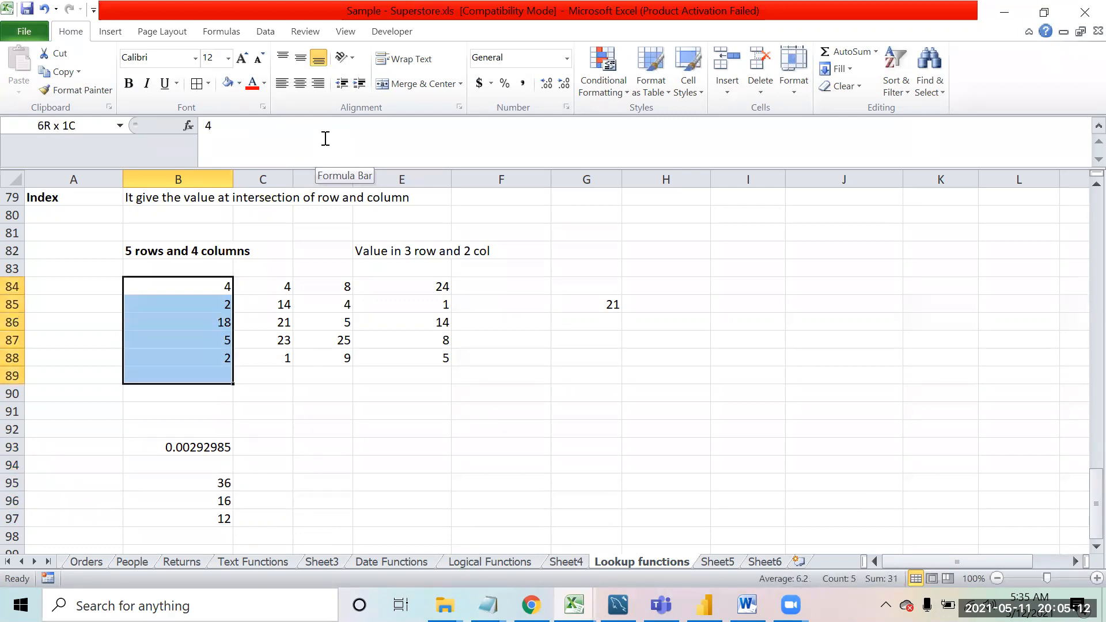
key("shift+Right")
key("shift+Right")
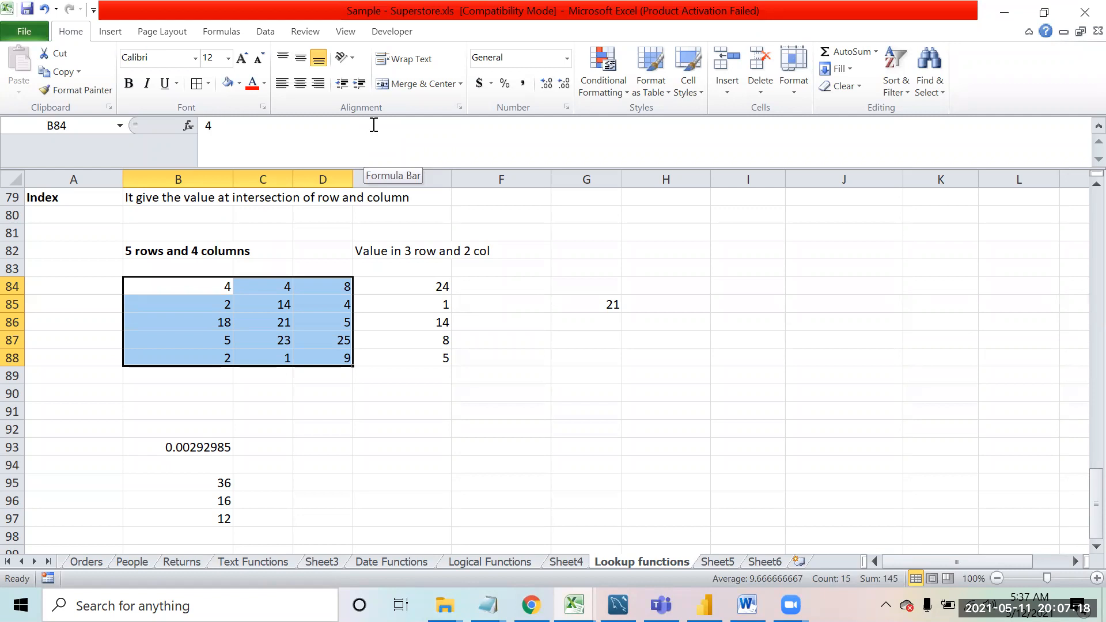
left_click(555, 429)
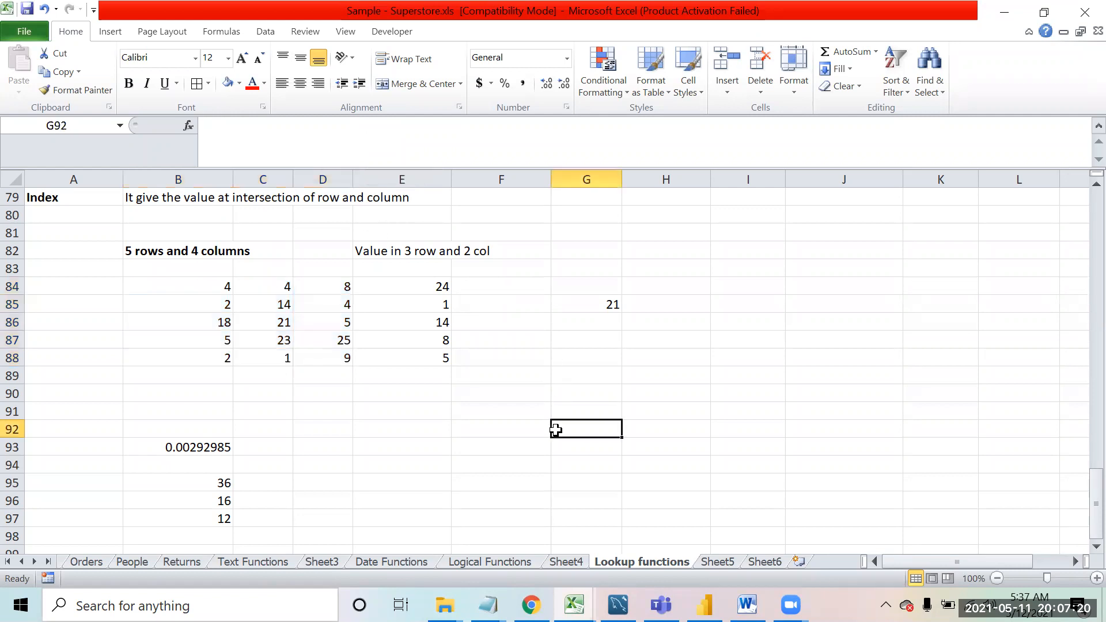
key("Down")
key("Down")
key("Up")
key("Up")
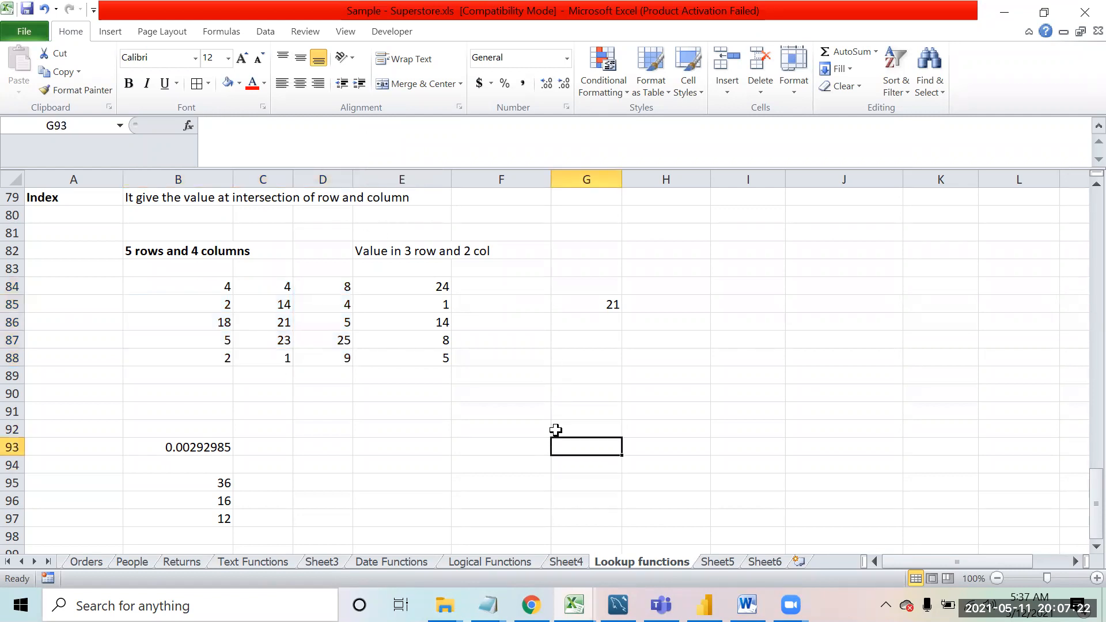
type("=in")
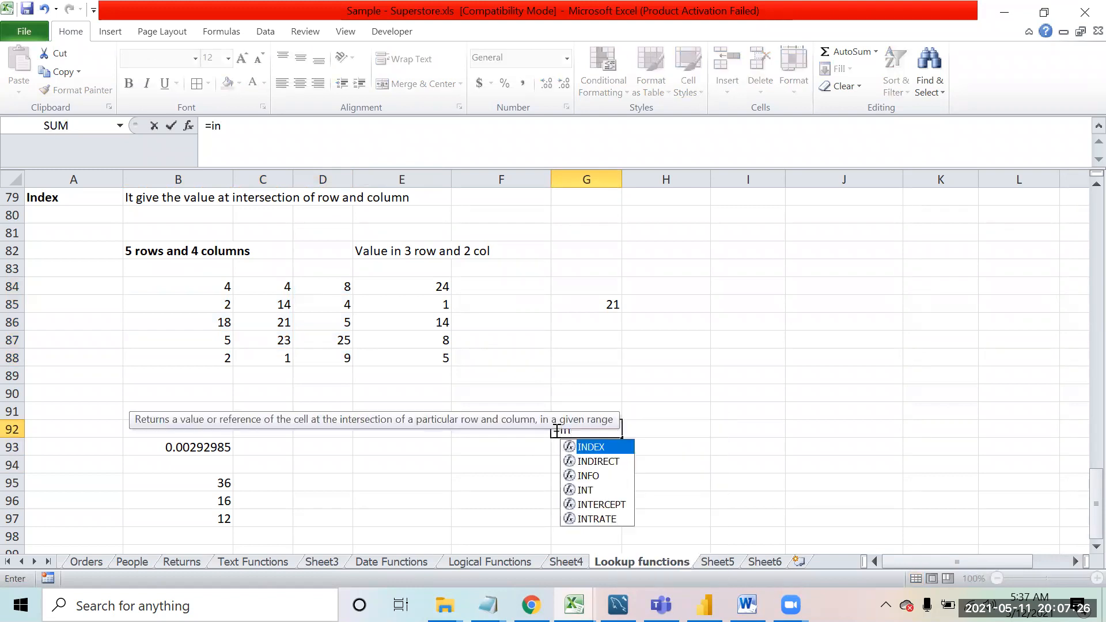
key("Down")
key("Down")
key("Down")
key("Up")
key("Up")
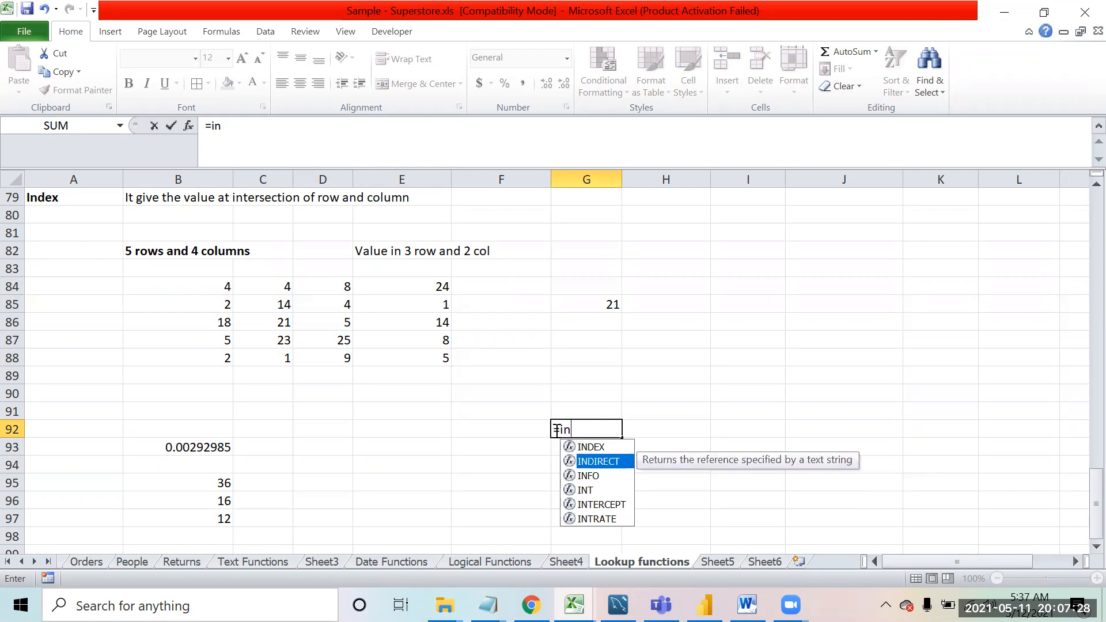
key("Up")
key("Tab")
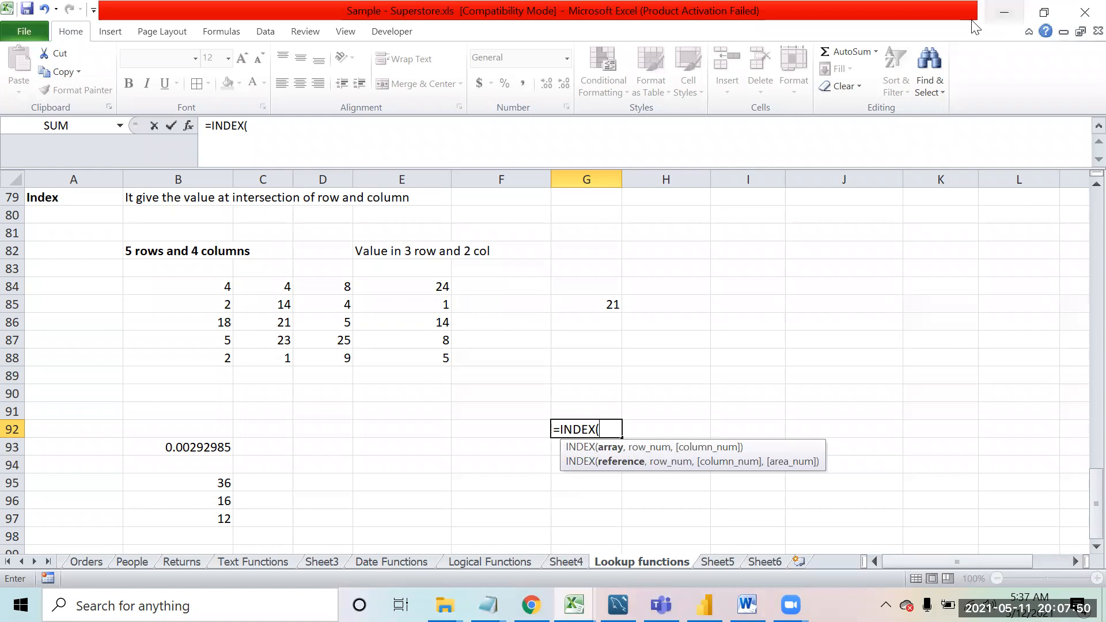
left_click(699, 90)
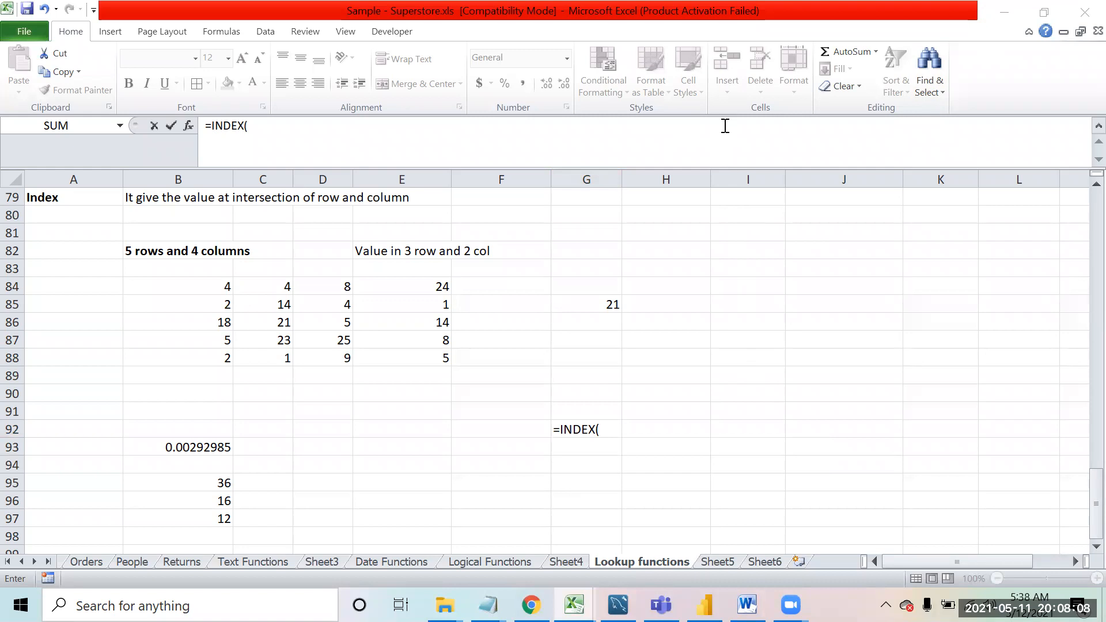
key("Escape")
Step: Copy the whole order table E1:M13, including its headers, at the start of the Lookup functions sheet
key("Up")
key("Up")
key("Up")
key("Up")
key("Up")
key("Up")
key("Up")
key("Up")
key("Up")
key("Up")
key("Up")
key("Up")
key("Up")
key("Up")
key("Up")
key("Up")
key("Up")
key("Up")
key("Up")
key("Up")
key("Up")
key("Up")
key("Up")
key("Up")
key("Up")
key("Up")
key("Up")
key("Up")
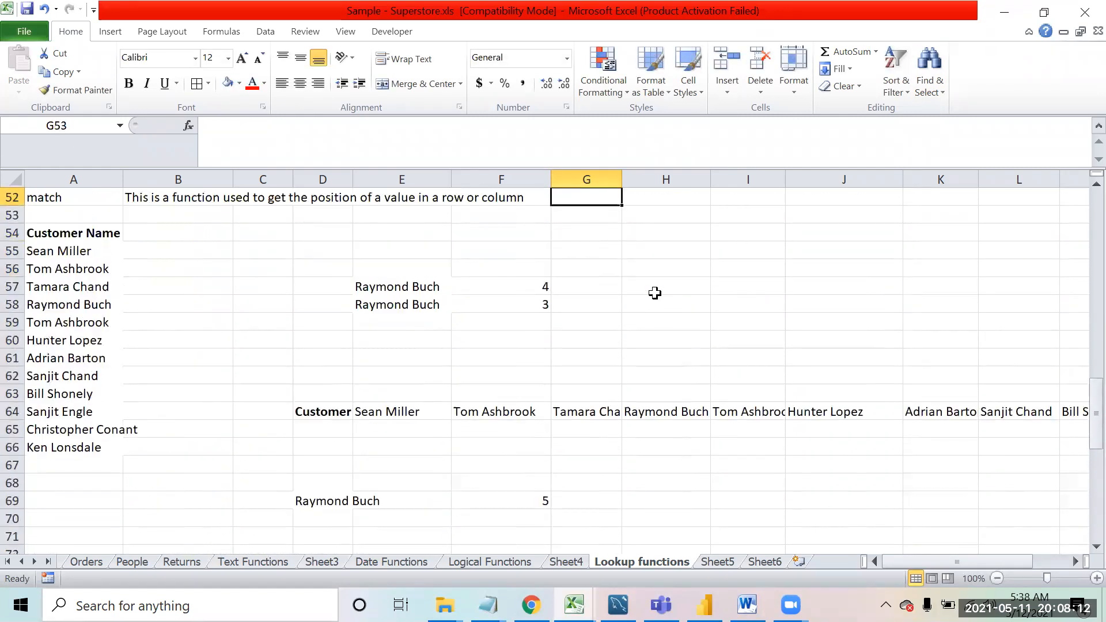
key("Left")
key("Left")
key("Left")
key("Left")
key("Left")
key("Left")
key("Up")
key("Up")
key("Up")
key("Up")
key("Up")
key("Up")
key("Up")
key("Up")
key("Up")
key("Up")
key("Up")
key("Up")
key("Up")
key("Up")
key("Up")
key("Up")
key("Up")
key("Up")
key("Up")
key("Up")
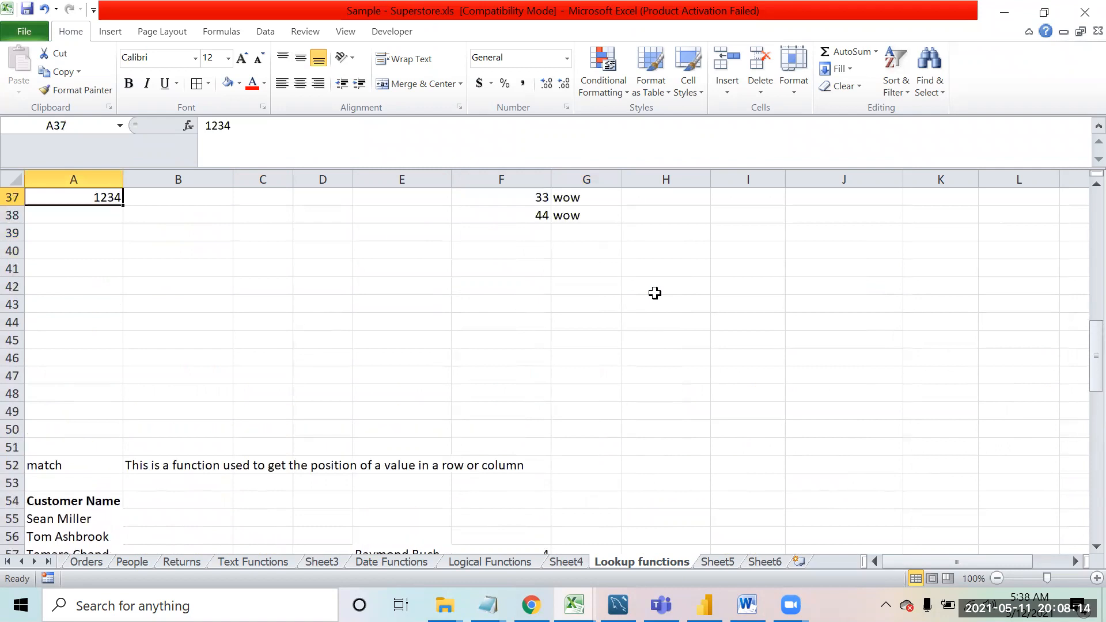
key("Right")
key("Right")
key("Right")
key("Right")
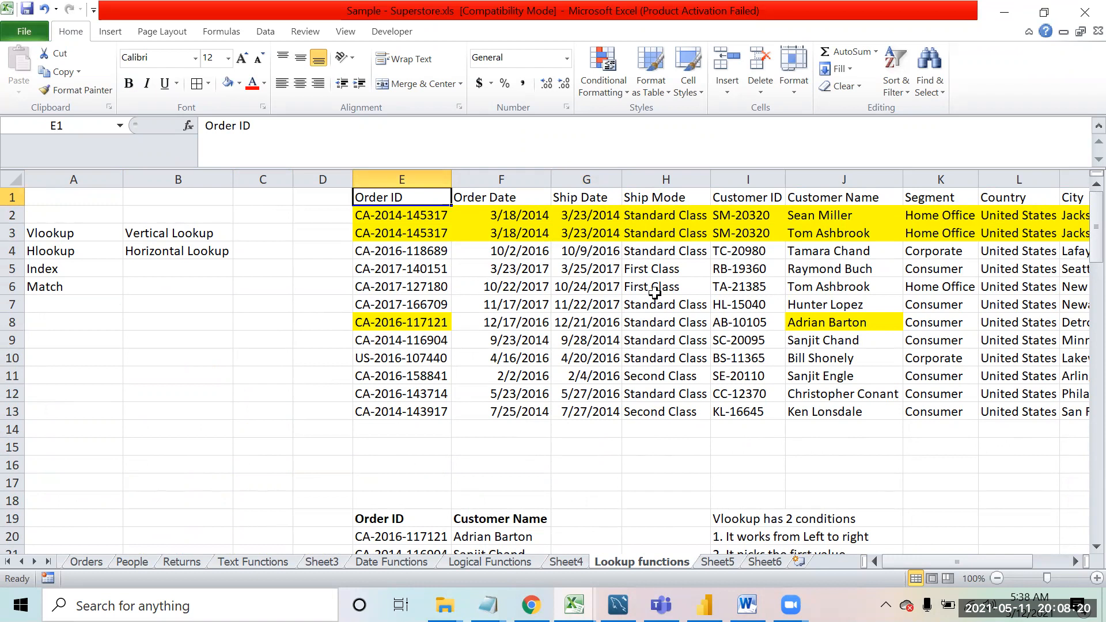
key("ctrl+shift+Right")
key("ctrl+shift+Down")
key("ctrl+c")
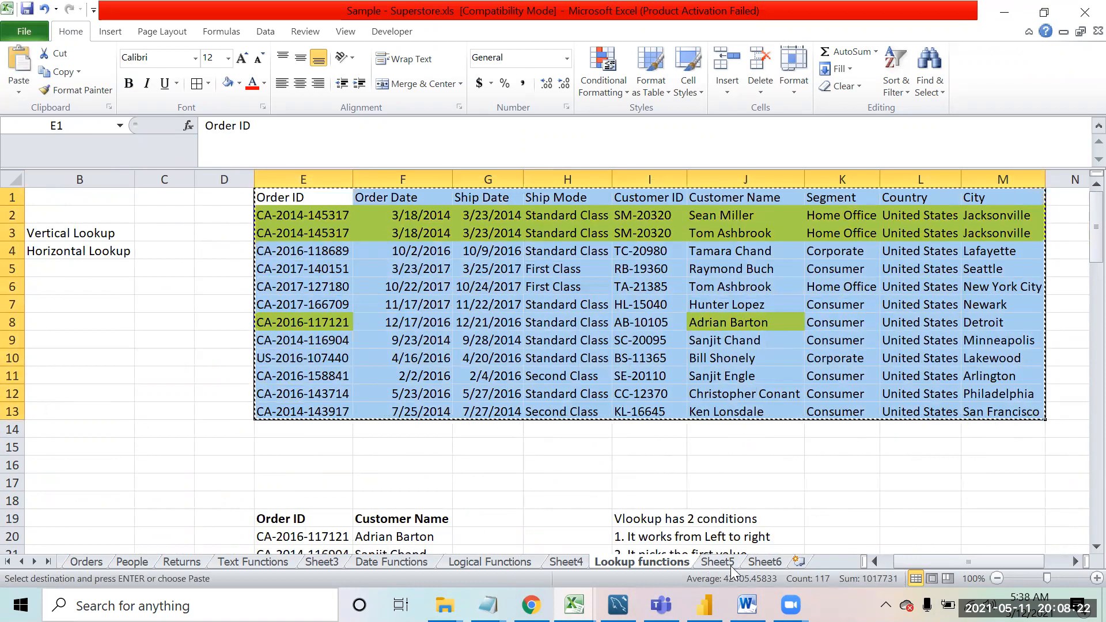
Step: Paste the copied order table into Sheet6 starting at cell I778
left_click(766, 564)
left_click(337, 247)
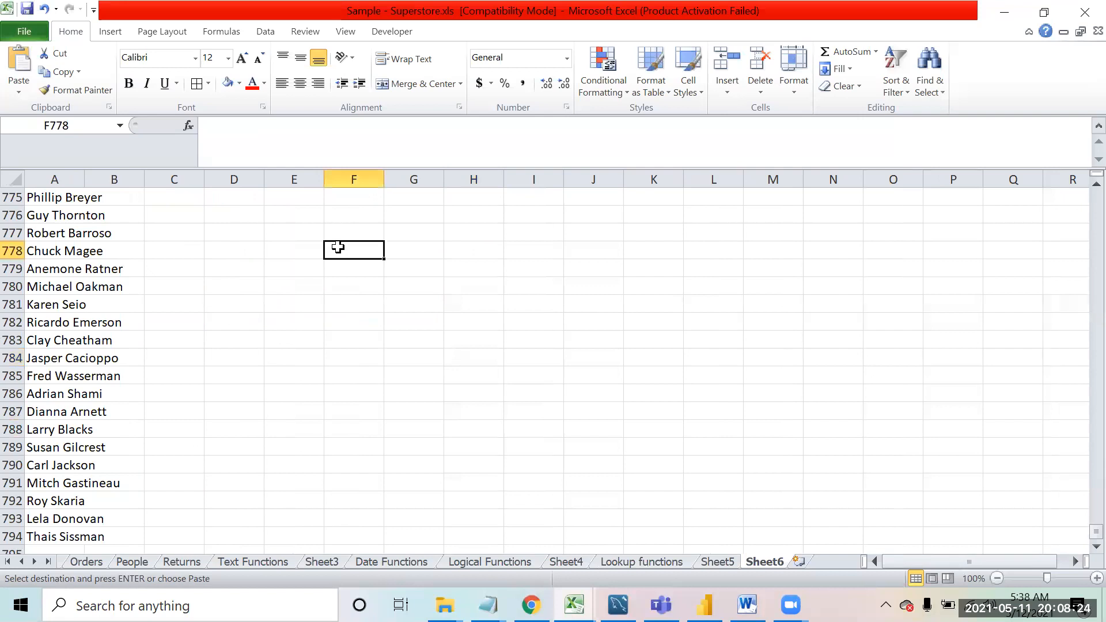
key("Right")
key("Right")
key("Right")
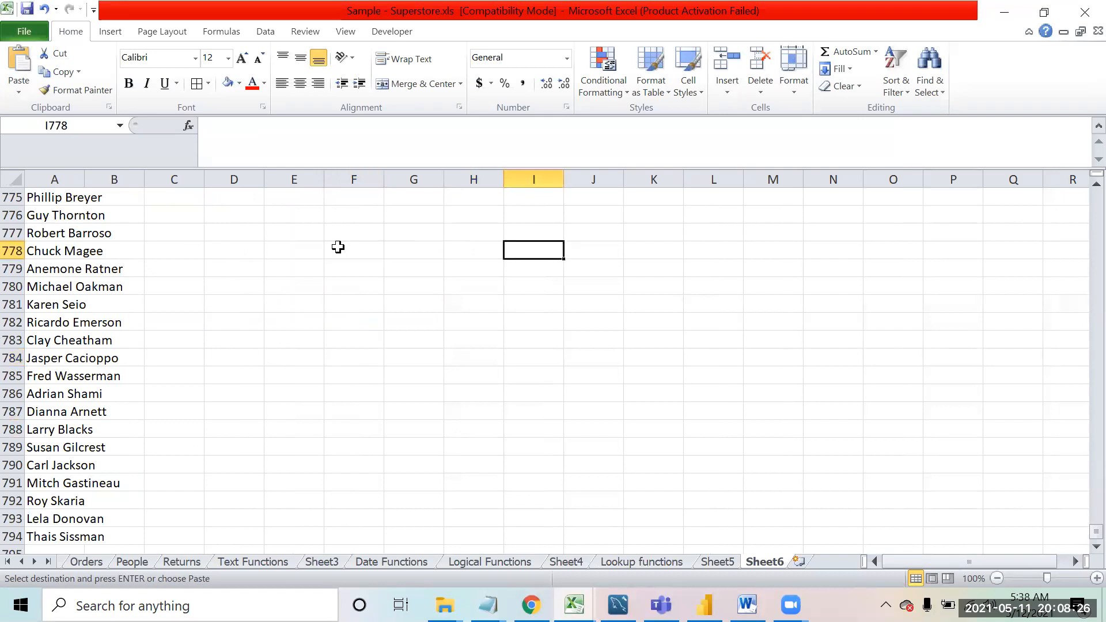
key("ctrl+v")
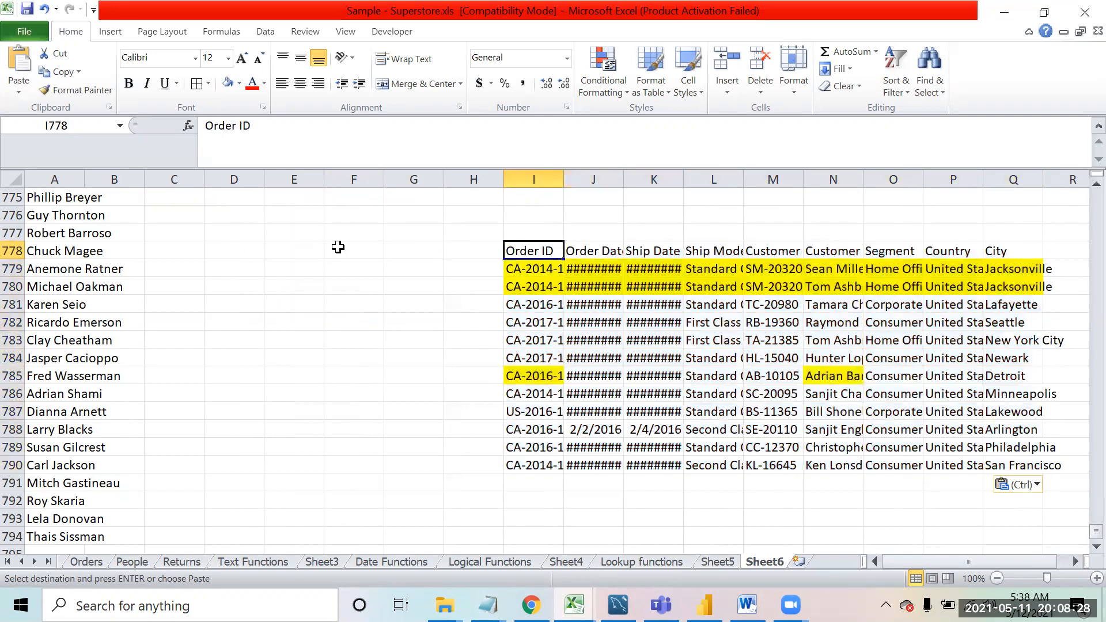
Step: AutoFit the column widths of the pasted order table in Sheet6
key("ctrl+a")
key("alt+o")
key("c")
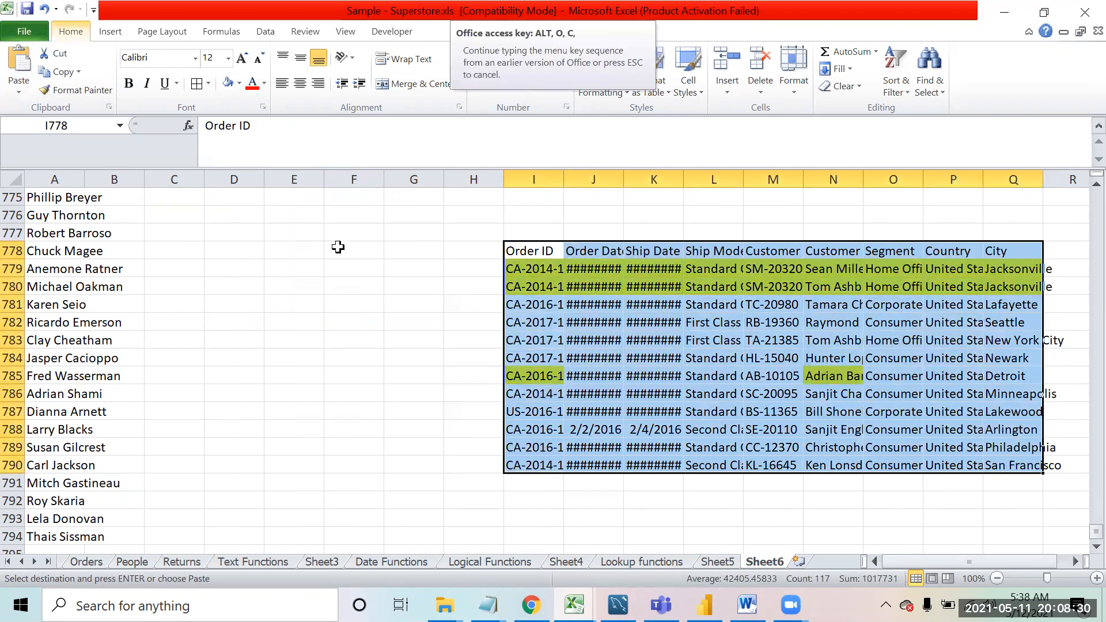
key("a")
key("Down")
key("Down")
key("Up")
key("Up")
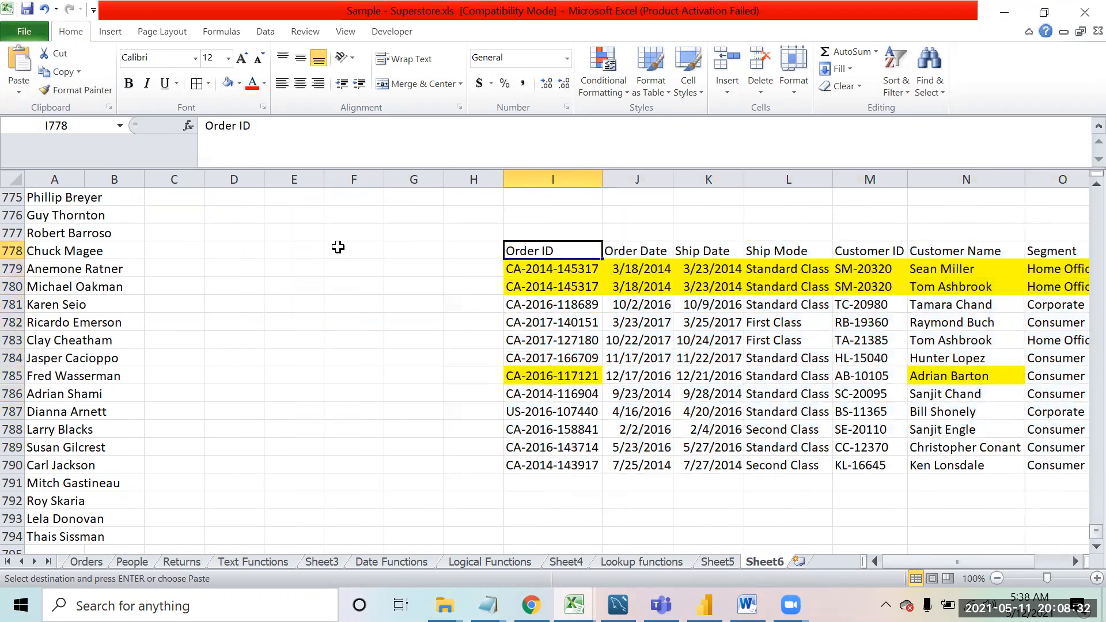
Step: Make the header row I778:Q778 of the pasted order table bold and clear the copy selection
key("ctrl+shift+Right")
key("Escape")
left_click(234, 251)
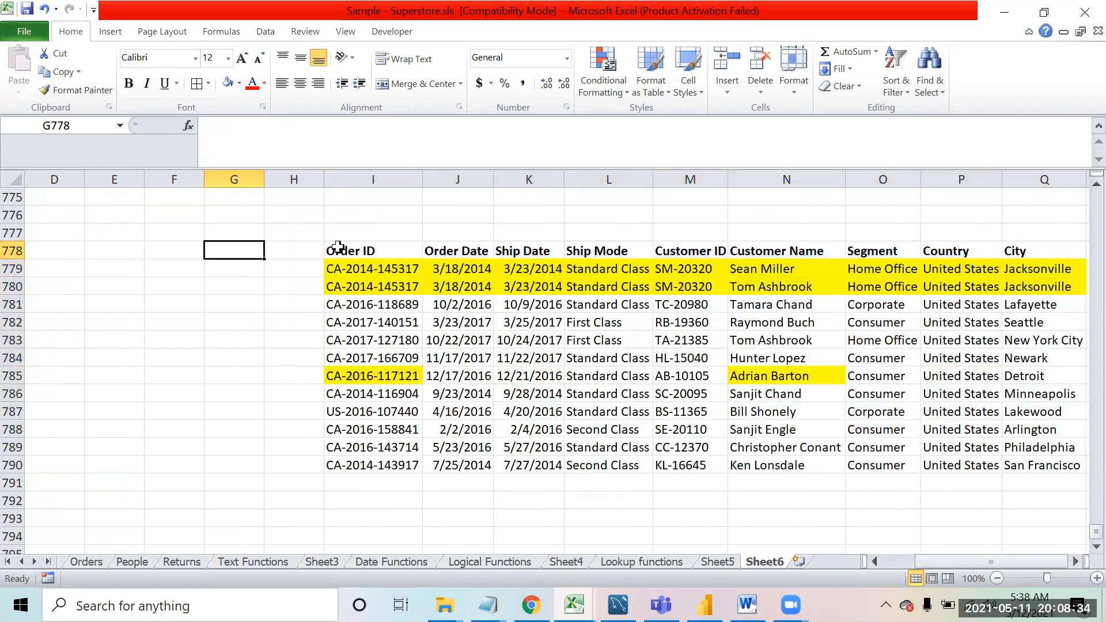
Step: Remove the yellow fill from the data rows I779:Q790 of the order table
left_click(239, 83)
left_click(255, 216)
left_click(357, 268)
key("ctrl+shift+Down")
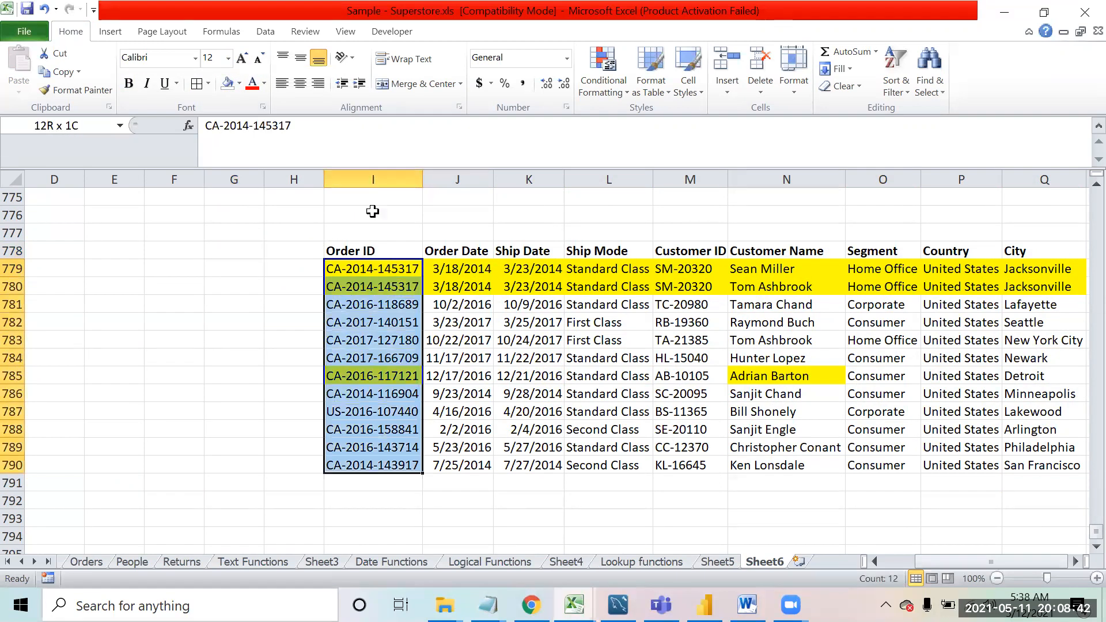
key("ctrl+shift+Right")
left_click(227, 82)
Step: Go through the column headers of the order table and select the whole range I778:Q790
left_click(401, 196)
key("Down")
key("Down")
key("Down")
key("Right")
key("Right")
key("Right")
key("Right")
key("Right")
key("Right")
key("Right")
key("Right")
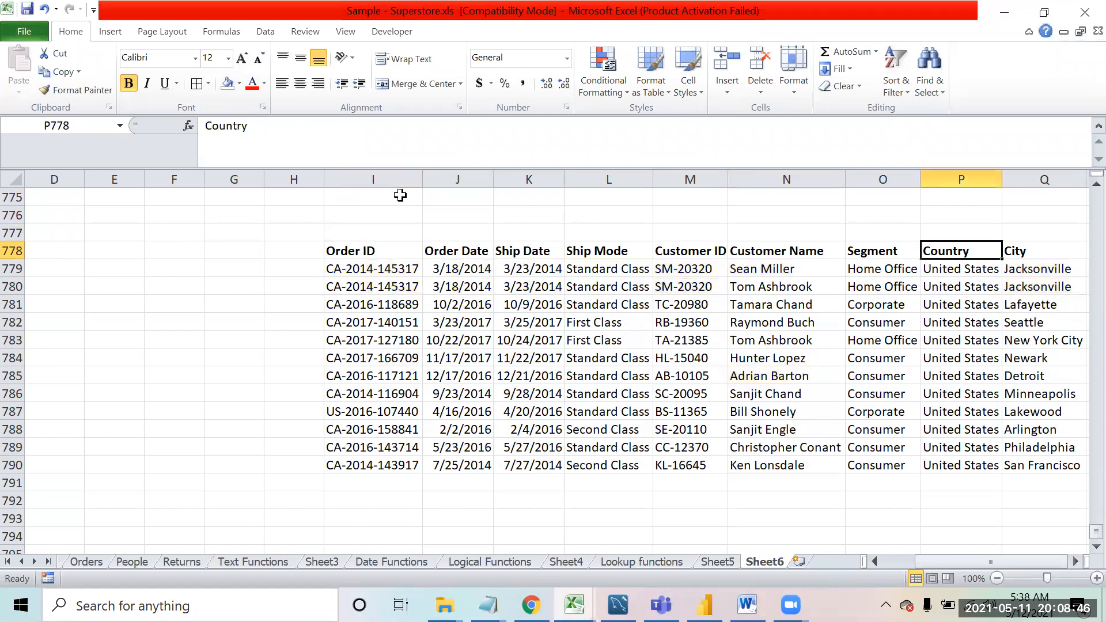
key("Left")
key("Left")
key("Left")
key("Left")
key("Left")
key("Left")
key("Left")
key("Left")
key("Left")
key("Right")
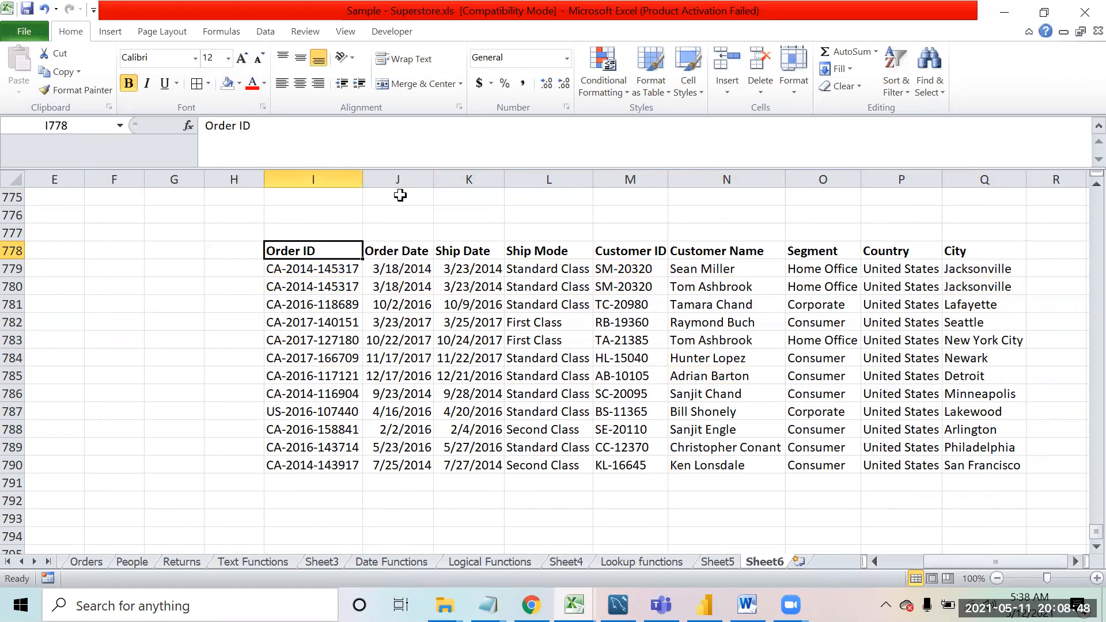
key("ctrl+shift+Down")
key("ctrl+shift+Right")
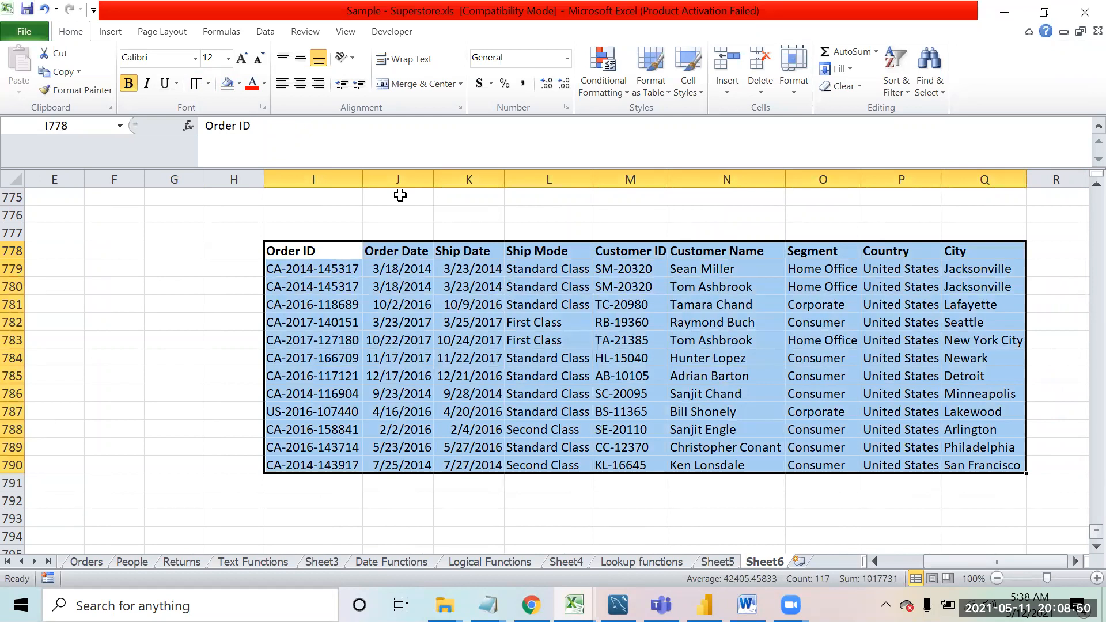
Step: Examine the customer name in N782, return to the Order ID header and reselect the complete order table
left_click(710, 330)
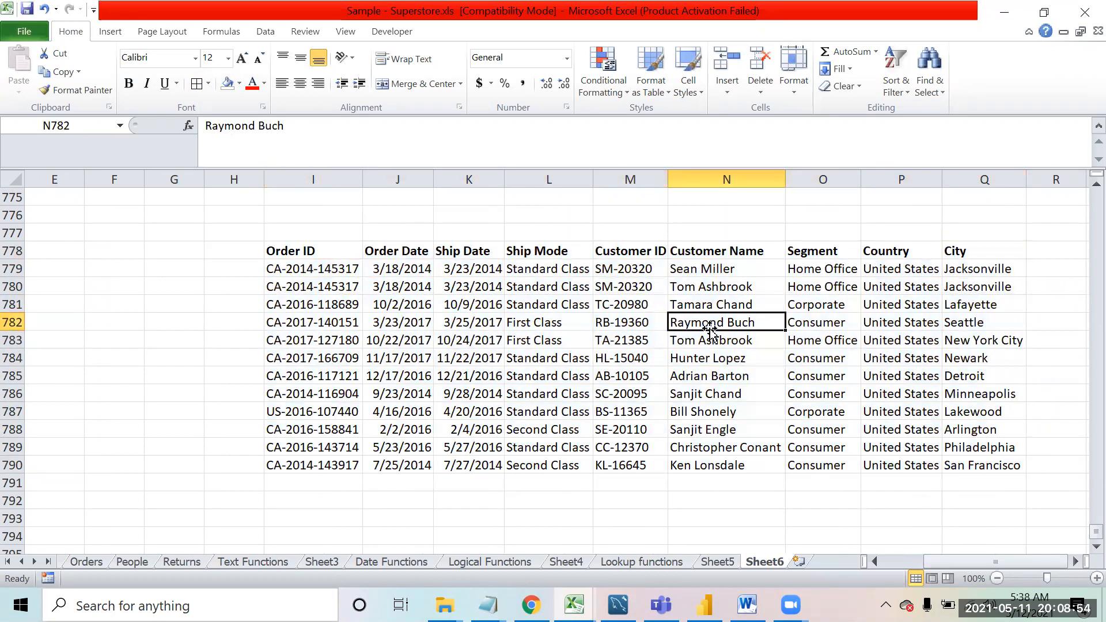
key("Down")
key("Up")
key("Up")
key("Up")
key("Up")
key("Up")
key("Up")
key("Down")
key("Left")
key("Left")
key("Left")
key("Left")
key("Left")
key("Left")
key("Right")
key("ctrl+shift+Down")
key("ctrl+shift+Right")
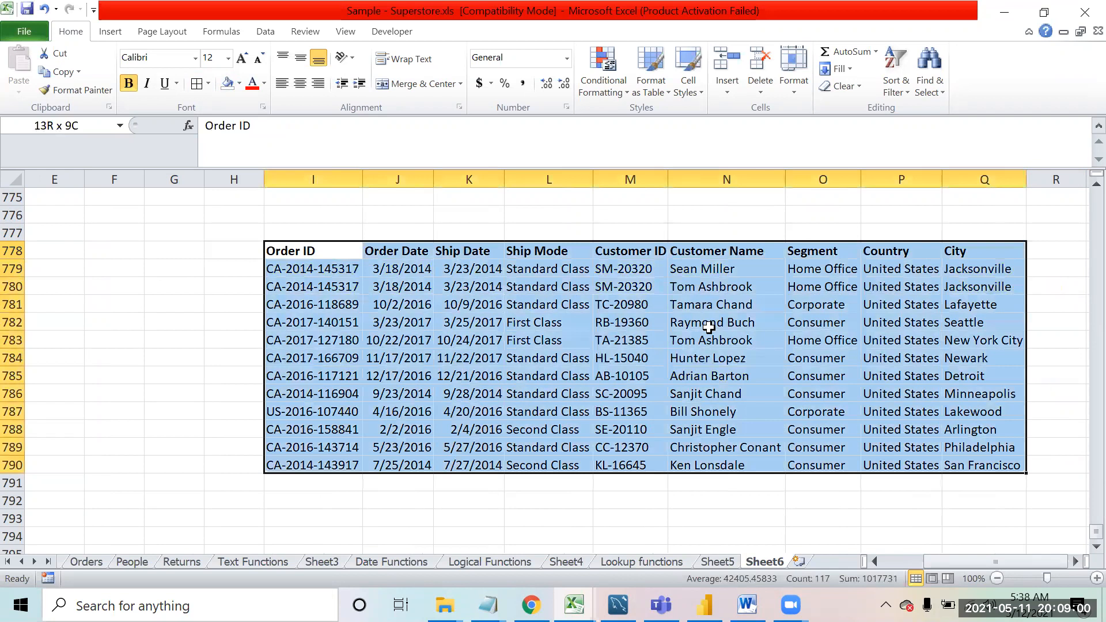
key("alt")
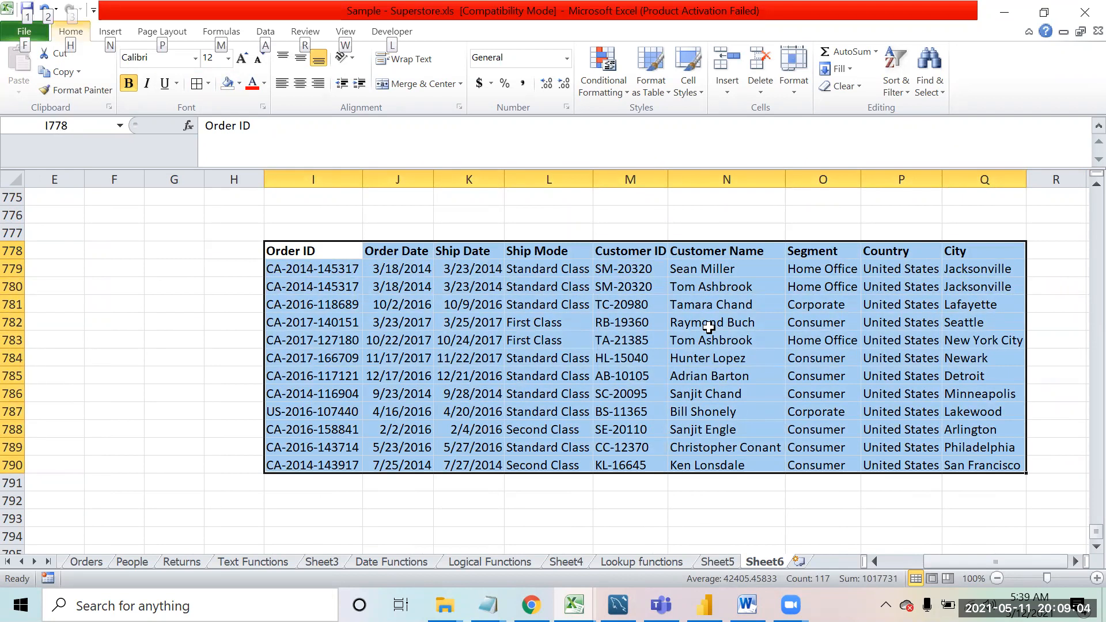
key("Escape")
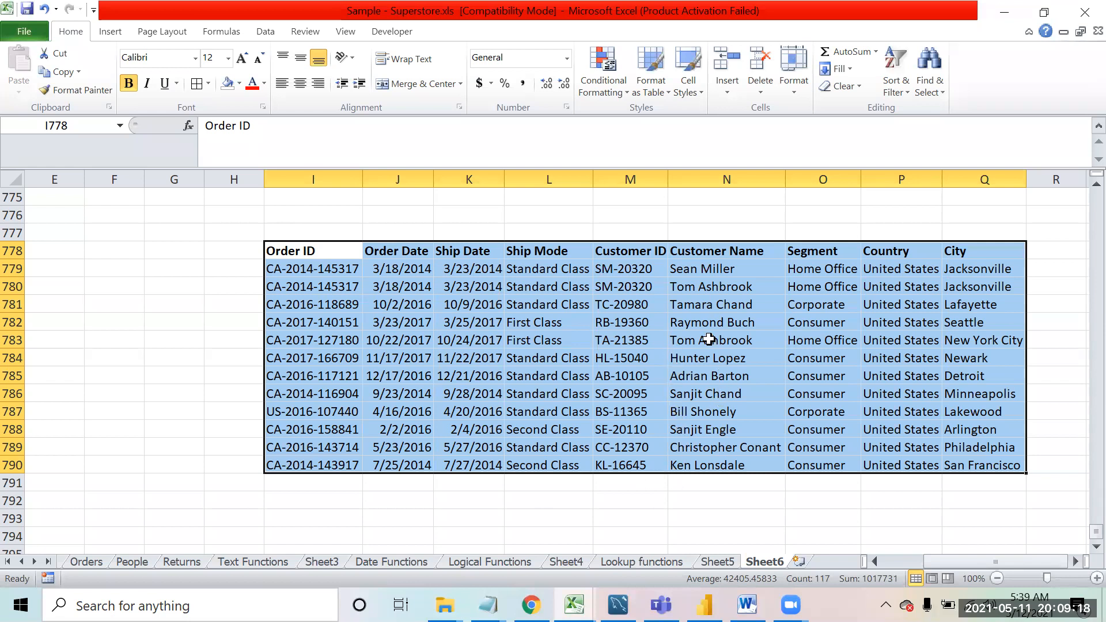
Step: Colour the customer name in cell N782 red
left_click(691, 323)
left_click(251, 83)
left_click(714, 470)
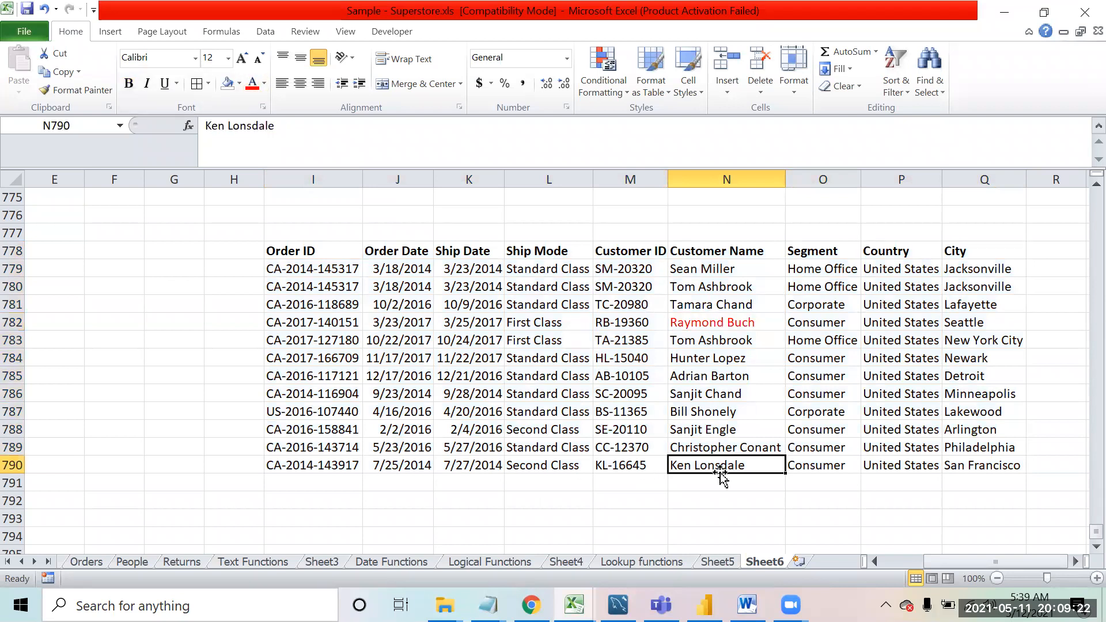
Step: Enter =INDEX(I778:Q790,5,6) in M794 to return the value from the table's fifth row and sixth column
left_click(748, 530)
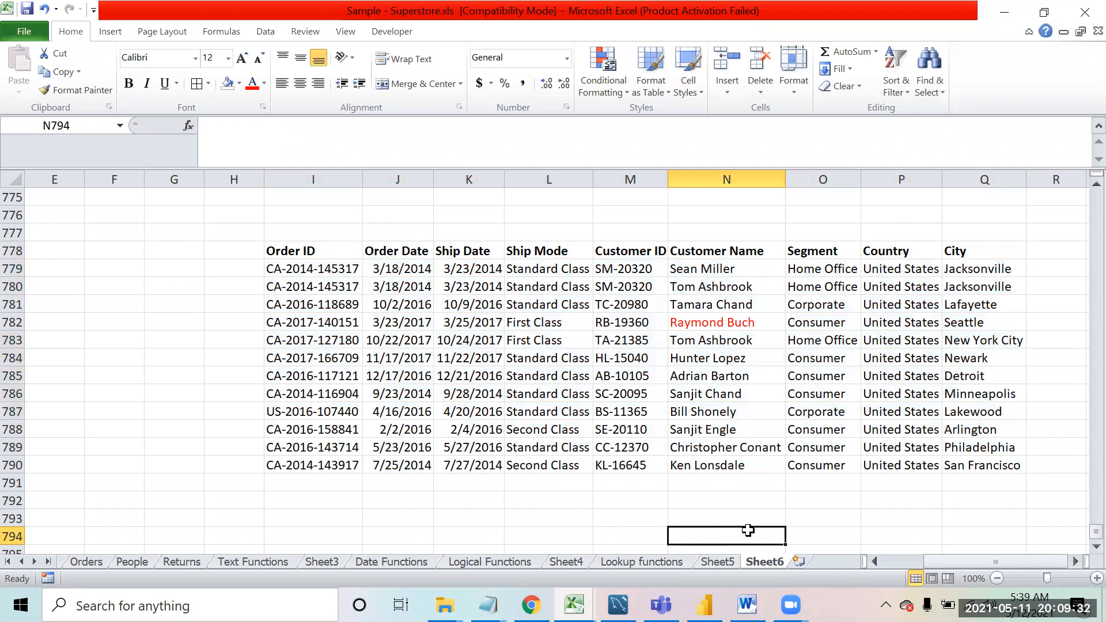
key("Left")
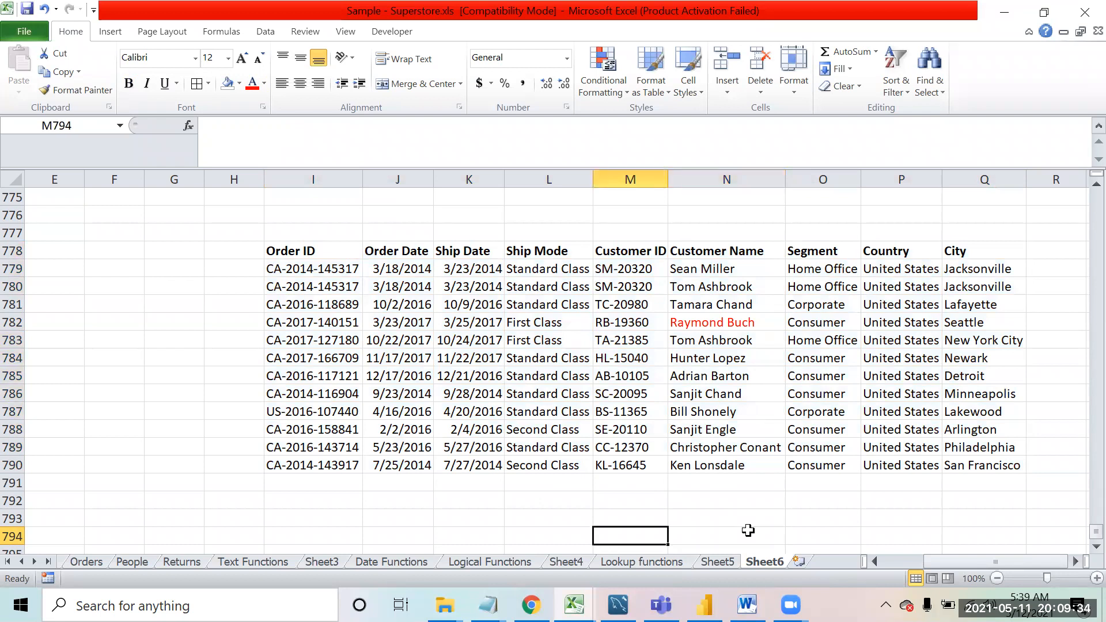
type("=")
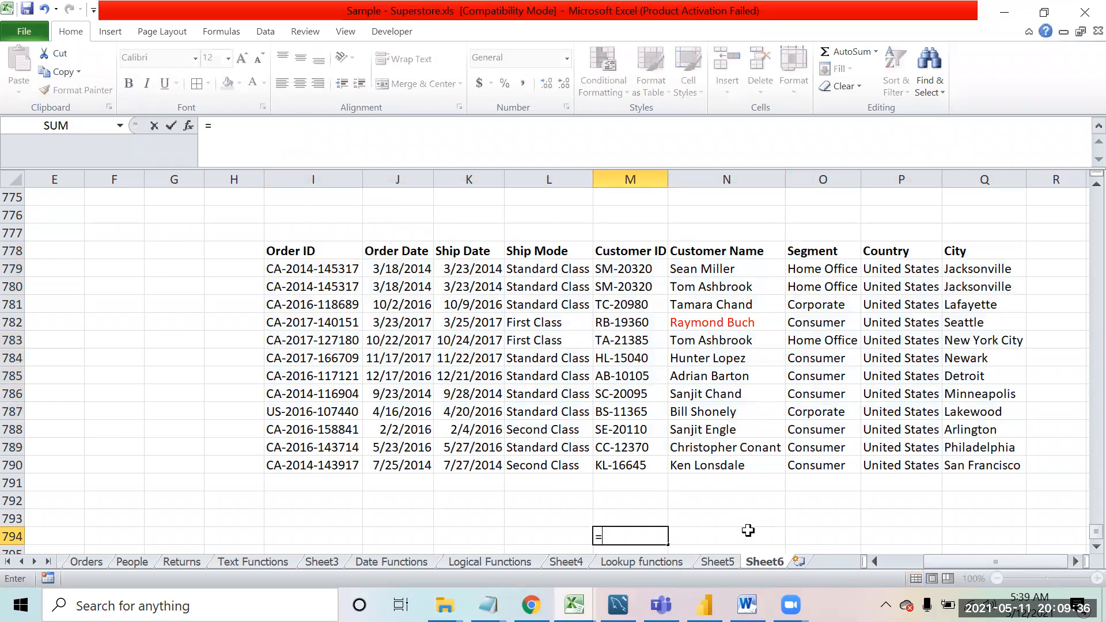
type("ind")
key("Tab")
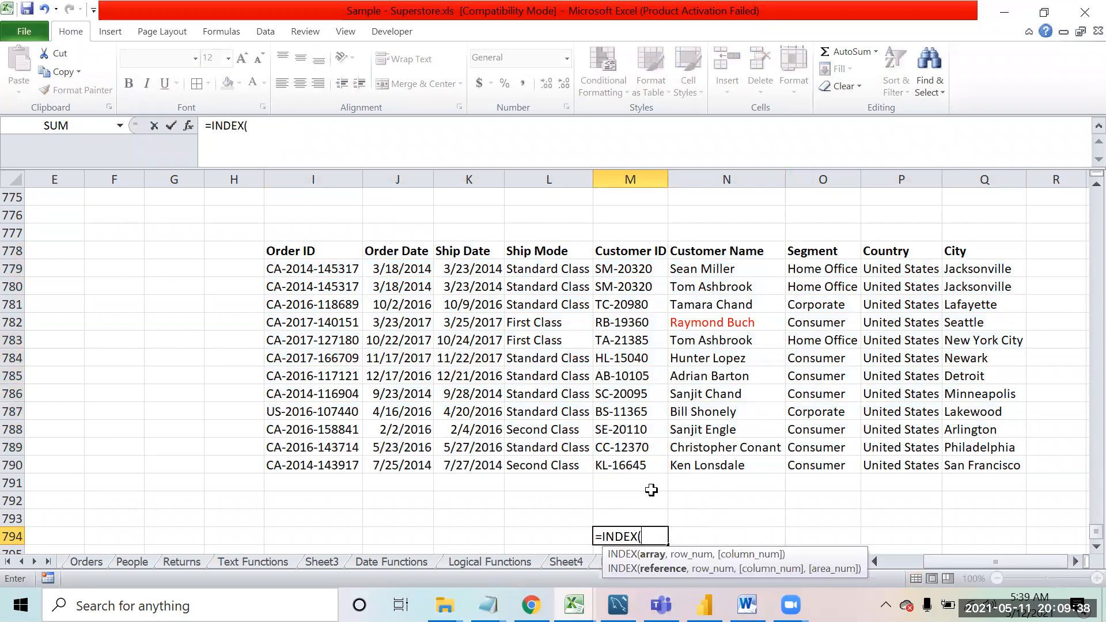
left_click_drag(291, 252, 667, 449)
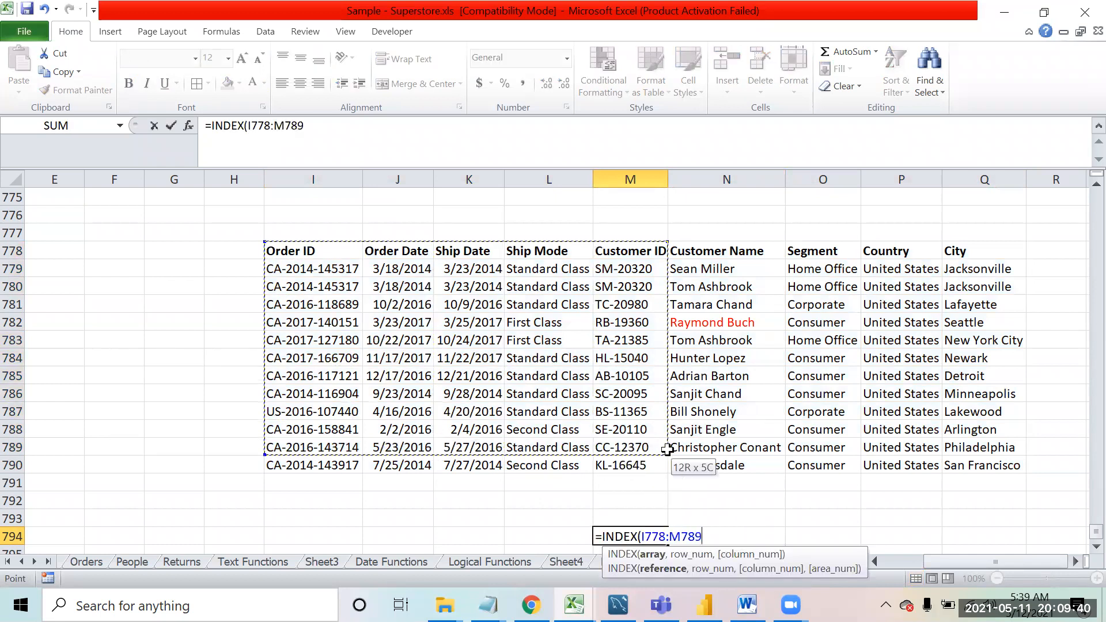
left_click_drag(946, 482, 999, 459)
type(",")
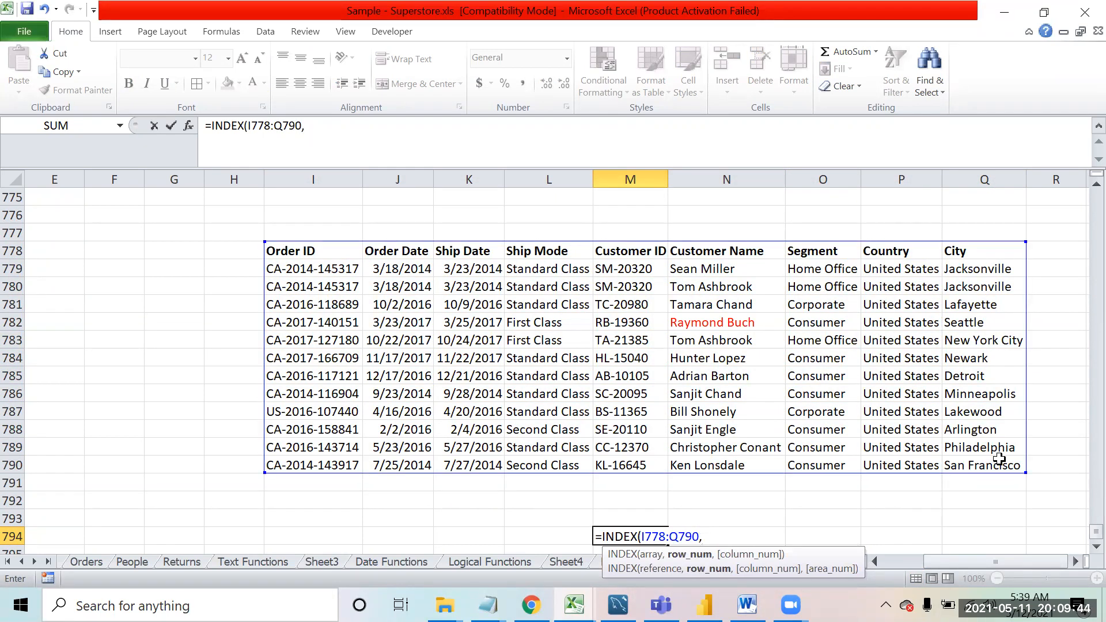
type("5,6")
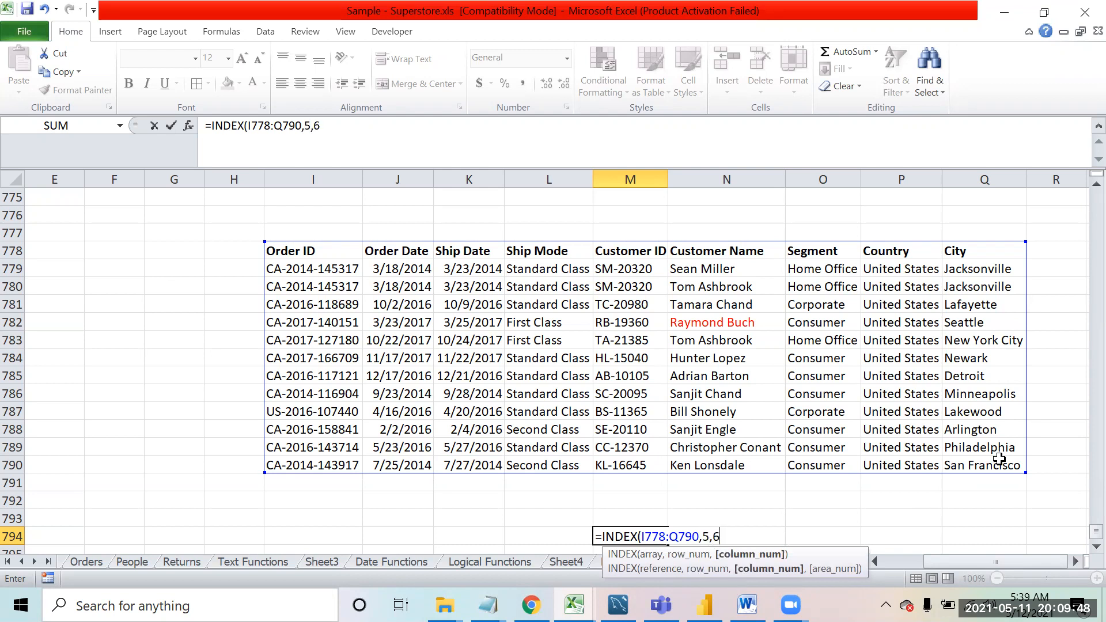
key("Return")
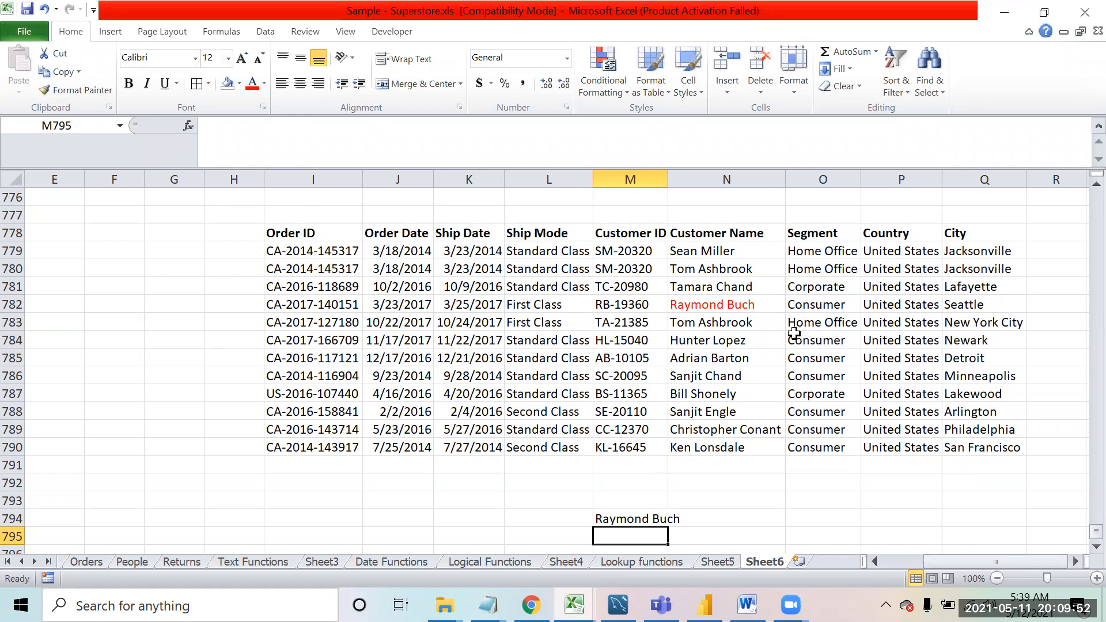
Step: Fill the fifth table row, I782:Q782, with a light blue colour
left_click(316, 306)
left_click_drag(315, 306, 982, 304)
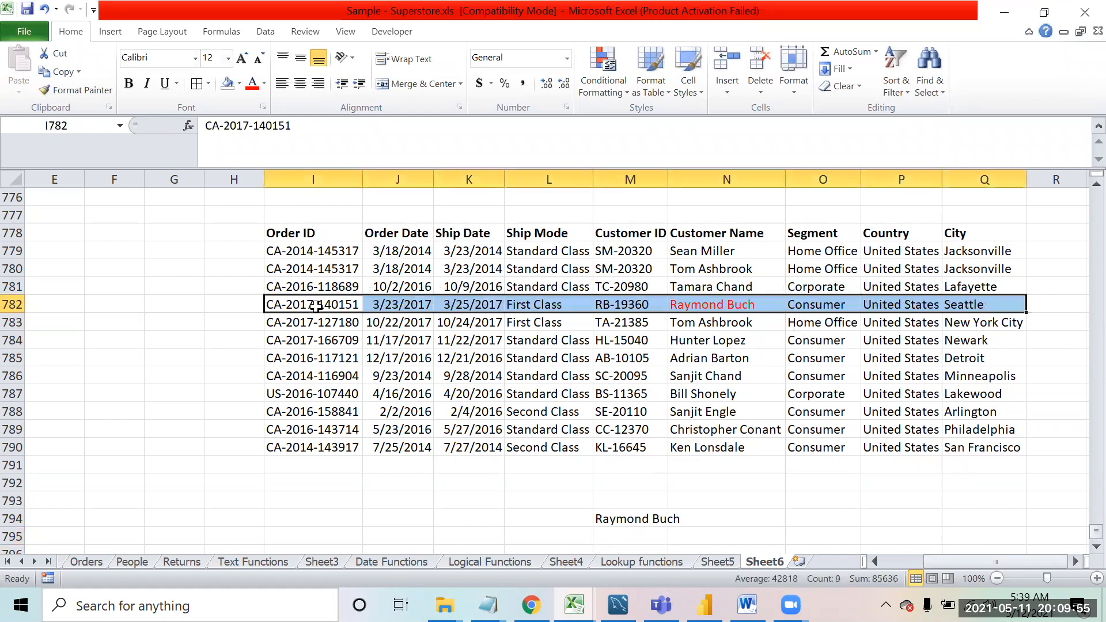
left_click(239, 83)
left_click(282, 131)
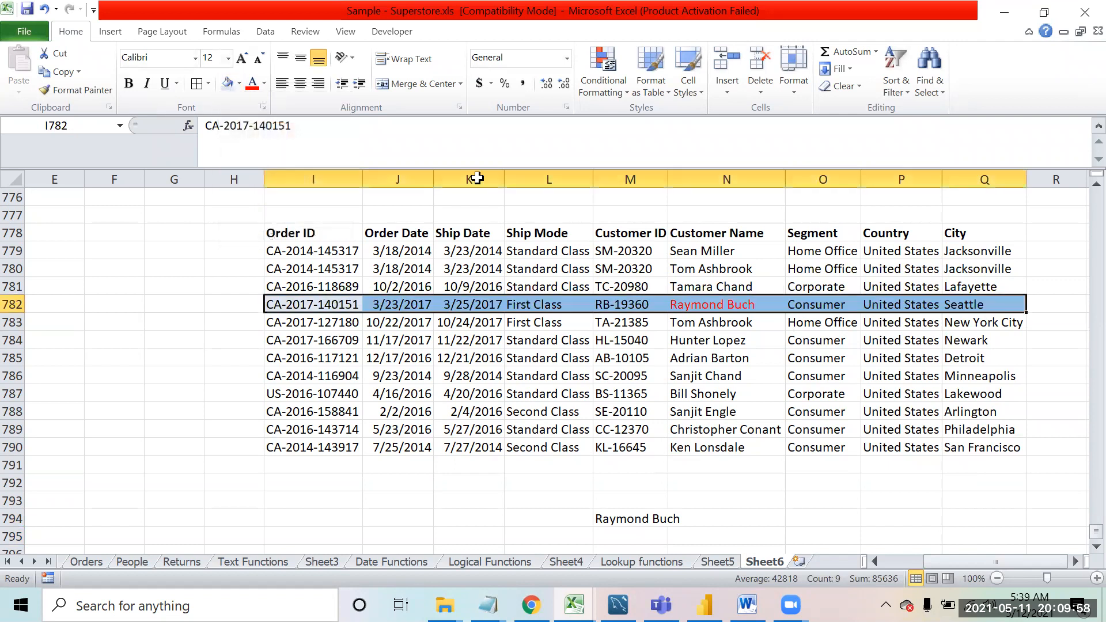
Step: Apply the same light blue fill to the Customer Name column, N778:N790
left_click(690, 235)
key("ctrl+shift+Down")
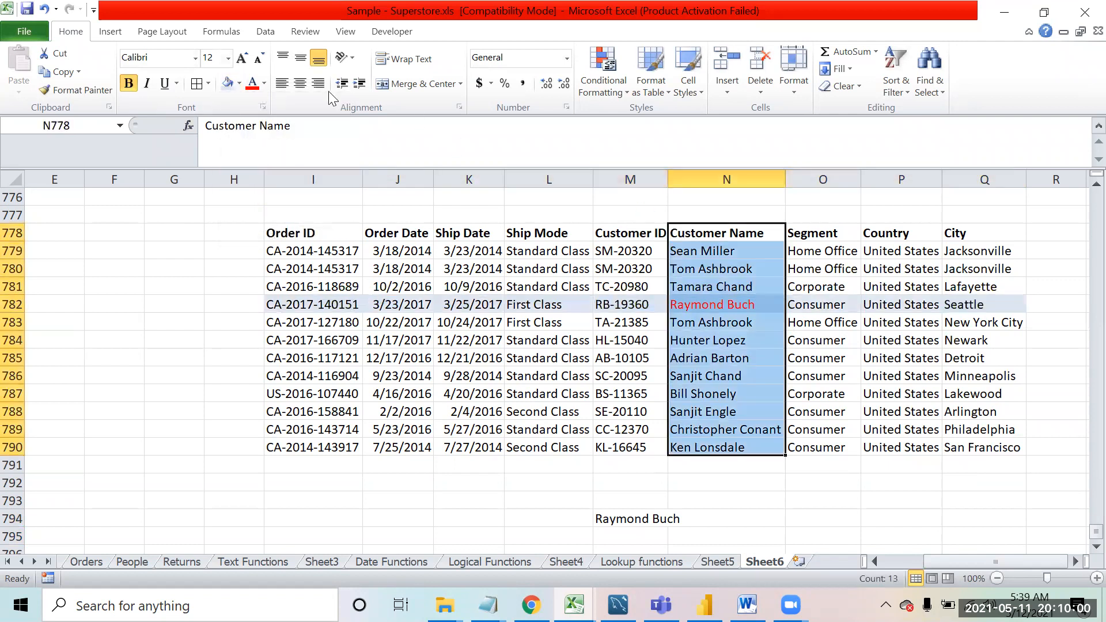
left_click(904, 466)
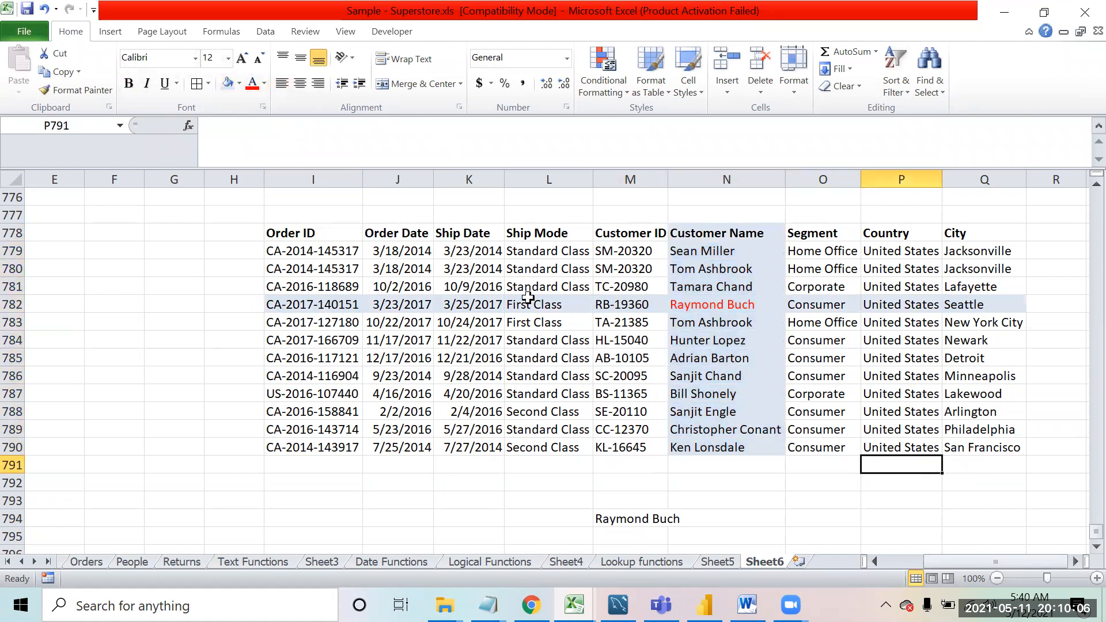
Step: Trace the cells of the order table up to the Customer Name header in N778
left_click(663, 405)
key("Left")
key("Left")
key("Up")
key("Up")
key("Up")
key("Up")
key("Up")
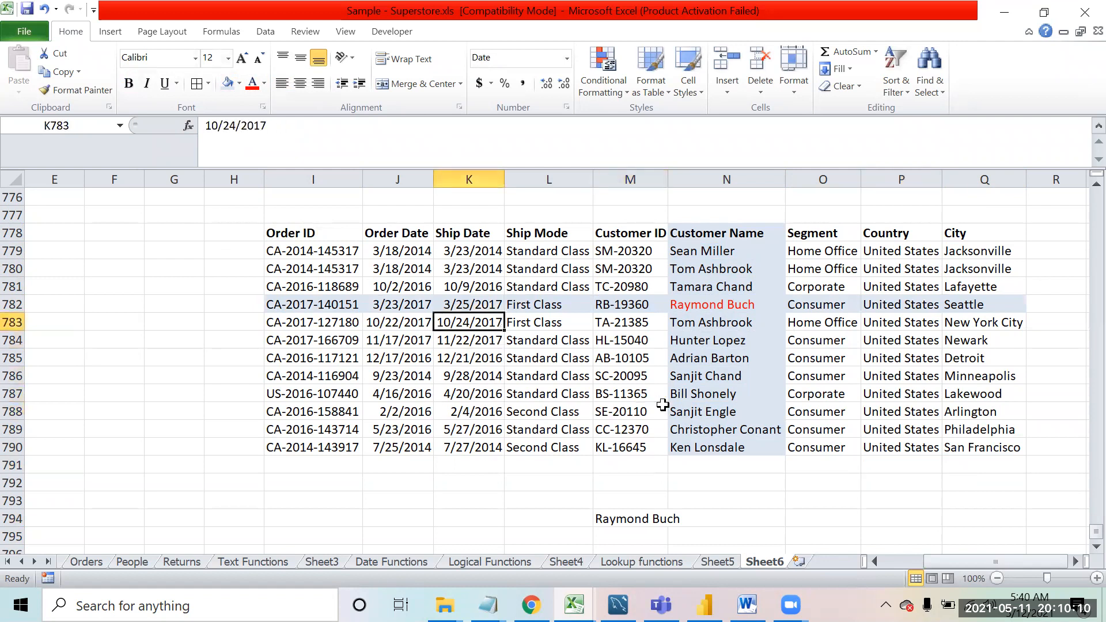
key("Up")
key("Up")
key("Up")
key("Right")
key("Right")
key("Right")
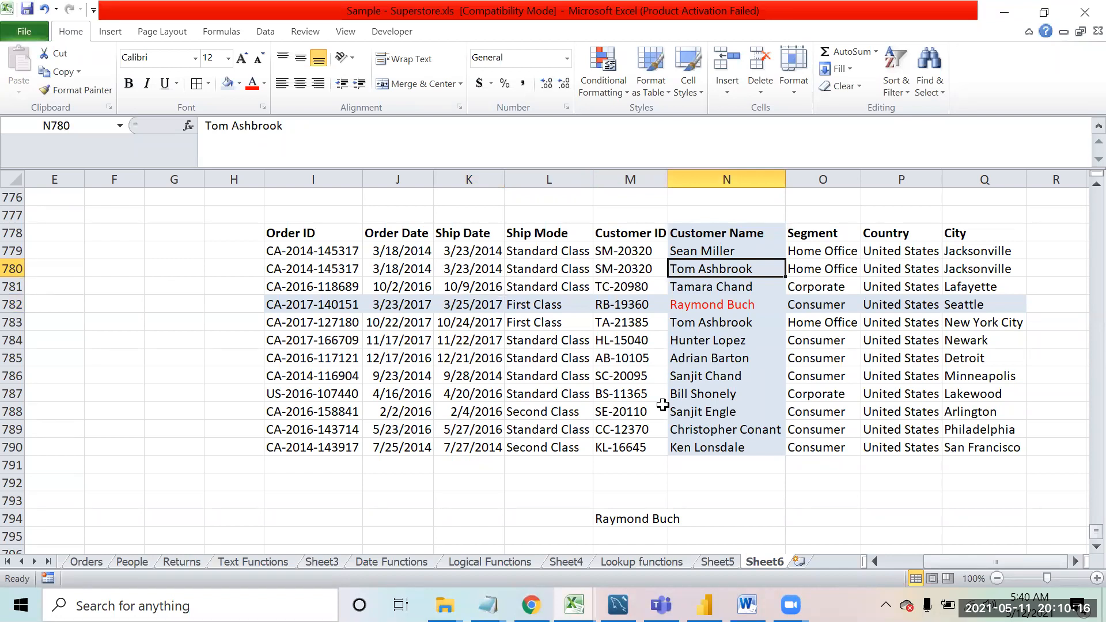
key("Up")
key("Up")
key("Left")
key("Left")
key("Right")
key("Right")
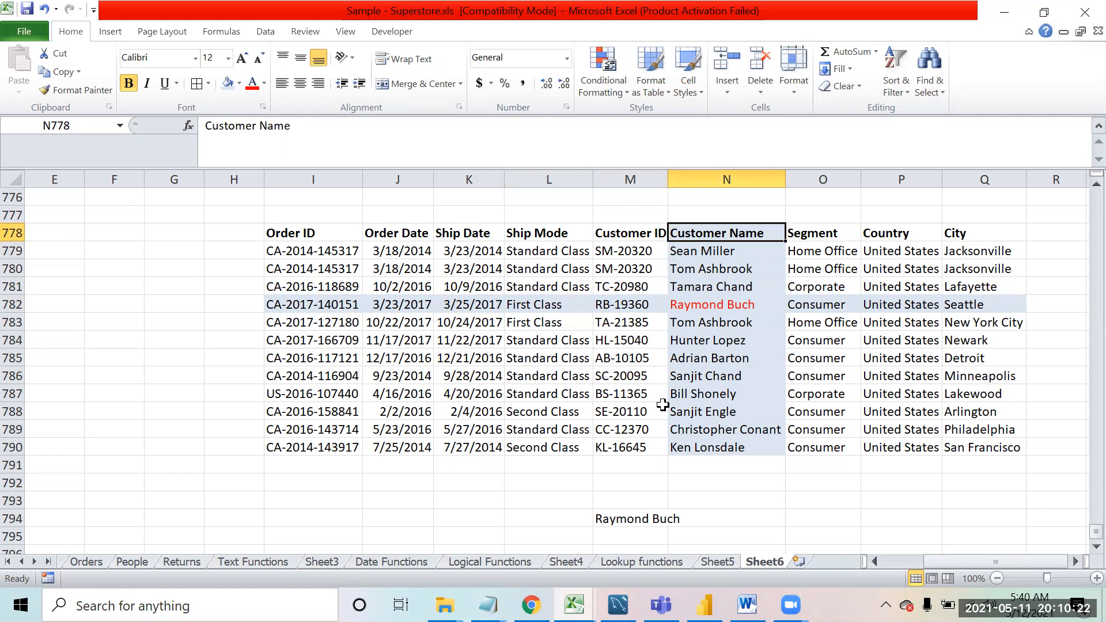
Step: Trace from the Customer Name header across to the Order ID column, down to row 782 and back to I778
key("Down")
key("Down")
key("Up")
key("Up")
key("Left")
key("Left")
key("Left")
key("Left")
key("Left")
key("Down")
key("Down")
key("Down")
key("Down")
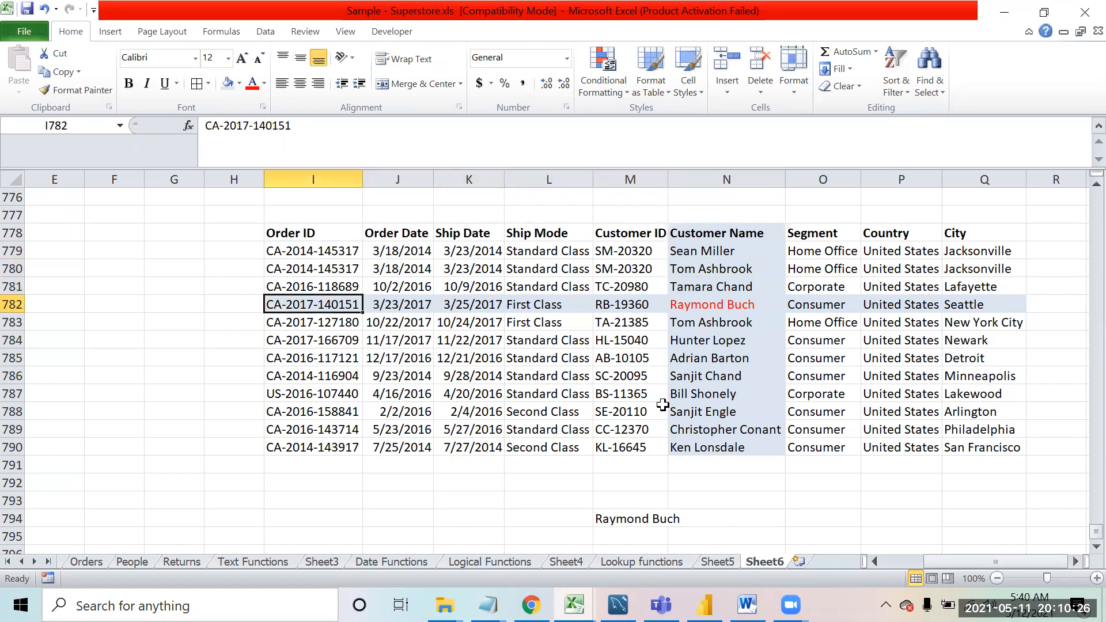
key("Up")
key("Up")
key("Up")
key("Up")
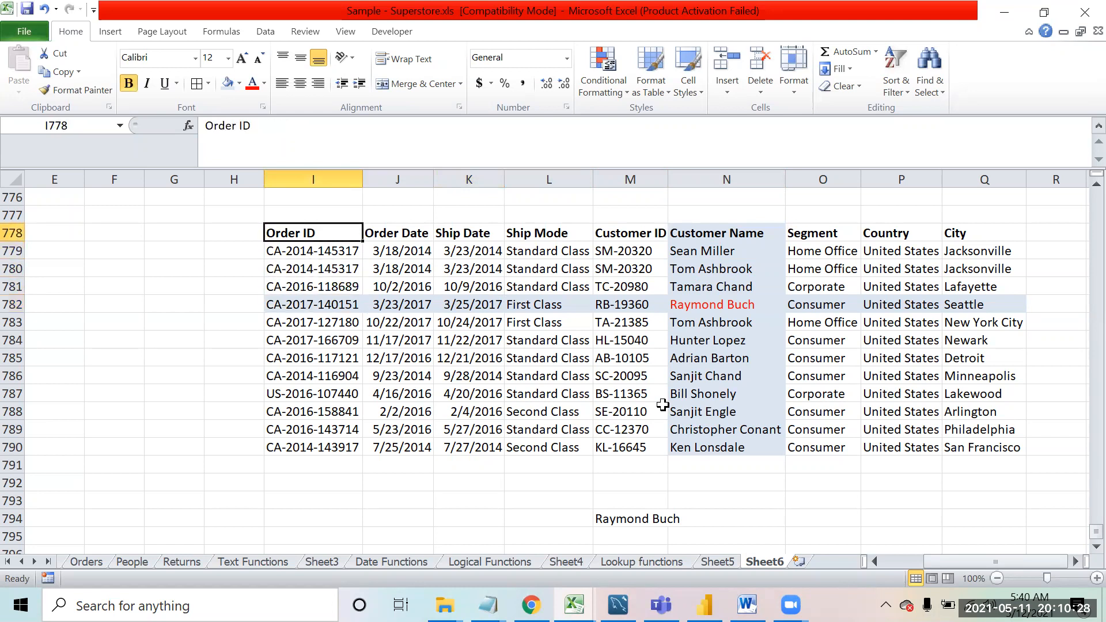
Step: Copy the Order ID column I778:I790 with its header and paste it below the table starting at I799
key("ctrl+shift+Down")
key("ctrl+c")
key("Down")
key("Down")
key("Down")
key("Down")
key("Down")
key("Down")
key("Down")
key("Down")
key("Down")
key("Down")
key("Down")
key("Down")
key("Down")
key("Down")
key("Down")
key("Down")
key("Down")
key("Down")
key("Down")
key("Down")
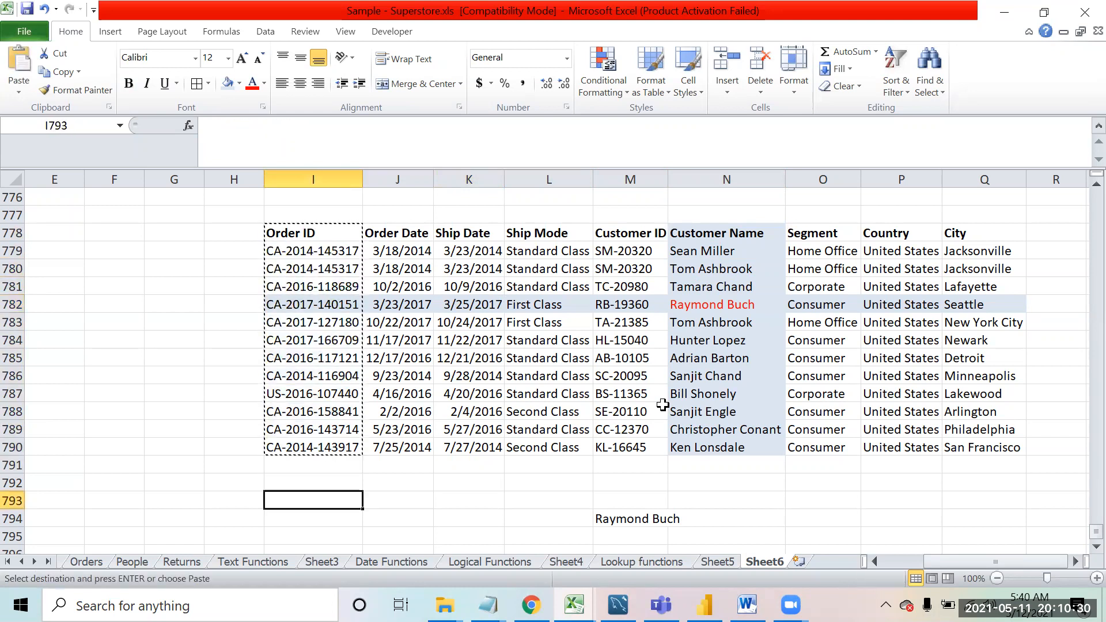
key("Up")
key("Up")
key("Up")
key("Up")
key("Up")
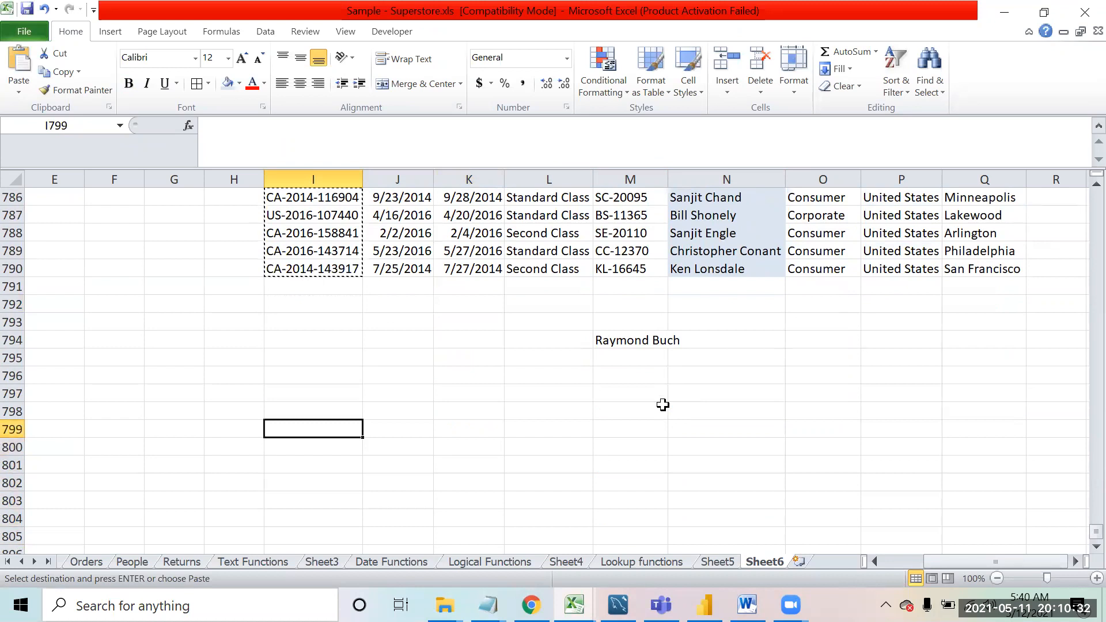
key("ctrl+v")
Step: Enter the heading Customer Name in J798, above and beside the pasted Order ID list
key("Up")
key("Up")
key("Down")
key("Right")
type("Customer Name")
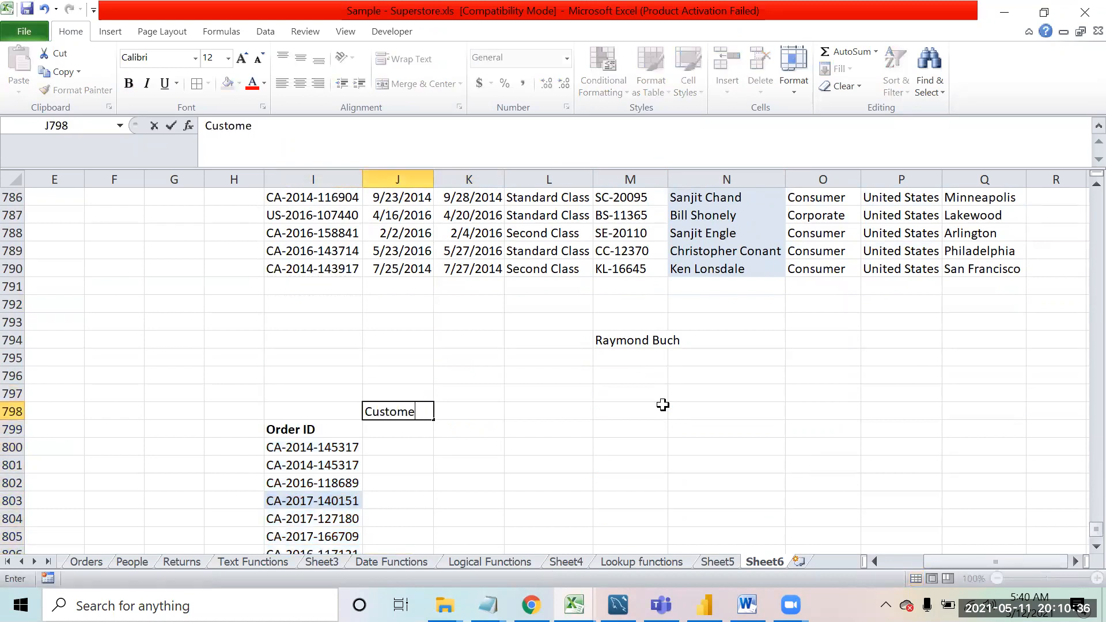
key("Return")
key("Left")
key("Left")
key("Down")
key("Down")
key("Down")
key("Right")
key("Right")
key("Up")
key("Up")
key("Up")
key("Up")
key("Down")
key("Down")
key("Up")
key("Up")
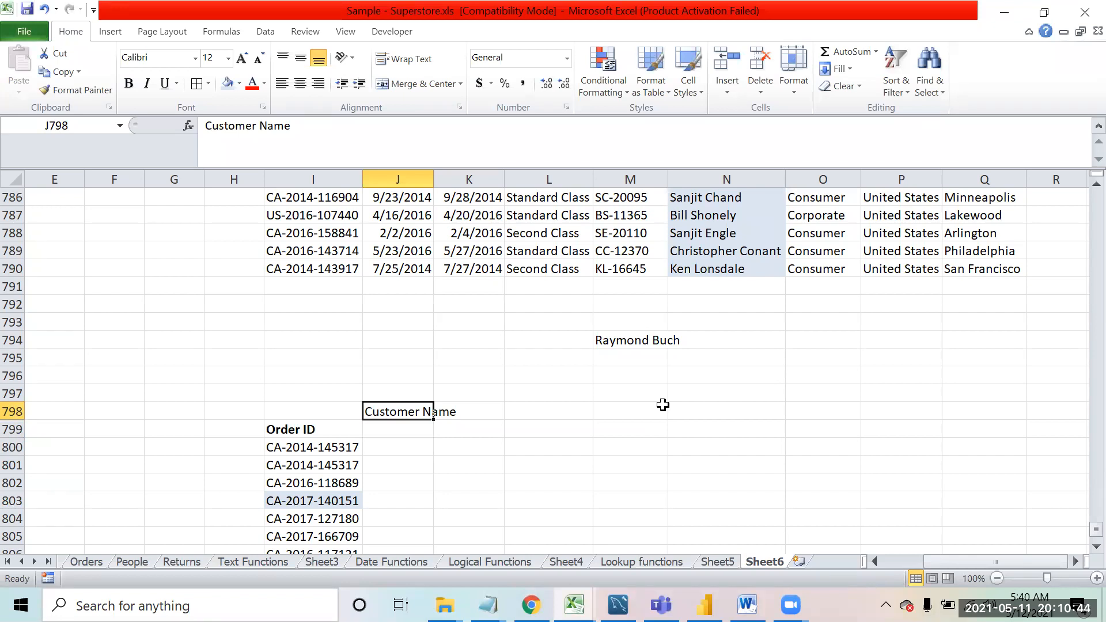
key("Down")
key("Down")
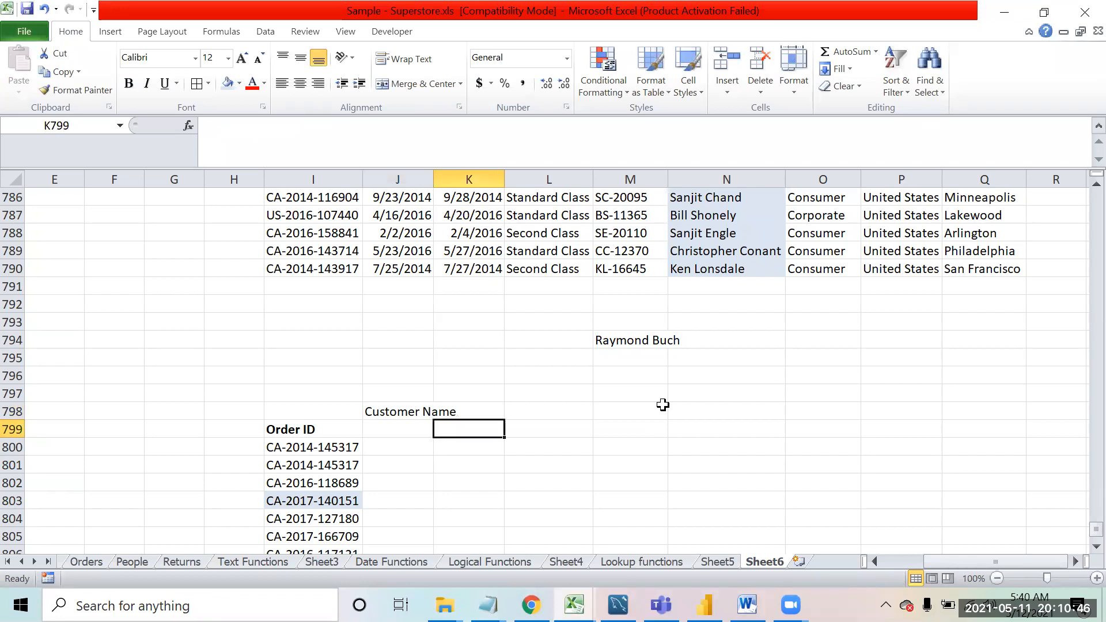
type("=in")
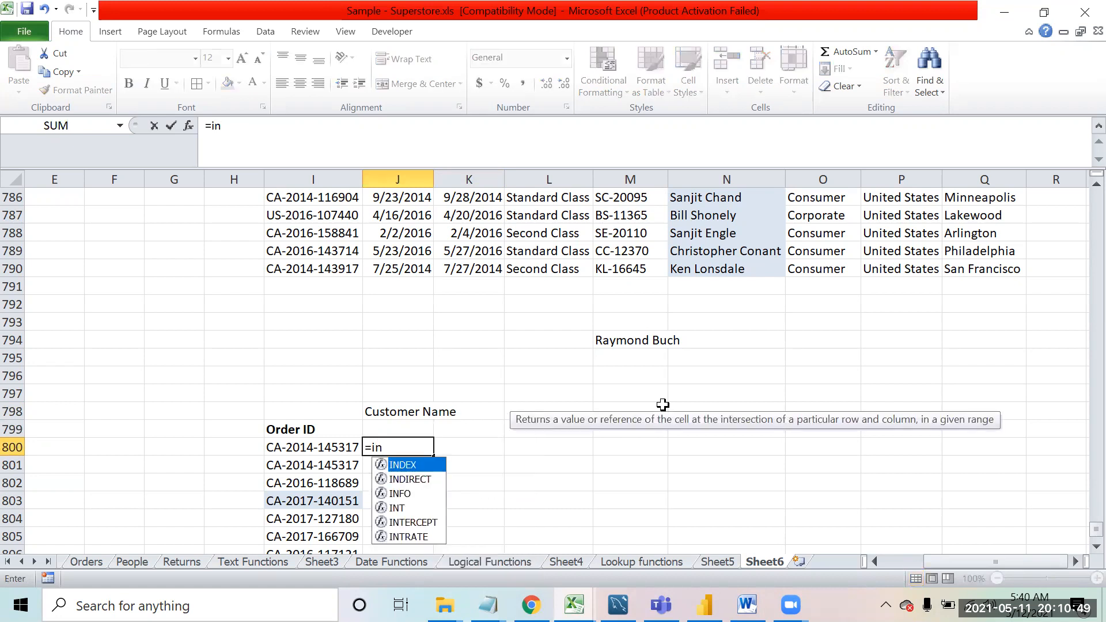
key("Tab")
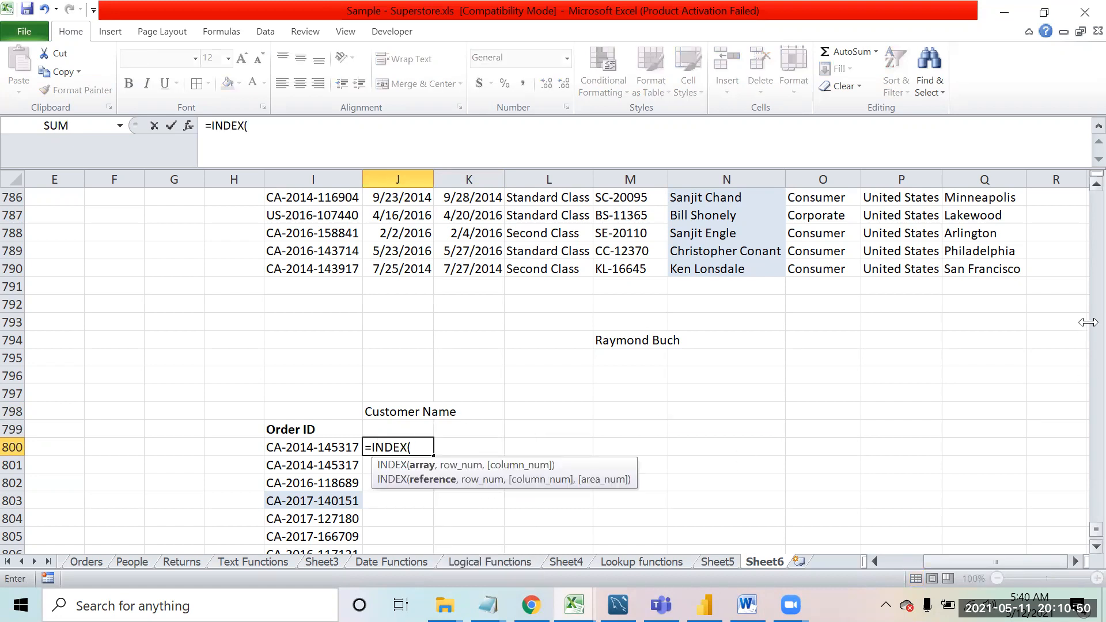
scroll(1078, 182, "up", 1)
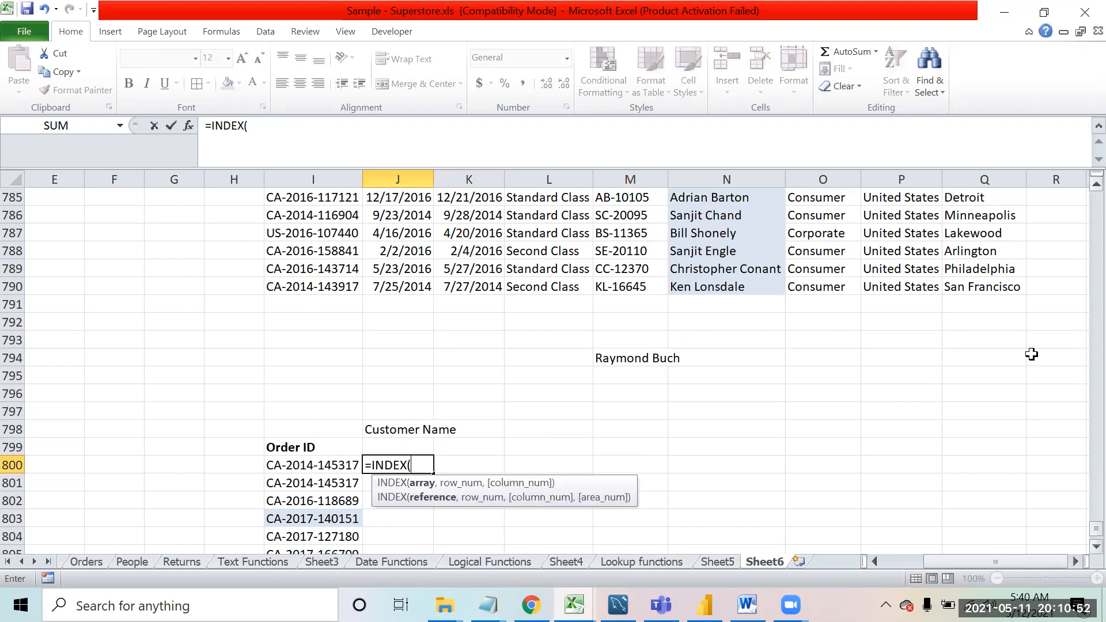
scroll(1078, 179, "up", 6)
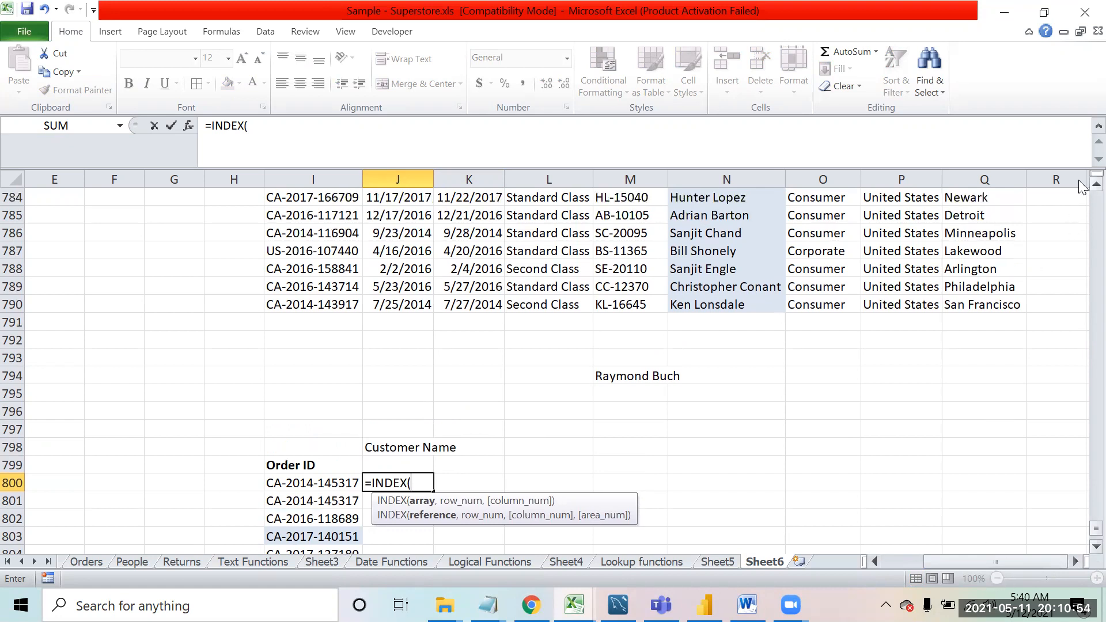
scroll(1078, 179, "up", 3)
left_click_drag(271, 233, 987, 450)
type(",")
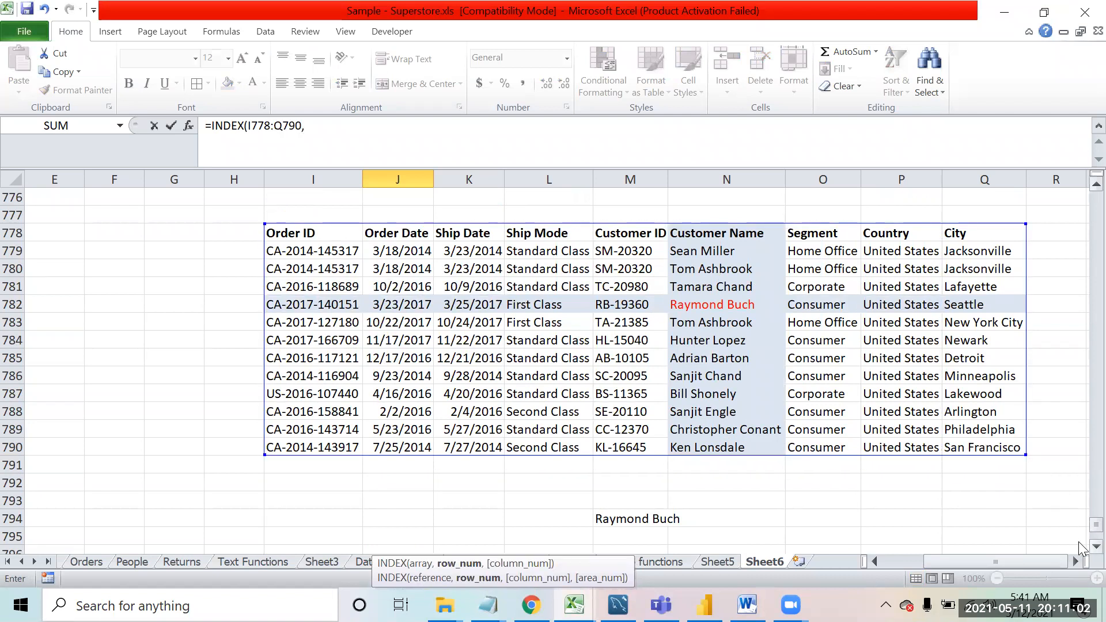
scroll(1078, 541, "down", 1)
scroll(1078, 542, "down", 3)
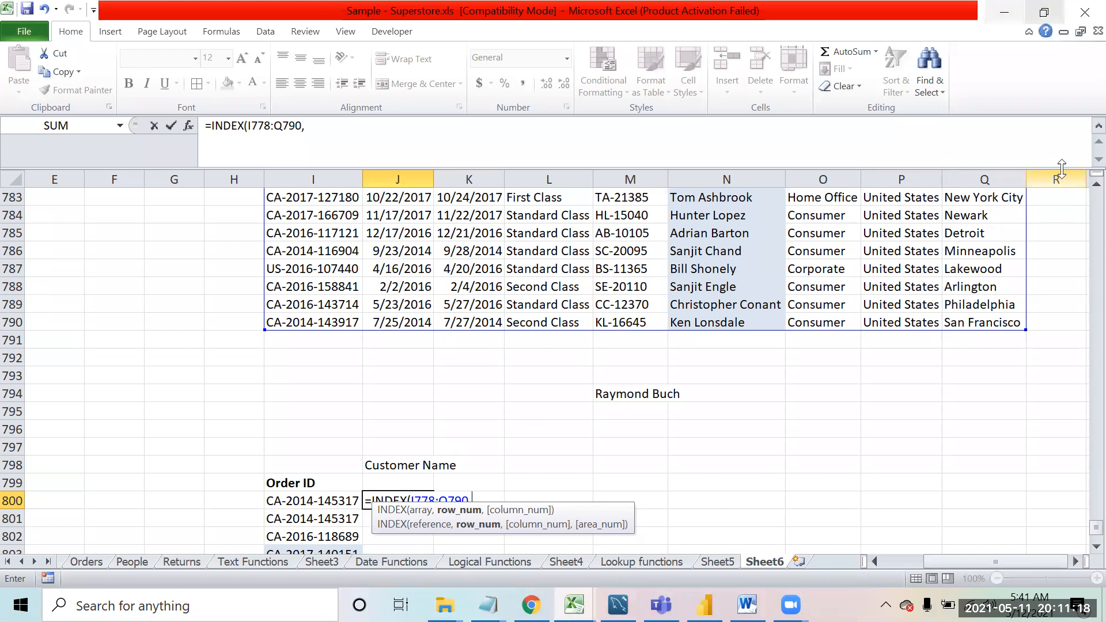
scroll(1080, 192, "up", 1)
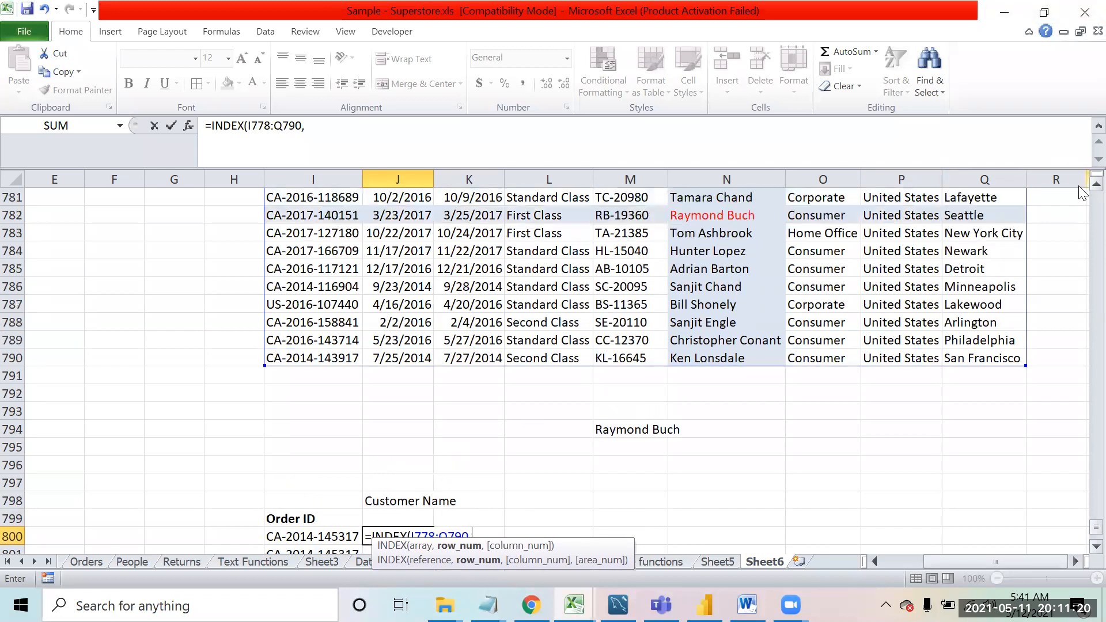
scroll(1078, 186, "up", 2)
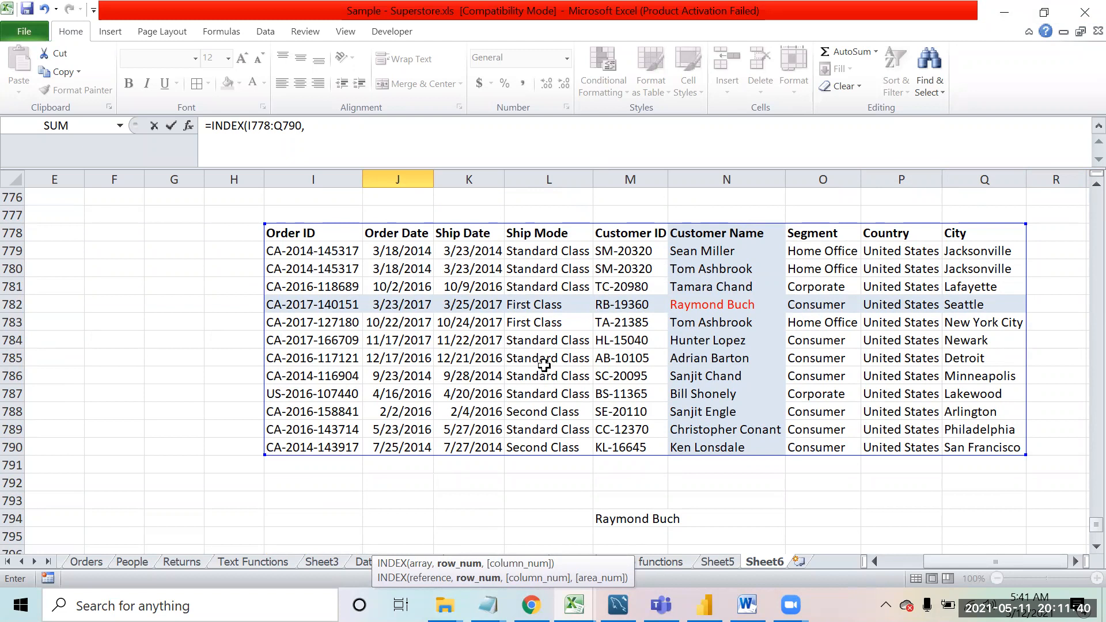
key("Escape")
Step: Change the last digit of the duplicate Order ID in I780 of the order table to 8
key("Up")
key("Up")
key("Up")
key("Up")
key("Up")
key("Up")
key("Up")
key("Up")
key("Up")
key("Up")
key("Up")
key("Up")
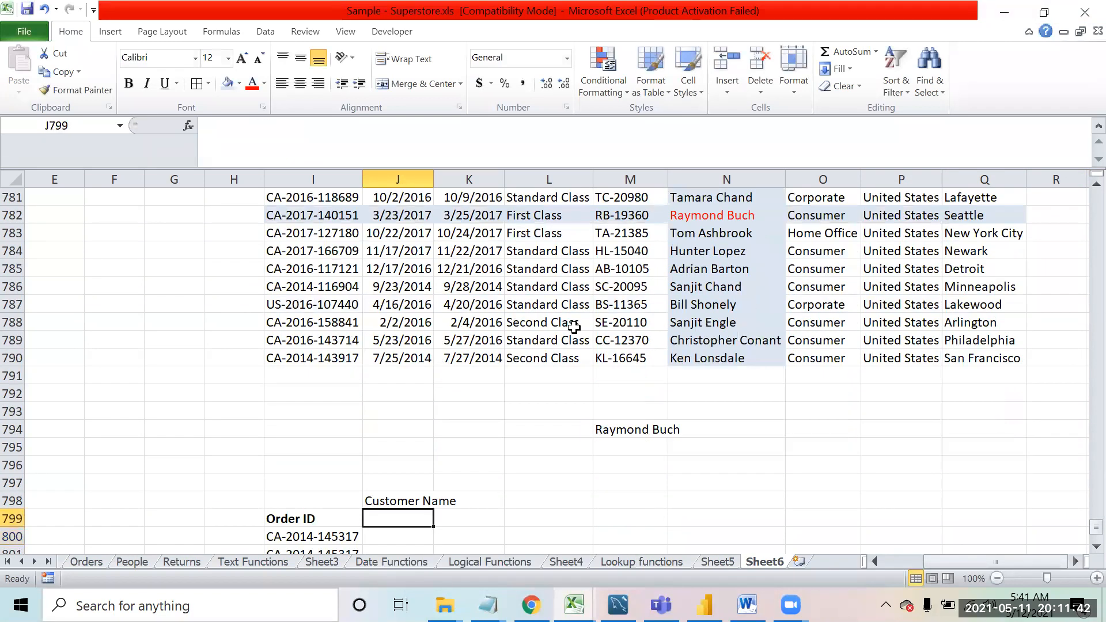
key("Up")
key("Up")
key("Up")
key("Up")
key("Up")
key("Up")
key("Up")
key("Up")
key("Up")
key("Up")
key("Up")
key("Down")
key("Down")
key("Left")
key("Down")
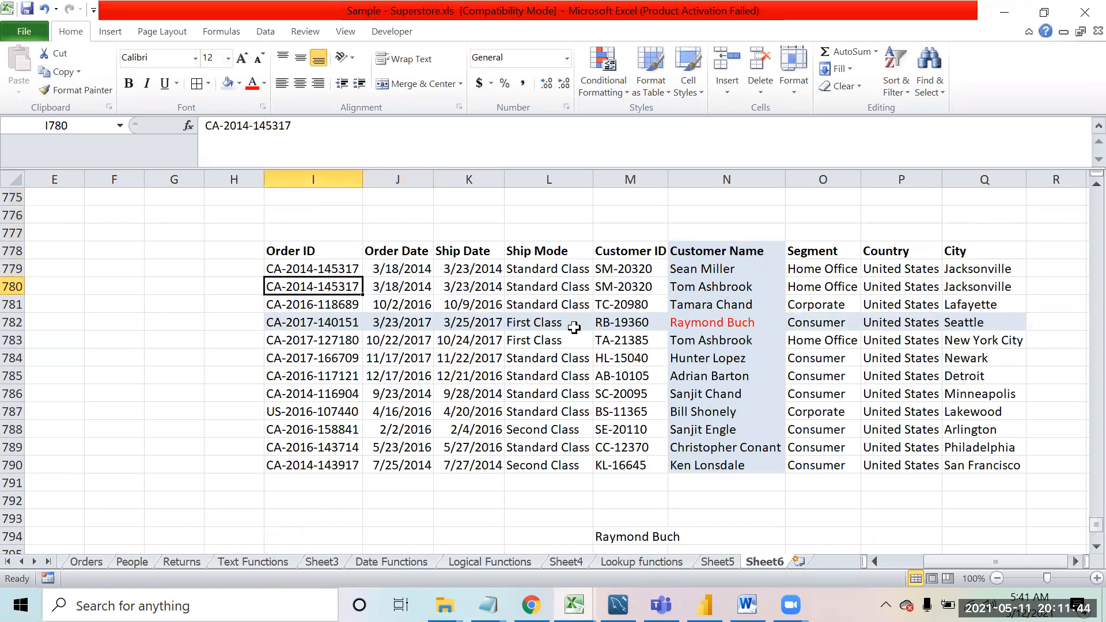
left_click(365, 132)
key("BackSpace")
type("8")
key("Return")
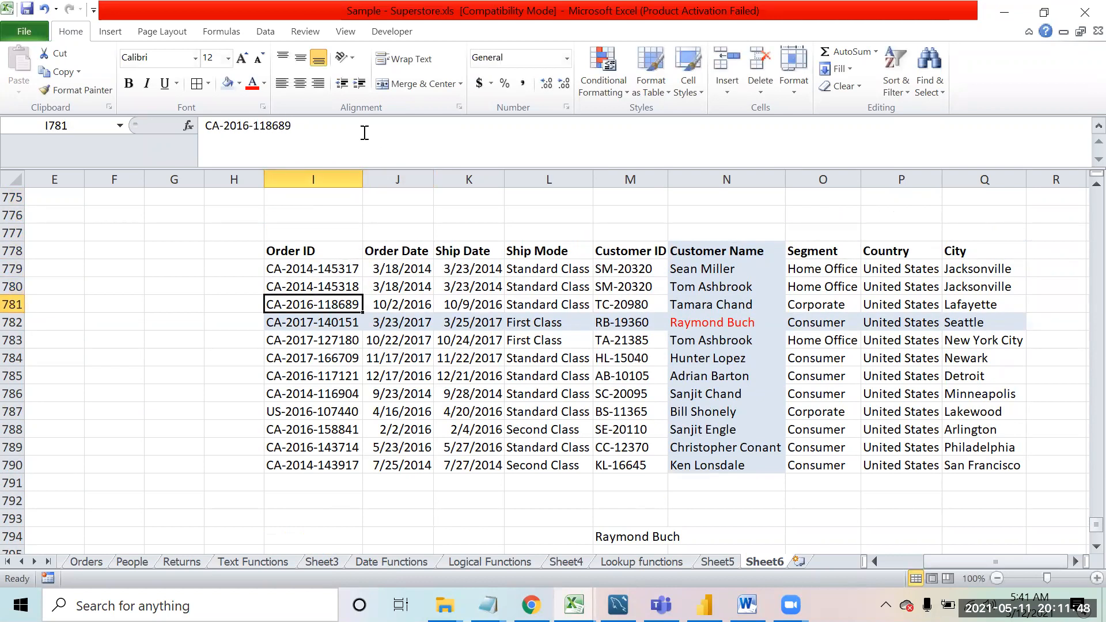
Step: Change the last digit of the matching duplicate Order ID in I801 of the pasted list to 8
key("Down")
key("Down")
key("Down")
key("Down")
key("Down")
key("Down")
key("Down")
key("Down")
key("Down")
key("Down")
key("Down")
key("Down")
key("Down")
key("Down")
key("Down")
key("Down")
key("Down")
key("Down")
key("Down")
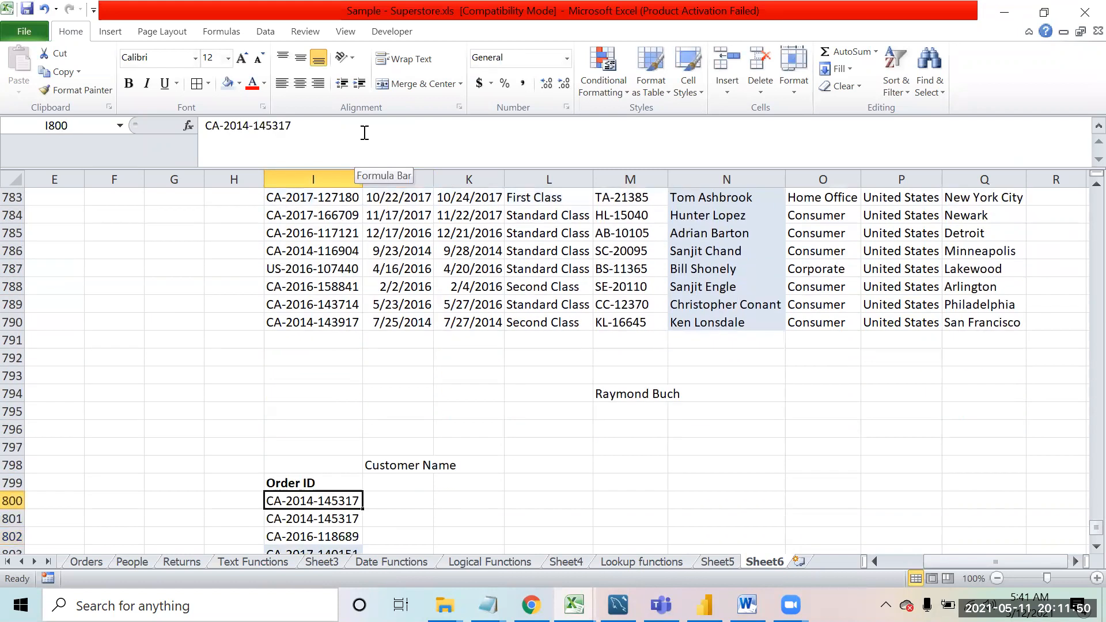
key("Right")
key("Down")
key("Up")
key("Left")
key("Down")
key("F2")
key("BackSpace")
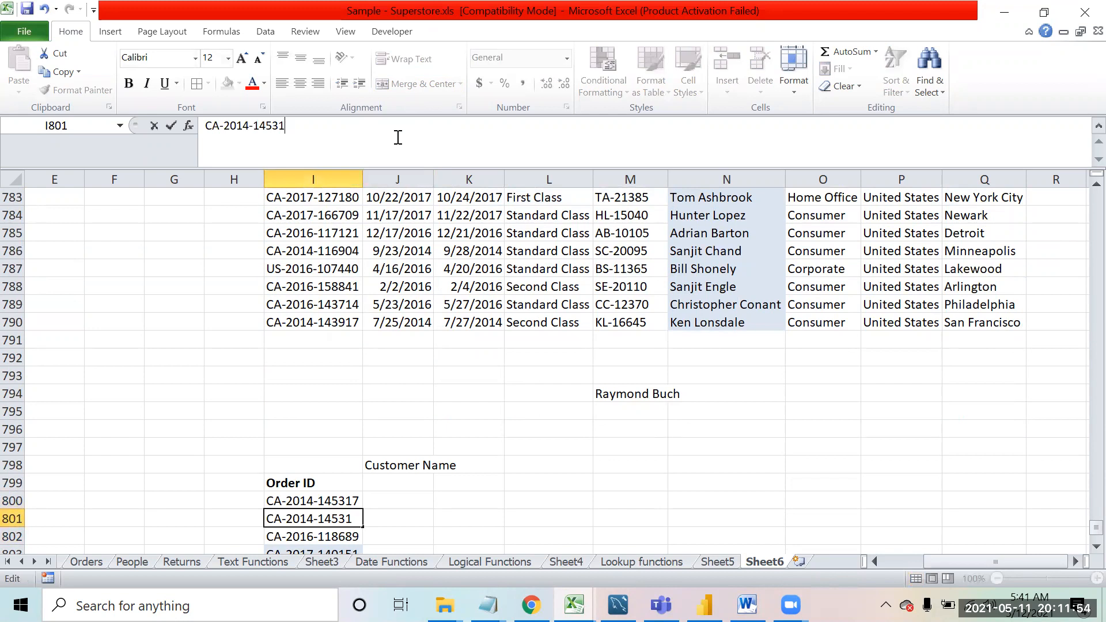
type("8")
key("Return")
key("Up")
key("Up")
key("Up")
key("Up")
key("Up")
key("Up")
key("Up")
key("Up")
key("Up")
key("Up")
key("Up")
key("Up")
key("Up")
key("Up")
key("Up")
key("Up")
key("Up")
key("Up")
key("Up")
key("Up")
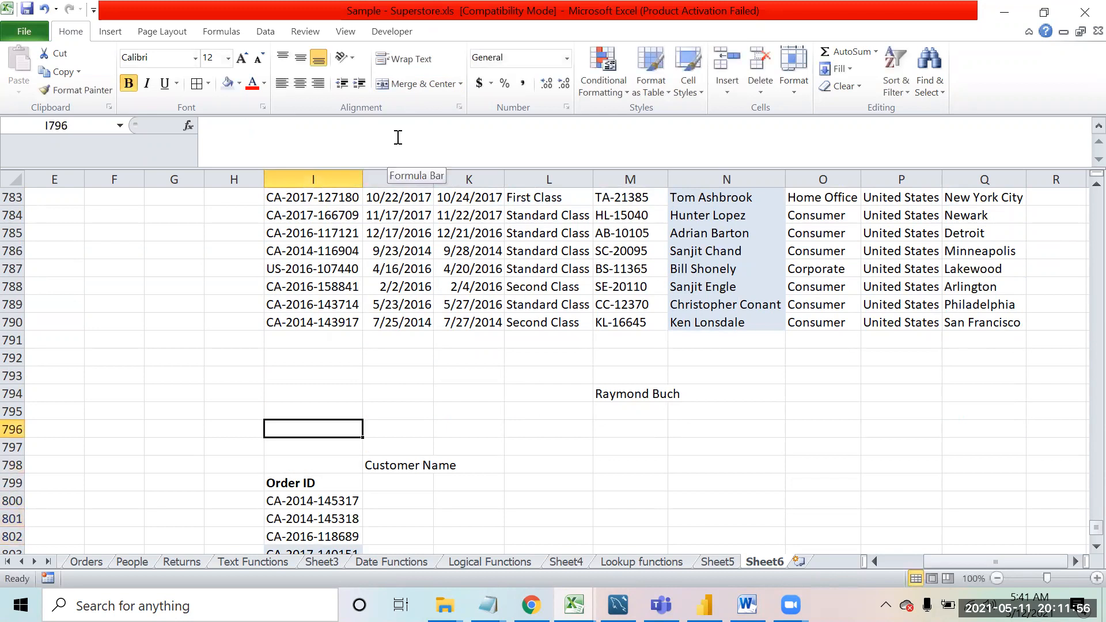
key("Down")
key("Down")
key("Down")
key("Down")
key("Down")
key("Down")
key("Down")
key("Down")
key("Down")
key("Down")
key("Down")
key("Down")
key("Down")
key("Down")
key("Down")
key("Down")
key("Down")
key("Down")
key("Down")
key("Down")
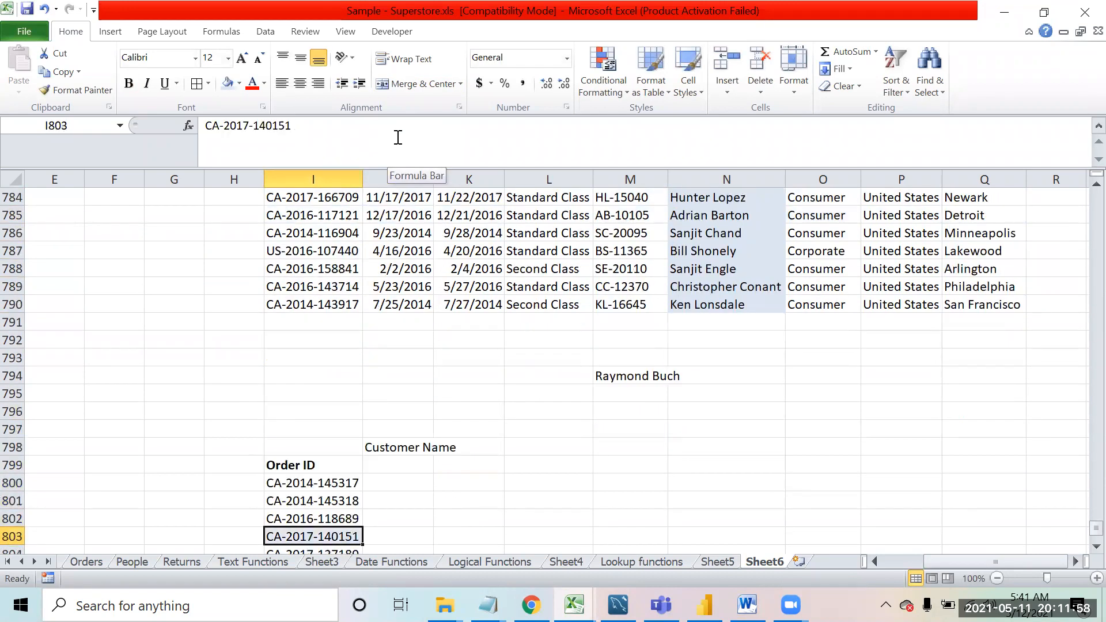
Step: Zoom the worksheet out to 70% and bring the order table and the pasted Order ID list into view together
left_click(996, 578)
left_click(995, 578)
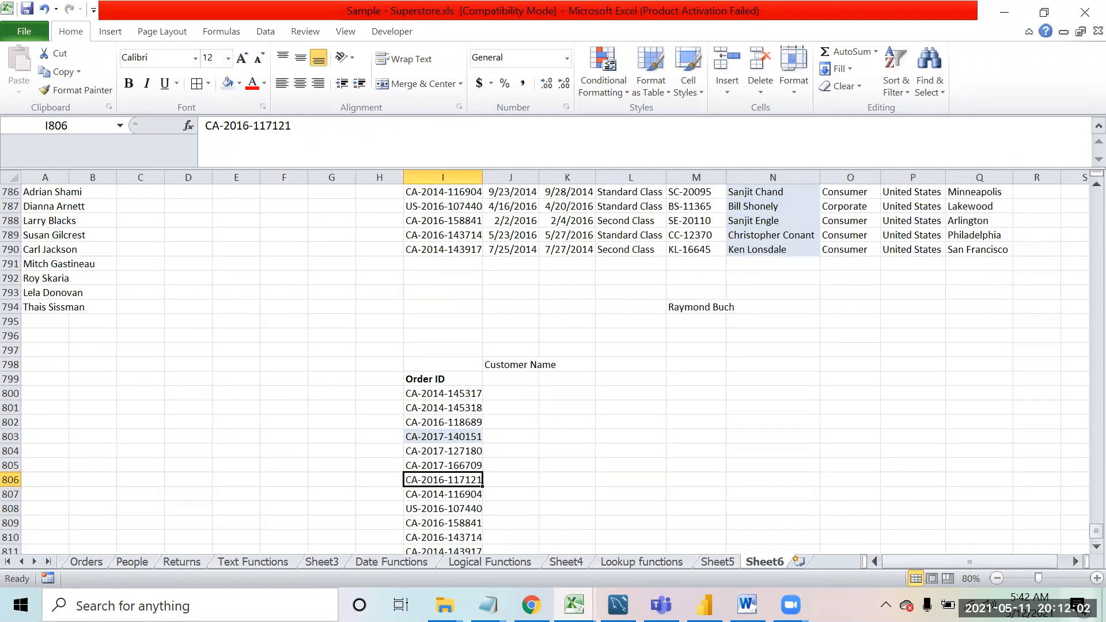
left_click(996, 578)
left_click(828, 472)
key("Up")
key("Up")
key("Up")
key("Up")
key("Up")
key("Up")
key("Up")
key("Up")
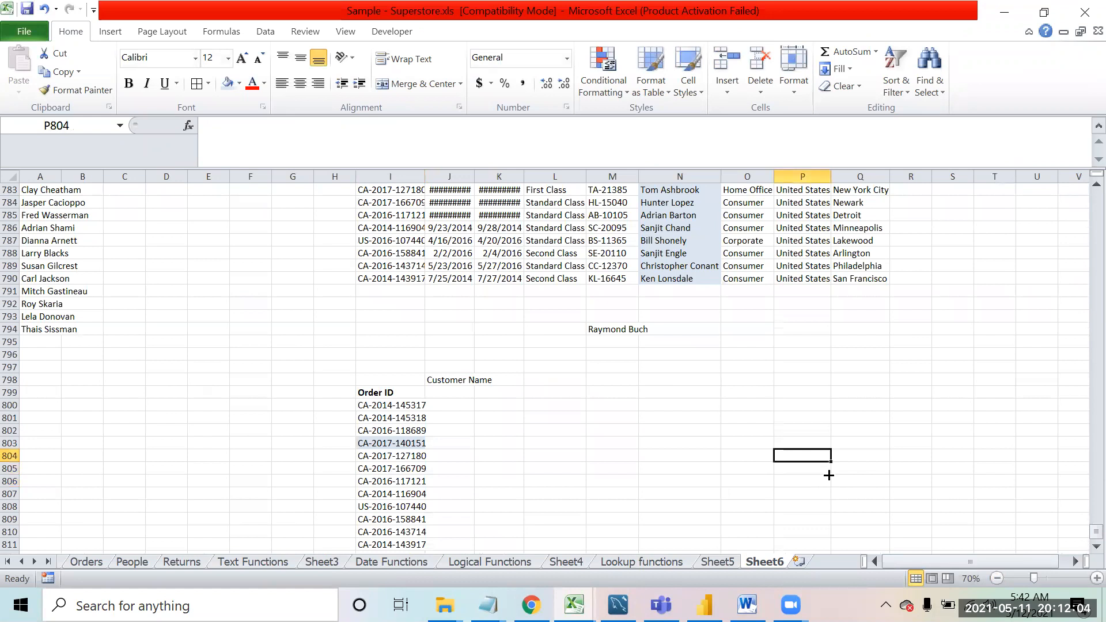
key("Up")
key("Up")
key("Up")
key("Up")
key("Up")
key("Up")
key("Up")
key("Up")
key("Up")
key("Up")
key("Up")
key("Up")
key("Up")
key("Up")
key("Up")
key("Up")
key("Up")
key("Up")
key("Up")
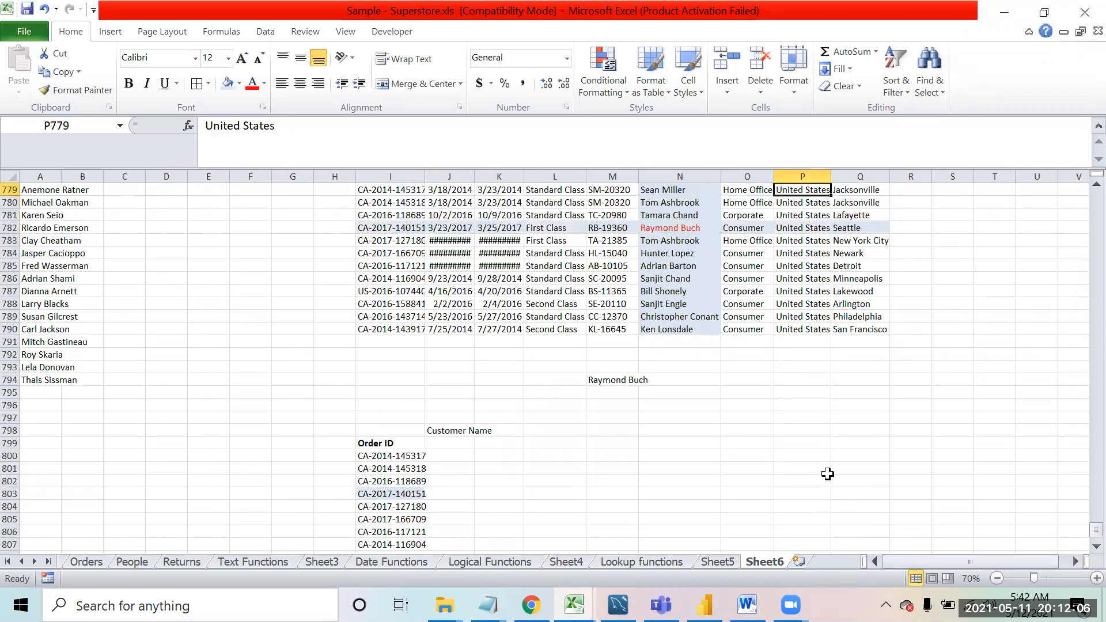
key("Up")
key("Down")
key("Down")
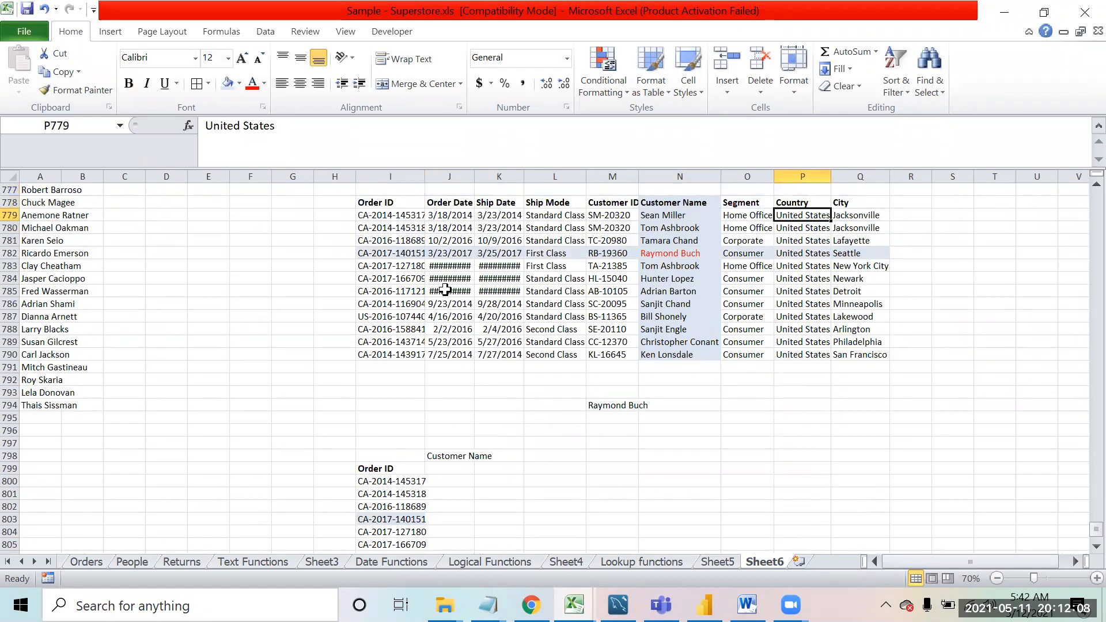
Step: Compare the first order row with the pasted Order ID in I800, and highlight the whole order table I778:Q790
left_click(379, 216)
key("Right")
key("Right")
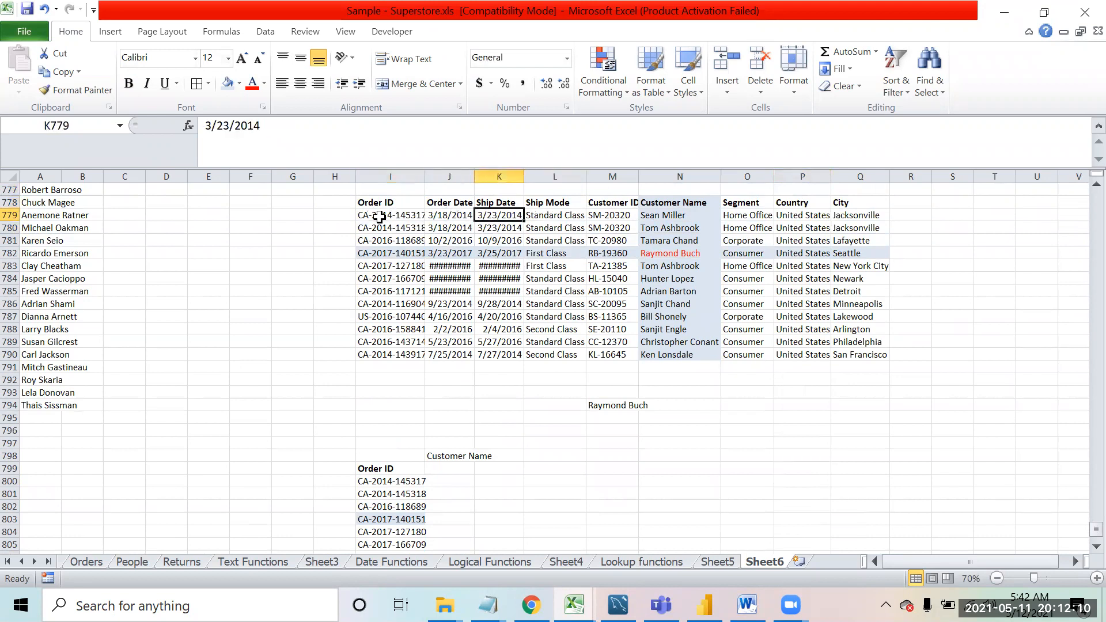
key("Left")
key("Left")
left_click(393, 482)
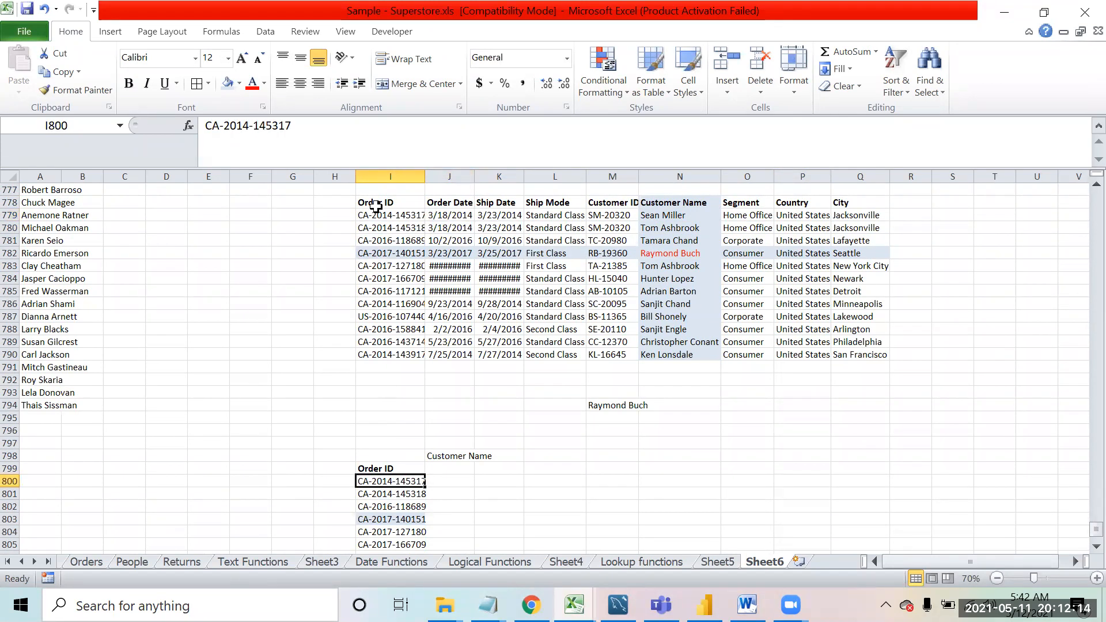
left_click_drag(384, 202, 866, 353)
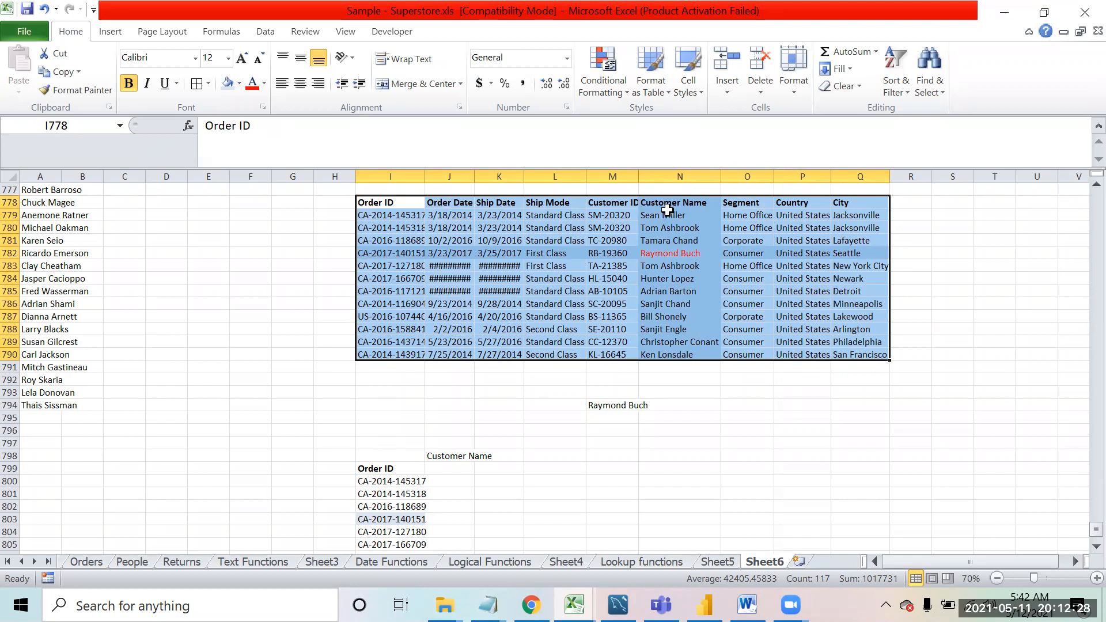
Step: Enter =INDEX(I778:Q790,2,6) in J800 to return the customer name for the first pasted Order ID
left_click(446, 482)
type("=")
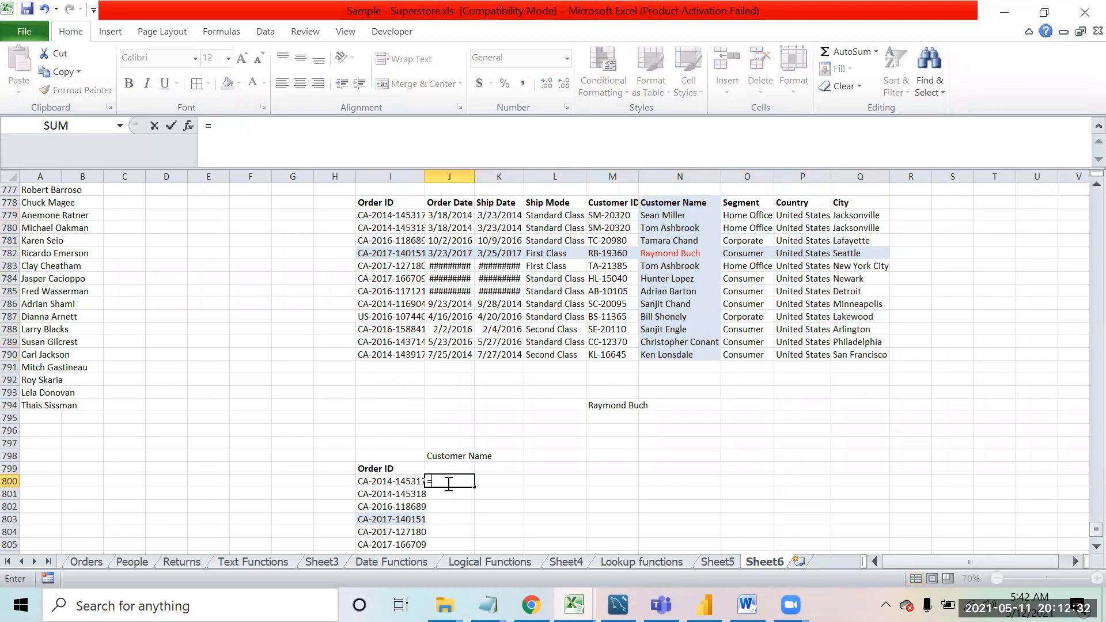
type("ind")
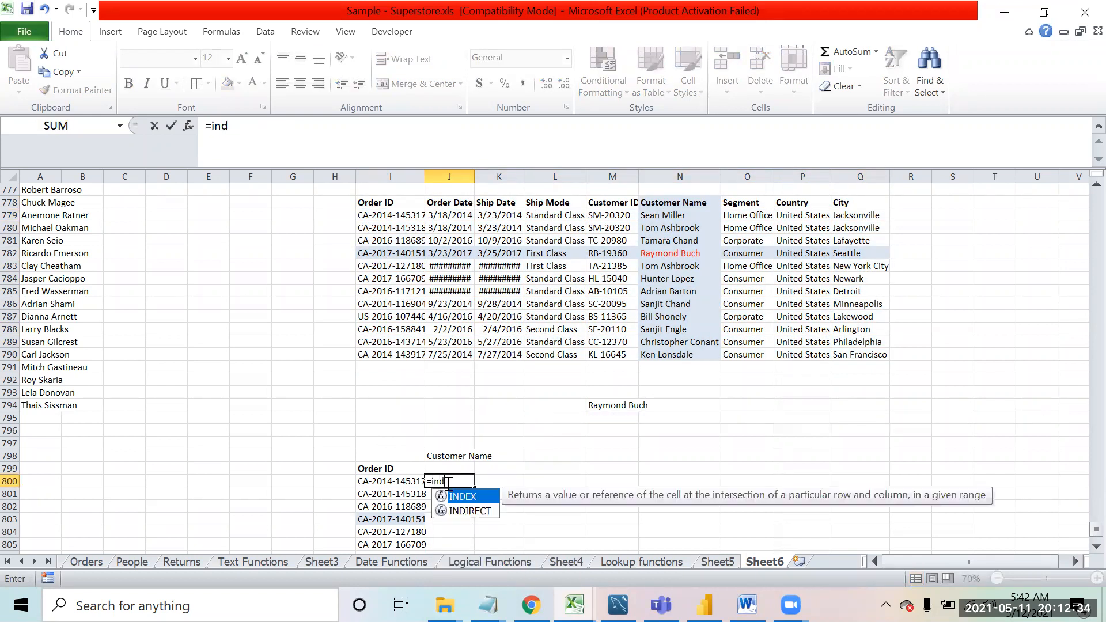
key("Tab")
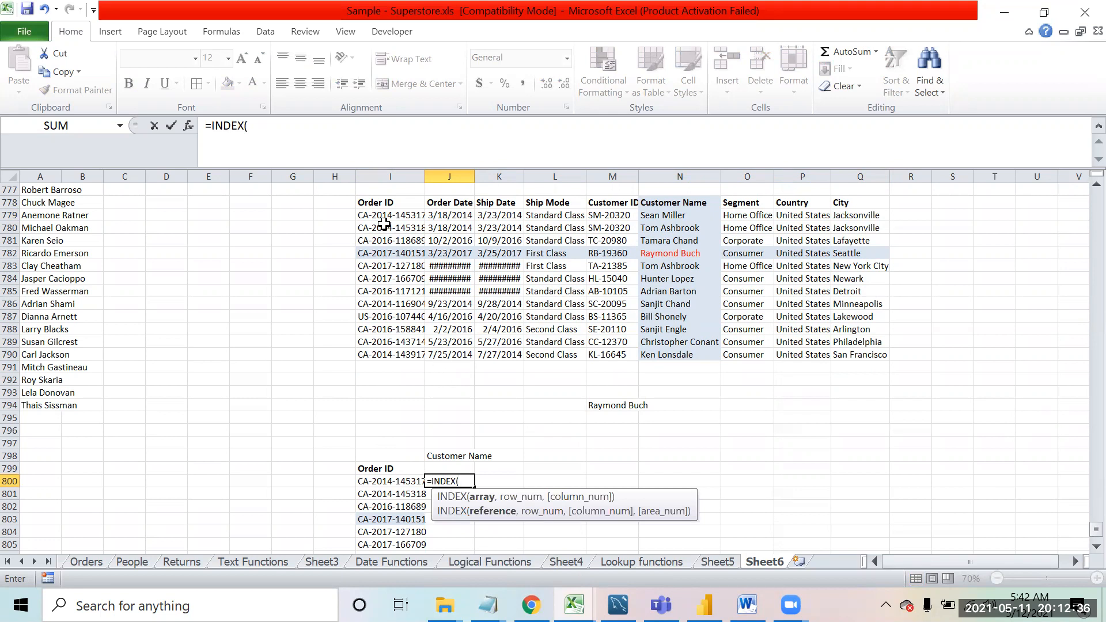
left_click_drag(381, 203, 869, 351)
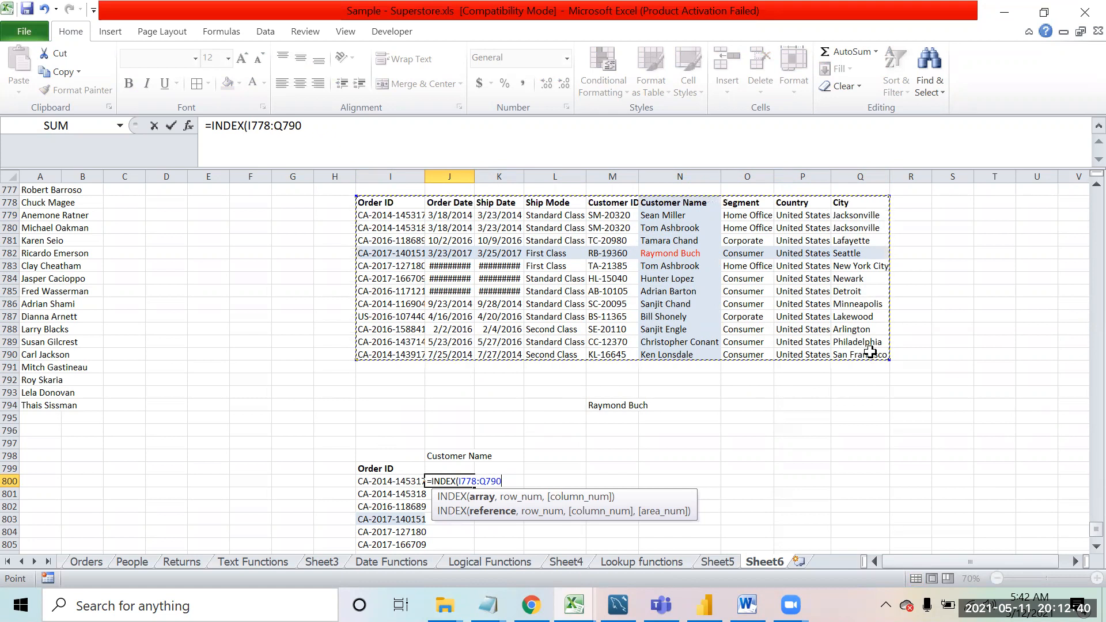
type(",2")
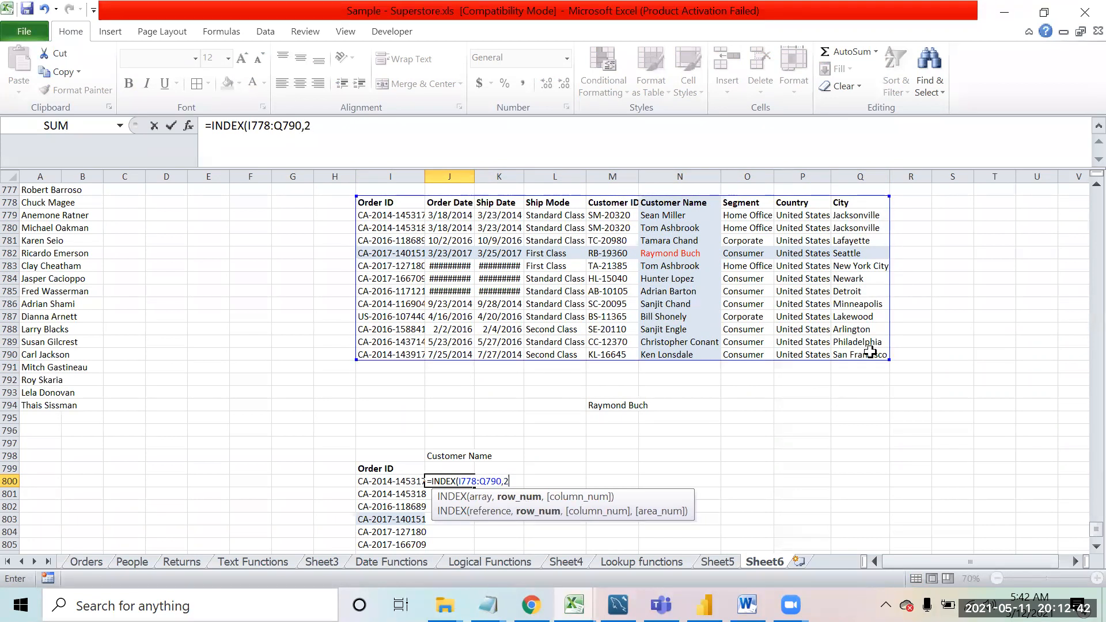
type(",")
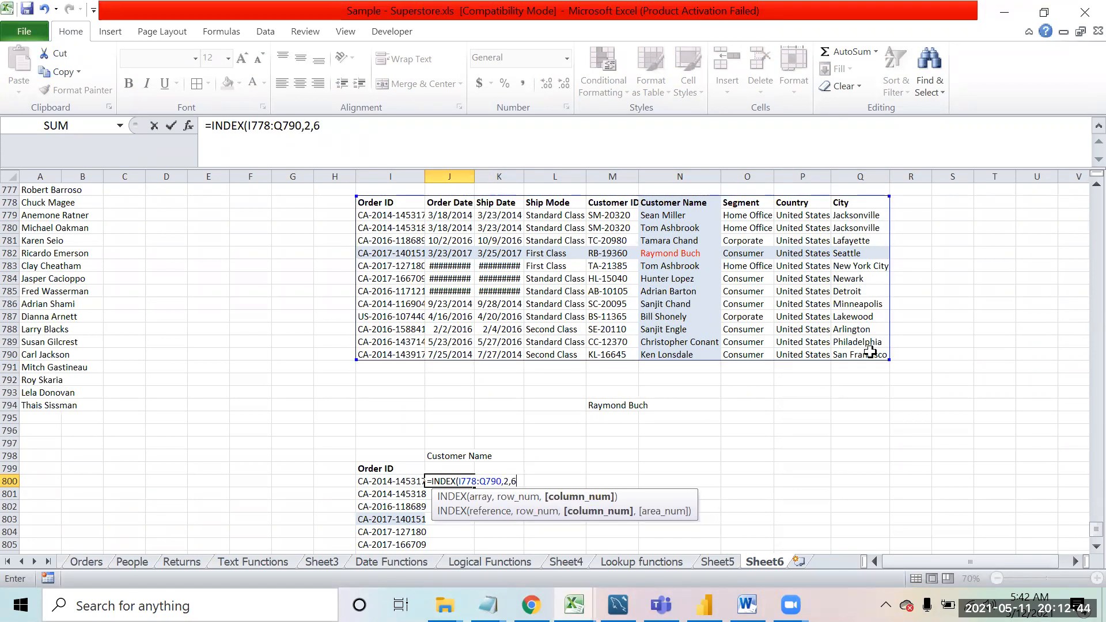
type("6)")
key("Return")
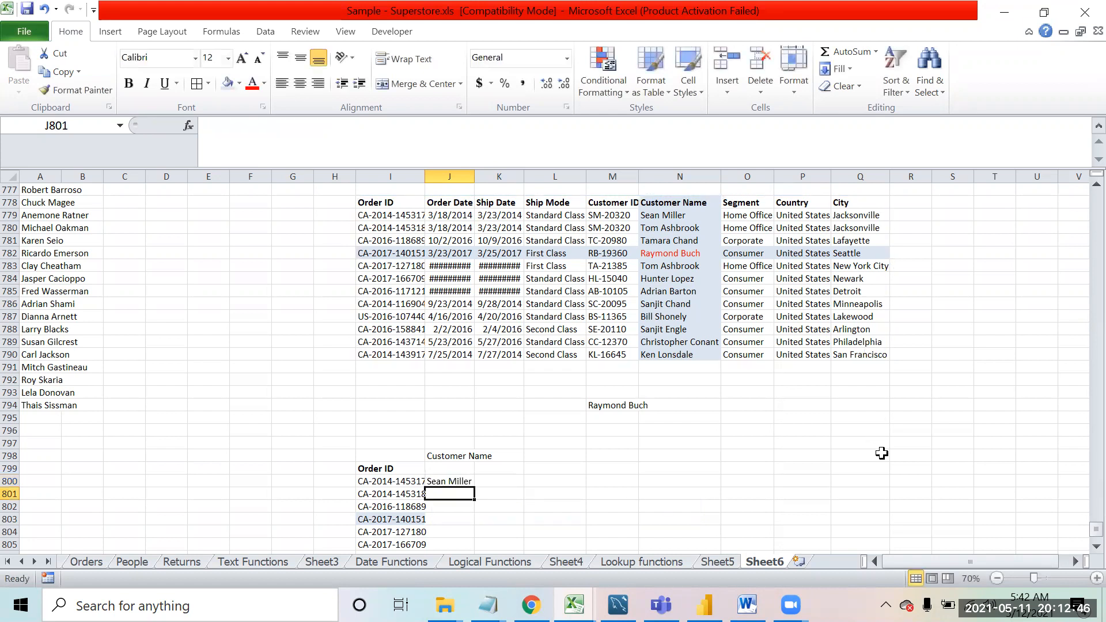
Step: Color the customer name in N779 of the order table red
left_click(658, 216)
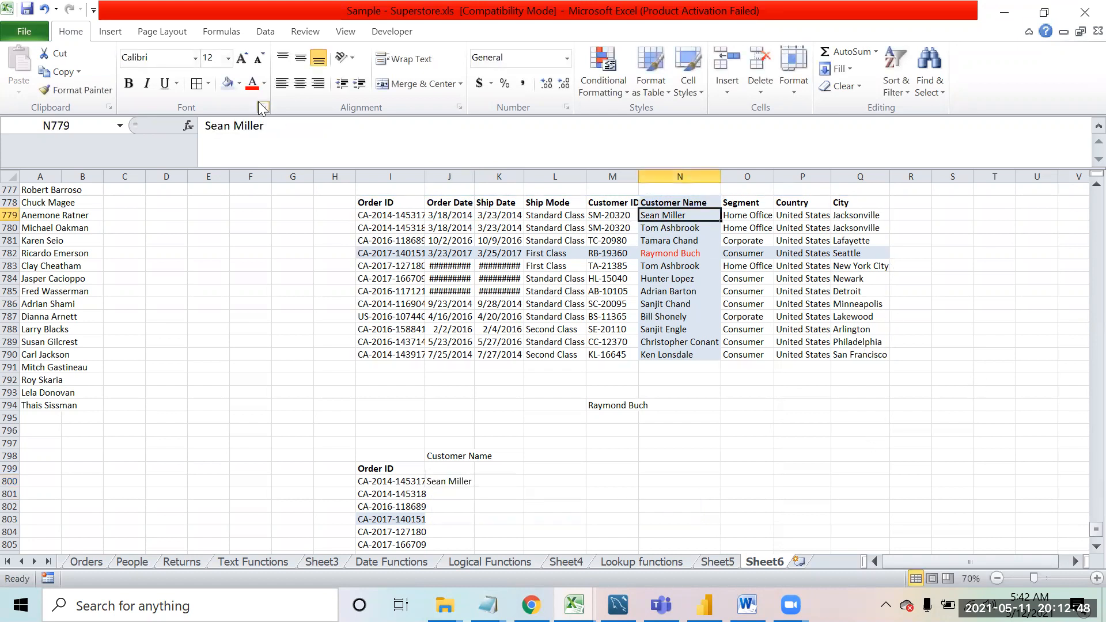
left_click(249, 85)
Step: Compare the INDEX formula in J800 with the Order ID in I779, and open the formula for editing at its row number
left_click(459, 481)
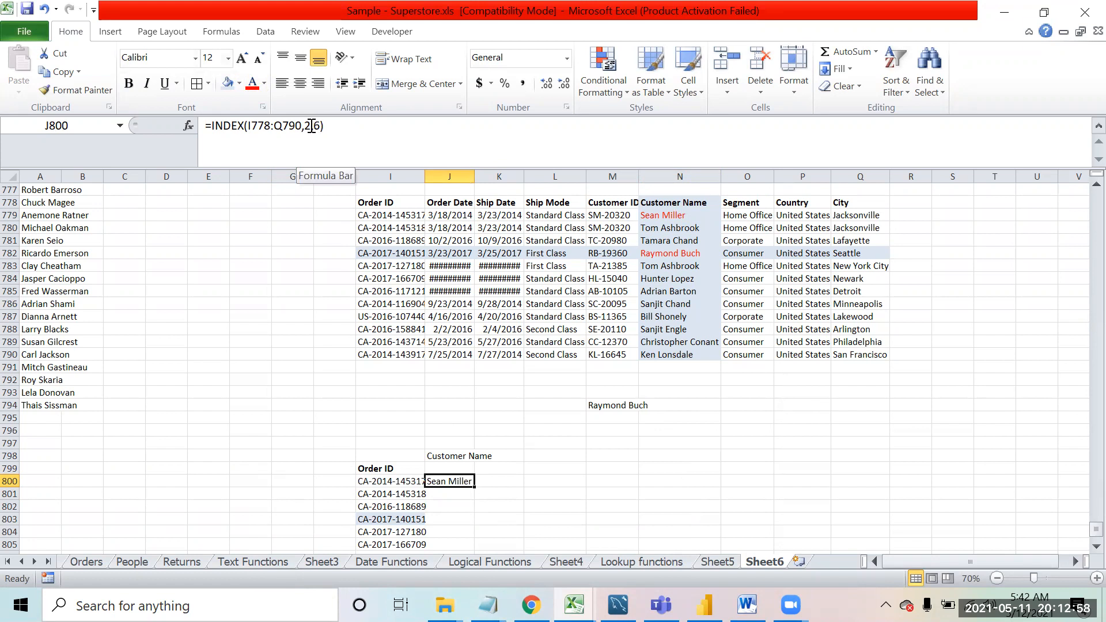
left_click(370, 218)
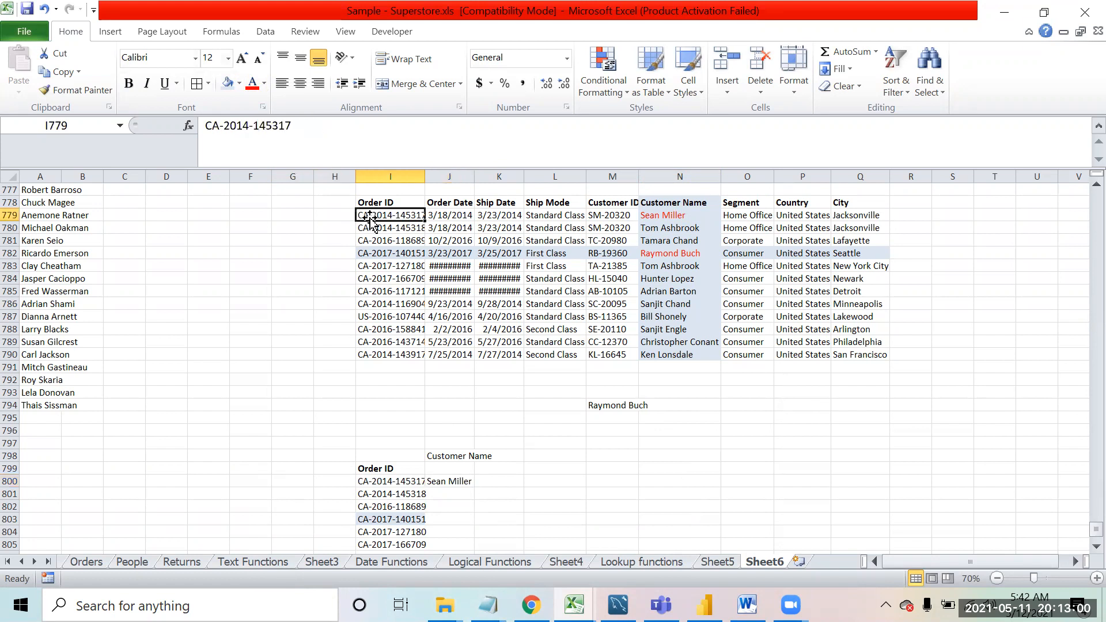
left_click(451, 478)
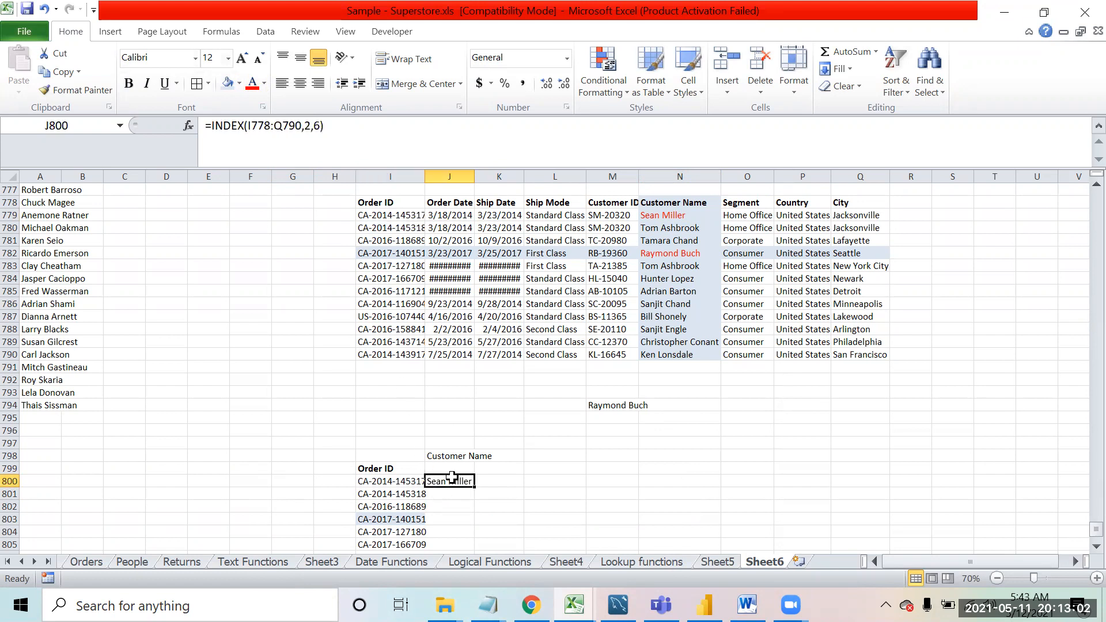
left_click(312, 125)
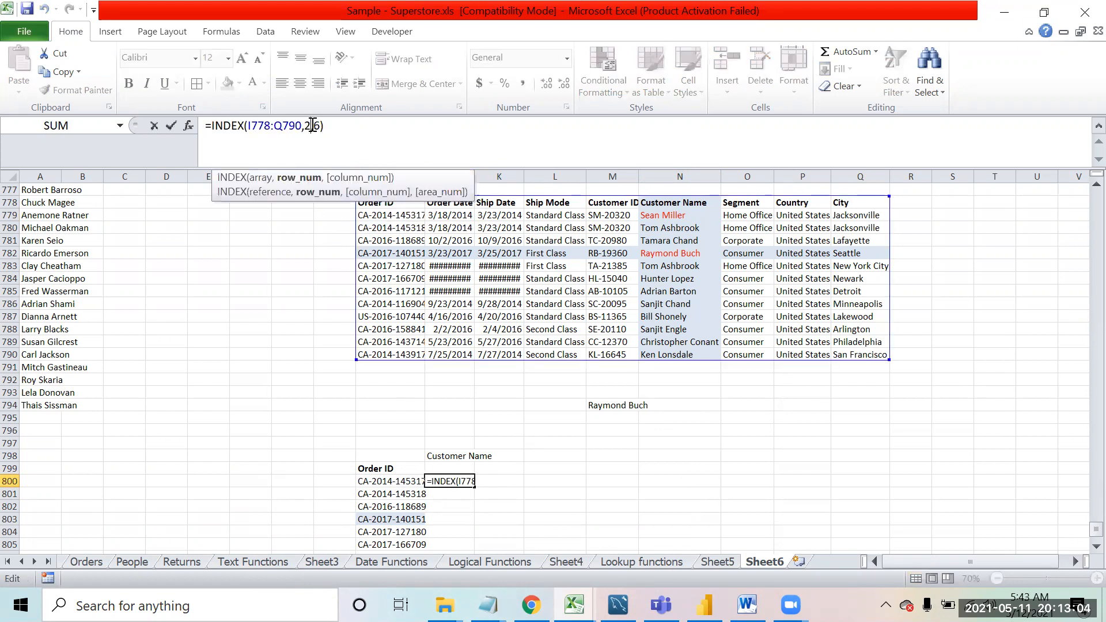
Step: Replace the row number in J800's INDEX formula with MATCH(I800,I778:I790,0) to look up the order ID
key("BackSpace")
type("mat")
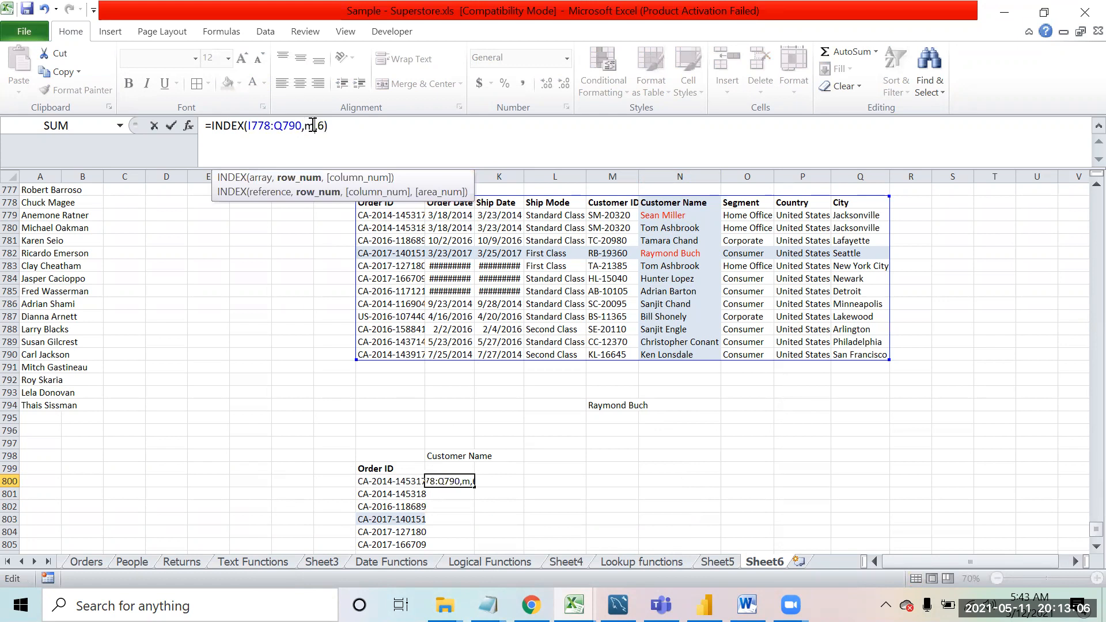
key("Tab")
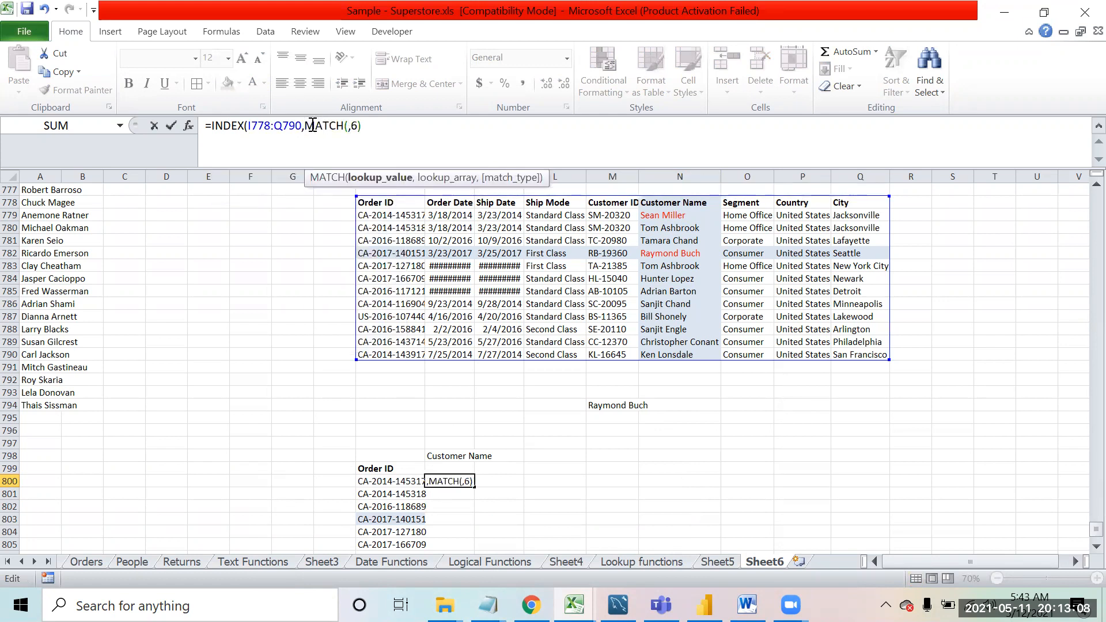
left_click(390, 482)
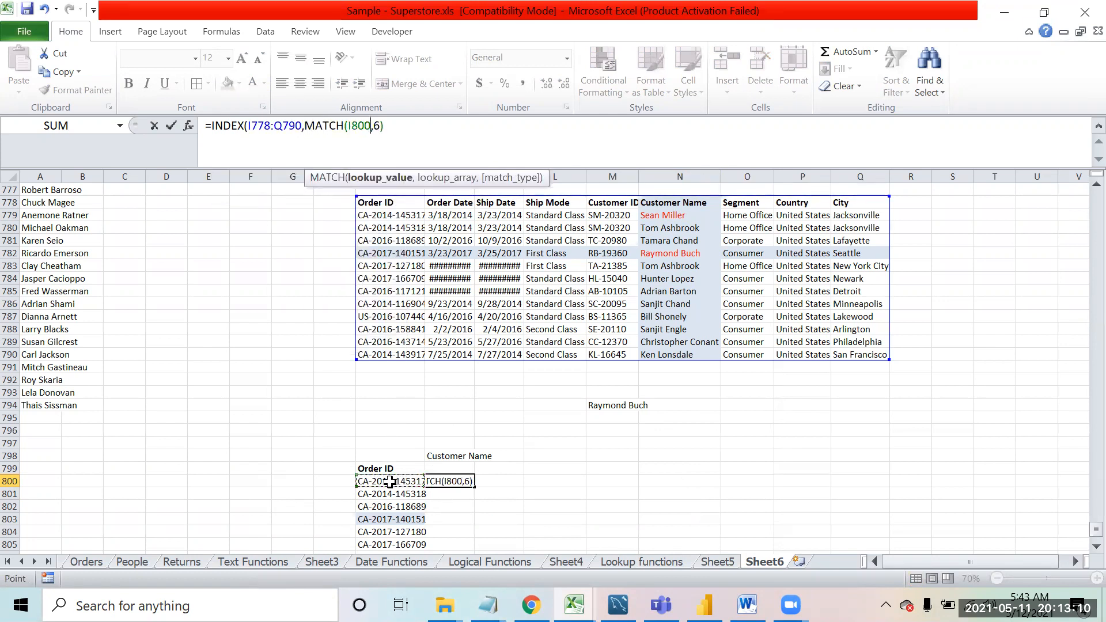
type(",")
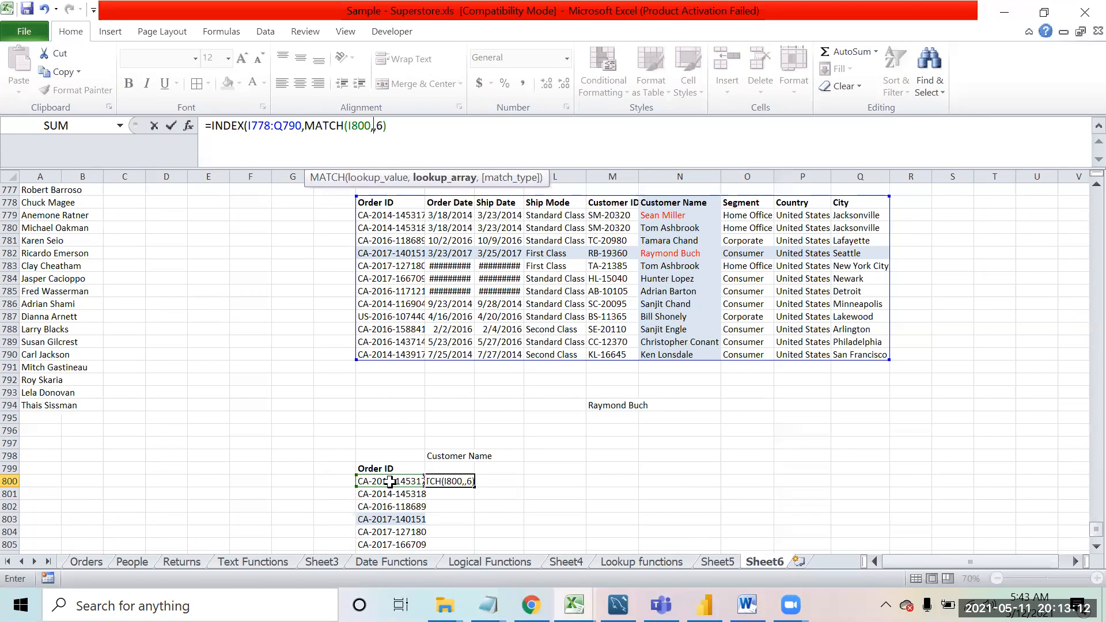
left_click(364, 203)
left_click_drag(367, 233, 366, 351)
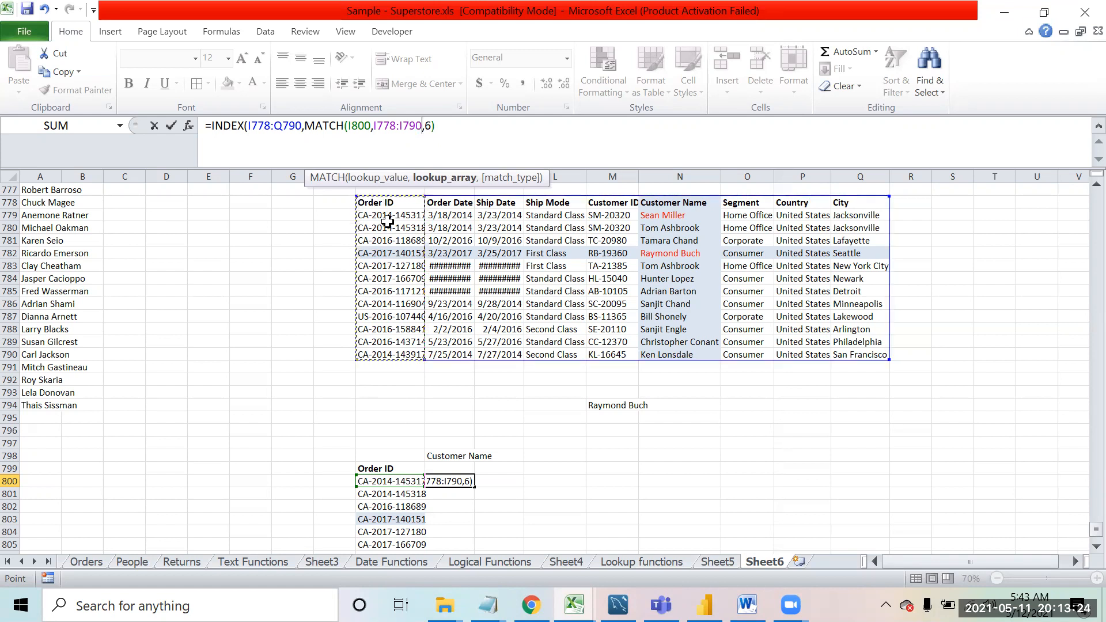
type(",0,")
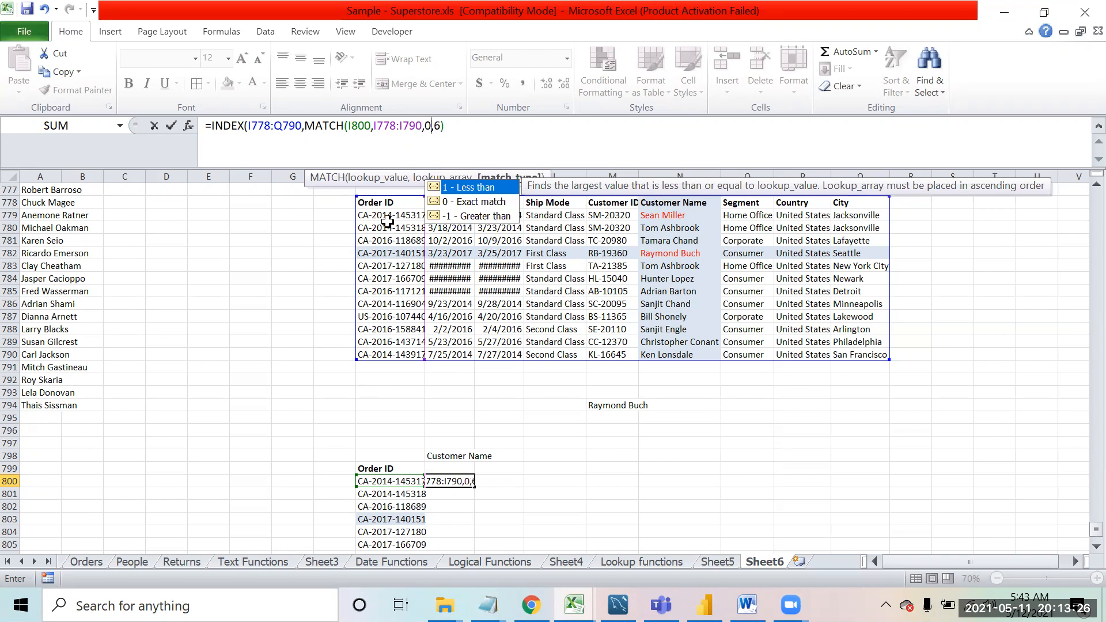
type(")")
key("Return")
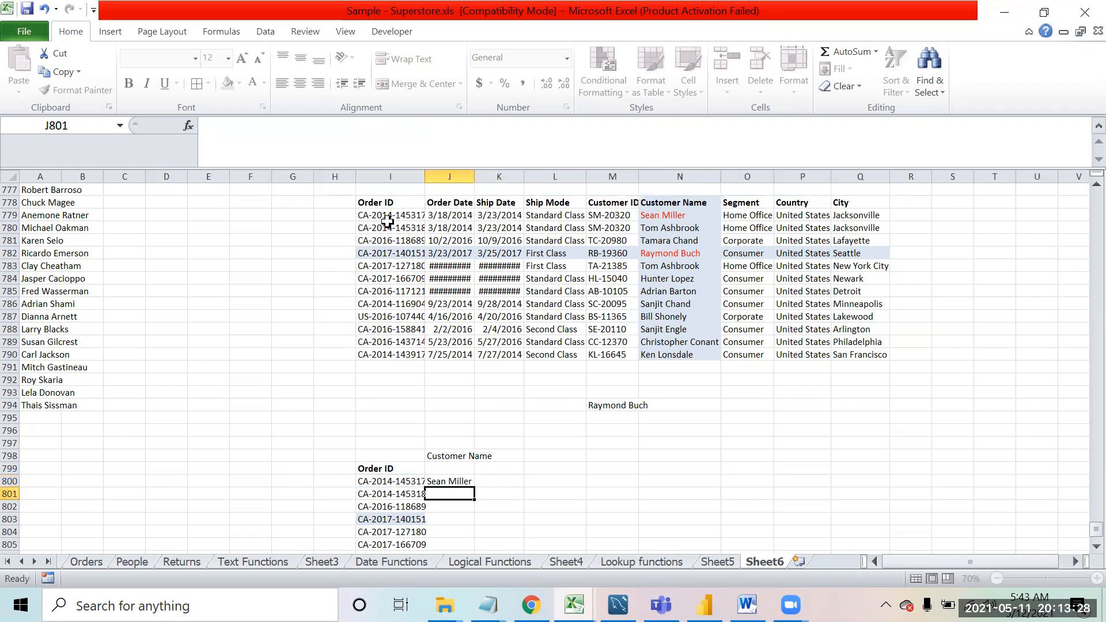
key("Up")
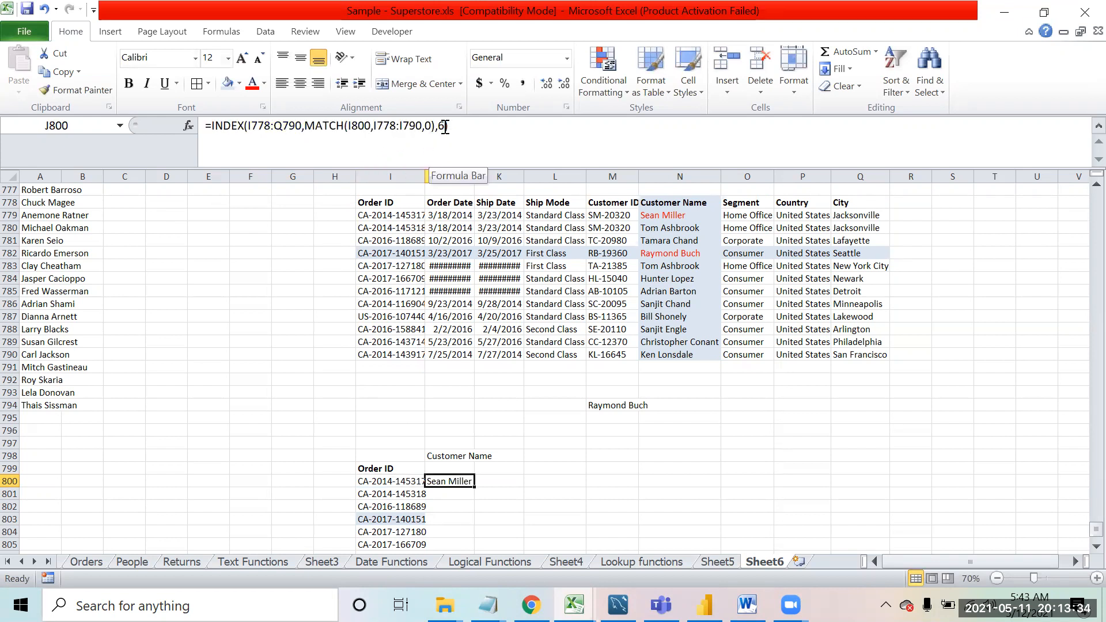
Step: Replace the column number 6 in J800's INDEX formula with MATCH(J798,I778:Q778,0)
left_click_drag(392, 199, 857, 202)
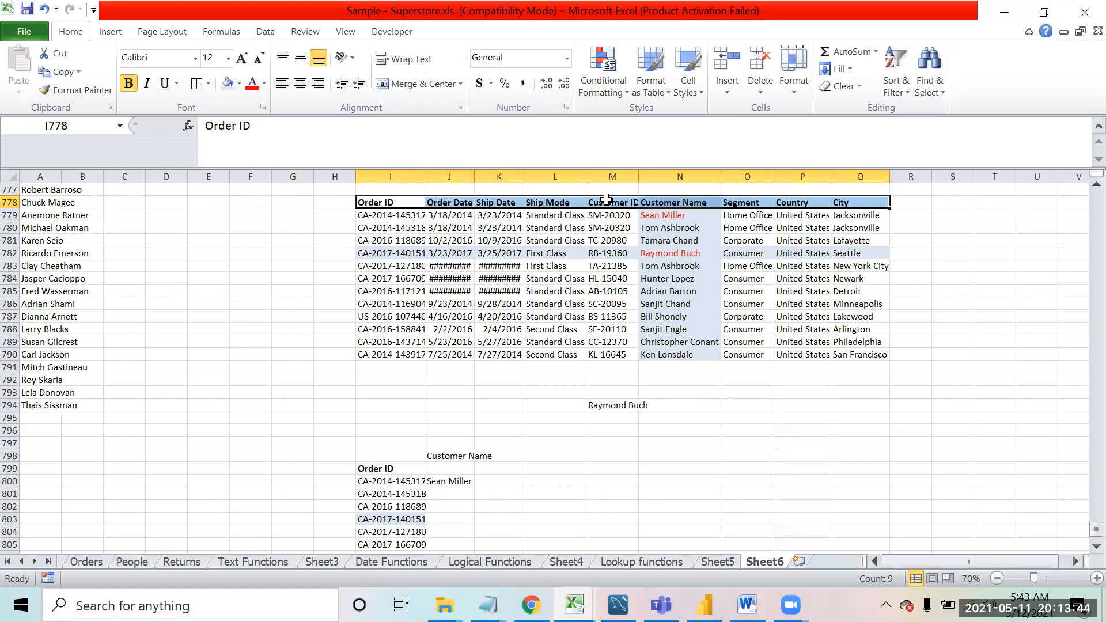
left_click(438, 483)
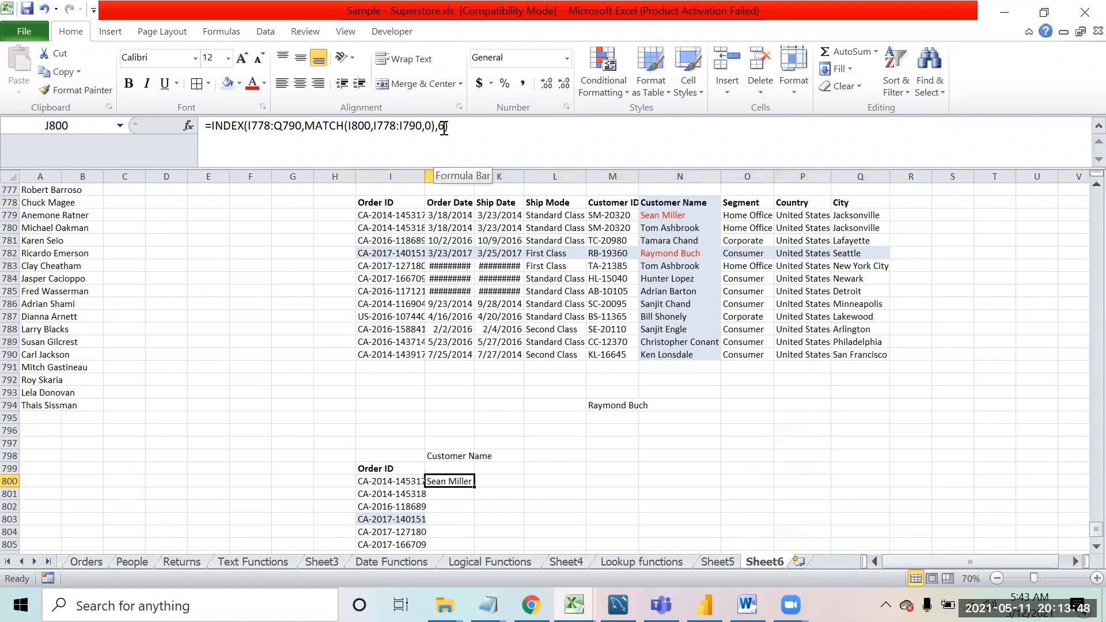
left_click(443, 128)
key("BackSpace")
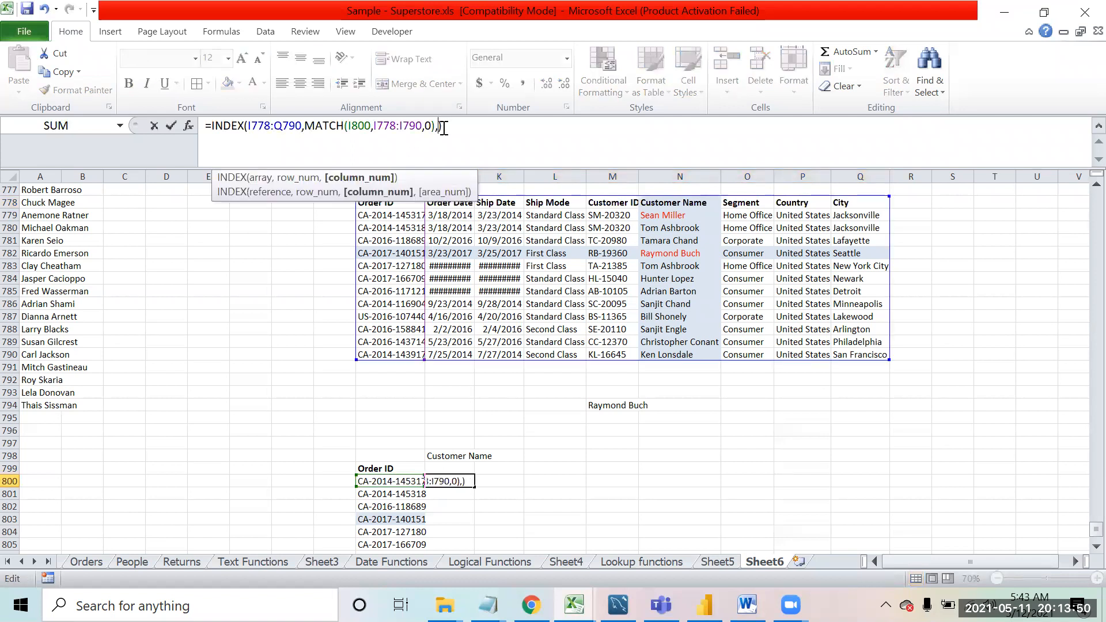
type("MATCH(")
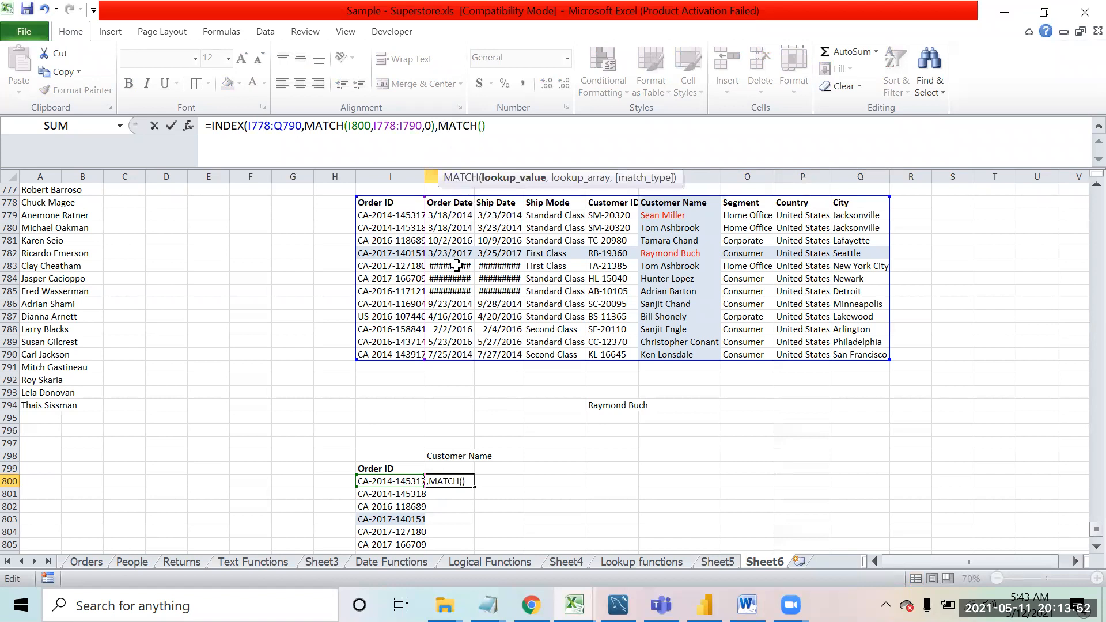
left_click(446, 456)
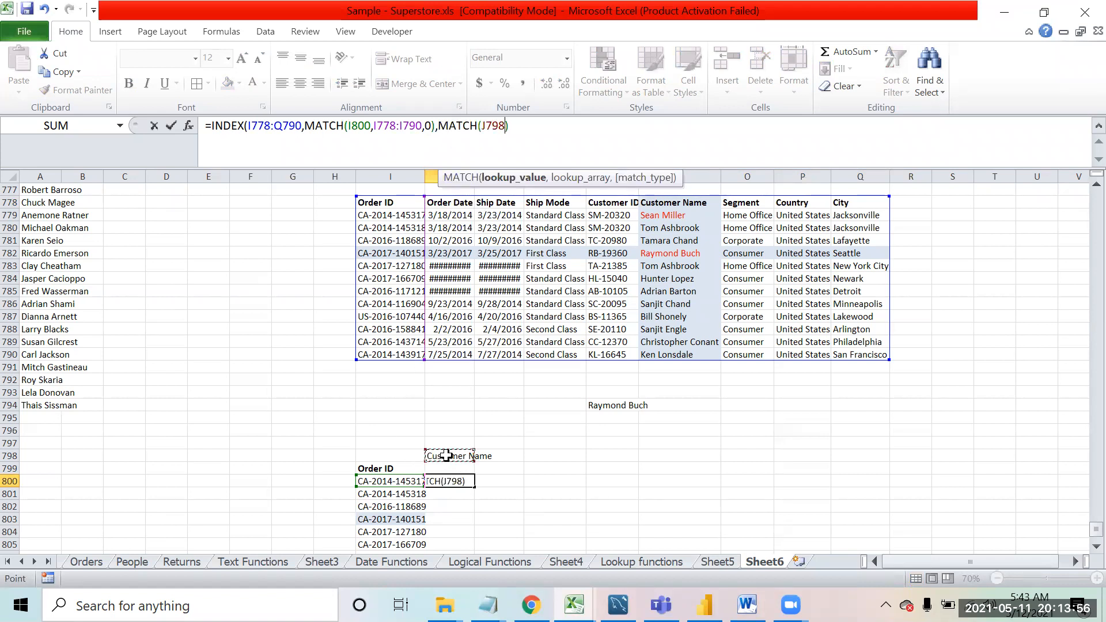
type(",")
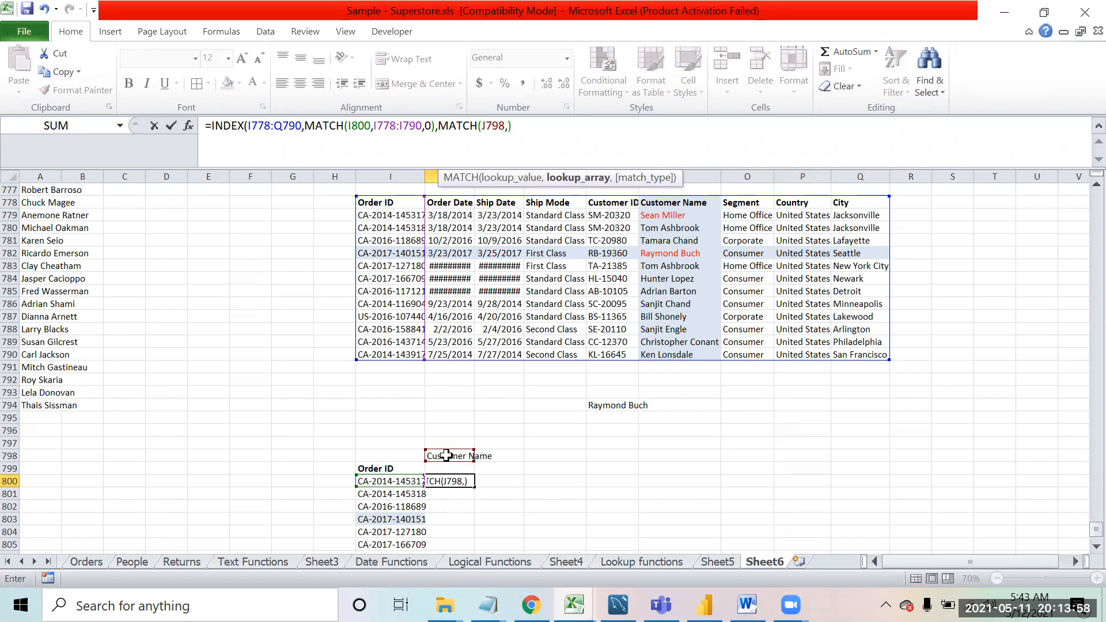
left_click_drag(387, 202, 843, 207)
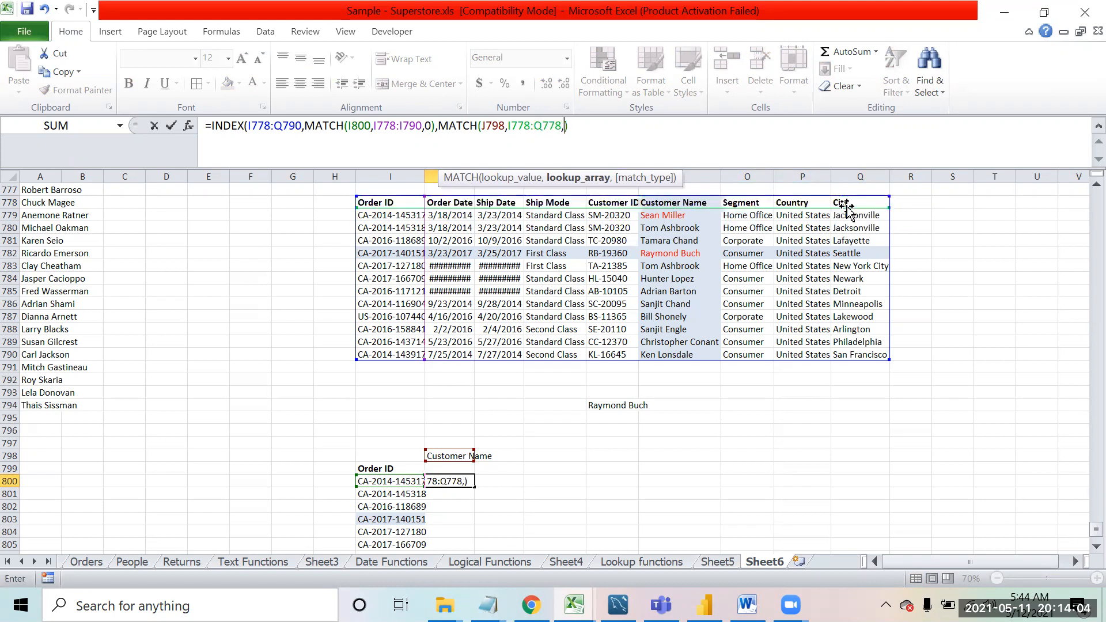
type(",0)")
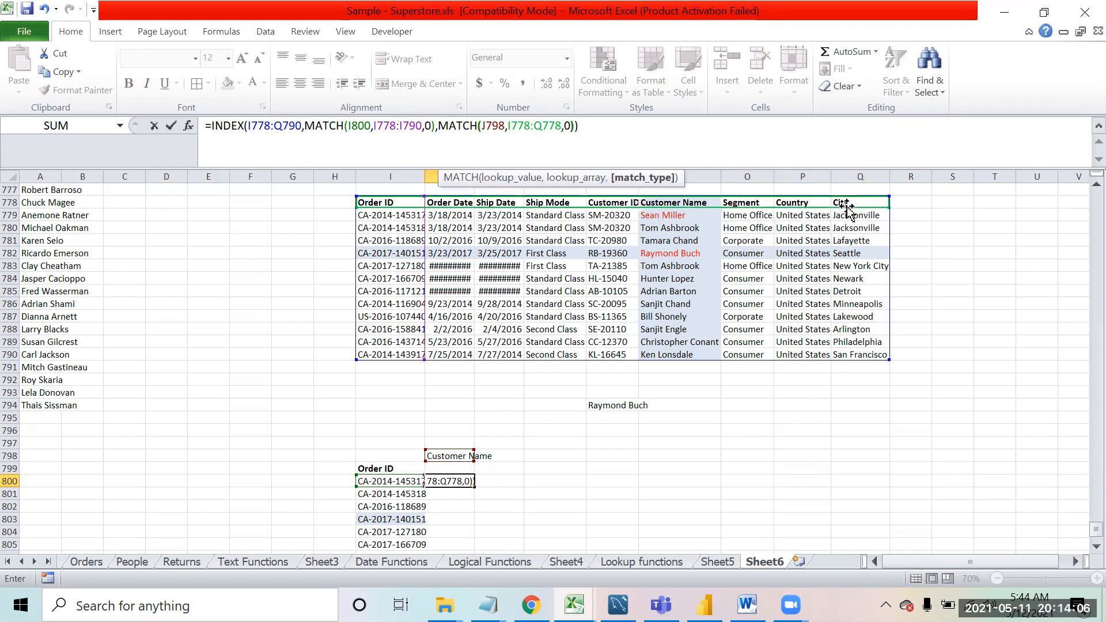
key("Return")
key("Up")
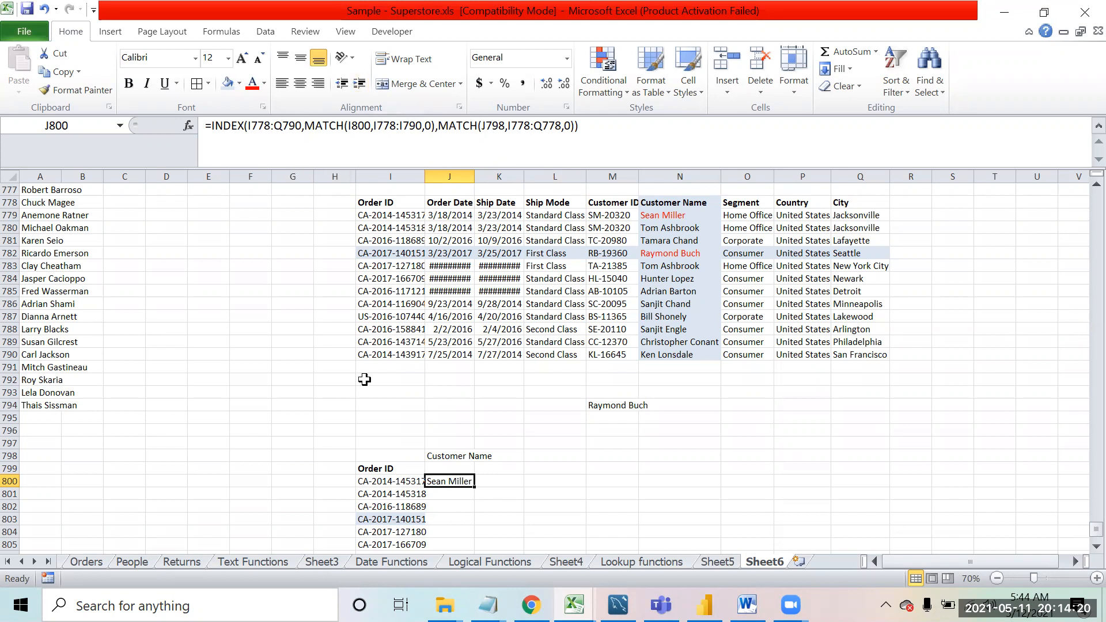
Step: Move the Customer Name header from J798 to J799, beside the Order ID header
left_click(464, 454)
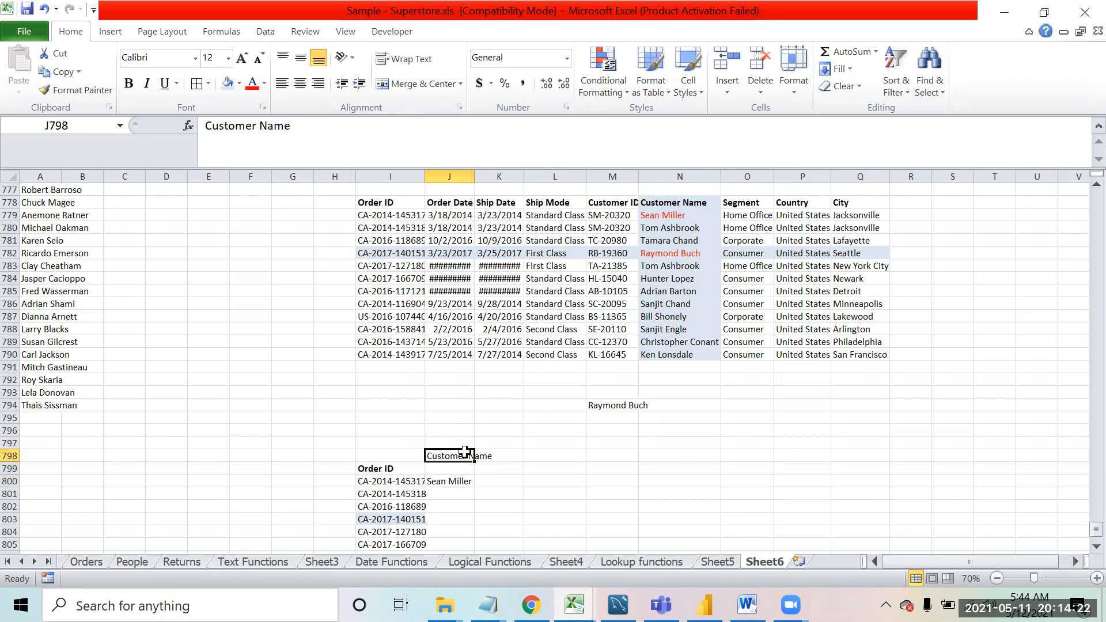
key("ctrl+x")
key("Down")
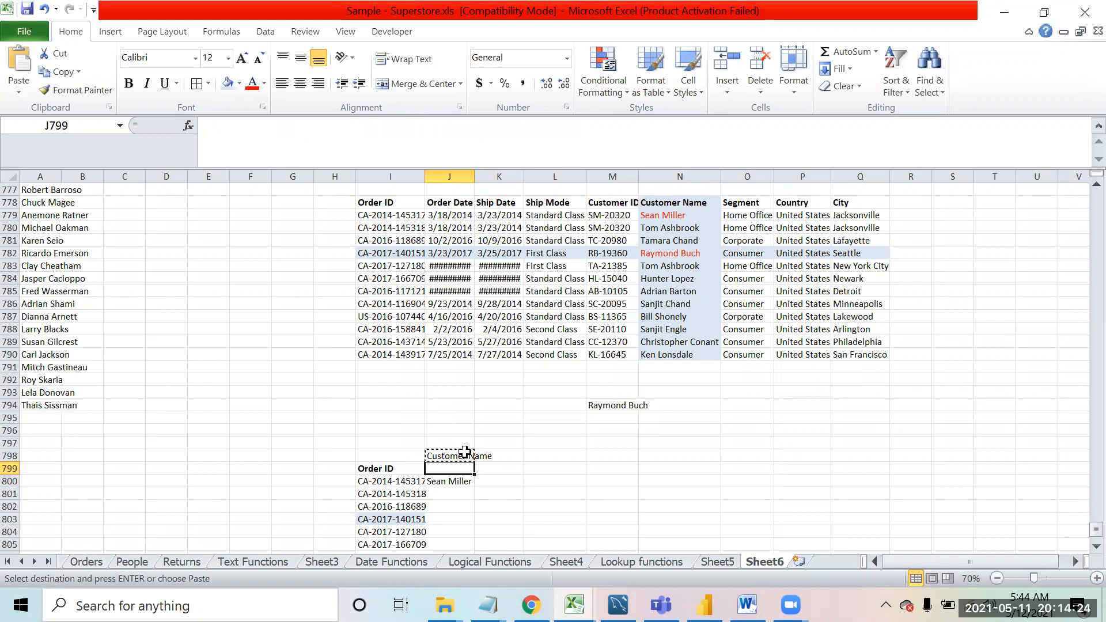
key("ctrl+v")
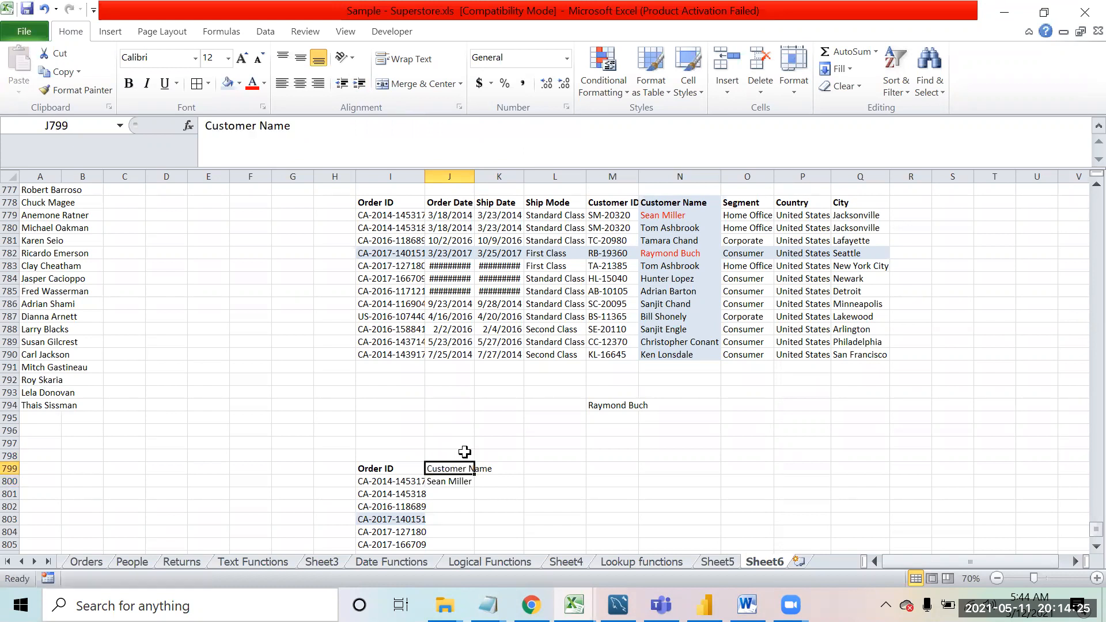
Step: Try setting the lookup value of the column MATCH in J800's formula to J800, and undo the edit
left_click(442, 480)
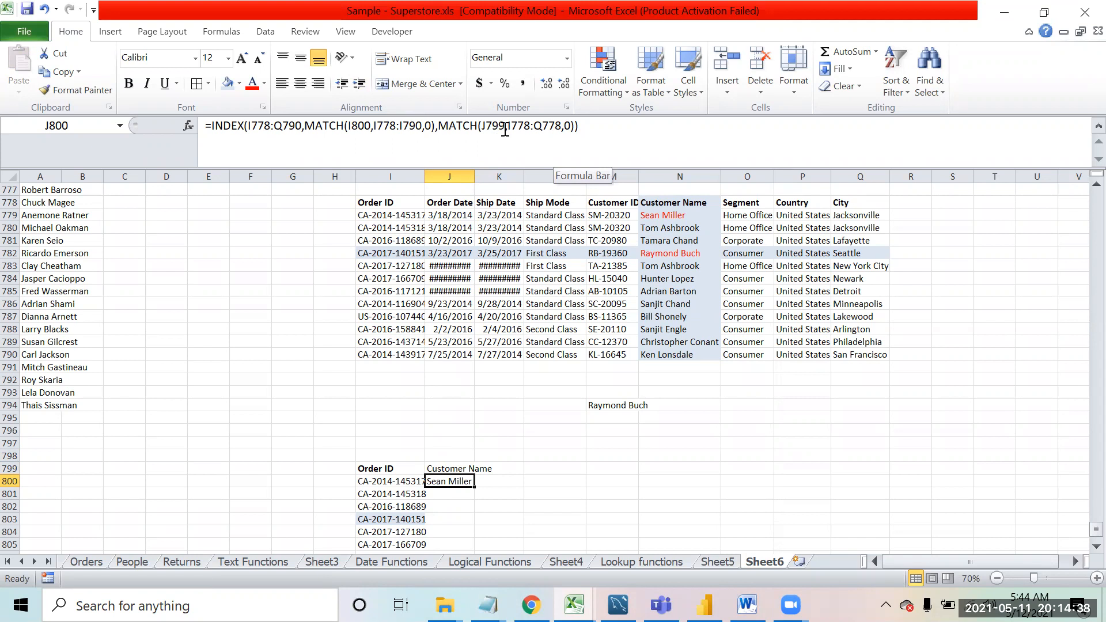
left_click(505, 131)
key("BackSpace")
key("BackSpace")
key("BackSpace")
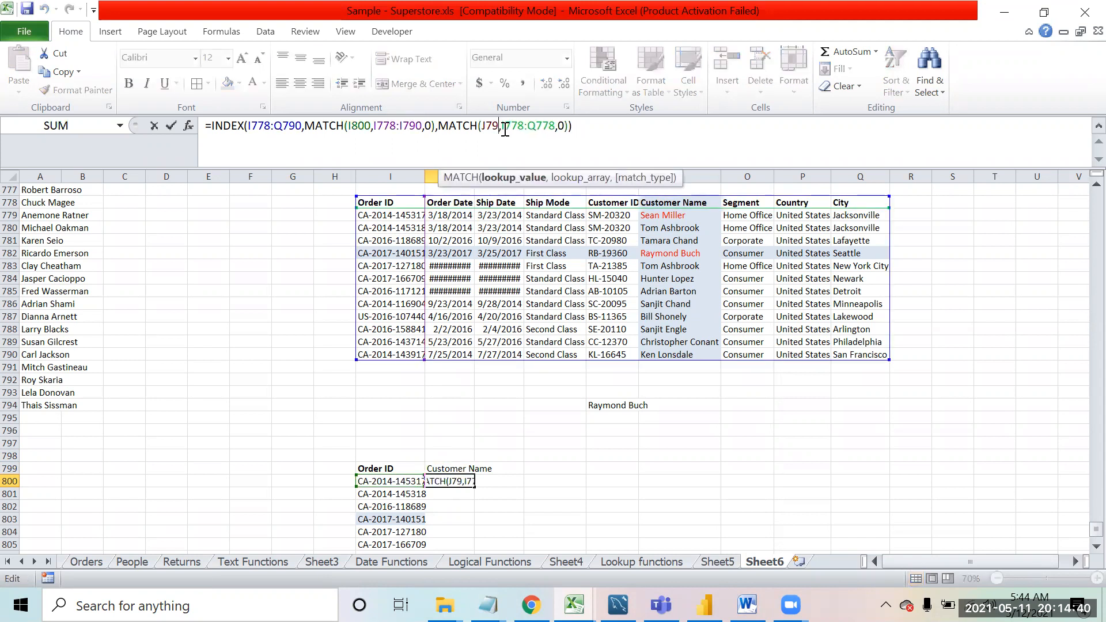
type("800")
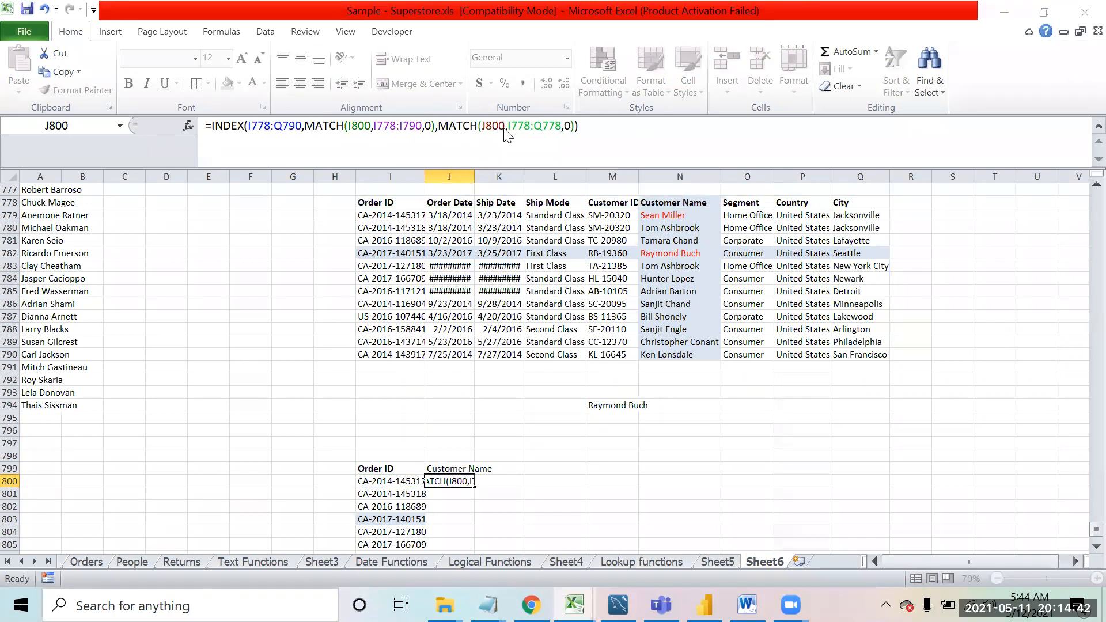
key("Return")
key("Return")
key("Up")
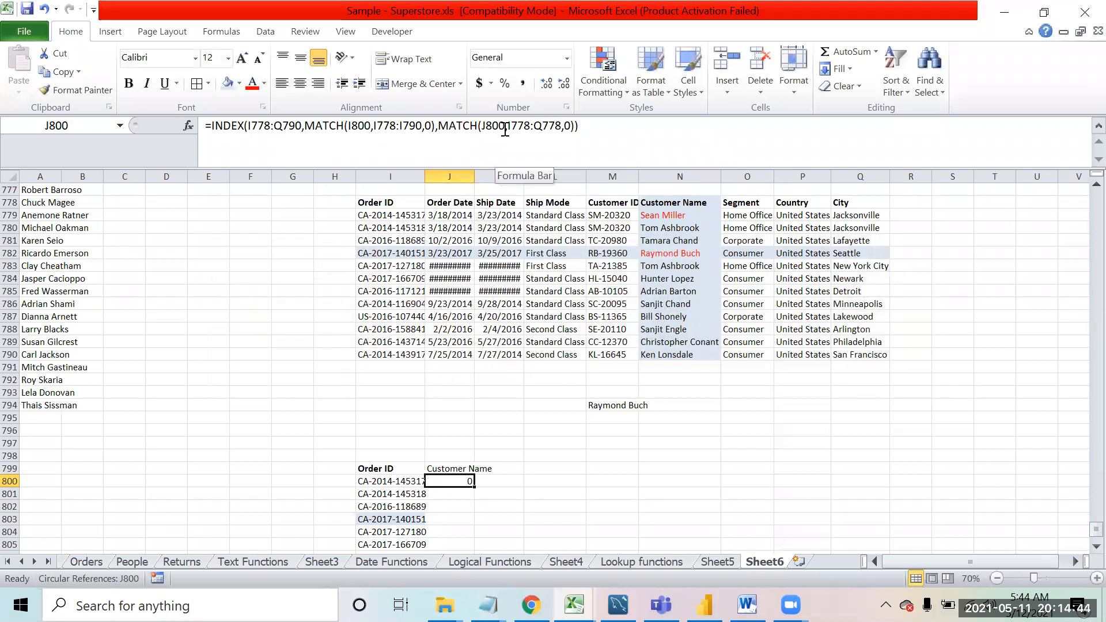
left_click(597, 126)
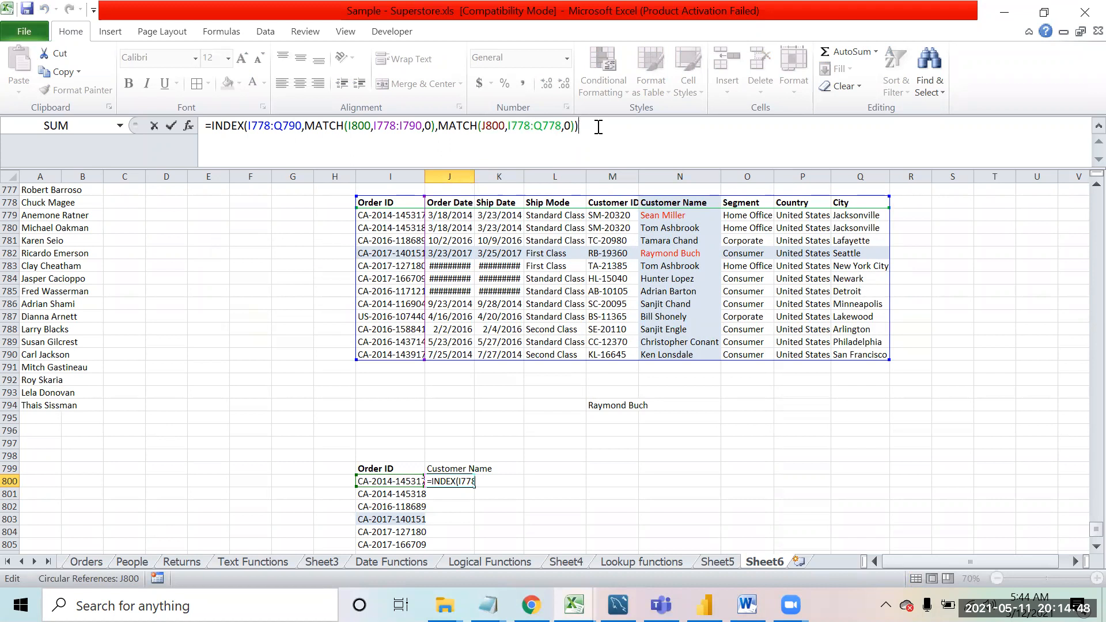
key("Escape")
key("ctrl+z")
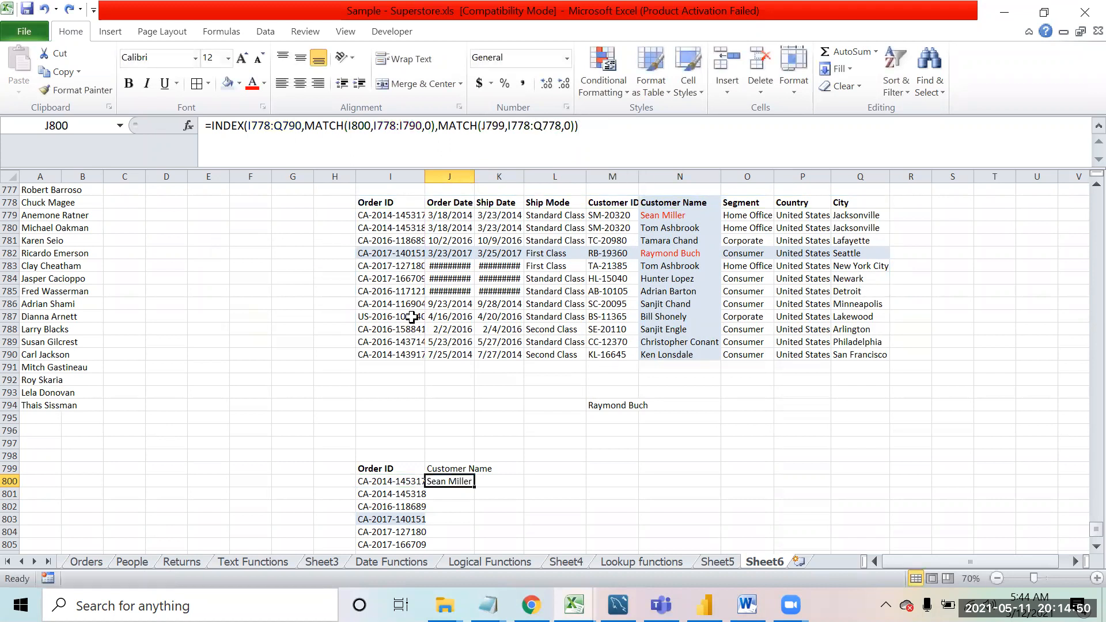
left_click_drag(426, 468, 444, 478)
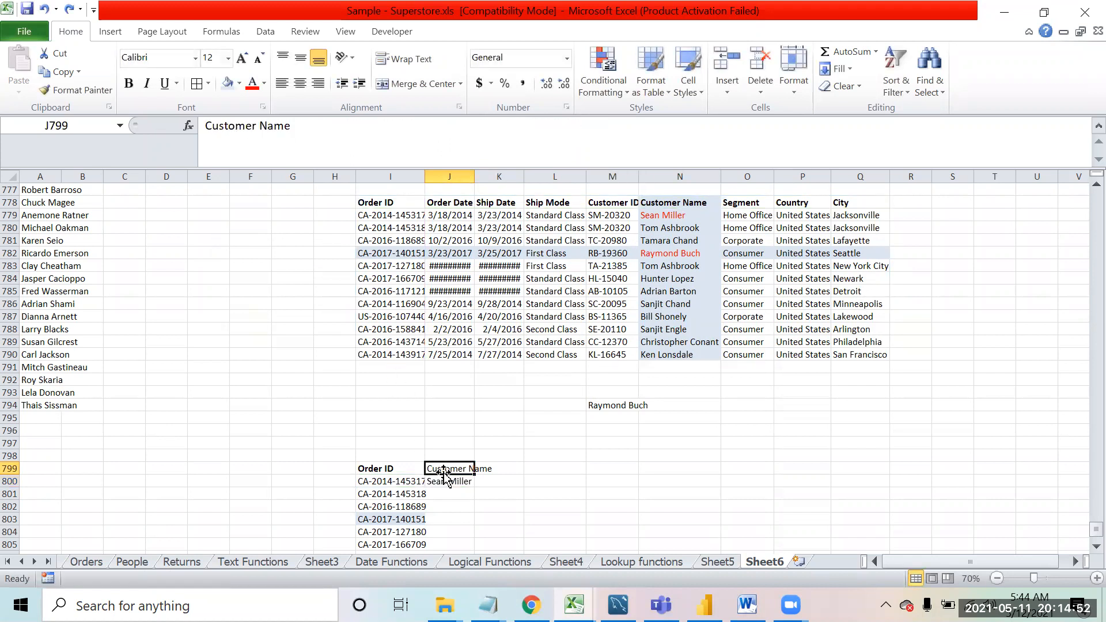
key("Left")
key("Down")
key("Right")
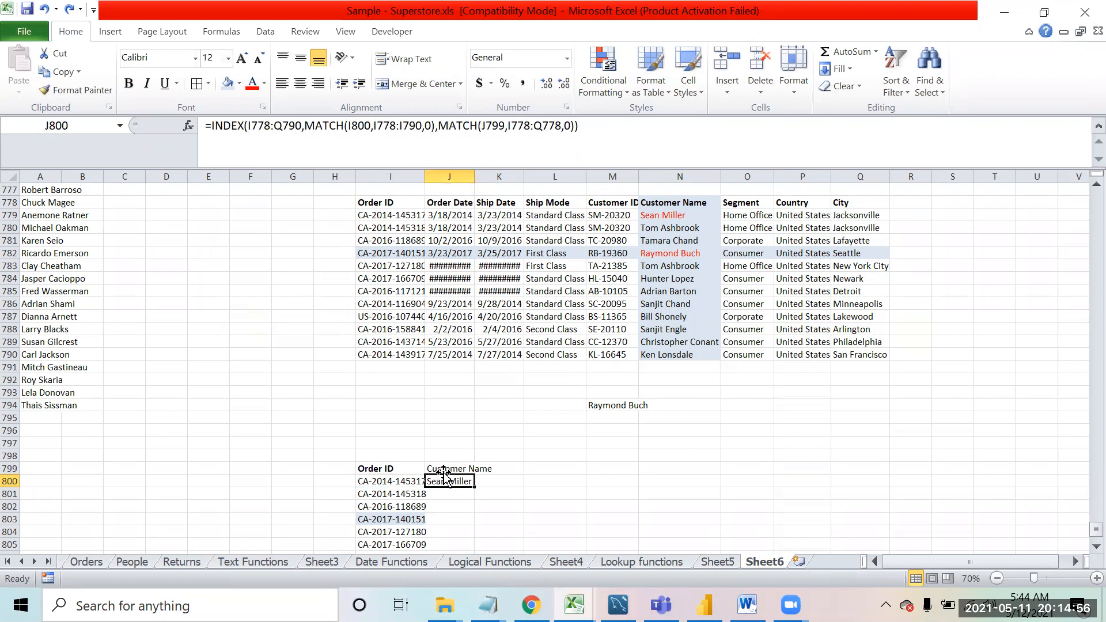
key("Up")
key("Down")
key("Up")
key("Down")
Step: In J800's formula, lock the INDEX array as $I$778:$Q$790 and the row MATCH references as $I800 and $I$778:$I$790
left_click(302, 125)
left_click_drag(302, 125, 246, 127)
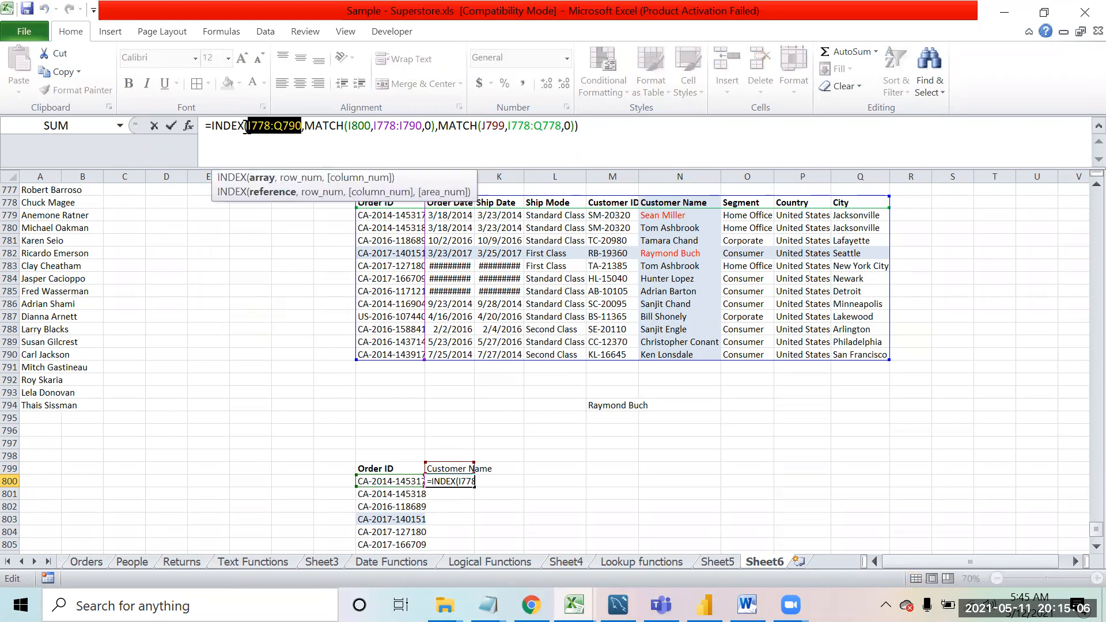
key("F4")
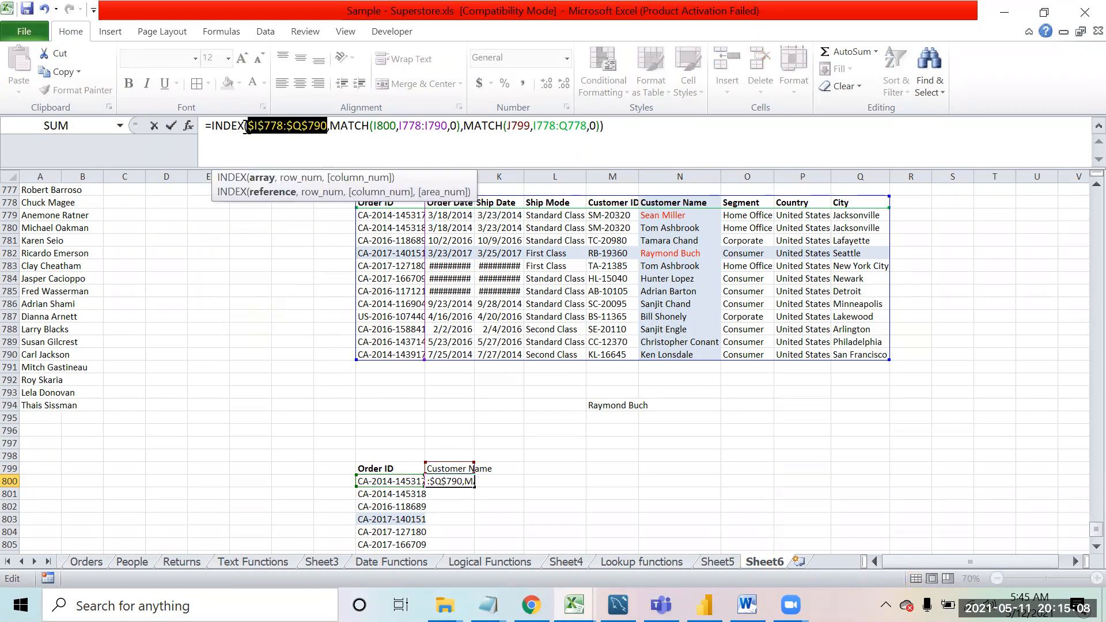
left_click(373, 122)
type("$")
left_click_drag(452, 127, 408, 117)
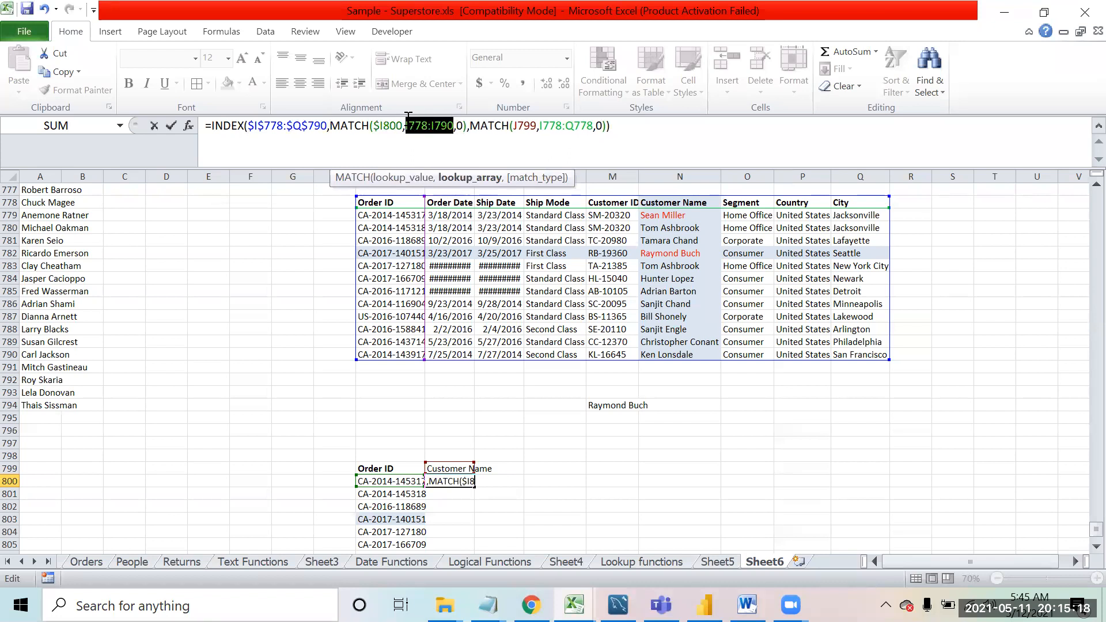
key("F4")
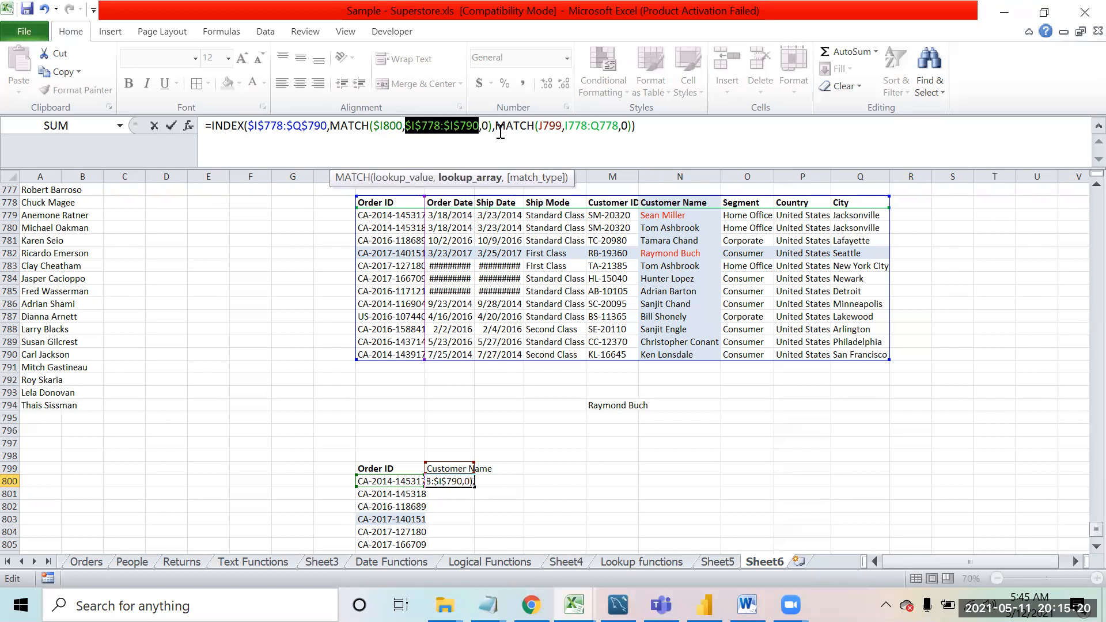
Step: Lock the column MATCH references in J800's formula as J$799 and $I$778:$Q$778, and commit the formula
left_click(548, 127)
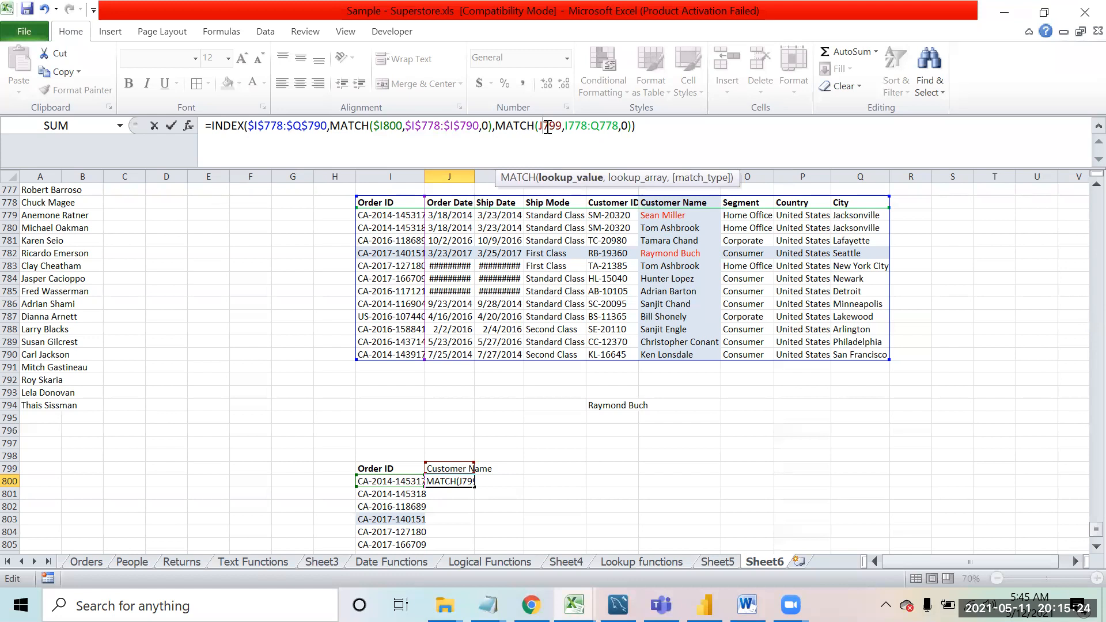
key("F4")
key("F4")
key("Right")
key("shift+Right")
key("shift+Right")
key("shift+Right")
key("shift+Right")
key("shift+Right")
key("shift+Right")
key("shift+Right")
key("shift+Right")
key("shift+Right")
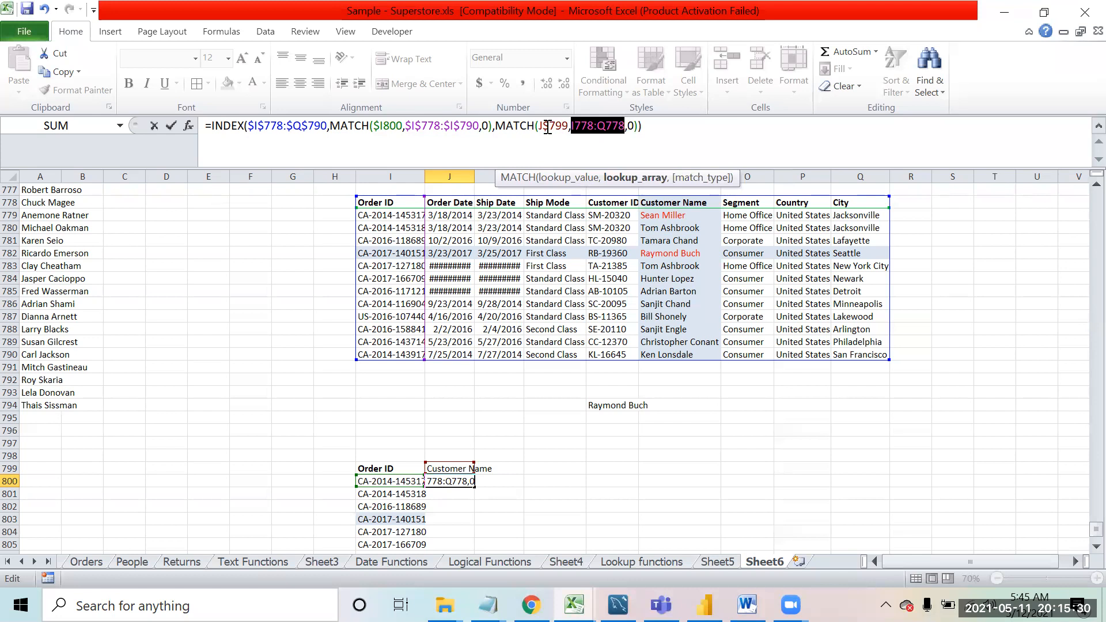
key("F4")
key("Return")
Step: Fill the INDEX-MATCH formula from J800 down to J811, covering every order ID in the lookup list
key("Up")
key("shift+Down")
key("shift+Down")
key("shift+Down")
key("shift+Down")
key("shift+Down")
key("shift+Down")
key("shift+Down")
key("shift+Down")
key("shift+Down")
key("shift+Down")
key("shift+Down")
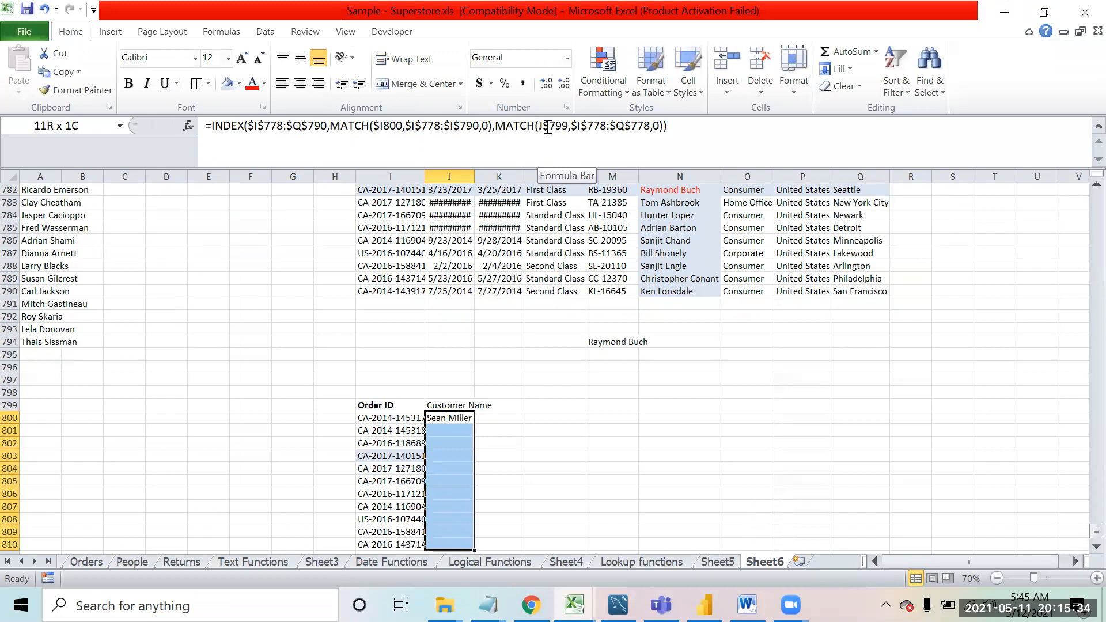
key("ctrl+d")
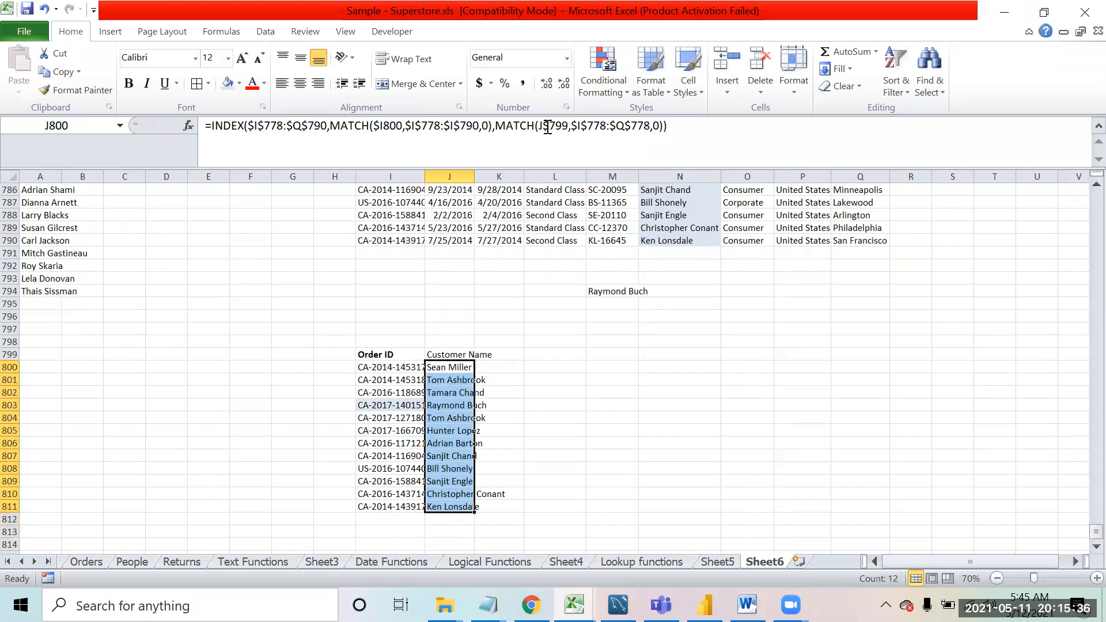
Step: Examine the column headers of the source table in row 778 for another field to look up
key("Up")
key("Up")
key("Up")
key("Up")
key("Up")
key("Up")
key("Up")
key("Up")
key("Up")
key("Up")
key("Up")
key("Up")
key("Up")
key("Up")
key("Up")
key("Up")
key("Up")
key("Up")
key("Up")
key("Up")
key("Down")
key("Down")
key("Up")
key("Up")
key("Up")
key("Up")
key("Up")
key("Up")
key("Up")
key("Down")
key("Down")
key("Right")
key("Right")
key("Right")
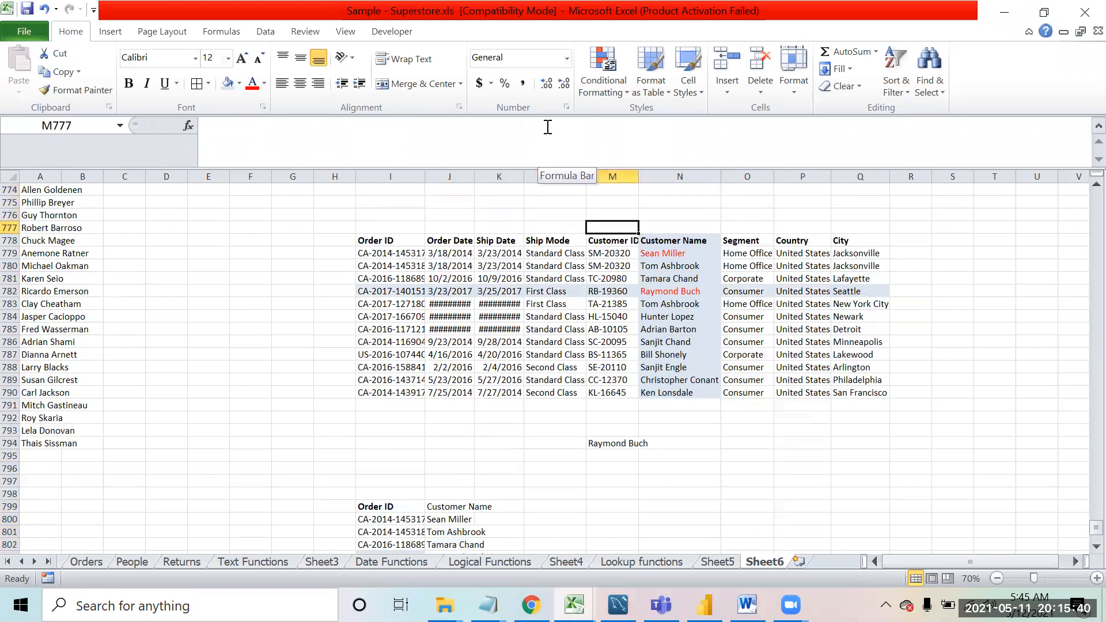
Step: Replace the lookup header in J799 with Customer Id
key("Down")
key("Down")
key("Down")
key("Down")
key("Down")
key("Down")
key("Down")
key("Down")
key("Down")
key("Down")
key("Down")
key("Down")
key("Down")
key("Down")
key("Down")
key("Down")
key("Down")
key("Down")
key("Down")
key("Down")
key("Down")
key("Left")
key("Left")
key("Up")
key("Up")
key("Left")
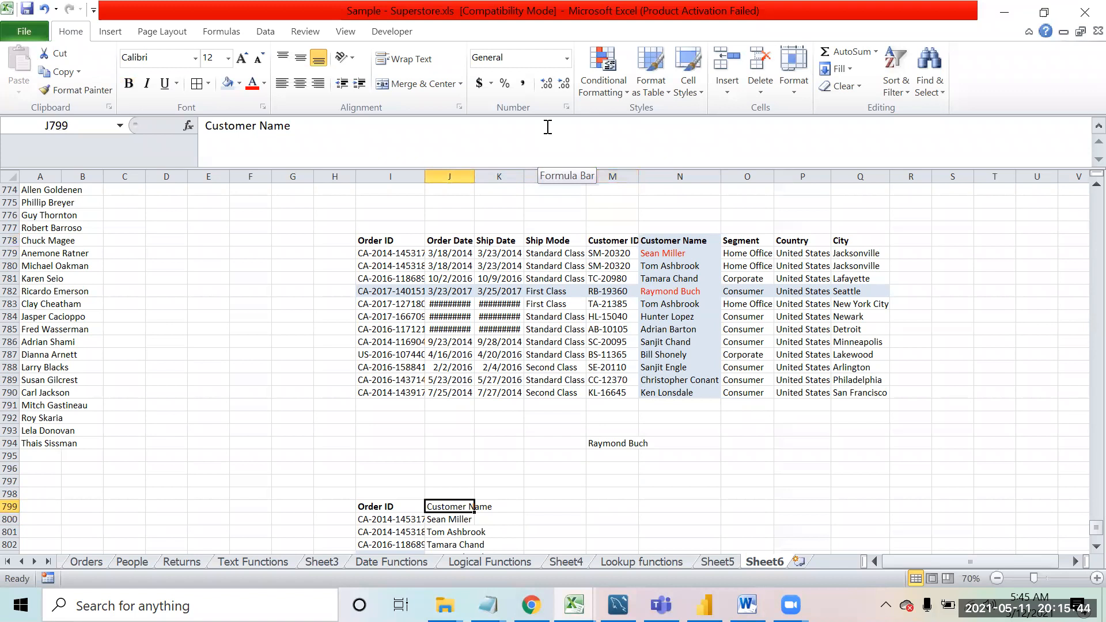
type("Customet")
type(" Id")
key("Return")
key("Down")
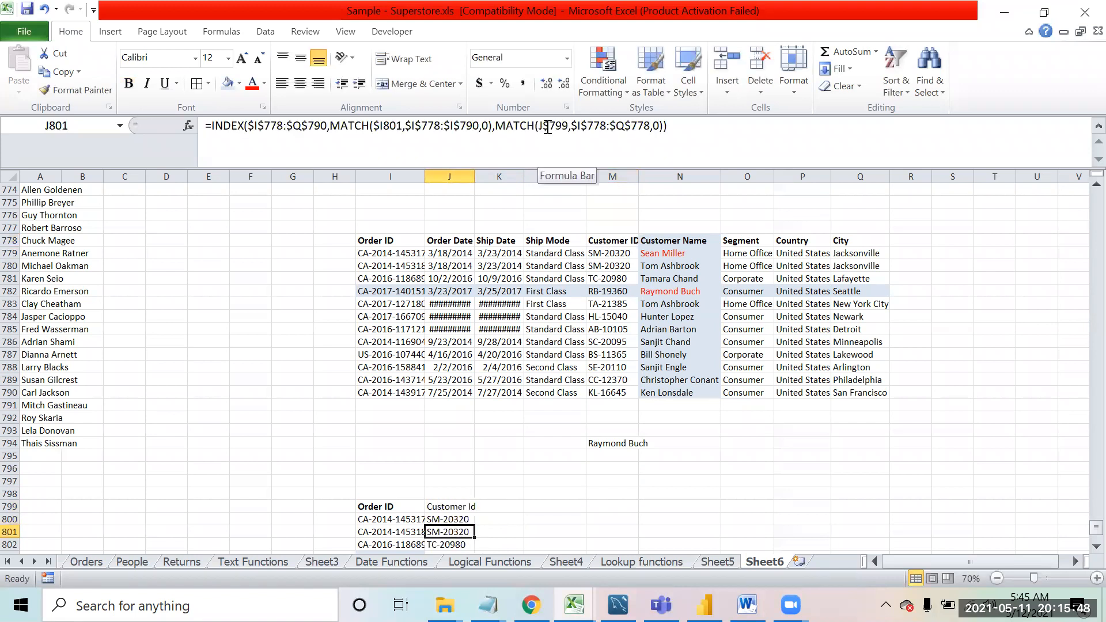
Step: Review the returned values down to J811 and compare them with the source table's columns
key("Down")
key("Down")
key("Down")
key("Down")
key("Down")
key("Down")
key("Down")
key("Down")
key("Down")
key("Down")
key("Down")
key("Up")
key("Up")
key("Up")
key("Up")
key("Up")
key("Up")
key("Up")
key("Up")
key("Up")
key("Up")
key("Up")
key("Up")
key("Up")
key("Up")
key("Up")
key("Up")
key("Up")
key("Up")
key("Up")
key("Up")
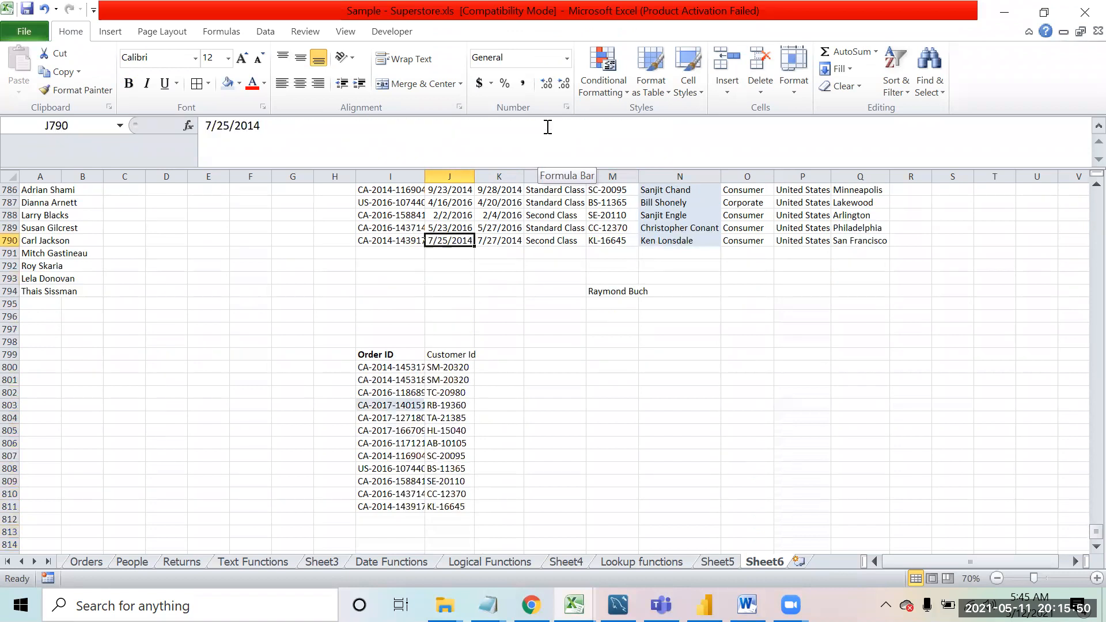
key("Up")
key("Up")
key("Up")
key("Up")
key("Up")
key("Up")
key("Up")
key("Up")
key("Up")
key("Up")
key("Up")
key("Up")
key("Up")
Step: Replace the lookup header in J799 with Segment
key("Down")
key("Down")
key("Down")
key("Down")
key("Down")
key("Down")
key("Down")
key("Down")
key("Down")
key("Down")
key("Down")
key("Down")
key("Down")
key("Down")
key("Down")
key("Down")
key("Down")
key("Down")
key("Down")
key("Down")
key("Down")
key("Down")
type("Segment")
key("Return")
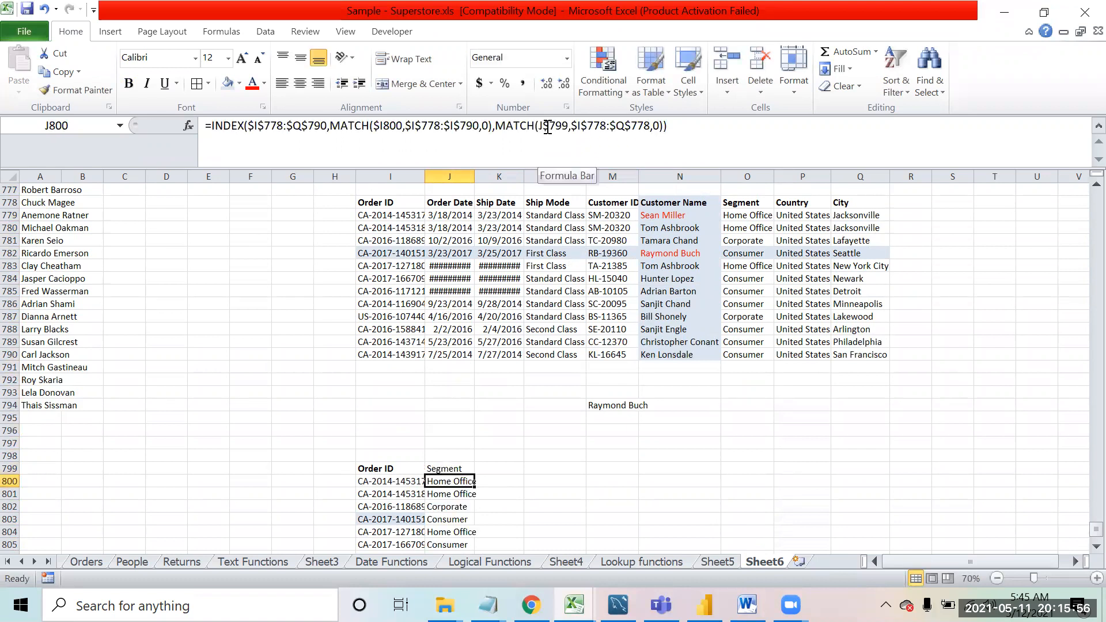
Step: Enter City as a second lookup header in K799, beside Segment
key("Up")
key("Right")
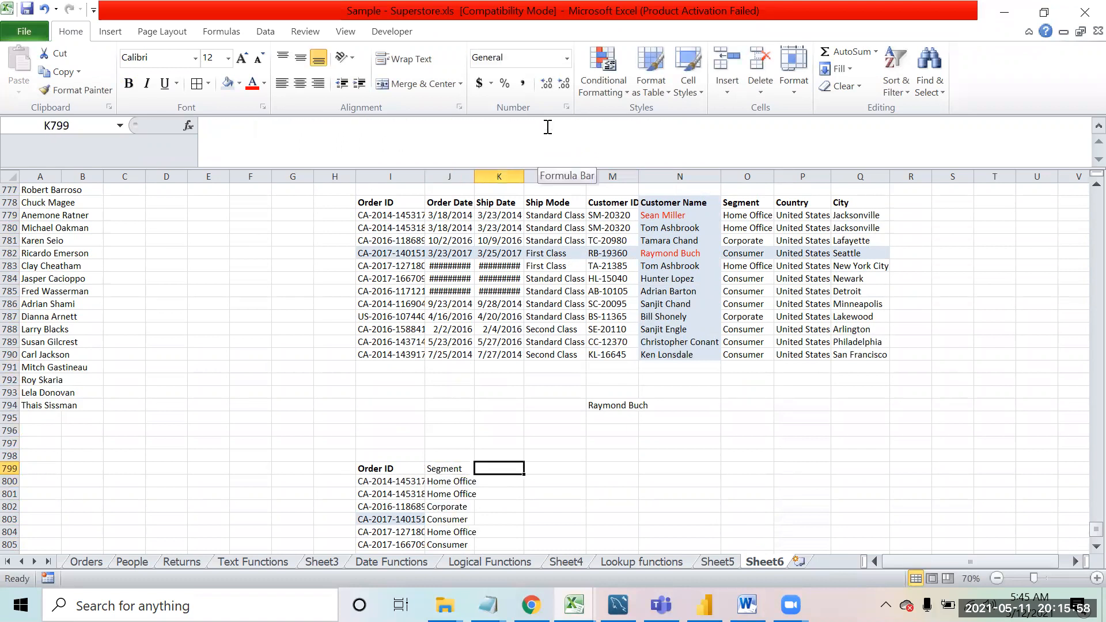
type("City'")
key("Return")
key("Up")
type("City")
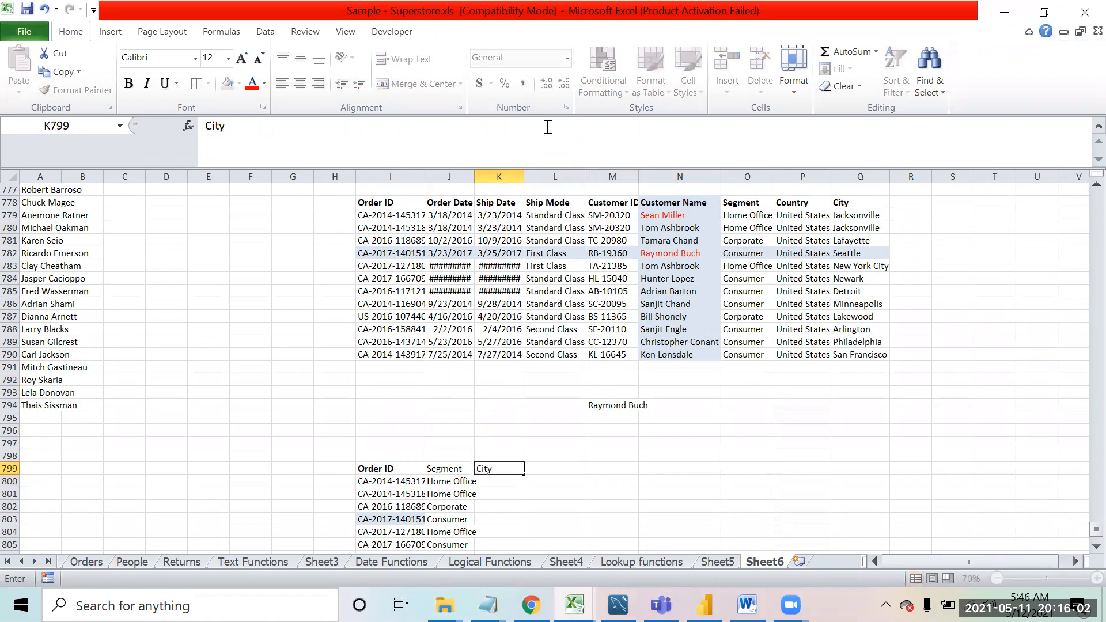
key("Return")
Step: Paste the copied INDEX and MATCH formula into K800:K811 under the City header
key("shift+Down")
key("shift+Down")
key("shift+Down")
key("shift+Down")
key("shift+Down")
key("shift+Down")
key("shift+Down")
key("shift+Down")
key("shift+Down")
key("shift+Down")
key("shift+Down")
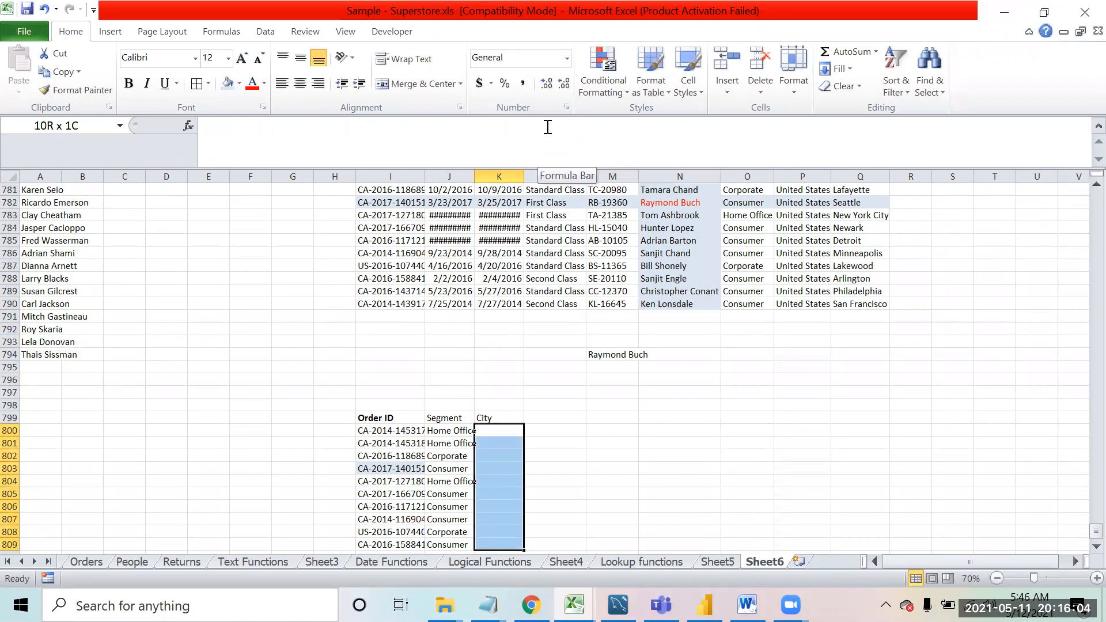
key("ctrl+v")
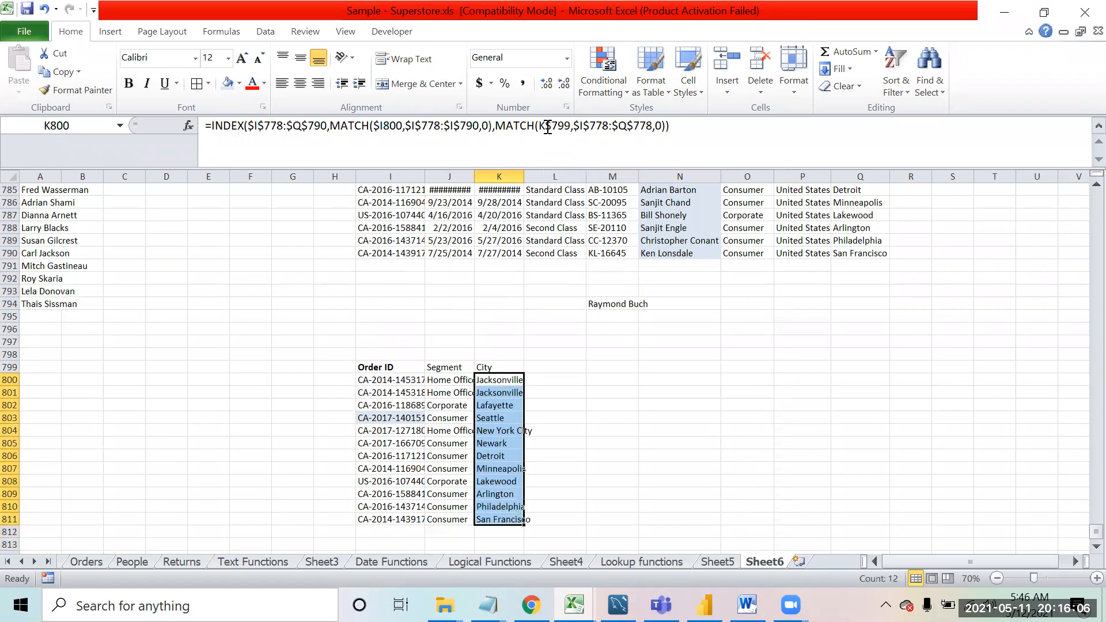
Step: Make the lookup table headers in I799:K799 bold
key("Down")
key("Up")
key("Up")
key("shift+Left")
key("shift+Left")
key("ctrl+b")
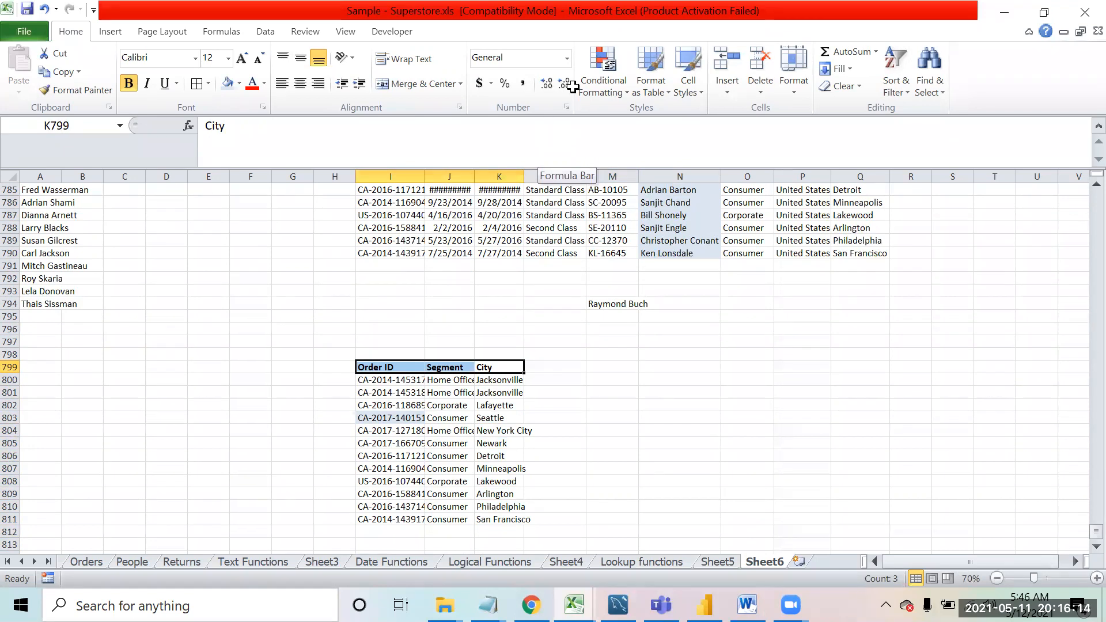
left_click(722, 311)
key("ctrl+Up")
key("ctrl+Up")
key("ctrl+Up")
key("ctrl+Down")
key("Down")
key("Down")
key("Down")
key("Down")
key("Down")
key("Down")
key("Down")
key("Down")
key("Down")
key("Down")
key("Down")
key("Down")
key("Down")
key("Down")
key("Down")
key("Down")
key("Down")
key("Down")
key("Down")
key("Down")
key("Down")
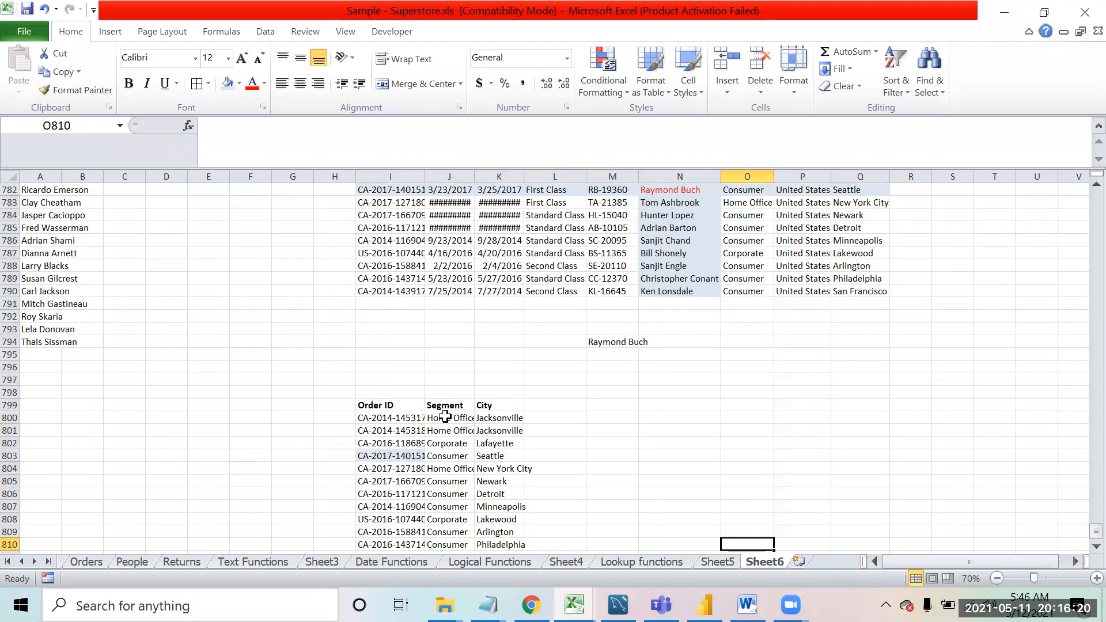
Step: Examine the complete INDEX formula with its two MATCH functions in J800
left_click(445, 416)
left_click(800, 120)
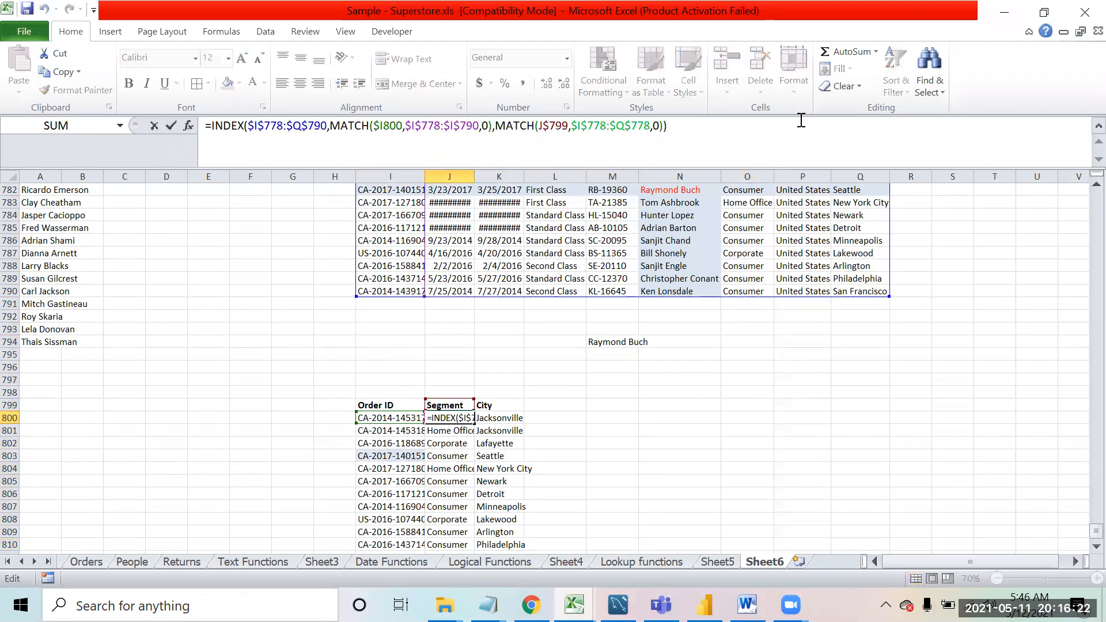
left_click_drag(753, 130, 203, 126)
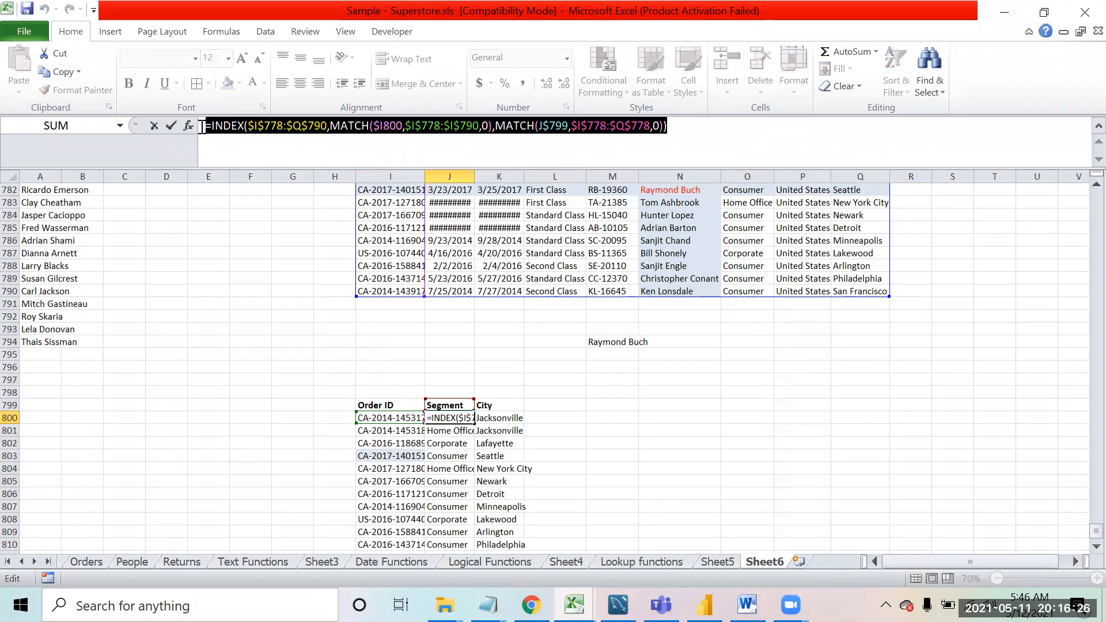
left_click(730, 148)
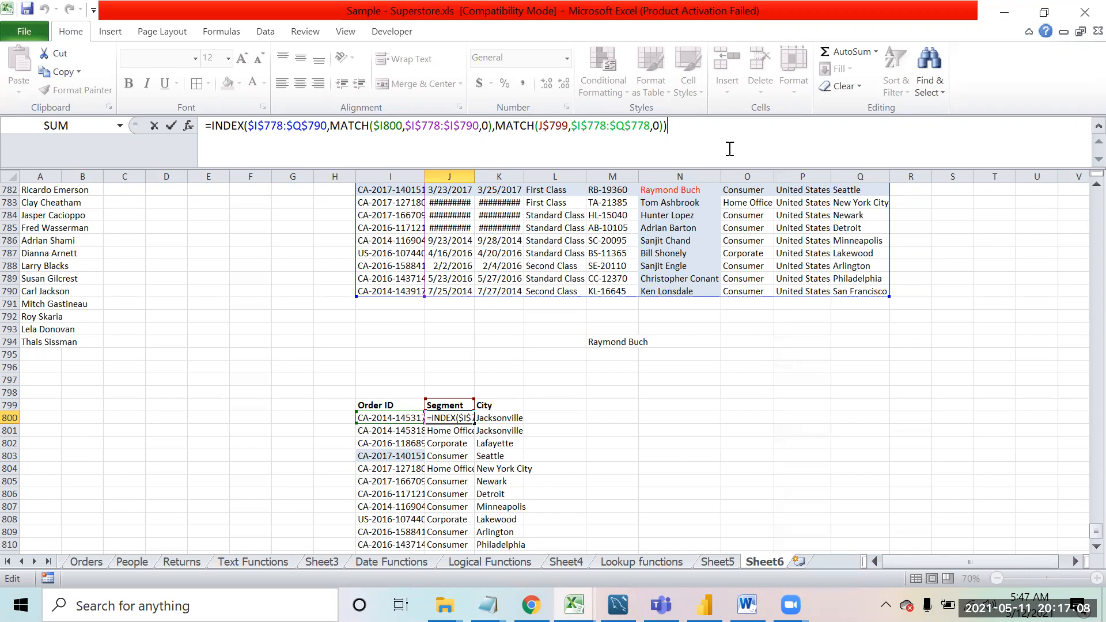
Step: Examine the first MATCH in J800's formula as the row number argument and compare it with the source table
left_click(489, 127)
key("ctrl+shift+Left")
key("ctrl+shift+Left")
key("ctrl+shift+Left")
key("ctrl+shift+Left")
key("ctrl+shift+Left")
key("ctrl+shift+Left")
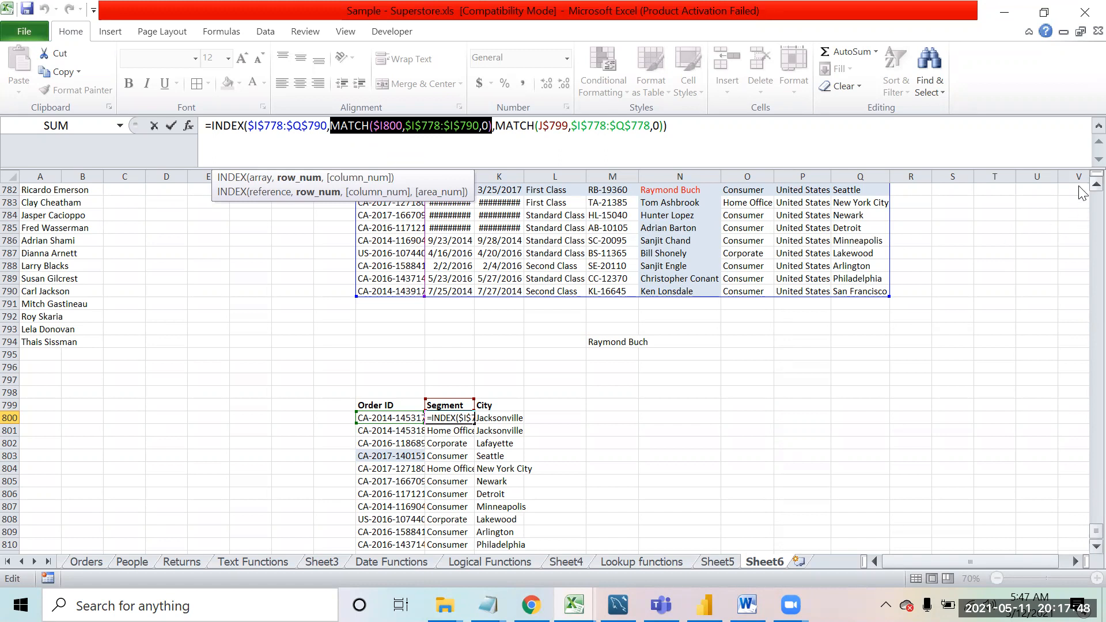
scroll(1081, 193, "up", 1)
scroll(1081, 193, "up", 2)
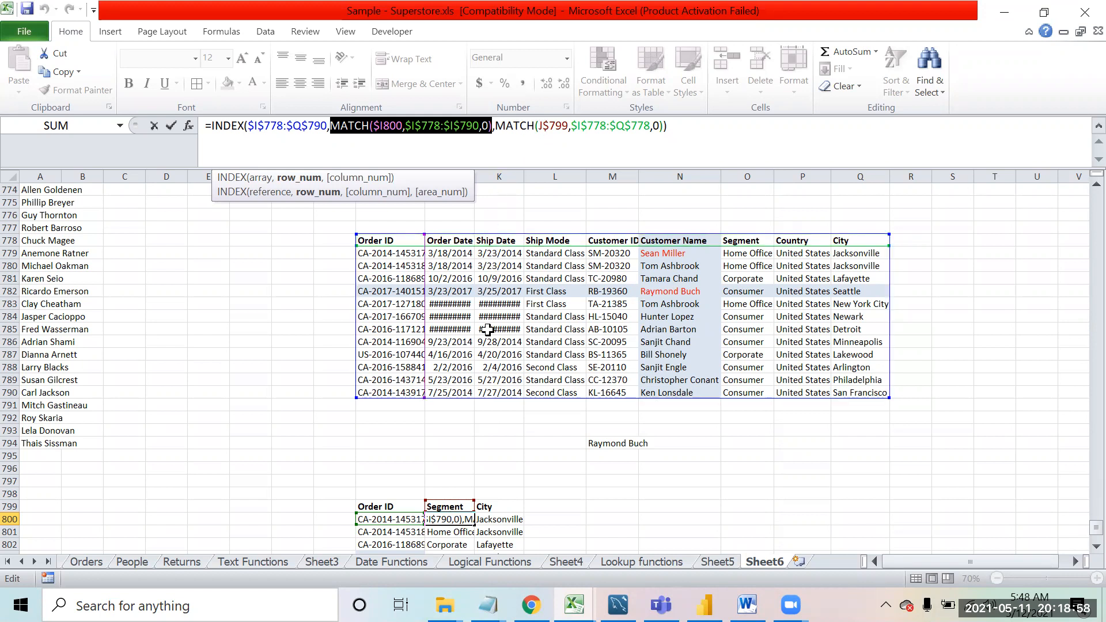
key("Escape")
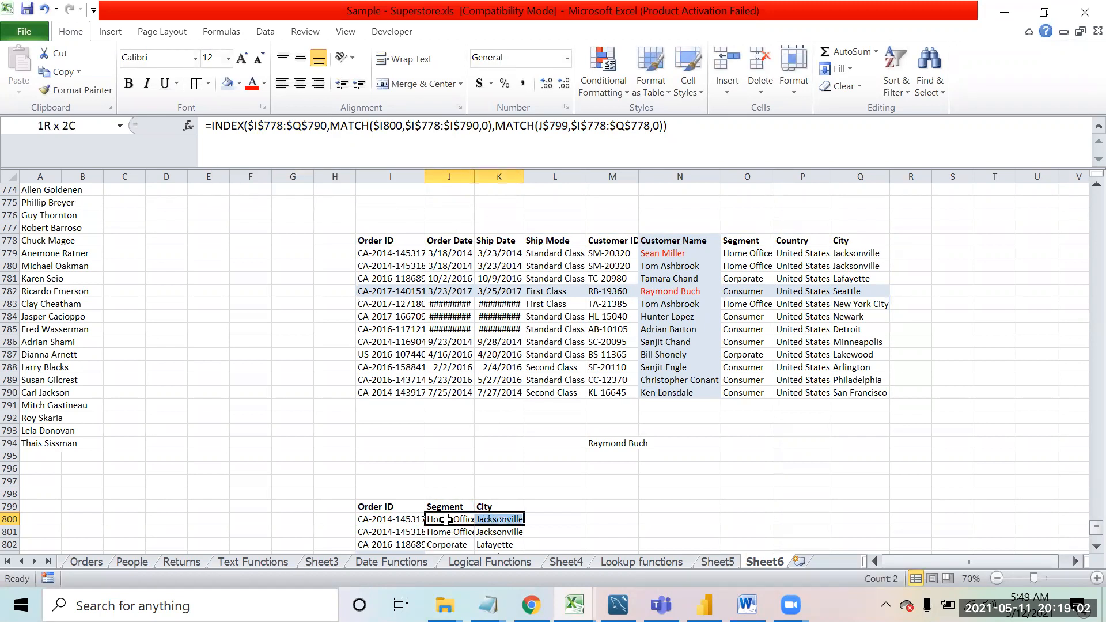
Step: Check the Segment and City headers in J799 and K799 that serve as lookup values for the column match
key("Up")
key("Right")
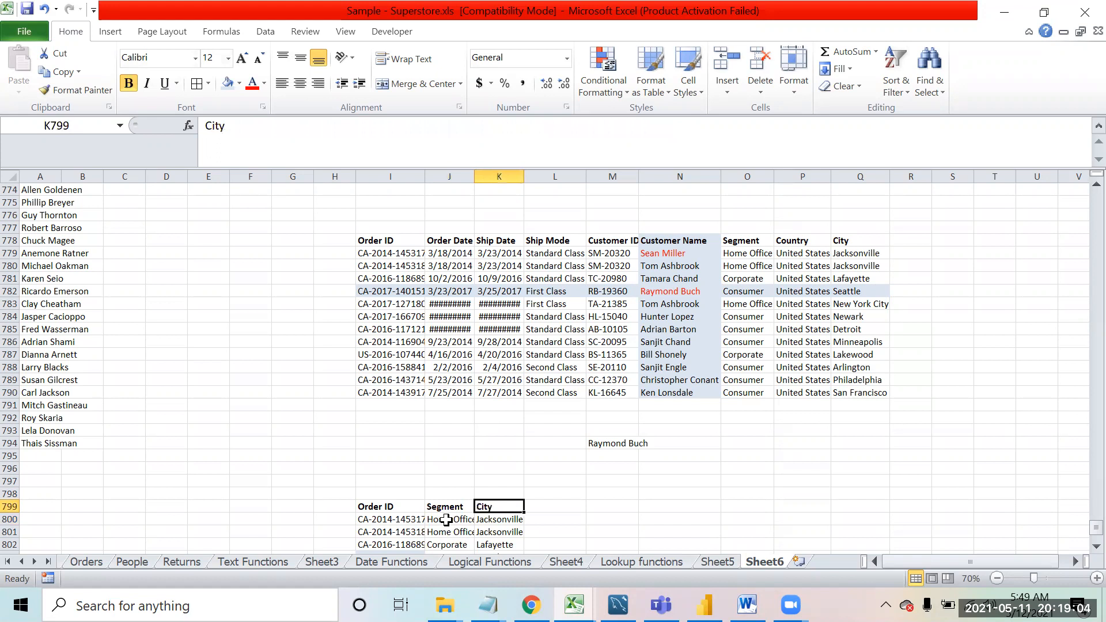
key("Left")
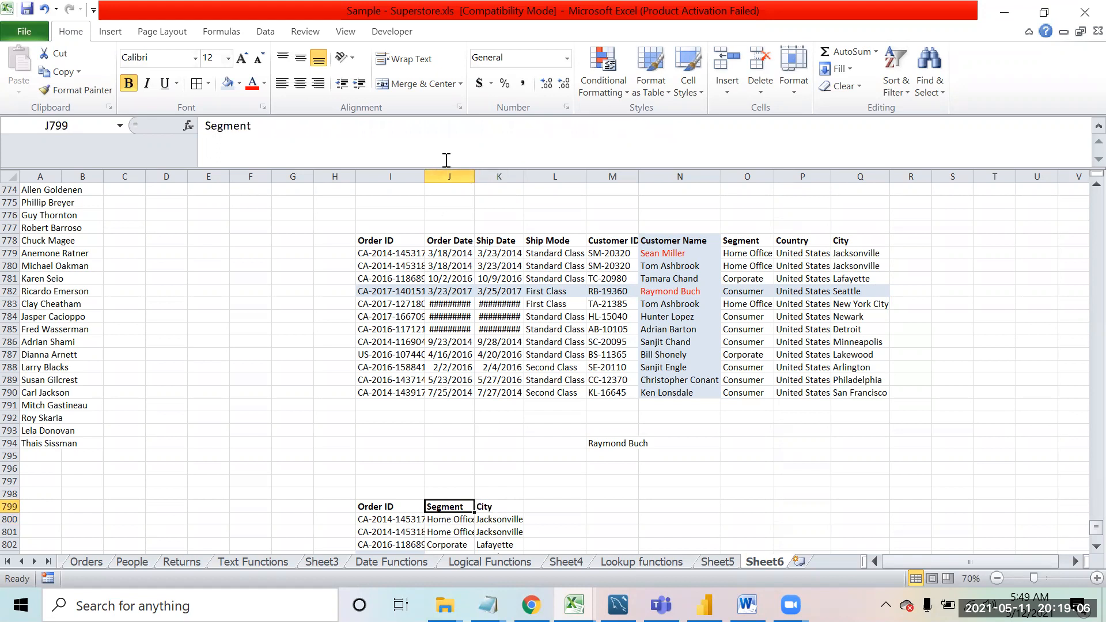
left_click(494, 170)
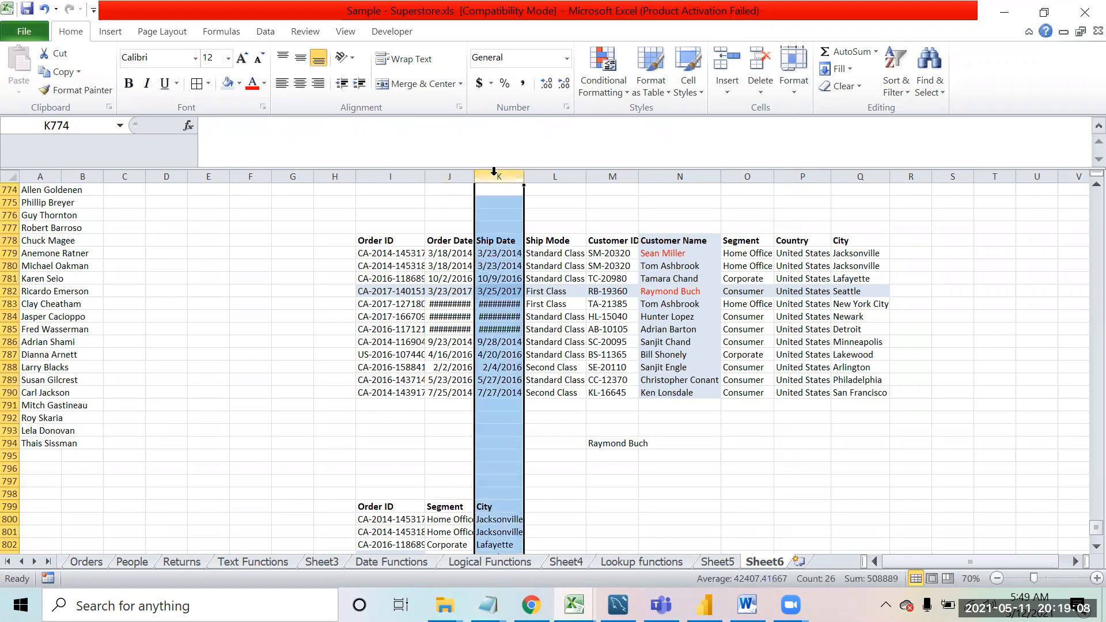
left_click(442, 506)
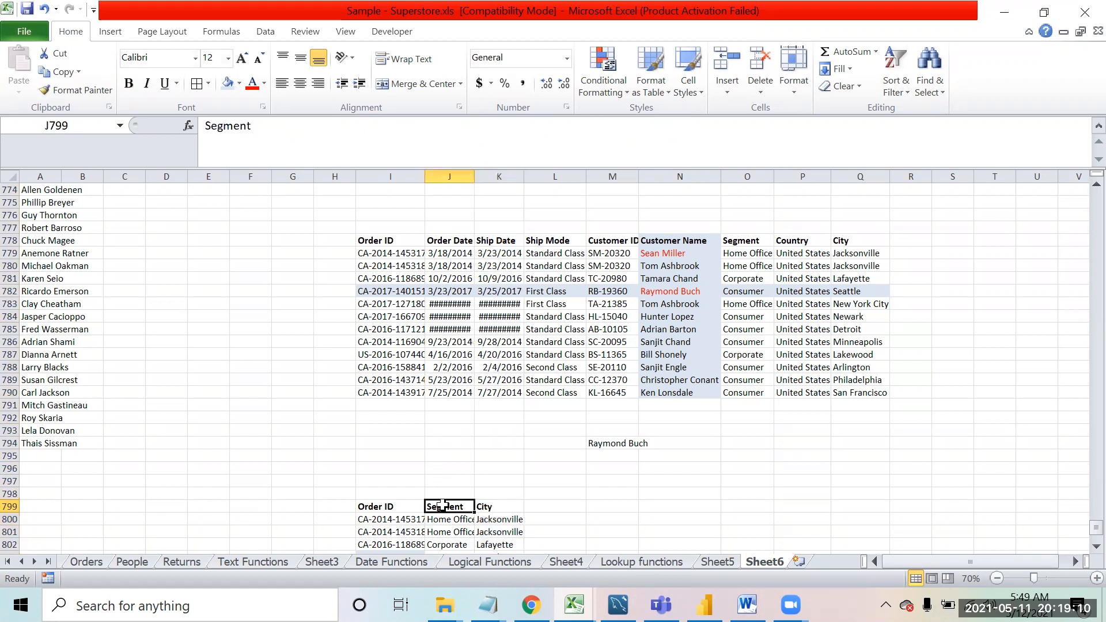
left_click(500, 506)
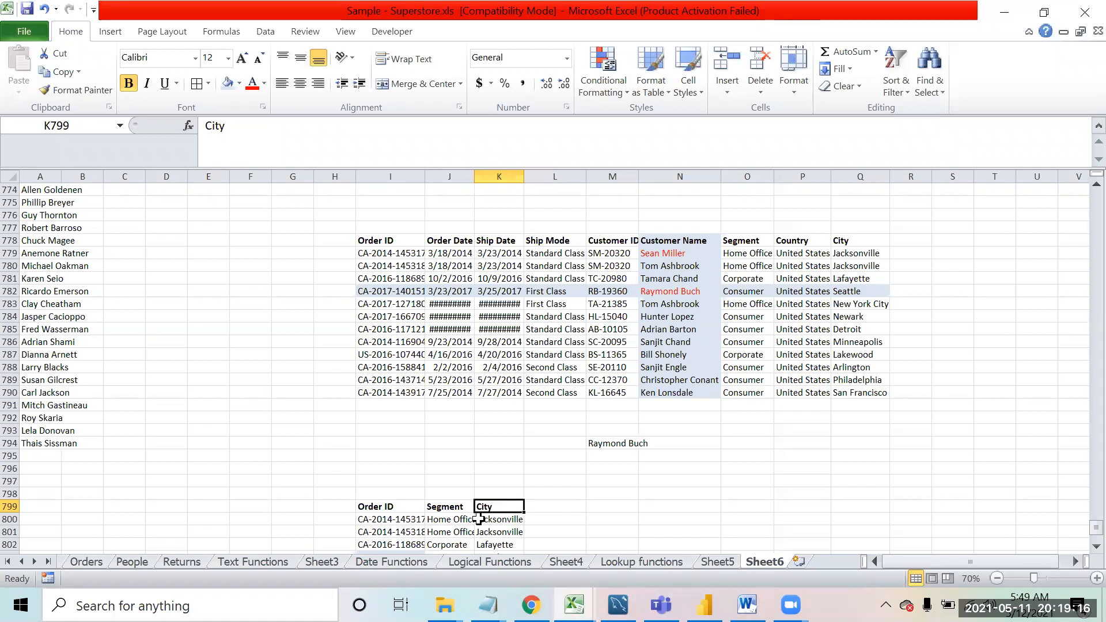
Step: Examine the lookup array $I$778:$Q$778 in the second MATCH of J800's formula
left_click(460, 521)
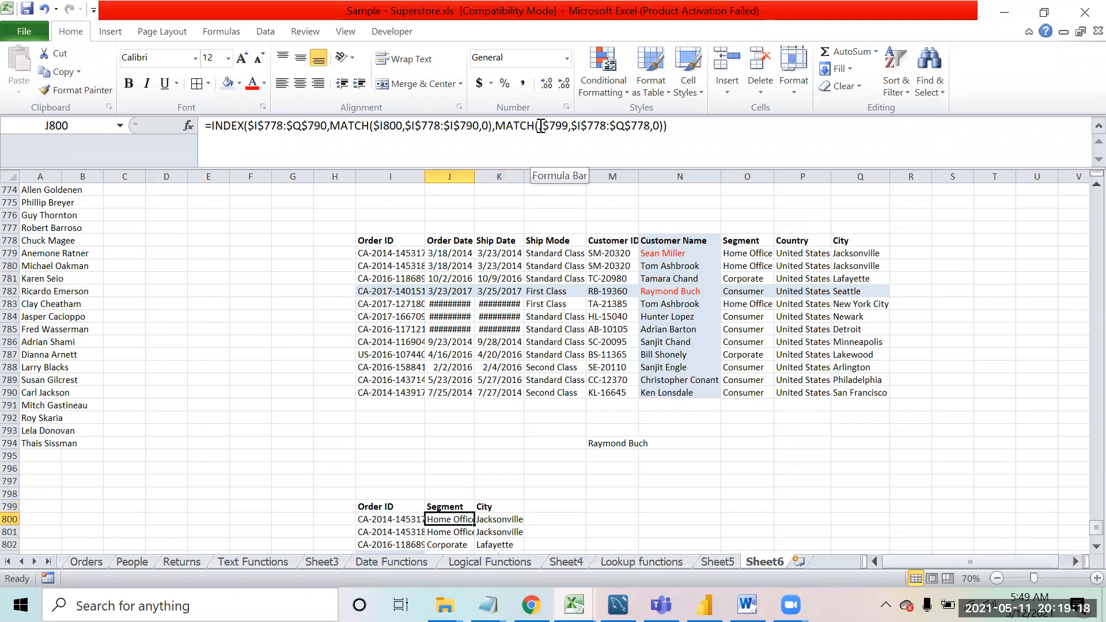
left_click_drag(571, 126, 649, 126)
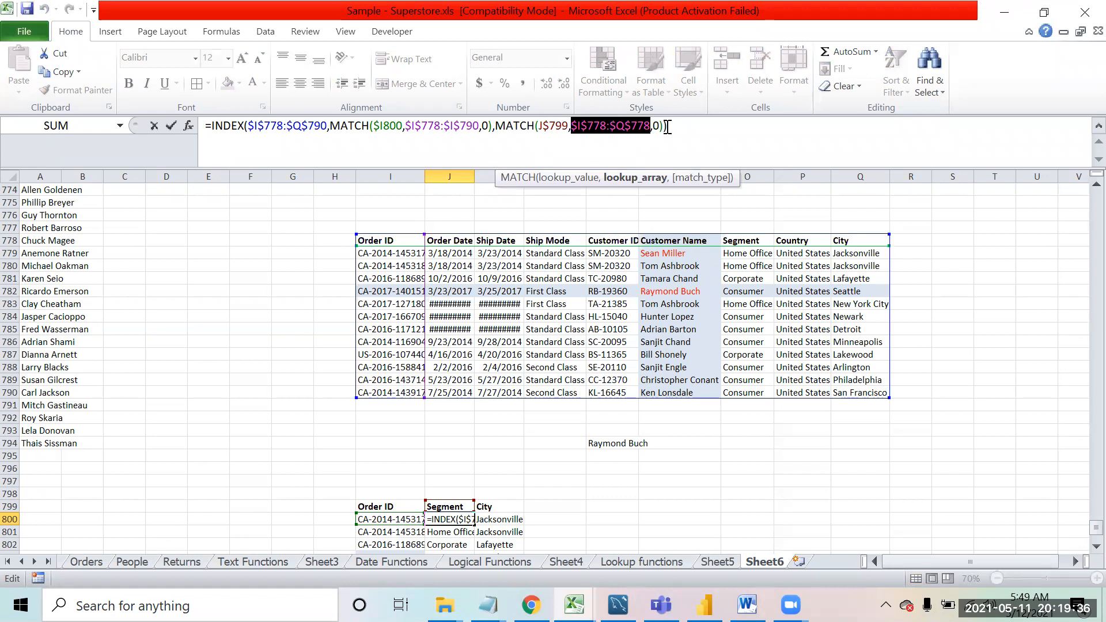
left_click(718, 129)
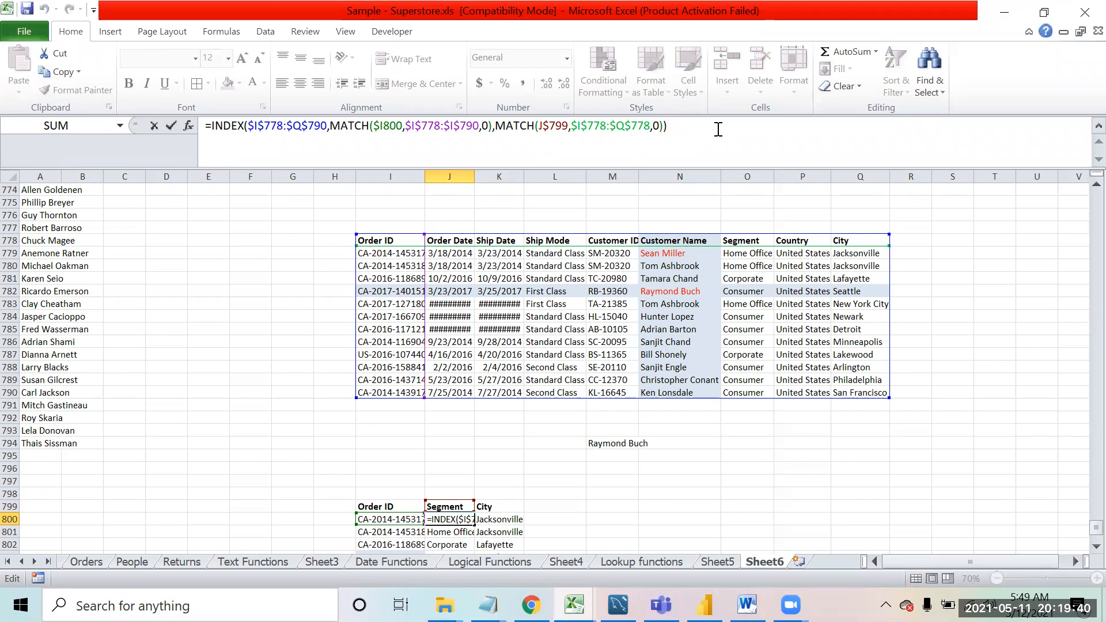
key("Return")
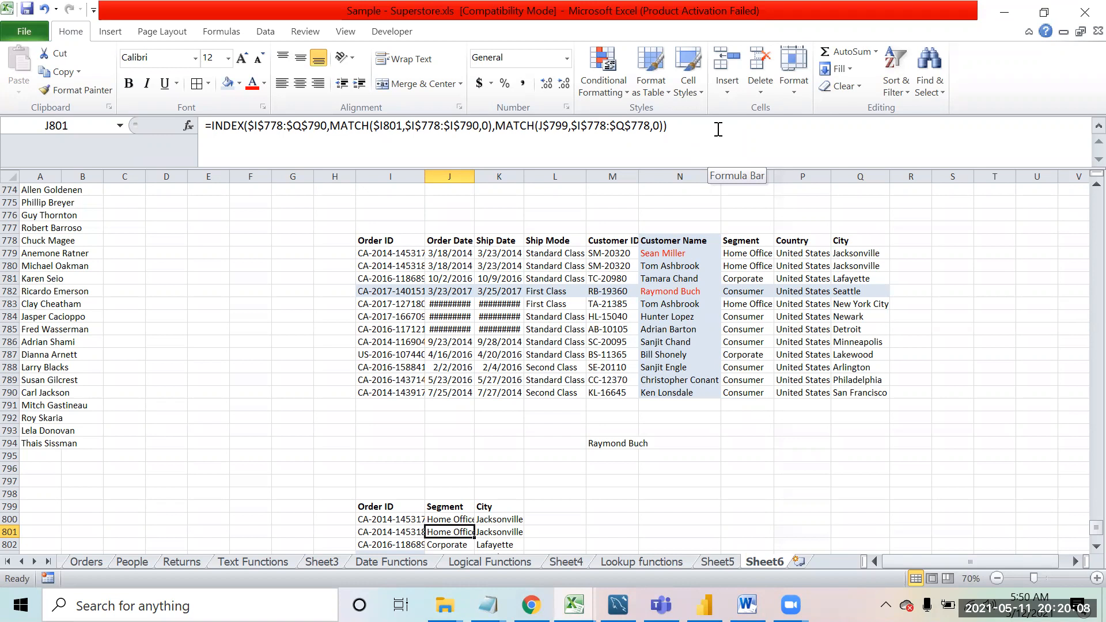
Step: Review the Segment results down column J of the lookup table and the source table's Order Date column above it
key("Down")
key("Down")
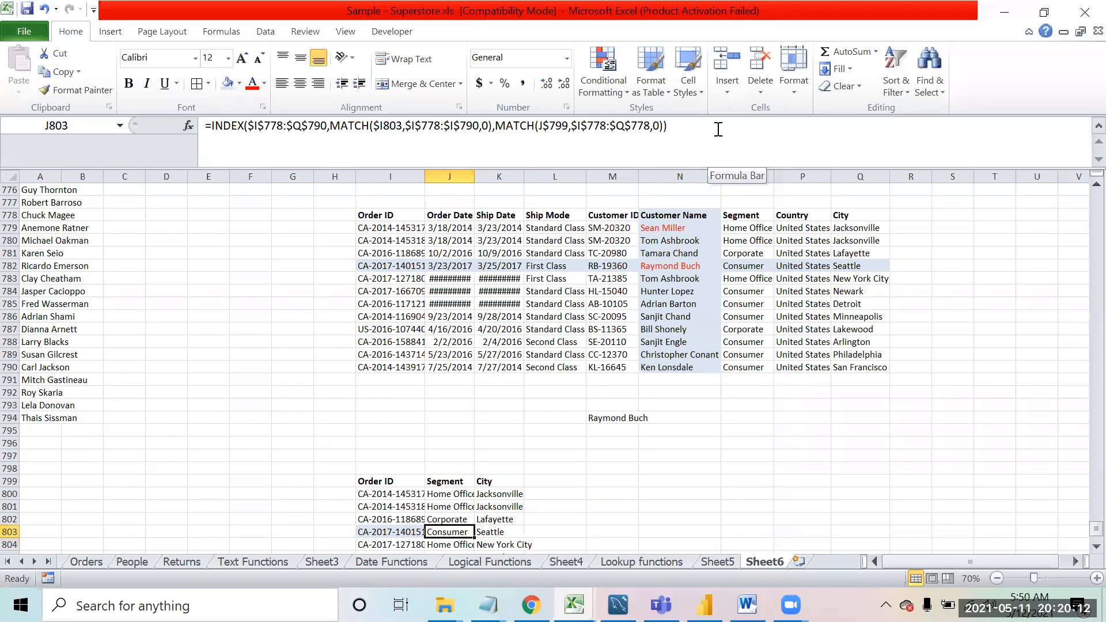
key("Down")
key("Down")
key("Down")
key("Down")
key("Down")
key("Down")
key("Down")
key("Down")
key("Down")
key("Up")
key("Up")
key("Up")
key("Up")
key("Up")
key("Up")
key("Up")
key("Up")
key("Up")
key("Up")
key("Up")
key("Up")
key("Up")
key("Up")
key("Up")
key("Up")
key("Up")
key("Up")
key("Up")
key("Up")
key("Down")
key("Down")
key("Up")
key("Down")
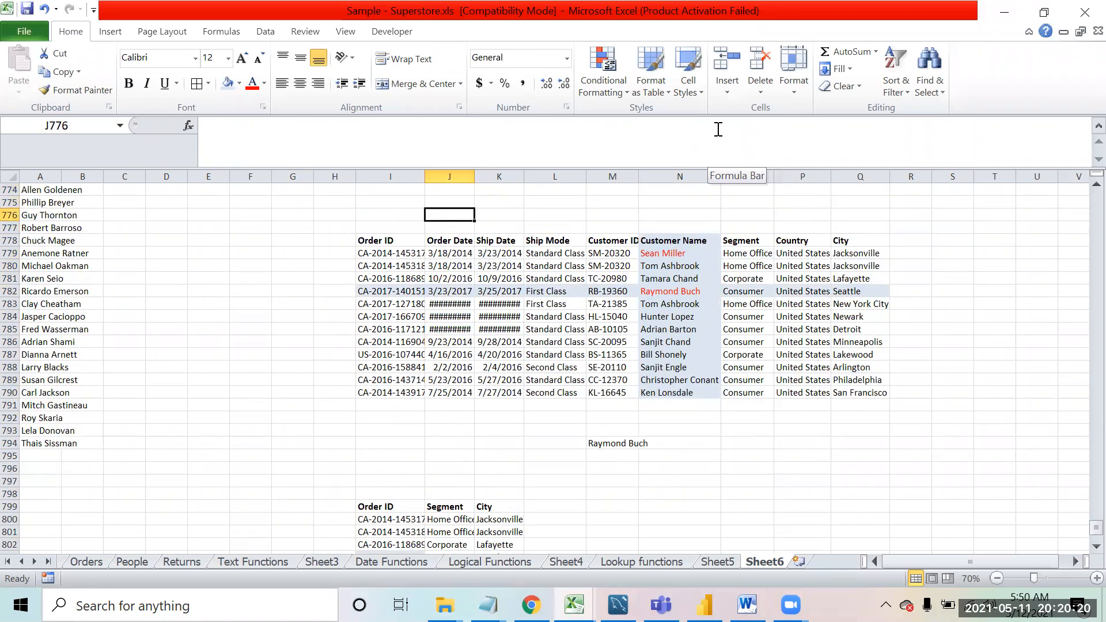
key("Down")
key("Down")
key("Down")
key("Down")
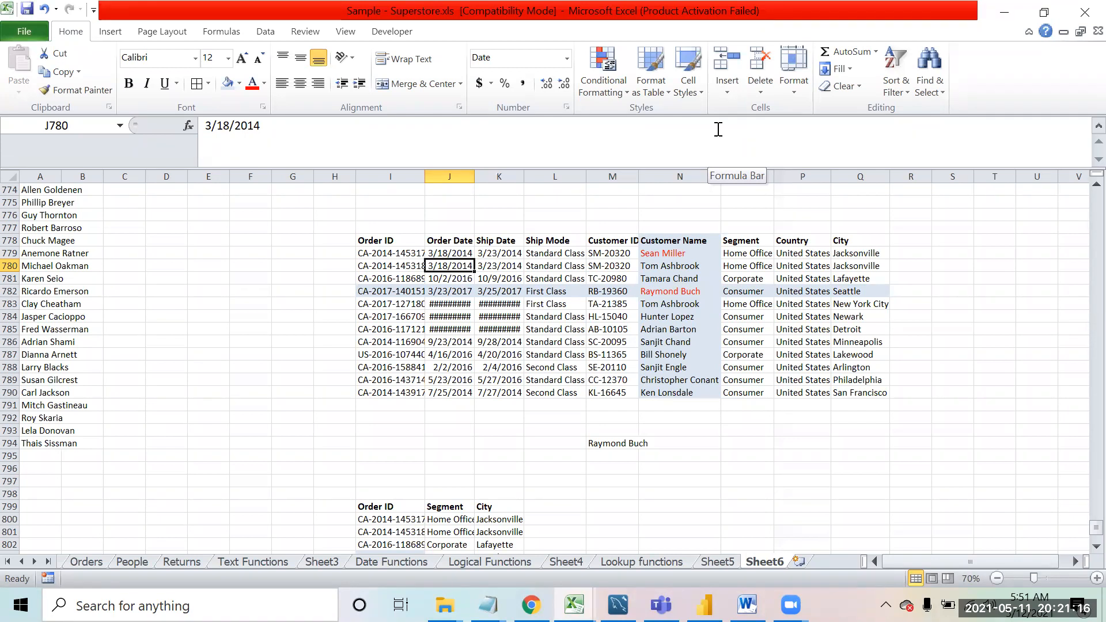
Step: Copy the source table's Customer Name column, header included, to a new list starting in Q798
left_click(844, 355)
key("Down")
key("Down")
key("Down")
key("Down")
key("Down")
key("Down")
key("Down")
key("Down")
key("Down")
key("Down")
key("Down")
key("Down")
key("Down")
key("Down")
key("Up")
key("Up")
key("Up")
key("Up")
key("Up")
key("Up")
key("Up")
key("Up")
key("Up")
key("Up")
key("Up")
key("Up")
key("Up")
key("Up")
key("Up")
key("Up")
key("Up")
key("Up")
key("Up")
key("Up")
key("Left")
key("Left")
key("Left")
key("Left")
key("Left")
key("Left")
key("Left")
key("Right")
key("Right")
key("Right")
key("Right")
key("Right")
key("Right")
key("Left")
key("Up")
key("Up")
key("Left")
key("Up")
key("Left")
key("Right")
key("ctrl+c")
key("Down")
key("Down")
key("Down")
key("Down")
key("Down")
key("Down")
key("Down")
key("Down")
key("Down")
key("Down")
key("Down")
key("Down")
key("Down")
key("Down")
key("Down")
key("Down")
key("Down")
key("Down")
key("Down")
key("Down")
key("Right")
key("Right")
key("Right")
key("Right")
key("Right")
key("Right")
key("Right")
key("Right")
key("Right")
key("Left")
key("Left")
key("Left")
key("Left")
key("Left")
key("Left")
key("Left")
key("Up")
key("Right")
key("Down")
key("Down")
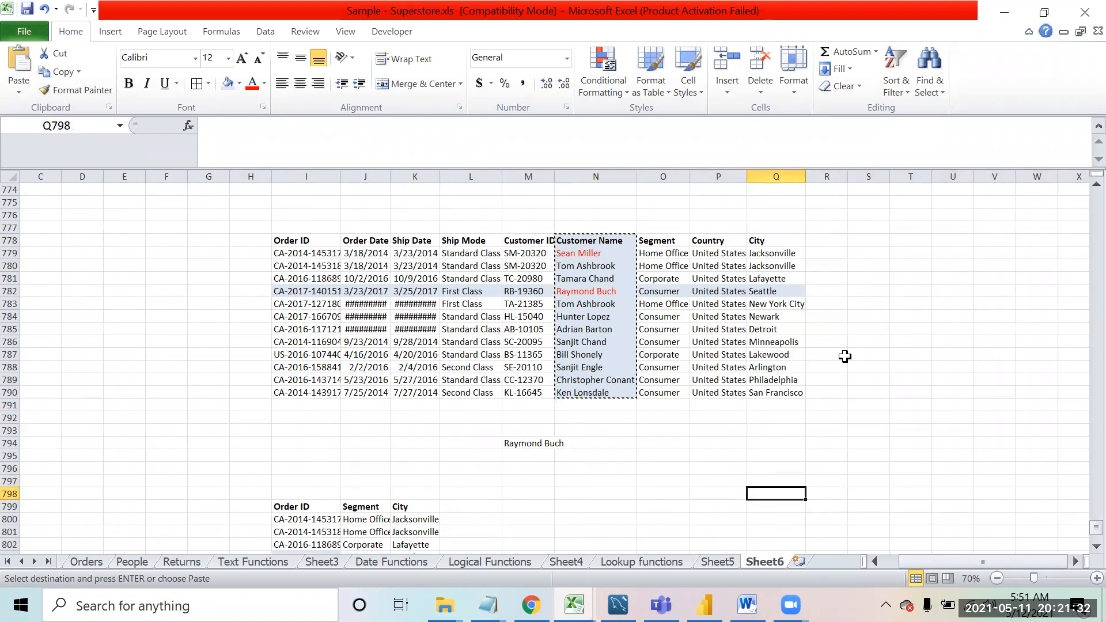
key("ctrl+v")
Step: Review the pasted Customer Name list in column Q and compare it with the source table above
key("Down")
key("Down")
key("Down")
key("Down")
key("Down")
key("Down")
key("Down")
key("Down")
key("Down")
key("Down")
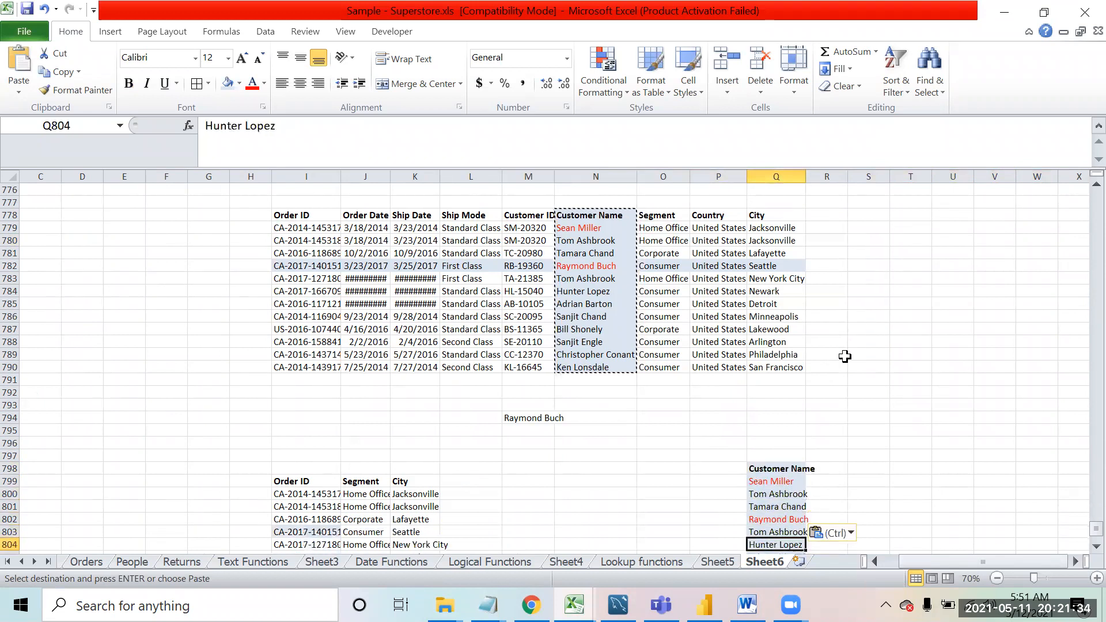
key("Up")
key("Up")
key("Up")
key("Up")
key("Up")
key("Up")
key("Up")
key("Up")
key("Up")
key("Up")
key("Up")
key("Up")
key("Up")
key("Up")
key("Up")
key("Up")
key("Up")
key("Up")
key("Up")
key("Up")
key("Up")
key("Up")
key("Up")
key("Up")
key("Up")
key("Up")
key("Up")
key("Up")
Step: Enter the header Order ID in R798, beside the pasted Customer Name header
key("Down")
key("Down")
key("Down")
key("Down")
key("Down")
key("Down")
key("Down")
key("Down")
key("Down")
key("Down")
key("Down")
key("Down")
key("Down")
key("Down")
key("Down")
key("Down")
key("Down")
key("Down")
key("Down")
key("Down")
key("Up")
key("Up")
key("Right")
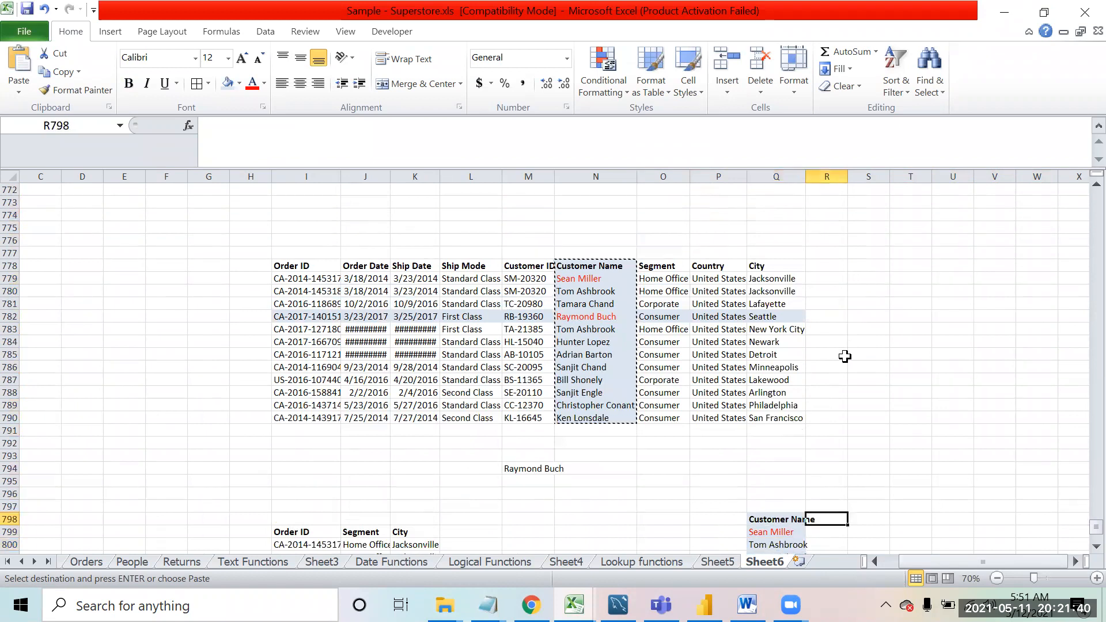
type("Order ID")
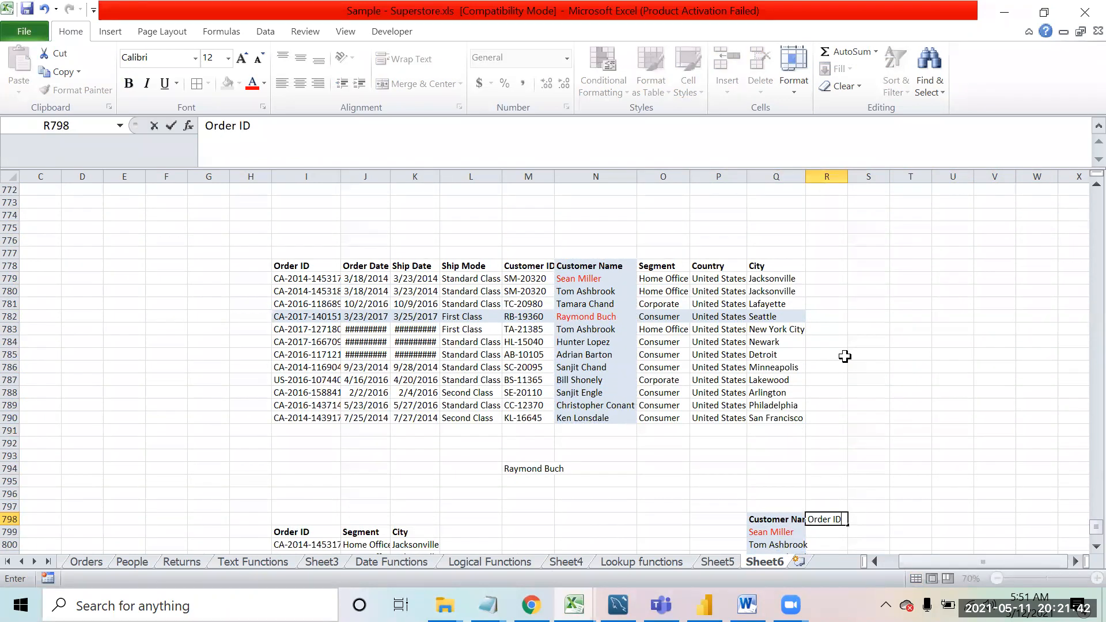
key("Tab")
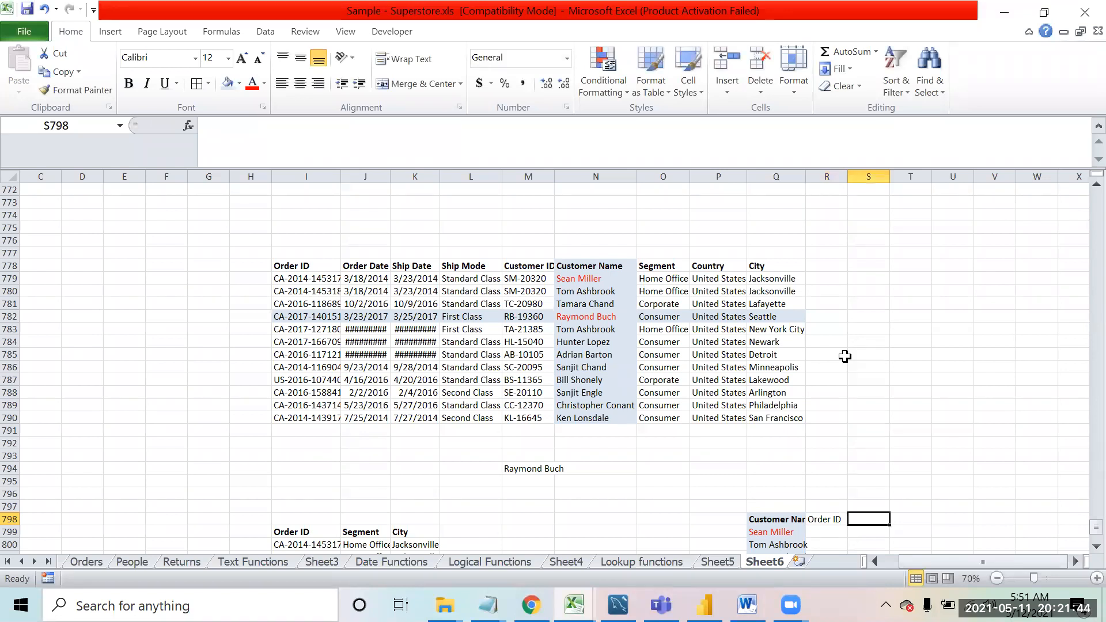
Step: Enter the header City in S798, beside the Order ID header
type("City")
key("Return")
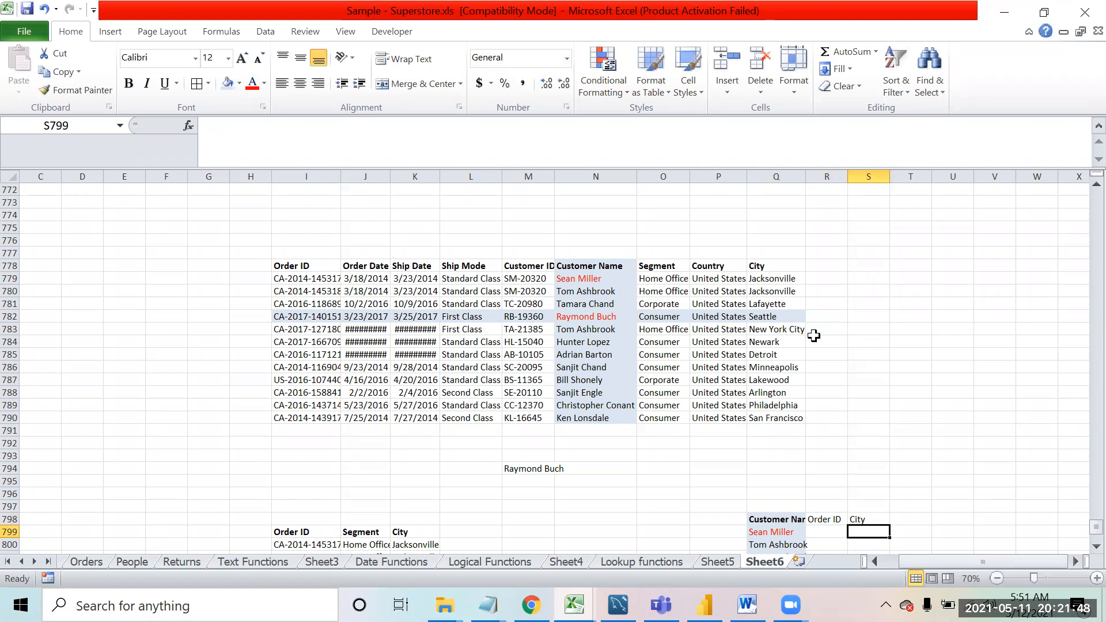
Step: Examine the source table's Customer Name, Order ID and City columns to compare their positions
left_click_drag(576, 265, 578, 415)
left_click_drag(285, 265, 296, 379)
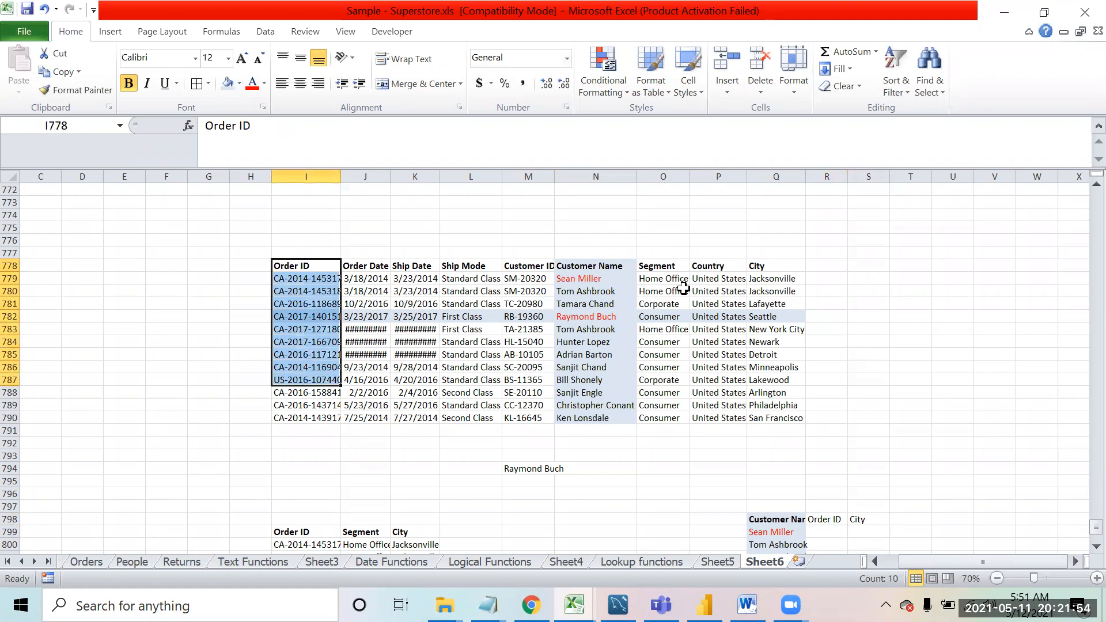
left_click(769, 277)
left_click_drag(769, 311, 772, 378)
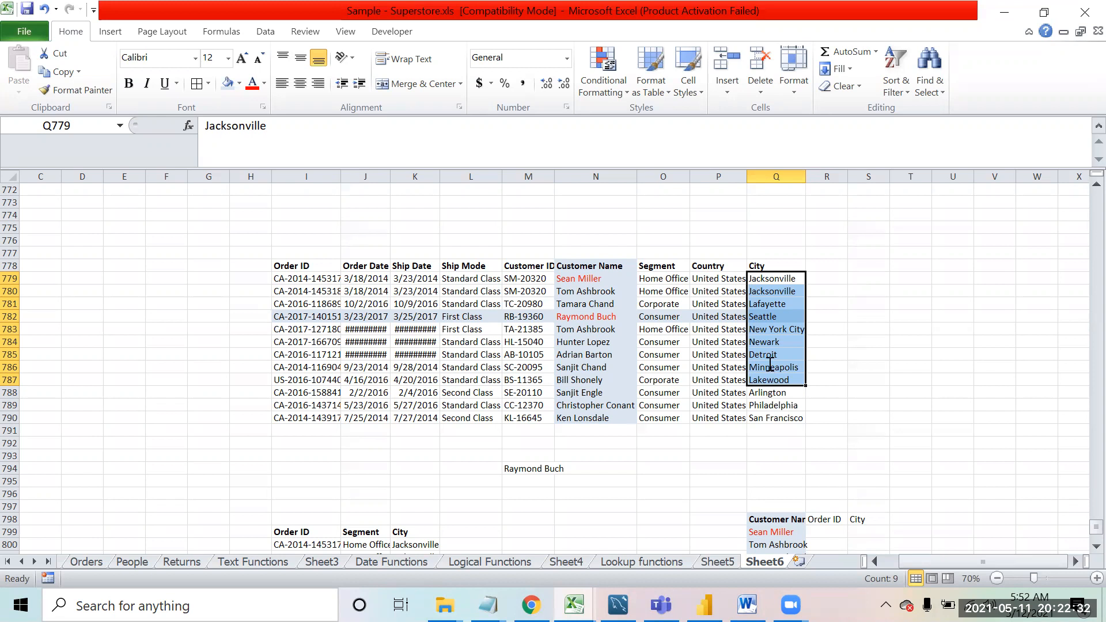
left_click(770, 364)
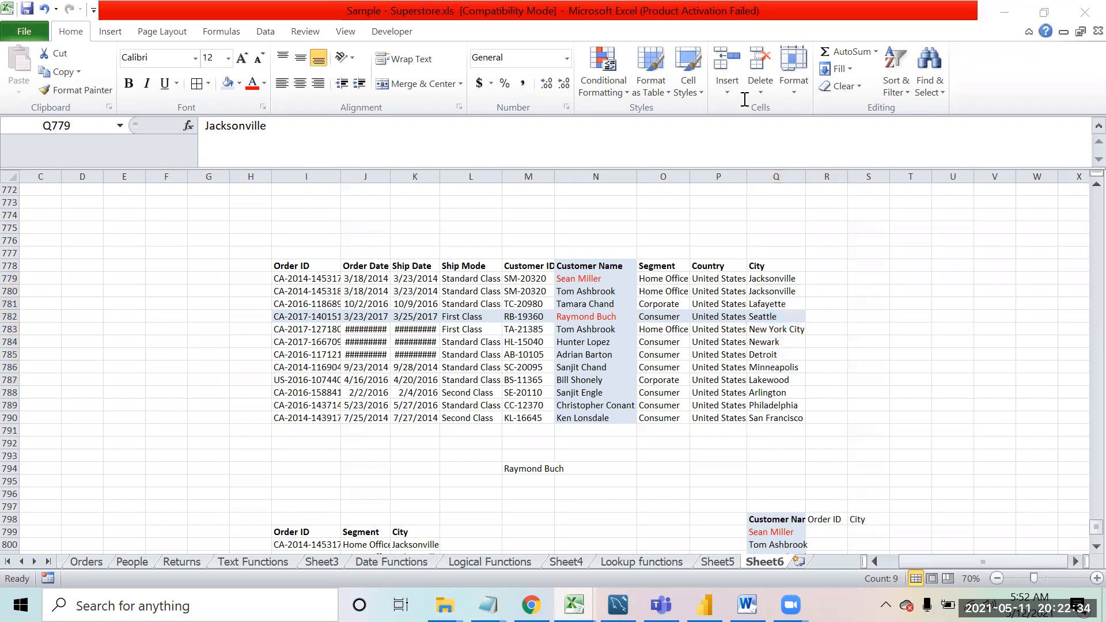
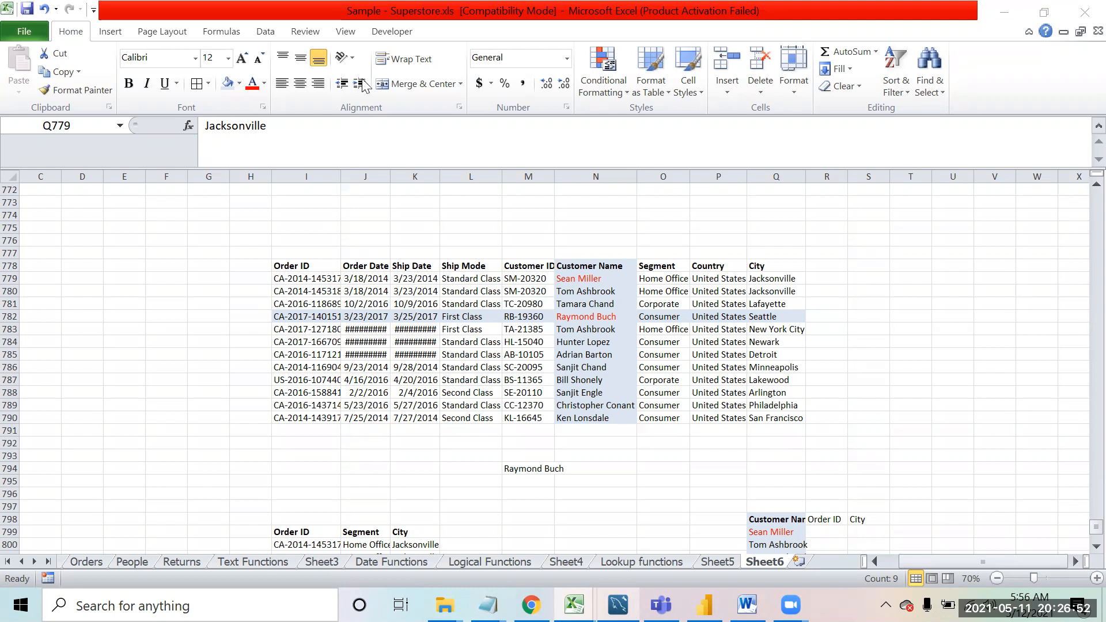
Step: Look through the names in the source table's Customer Name column, from the header to the last row
left_click(591, 317)
key("Down")
key("Down")
key("Down")
key("Down")
key("Down")
key("Down")
key("Down")
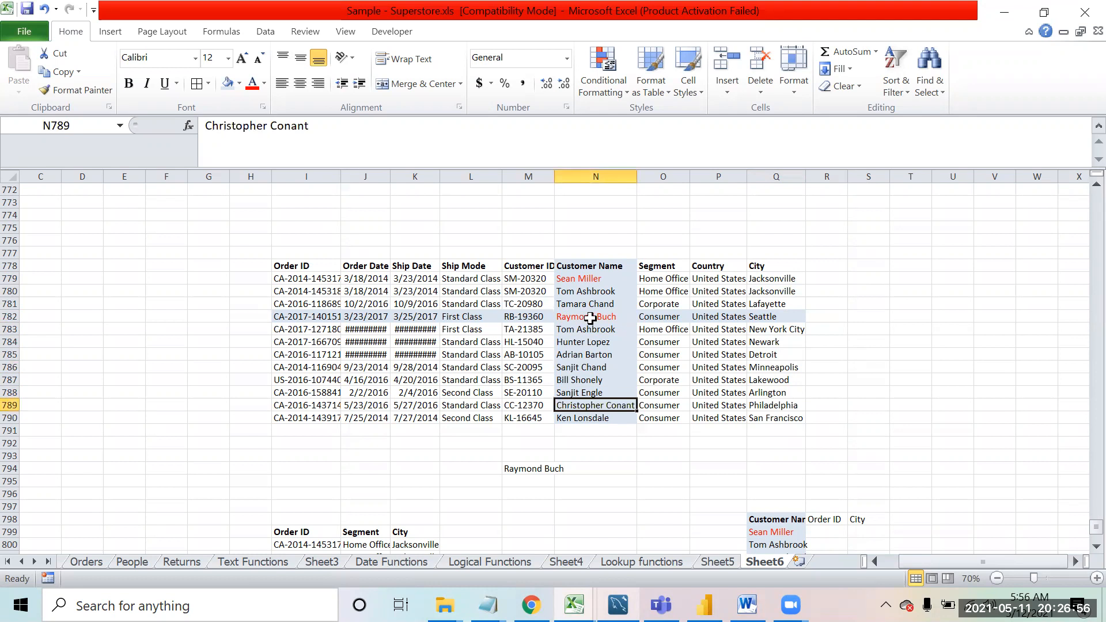
key("Down")
key("Up")
key("Up")
key("Up")
key("Up")
key("Up")
key("Up")
key("Up")
key("Up")
key("Up")
key("Up")
key("Up")
key("Down")
key("Down")
key("Down")
key("Down")
key("Up")
key("Up")
key("Up")
key("Up")
key("Up")
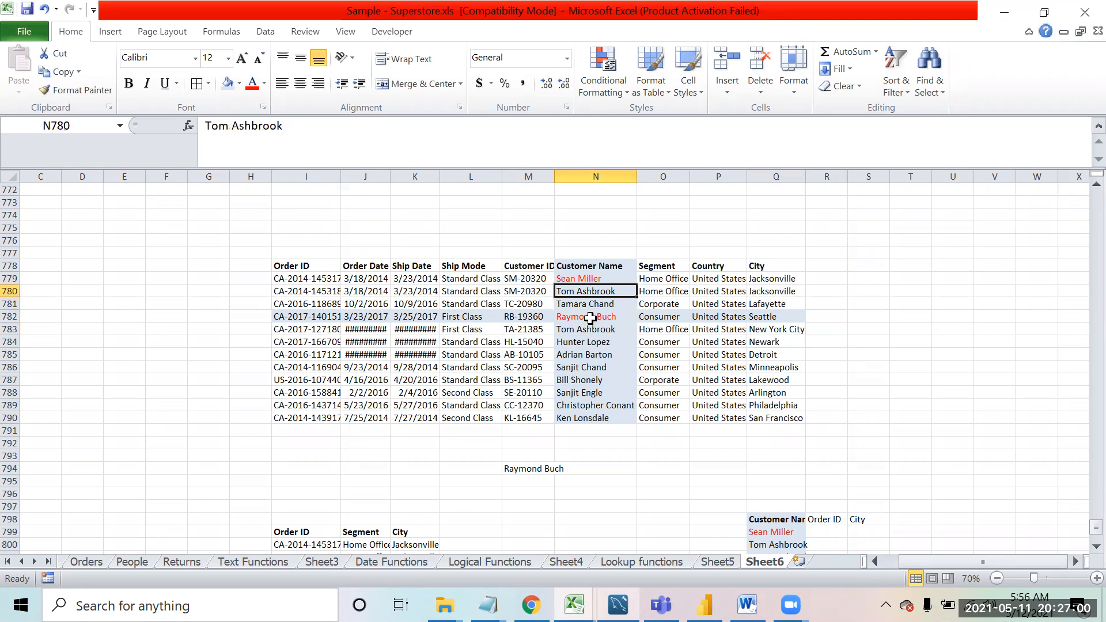
key("Up")
key("Down")
key("Left")
key("Right")
key("Right")
key("Left")
key("ctrl+shift+Down")
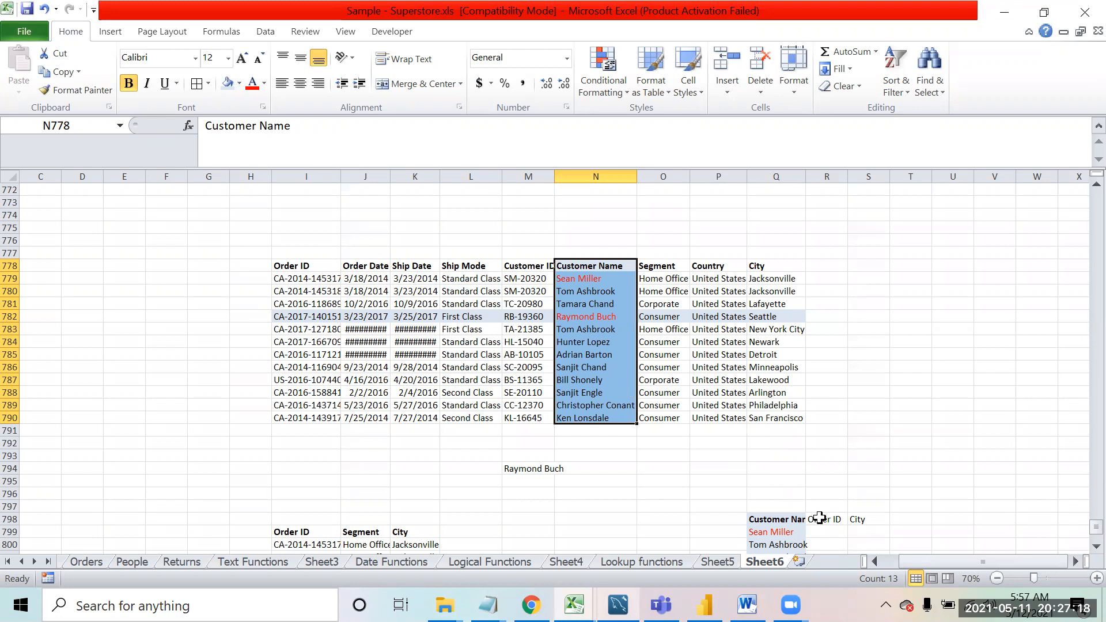
Step: Examine the full source table I778:Q790, the first customer's record in row 779 and the Order ID column
left_click_drag(298, 266, 763, 427)
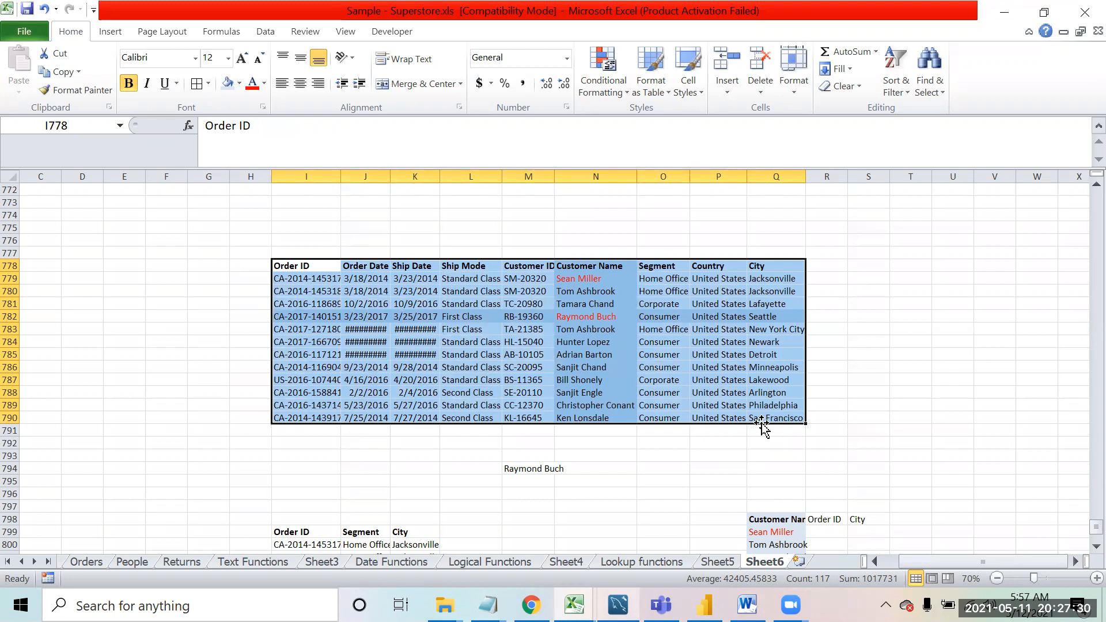
left_click(599, 279)
key("Up")
key("Down")
key("shift+space")
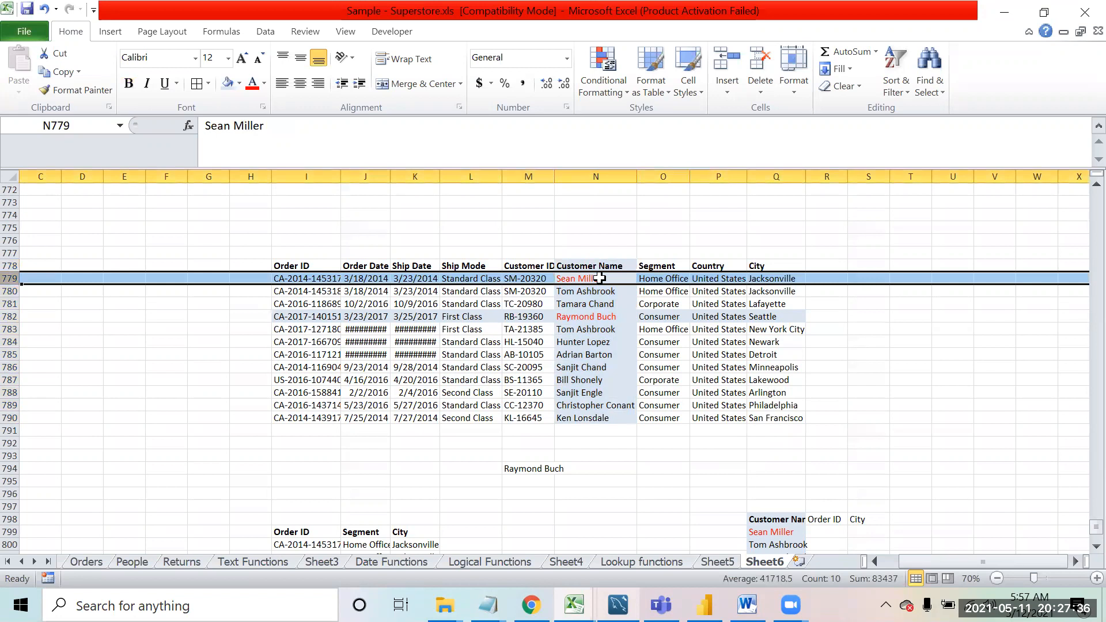
key("Left")
key("Left")
key("Left")
key("Left")
key("Left")
key("Left")
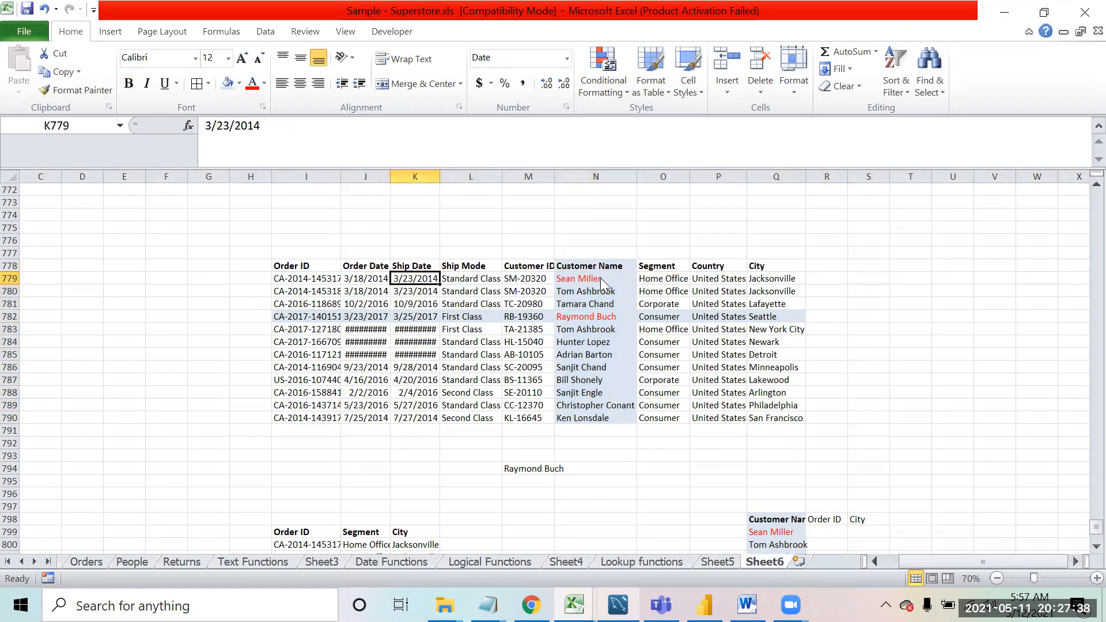
key("Up")
key("Right")
key("shift+Down")
key("shift+Down")
key("shift+Down")
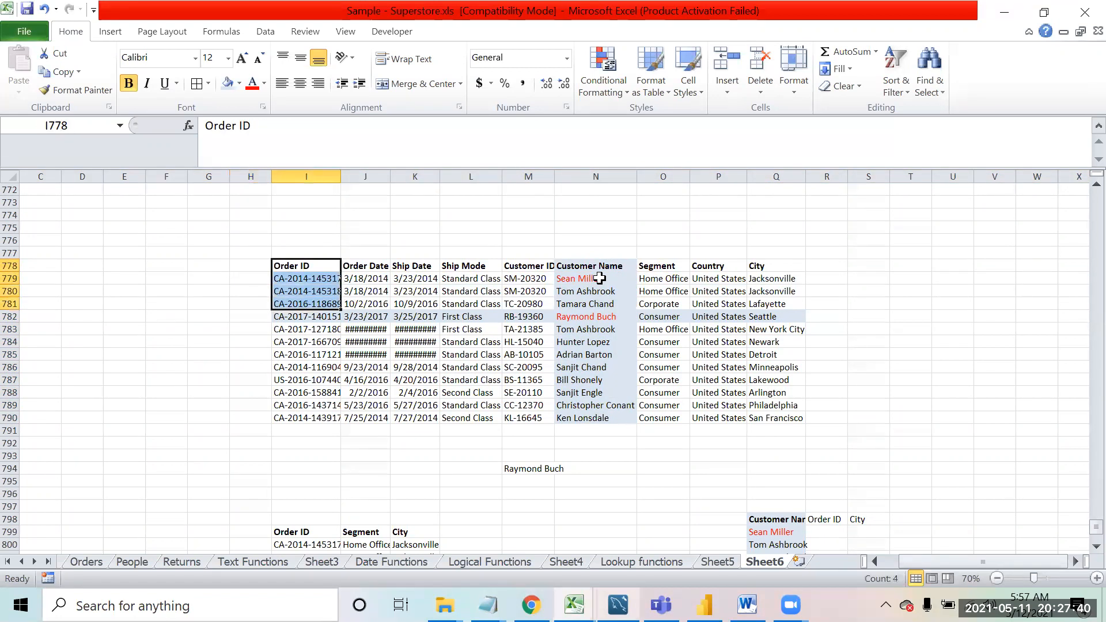
key("Up")
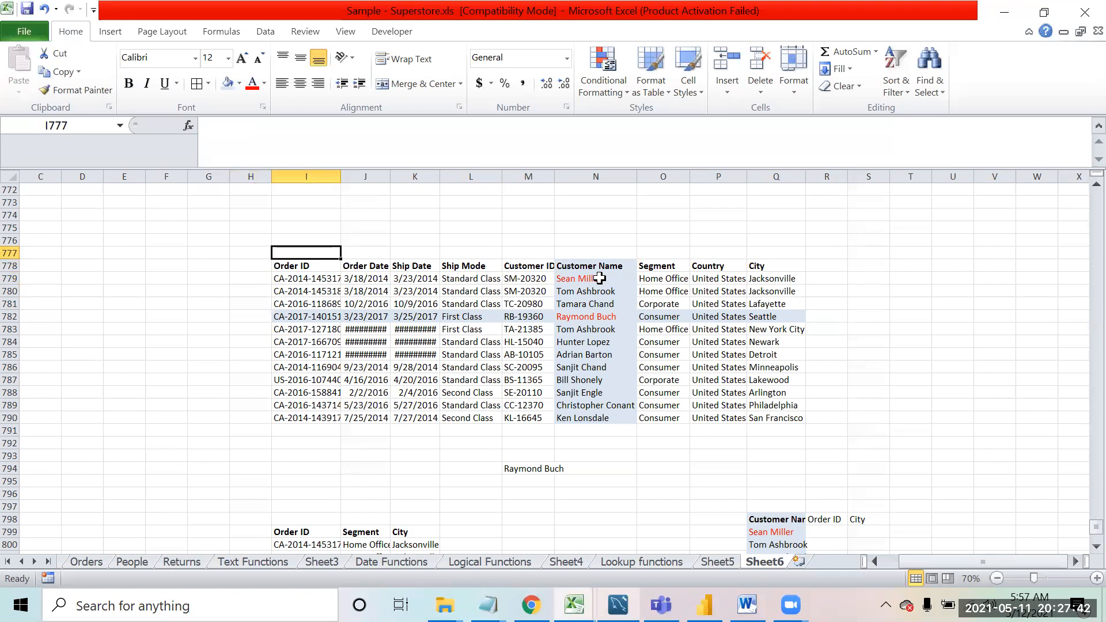
key("Down")
key("Down")
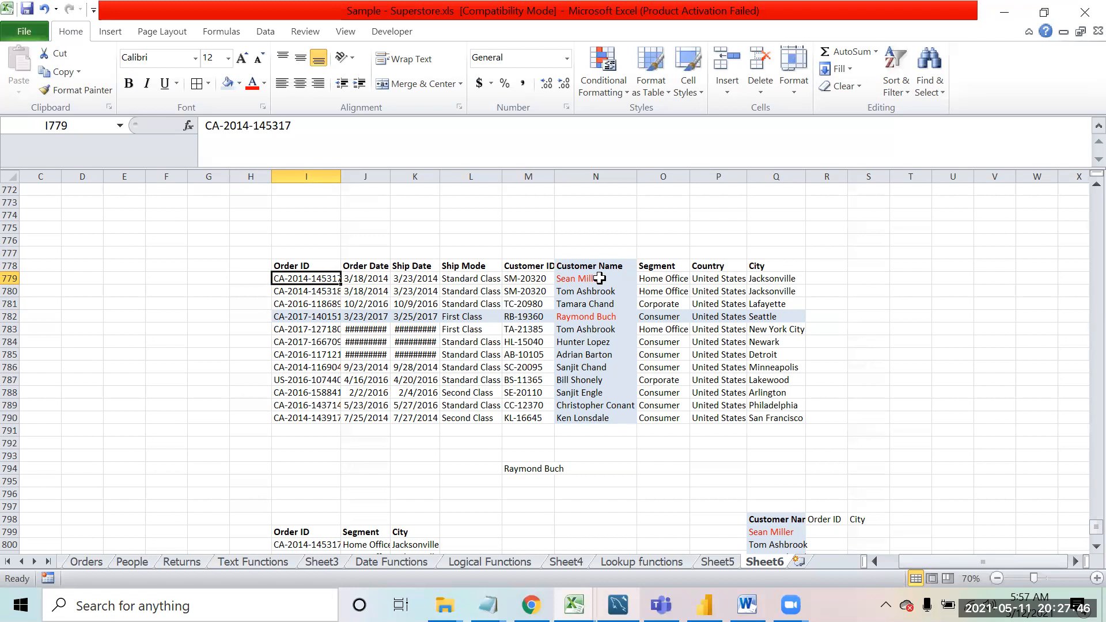
Step: Start an INDEX formula in R799 over I778:Q790, with MATCH(Q799,N778:N790,0) as the row number
left_click(817, 530)
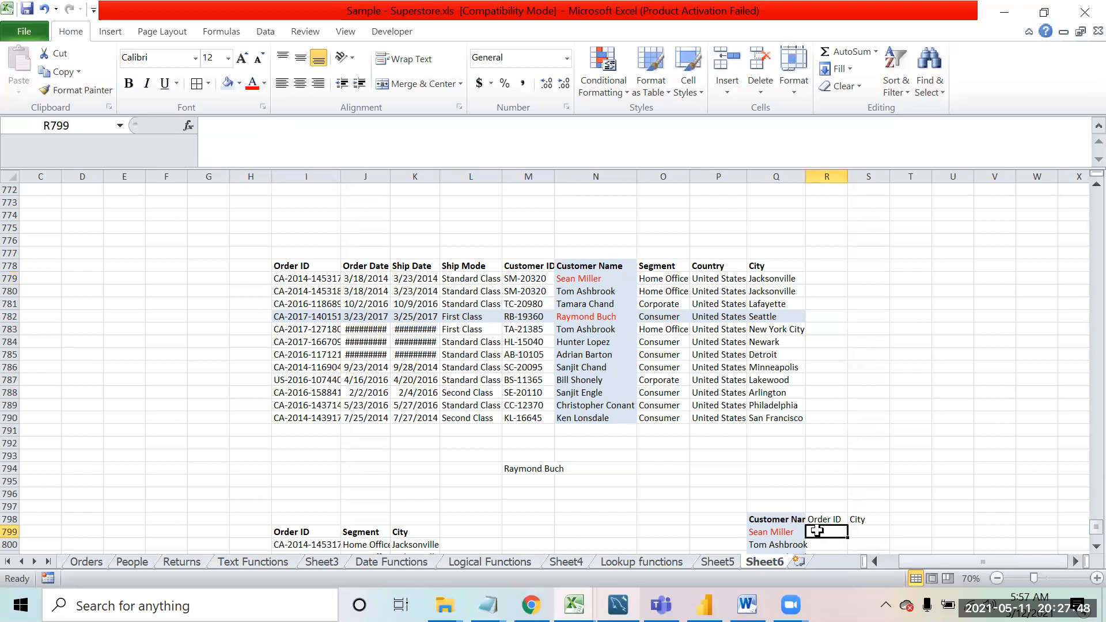
type("=")
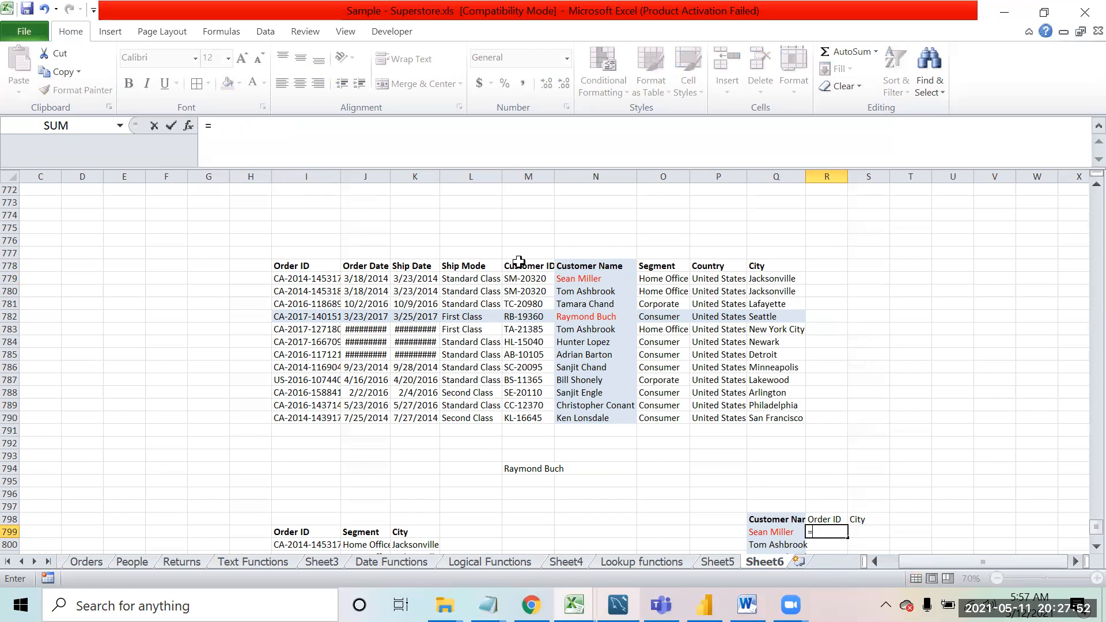
type("ind")
key("Tab")
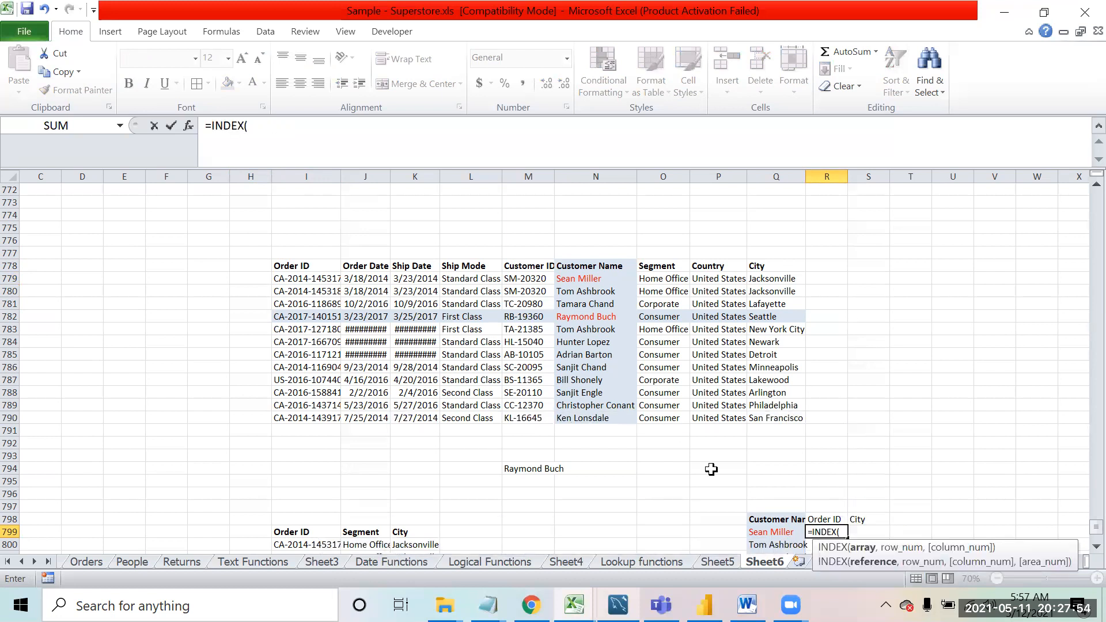
left_click_drag(311, 266, 764, 411)
type(",mat")
key("Tab")
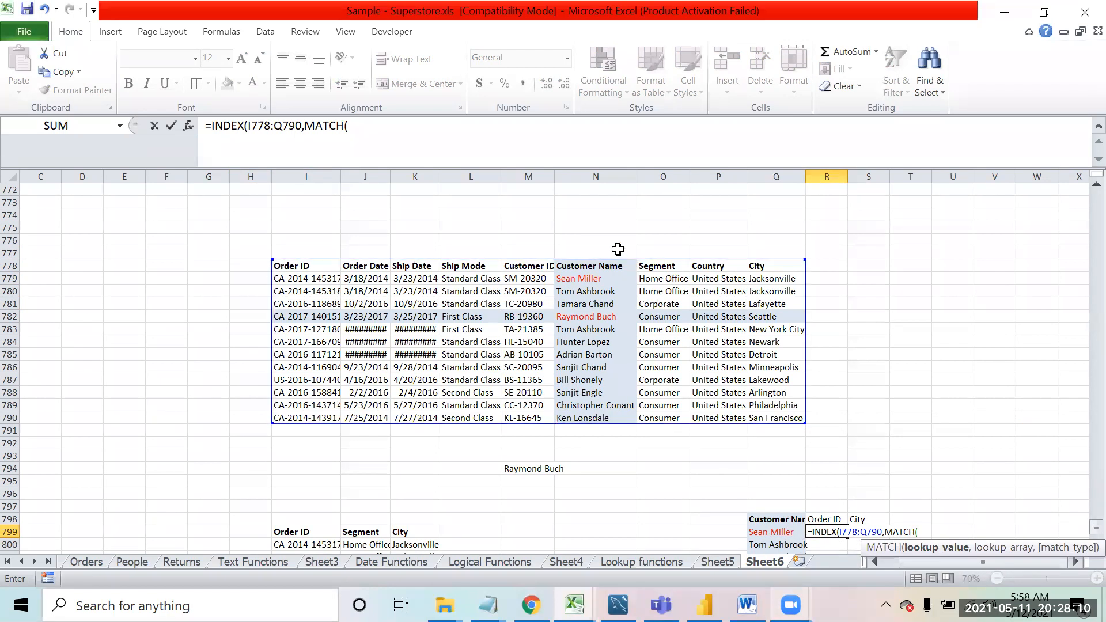
left_click(780, 531)
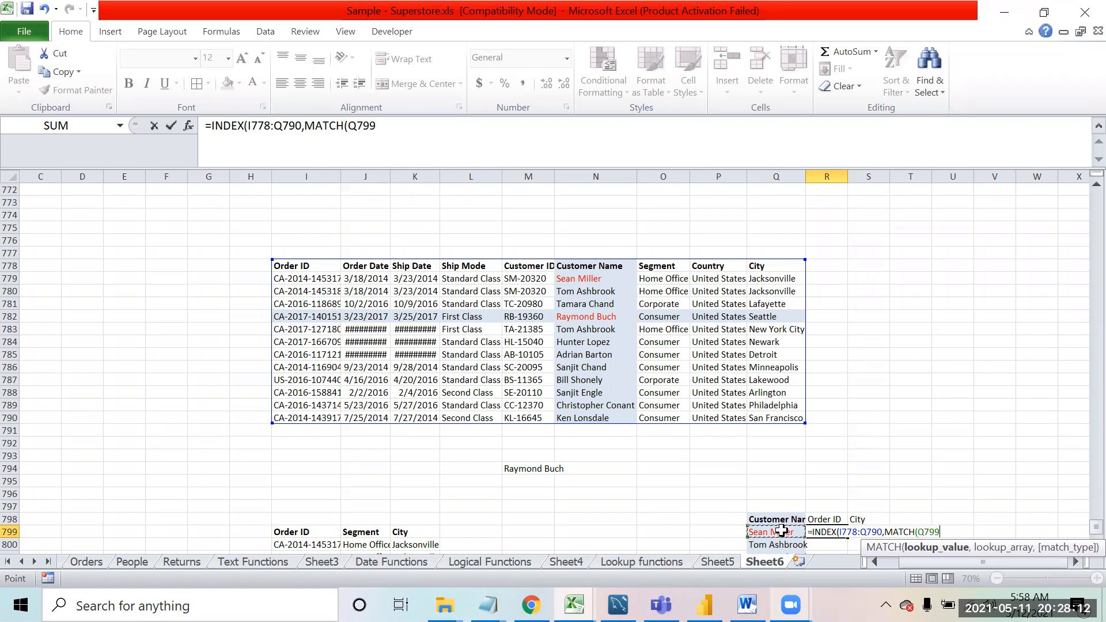
type(",")
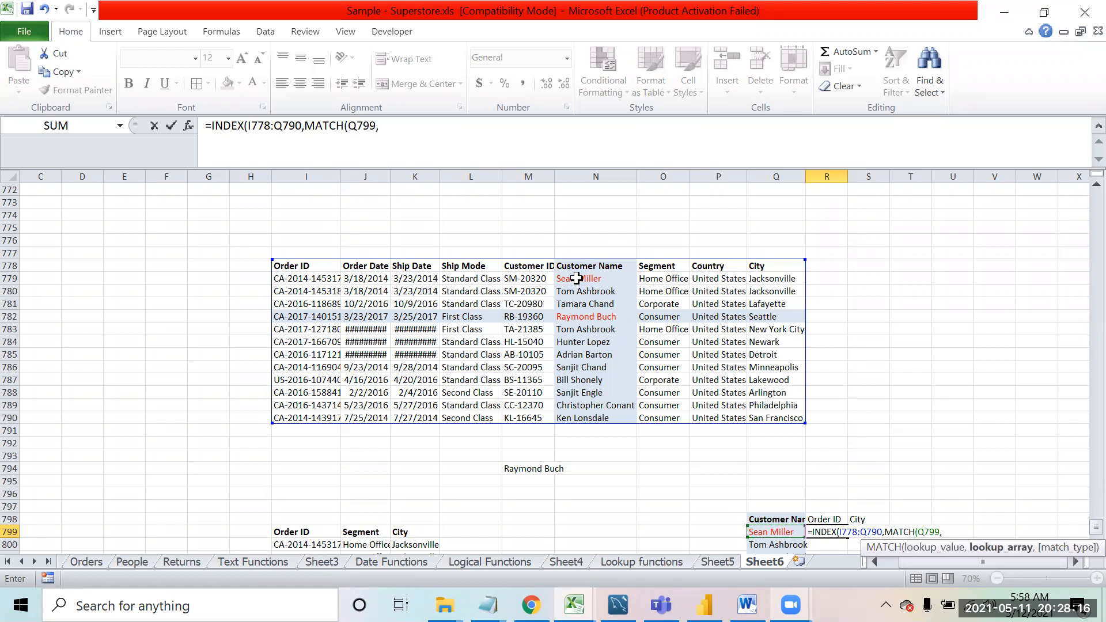
left_click_drag(583, 266, 587, 414)
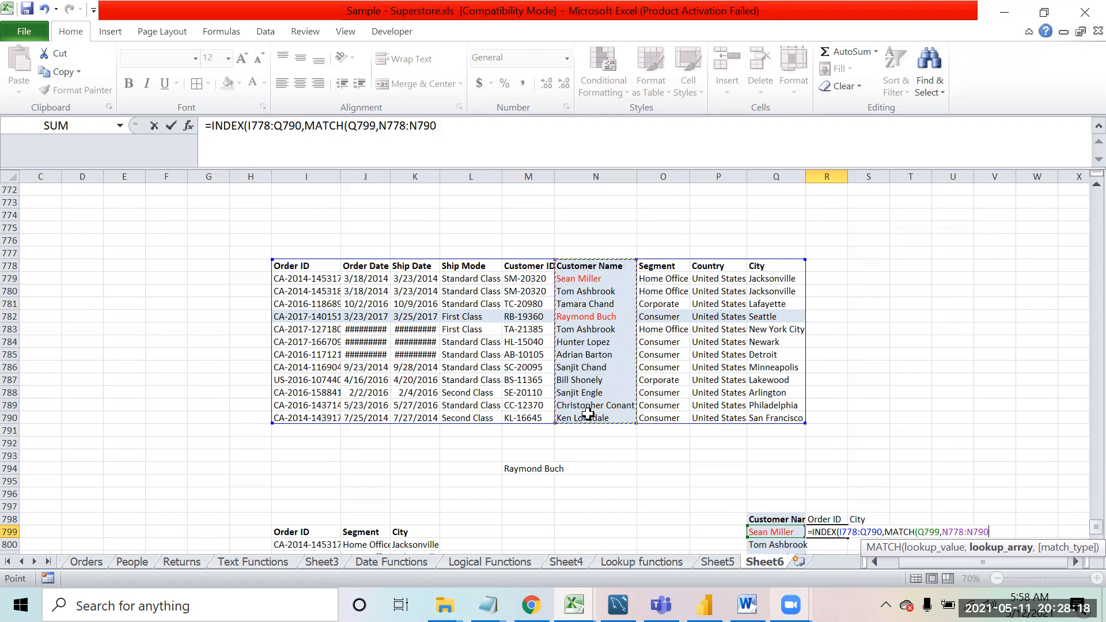
type(",0)")
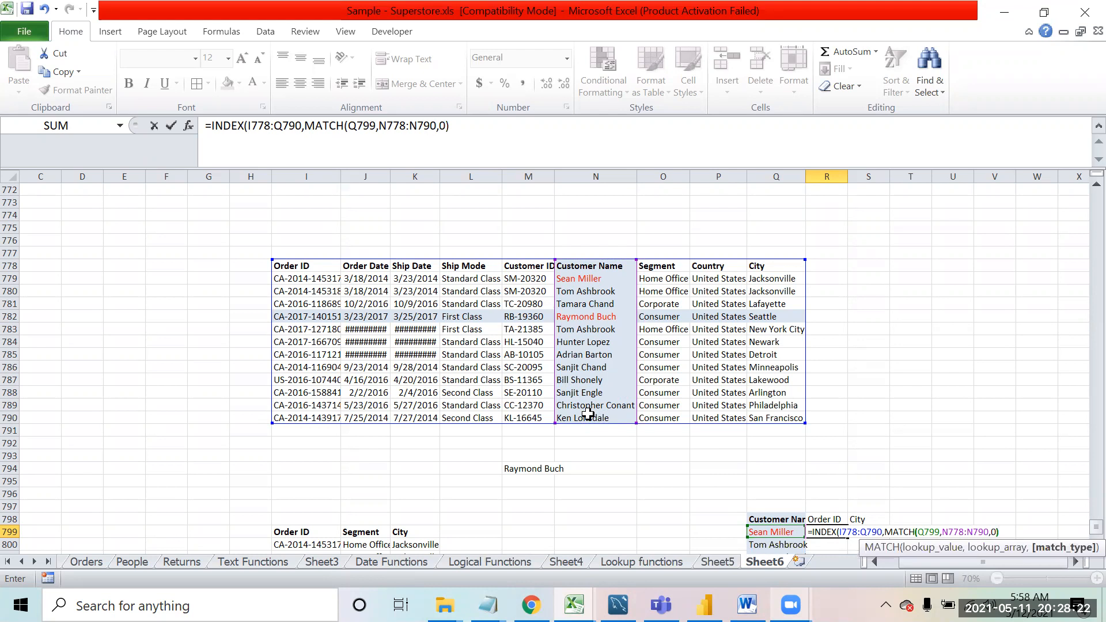
type(",")
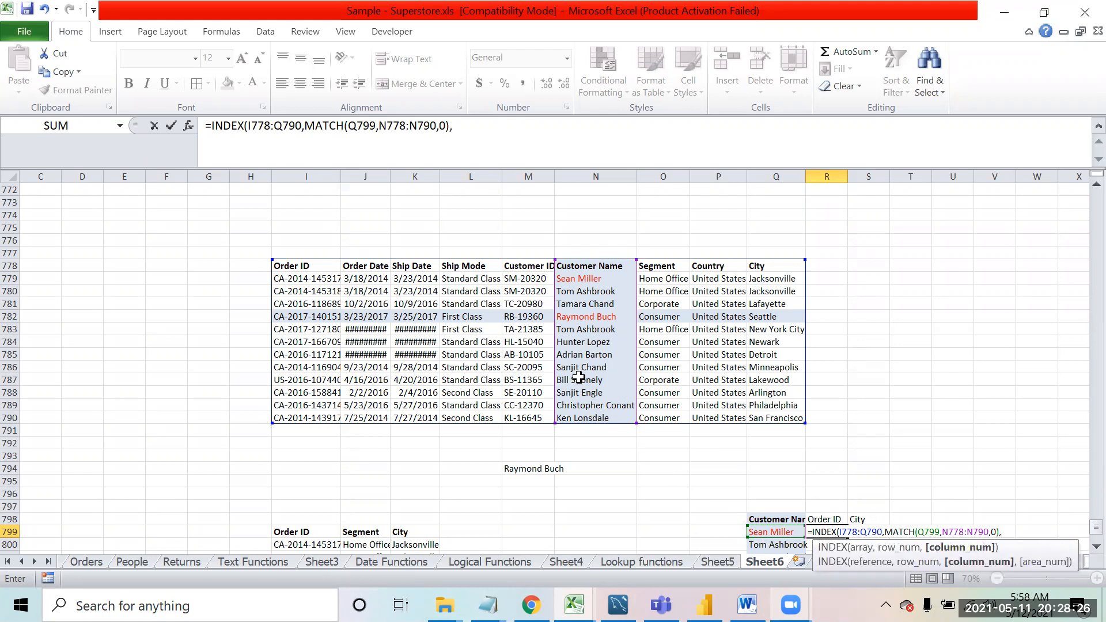
Step: Complete the R799 formula with MATCH(R798,I778:Q778,0) as the column number
type("mat")
key("Tab")
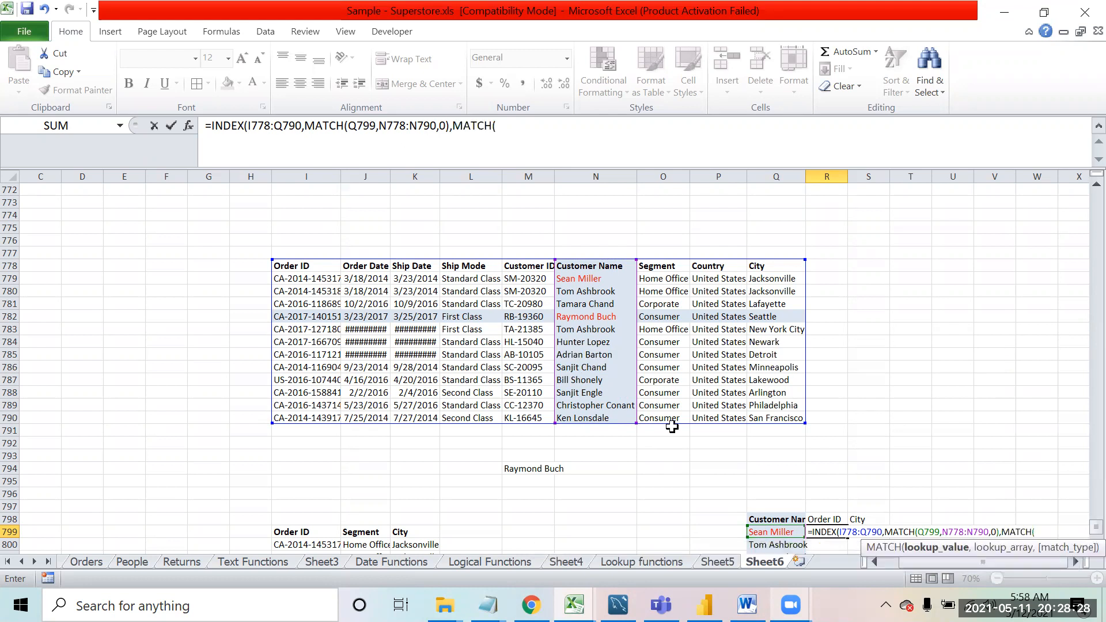
left_click(826, 519)
type(",")
left_click_drag(298, 266, 773, 264)
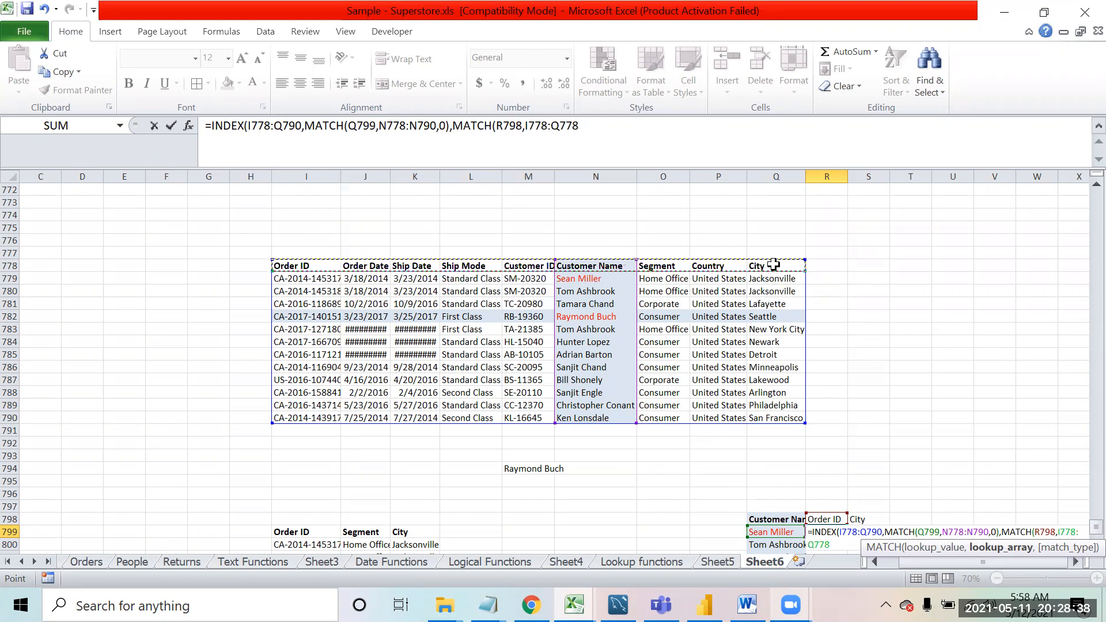
type(",0))")
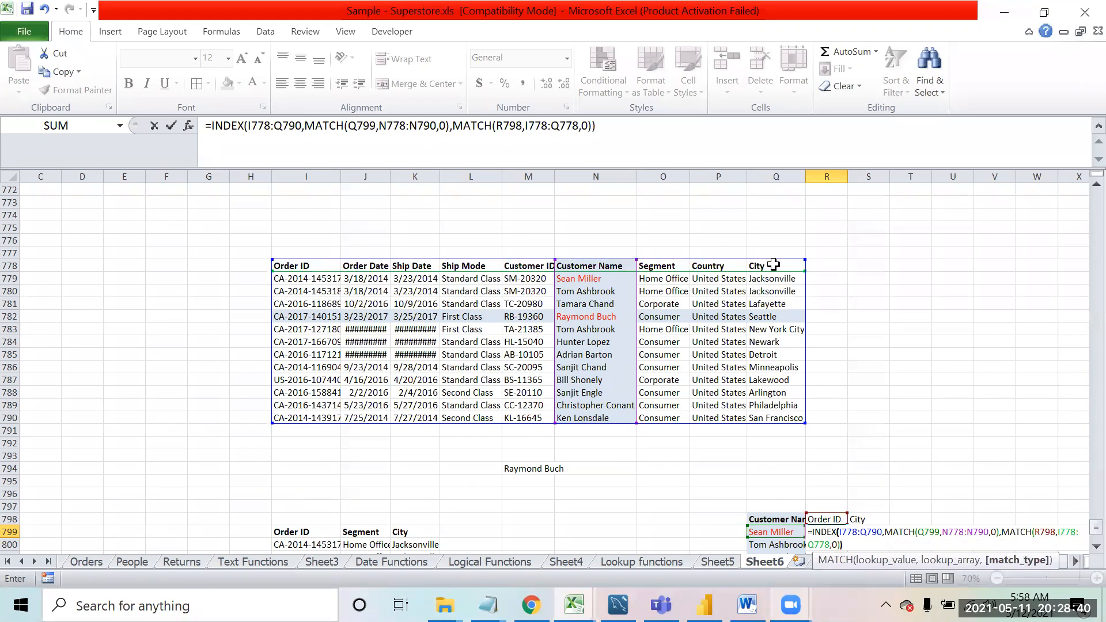
key("Return")
key("Up")
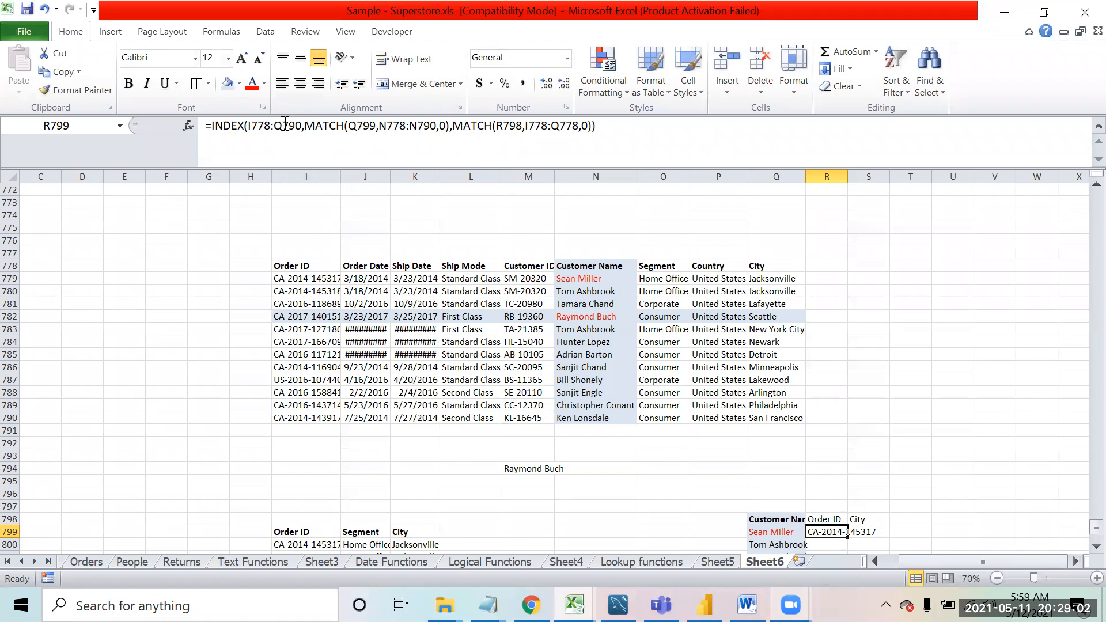
left_click_drag(300, 126, 248, 126)
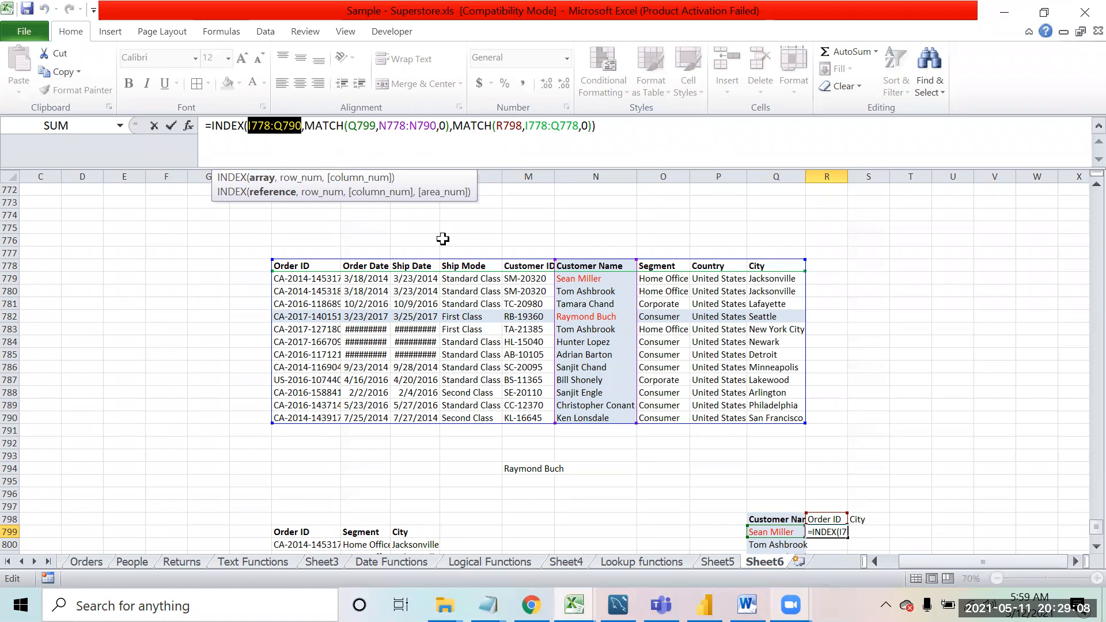
type("4")
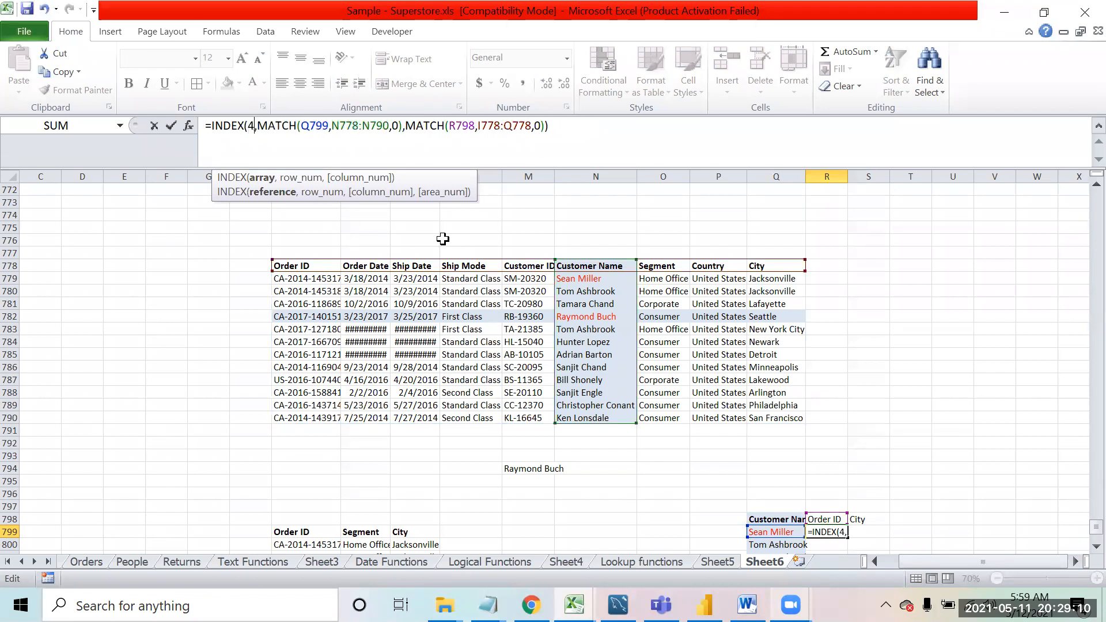
key("Escape")
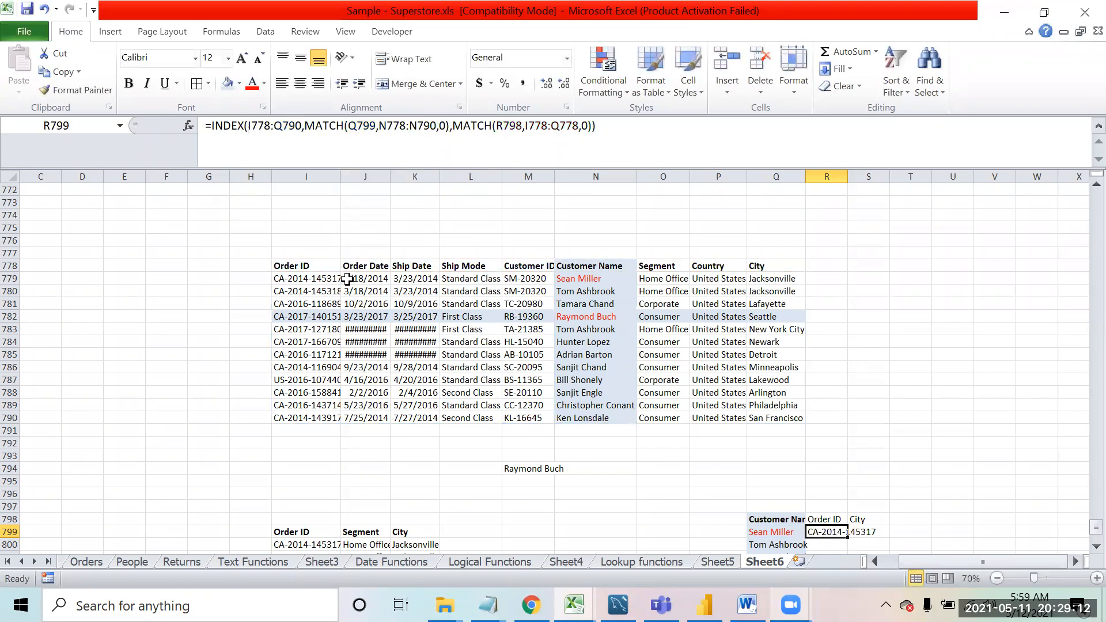
Step: Lock the R799 formula's INDEX array as $I$778:$Q$790 and its row MATCH references as $Q799 and $N$778:$N$790
left_click_drag(300, 127, 249, 119)
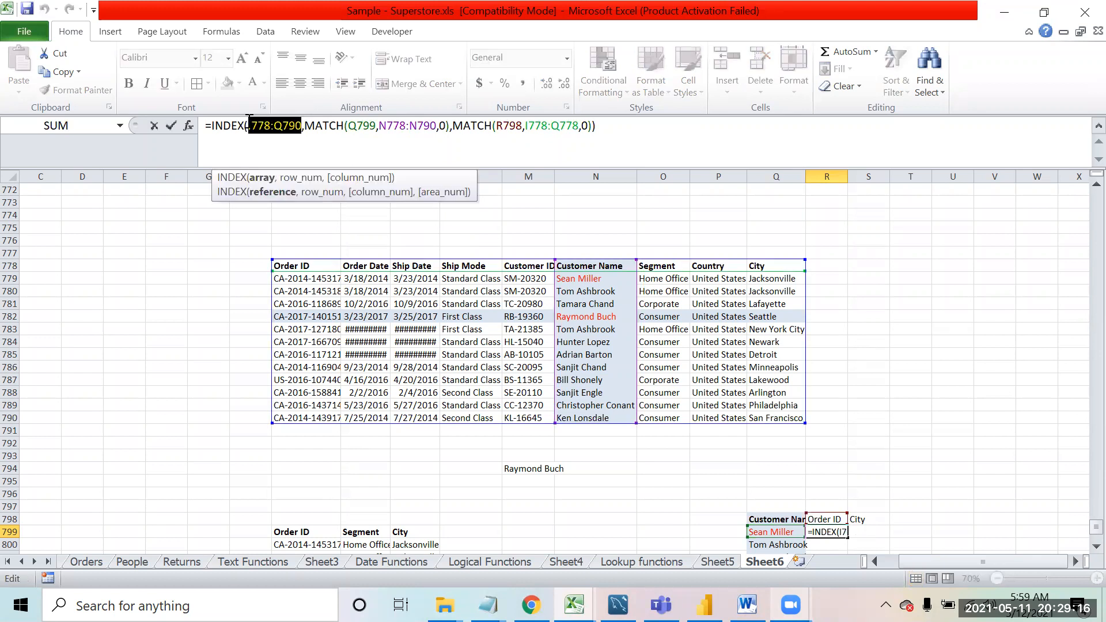
key("F4")
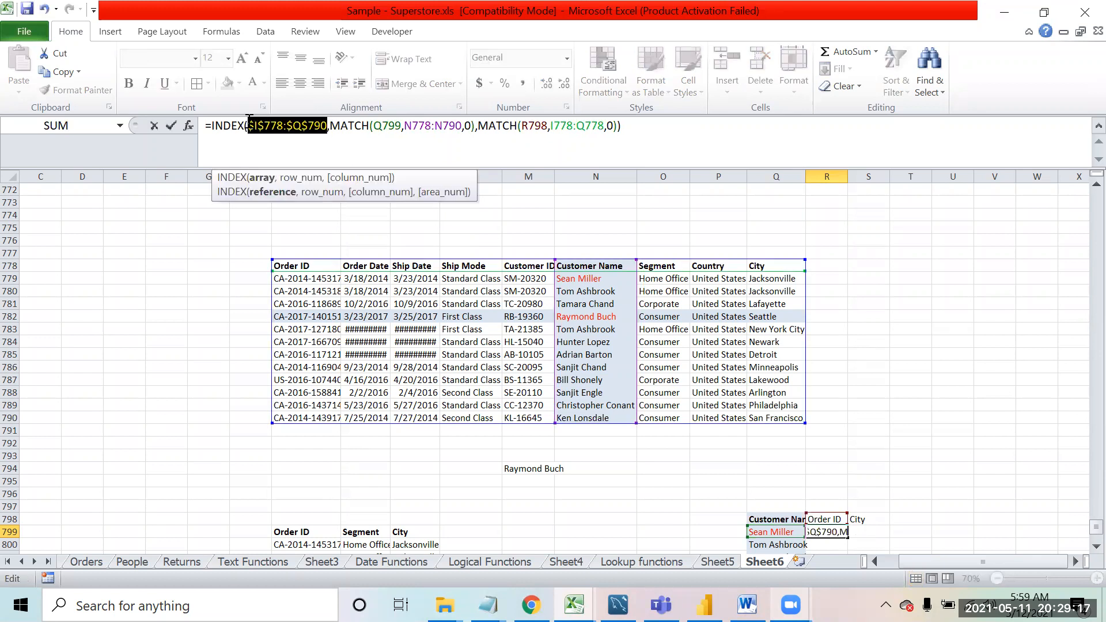
left_click(383, 128)
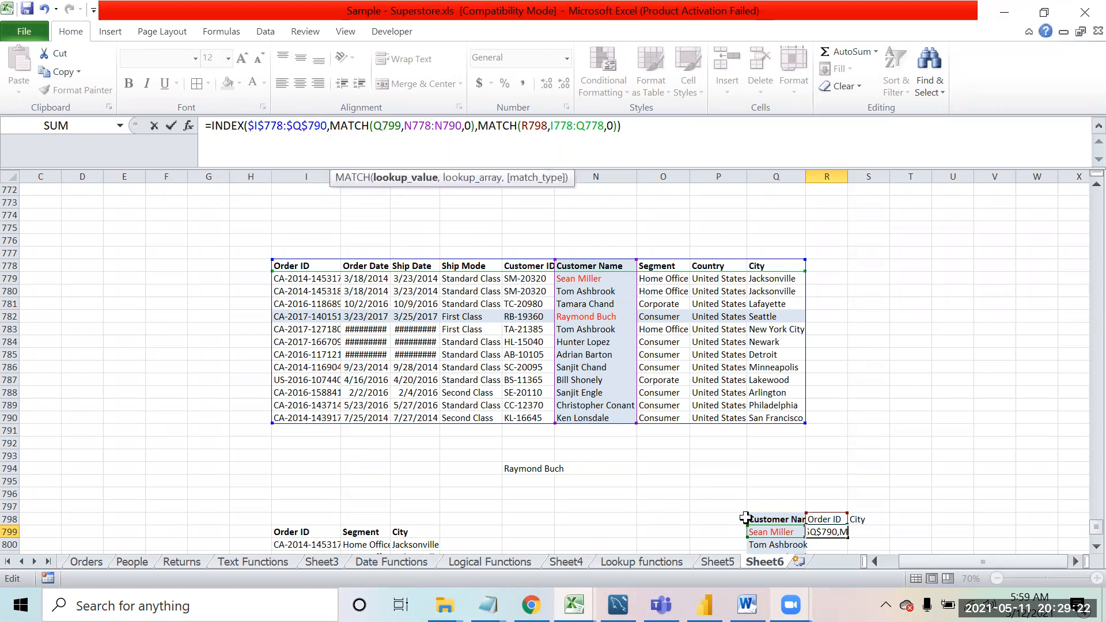
left_click(373, 125)
type("$")
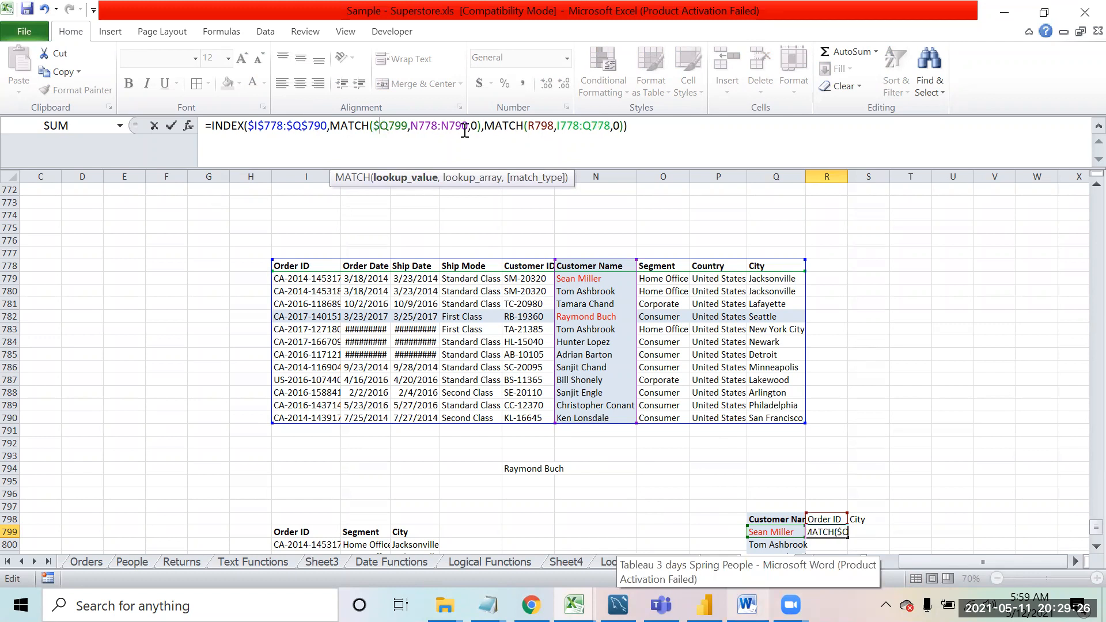
left_click_drag(467, 125, 411, 125)
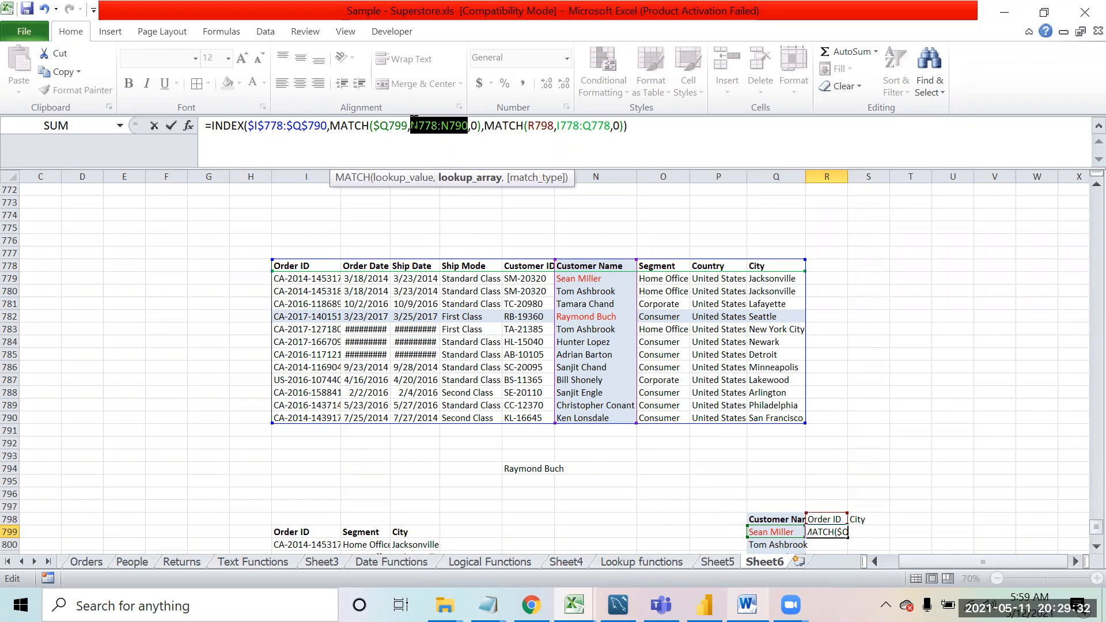
key("F4")
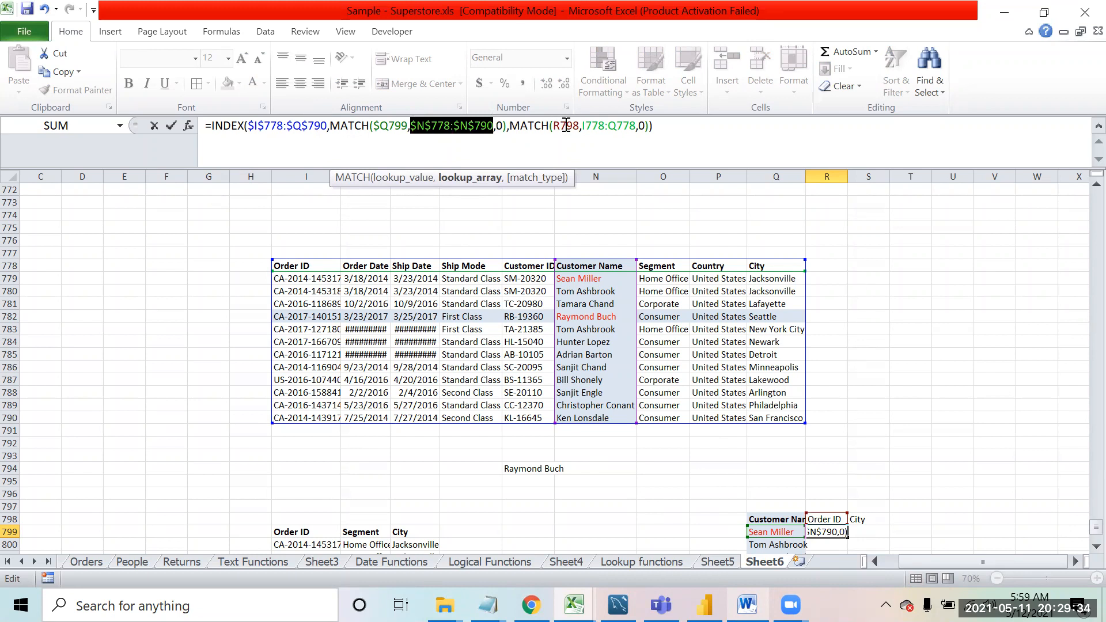
Step: Lock the column MATCH references in the R799 formula as R$798 and $I$778:$Q$778, and commit the formula
left_click(560, 125)
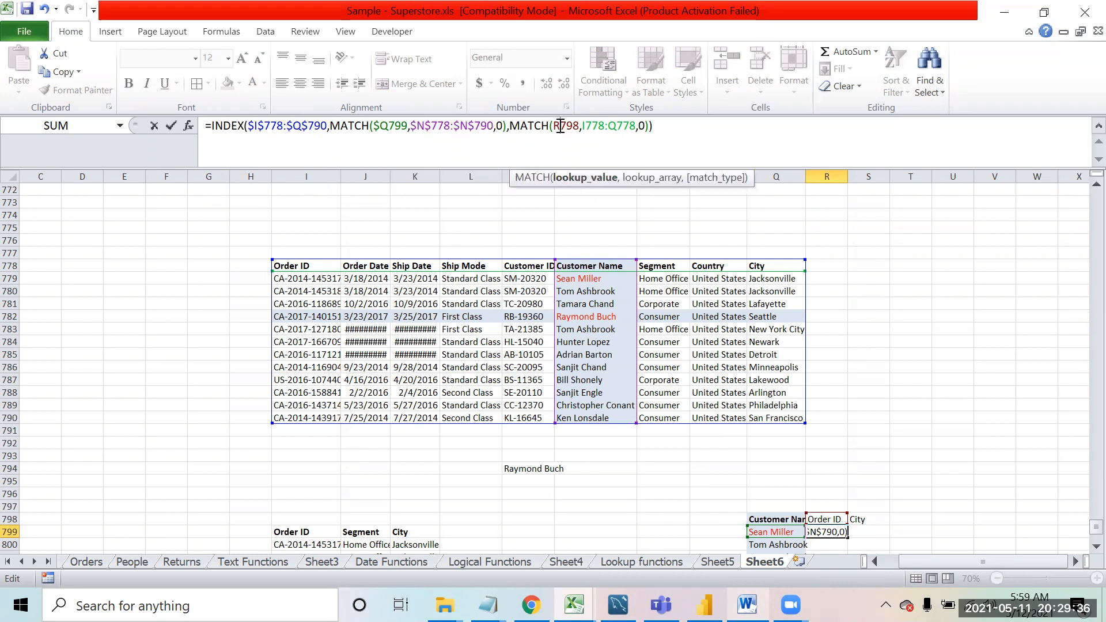
type("$")
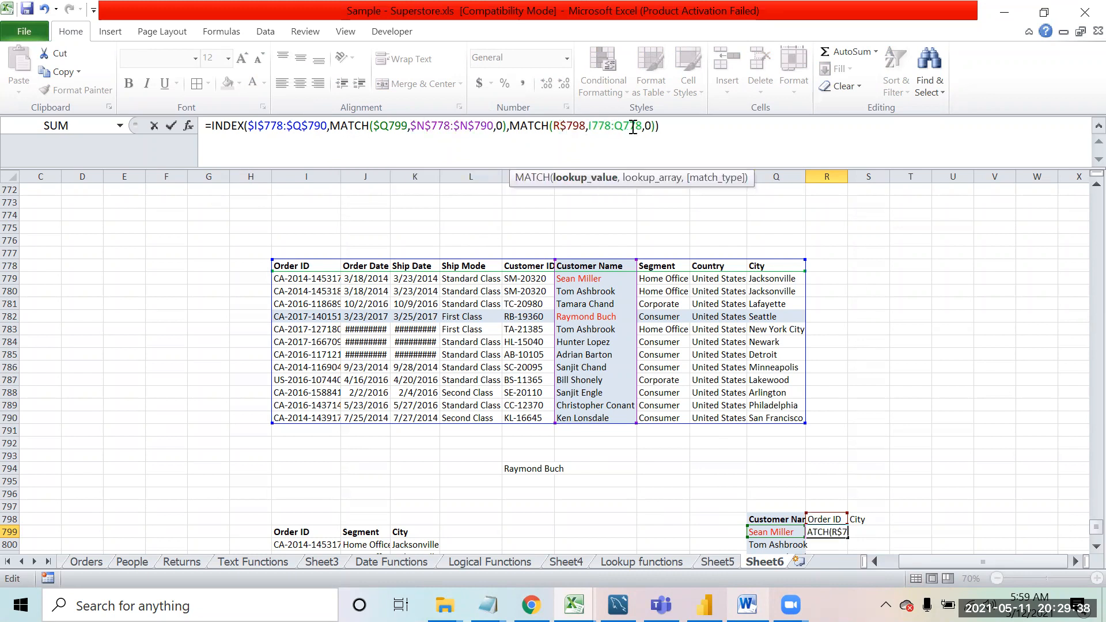
left_click_drag(642, 125, 591, 128)
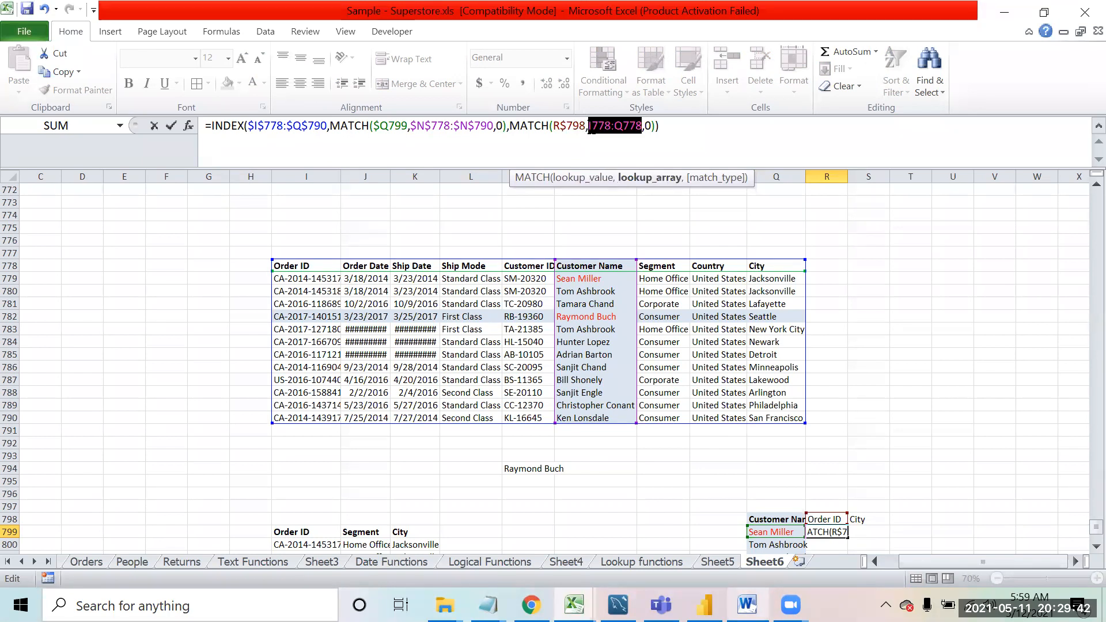
key("F4")
key("Return")
key("Return")
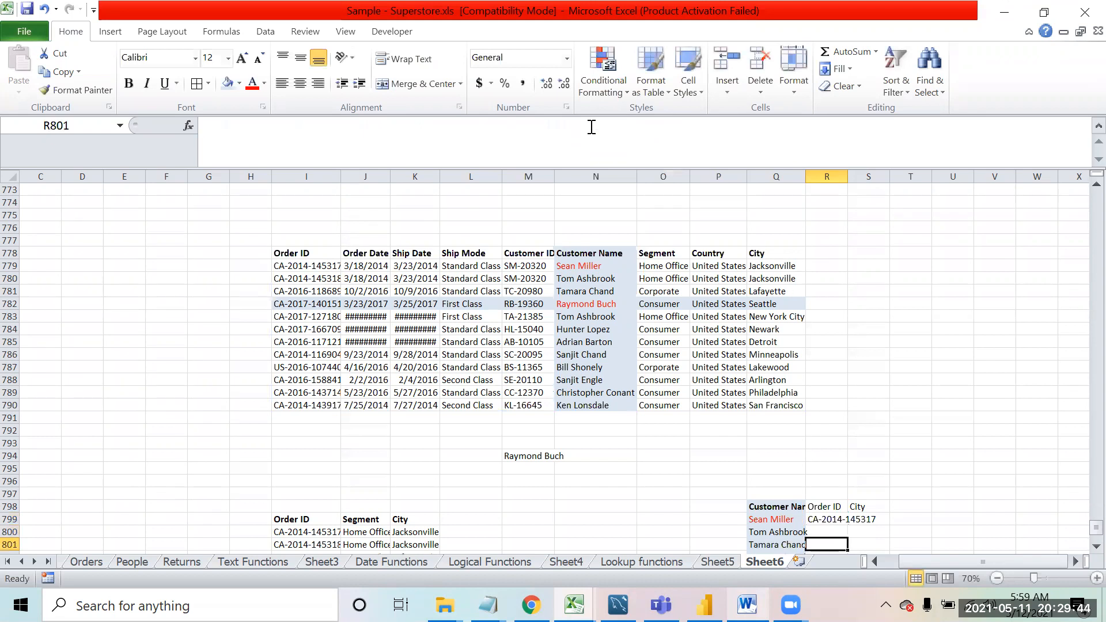
Step: Fill the R799 formula across into the City cell S799
key("Up")
key("Up")
key("shift+Right")
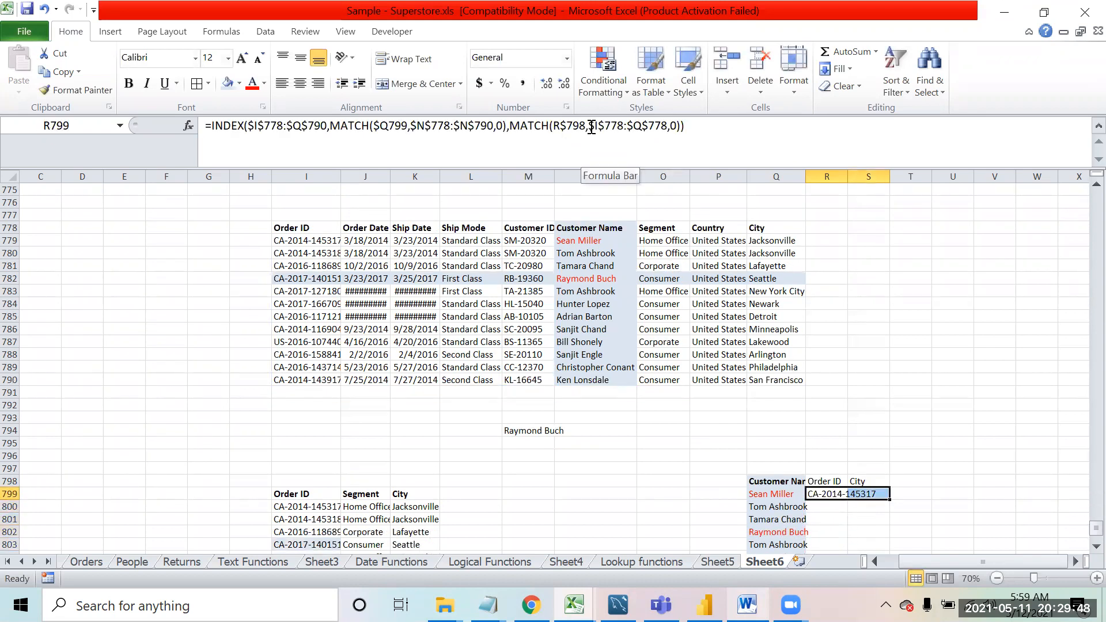
key("ctrl+r")
key("shift+Left")
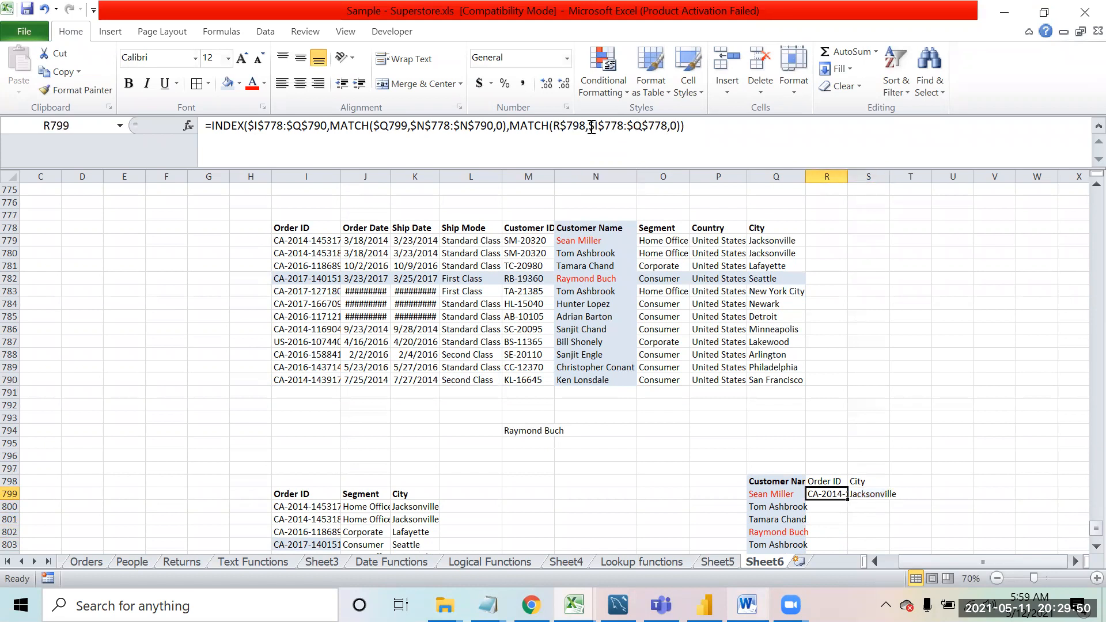
Step: Fill the Order ID and City formulas from R799:S799 down to row 810, the last customer
key("shift+Right")
key("shift+Down")
key("shift+Down")
key("shift+Down")
key("shift+Down")
key("shift+Down")
key("shift+Down")
key("shift+Down")
key("shift+Down")
key("shift+Down")
key("shift+Down")
key("shift+Down")
key("shift+Down")
key("shift+Down")
key("shift+Down")
key("shift+Down")
key("shift+Down")
key("shift+Up")
key("shift+Up")
key("shift+Up")
key("shift+Up")
key("shift+Up")
key("ctrl+d")
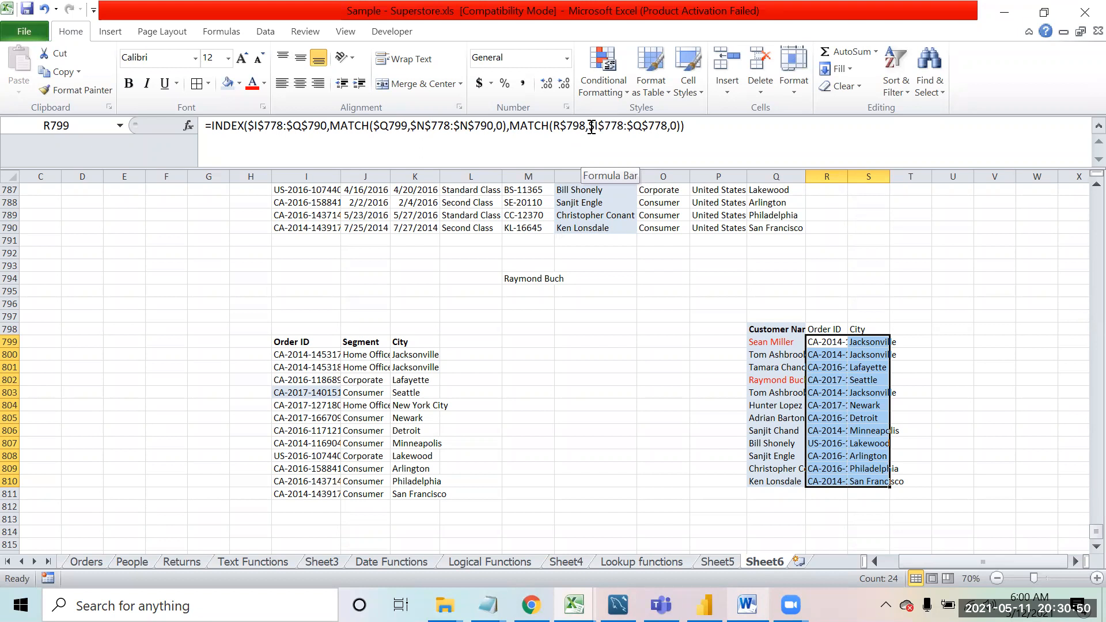
Step: Make the second lookup table's headers Customer Name, Order ID and City in Q798:S798 bold
key("Up")
key("Up")
key("Down")
key("Left")
key("shift+Right")
key("shift+Right")
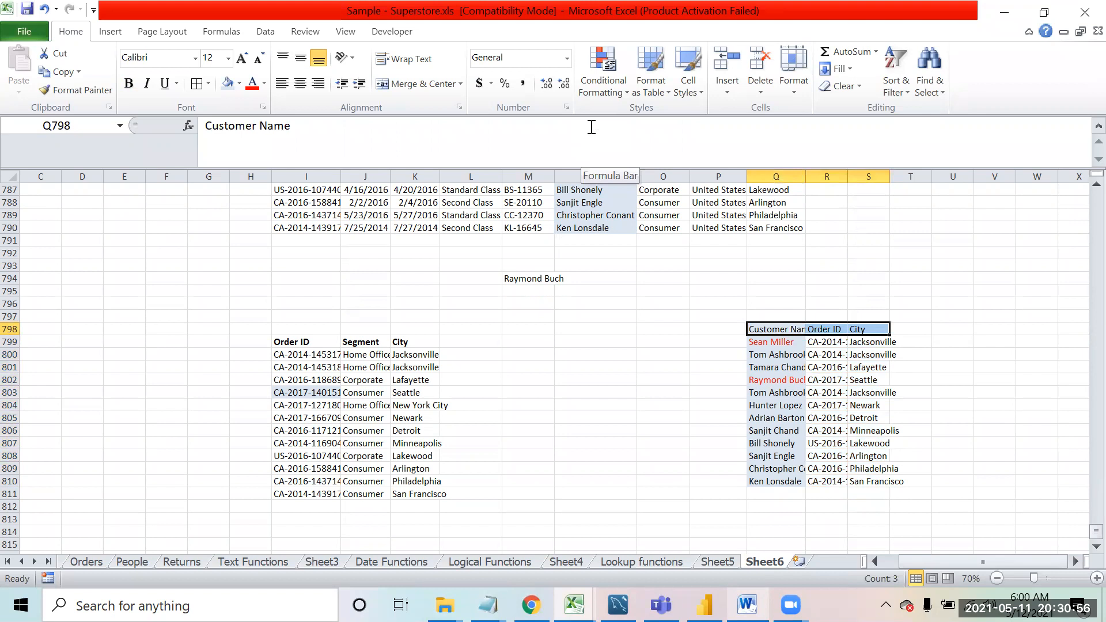
key("ctrl+b")
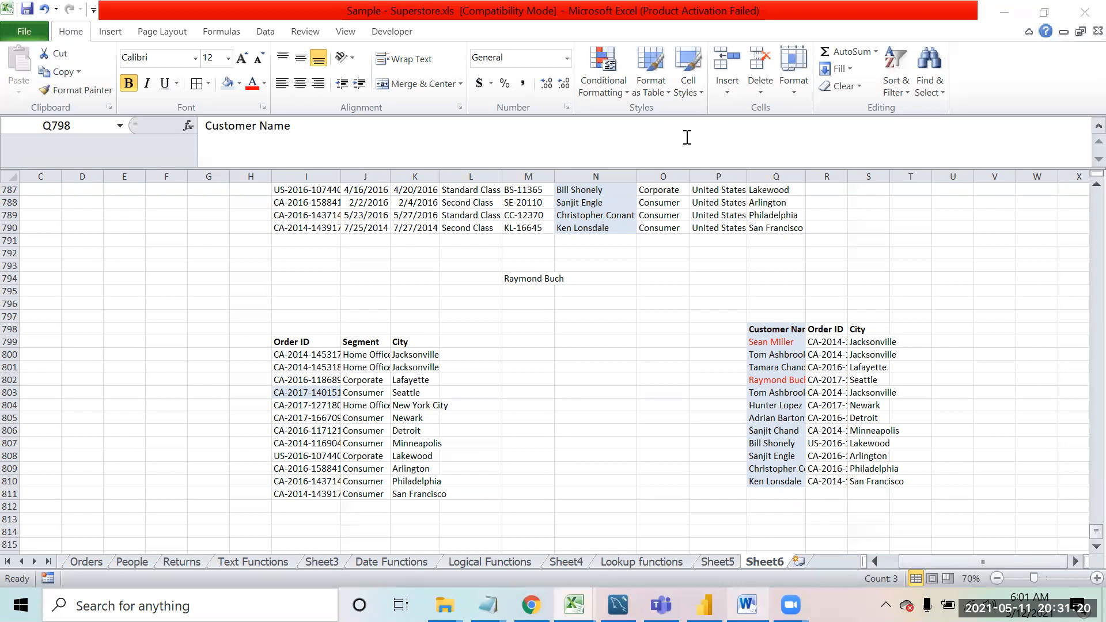
left_click(301, 278)
key("Left")
key("Left")
key("Left")
key("Left")
key("Left")
key("Left")
key("Left")
key("Left")
key("Left")
key("Left")
key("Left")
key("Left")
key("Left")
key("Left")
key("Left")
key("Left")
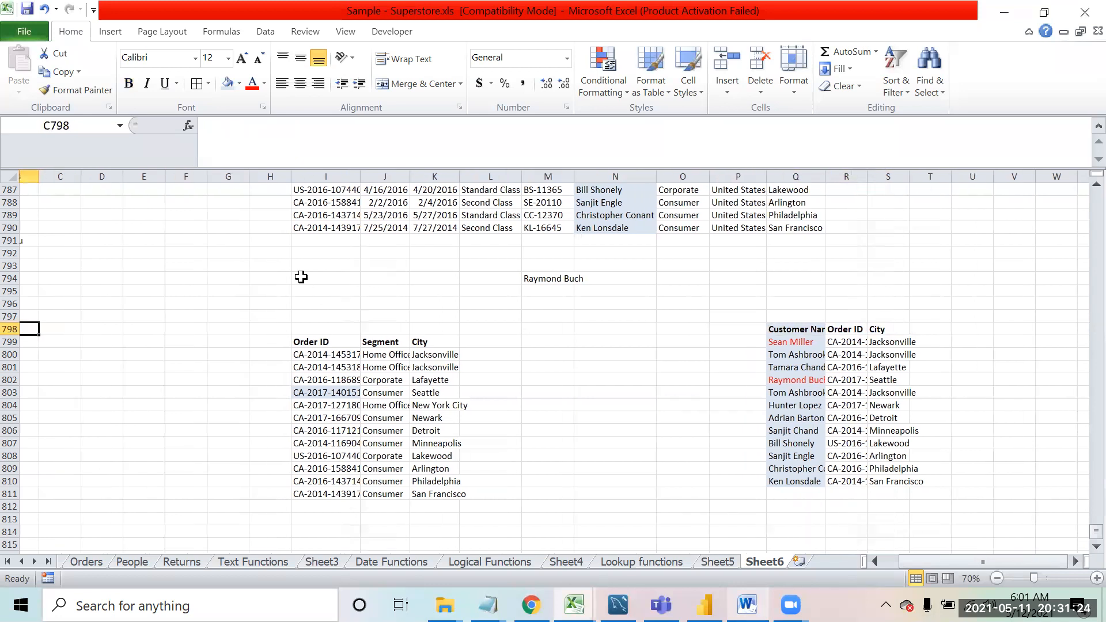
key("Up")
key("Up")
key("Up")
key("Up")
key("Up")
key("Up")
key("Up")
key("Up")
key("Up")
key("Up")
key("Up")
key("Up")
key("Up")
key("Up")
key("Up")
key("Up")
key("Up")
key("Up")
key("Up")
key("Up")
key("Up")
key("Up")
key("Up")
key("Up")
key("Up")
key("Up")
key("Up")
key("Up")
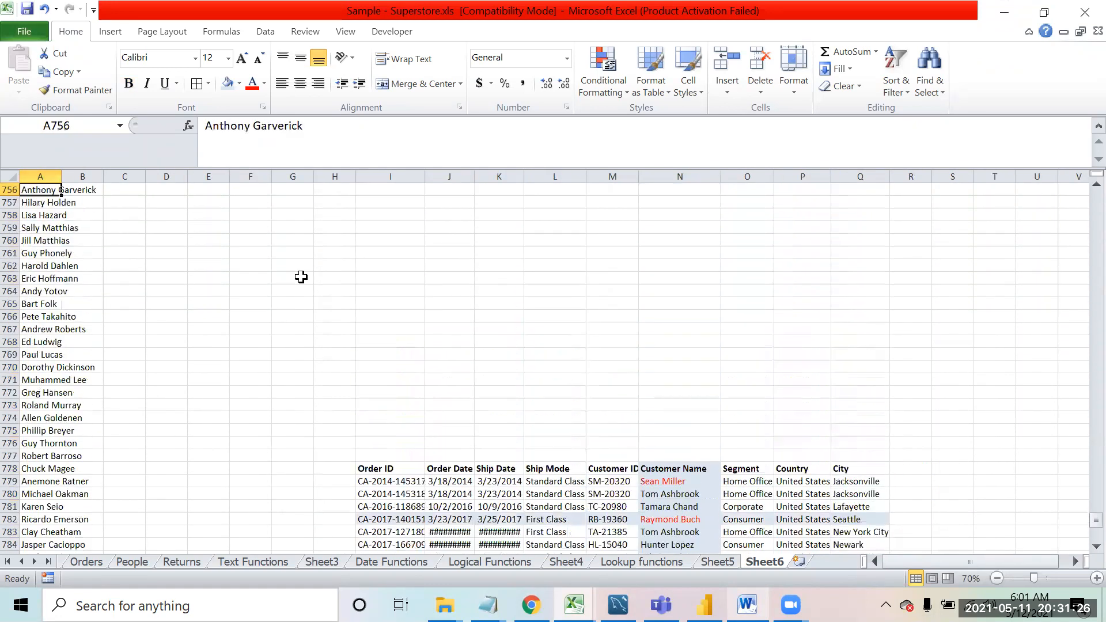
key("Down")
key("Down")
key("Down")
key("Down")
key("Down")
key("Down")
key("Down")
key("Down")
key("Down")
key("Down")
key("Down")
key("Down")
key("Down")
key("Down")
key("Down")
key("Down")
key("Down")
key("Down")
key("Down")
key("Down")
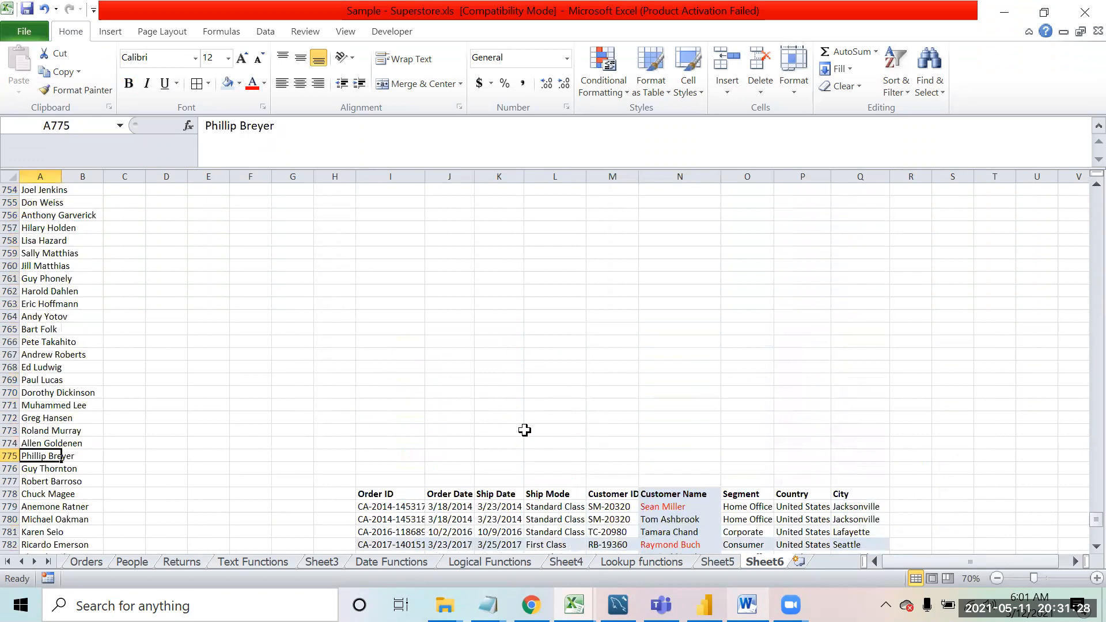
left_click(497, 564)
left_click(242, 403)
key("Left")
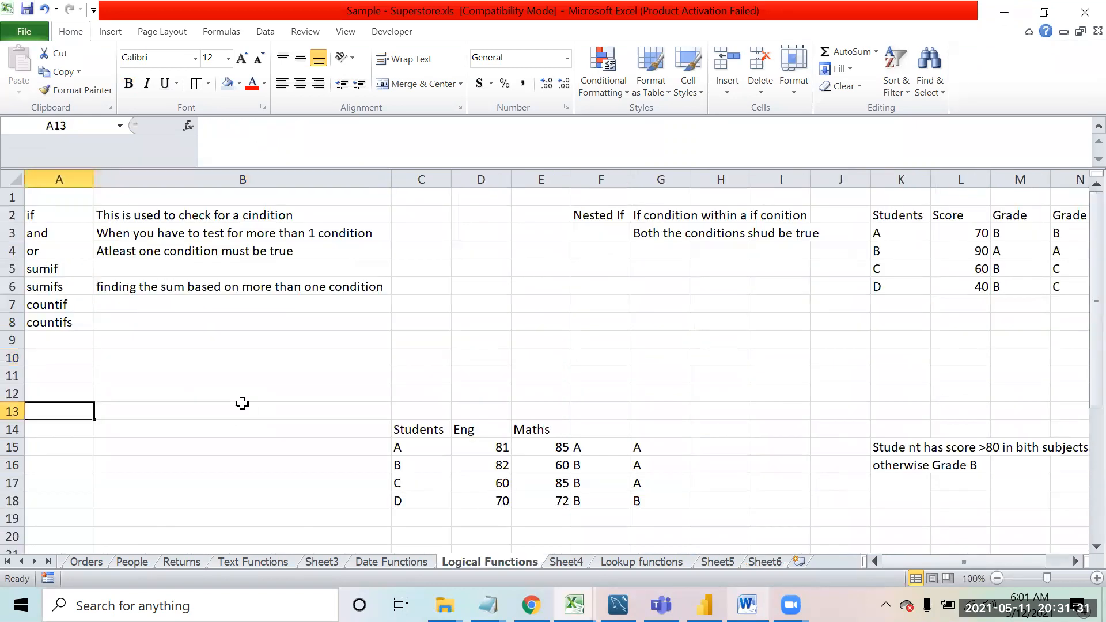
Step: Open the Lookup functions sheet and examine the Vlookup and Hlookup entries with their descriptions in A3:B4
left_click(636, 561)
left_click(93, 244)
key("Up")
key("Left")
key("Down")
key("Up")
key("shift+Right")
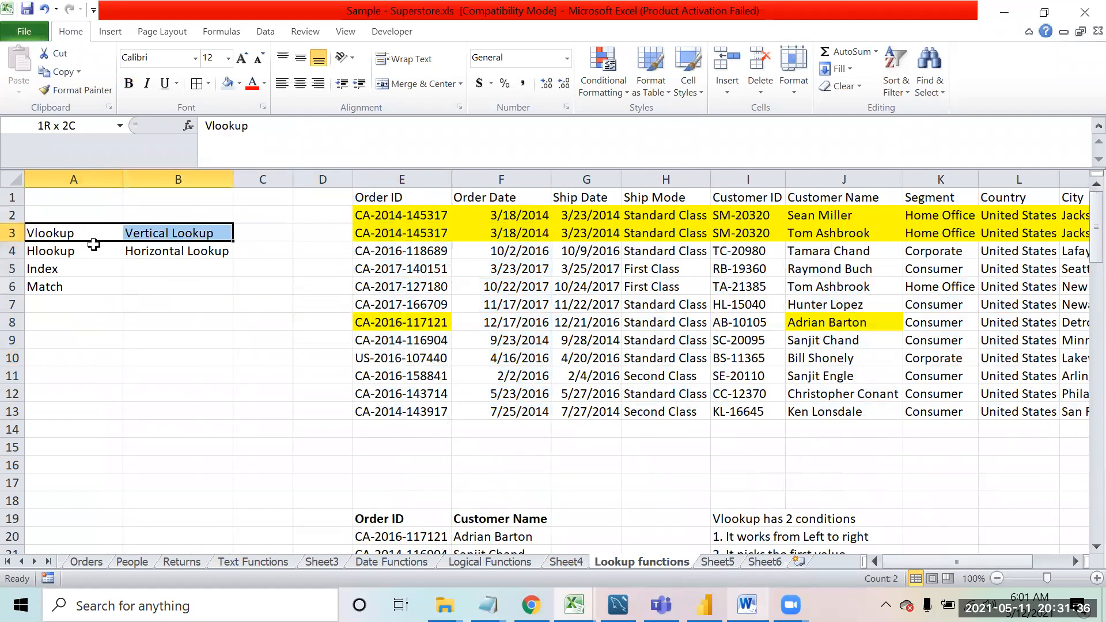
key("Down")
key("shift+Right")
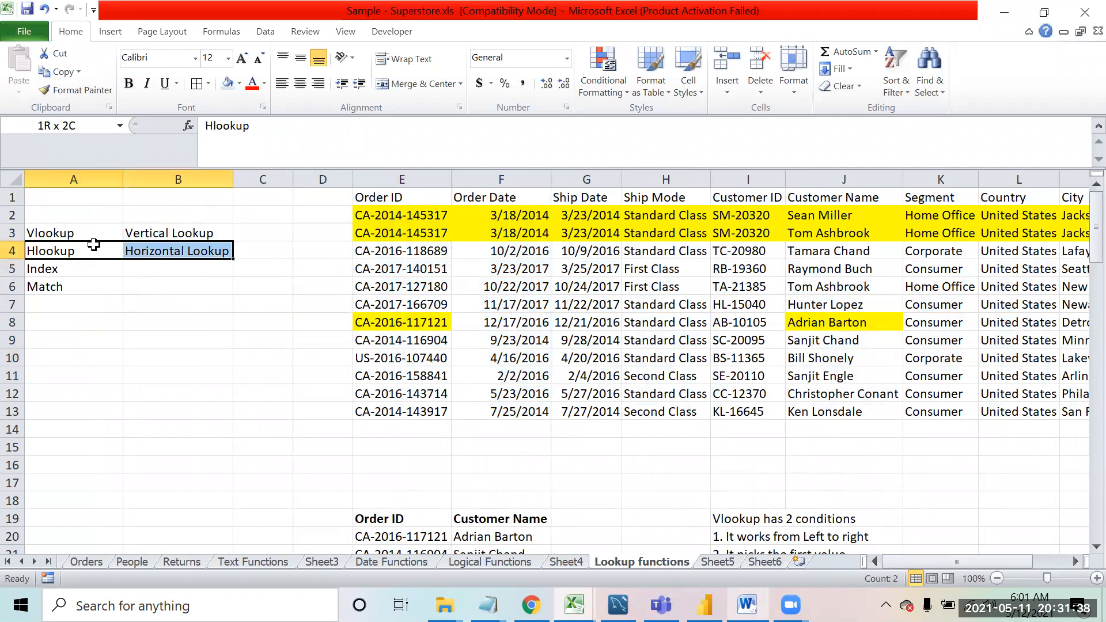
key("shift+Left")
key("Right")
key("Right")
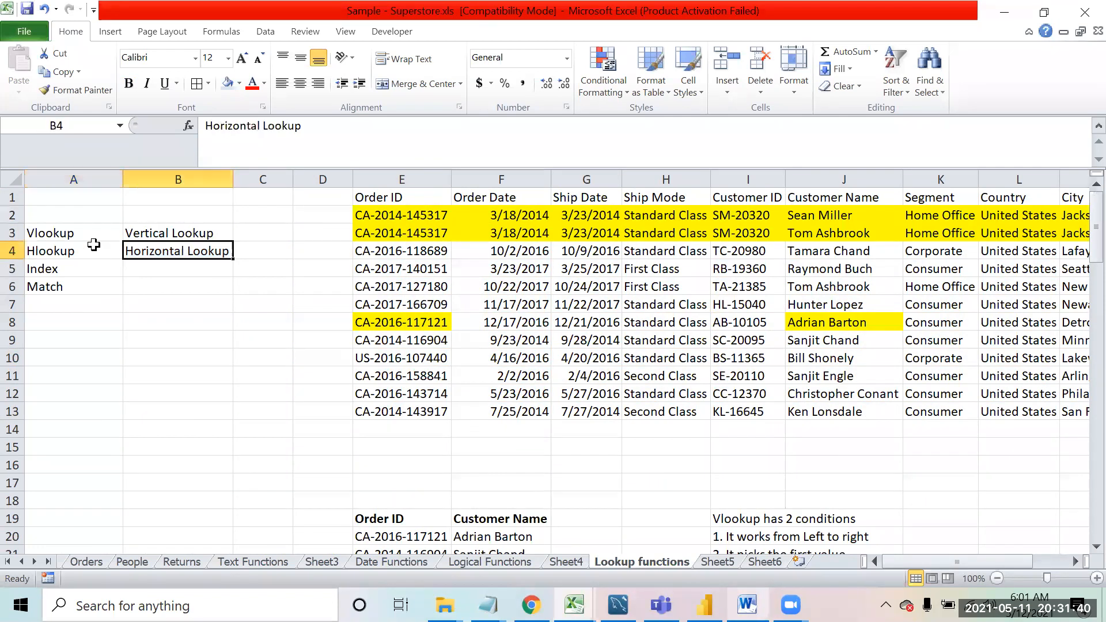
Step: Review the Vlookup examples and notes below the order table, from row 19 downward, then return to the table's Order ID header
key("Left")
key("Up")
key("Right")
key("Right")
key("Right")
key("Up")
key("Down")
key("Down")
key("Down")
key("Down")
key("Down")
key("Down")
key("Down")
key("Down")
key("Down")
key("Down")
key("Down")
key("Down")
key("Down")
key("Down")
key("Down")
key("Down")
key("Down")
key("Down")
key("Down")
key("Down")
key("Down")
key("Down")
key("Down")
key("Down")
key("Down")
key("Down")
key("Down")
key("Down")
key("Down")
key("Up")
key("Up")
key("Up")
key("Up")
key("Up")
key("Up")
key("Up")
key("Up")
key("Up")
key("Up")
key("Up")
key("Up")
key("Up")
key("Up")
key("Up")
key("Up")
key("Up")
key("Up")
key("Up")
key("Up")
key("Up")
key("Up")
key("Up")
key("Up")
key("Up")
key("Up")
key("Up")
key("Up")
key("Up")
key("Up")
key("Up")
key("Up")
key("Up")
key("Up")
key("Up")
key("Up")
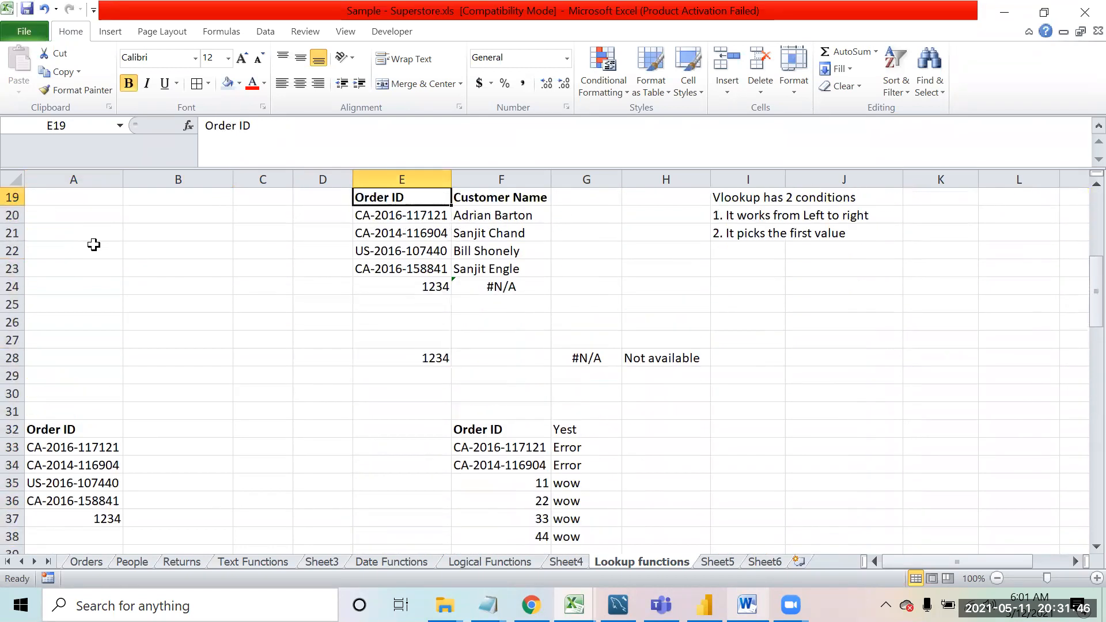
key("Up")
key("Up")
key("Up")
key("Up")
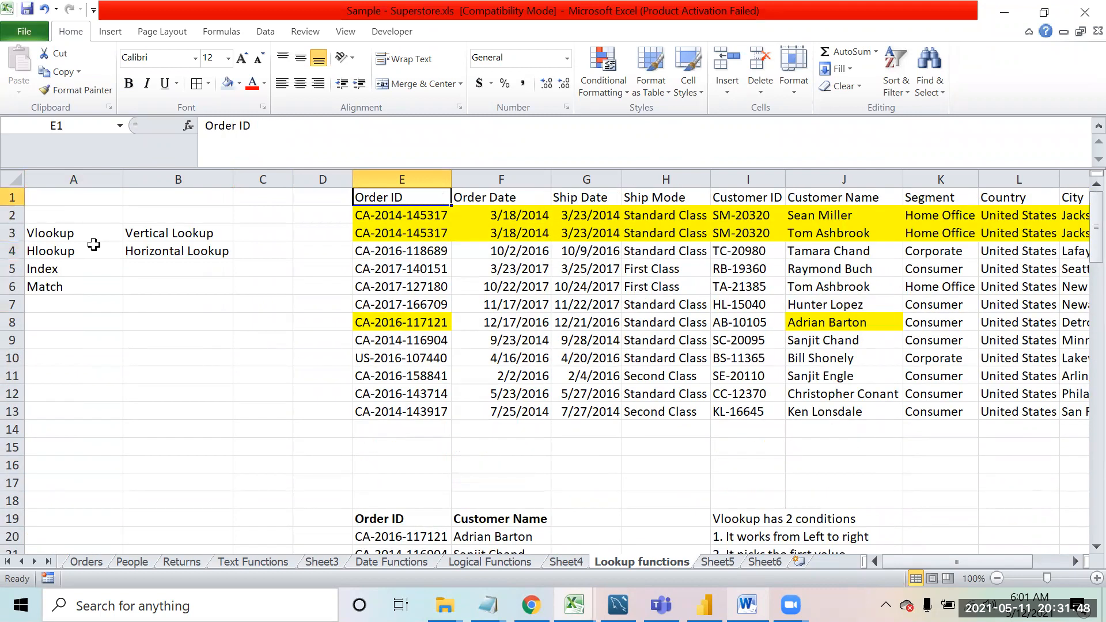
key("ctrl+shift+Down")
key("ctrl+shift+Right")
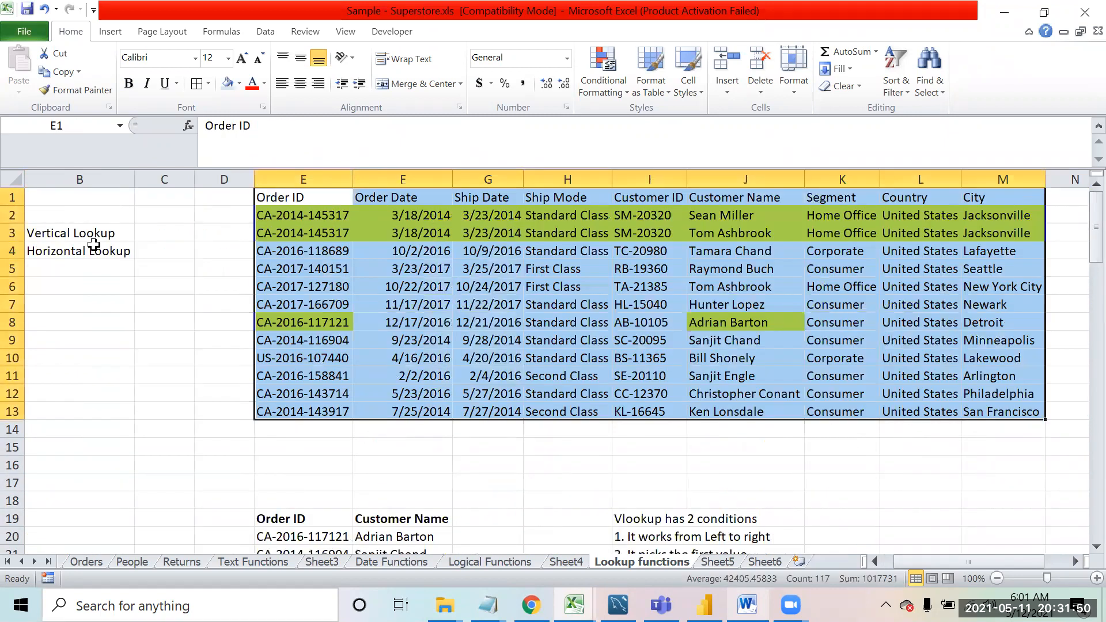
key("Up")
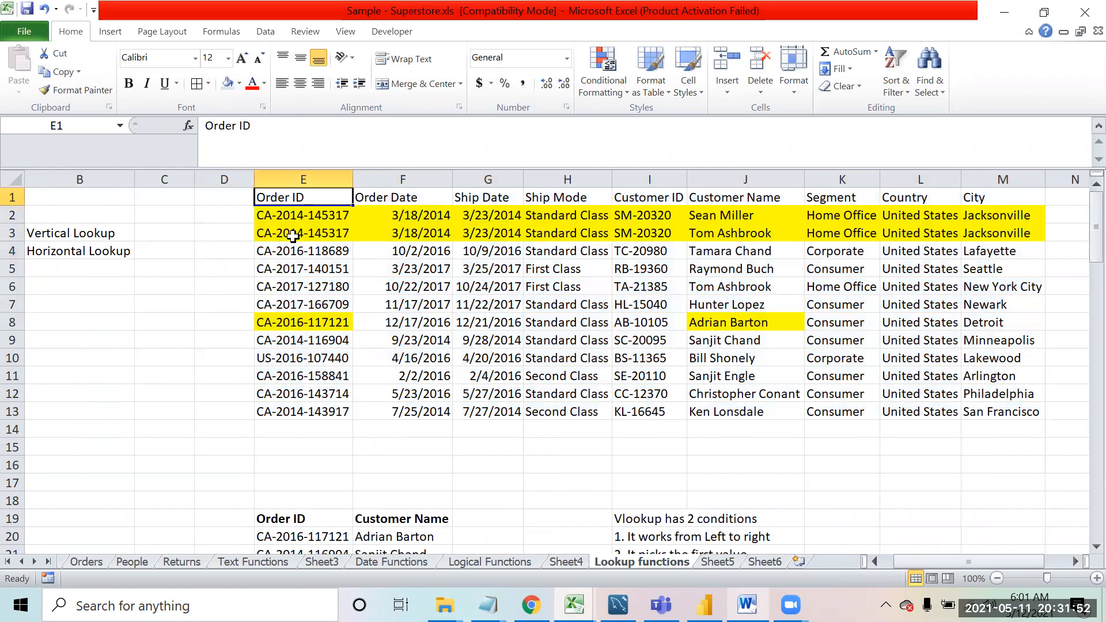
Step: Copy the order table's Order ID, Order Date, Ship Date and Ship Mode columns with their headers, range E1:H13
key("shift+Down")
key("shift+Down")
key("shift+Down")
key("shift+Down")
key("shift+Down")
key("shift+Down")
key("shift+Down")
key("shift+Down")
key("shift+Down")
key("shift+Down")
key("shift+Down")
key("shift+Down")
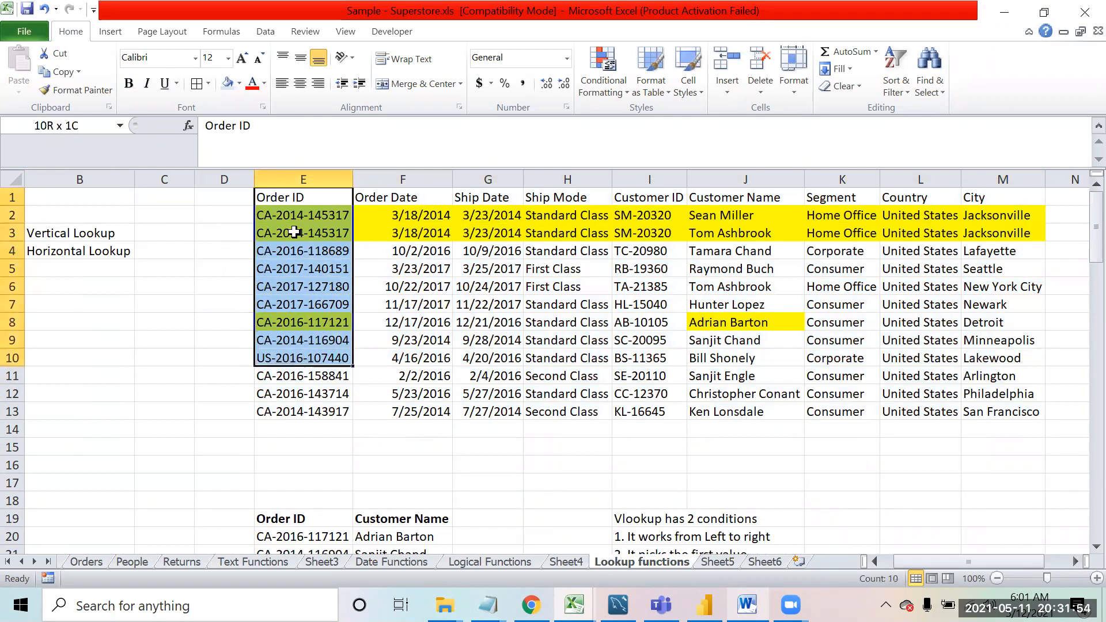
key("shift+Right")
key("shift+Right")
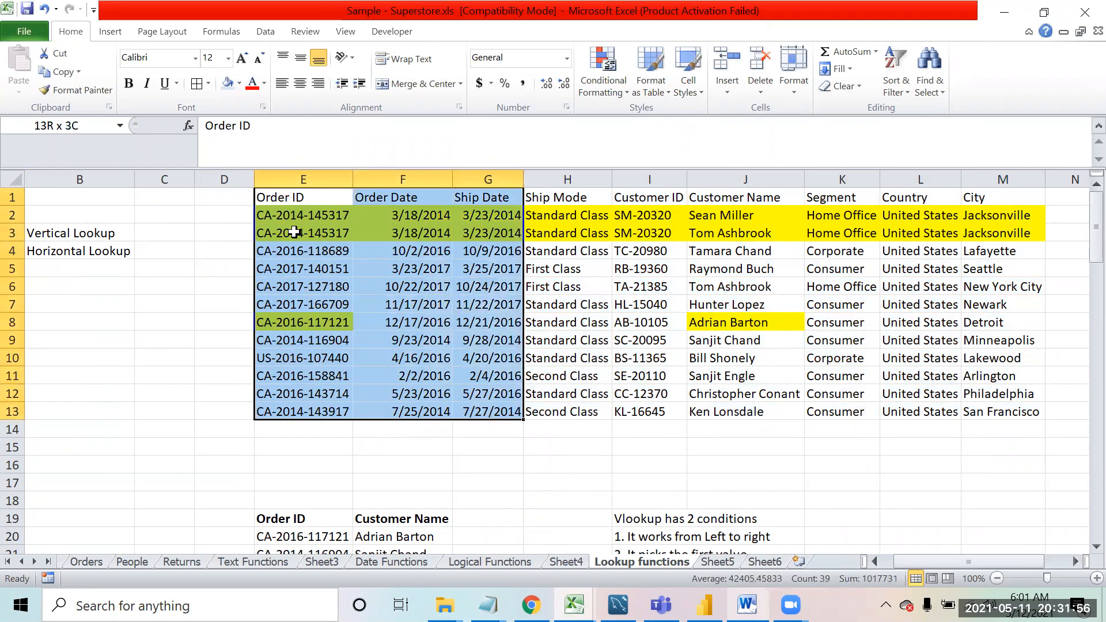
key("shift+Right")
key("ctrl+c")
Step: Paste the copied order table as transposed values starting at cell B104, in the empty area below the existing examples
key("Down")
key("Down")
key("Down")
key("Down")
key("Down")
key("Down")
key("Down")
key("Down")
key("Down")
key("Down")
key("Down")
key("Down")
key("Down")
key("Down")
key("Down")
key("Down")
key("Down")
key("Down")
key("Down")
key("Down")
key("Down")
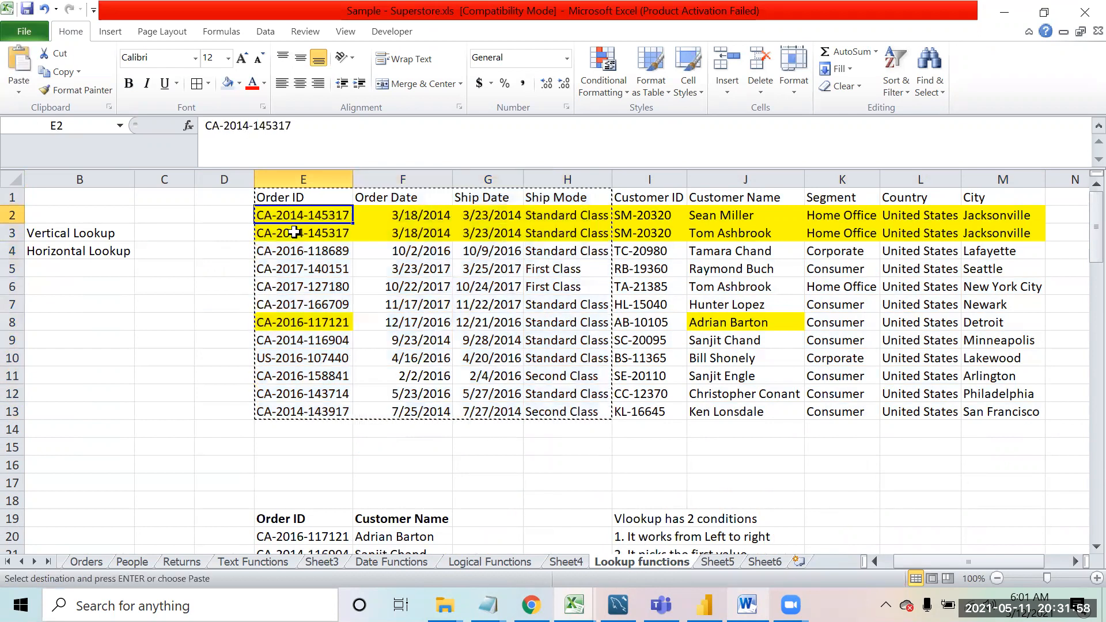
key("Left")
key("Down")
key("Down")
key("Down")
key("Down")
key("Down")
key("Down")
key("Down")
key("Down")
key("Down")
key("Down")
key("Down")
key("Down")
key("Down")
key("Down")
key("Down")
key("Down")
key("Down")
key("Down")
key("Down")
key("Down")
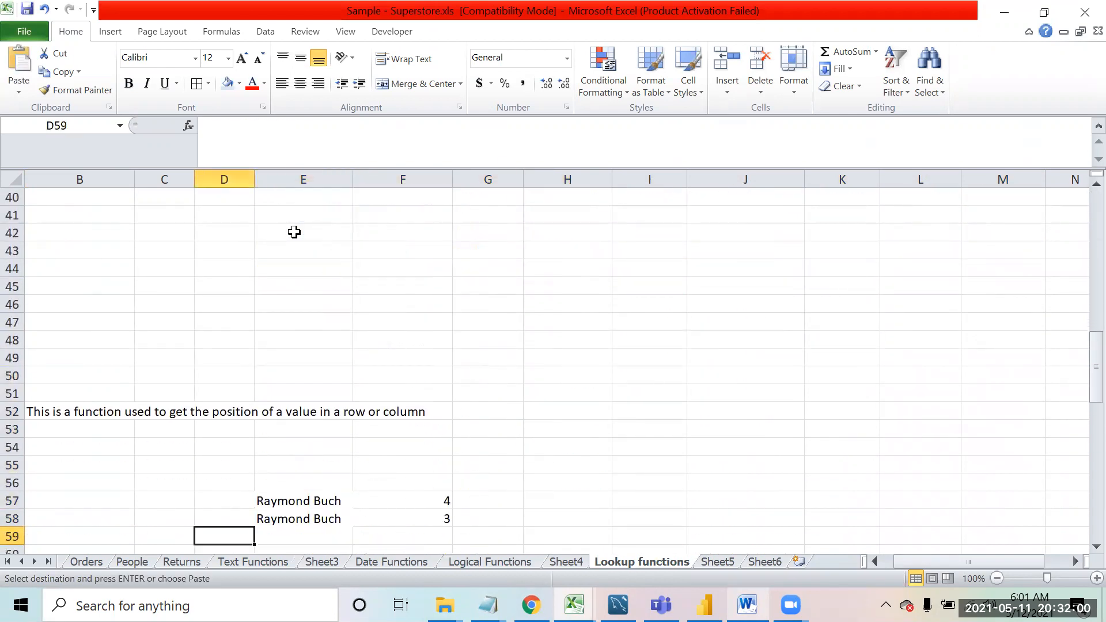
key("Down")
key("Down")
key("Down")
key("Down")
key("Down")
key("Down")
key("Down")
key("Down")
key("Down")
key("Down")
key("Down")
key("Down")
key("Down")
key("Down")
key("Down")
key("Down")
key("Down")
key("Down")
key("Down")
key("Down")
key("Left")
key("Left")
key("Left")
key("Up")
key("Up")
key("Up")
key("Up")
key("Up")
key("Up")
key("Up")
key("Up")
key("Up")
key("Up")
key("Right")
key("Up")
key("Up")
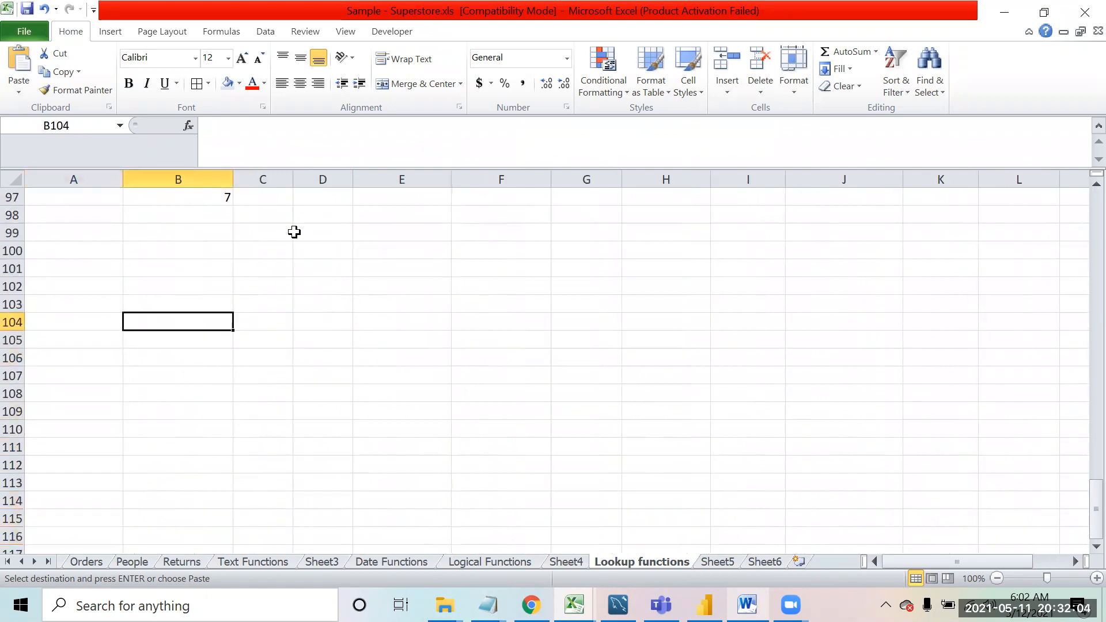
key("alt+e")
key("s")
key("v")
key("e")
key("Return")
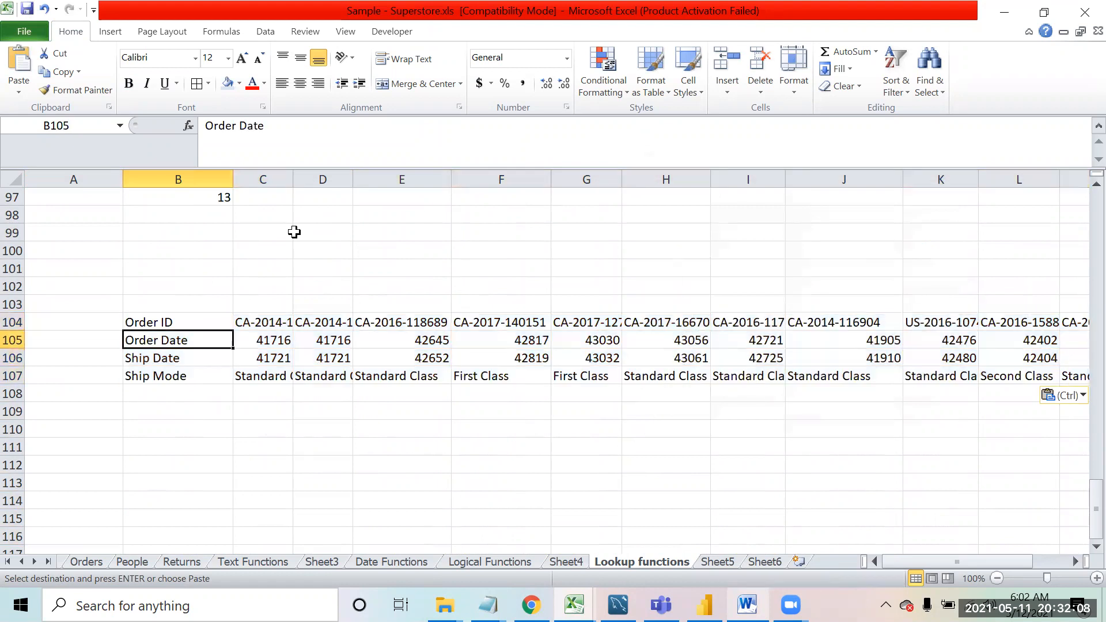
Step: Examine the transposed table's Order ID, Order Date, Ship Date and Ship Mode rows in rows 104 to 107
key("Up")
key("shift+Right")
key("shift+Right")
key("shift+Right")
key("shift+Right")
key("shift+Right")
key("shift+Right")
key("shift+Right")
key("shift+Right")
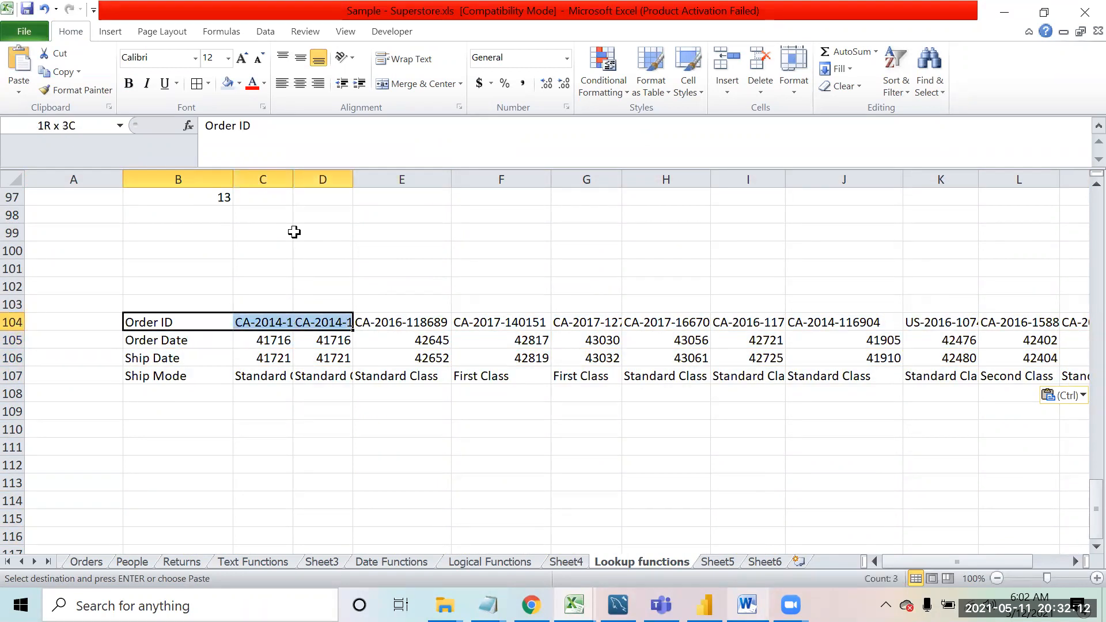
key("Down")
key("shift+Right")
key("shift+Right")
key("shift+Right")
key("shift+Right")
key("shift+Right")
key("shift+Right")
key("shift+Right")
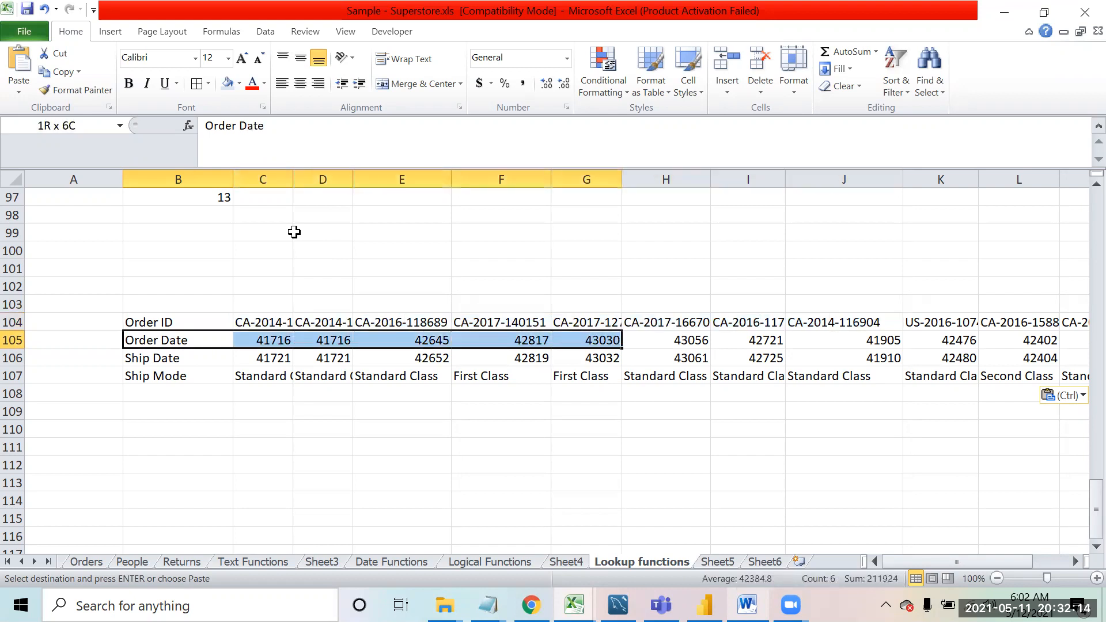
key("Down")
key("shift+Right")
key("shift+Right")
key("shift+Right")
key("shift+Right")
key("shift+Right")
key("Down")
key("shift+Right")
key("shift+Right")
Step: Format the transposed table's Order Date and Ship Date values in C105:N106 as Short Date
key("Up")
key("Right")
key("Up")
key("shift+Down")
key("shift+Down")
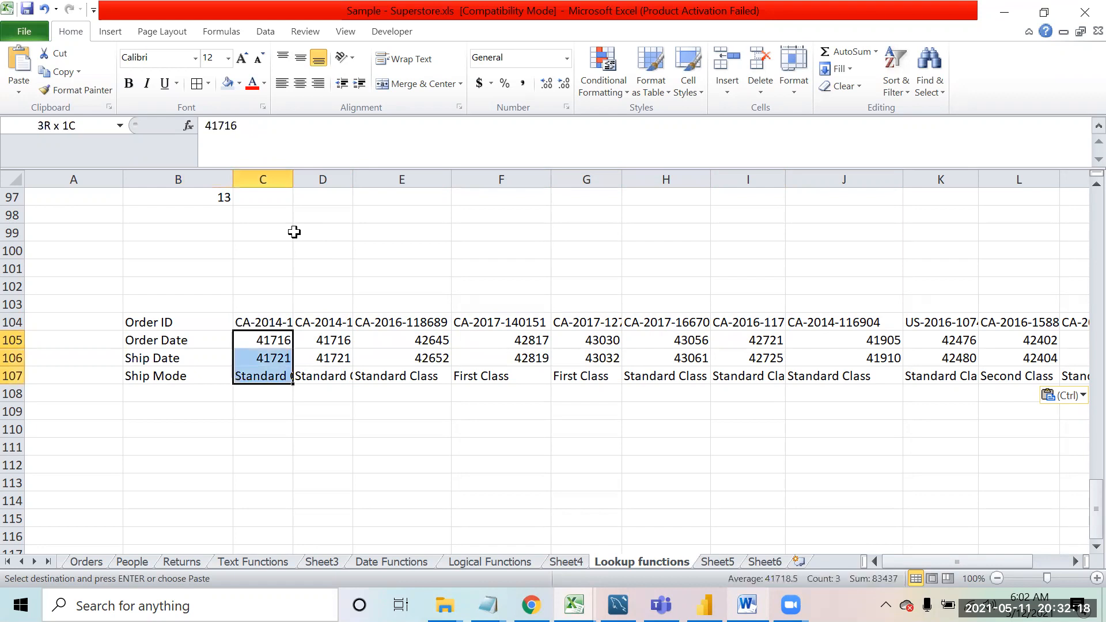
key("ctrl+shift+Right")
key("shift+Up")
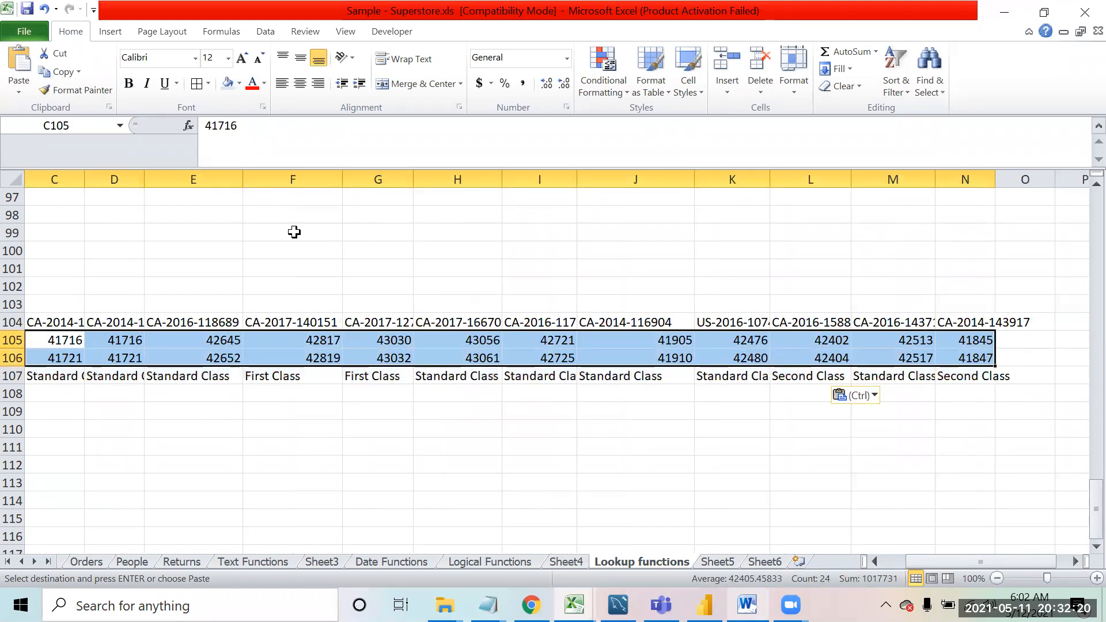
left_click(566, 59)
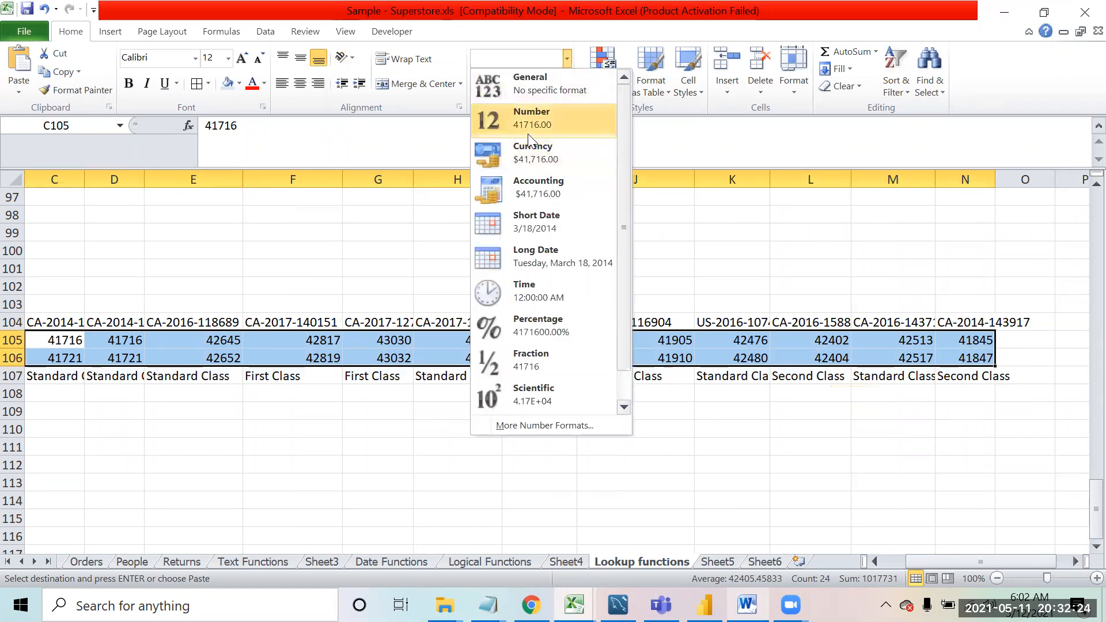
left_click(521, 119)
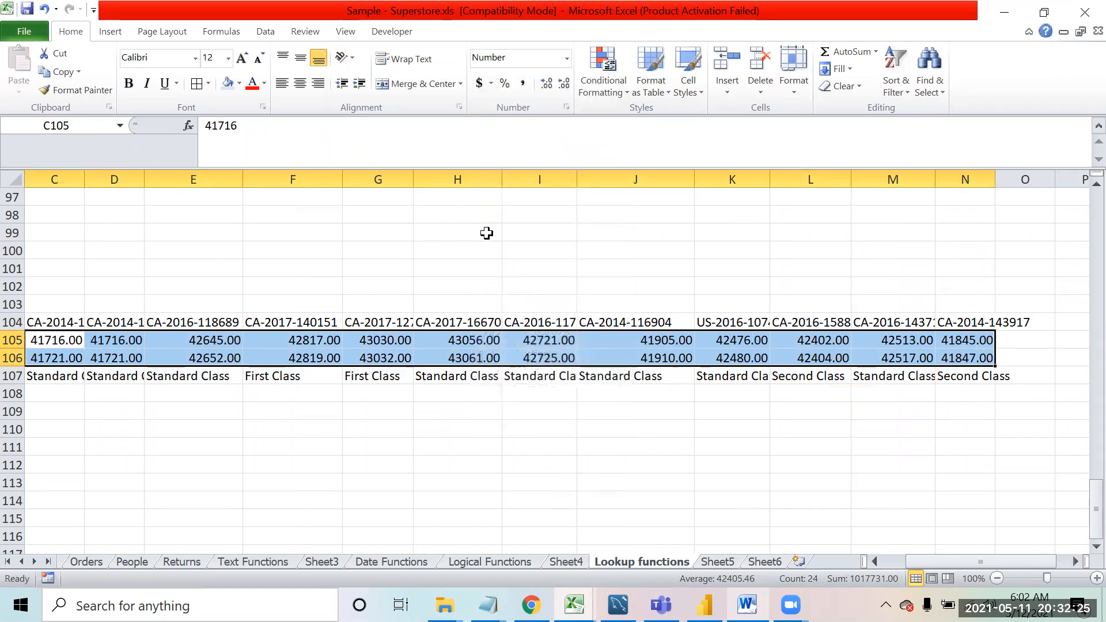
left_click(567, 59)
left_click(546, 222)
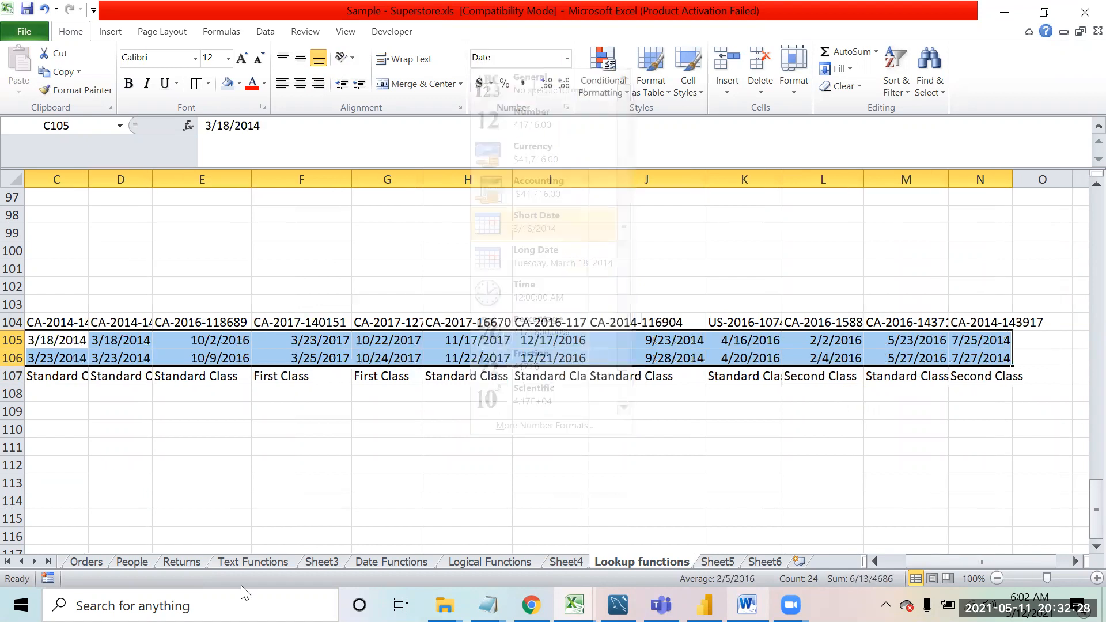
Step: Enter the label Hlookup in cell B110, below the transposed table
left_click(289, 457)
key("Left")
key("Left")
key("Left")
key("Left")
key("Left")
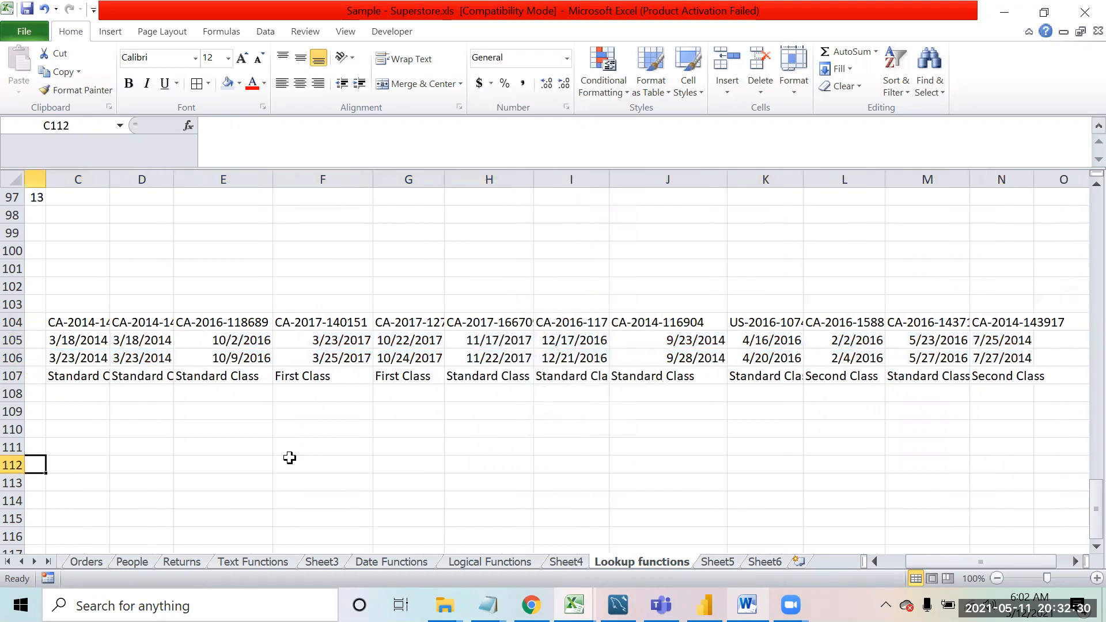
key("Right")
key("Right")
key("Right")
key("Up")
key("Up")
key("Left")
key("Left")
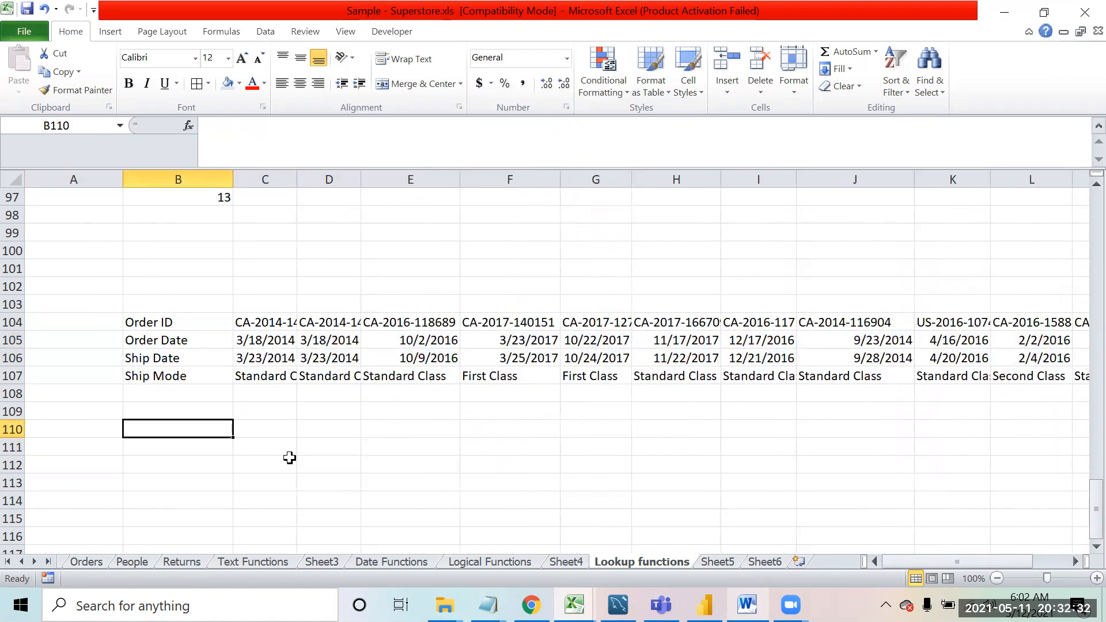
type("HLookup")
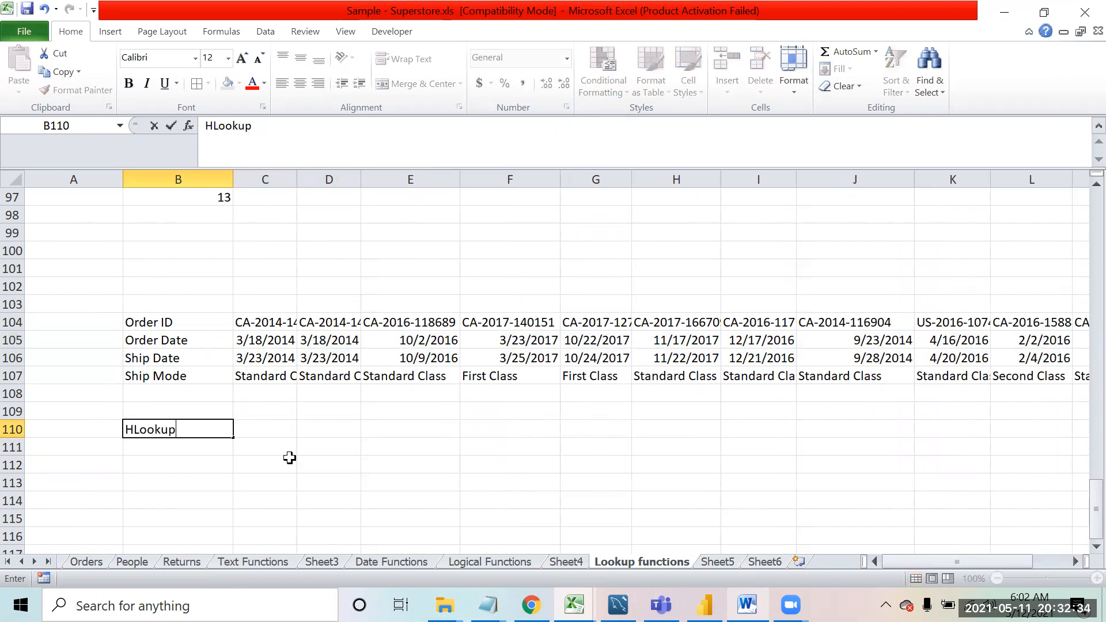
key("Return")
Step: Examine the Order ID values running across row 104 of the transposed table, starting at C104
key("Up")
key("Up")
key("Down")
key("Down")
key("Up")
key("Up")
key("Up")
key("Up")
key("Up")
key("Up")
key("Up")
key("Right")
key("shift+Right")
key("shift+Right")
key("shift+Right")
key("shift+Right")
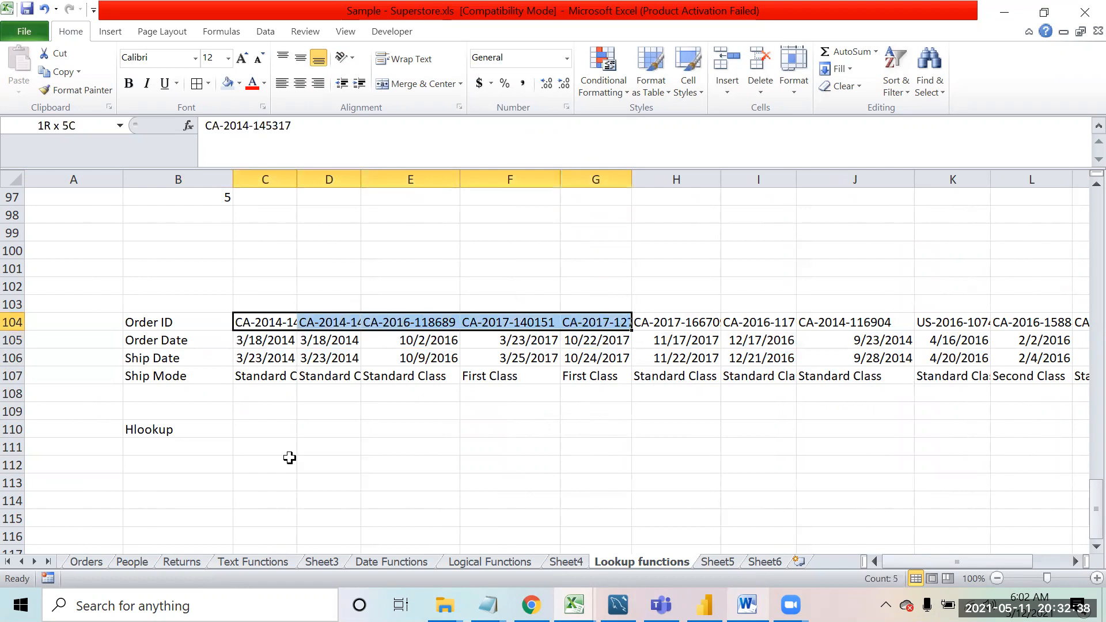
key("Right")
key("Right")
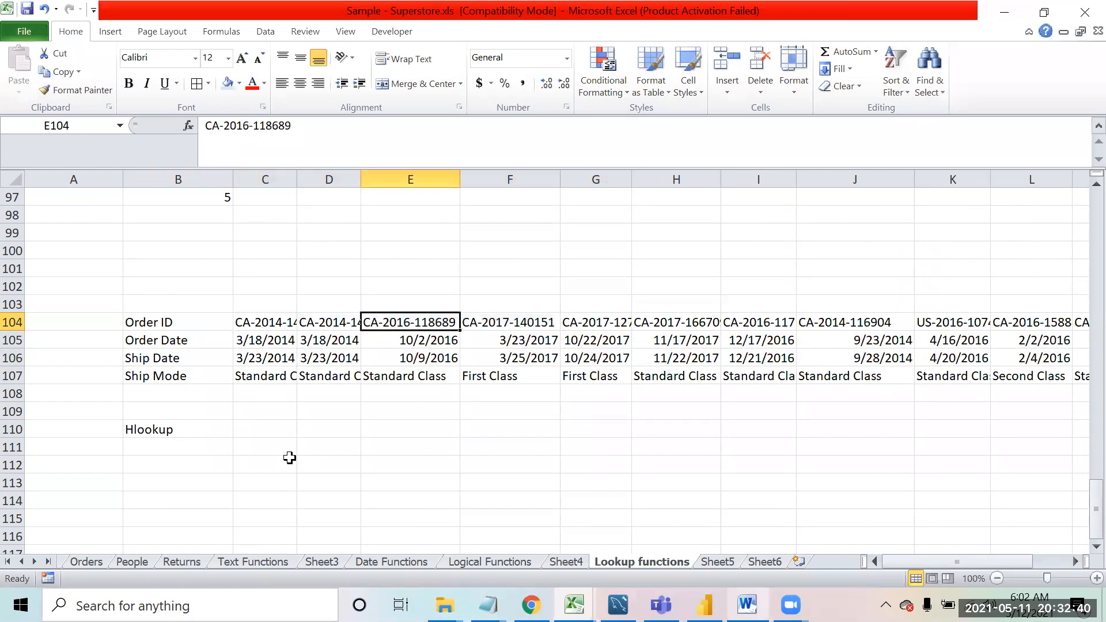
Step: Copy the Order ID from cell E104 of the transposed table into cell B113
key("ctrl+c")
key("Down")
key("Down")
key("Down")
key("Down")
key("Down")
key("Down")
key("Down")
key("Down")
key("Down")
key("Down")
key("Down")
key("Left")
key("Left")
key("Left")
key("Up")
key("Up")
key("ctrl+v")
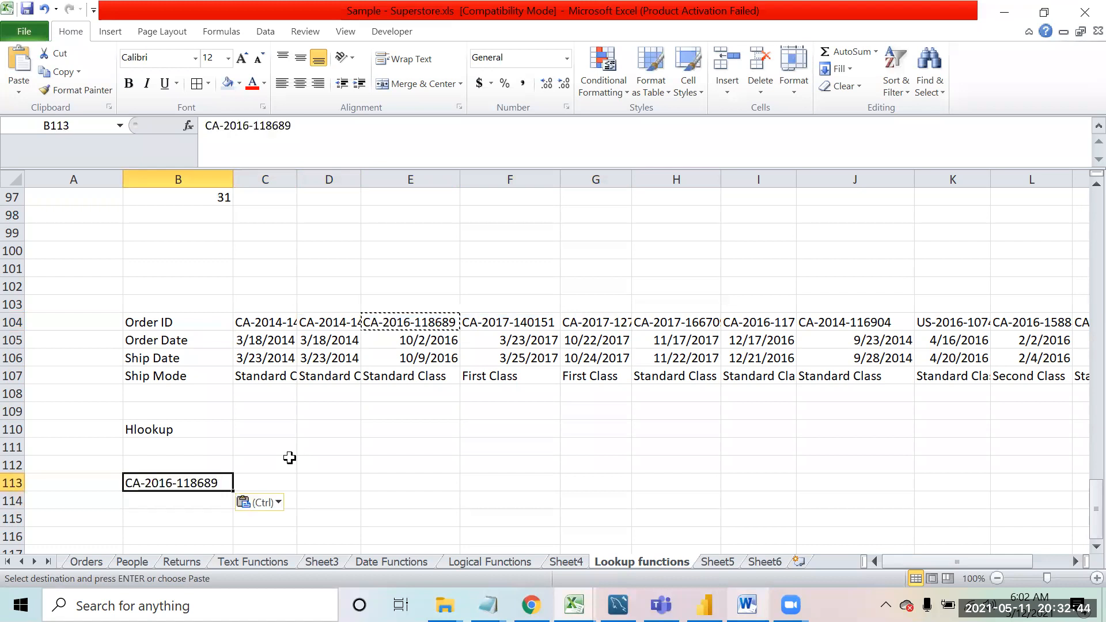
Step: Start an HLOOKUP formula in C113 with B113 as the lookup value and B104:N107 as the table array
key("Up")
key("Up")
key("Up")
key("Up")
key("Up")
key("Up")
key("Right")
key("Right")
key("Right")
key("Down")
key("Down")
key("Down")
key("Down")
key("Down")
key("Down")
key("Left")
key("Left")
type("=")
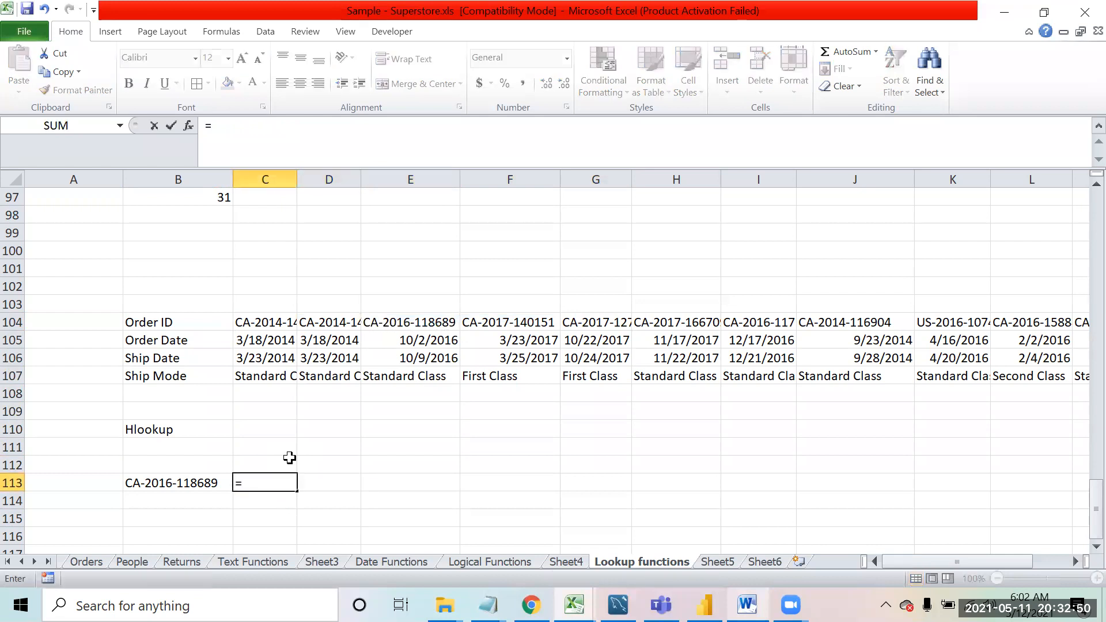
type("hlo")
key("Tab")
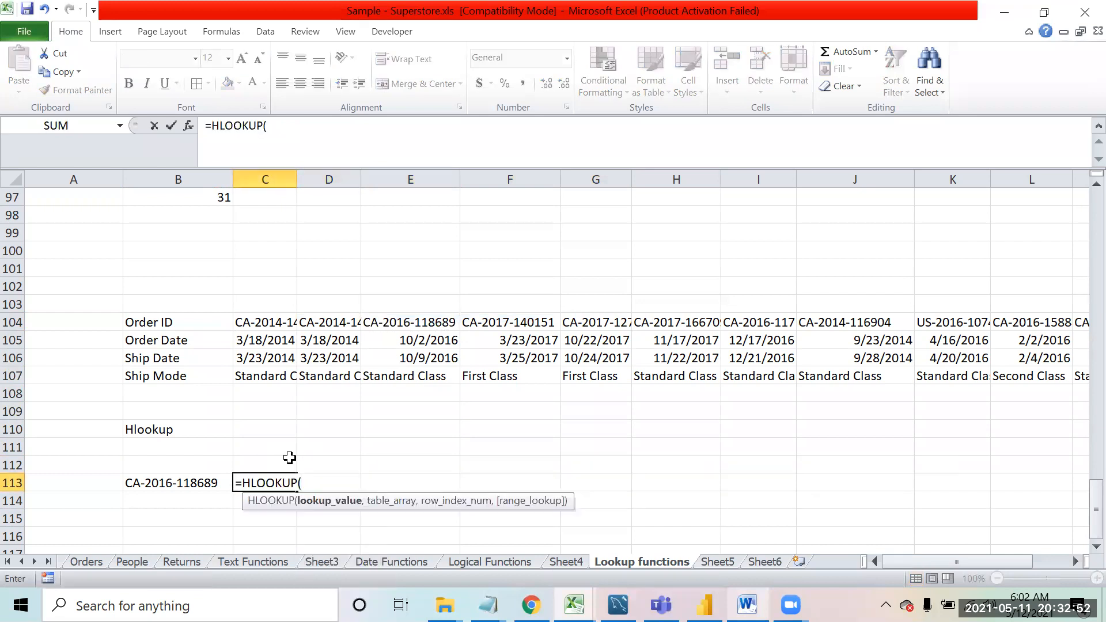
left_click(190, 479)
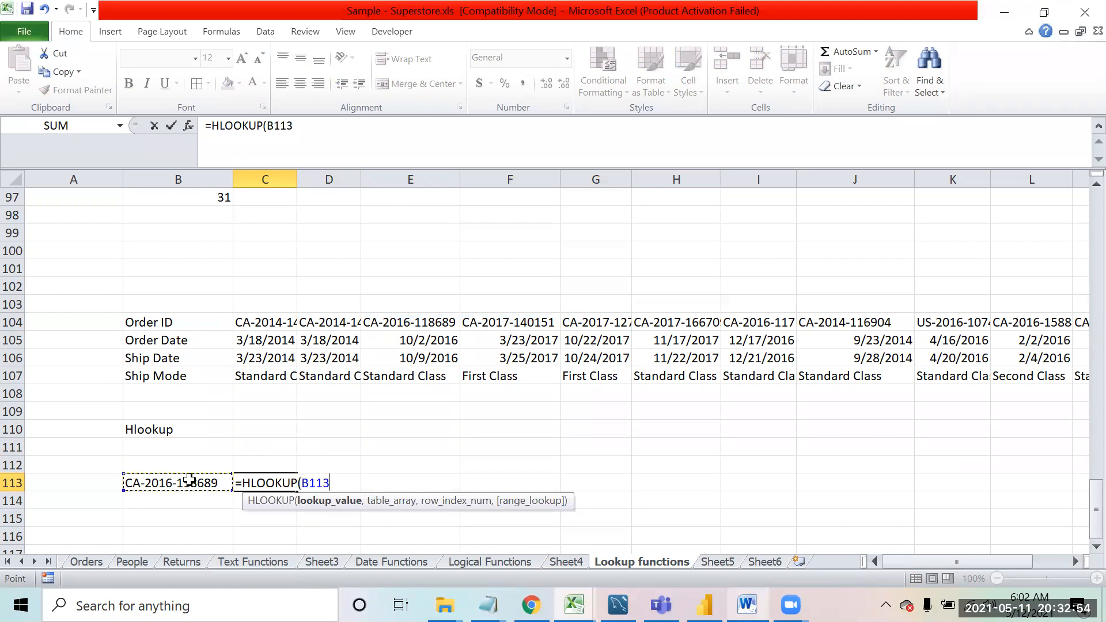
type(",")
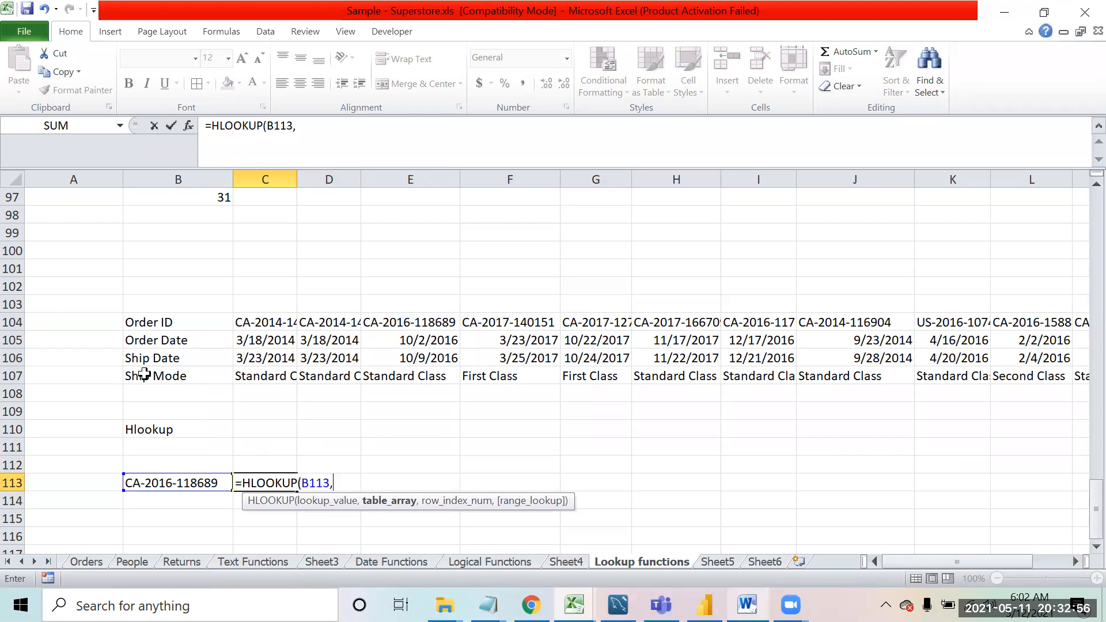
left_click_drag(147, 321, 255, 369)
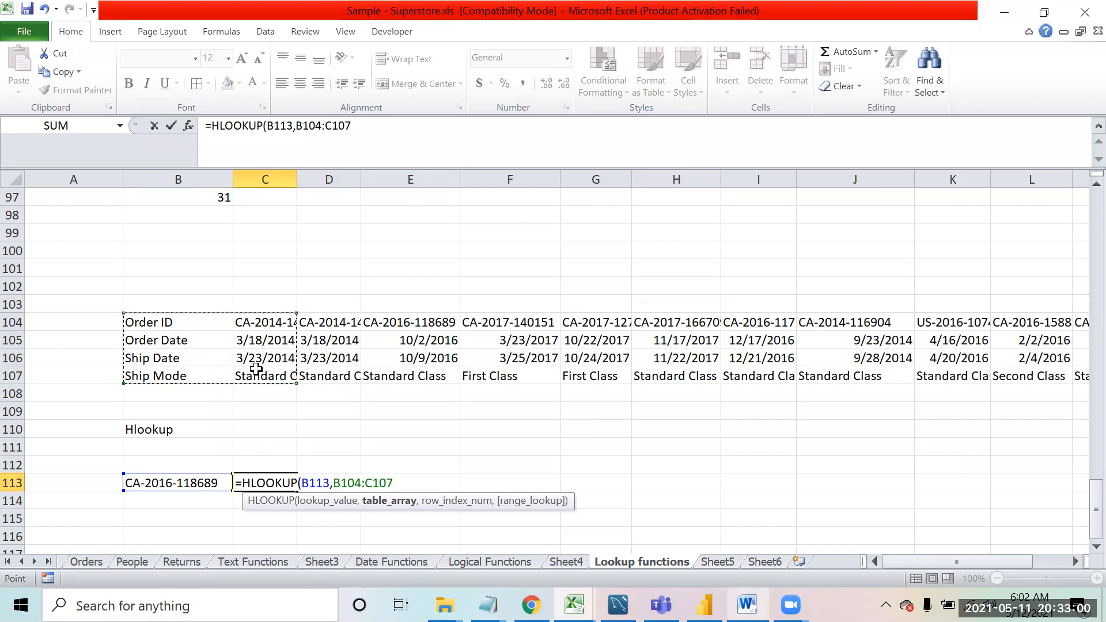
key("ctrl+shift+Right")
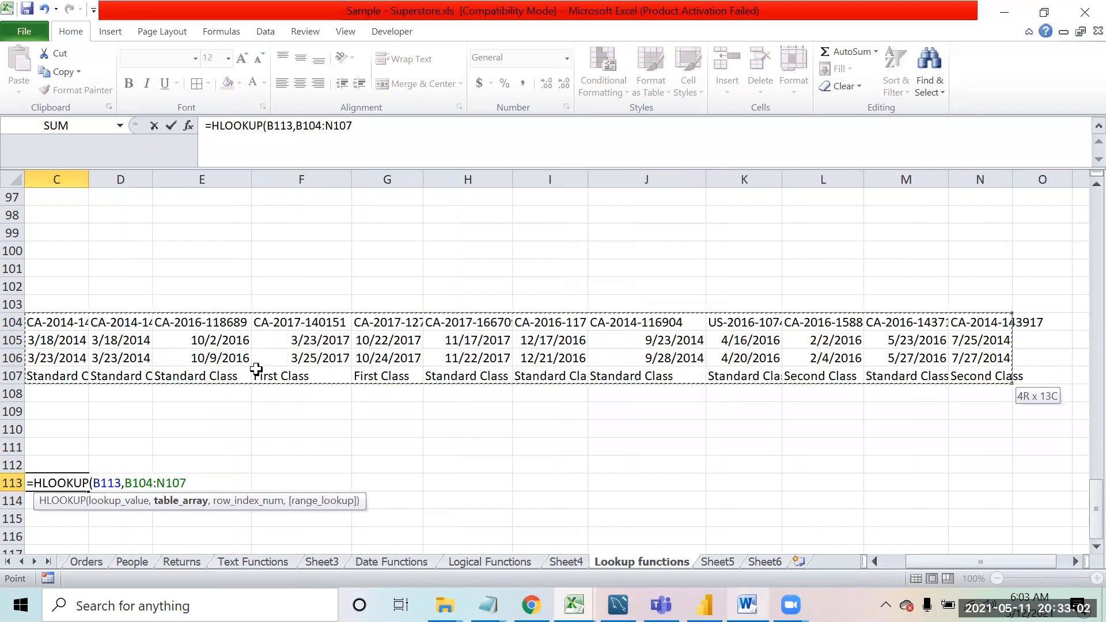
type(",")
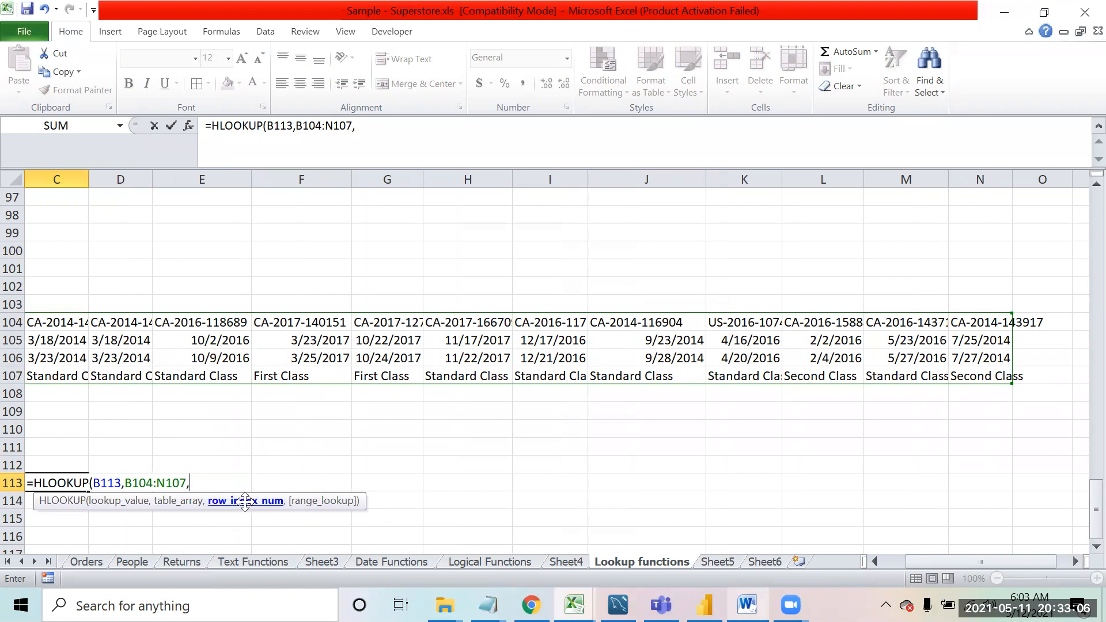
Step: Complete the HLOOKUP formula in C113 with row index 4 and range lookup 0 for an exact match
left_click(872, 560)
left_click(872, 560)
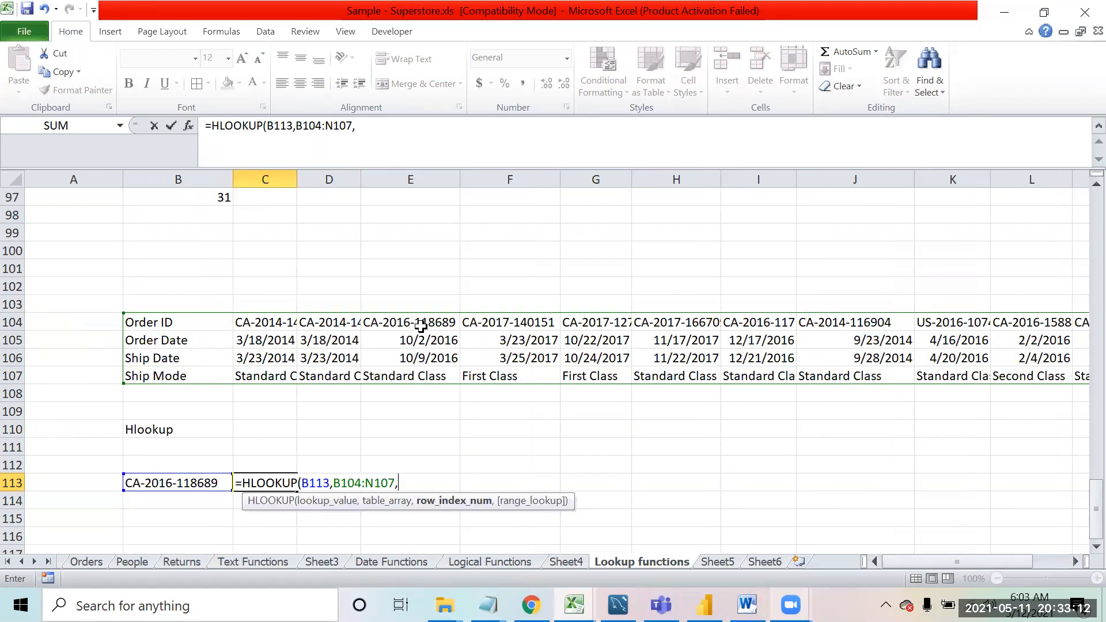
type("4,0)")
key("Return")
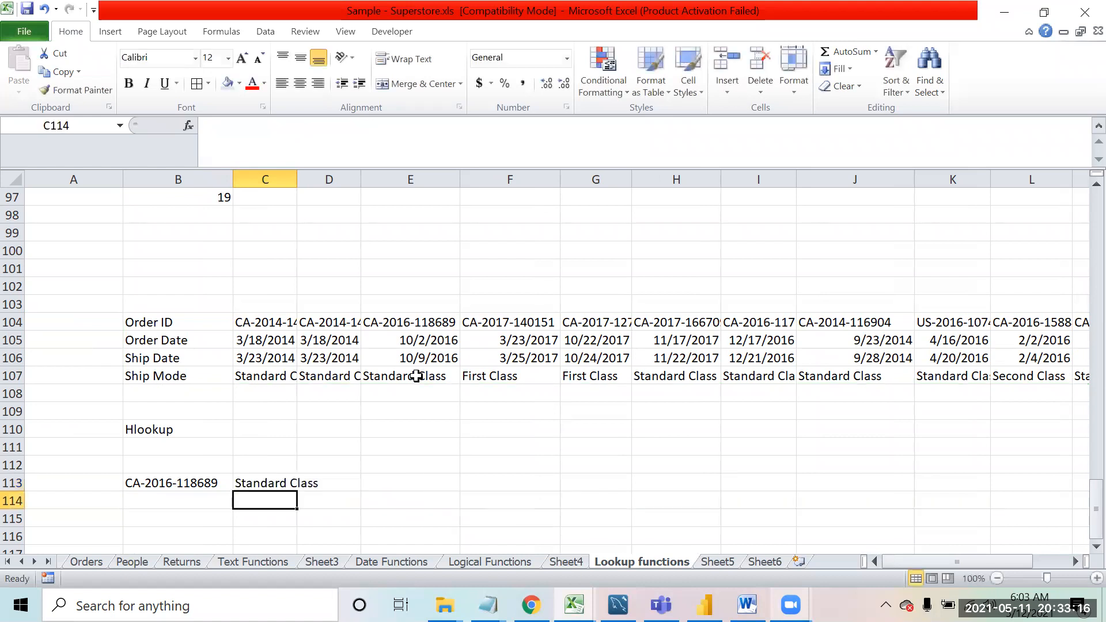
key("Up")
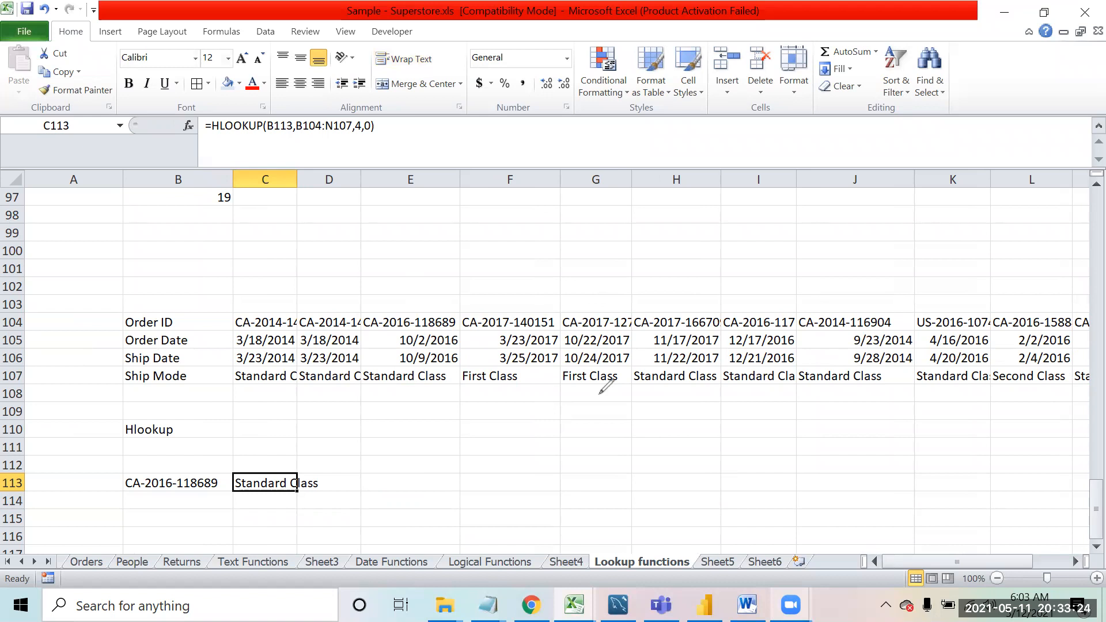
Step: Annotate the transposed table with an arrow down column G, an arrow across the columns and a circle around the row headings
mouse_move(588, 309)
left_mouse_down()
mouse_move(599, 419)
mouse_move(615, 407)
left_mouse_up()
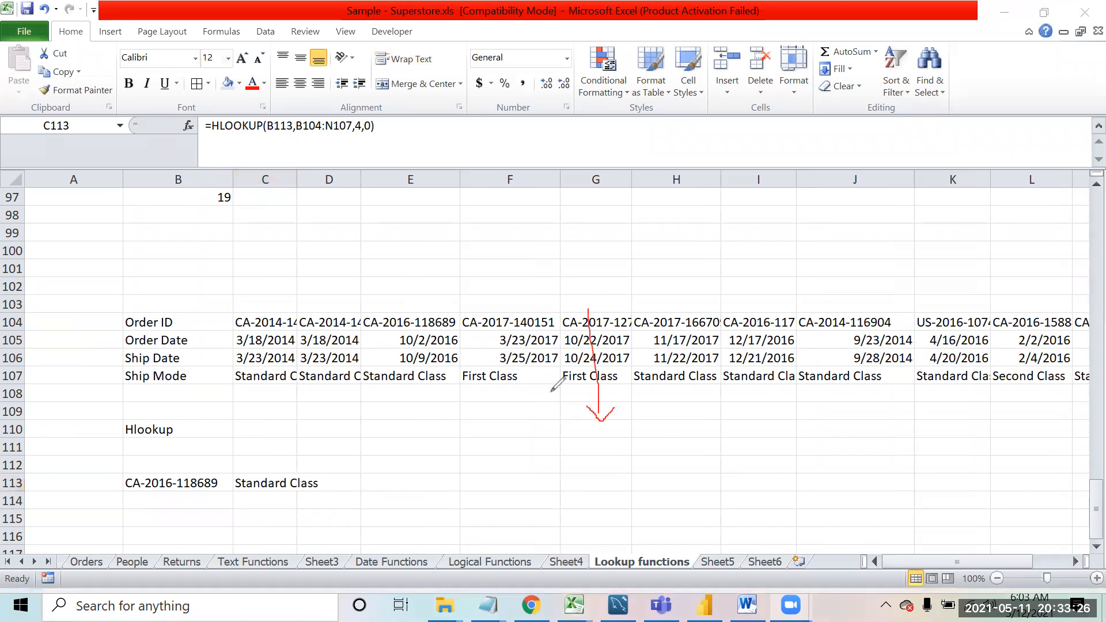
mouse_move(344, 286)
left_mouse_down()
mouse_move(570, 262)
mouse_move(551, 302)
left_mouse_up()
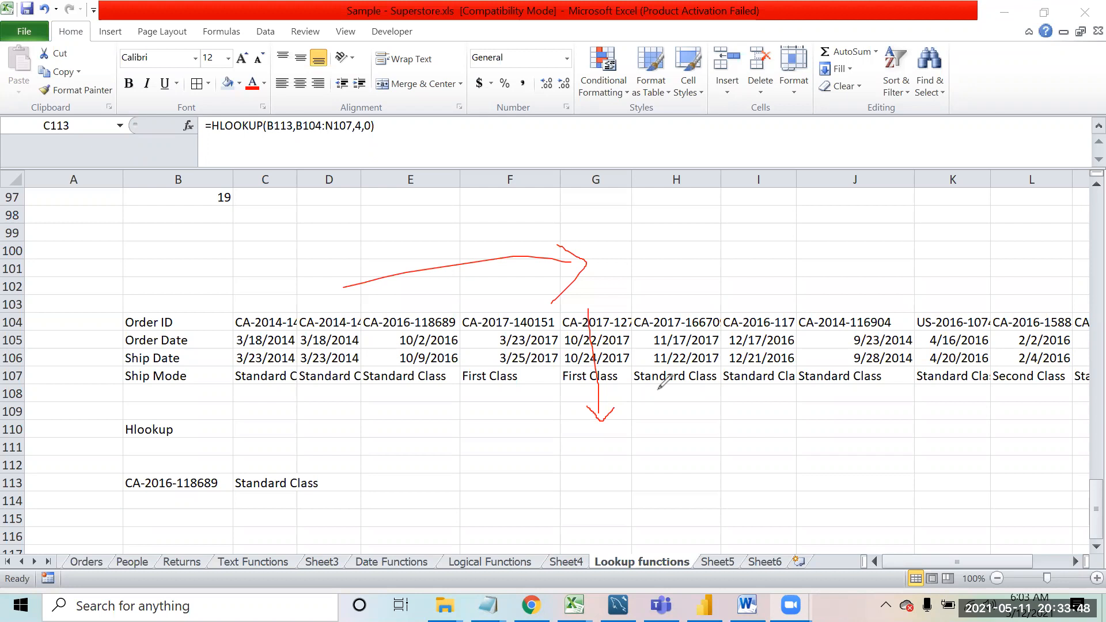
mouse_move(151, 303)
left_mouse_down()
mouse_move(116, 306)
mouse_move(122, 364)
mouse_move(216, 360)
mouse_move(173, 291)
mouse_move(151, 301)
left_mouse_up()
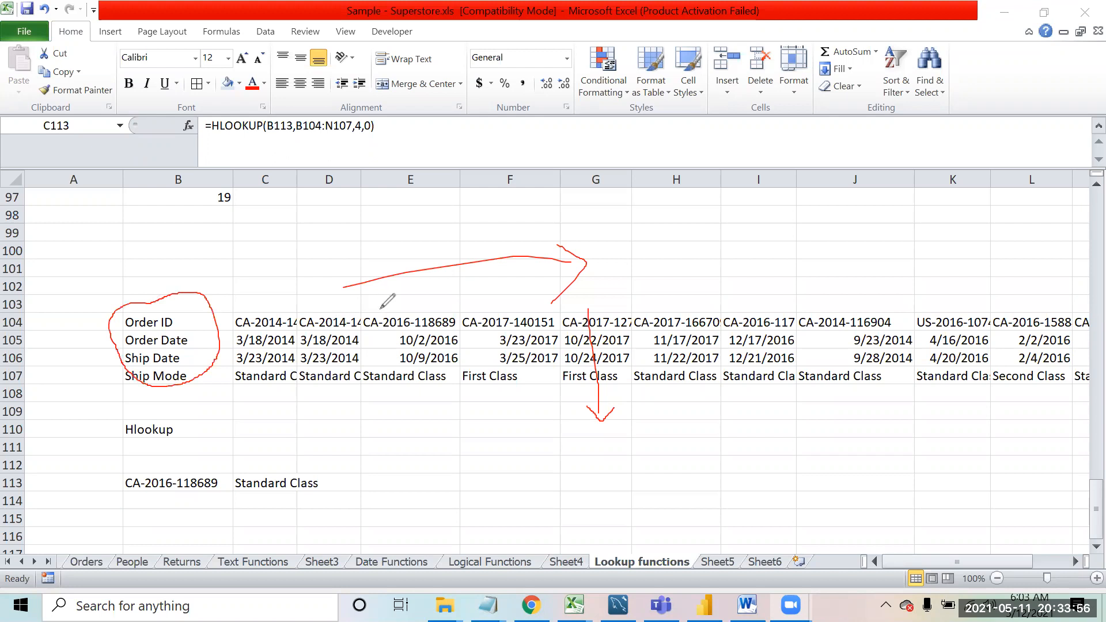
left_click_drag(419, 193, 509, 195)
left_click_drag(581, 194, 590, 193)
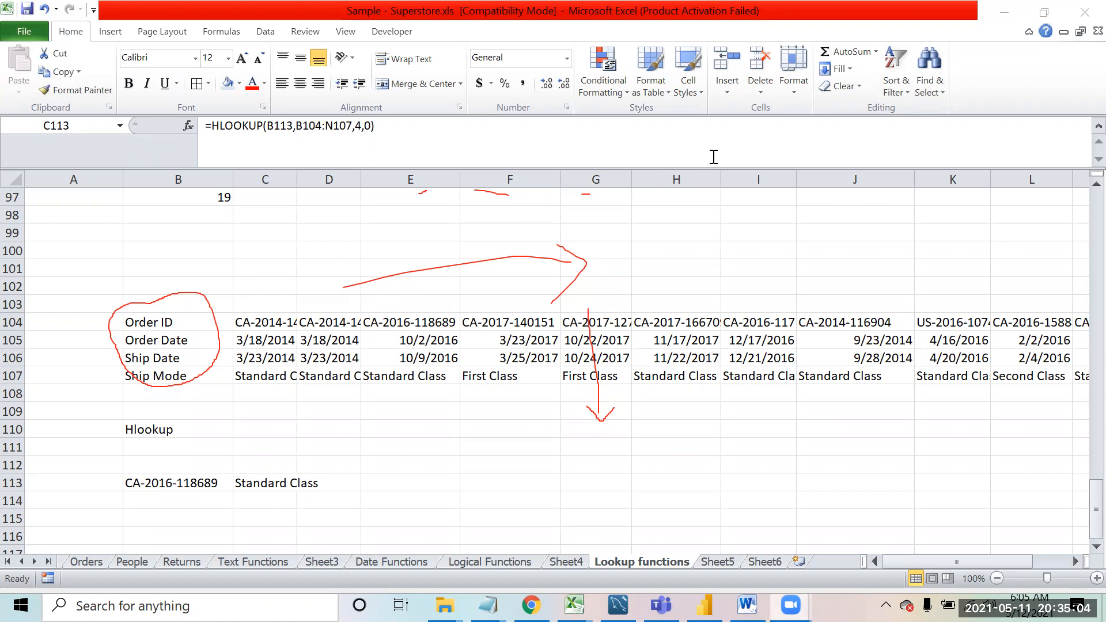
key("XF86MonBrightnessDown")
key("XF86MonBrightnessDown")
key("XF86MonBrightnessDown")
key("XF86MonBrightnessDown")
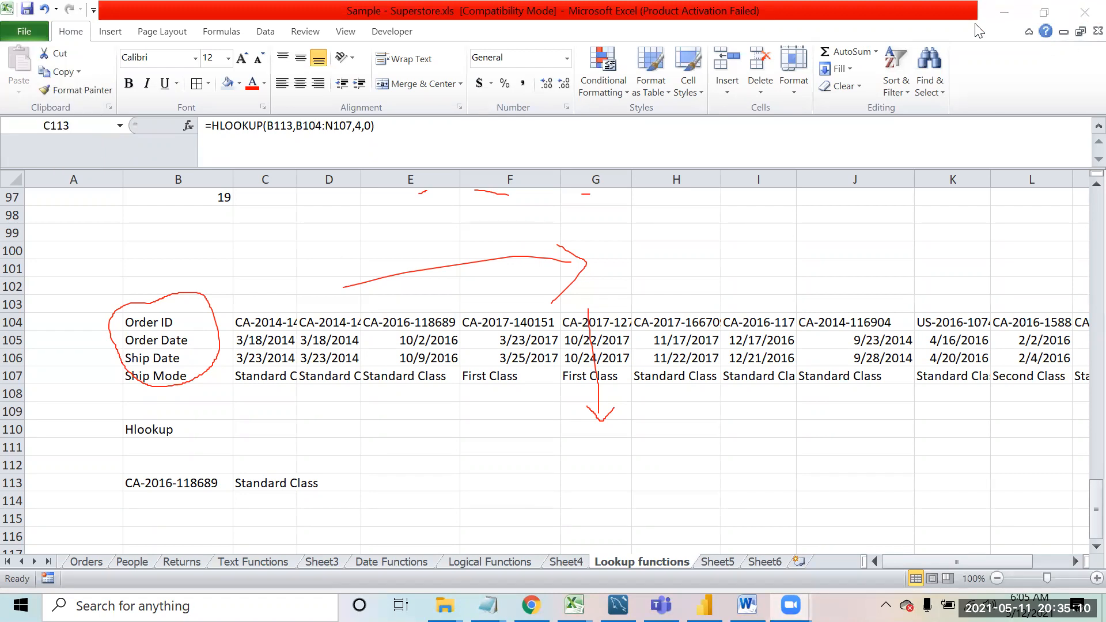
Step: Inspect the arguments of the HLOOKUP formula in C113, including its table array, without changing them
left_click(382, 475)
key("F2")
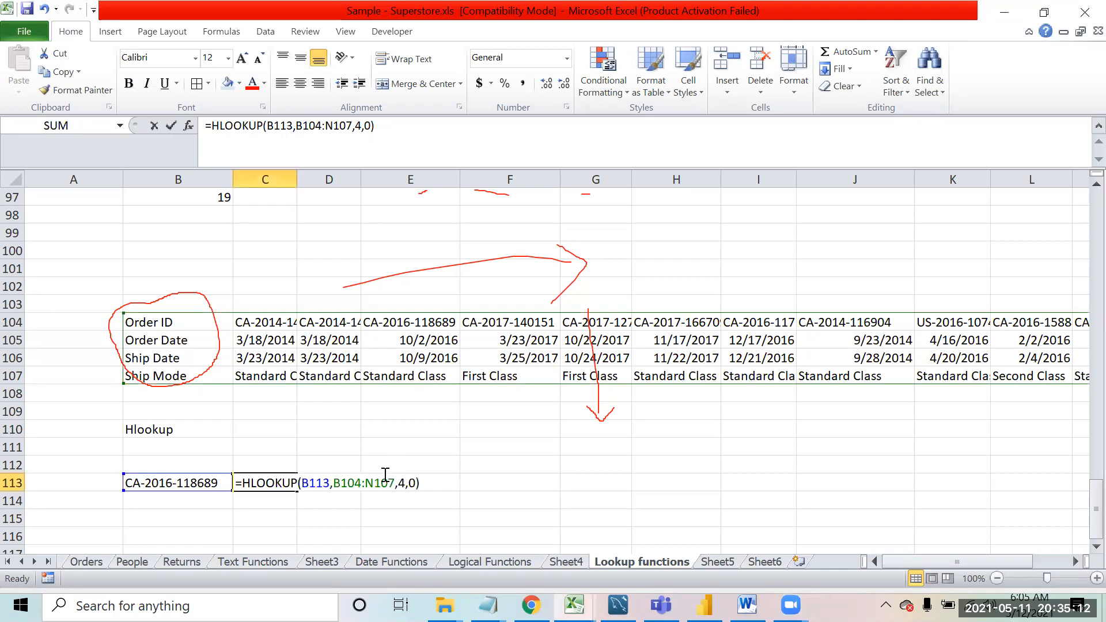
left_click(382, 477)
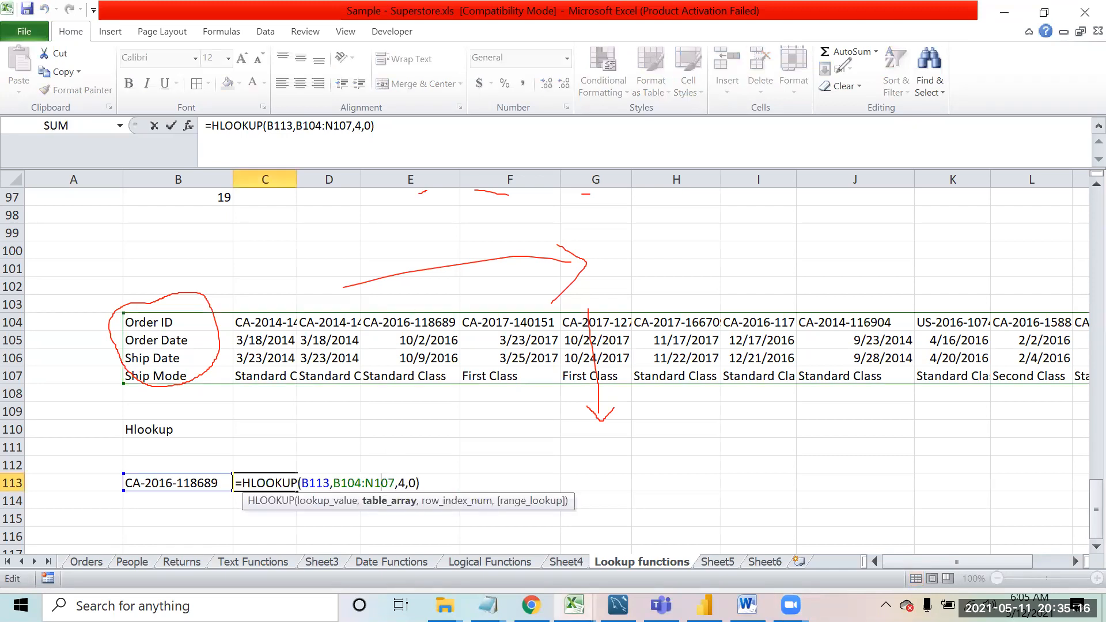
key("Escape")
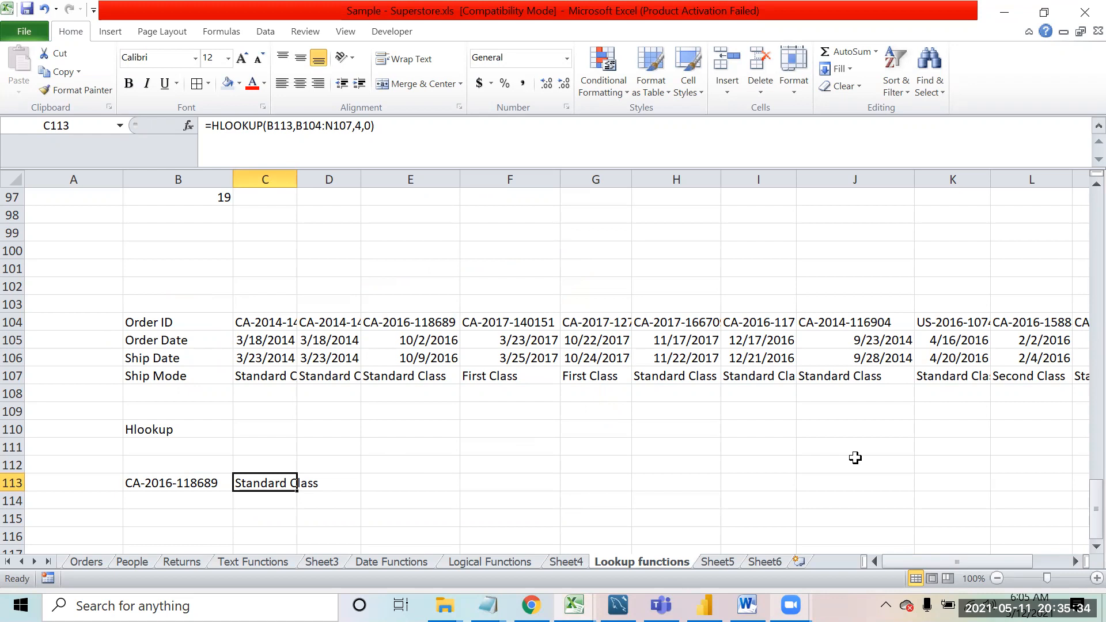
Step: Enter the heading Numeric Funtions in cell B119, below the Hlookup example
key("Left")
key("Left")
key("Up")
key("Down")
key("Down")
key("Down")
key("Right")
key("Right")
key("Left")
key("Left")
key("Right")
key("Down")
key("Down")
key("Down")
key("Down")
key("Down")
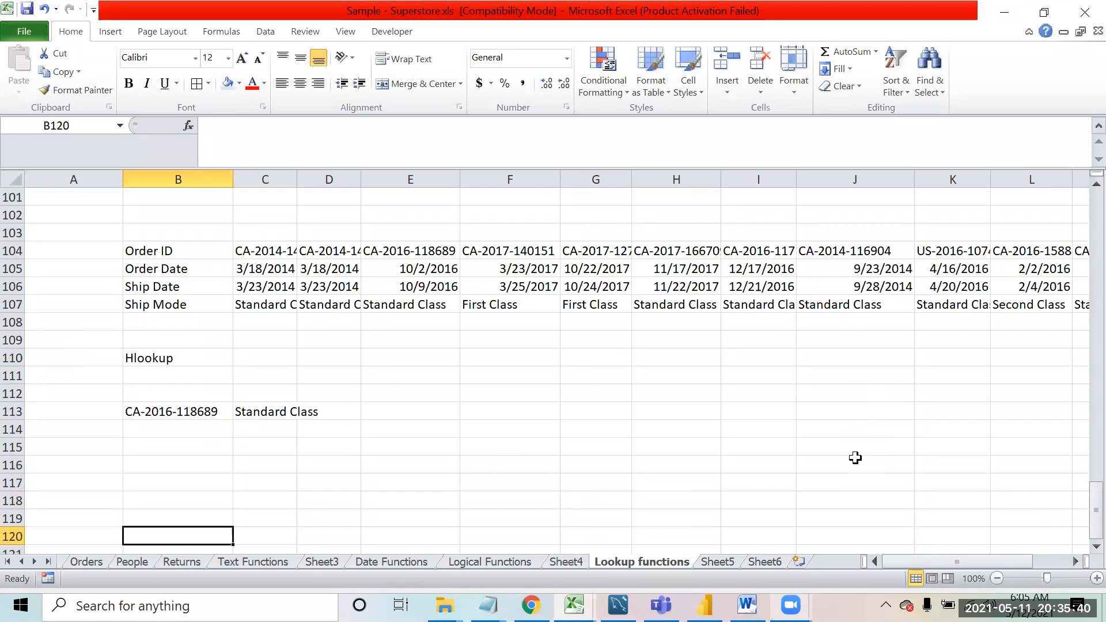
key("Down")
key("Down")
key("Down")
key("Down")
key("Down")
key("Down")
key("Up")
key("Up")
key("Up")
key("Up")
key("Up")
key("Up")
key("Up")
type("Nu")
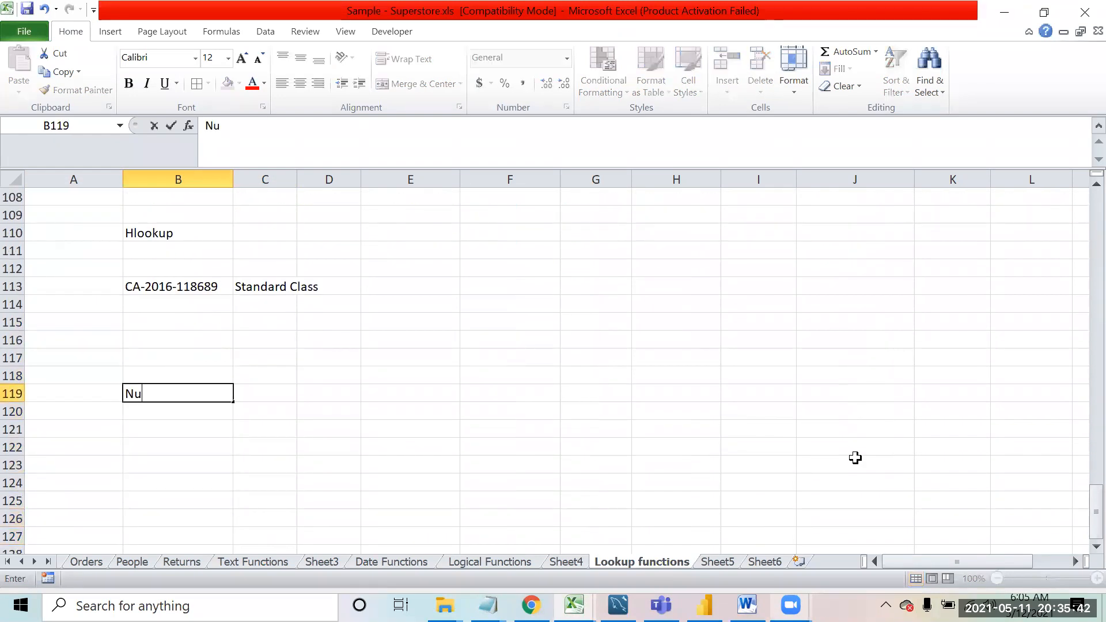
type("meric F")
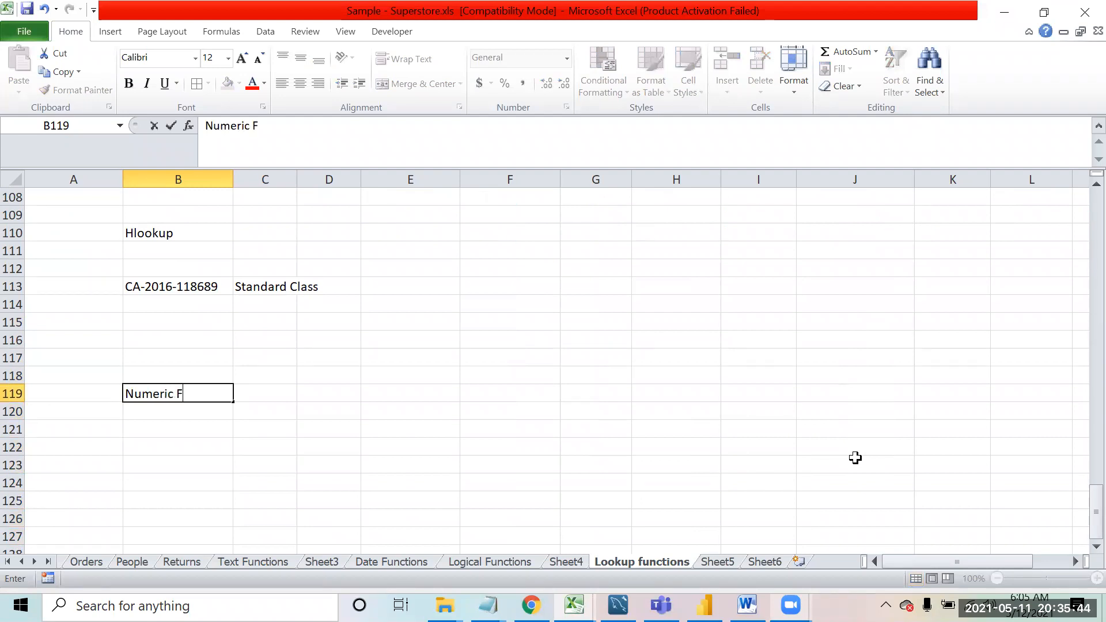
type("untions")
key("Return")
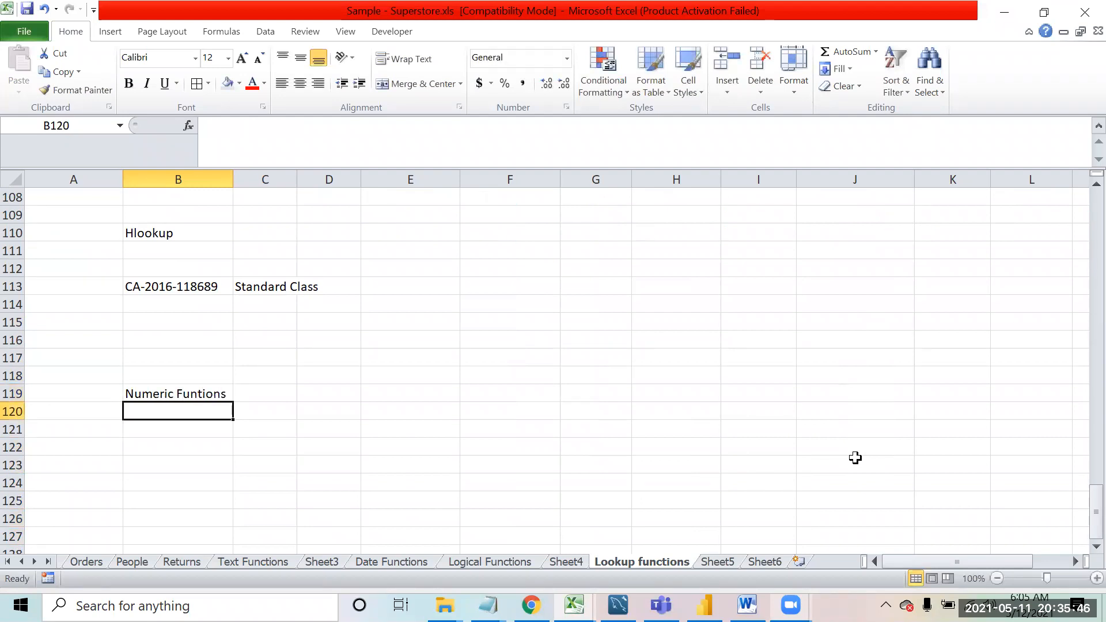
Step: List the function names Round, ceiling and floor in cells B120 to B122 under the new heading
type("Round")
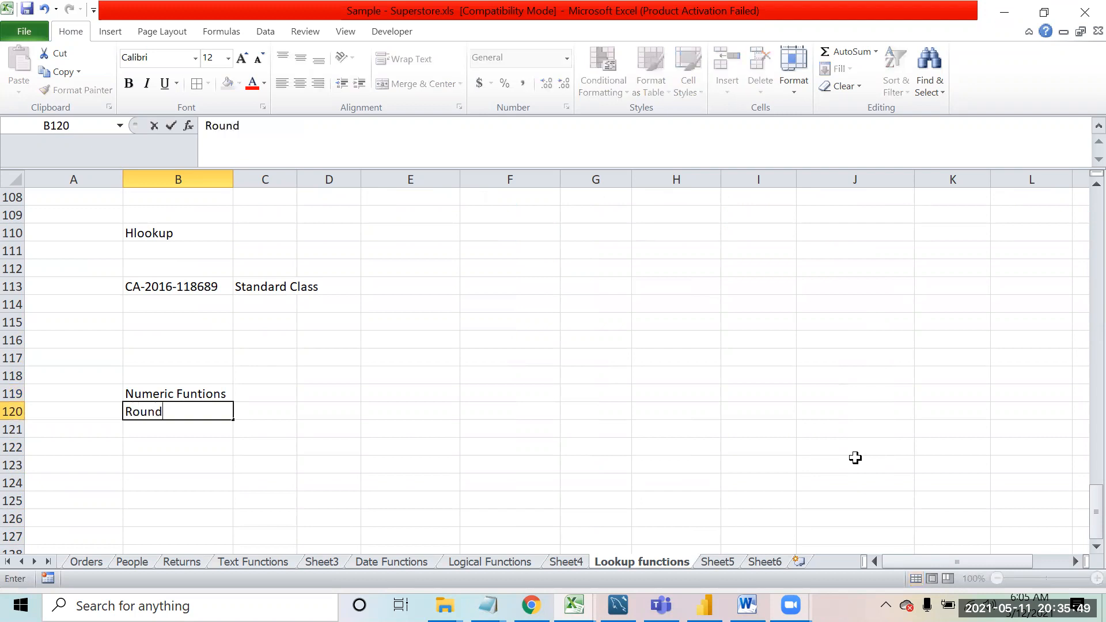
key("Return")
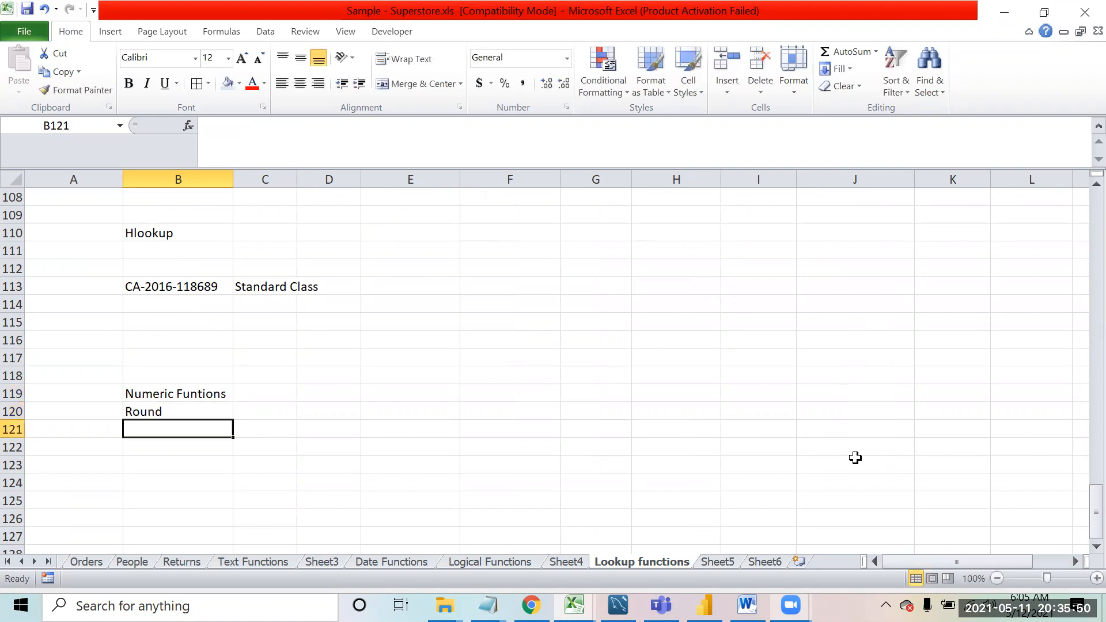
type("ceilinh")
key("Return")
key("Up")
type("ceiling")
key("Return")
type("floor")
key("Return")
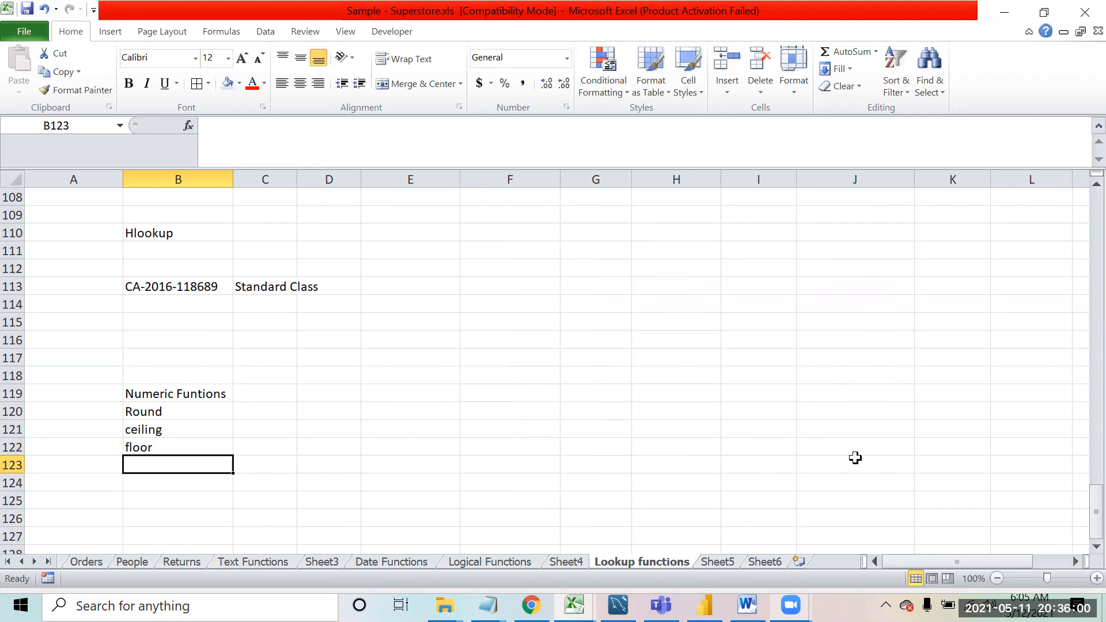
Step: Make the Numeric Funtions heading in B119 bold
key("Up")
key("Up")
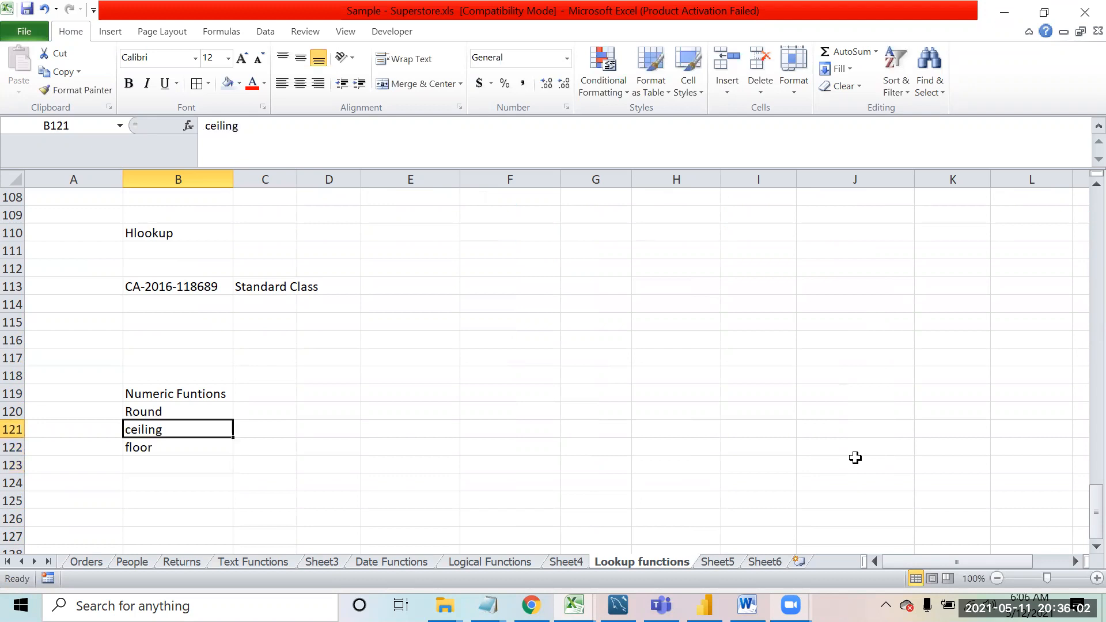
key("Up")
key("Up")
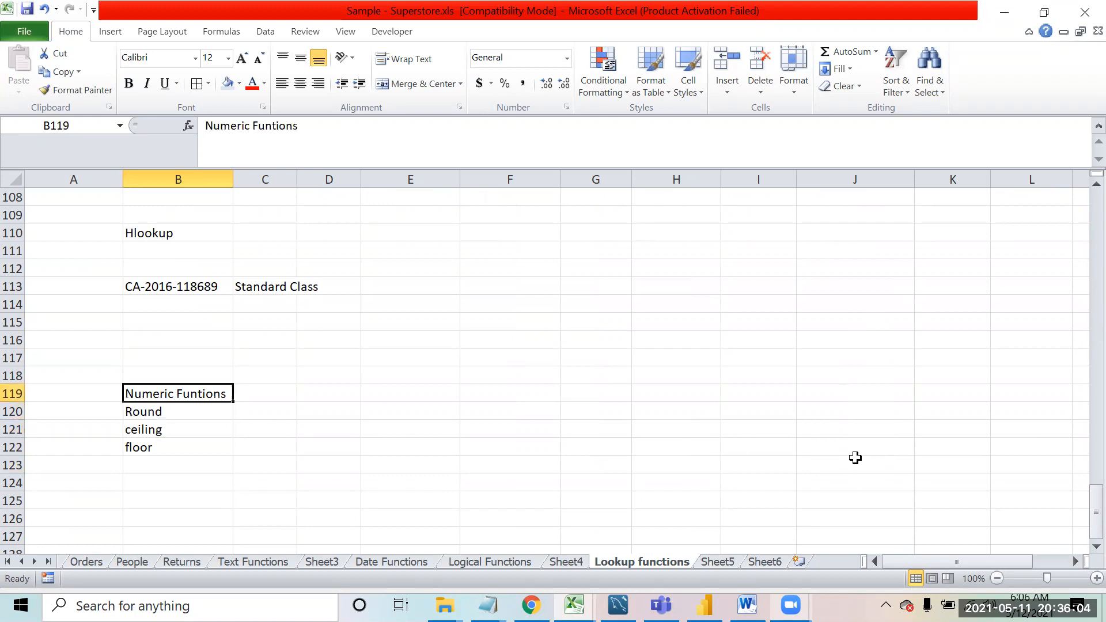
key("ctrl+b")
key("Up")
key("Up")
key("Up")
key("Up")
key("Up")
key("Up")
key("Down")
key("Down")
key("Down")
key("Down")
key("Down")
key("Down")
key("Down")
key("Down")
key("Down")
key("Down")
key("Down")
key("Down")
key("Up")
key("Up")
key("Up")
key("Up")
key("Up")
key("Up")
key("Down")
key("Down")
key("Down")
key("Up")
key("Up")
key("Right")
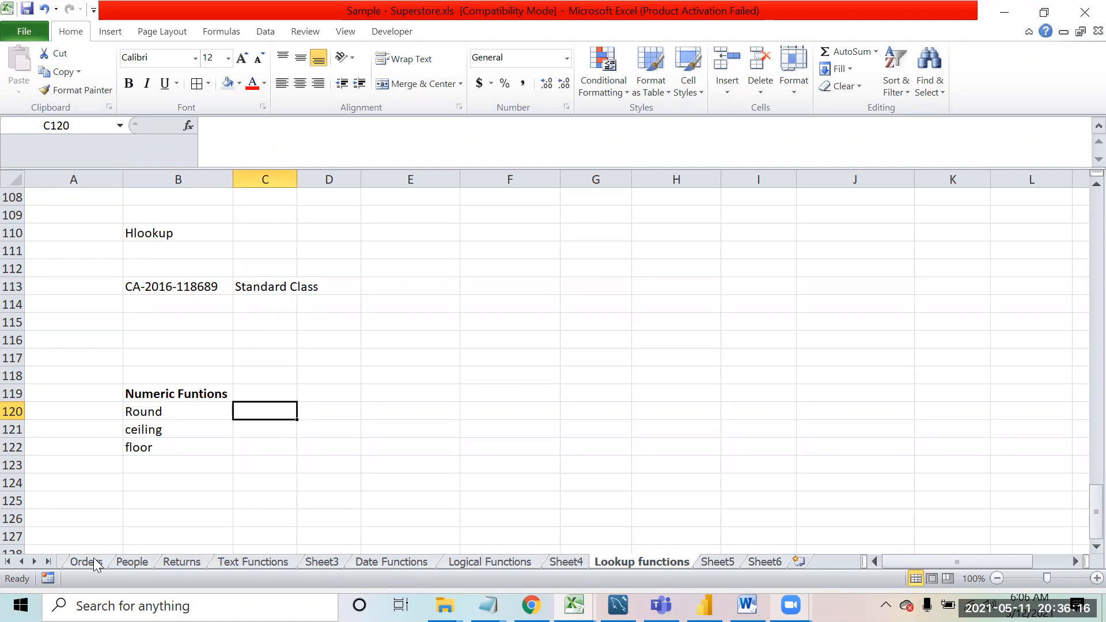
Step: Copy the entire Sales column R on the Orders sheet
key("ctrl+Page_Up")
key("ctrl+Page_Up")
key("ctrl+Page_Up")
key("ctrl+Page_Up")
key("ctrl+Page_Up")
key("ctrl+Page_Up")
key("ctrl+Page_Up")
key("ctrl+Page_Up")
key("Right")
key("Right")
key("Right")
key("Right")
key("Right")
key("Right")
key("Right")
key("Right")
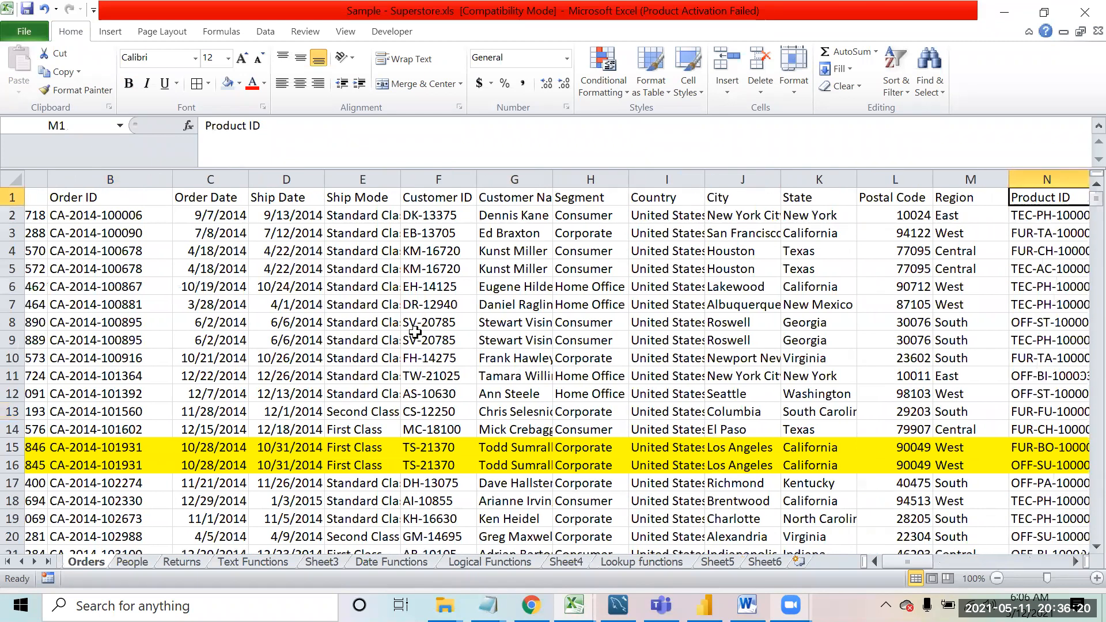
key("Right")
key("Right")
key("Right")
key("Right")
key("Right")
key("Right")
key("Right")
key("Right")
key("Right")
key("Right")
key("Right")
key("Right")
key("Right")
key("Right")
key("Right")
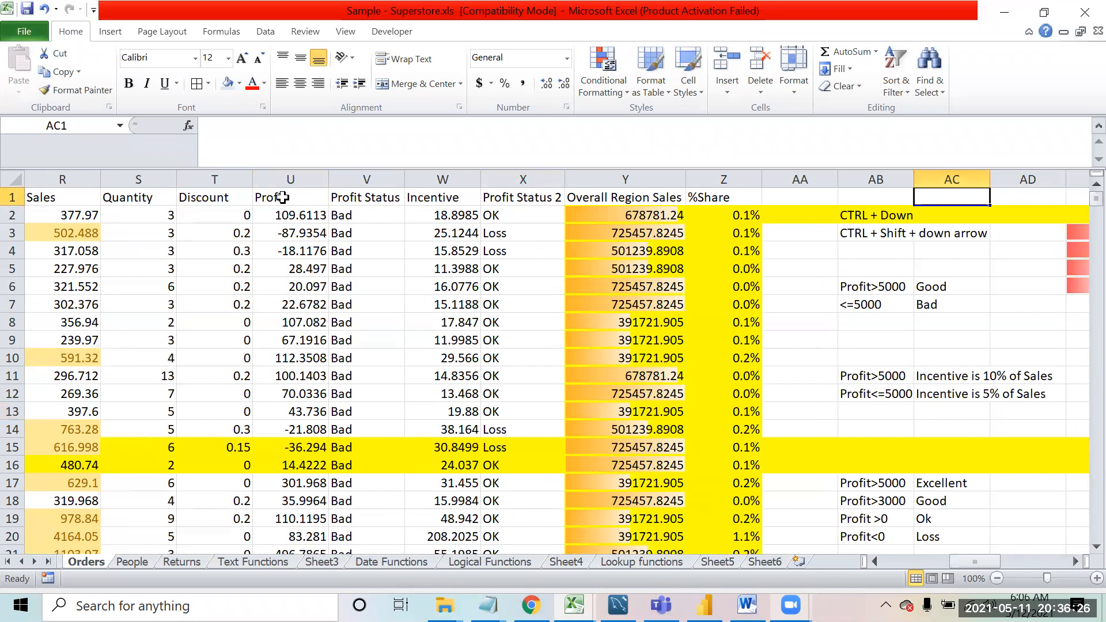
left_click(75, 179)
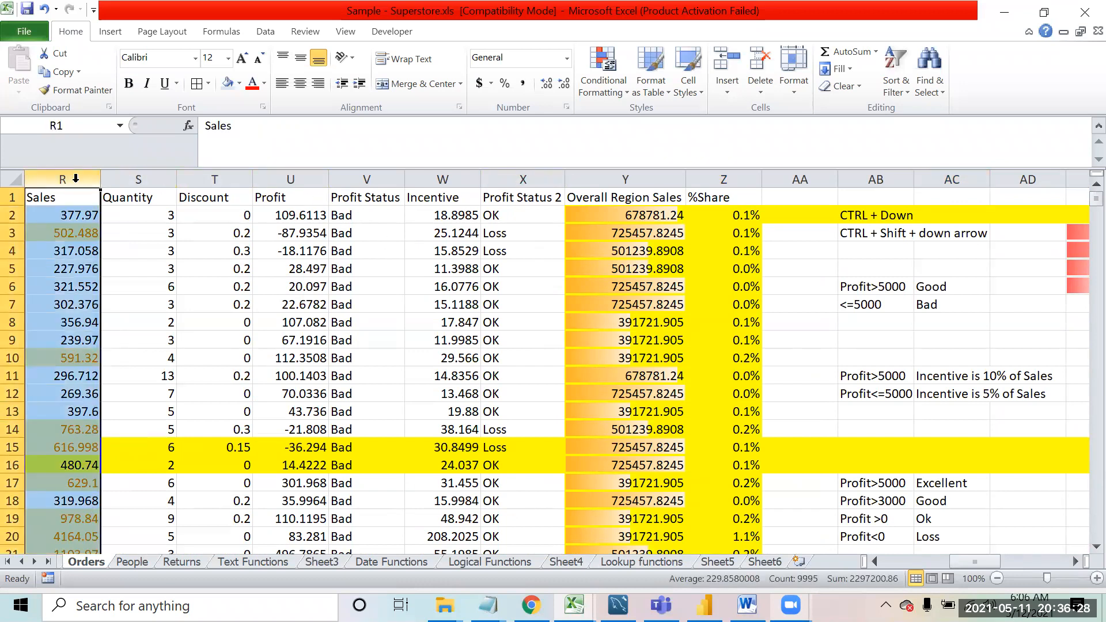
key("ctrl+c")
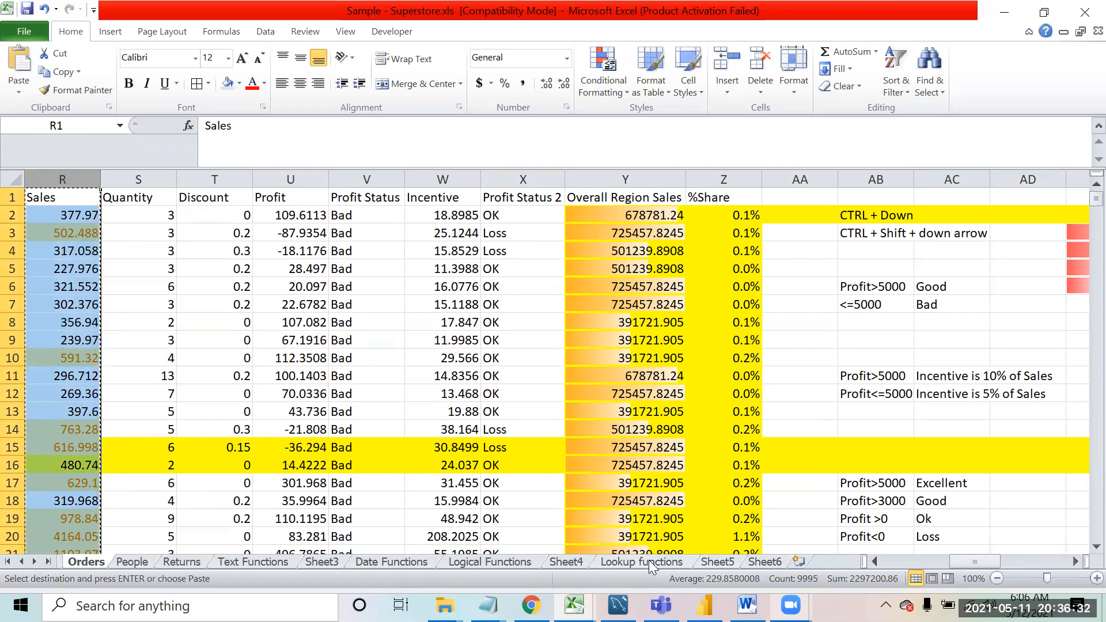
Step: Reduce the selection in the Sales column on the Orders sheet to R1:R8 and copy it
left_click(56, 258)
key("ctrl+Up")
key("shift+Down")
key("shift+Down")
key("shift+Down")
key("shift+Down")
key("shift+Down")
key("shift+Down")
key("shift+Down")
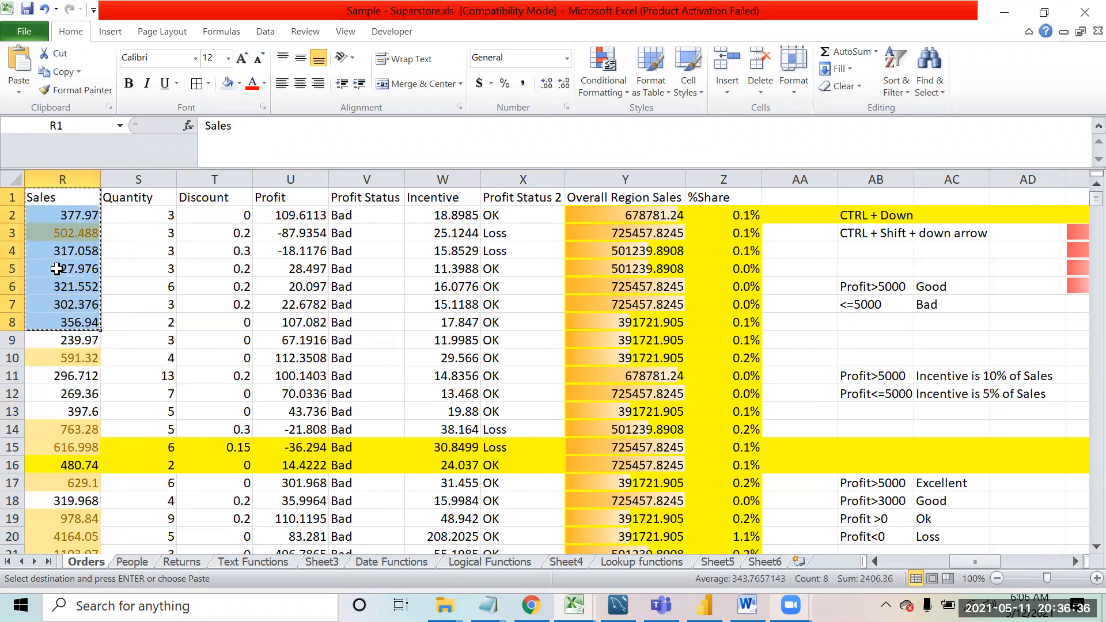
left_click(766, 562)
left_click(874, 451)
key("Down")
key("Down")
key("Down")
key("Down")
key("Down")
key("Down")
key("Down")
key("Down")
key("Down")
key("Down")
key("Down")
key("Down")
key("Down")
key("Down")
key("Down")
key("Down")
key("Down")
key("Down")
key("Down")
key("Down")
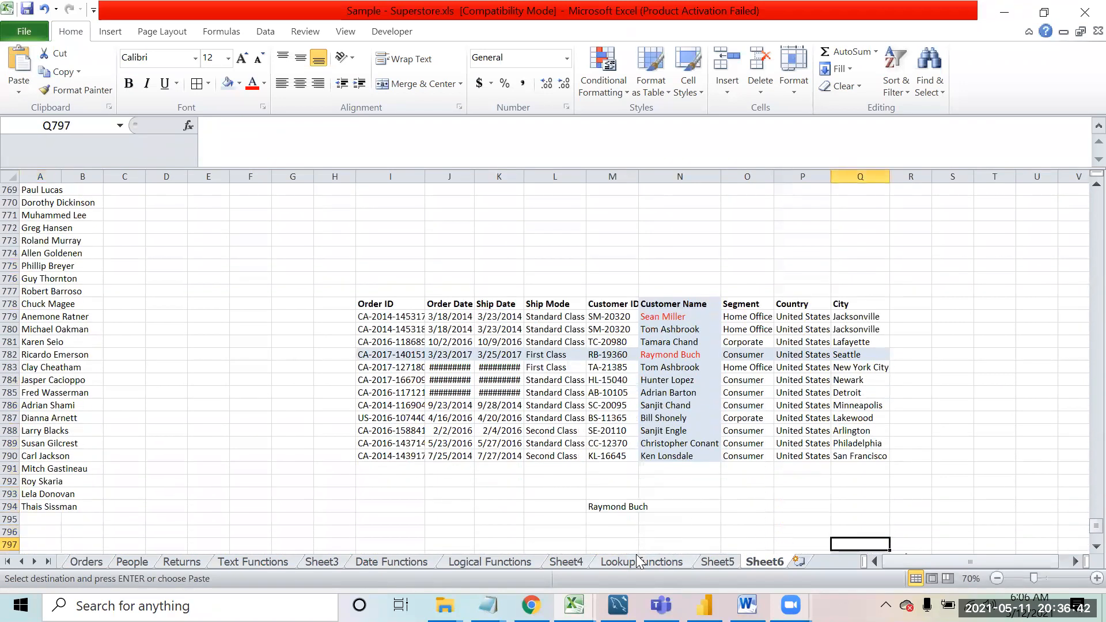
Step: Paste the copied Sales header and values into the Lookup functions sheet, starting at cell F118
left_click(638, 561)
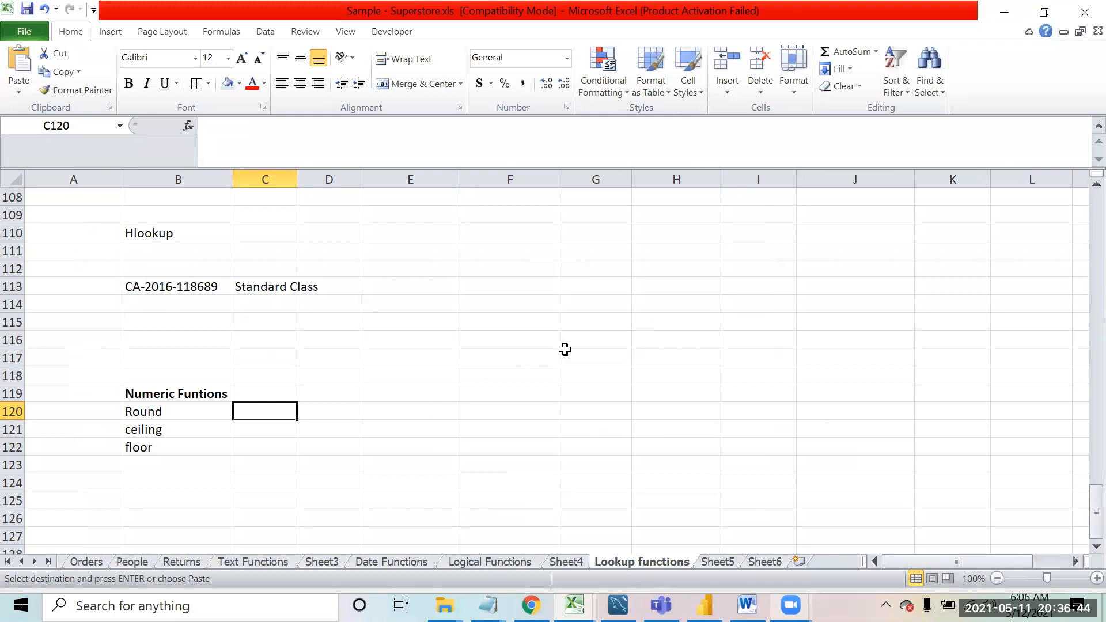
key("Right")
key("Right")
key("Right")
key("Up")
key("Up")
key("ctrl+v")
key("Down")
key("Up")
Step: Enter the heading Round in cell G118 beside the Sales heading and make it bold
key("Right")
type("Round")
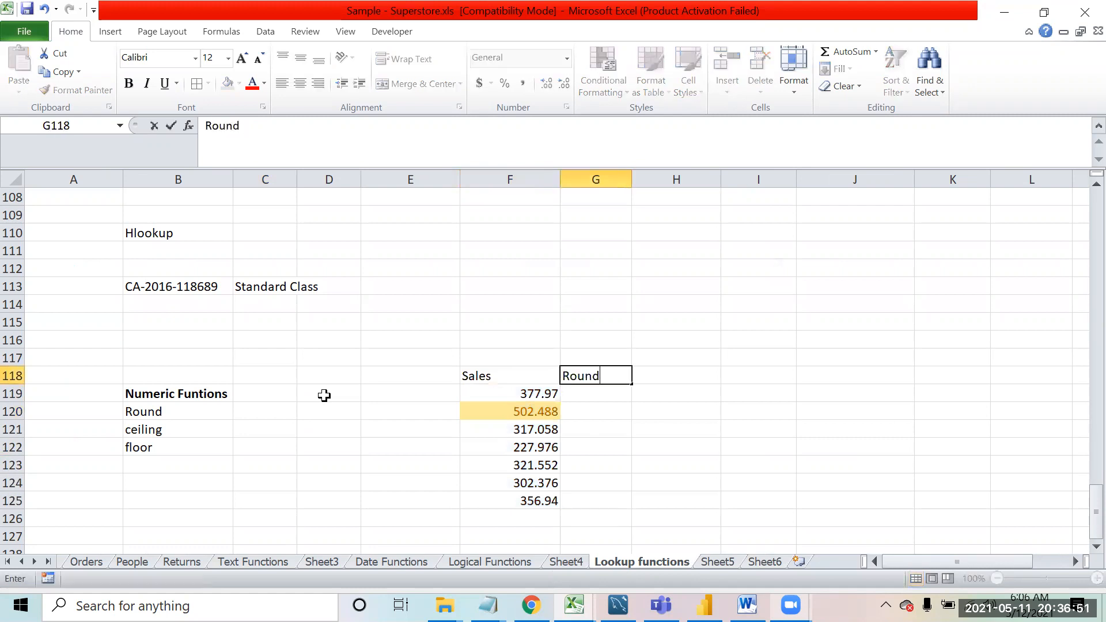
key("Return")
key("Up")
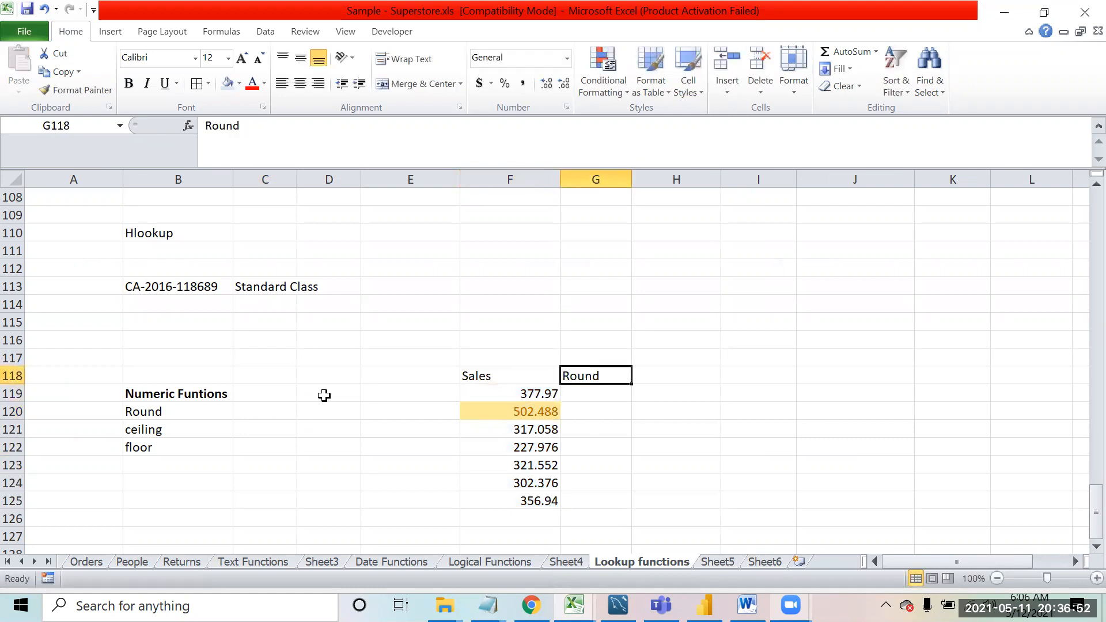
key("ctrl+b")
Step: Enter the formula =ROUND(F119,1) in cell G119 to round the first Sales value to one decimal
key("Down")
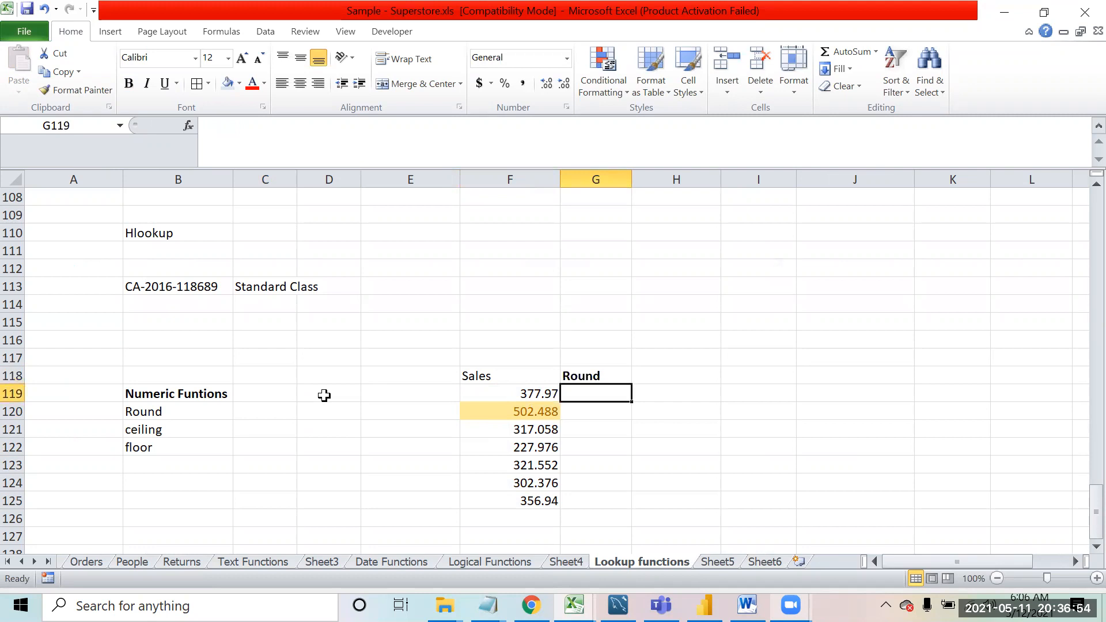
type("=roun")
key("Tab")
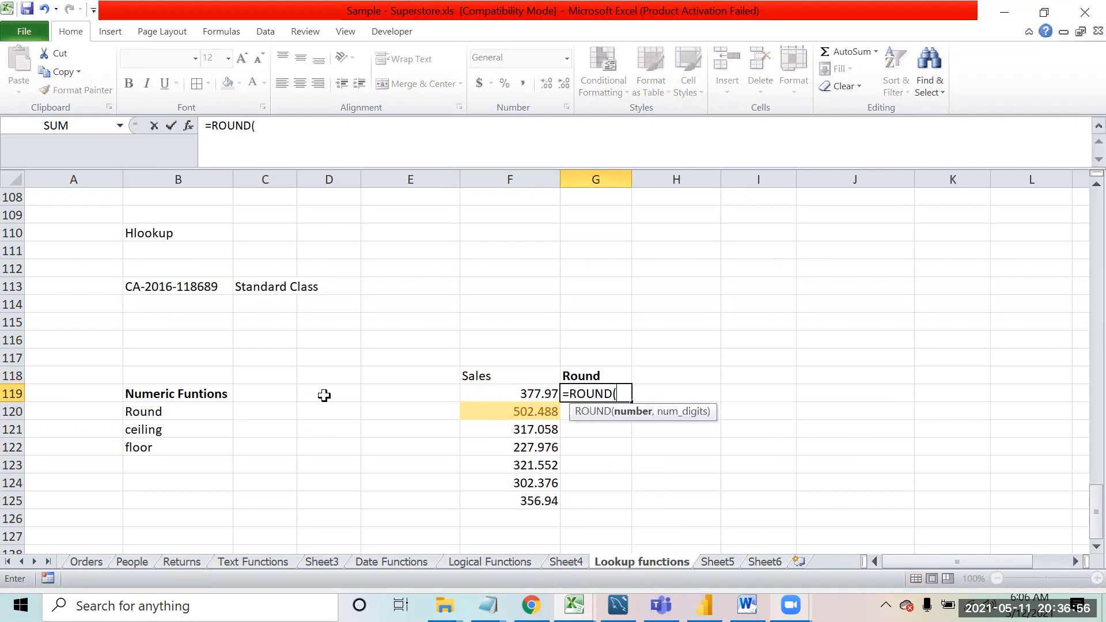
left_click(516, 394)
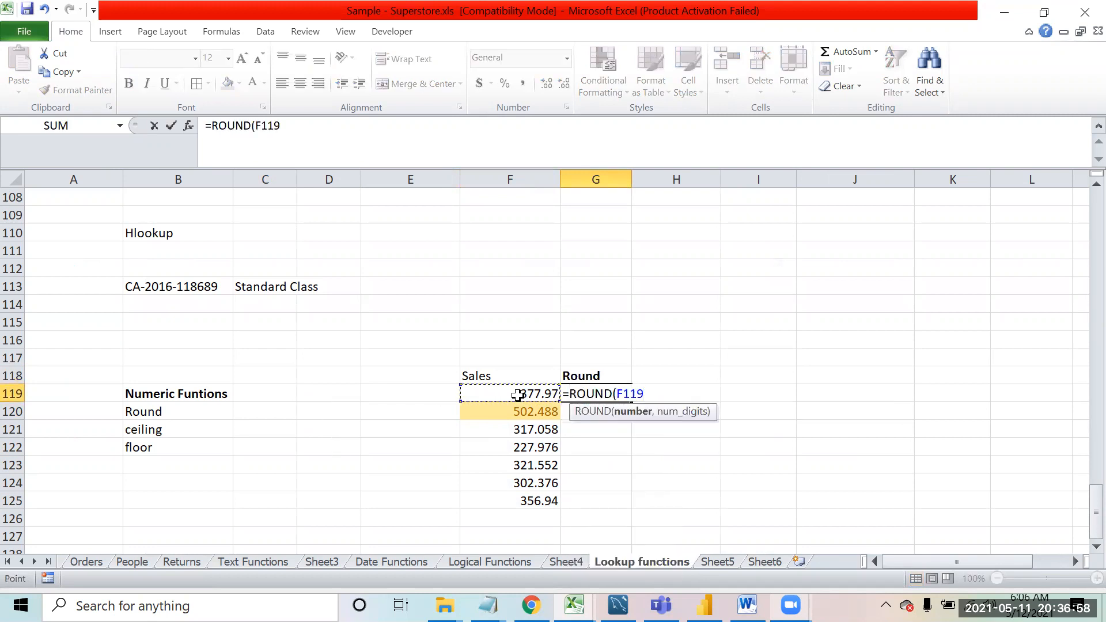
type(",")
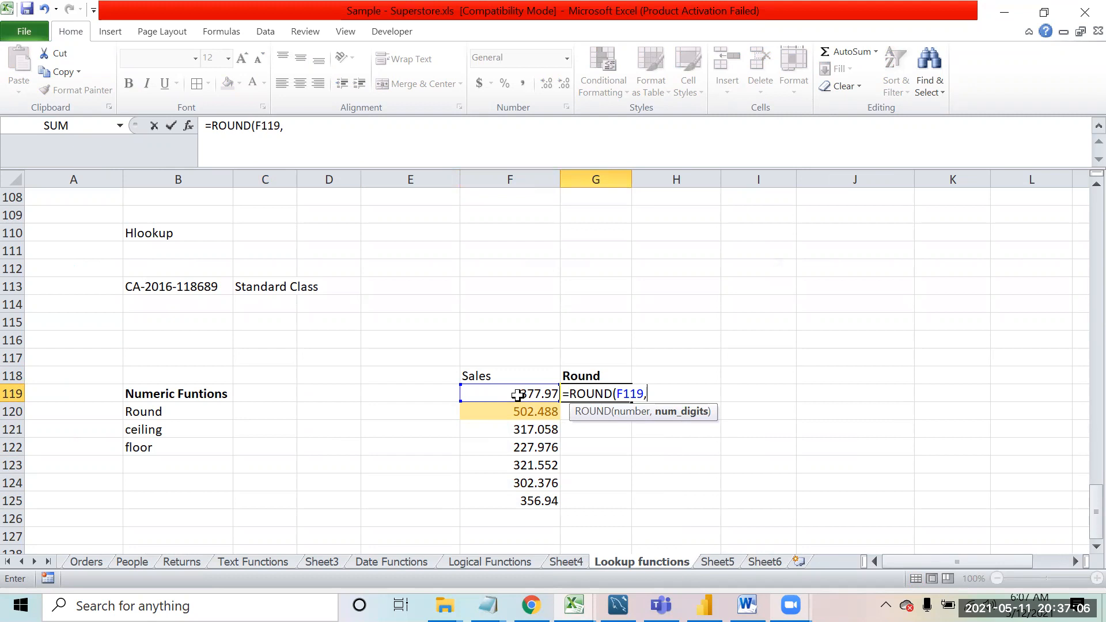
type("1")
key("Return")
key("Up")
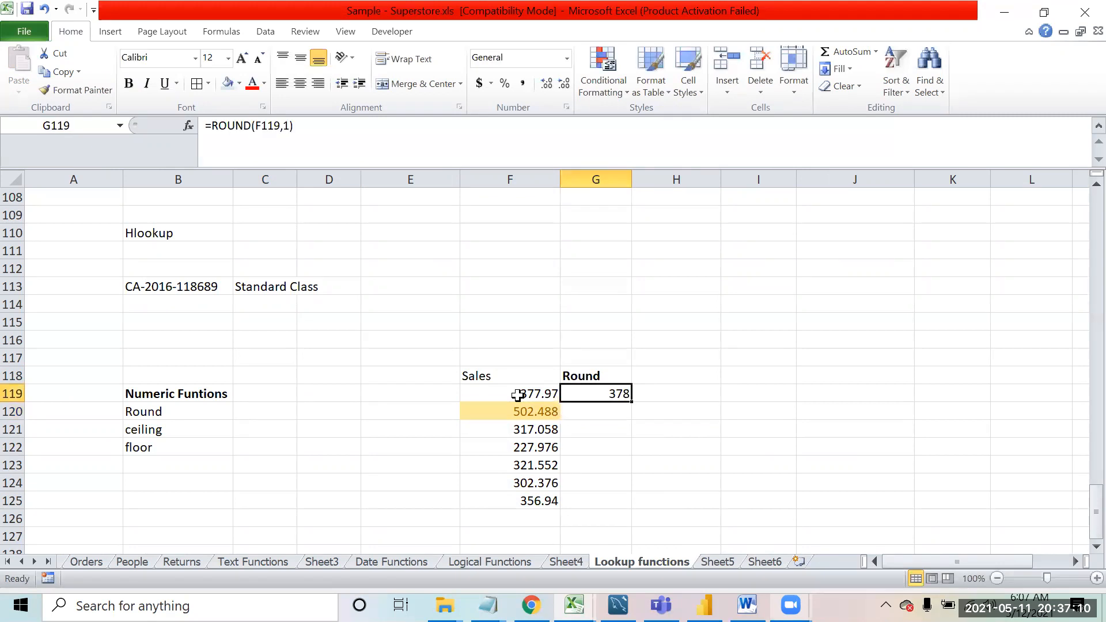
Step: Examine the decimal digits of the Sales value in F119 without changing them
left_click(537, 392)
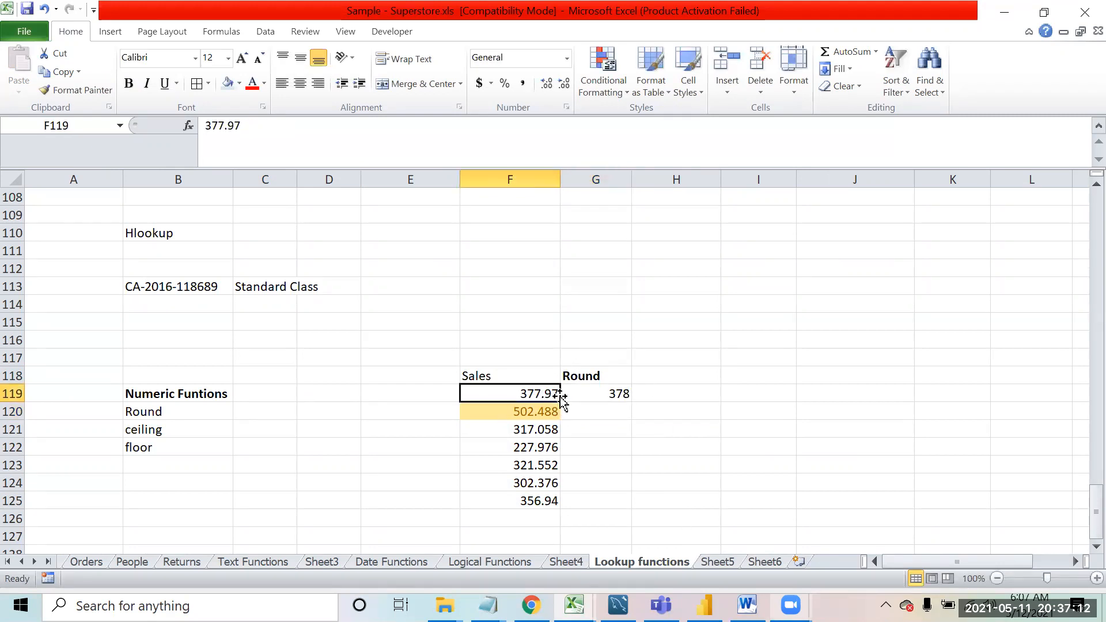
left_click(233, 125)
left_click_drag(233, 126, 229, 125)
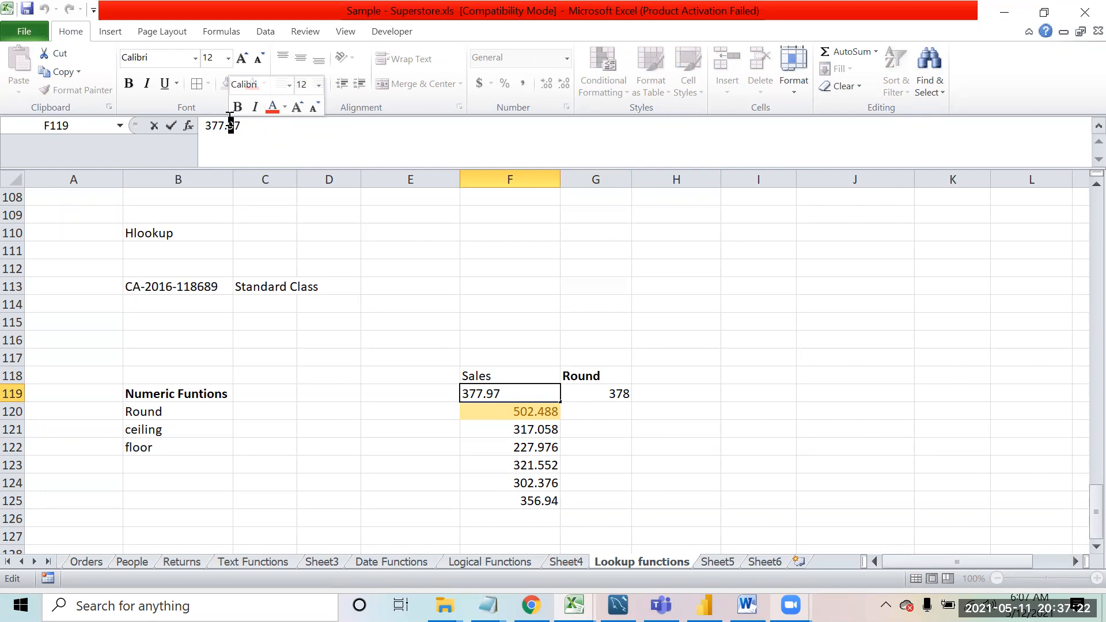
Step: Fill the one-decimal ROUND formula from G119 down to G125
key("Tab")
key("shift+Down")
key("shift+Down")
key("shift+Down")
key("shift+Down")
key("shift+Down")
key("shift+Down")
key("ctrl+d")
Step: Compare each one-decimal result in the Round column with the Sales value beside it
key("Down")
key("Down")
key("Up")
key("Left")
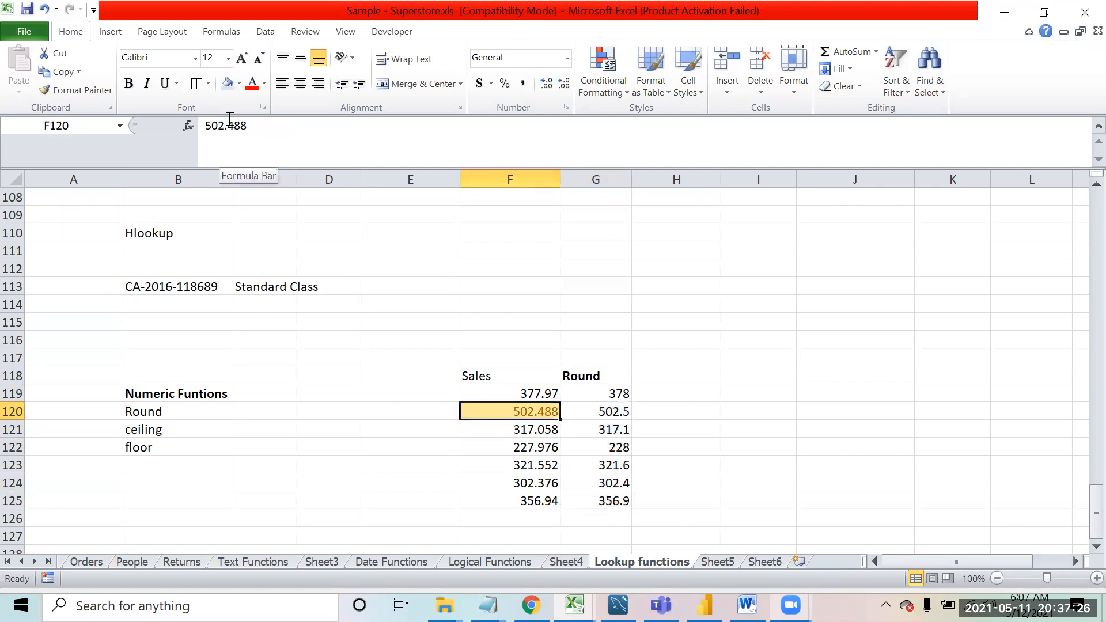
key("Right")
key("Down")
key("Left")
key("Right")
key("Down")
key("Left")
key("Right")
key("Down")
key("Left")
key("Right")
key("Down")
key("Left")
key("Right")
key("Down")
key("Up")
key("Up")
key("Up")
key("Up")
key("Up")
key("Up")
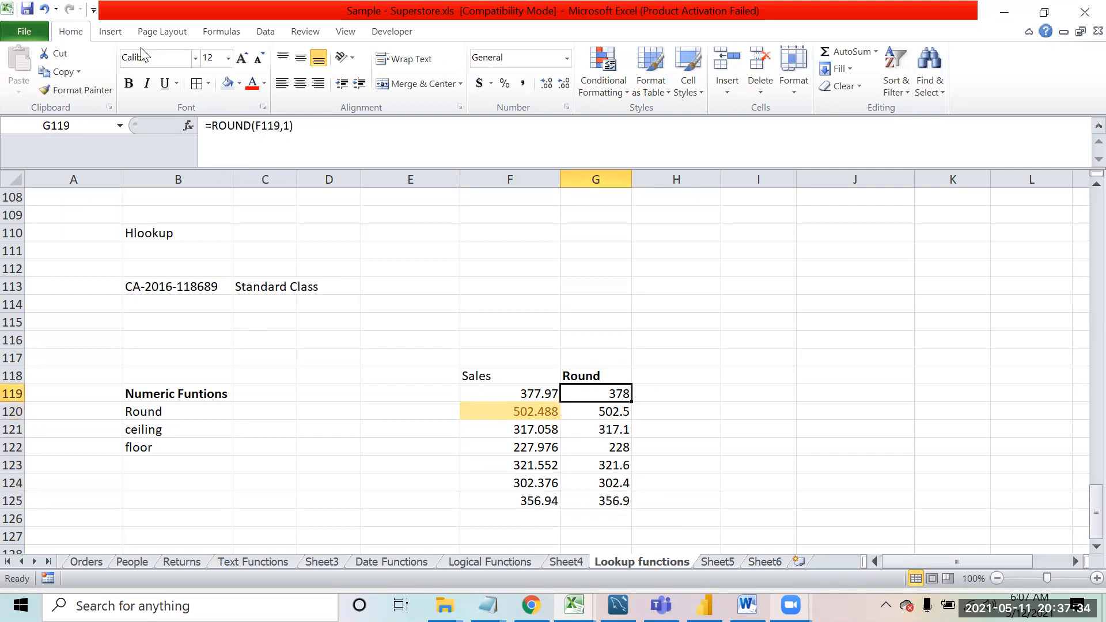
Step: Set the number of digits in G119's ROUND formula to 2 and fill it down to G125
left_click(290, 126)
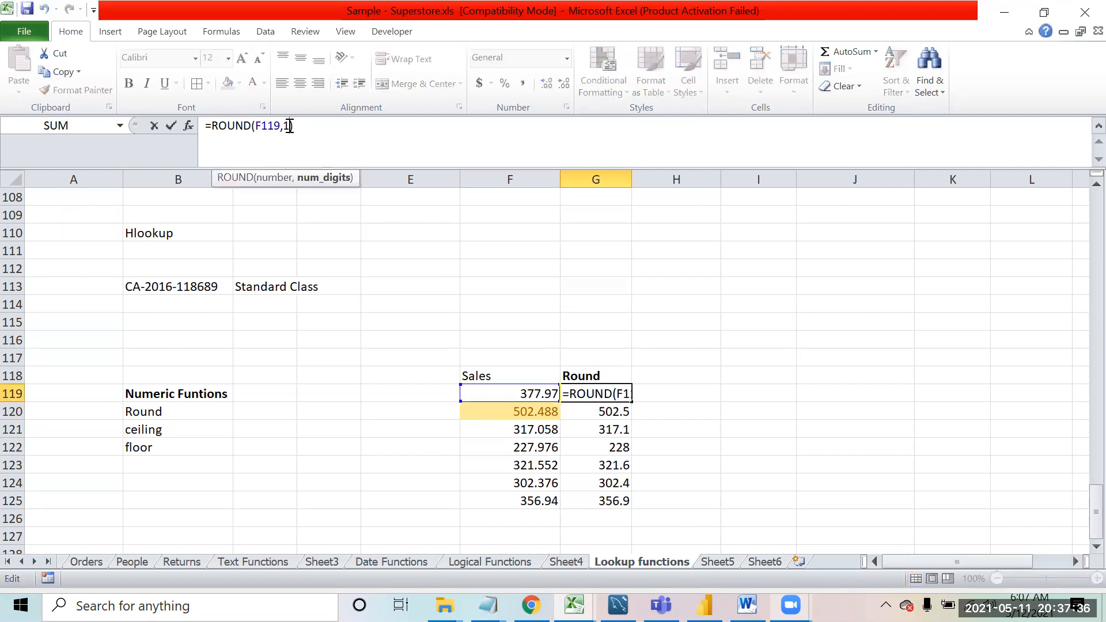
key("BackSpace")
type("2")
key("Return")
key("Up")
key("shift+Down")
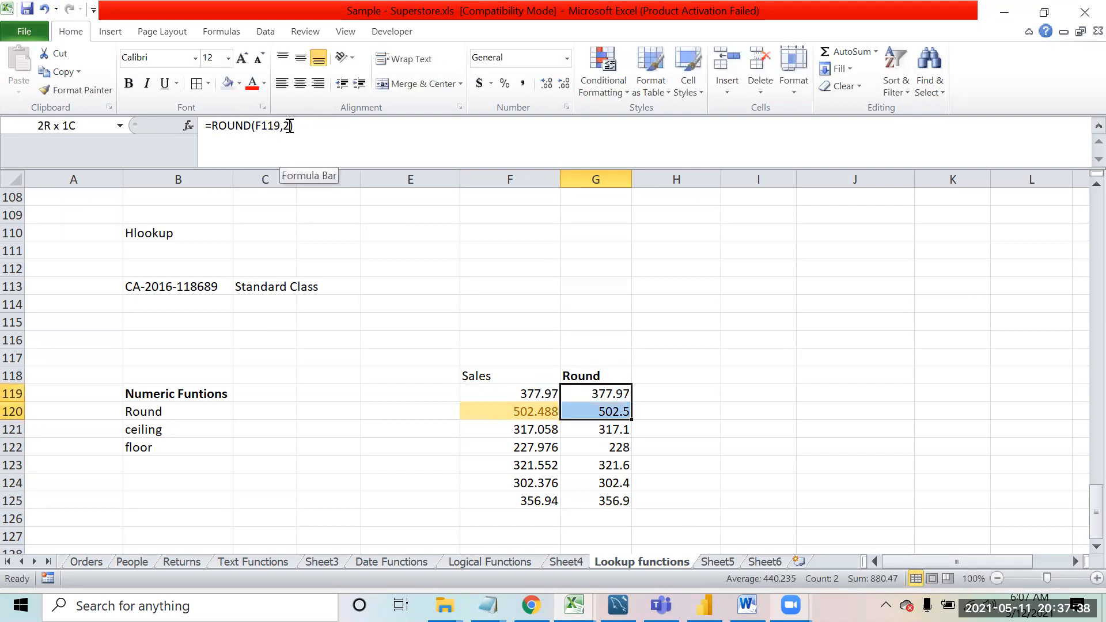
key("shift+Down")
key("shift+Down")
key("shift+Down")
key("shift+Down")
key("shift+Down")
key("shift+Down")
key("shift+Up")
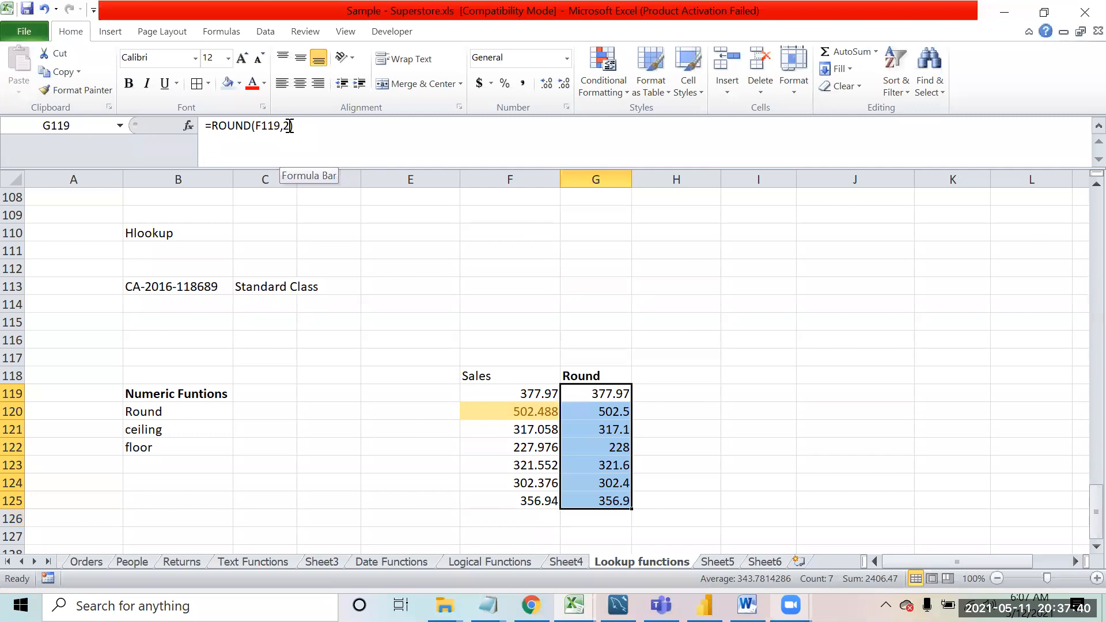
key("ctrl+d")
Step: Review the two-decimal ROUND results and their formulas in G119:G125
key("Down")
key("Down")
key("Down")
key("Down")
key("Down")
key("Down")
key("Down")
key("Down")
key("Up")
key("Up")
key("Up")
key("Up")
key("Up")
key("Up")
key("Up")
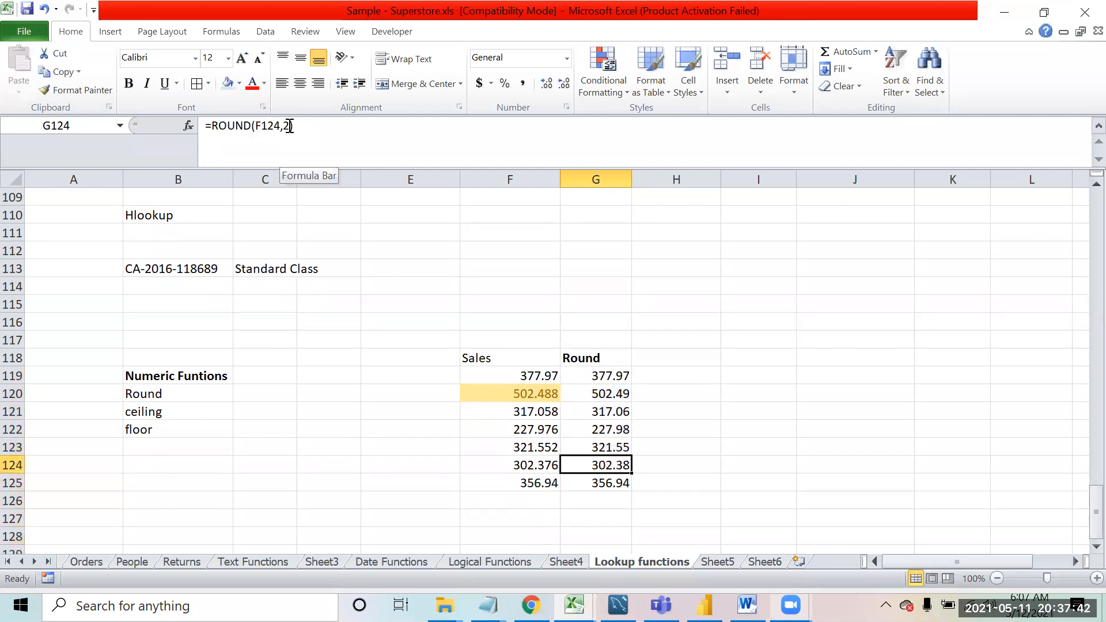
key("Up")
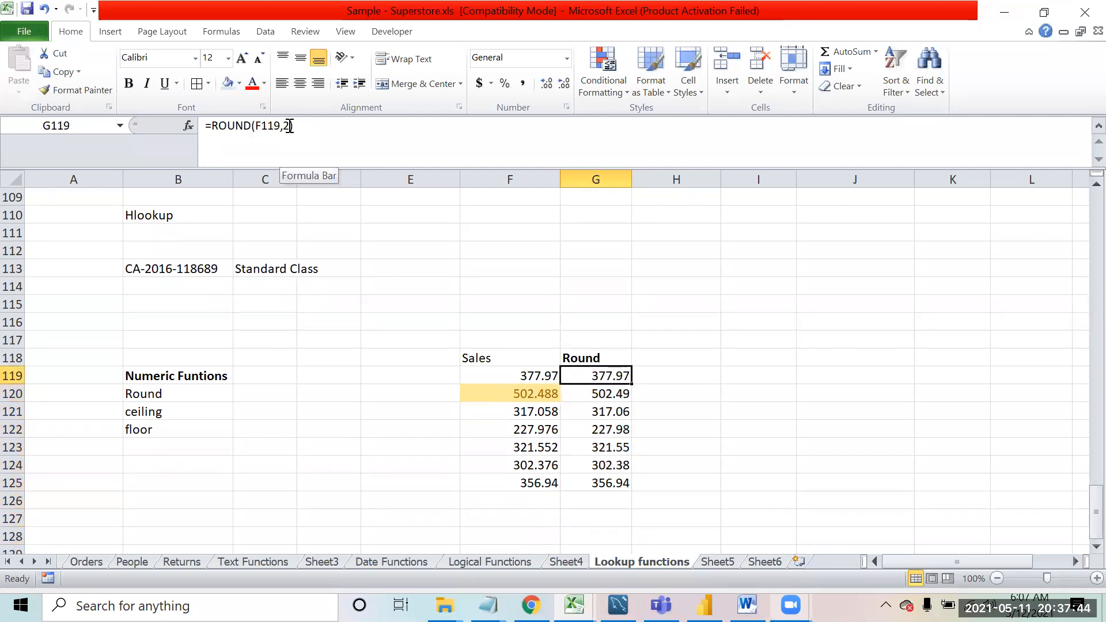
Step: Set the number of digits in G119's ROUND formula to 0 and fill it down to G125
left_click(290, 126)
key("BackSpace")
type("0")
key("Return")
key("Up")
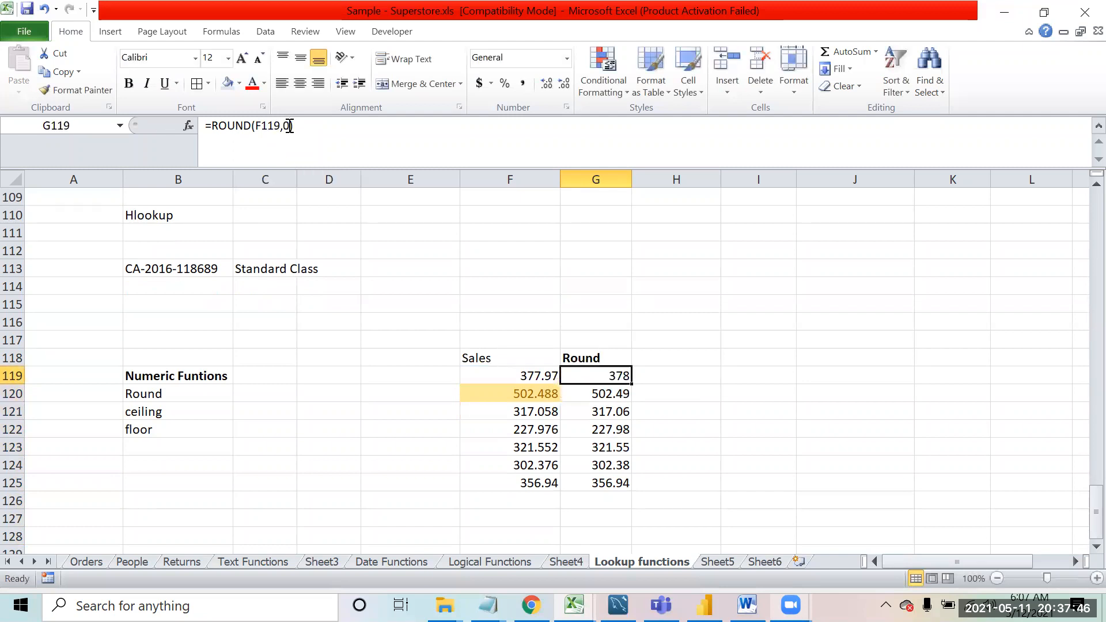
key("ctrl+shift+Down")
key("ctrl+d")
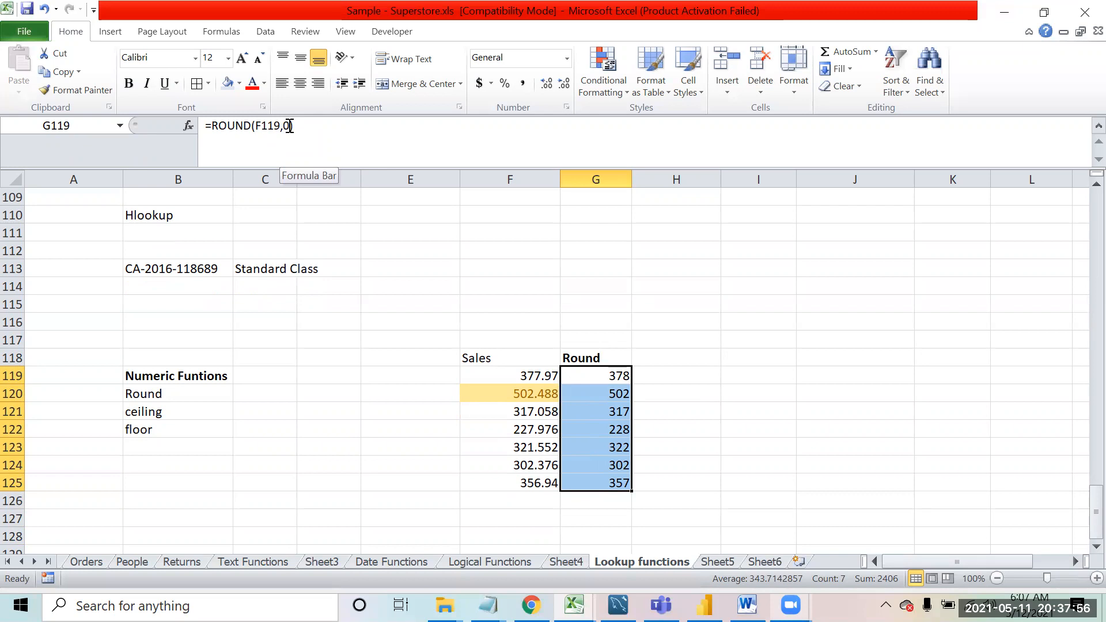
key("Up")
key("Right")
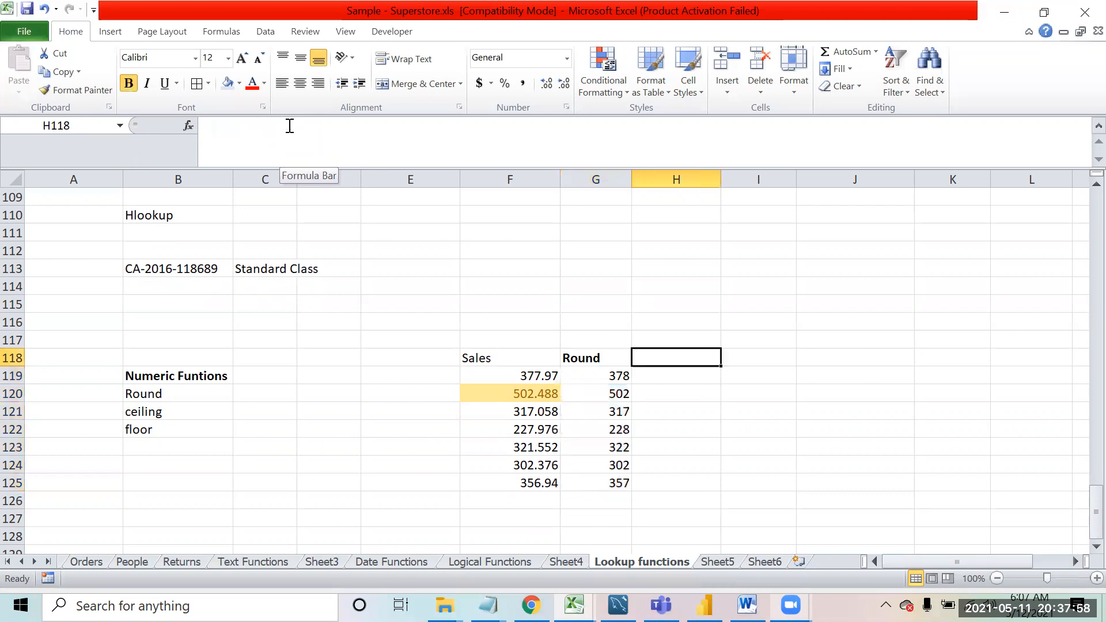
Step: Add the column headers ceiling in H118 and Floor in I118 beside the Round header
type("ceiling")
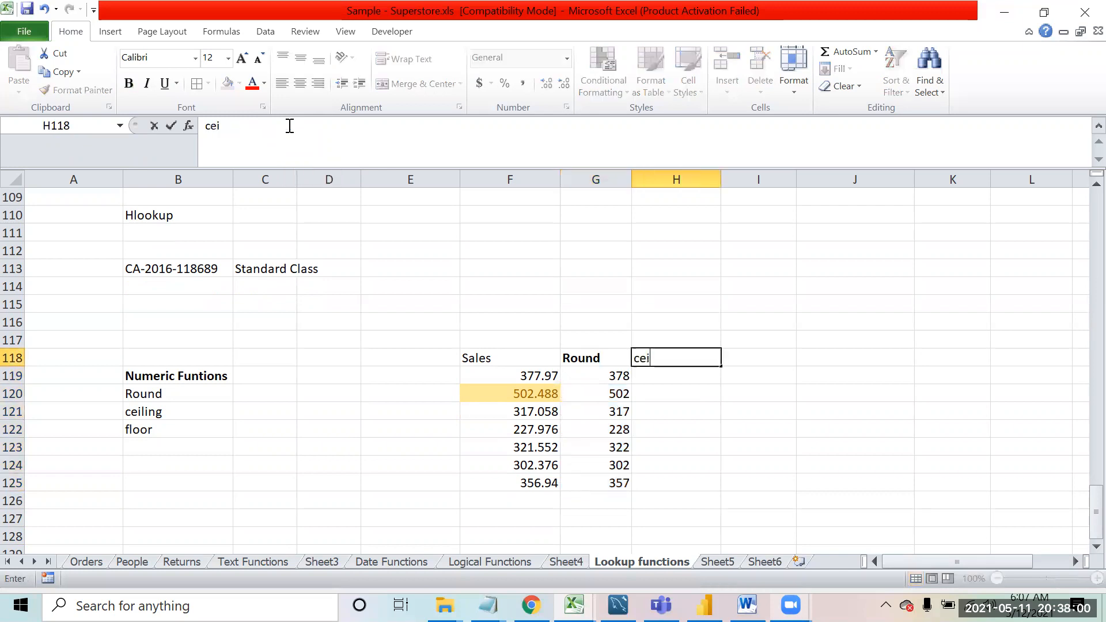
key("Return")
key("Up")
key("Right")
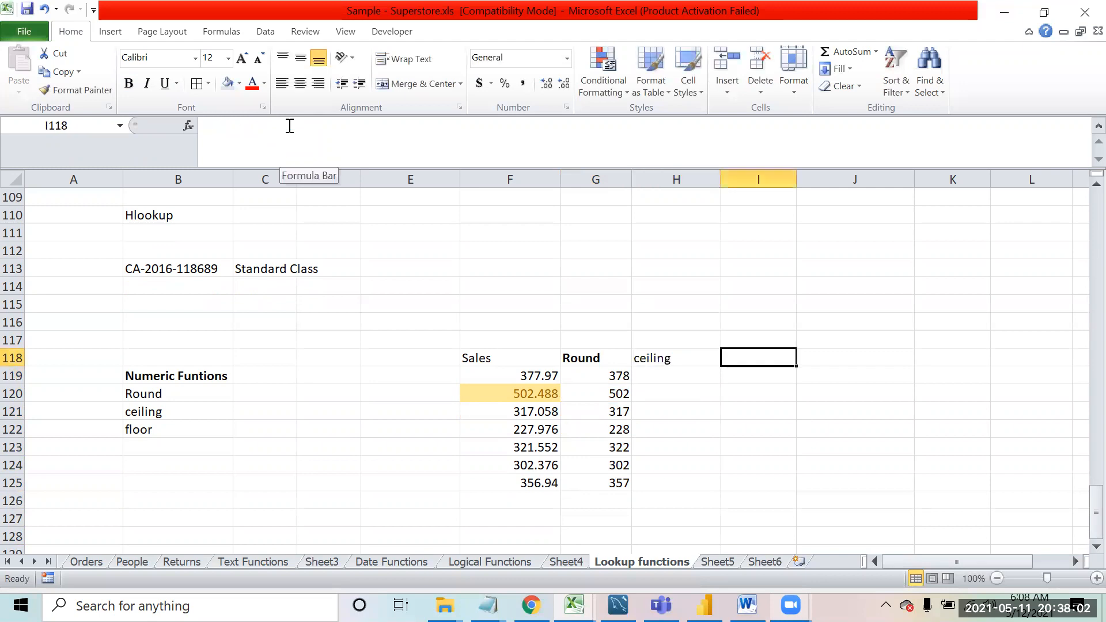
type("Floor")
key("Return")
key("Up")
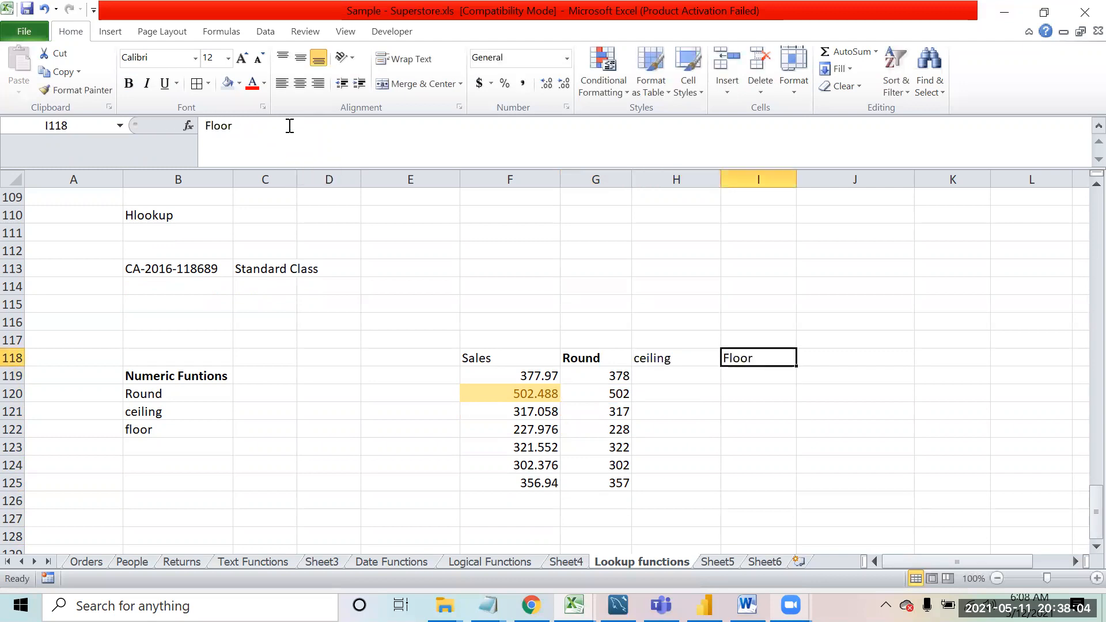
key("shift+Left")
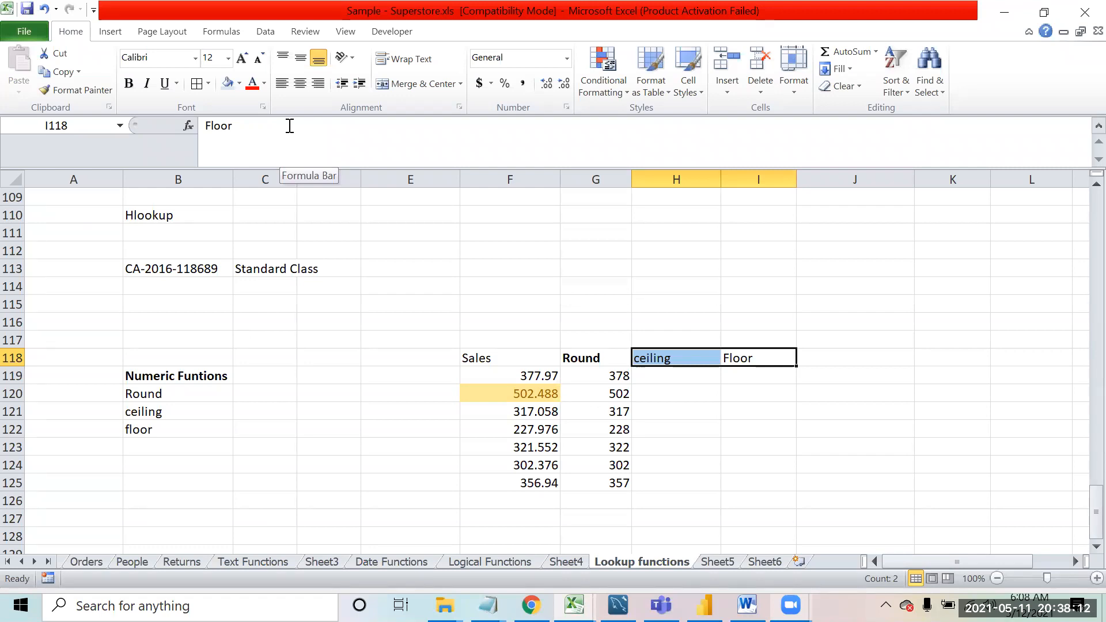
Step: Beside the ceiling label, enter the sample value 5.7 in C121 and its rounded-up value 6 in D121
key("Right")
key("Left")
key("Left")
key("Left")
key("Left")
key("Left")
key("Left")
key("Left")
key("Left")
key("Left")
key("Down")
key("Down")
key("Down")
key("Right")
key("Right")
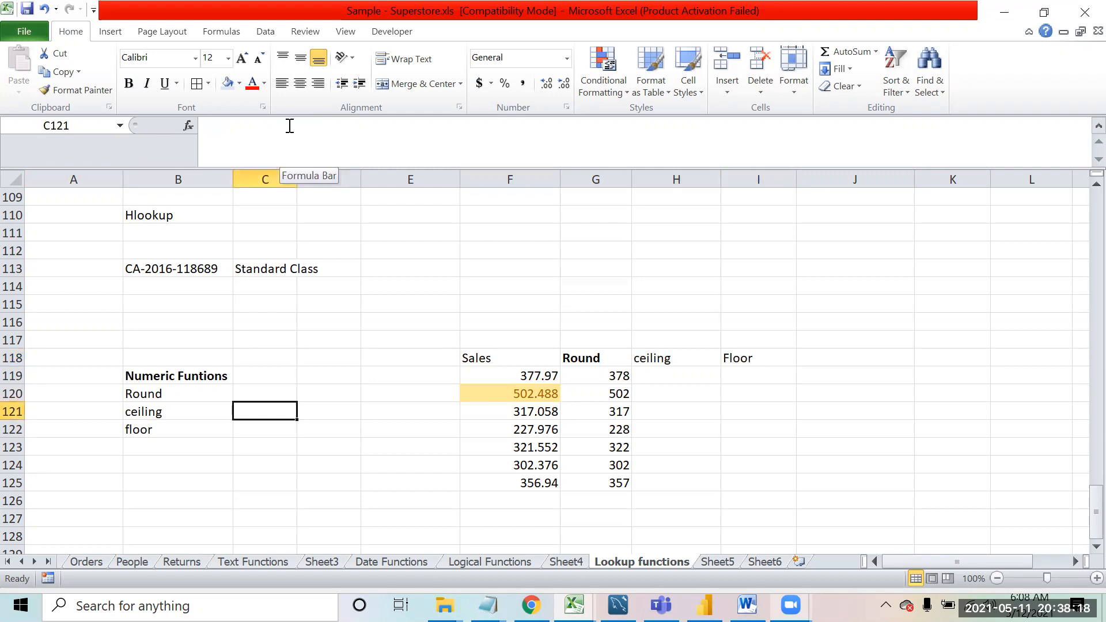
type("5")
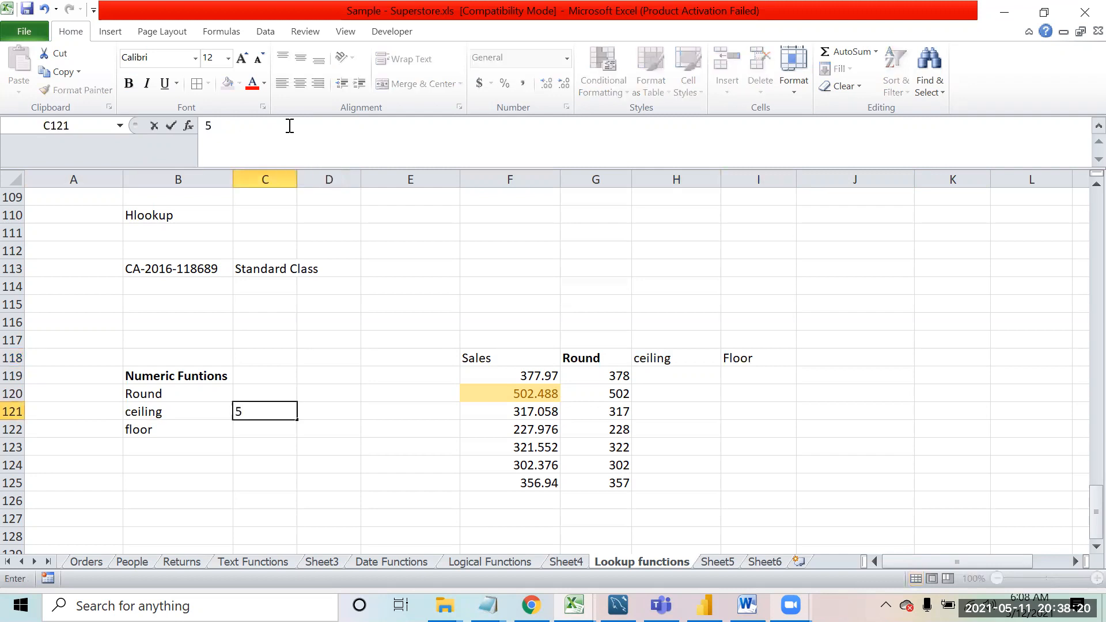
type(".7")
key("Return")
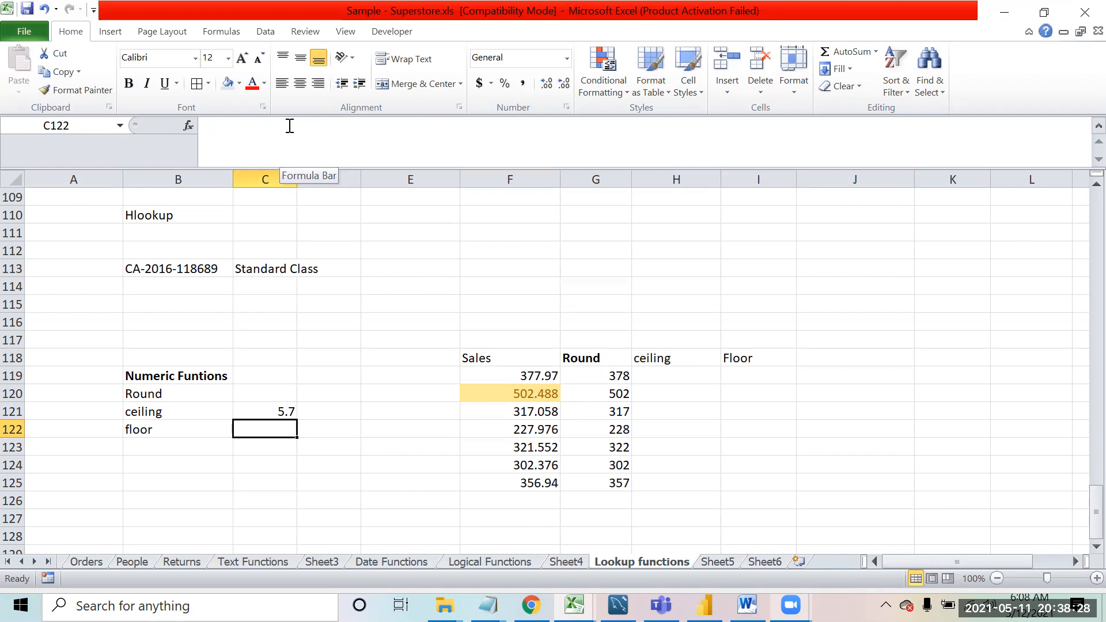
key("Up")
key("Right")
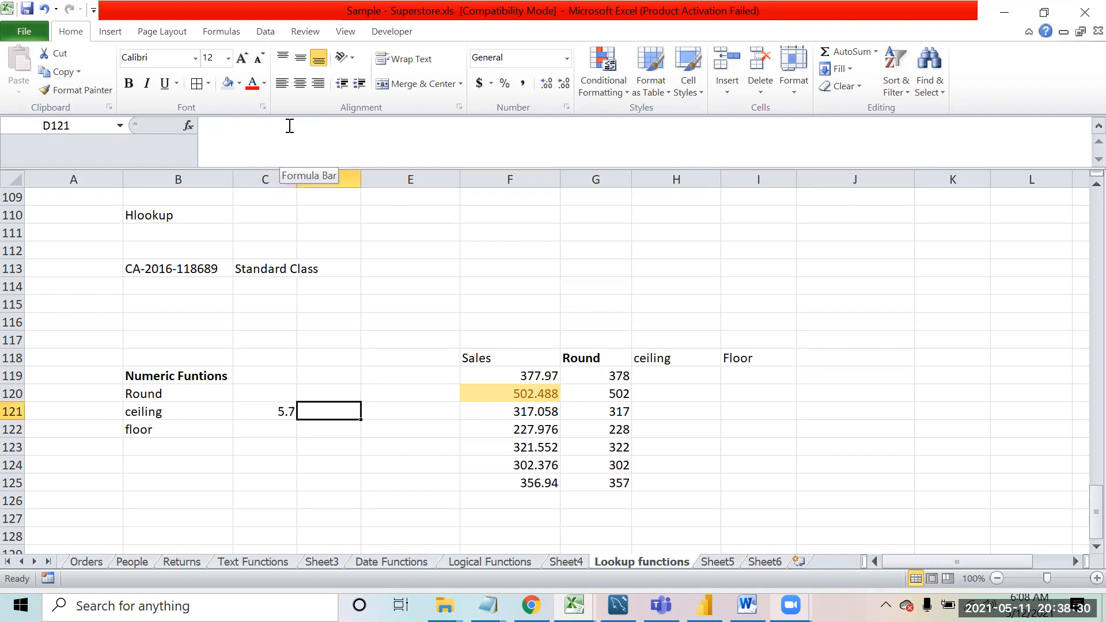
type("6")
key("Left")
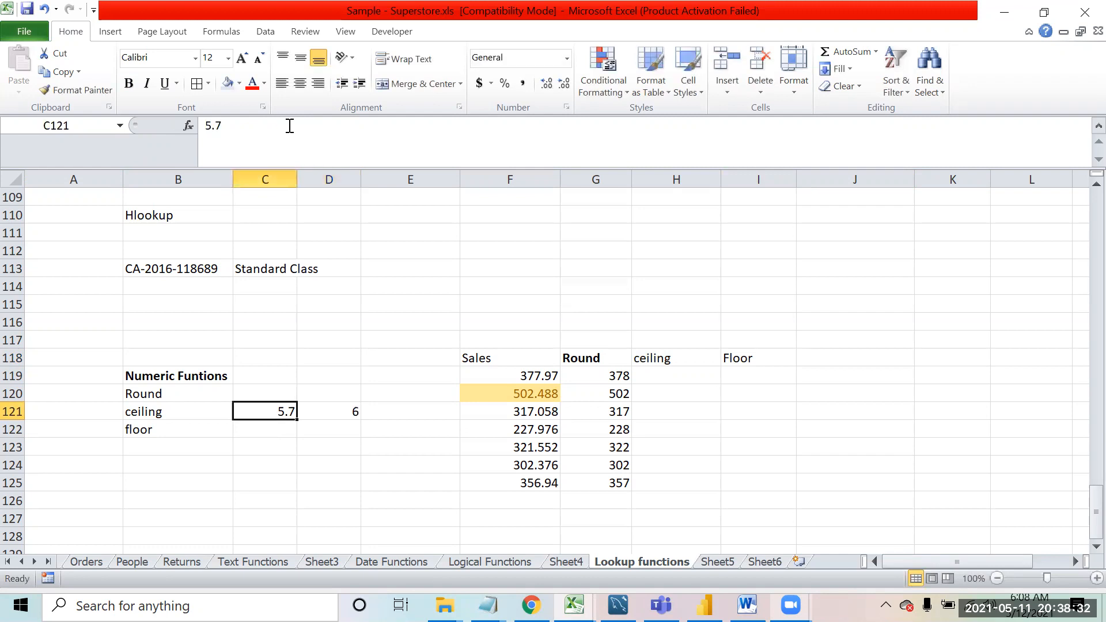
Step: Set the sample value in C121 to 5.1
type("5.1")
key("Return")
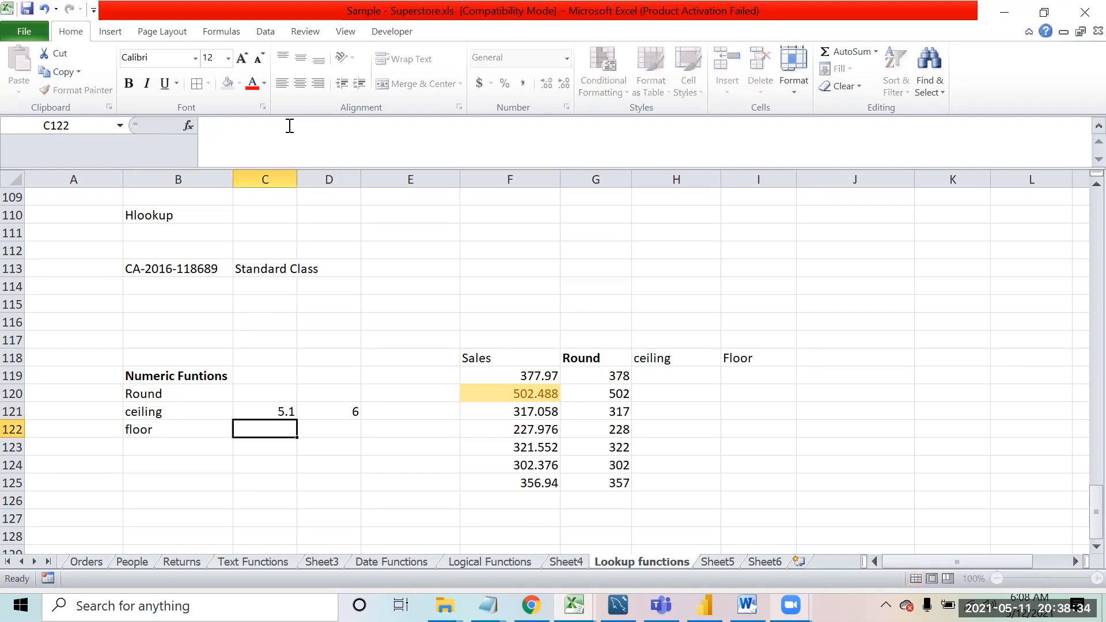
key("Up")
key("Right")
key("Left")
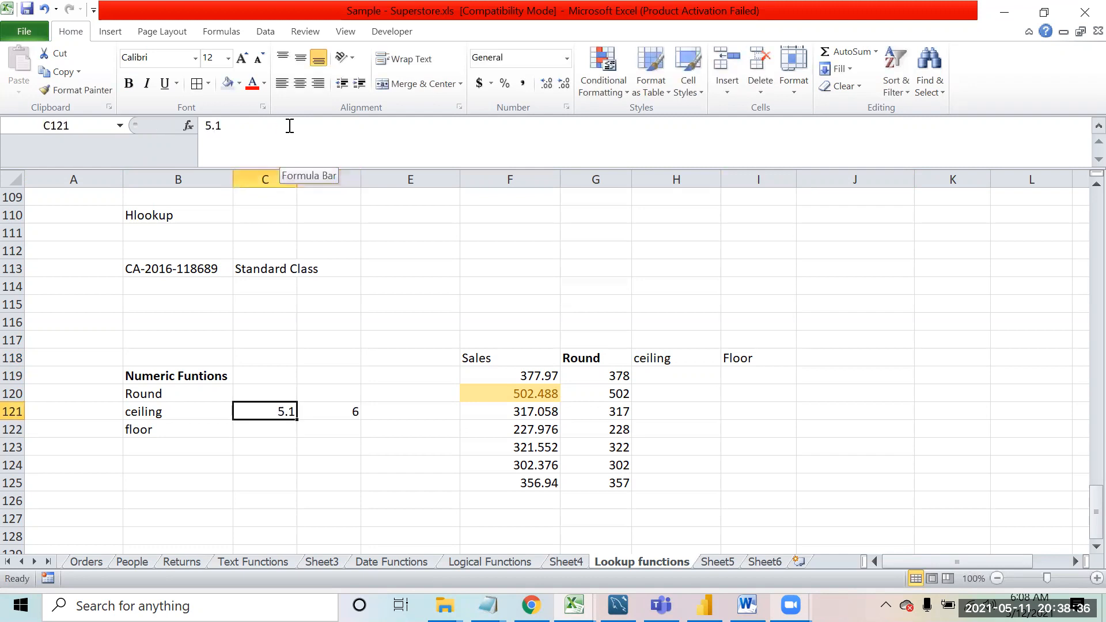
Step: Set the ceiling sample value in C121 to 5.01
type("50")
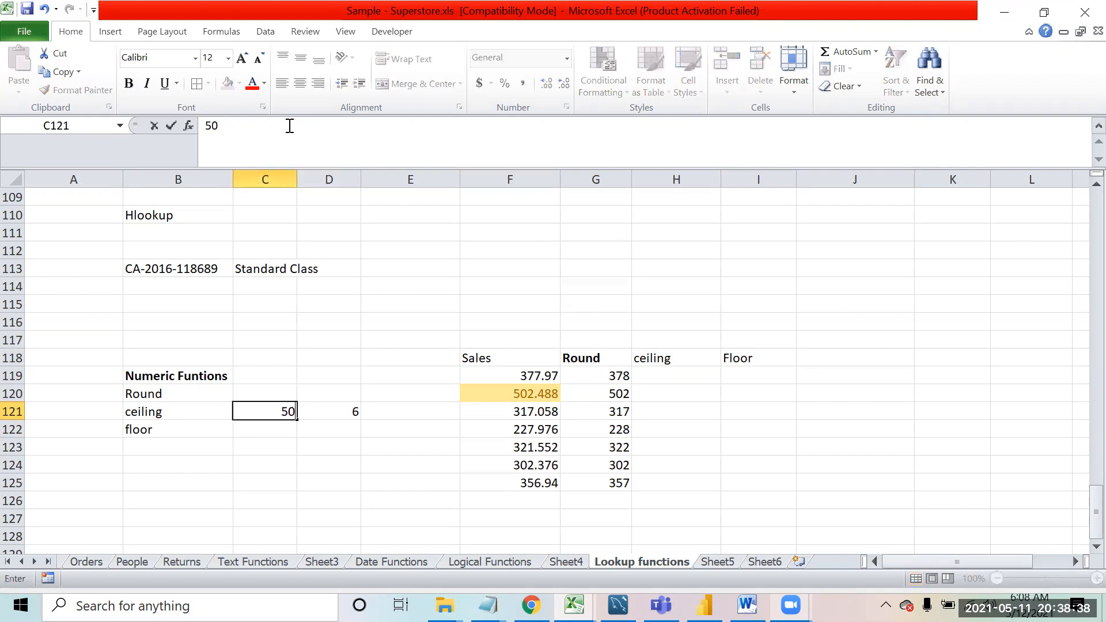
key("BackSpace")
type(".01")
key("Return")
key("Up")
key("Right")
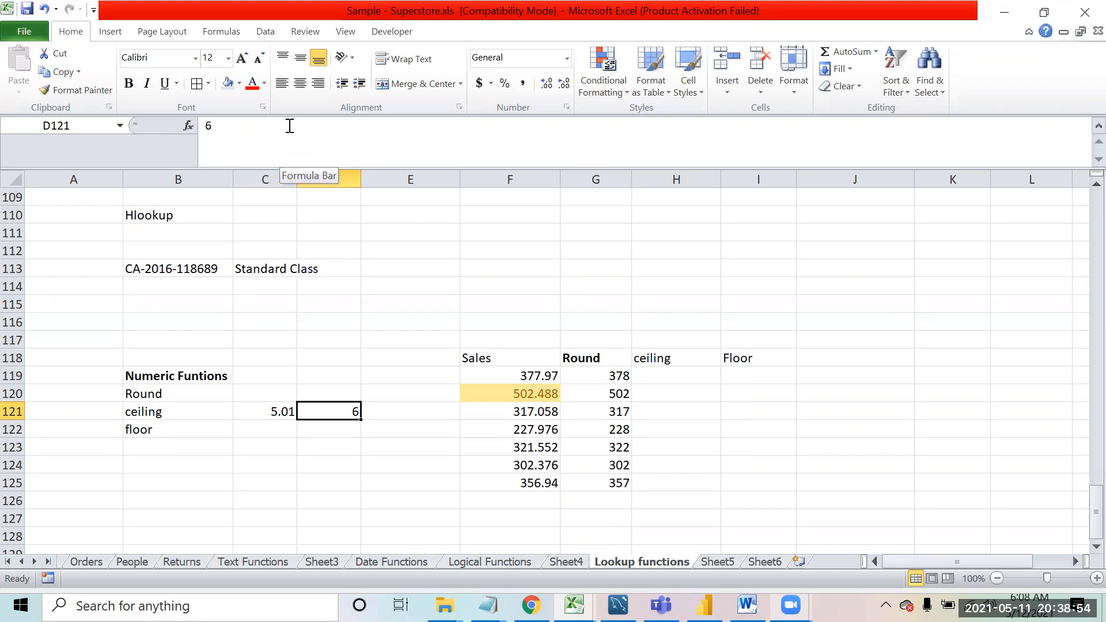
Step: Try to enter =CEILING(F119) in H119 without a significance argument
left_click(550, 412)
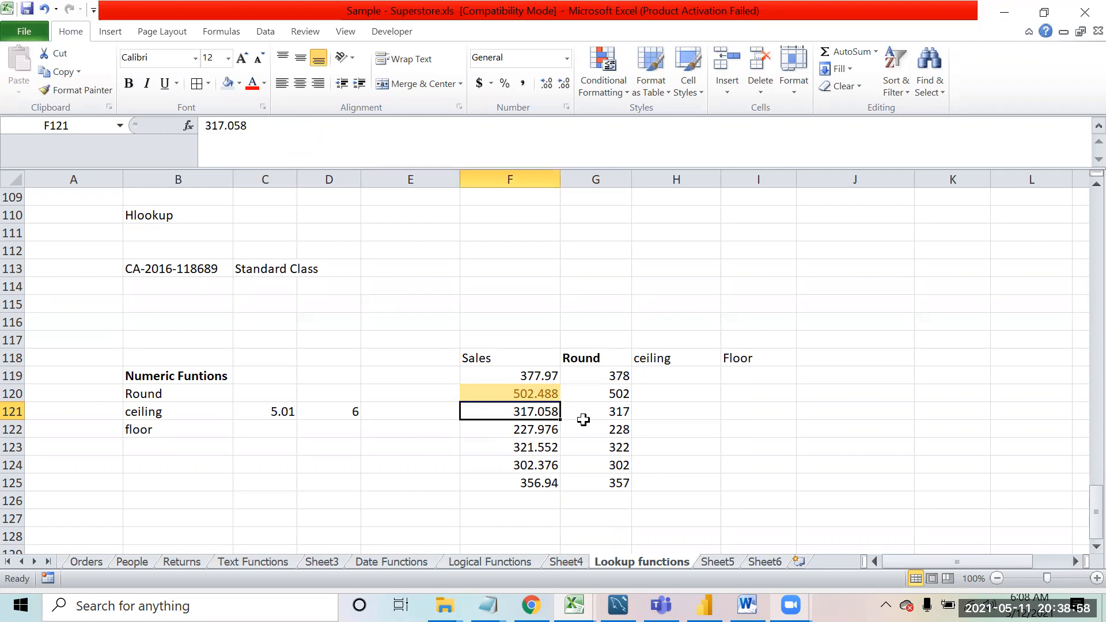
left_click(529, 375)
left_click(683, 381)
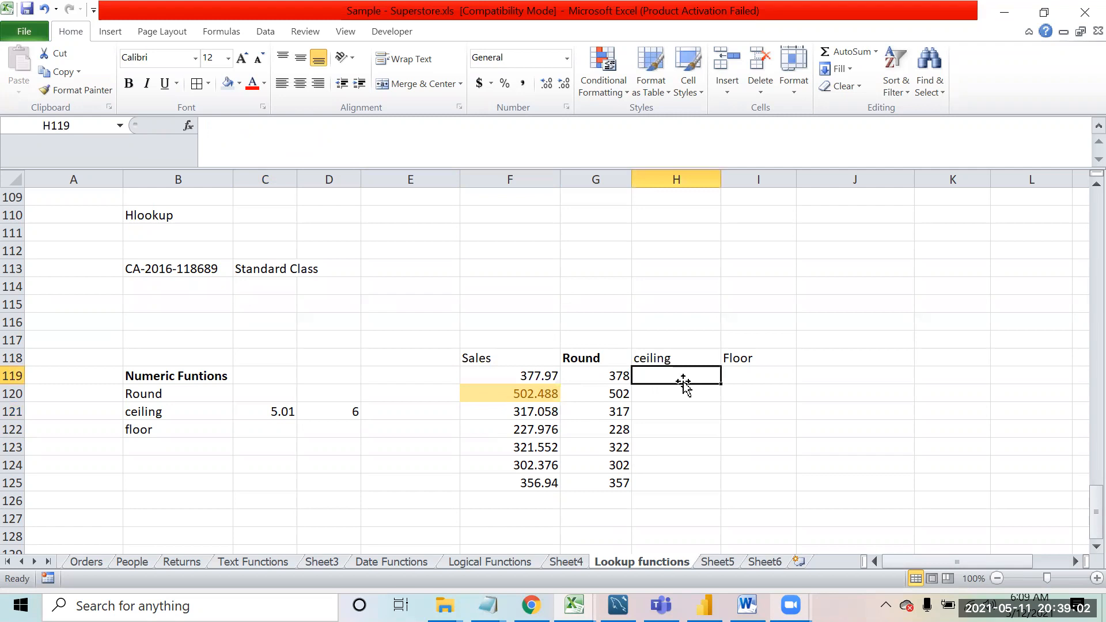
type("=ceil")
key("Tab")
key("Left")
key("Left")
type(")")
key("Return")
key("Return")
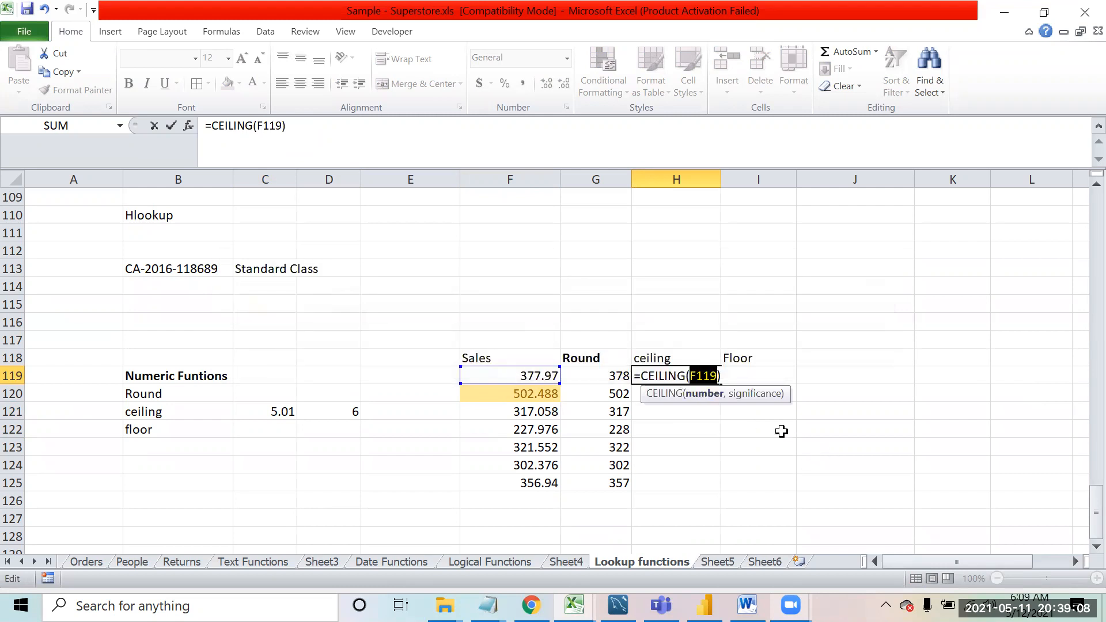
Step: Add a significance of 1 to H119's formula so it reads =CEILING(F119,1)
key("Right")
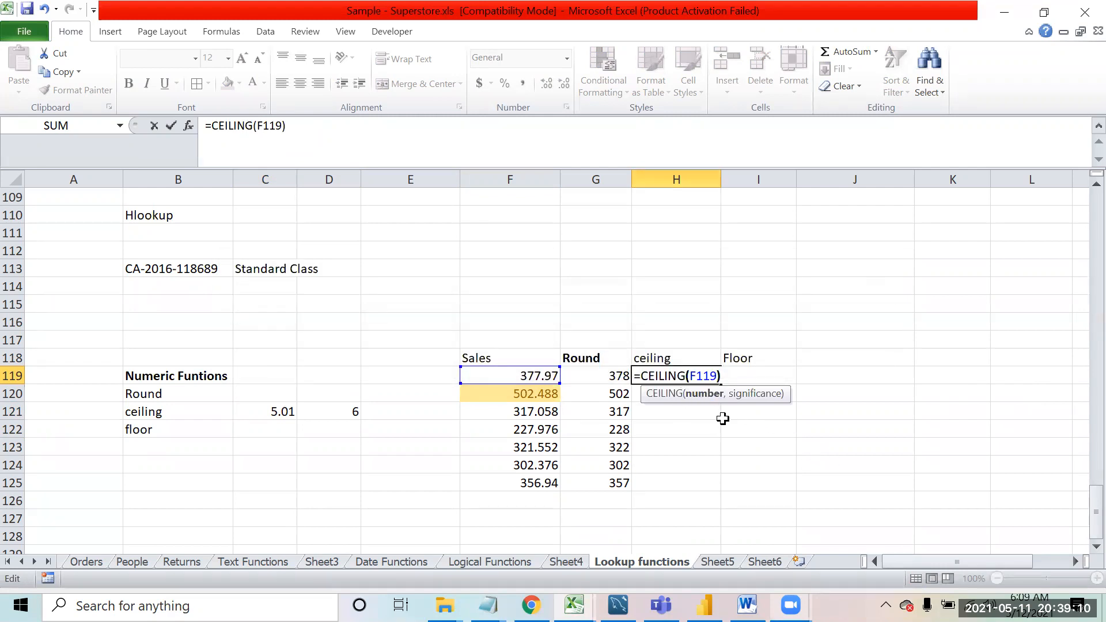
left_click(269, 144)
left_click(284, 126)
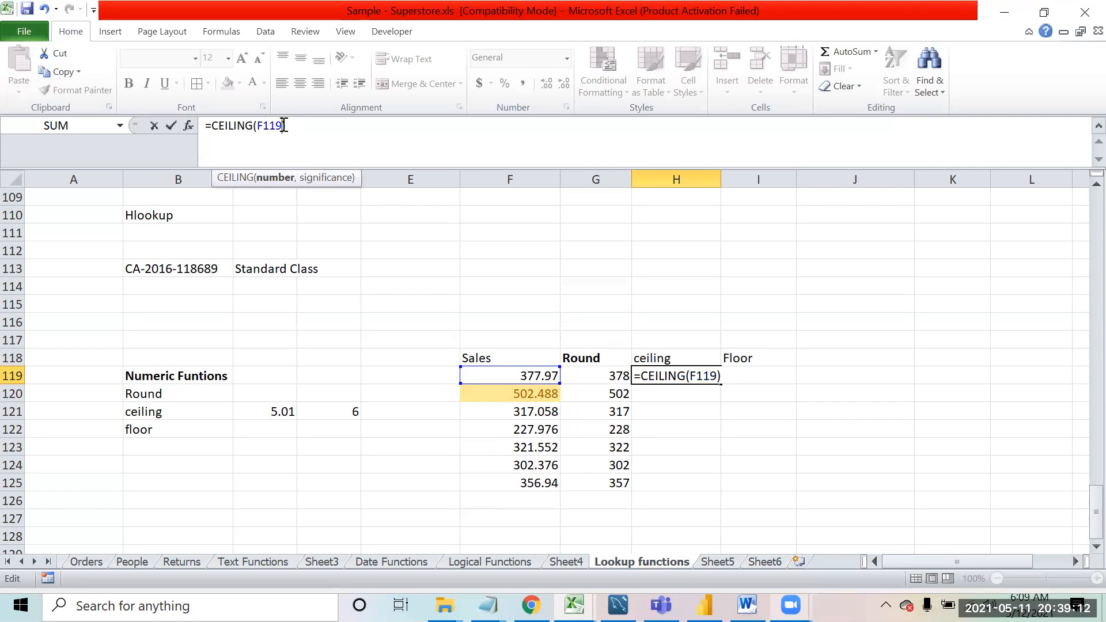
type(",1")
key("Return")
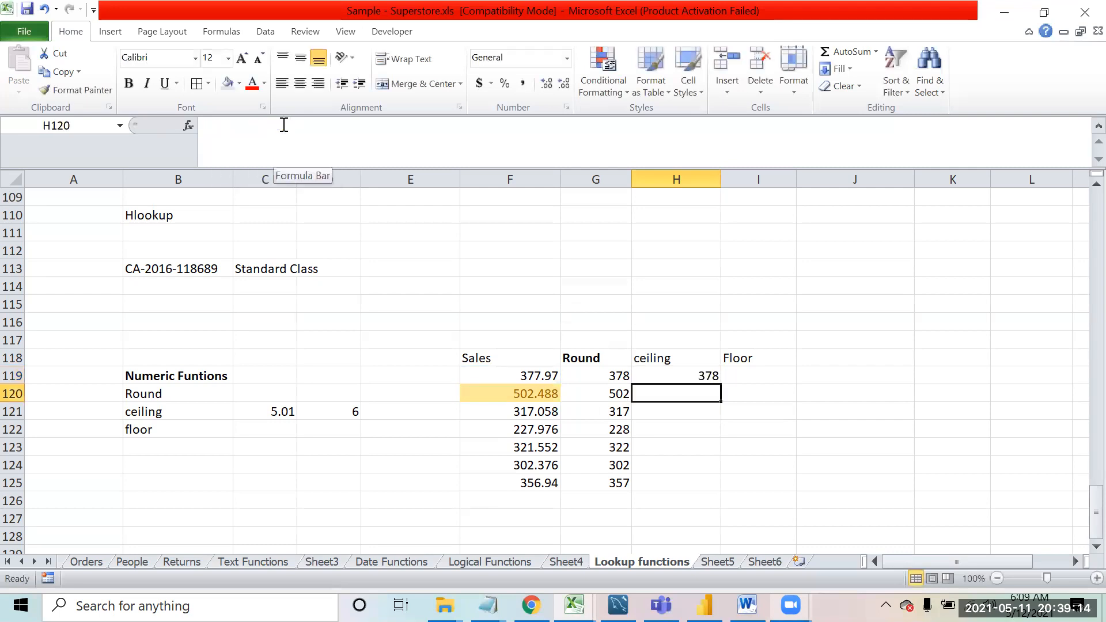
Step: Fill the CEILING formula from H119 down to H125
key("Up")
key("shift+Down")
key("shift+Down")
key("shift+Down")
key("shift+Down")
key("shift+Down")
key("shift+Down")
key("ctrl+d")
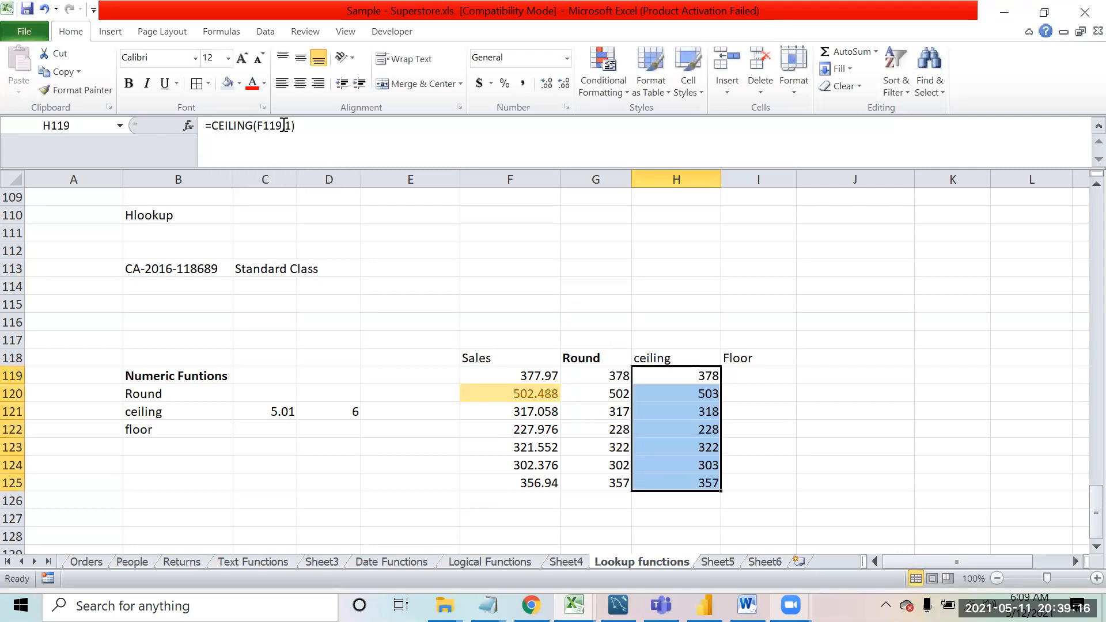
Step: Compare the ceiling results in rows 120 to 123 with the Sales and Round values beside them
key("Down")
key("Down")
key("Left")
key("Left")
key("Right")
key("Right")
key("Down")
key("Down")
key("Left")
key("Up")
key("Left")
key("Down")
key("Right")
key("Right")
Step: Enter =FLOOR(F119,1) in I119 under the Floor header
key("Right")
key("Up")
key("Up")
key("Up")
key("Up")
type("=flo")
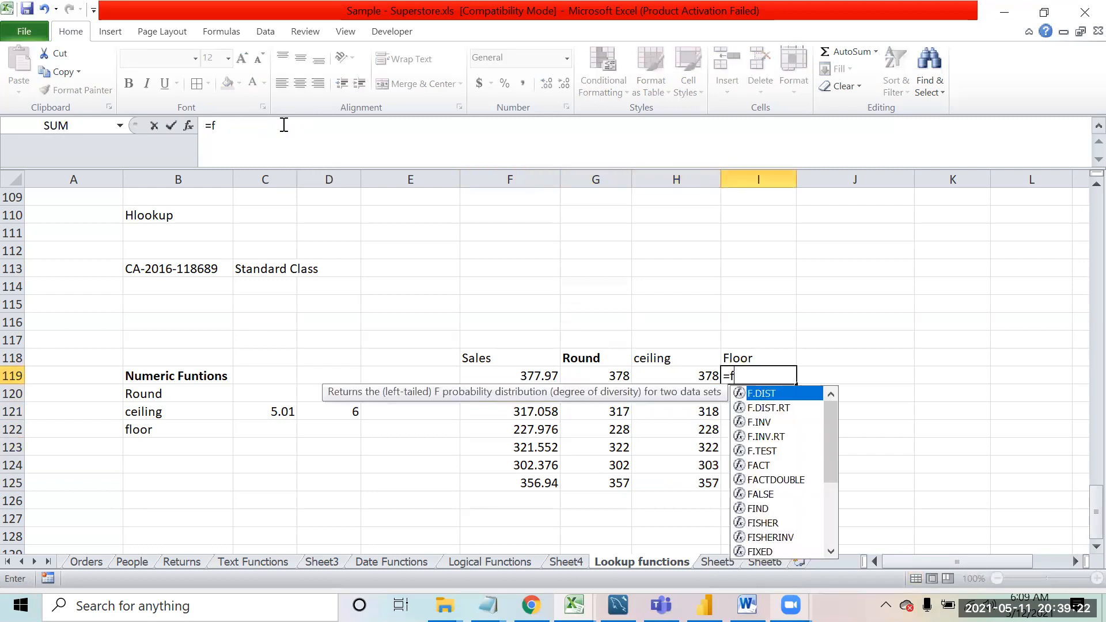
key("Tab")
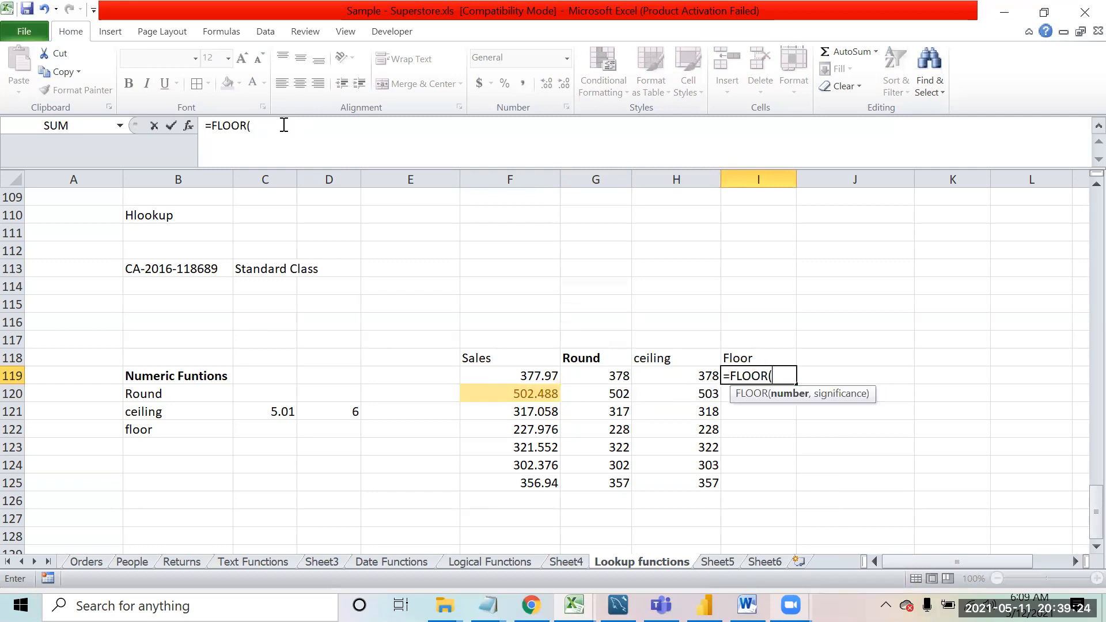
left_click(535, 375)
type(",1)")
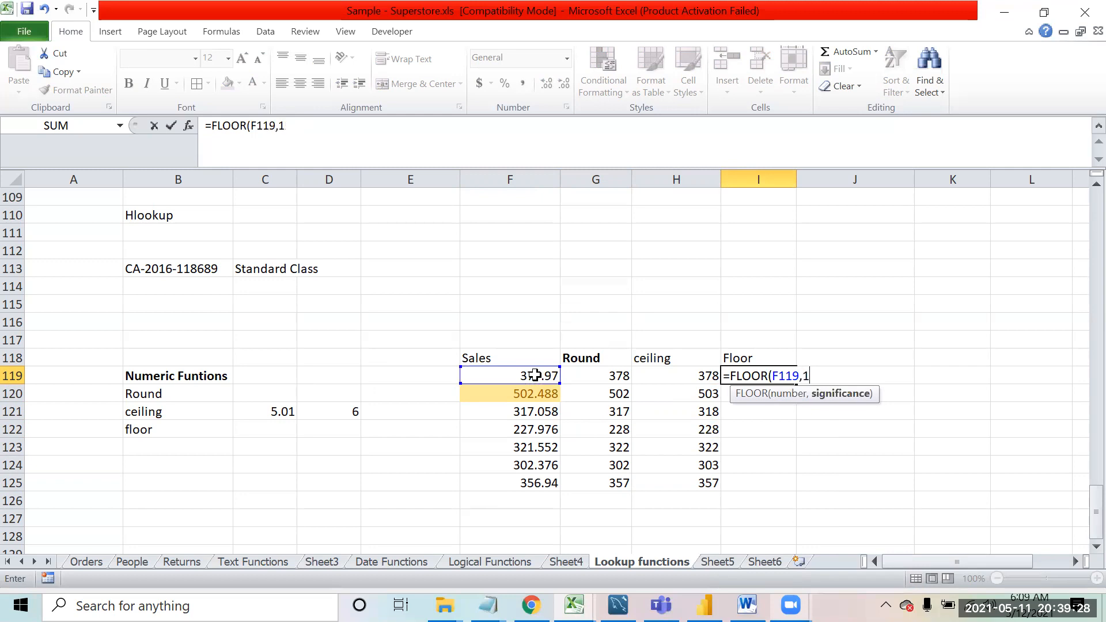
key("Return")
Step: Compare the floor result in I119 with the Sales, Round and ceiling values in the same row
key("Up")
key("Left")
key("Left")
key("Left")
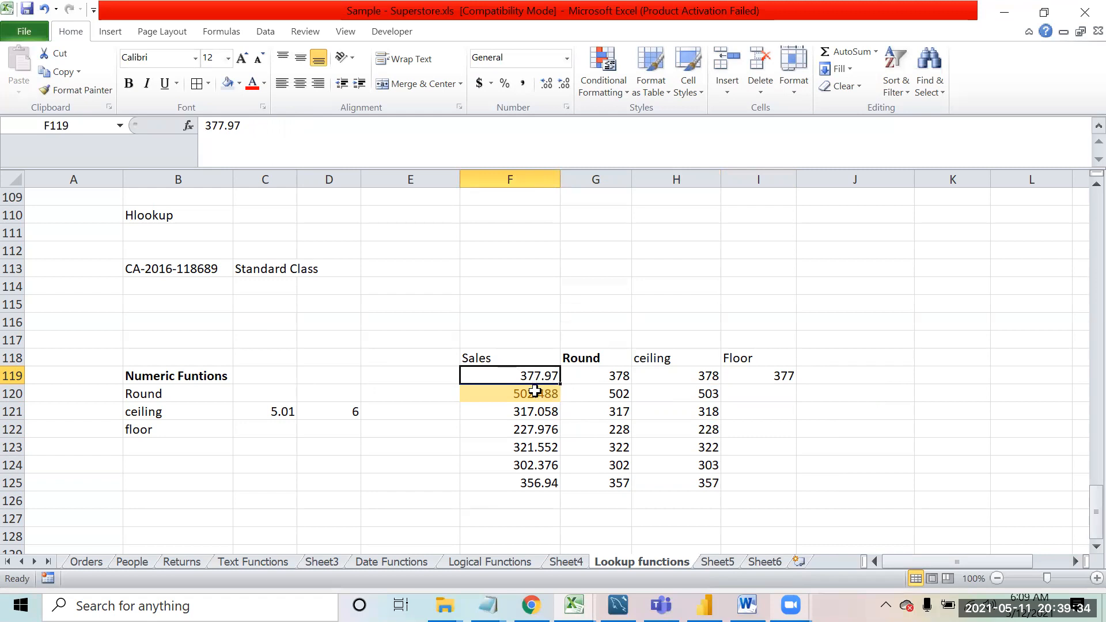
left_click_drag(534, 391, 594, 450)
left_click_drag(521, 392, 751, 372)
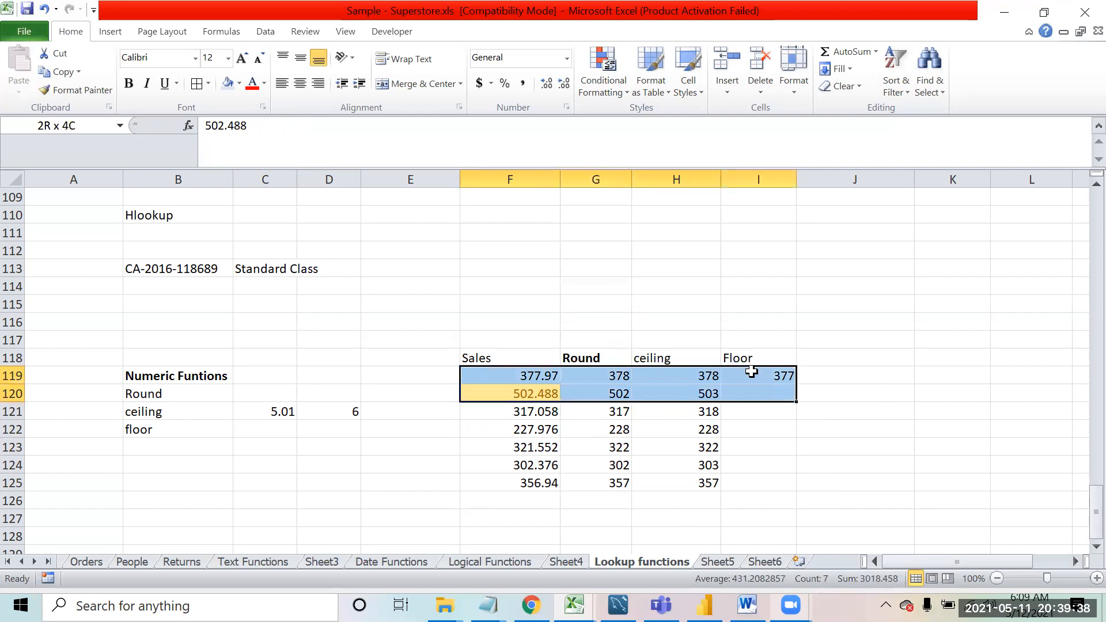
Step: Fill the FLOOR formula from I119 down to I125
left_click(755, 372)
key("shift+Down")
key("shift+Down")
key("shift+Down")
key("shift+Down")
key("shift+Down")
key("shift+Down")
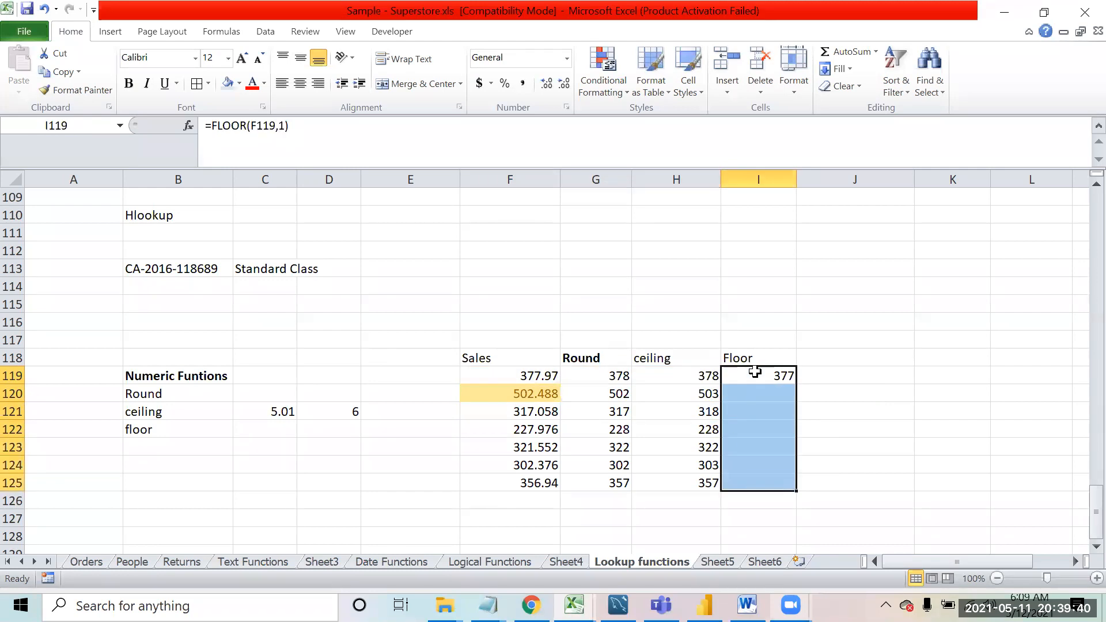
key("ctrl+d")
Step: Compare row 120's Sales value with its three rounding results and examine the ceiling results in H119:H122
key("Down")
key("Left")
key("Left")
key("Left")
key("Right")
key("Right")
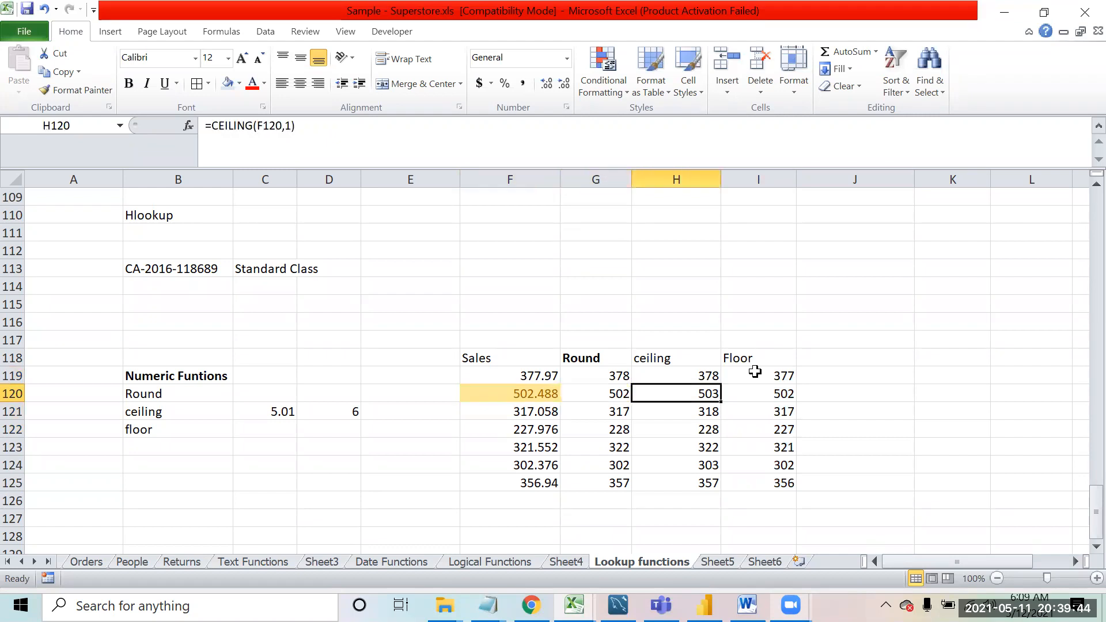
key("Up")
key("shift+Down")
key("shift+Down")
key("shift+Down")
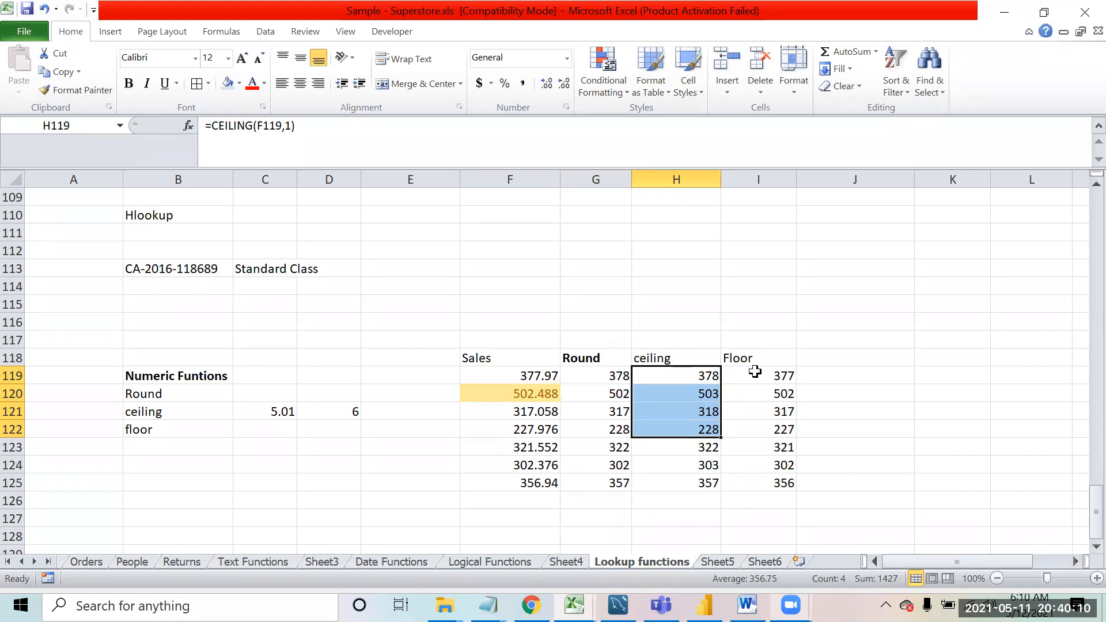
Step: Compare the Sales value in F122 with its Round result in G122 and Floor result in I122
key("Down")
key("Left")
key("Left")
key("Down")
key("Down")
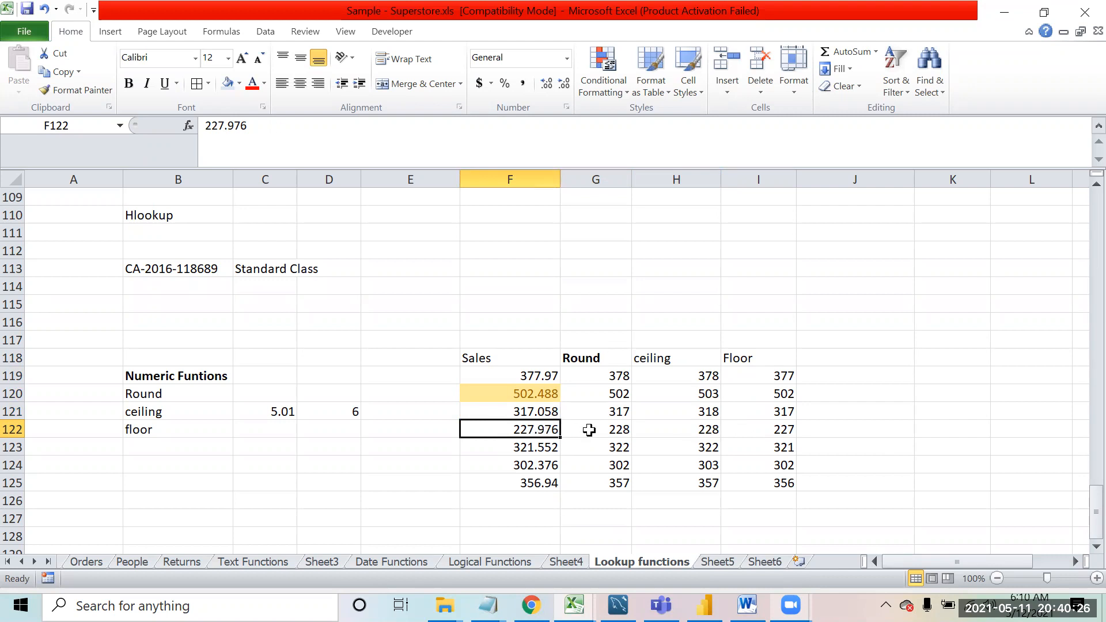
left_click(611, 429)
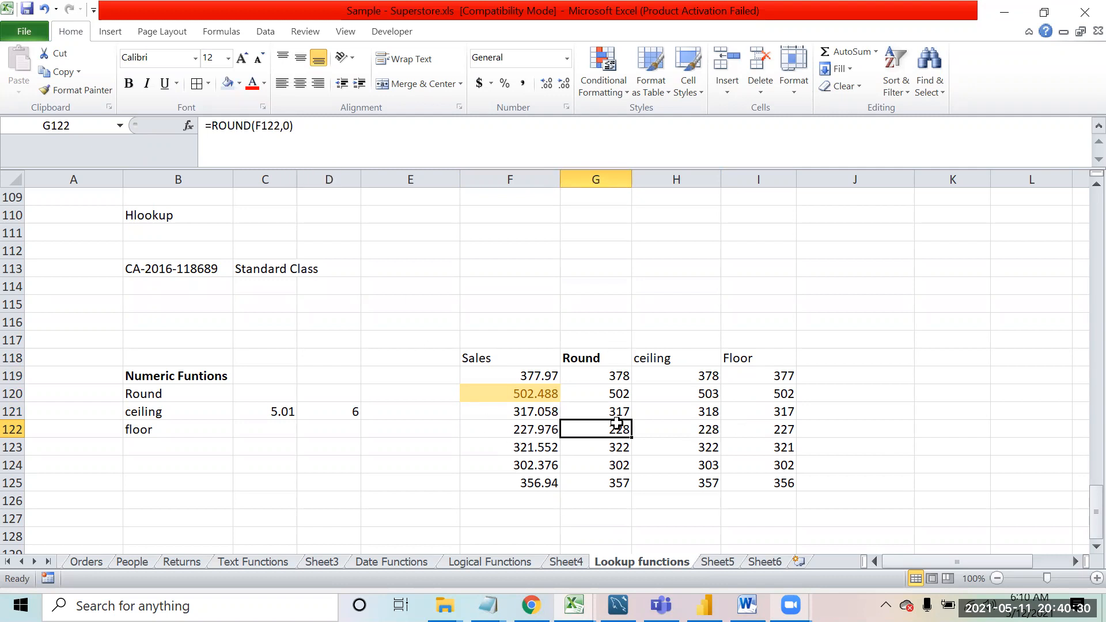
left_click(780, 424)
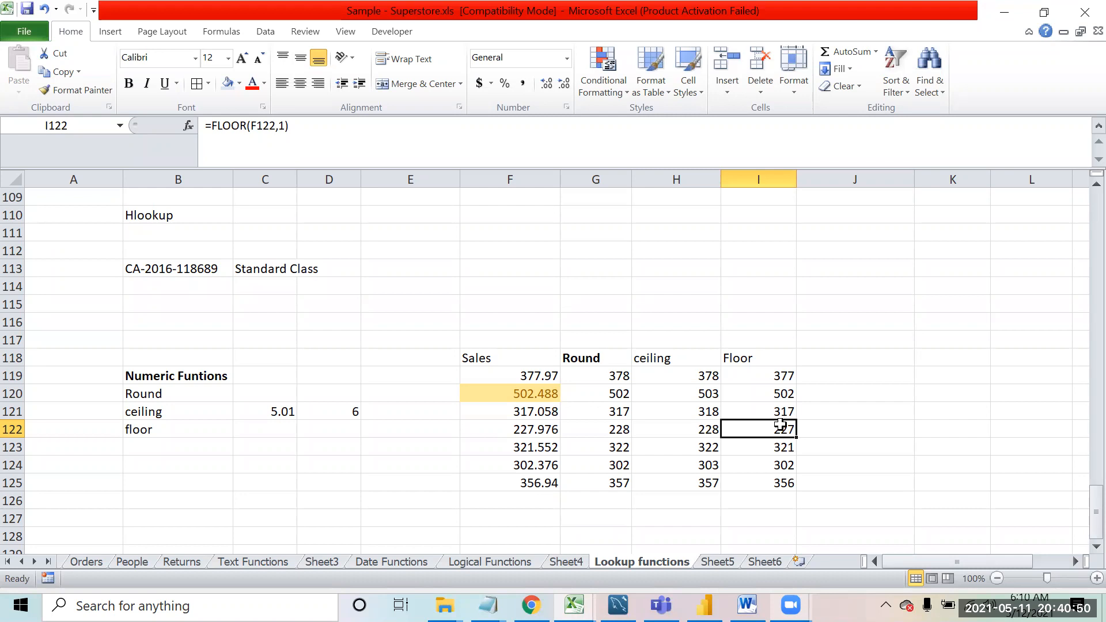
Step: Review the Round, ceiling and Floor results and their formulas across the upper rows of the table
key("Up")
key("Up")
key("Up")
key("Up")
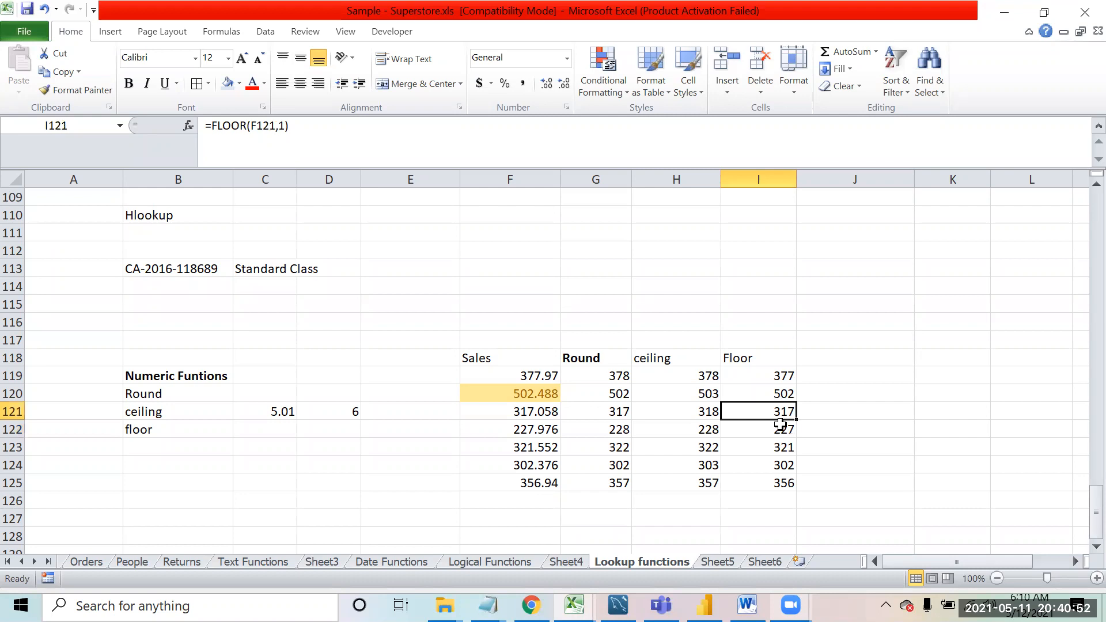
key("Down")
key("Down")
key("Left")
key("Left")
key("Up")
key("Up")
key("Up")
key("Right")
key("Right")
key("Down")
key("Down")
key("Left")
key("Up")
key("Down")
key("Down")
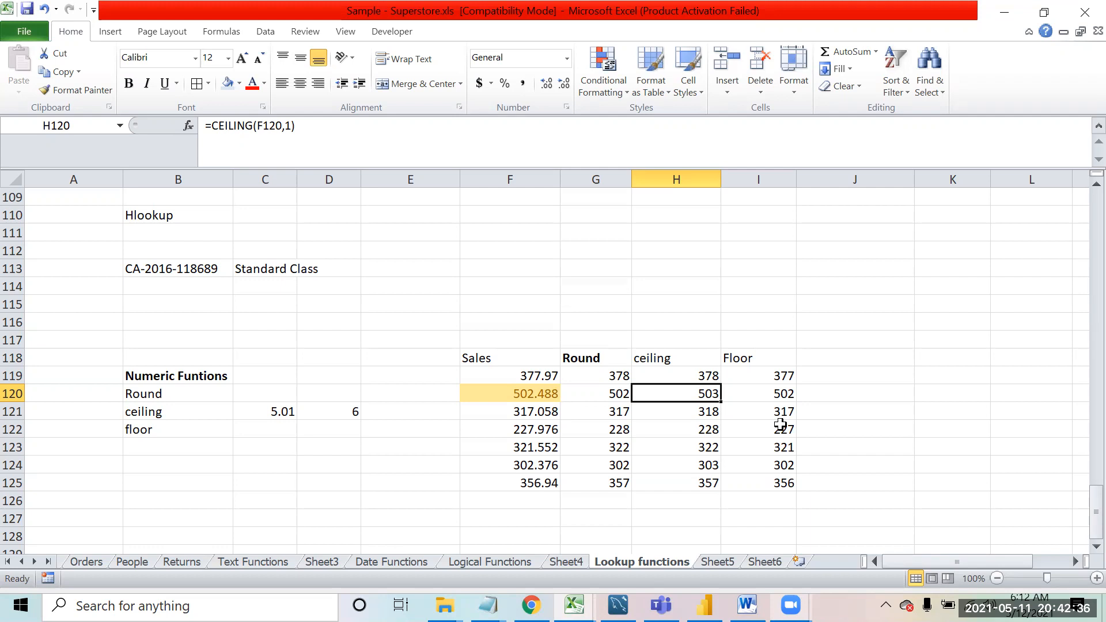
left_click(610, 316)
key("Up")
key("Up")
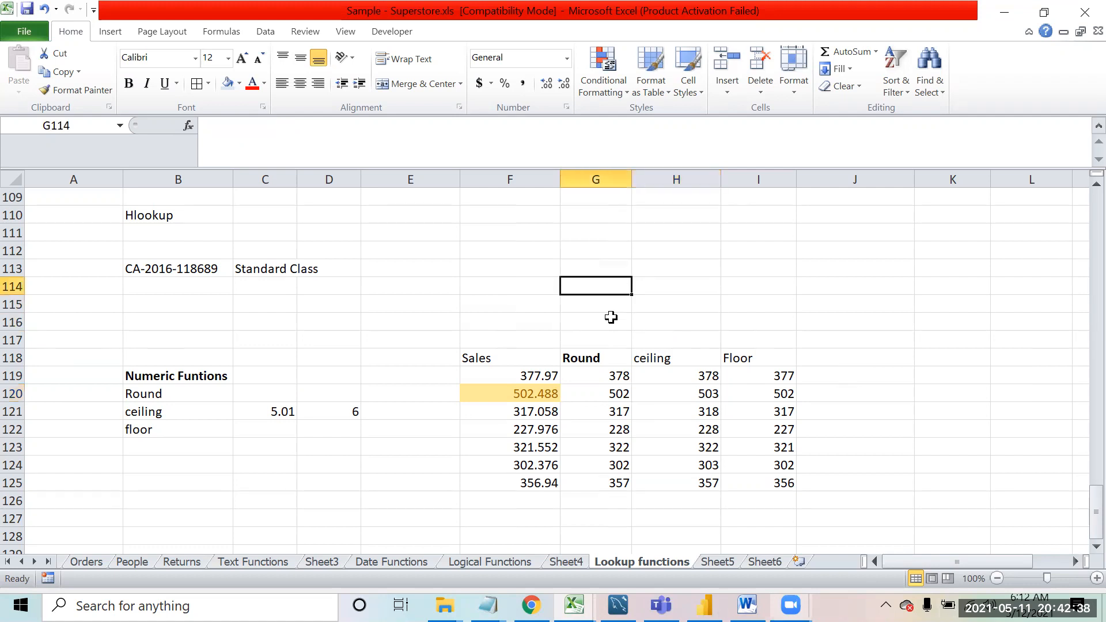
Step: Look back over the Hlookup data in rows 104 to 113 and the numeric functions table below it
key("Up")
key("Up")
key("Up")
key("Up")
key("Up")
key("Up")
key("Up")
key("Up")
key("Up")
key("Up")
key("Up")
key("Up")
key("Up")
key("Up")
key("Up")
key("Up")
key("Up")
key("Up")
key("Up")
key("Up")
key("Down")
key("Down")
key("Down")
key("Down")
key("Down")
key("Down")
key("Down")
key("Down")
key("Down")
key("Down")
key("Down")
key("Down")
key("Down")
key("Down")
key("Down")
key("Down")
key("Down")
key("Down")
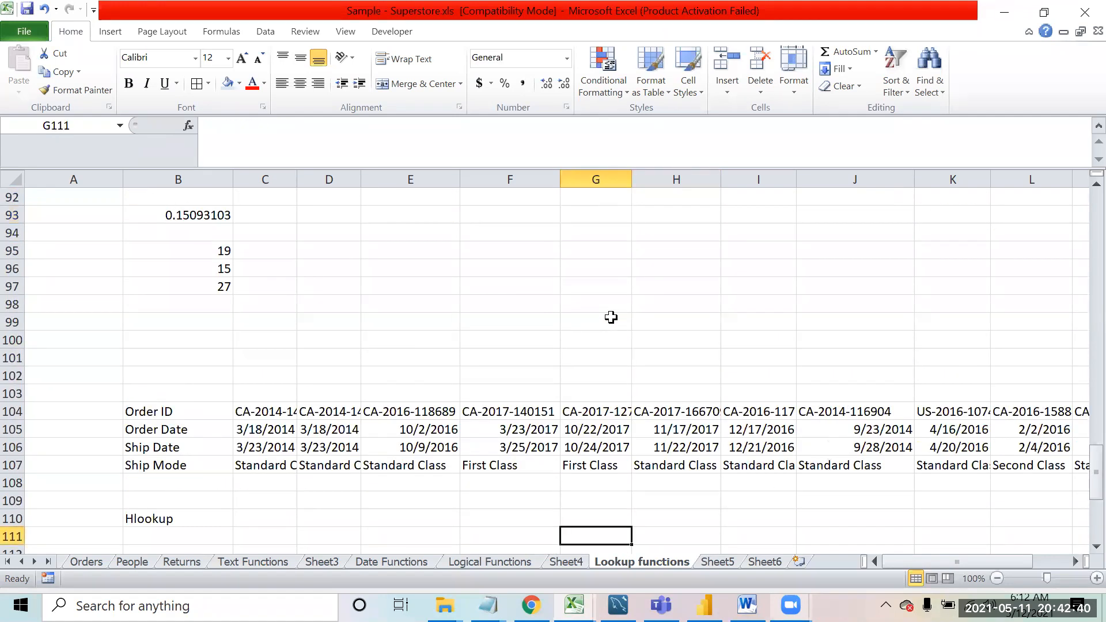
key("Down")
key("Down")
key("Down")
key("Down")
key("Down")
key("Down")
key("Down")
key("Down")
key("Down")
key("Down")
key("Down")
key("Down")
key("Down")
key("Down")
key("Down")
key("Down")
key("Down")
key("Down")
key("Up")
key("Up")
key("Up")
key("Up")
key("Up")
key("Up")
key("Up")
key("Up")
key("Up")
key("Up")
key("Up")
key("Up")
key("Up")
key("Up")
key("Down")
key("Down")
key("Down")
key("Down")
key("Down")
key("Up")
key("Up")
Step: Make the ceiling and Floor column headings in H118:I118 bold
key("Right")
key("Right")
key("Right")
key("Right")
key("Left")
key("Left")
key("Right")
key("Left")
key("Left")
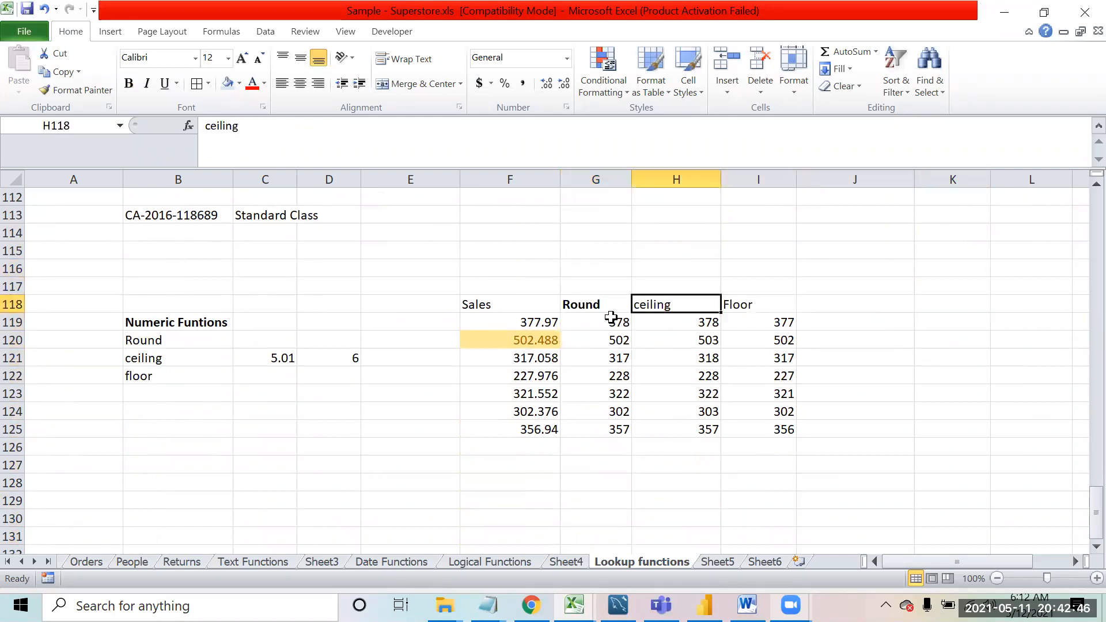
key("shift+Right")
key("ctrl+b")
key("Right")
key("Right")
key("Left")
key("Down")
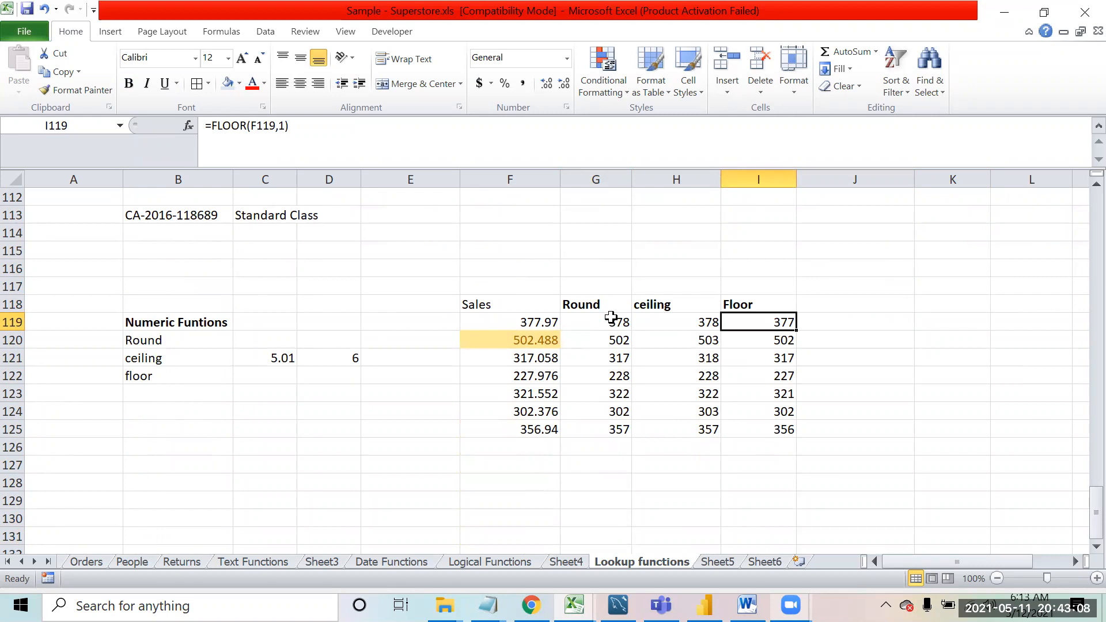
Step: Enter the sample numbers 10, 36 and 660 in F130:F132, below the Sales table
key("Down")
key("Down")
key("Down")
key("Down")
key("Down")
key("Down")
key("Left")
key("Left")
key("Left")
key("Down")
key("Down")
key("Down")
key("Down")
key("Down")
key("Down")
key("Down")
key("Down")
key("Up")
key("Up")
key("Left")
key("Left")
key("Right")
key("Right")
key("Up")
type("10")
key("Return")
type("3")
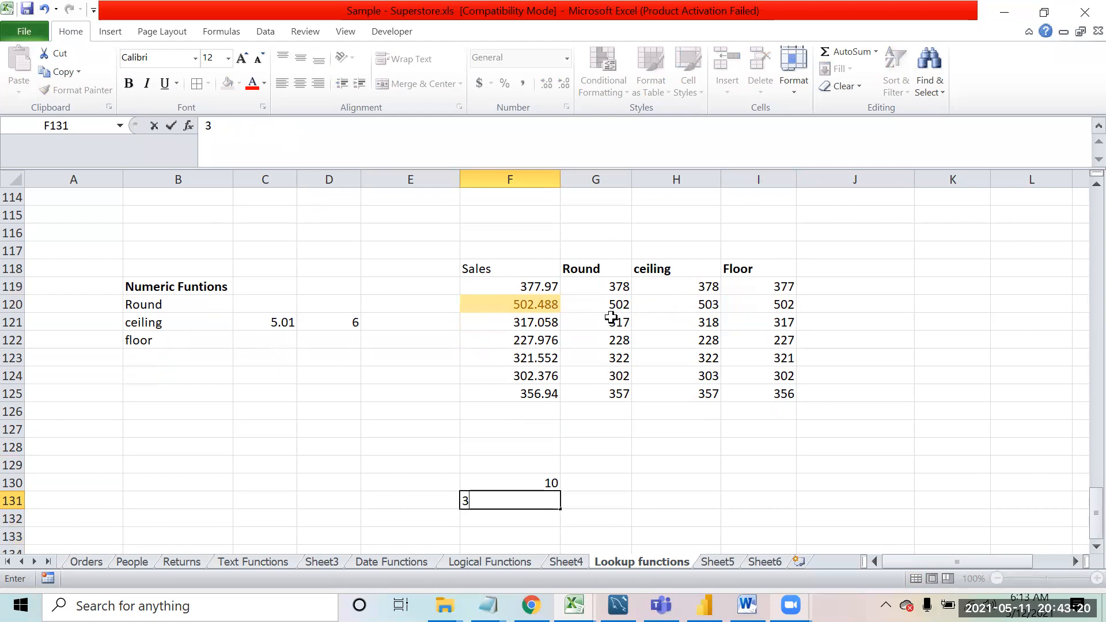
type("6")
key("Return")
key("Up")
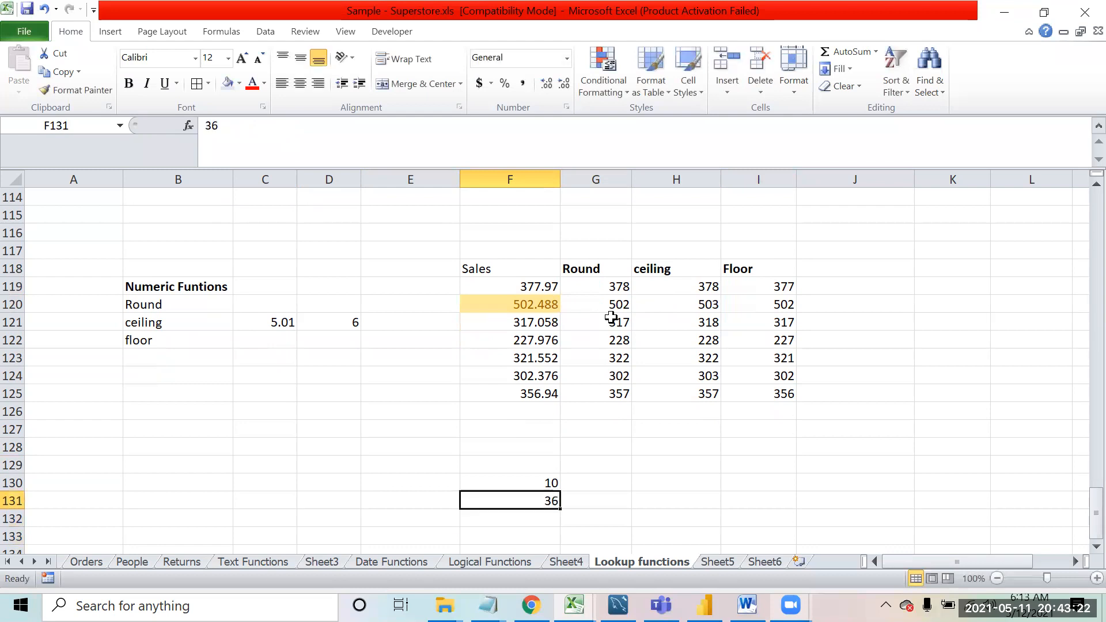
key("Down")
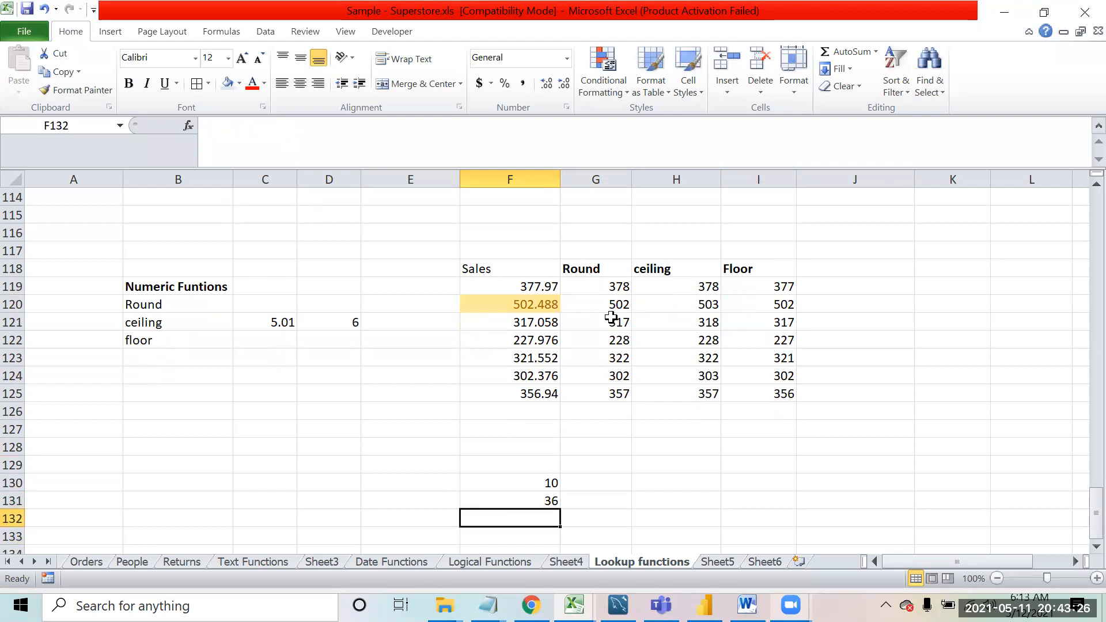
type("660")
key("Return")
key("Return")
key("Up")
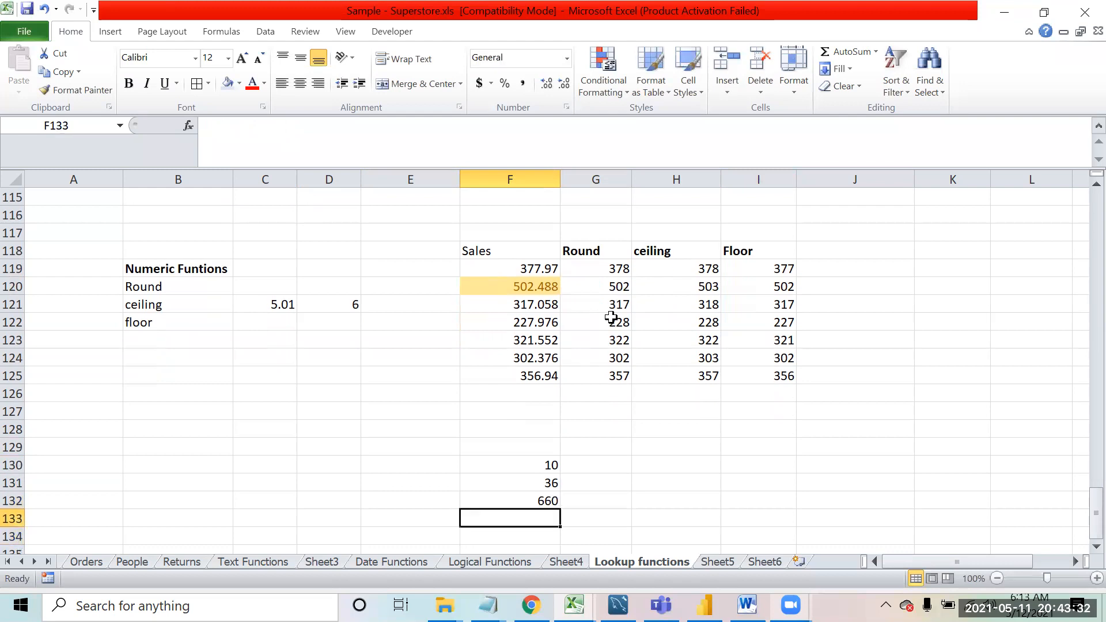
Step: Enter 5.37 in F133 and fill it down into F134
type("5.")
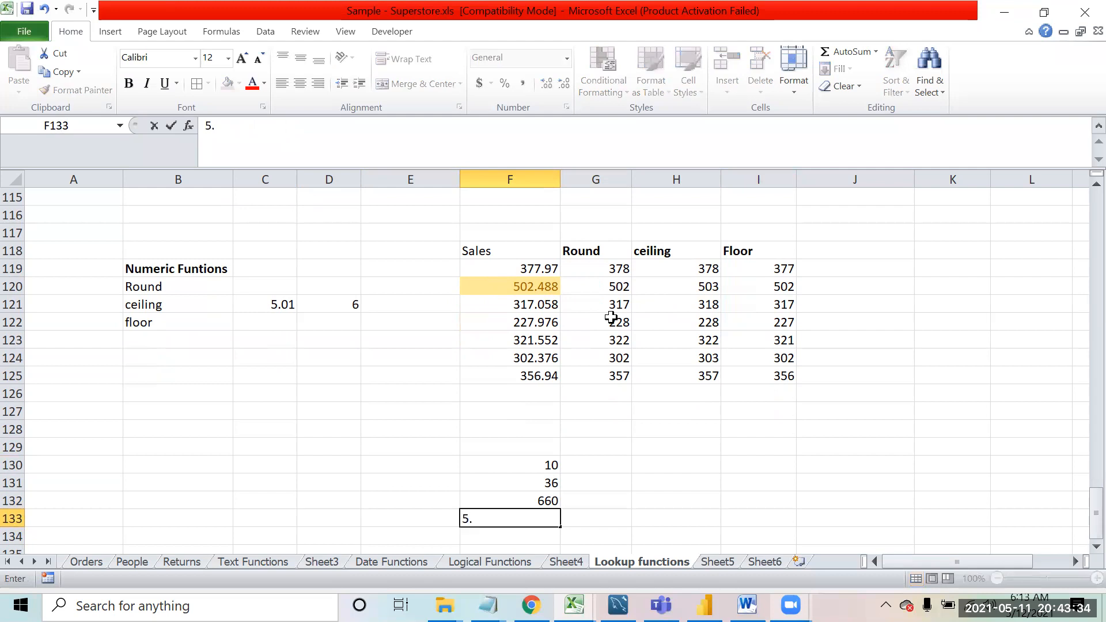
type("37")
key("Return")
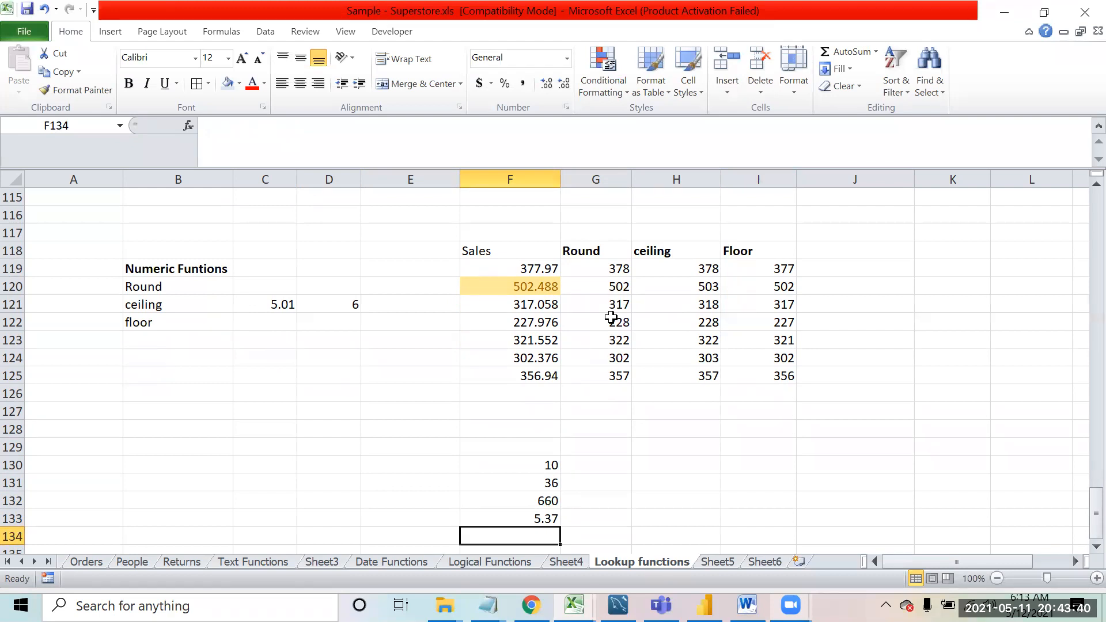
key("Up")
key("shift+Down")
key("ctrl+d")
key("Down")
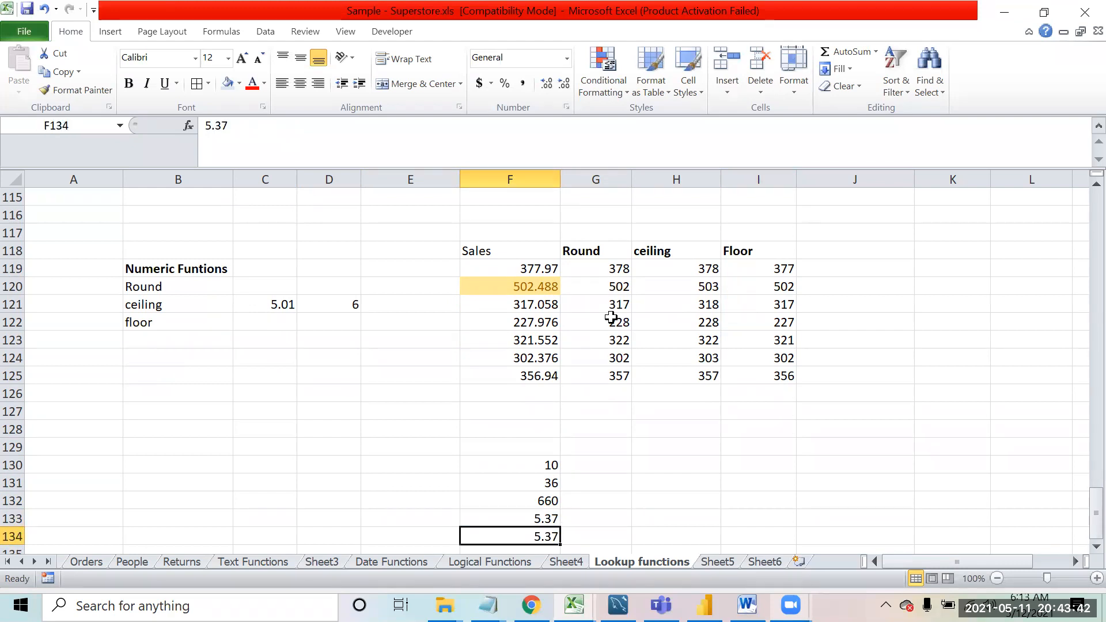
Step: Add the column headings Number in F129 and Significance in G129 above the new sample values
key("Up")
key("Up")
key("Up")
key("Up")
key("Up")
type("Number")
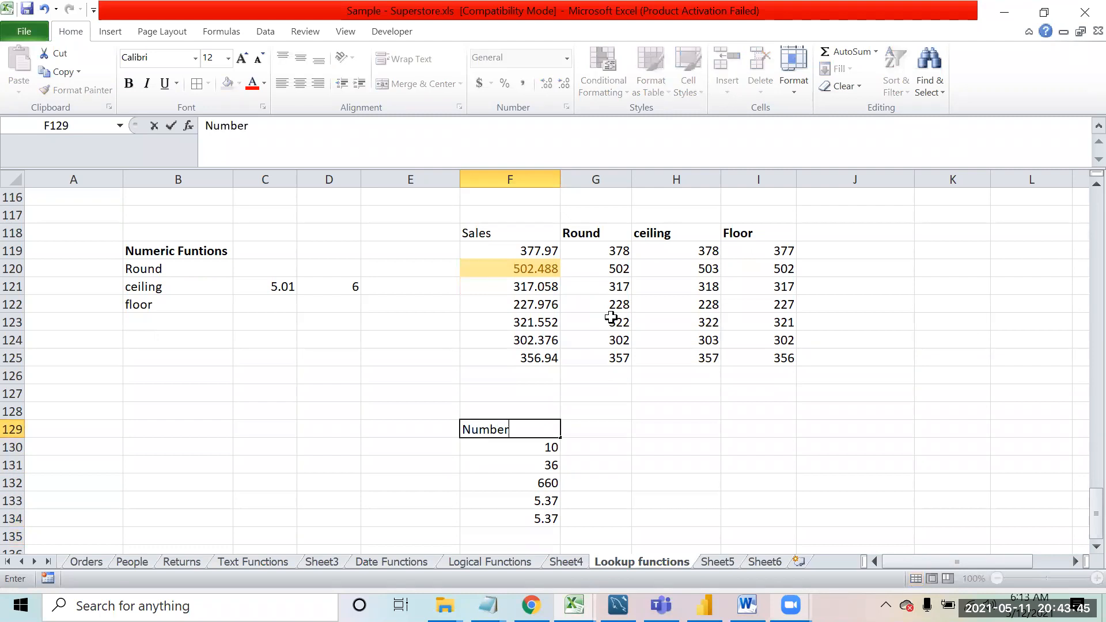
key("Return")
key("Up")
key("Right")
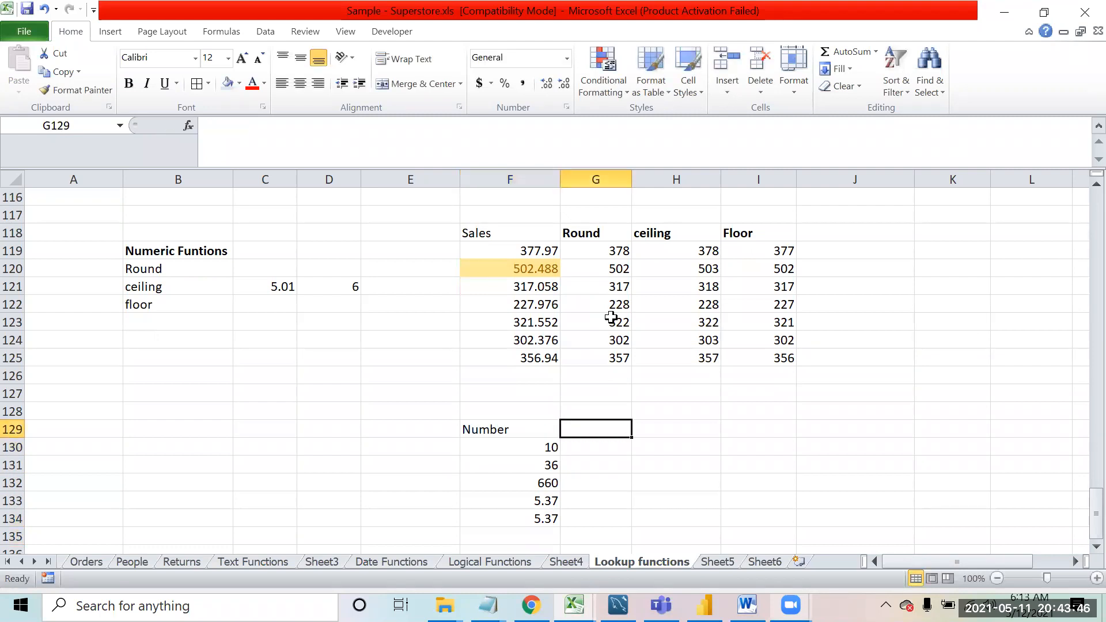
type("Signi")
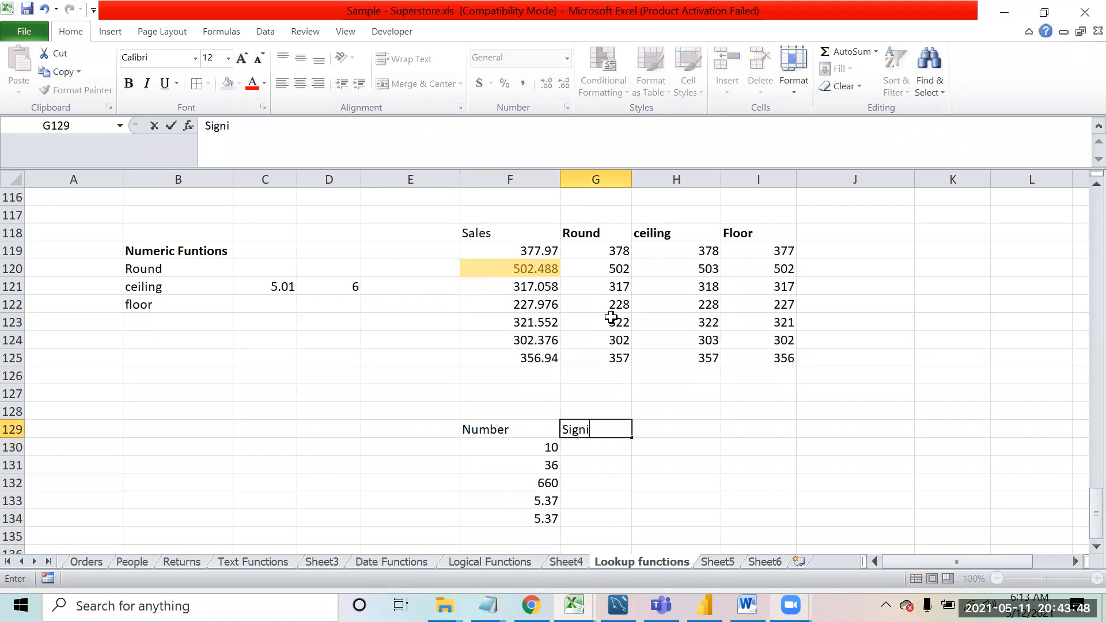
type("ficance")
key("Return")
key("Up")
key("Up")
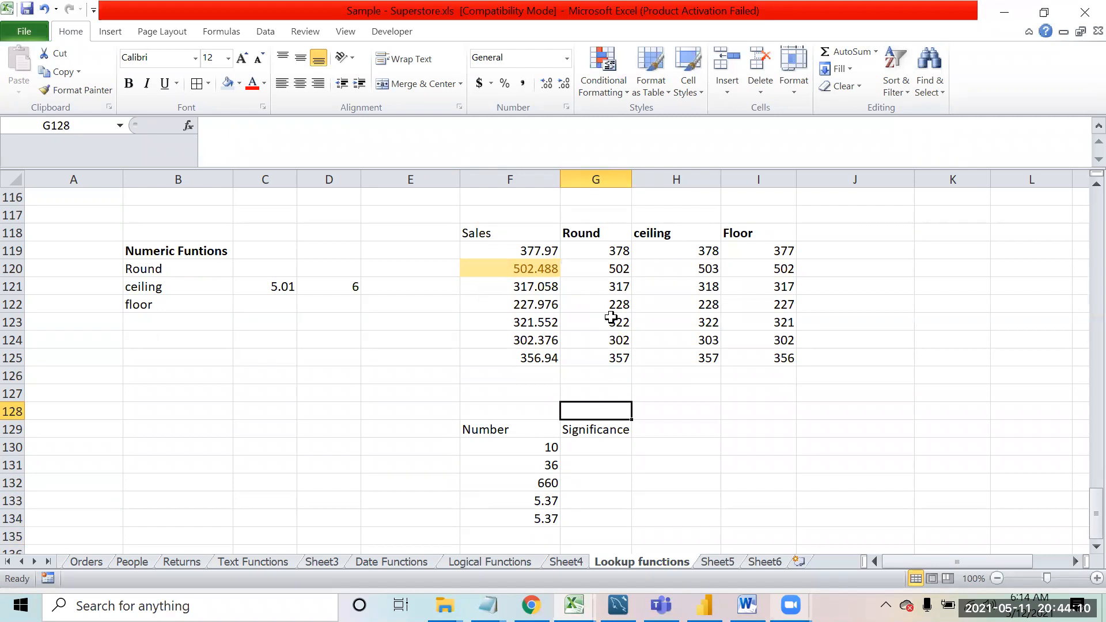
Step: Enter 3 in G130 as the significance for the first sample number
key("Down")
key("Down")
type("3")
key("Return")
key("Down")
key("Up")
key("Up")
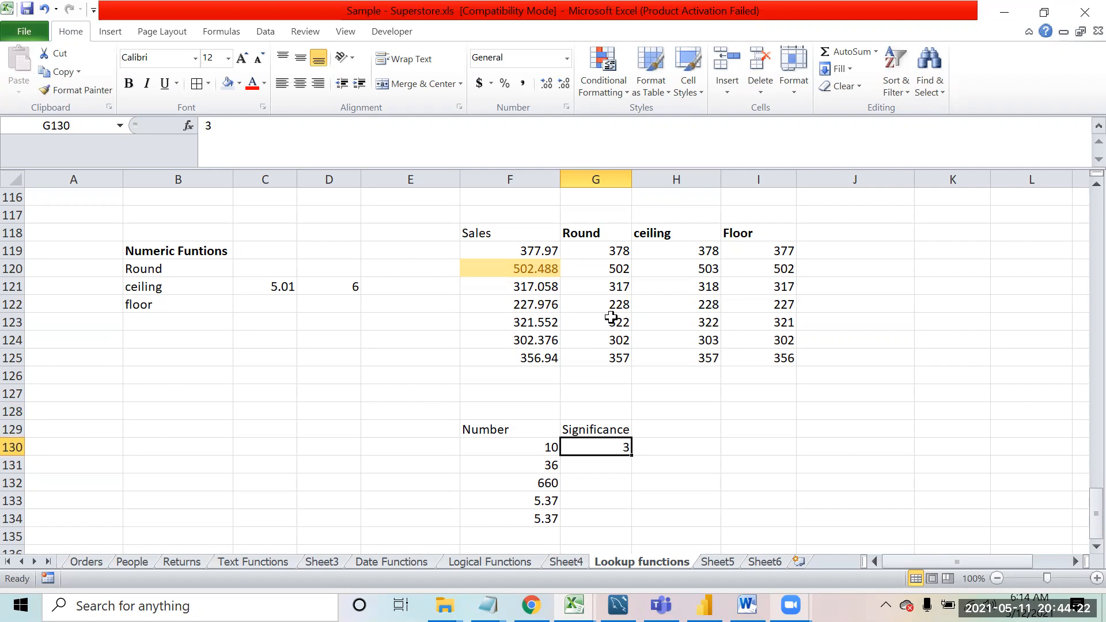
Step: Compare the number in F130 with its significance in G130
left_click(552, 444)
left_click(595, 444)
left_click(539, 449)
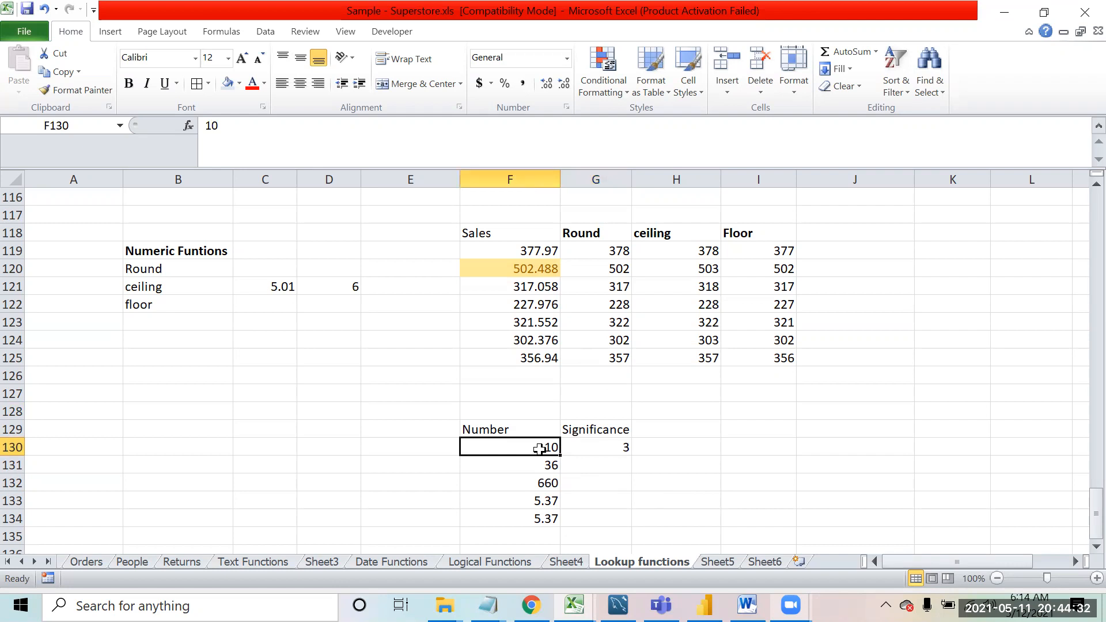
left_click(622, 447)
left_click(521, 442)
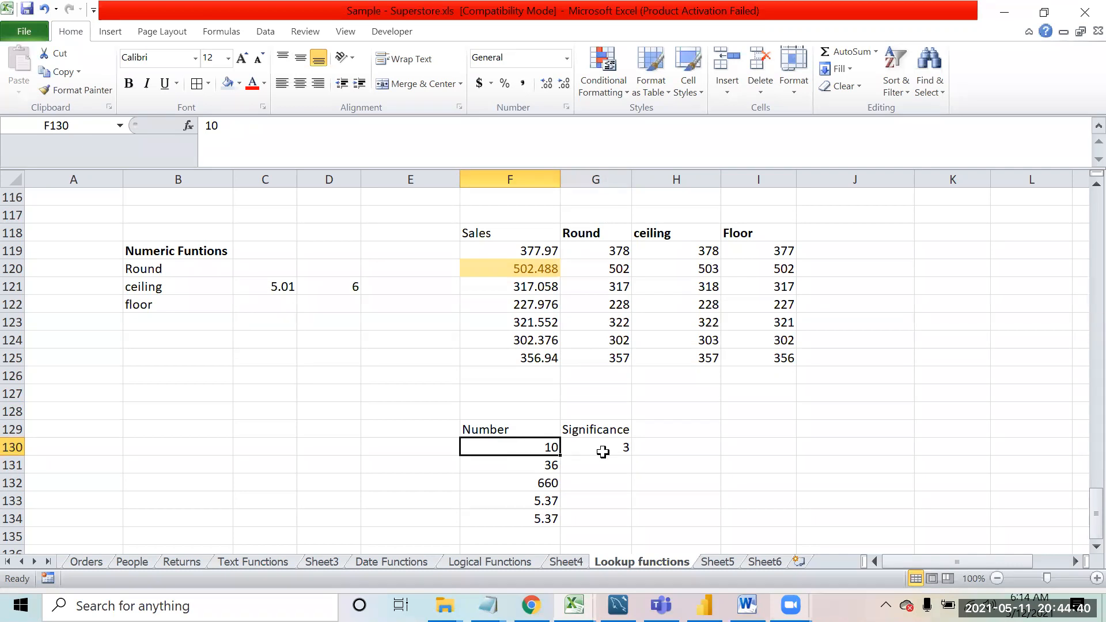
Step: Enter the formula =FLOOR(F130,3) in H130 to round the first sample number down to a multiple of 3
left_click(679, 450)
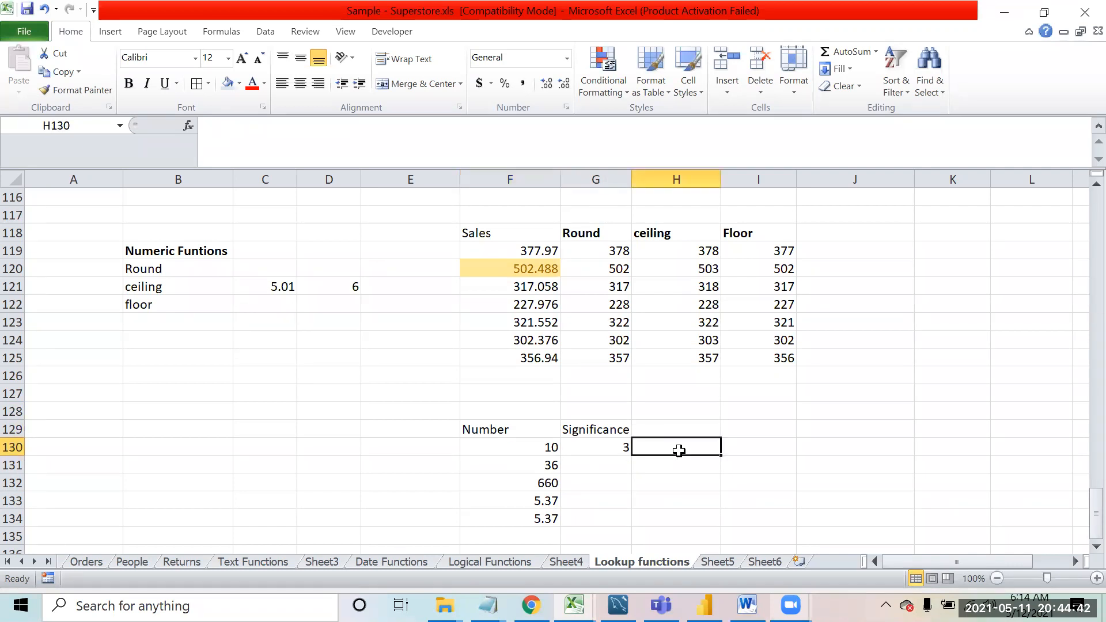
type("=")
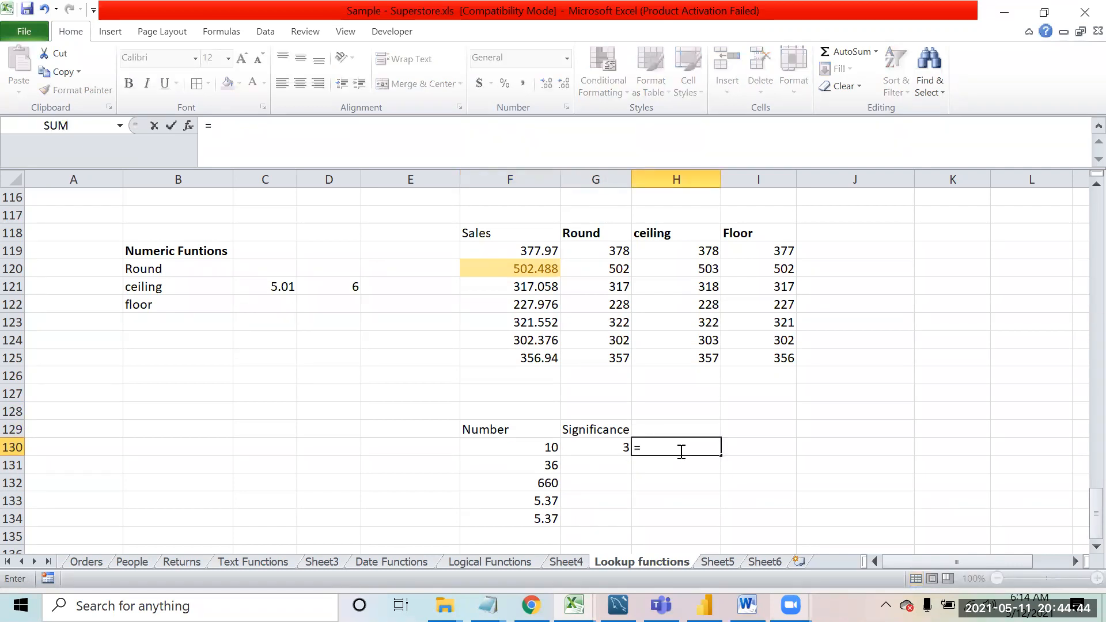
type("si")
key("BackSpace")
key("BackSpace")
type("flo")
key("Tab")
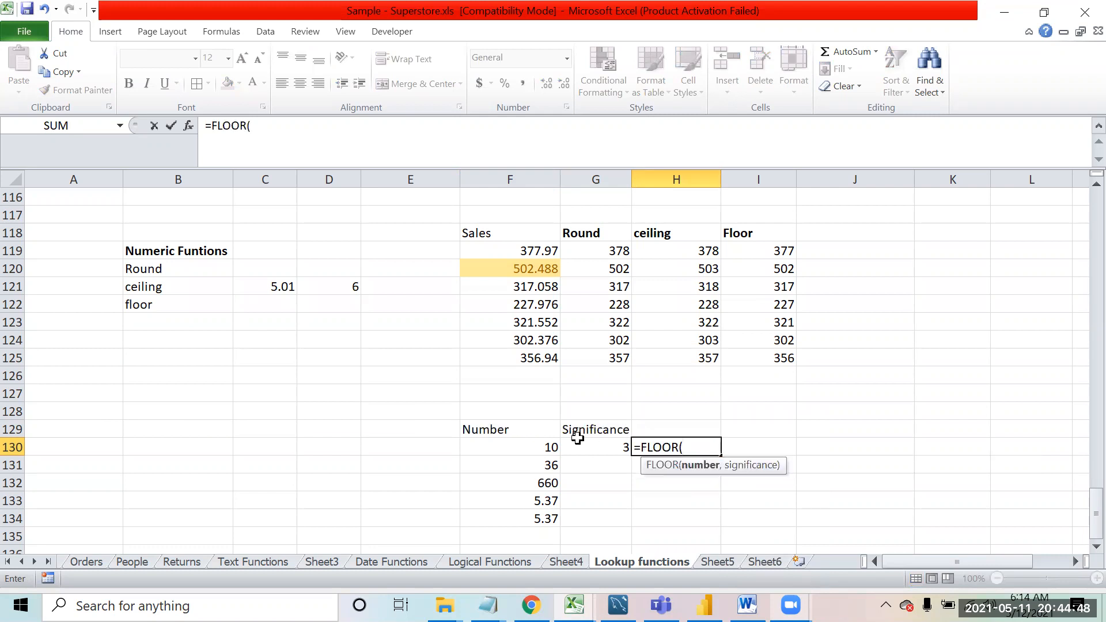
left_click(520, 444)
type(",")
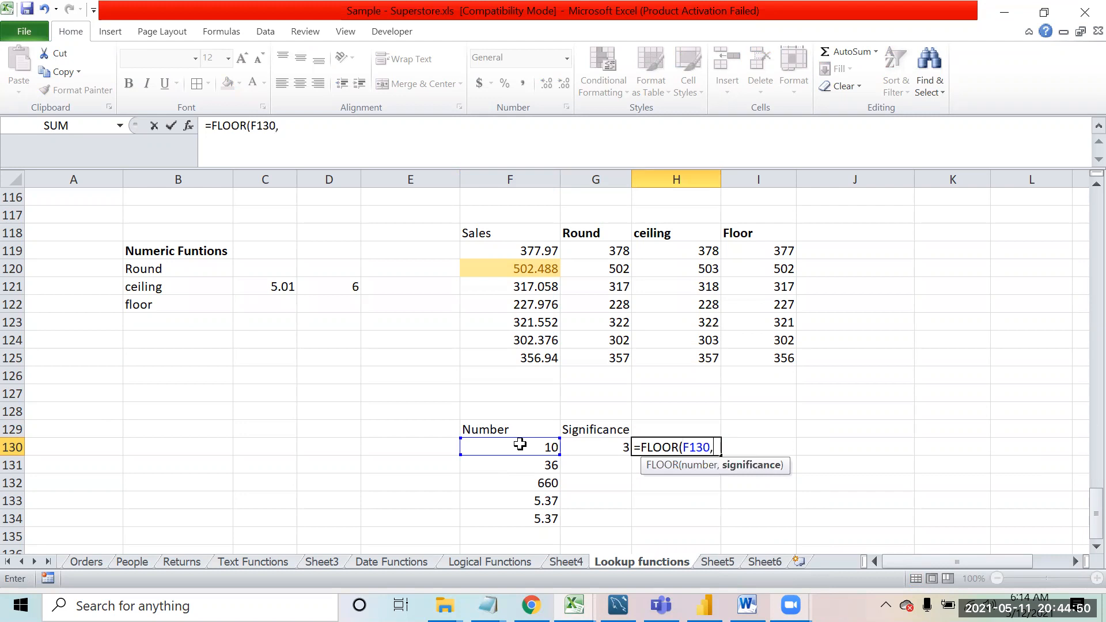
type("3")
type(")")
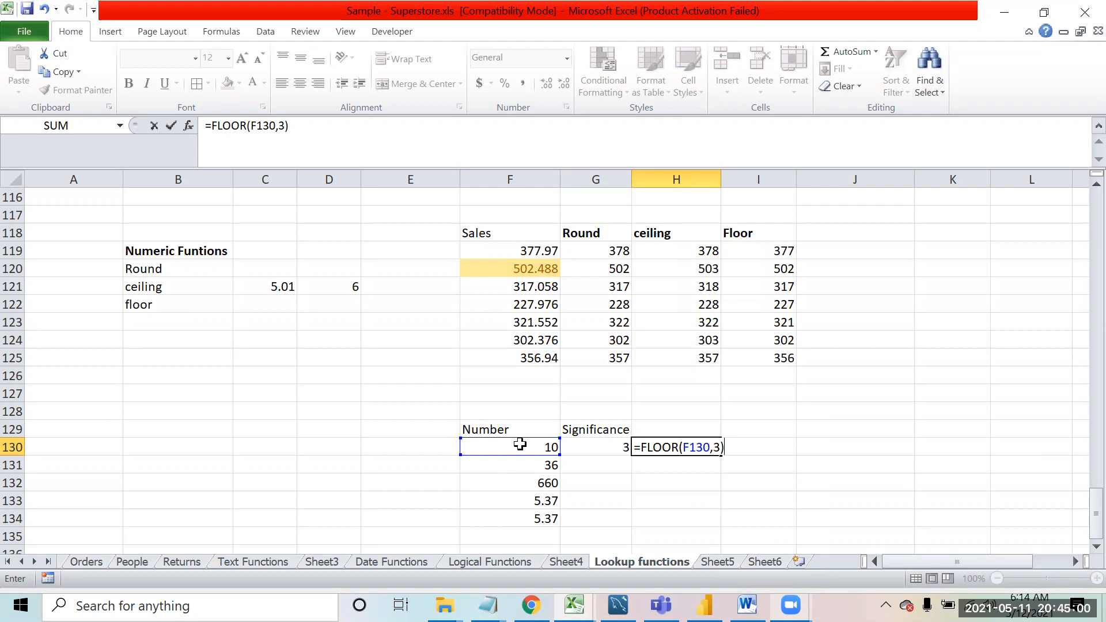
key("Return")
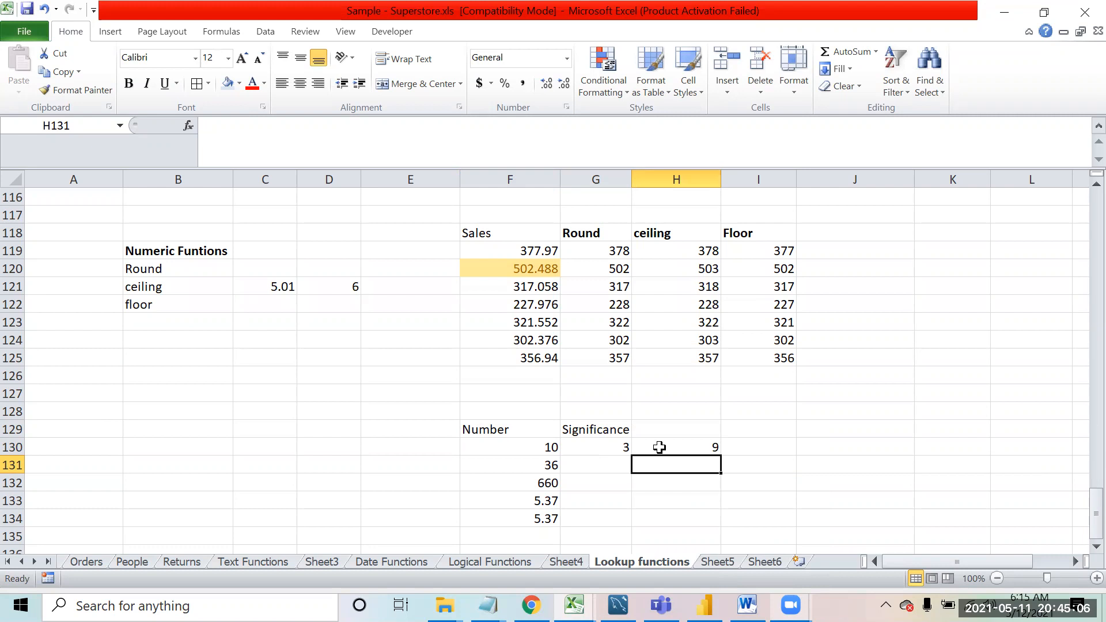
Step: Try 7 as the first sample number in F130 and check the FLOOR result in H130
left_click(523, 441)
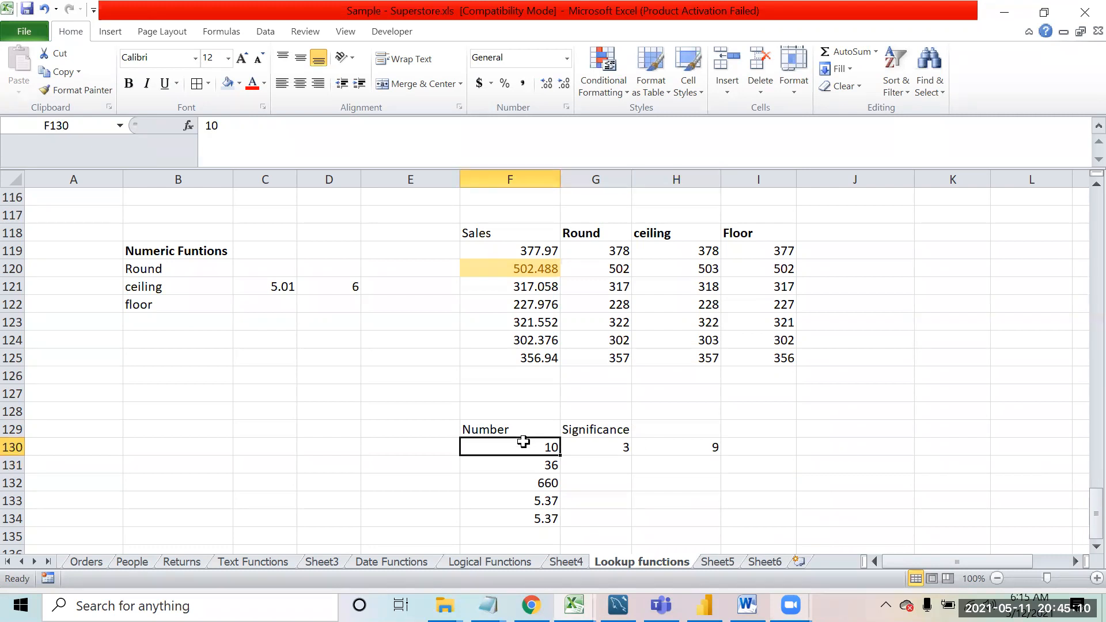
type("7")
key("Return")
key("Up")
key("Right")
key("Right")
key("Right")
key("Left")
Step: Set the first sample number in F130 to 12
left_click(523, 442)
type("12")
key("Return")
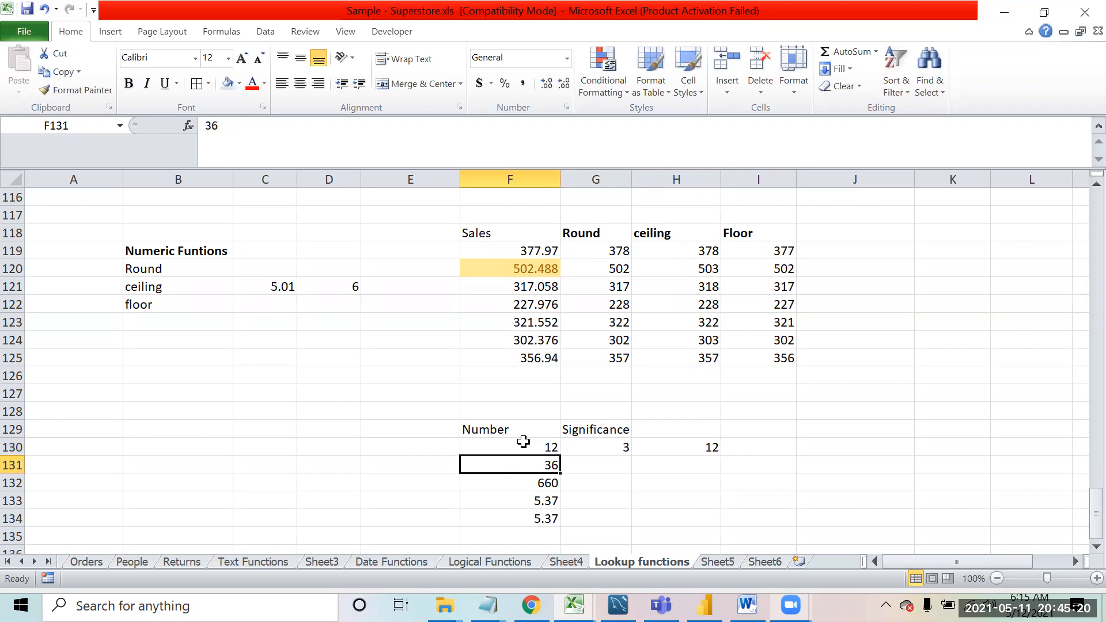
Step: Enter 7 in G131 as the significance for the second sample number
key("Right")
key("Left")
key("Right")
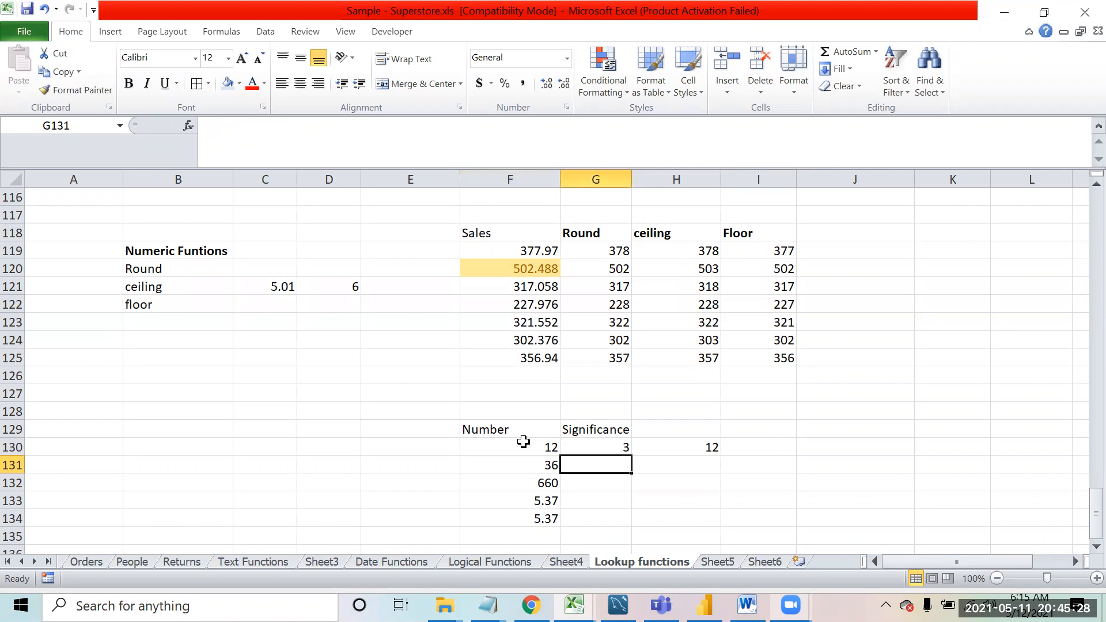
type("7")
key("Return")
Step: Enter =FLOOR(F131,G131) in H131 to round the second number down by its significance
key("Up")
key("Right")
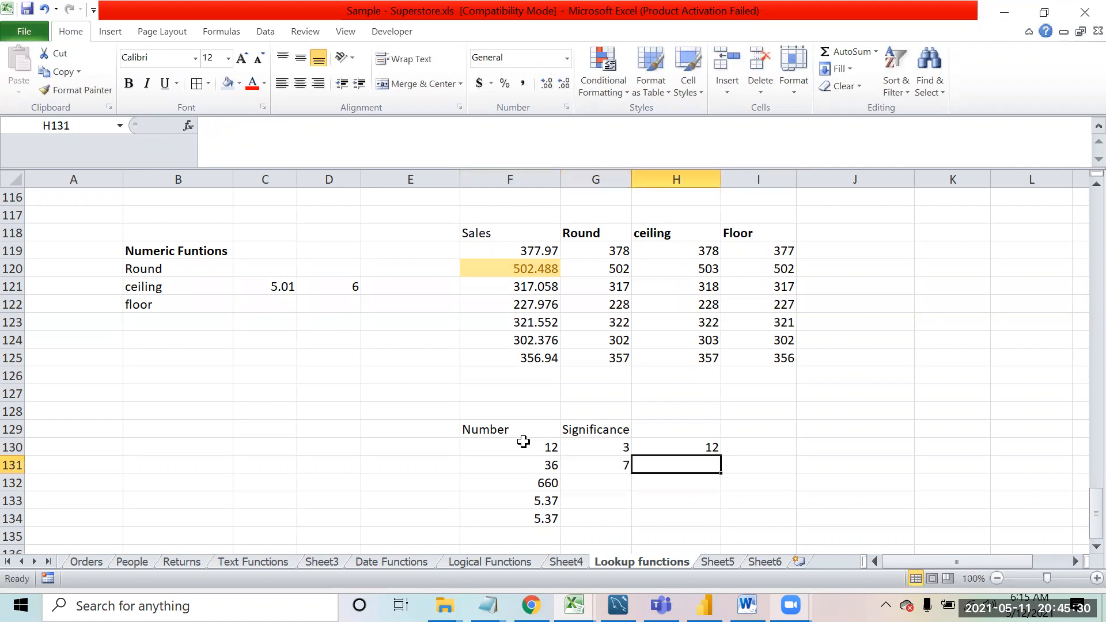
type("=flo")
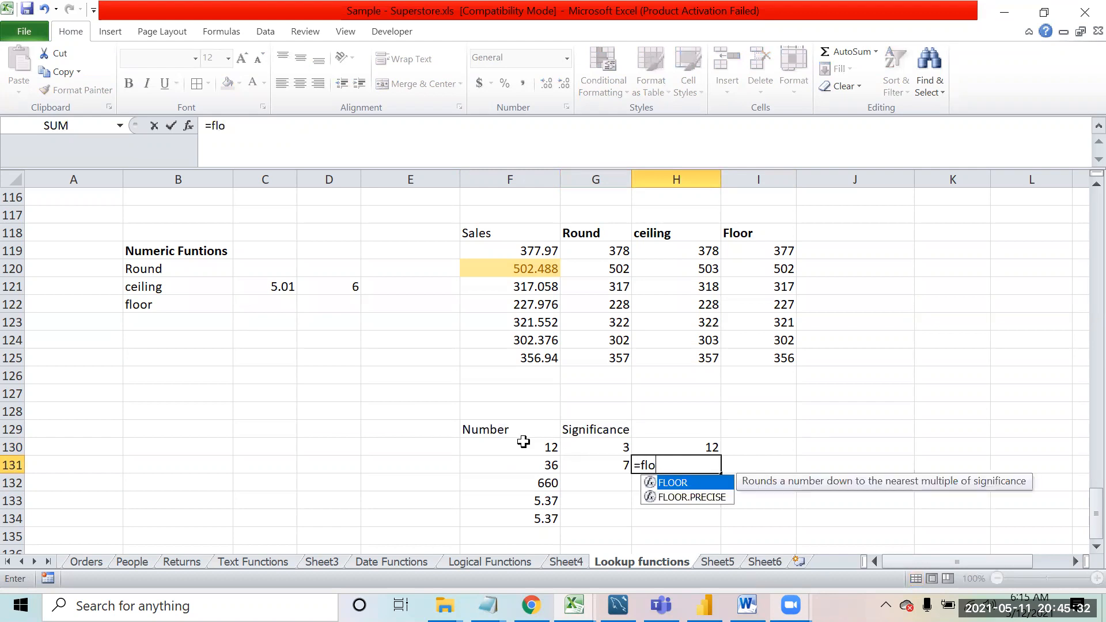
key("Tab")
key("Left")
key("Left")
type(",")
key("Left")
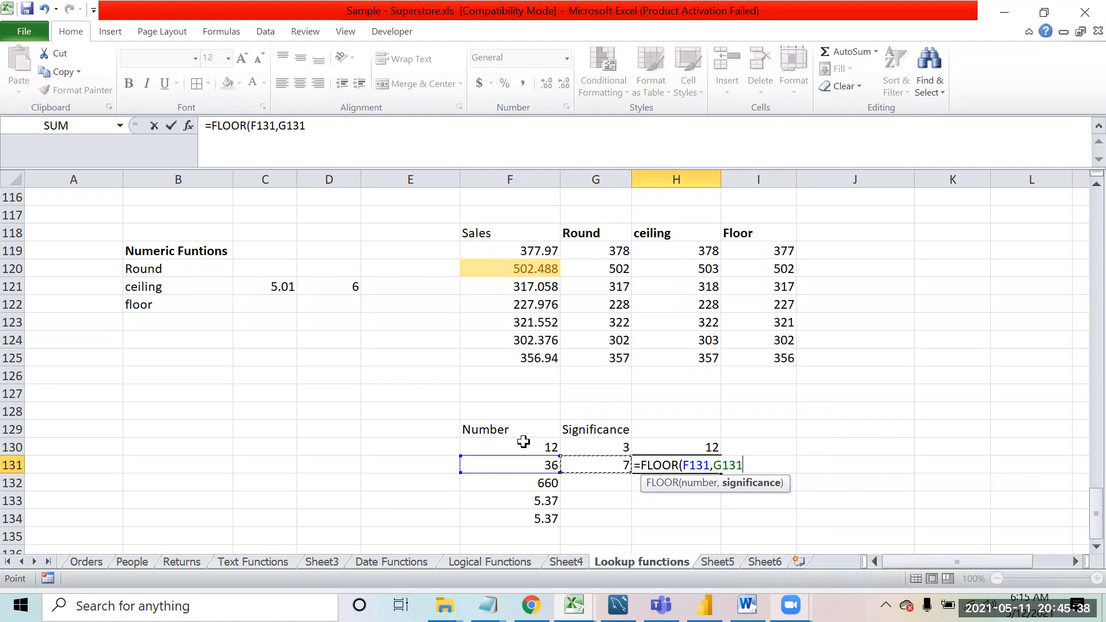
type(")")
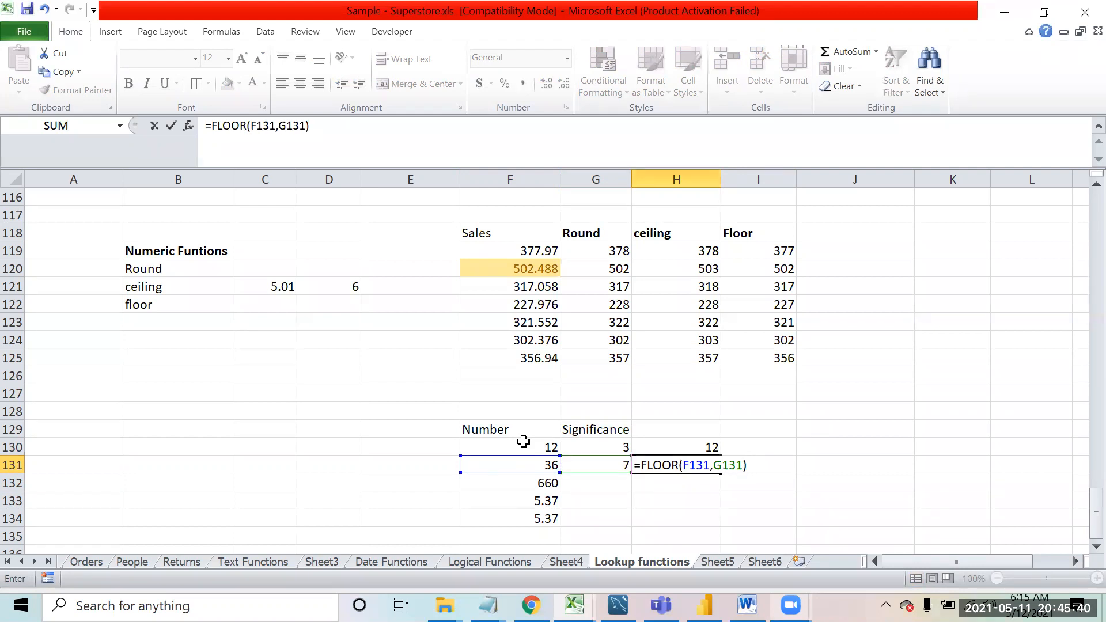
key("Return")
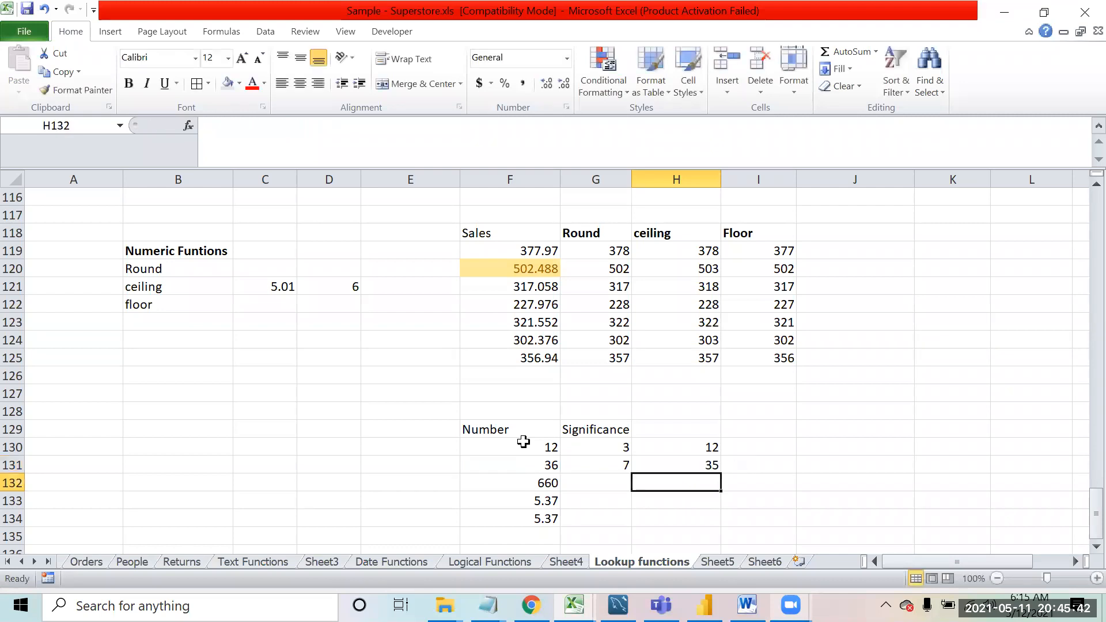
Step: Enter =CEILING(F131,G131) in I131 to round the second number up by its significance
key("Up")
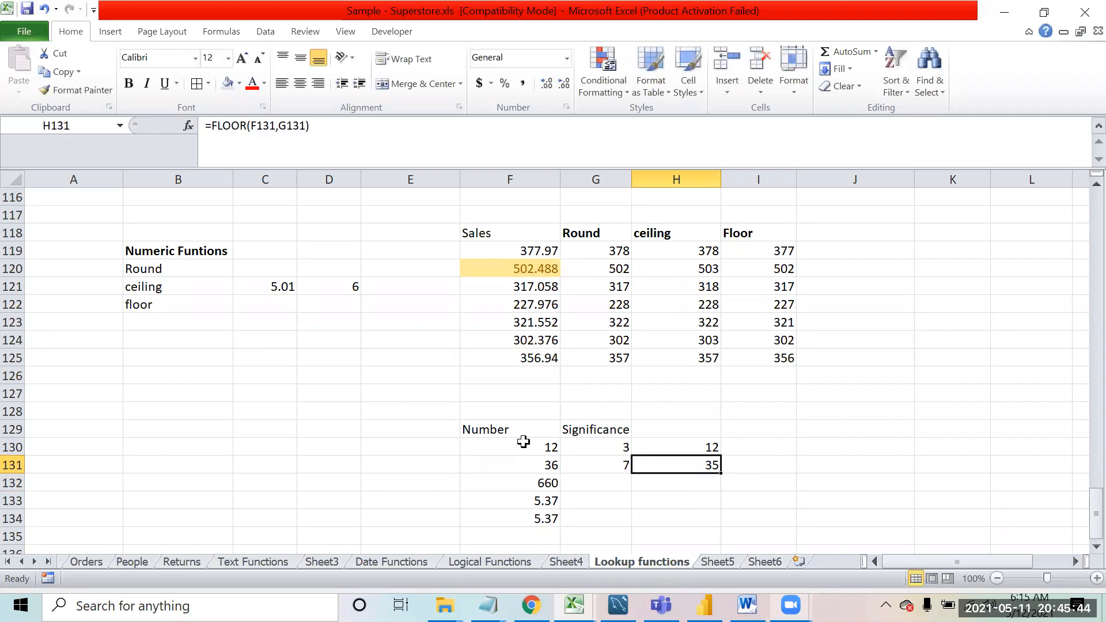
key("Right")
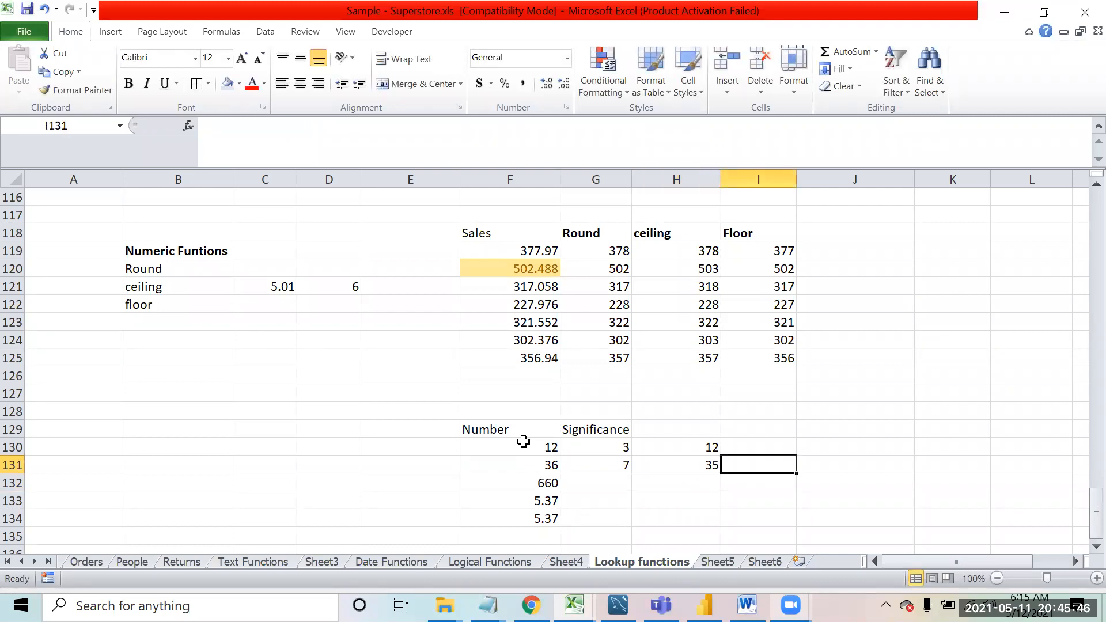
type("=cei")
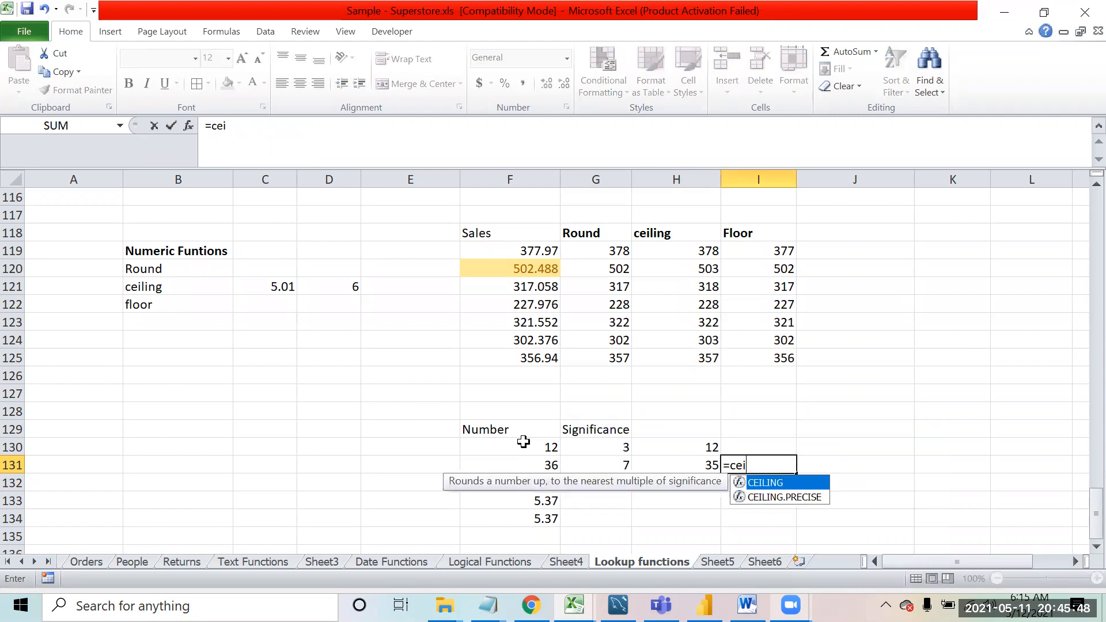
key("Tab")
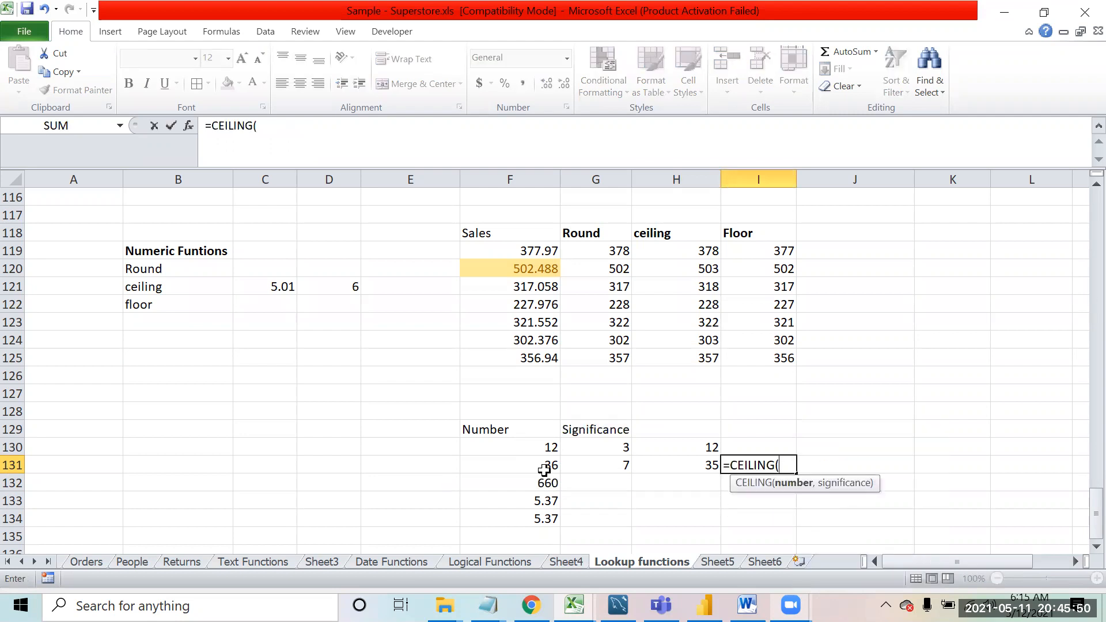
left_click(524, 463)
type(",")
left_click(594, 464)
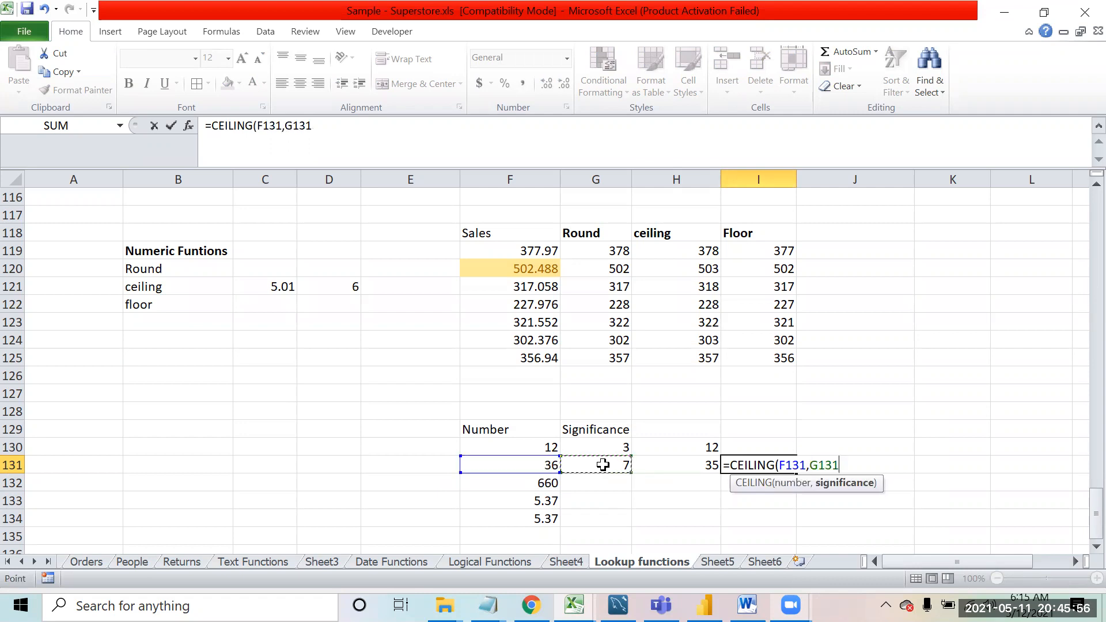
type(")")
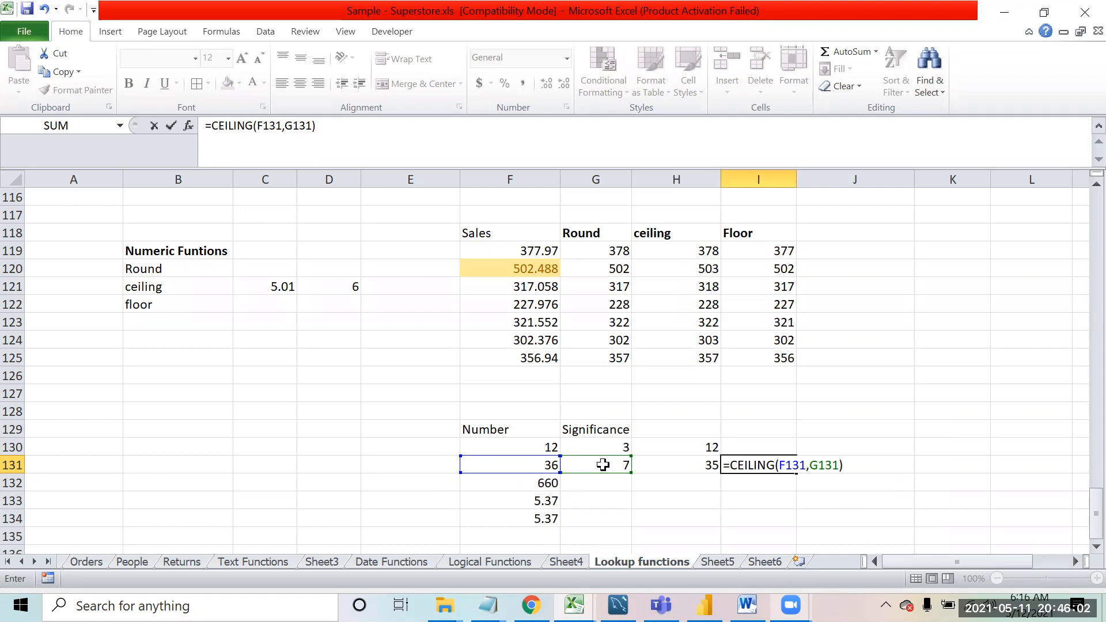
key("Return")
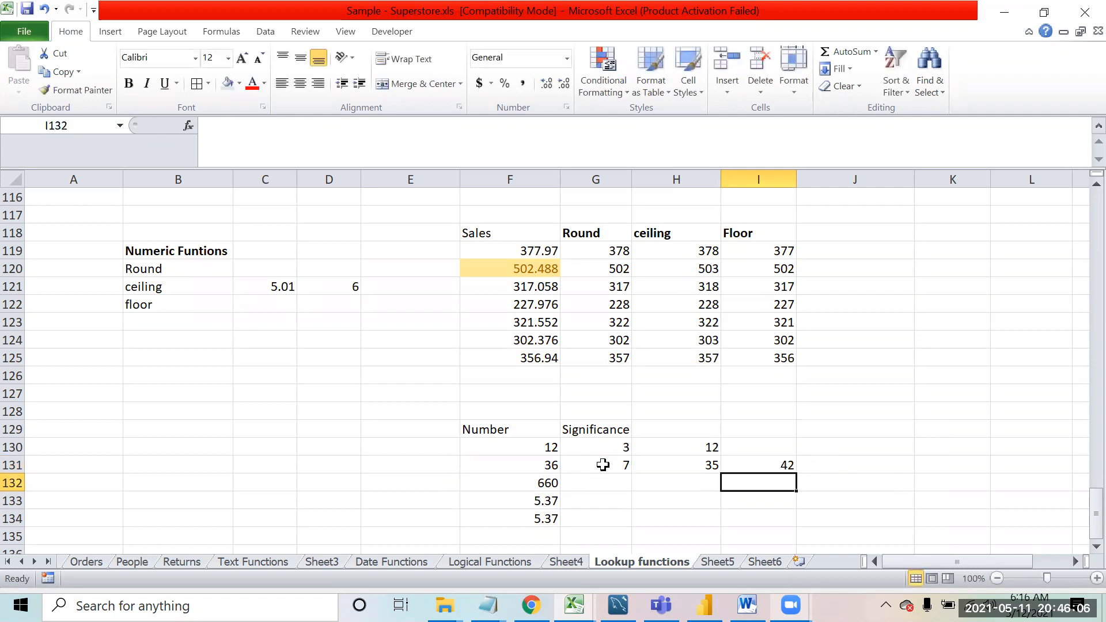
Step: Enter 1 in G133 as the significance for the first decimal sample number
key("Left")
key("Left")
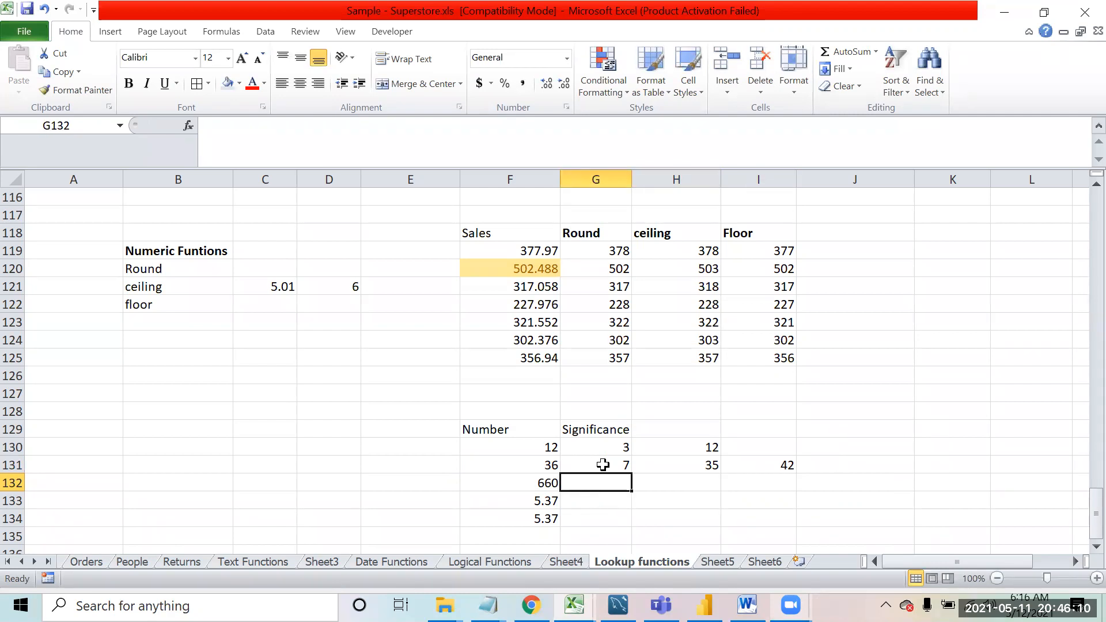
key("Down")
key("Left")
key("shift+Down")
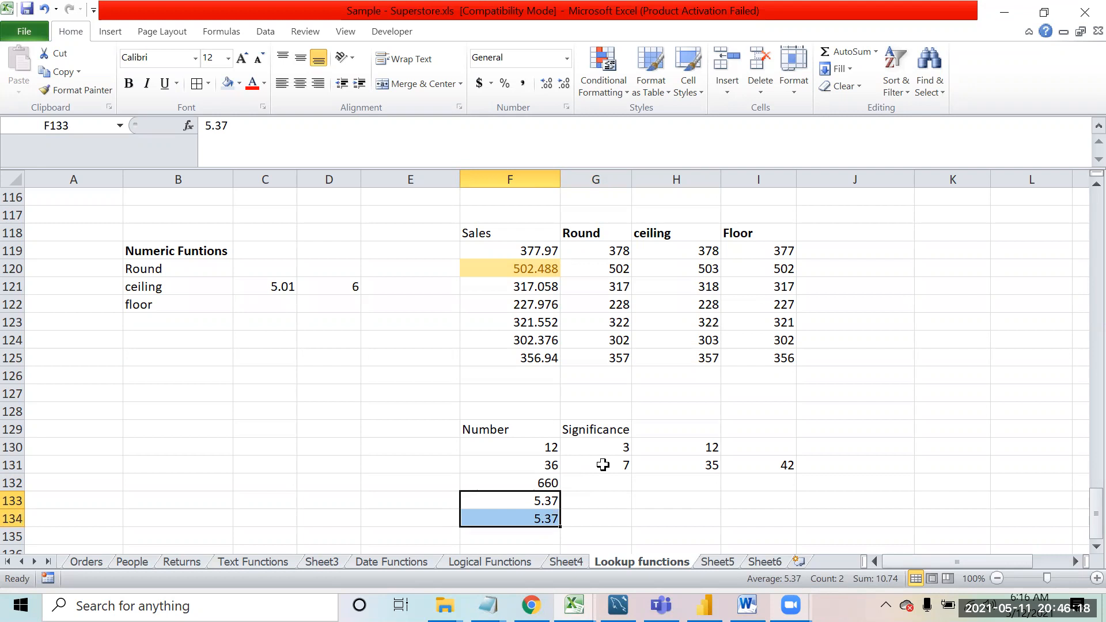
key("Right")
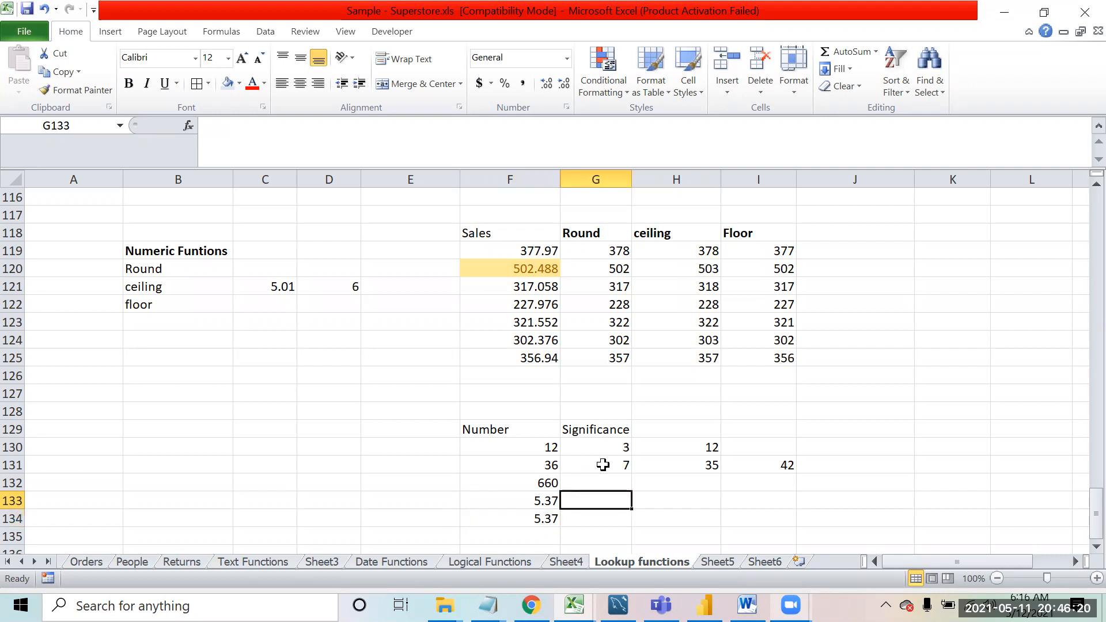
type("1")
key("Return")
Step: Compare the decimal number in F133 with the FLOOR formula used for the sales value in I121
key("Down")
key("Up")
key("Up")
key("Left")
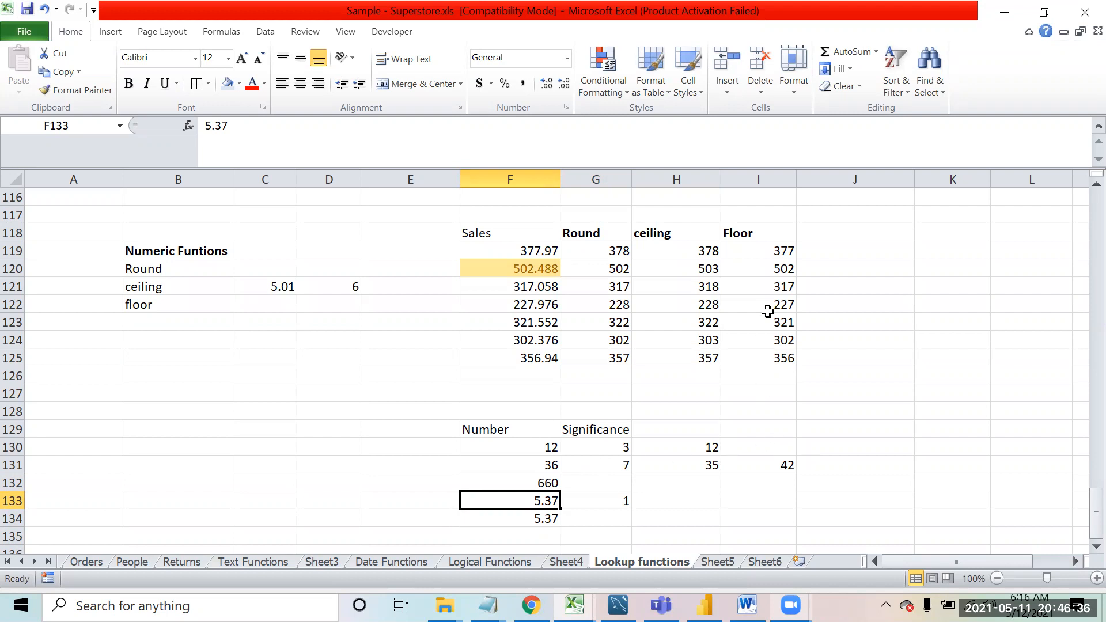
left_click(770, 289)
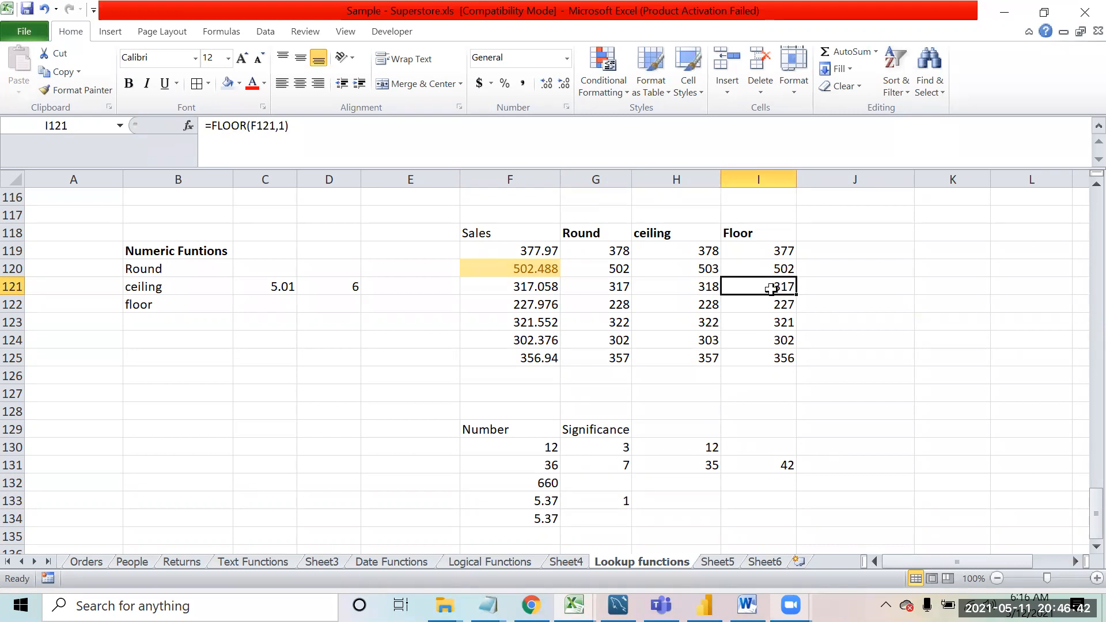
Step: Enter =FLOOR(F133,1) in H133 to round the decimal number down to a whole number
left_click(679, 507)
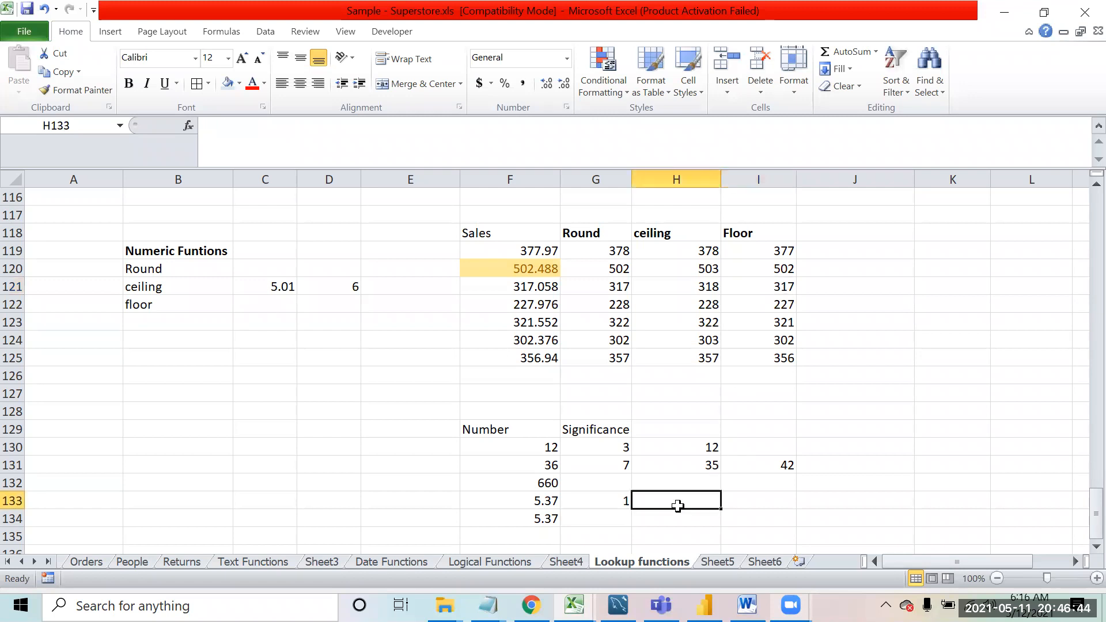
type("=")
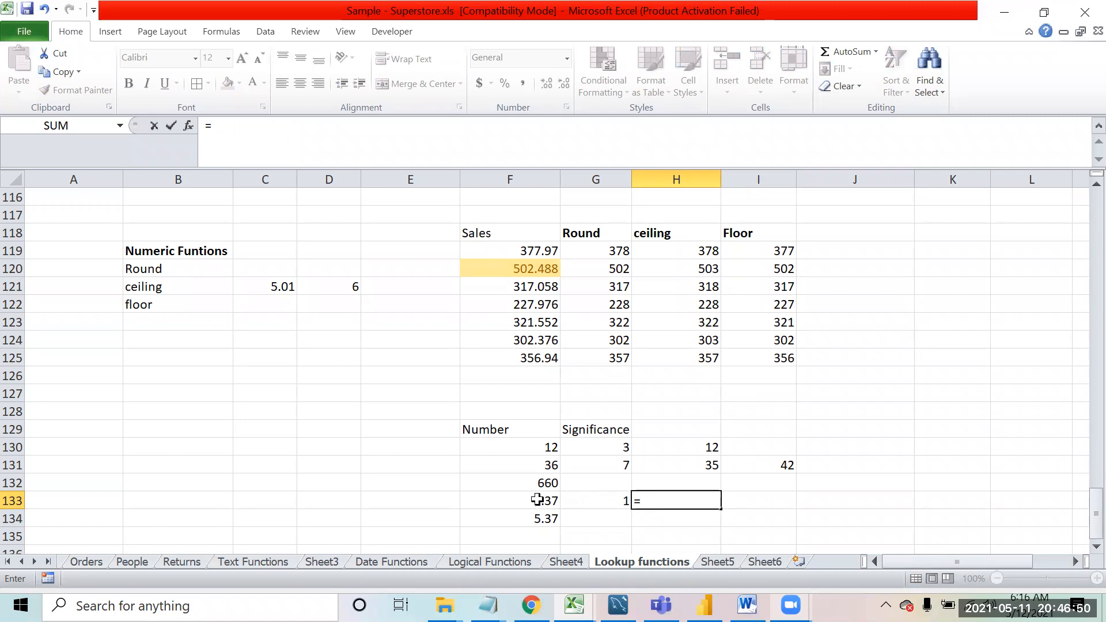
type("floo")
key("Tab")
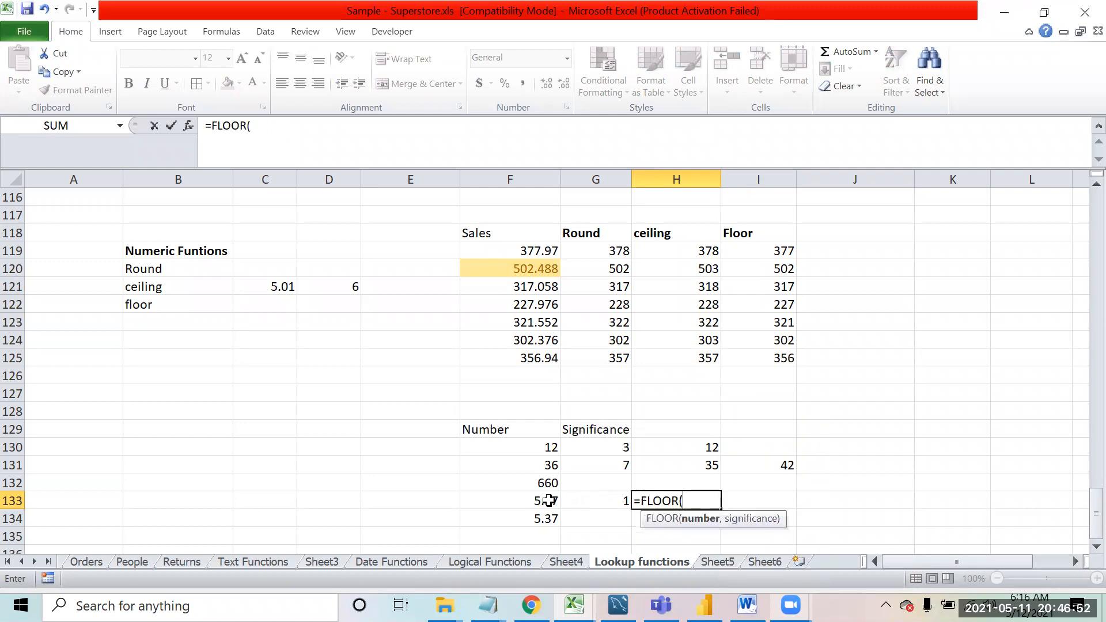
left_click(533, 500)
type(",")
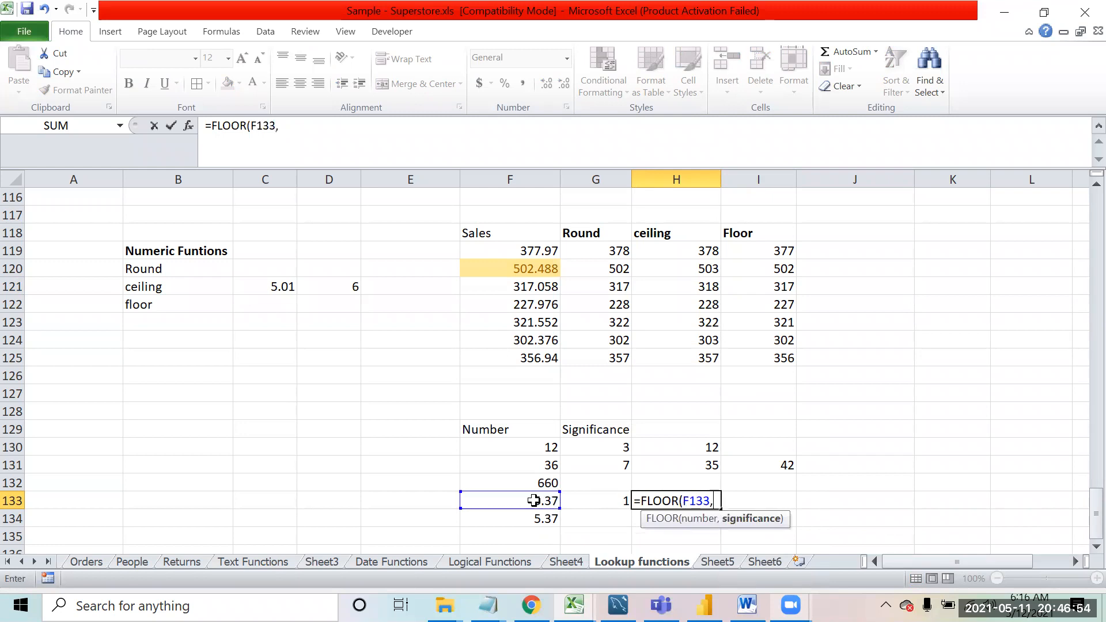
type("1)")
key("Return")
Step: Enter =CEILING(F133,1) in I133 to round the decimal number up to a whole number
key("Up")
key("Right")
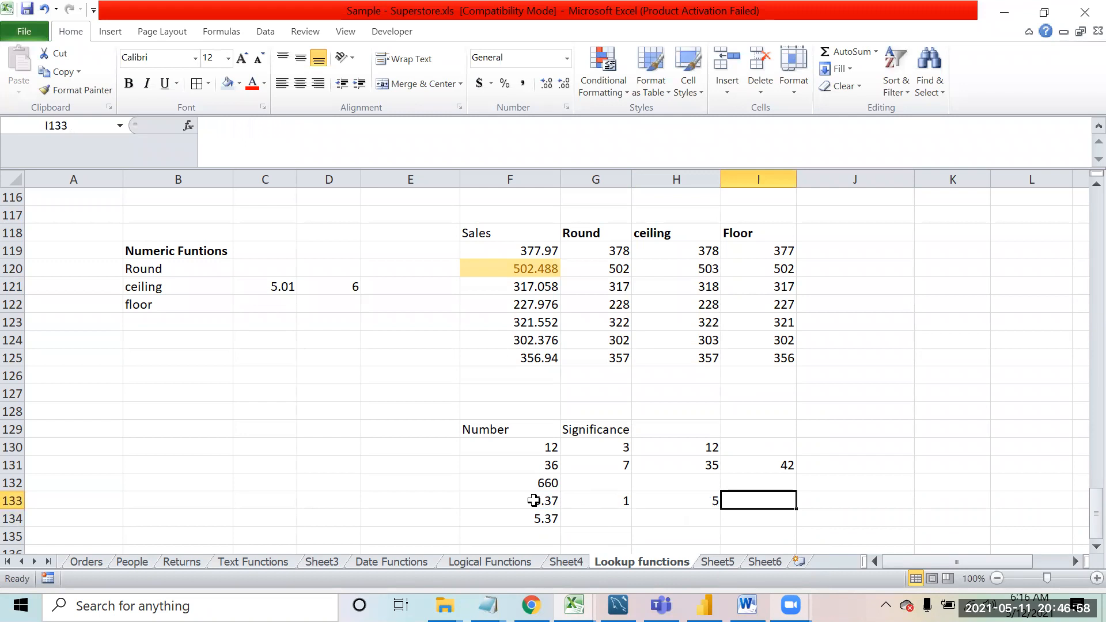
type("ceil")
key("BackSpace")
key("BackSpace")
key("BackSpace")
key("BackSpace")
type("=ceil")
key("Tab")
key("Left")
key("Left")
key("Left")
type(",")
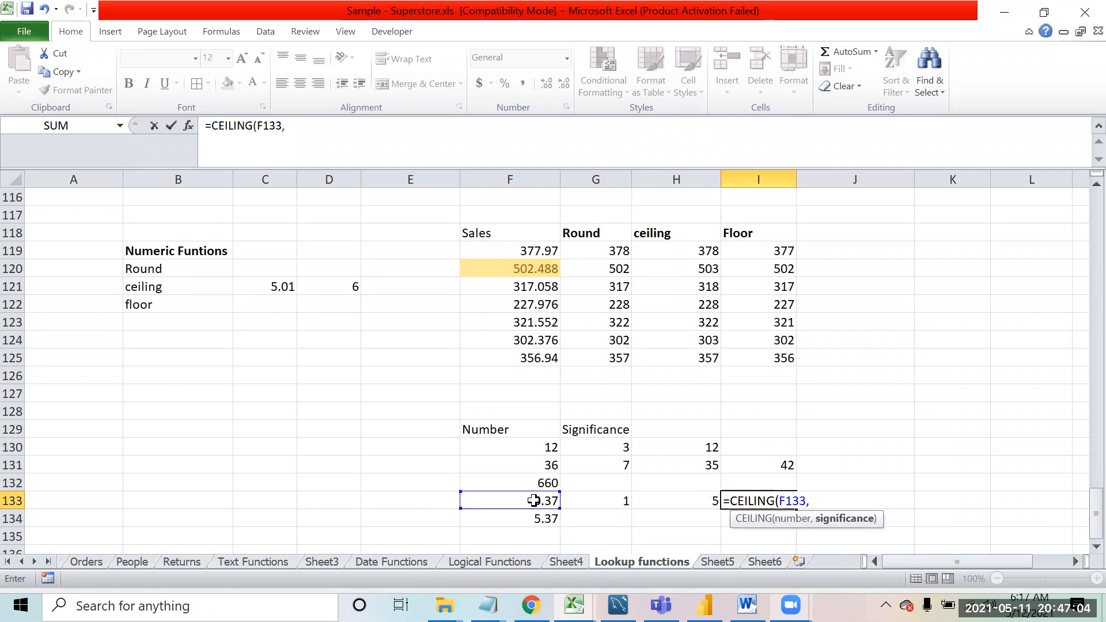
type("1)")
key("Return")
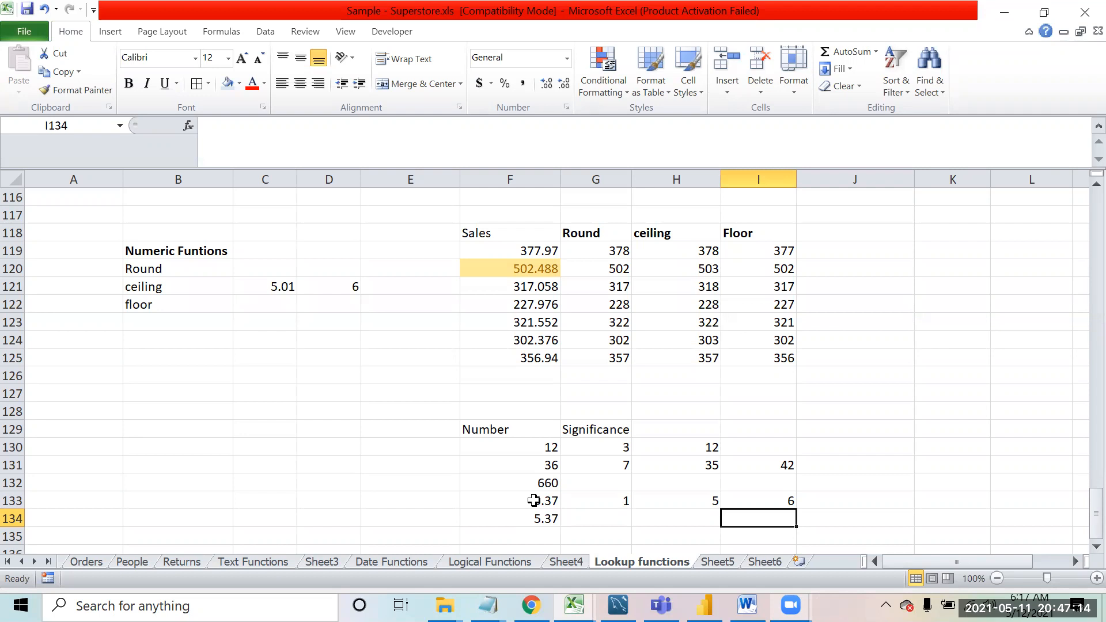
key("Left")
key("Down")
key("Down")
key("Down")
key("Down")
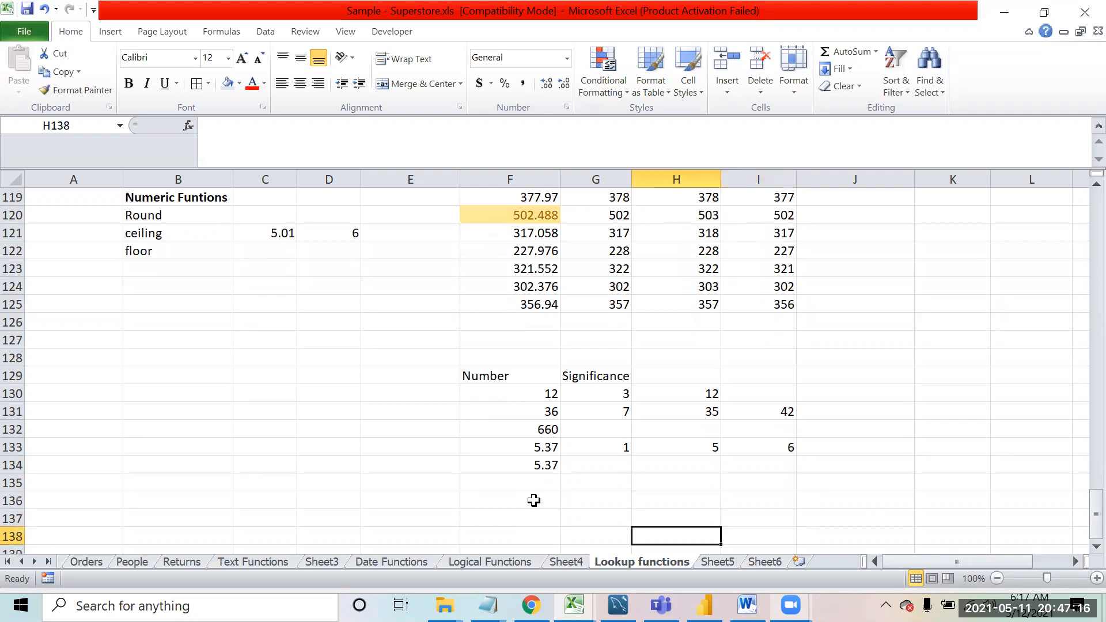
key("Down")
key("Down")
key("Down")
key("Down")
key("Down")
key("Down")
key("Down")
key("Down")
key("Down")
key("Up")
key("Up")
key("Up")
key("Up")
key("Up")
key("Up")
key("Up")
key("Up")
key("Up")
key("Up")
key("Up")
key("Up")
key("Up")
key("Up")
key("Up")
key("Up")
key("Up")
key("Up")
key("Up")
key("Up")
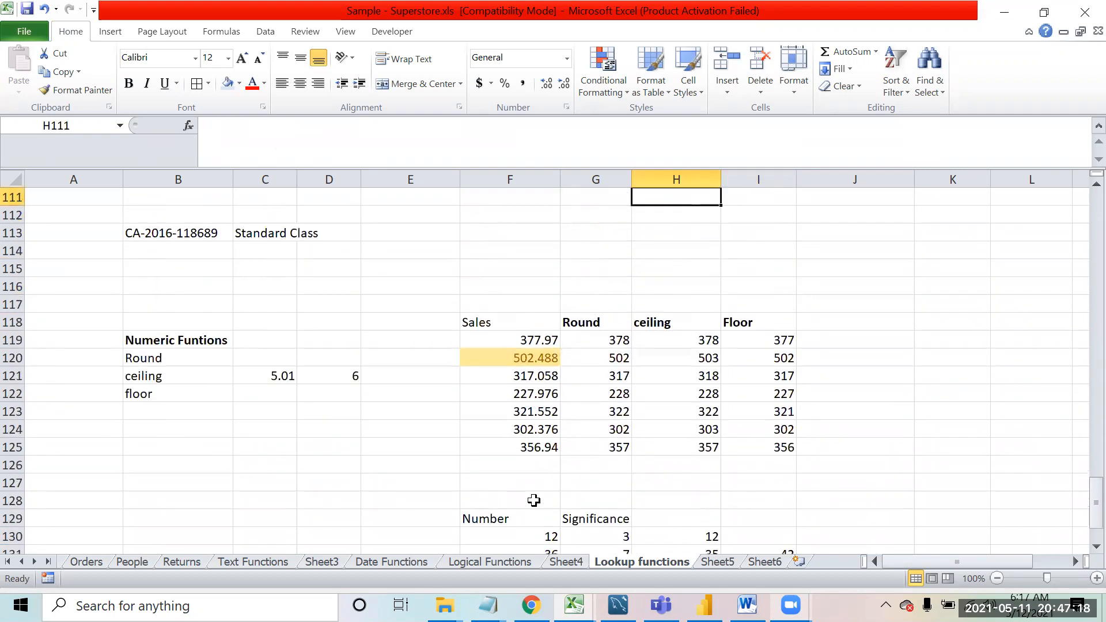
key("Up")
key("Up")
key("Up")
key("Up")
key("Down")
key("Down")
key("Down")
key("Down")
key("Down")
key("Down")
key("Left")
key("Down")
key("Down")
key("Down")
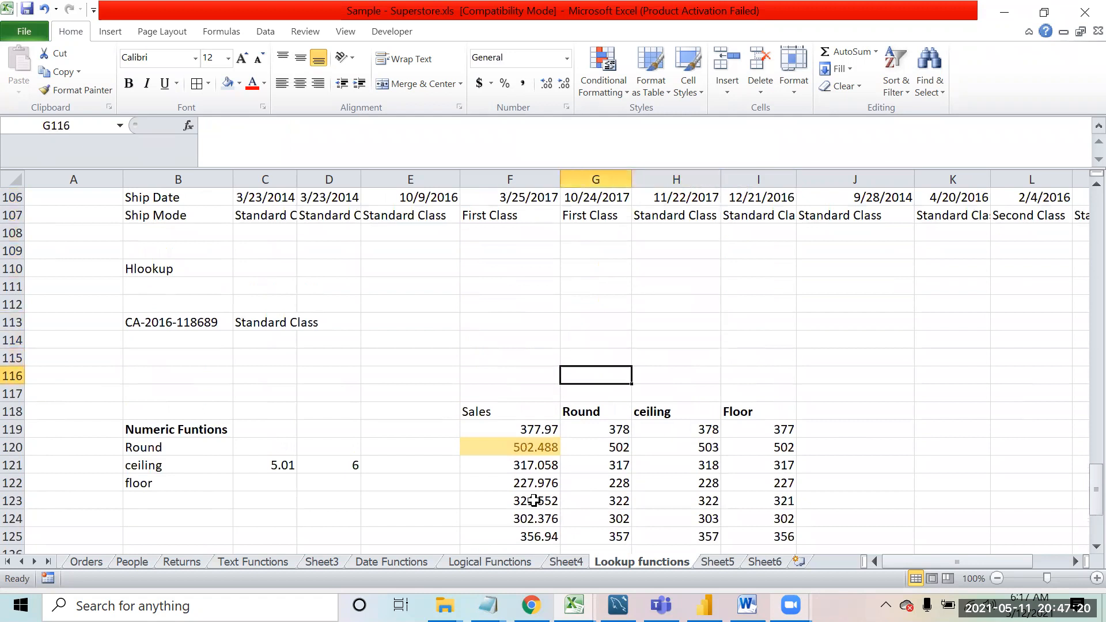
key("Down")
key("Down")
key("Down")
key("Down")
key("Down")
key("Down")
key("Down")
key("Down")
key("Down")
key("Down")
key("Down")
key("Down")
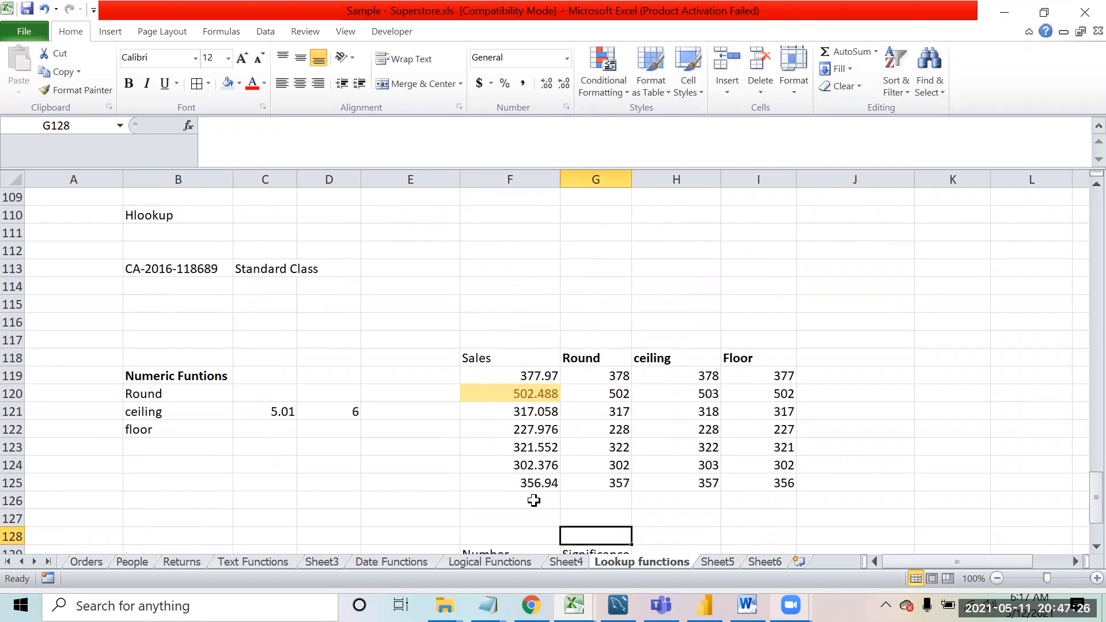
key("Up")
key("Up")
key("Up")
key("Up")
key("Up")
key("Up")
key("Up")
key("Up")
key("Up")
key("Up")
key("Up")
key("Up")
key("Up")
key("Up")
key("Up")
key("Up")
key("Up")
key("Up")
key("Up")
key("Up")
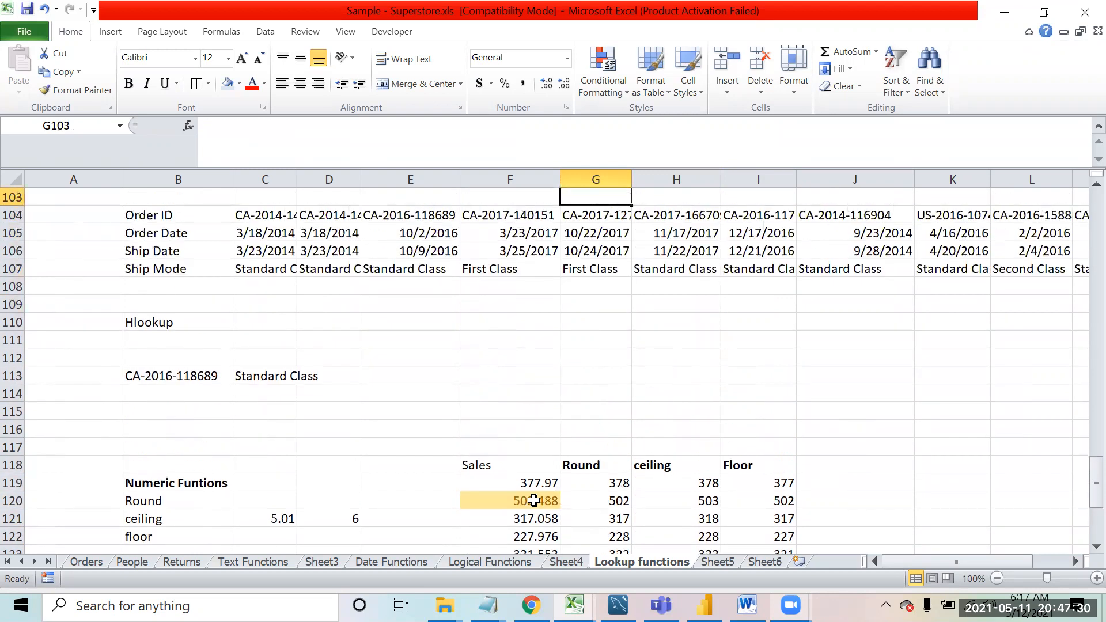
key("Up")
key("Down")
key("Down")
key("Down")
key("Down")
key("Down")
key("Down")
key("Down")
key("Down")
key("Down")
key("Down")
key("Down")
key("Down")
key("Down")
key("Down")
key("Down")
key("Down")
key("Down")
key("Down")
key("Down")
key("Down")
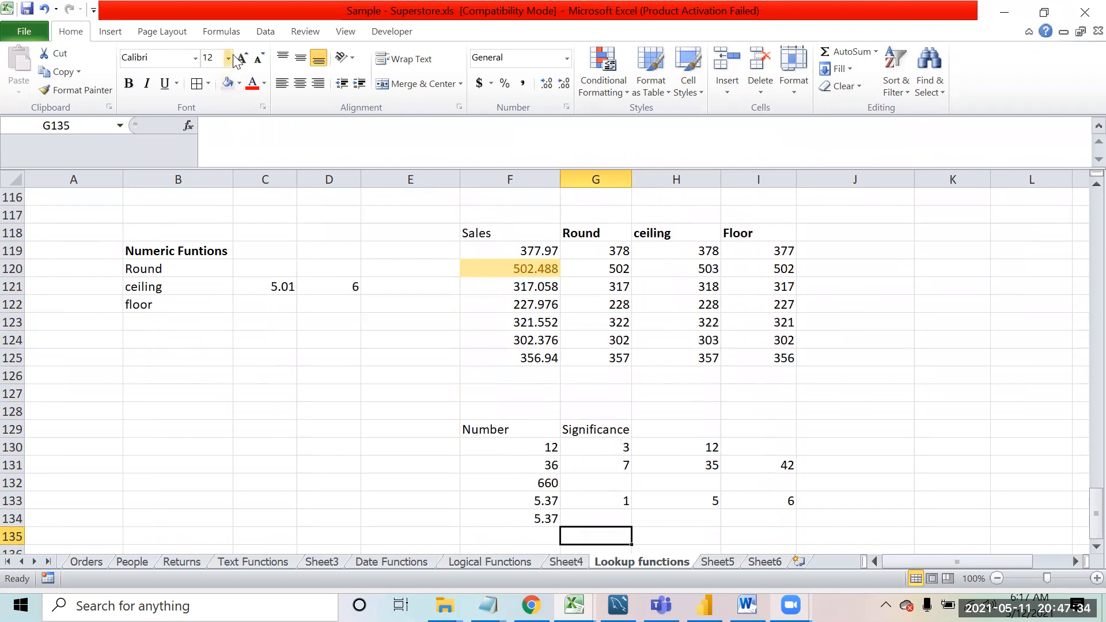
Step: Bring up the formula tools and mark the Calculation commands with a freehand circle
left_click(235, 34)
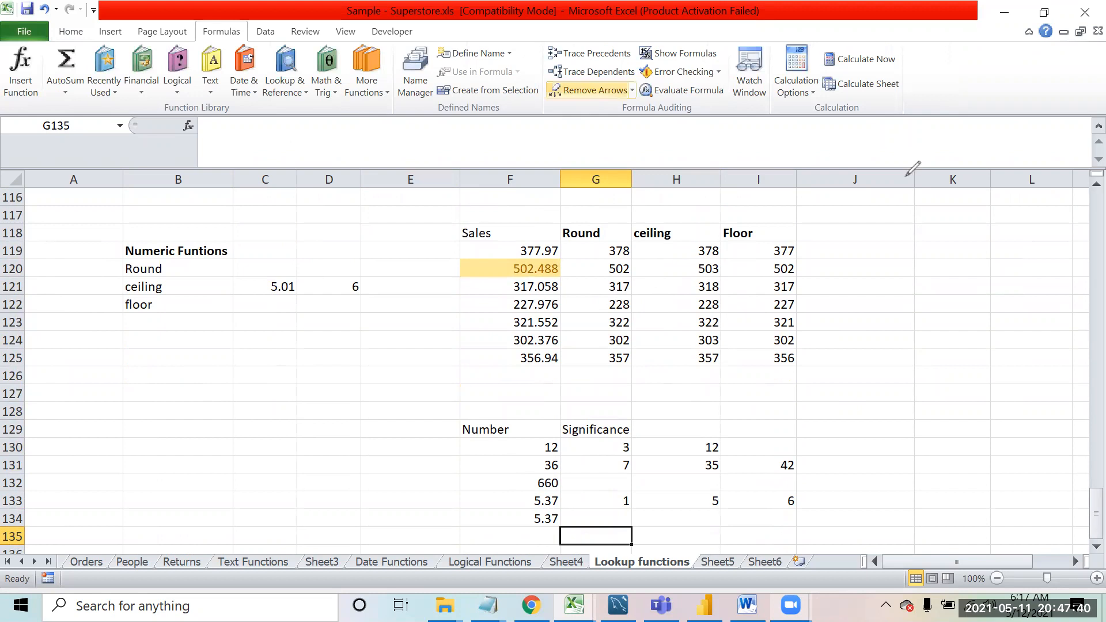
mouse_move(853, 33)
left_mouse_down()
mouse_move(835, 172)
mouse_move(927, 86)
mouse_move(841, 39)
left_mouse_up()
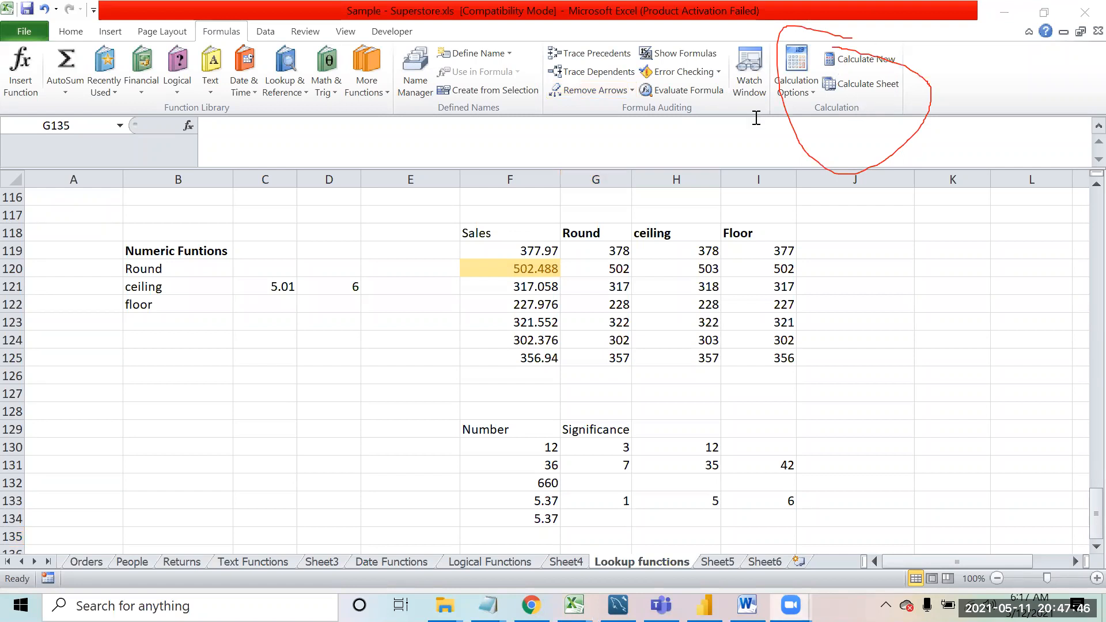
Step: Enter the note "in Excel you have 2 calculation modes" in C138, below the Number and Significance table
key("Down")
key("Down")
key("Down")
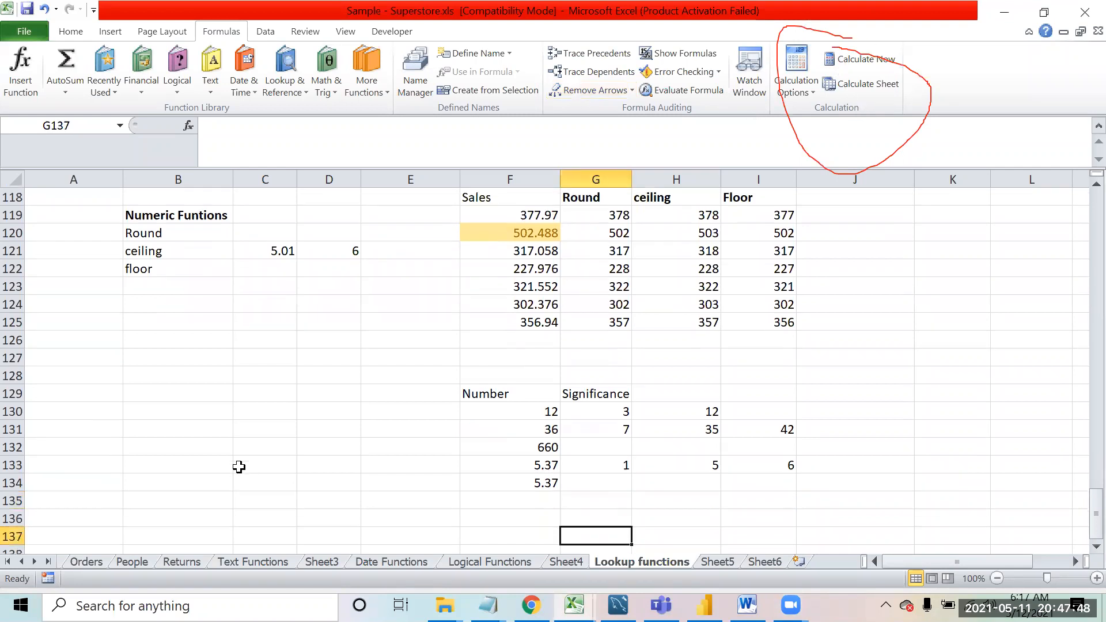
key("Left")
key("Left")
key("Left")
key("Left")
type("in Ex")
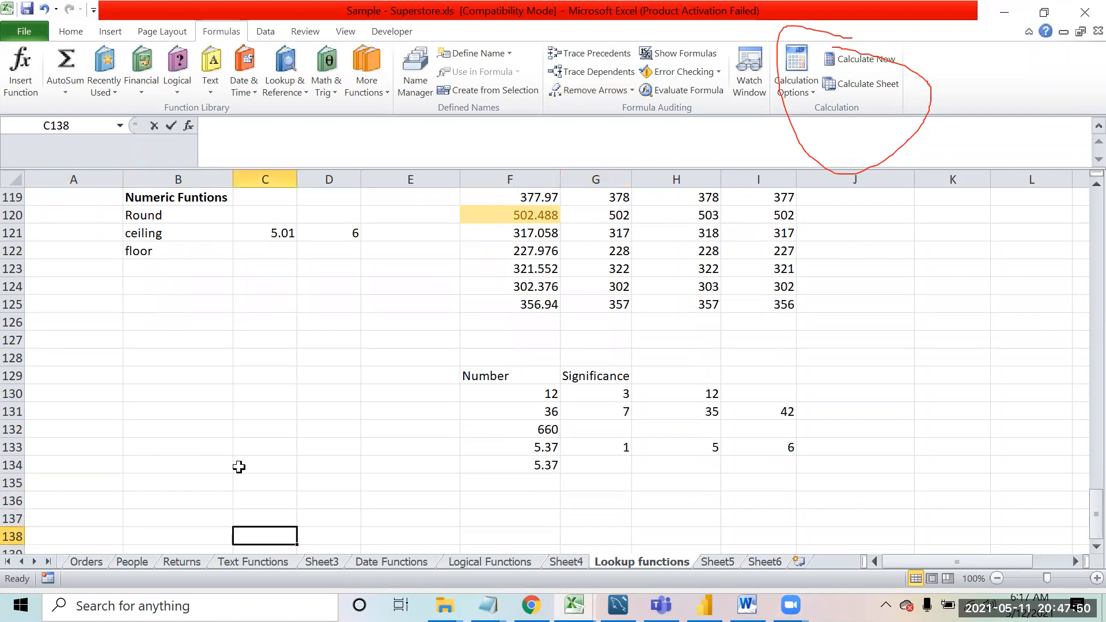
type("cel you ga")
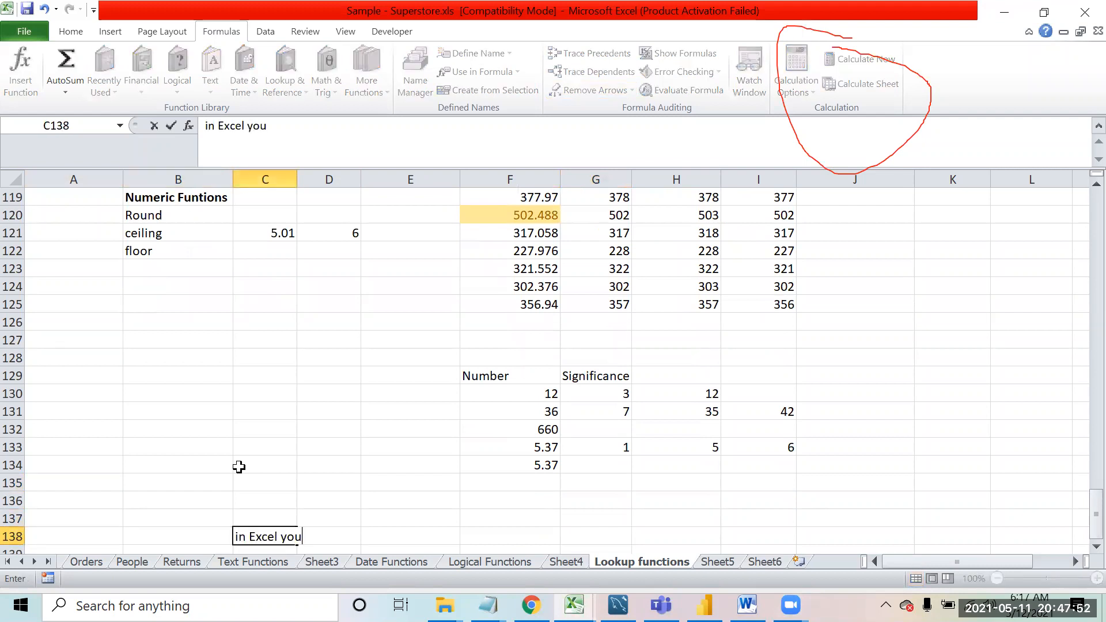
key("BackSpace")
key("BackSpace")
type("have 2 calcula")
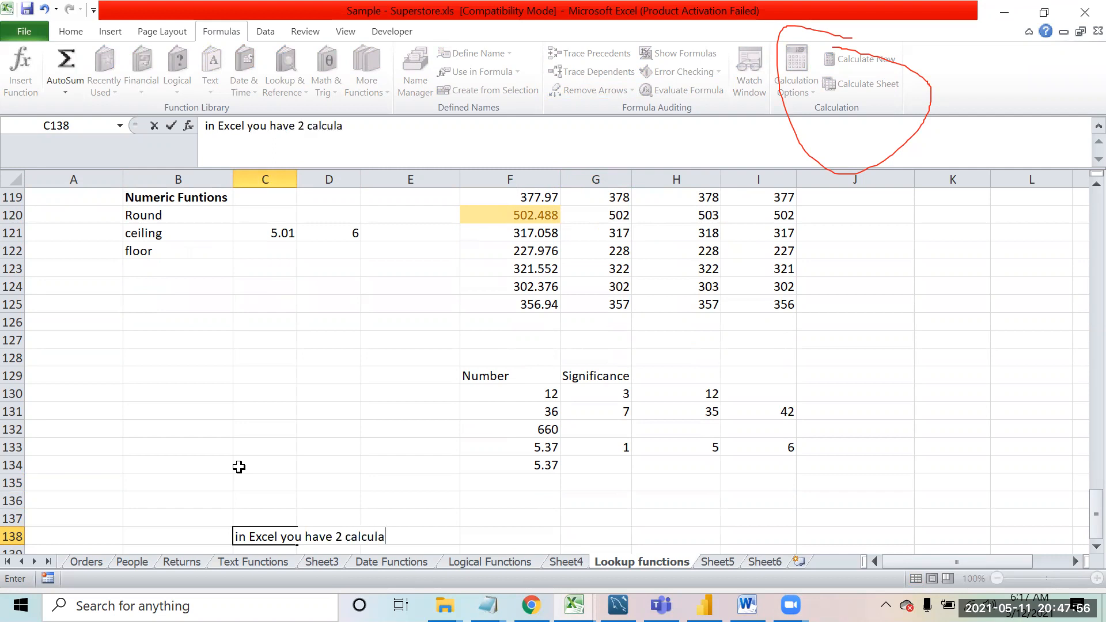
type("tion modes")
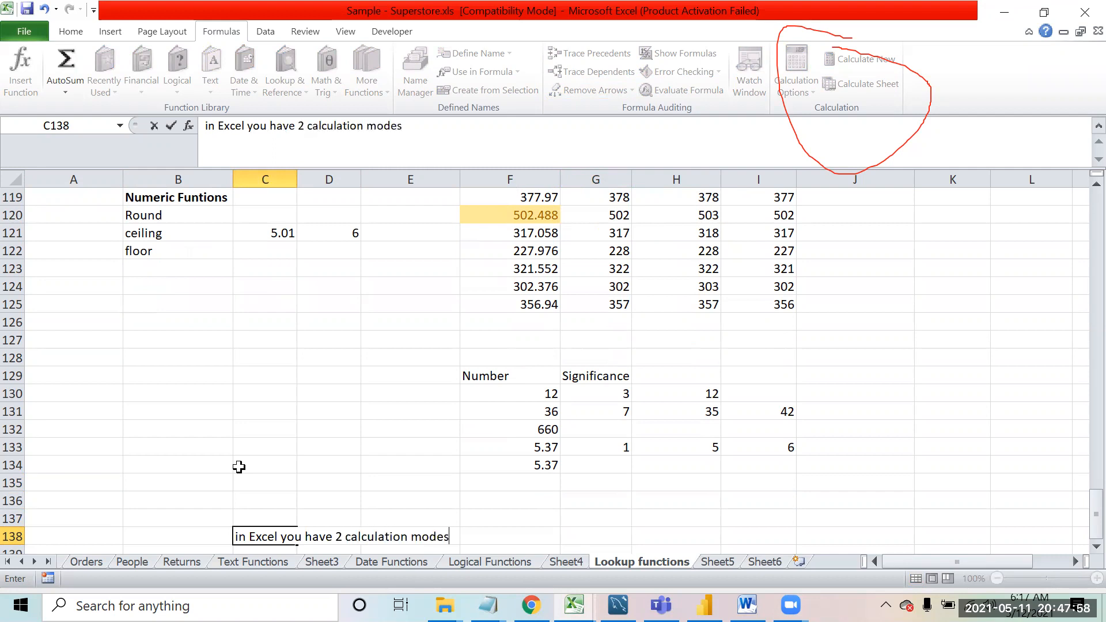
key("Return")
Step: List the two modes under the note, with Automatic in C139 and Manual in C140
type("Auto")
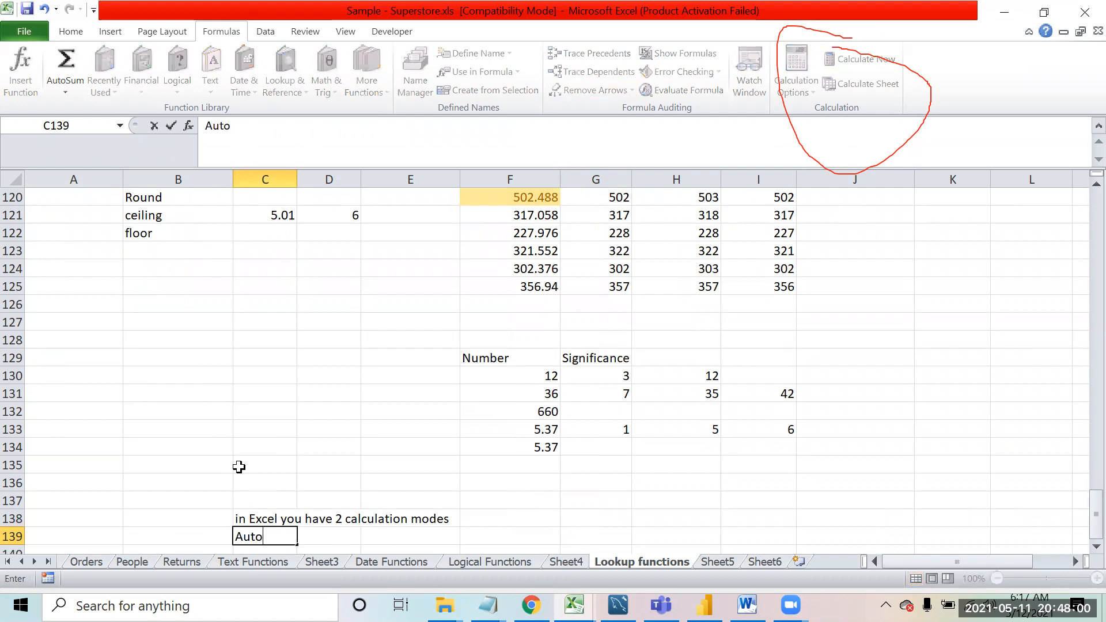
type("matic")
key("Return")
type("Man")
type("ual")
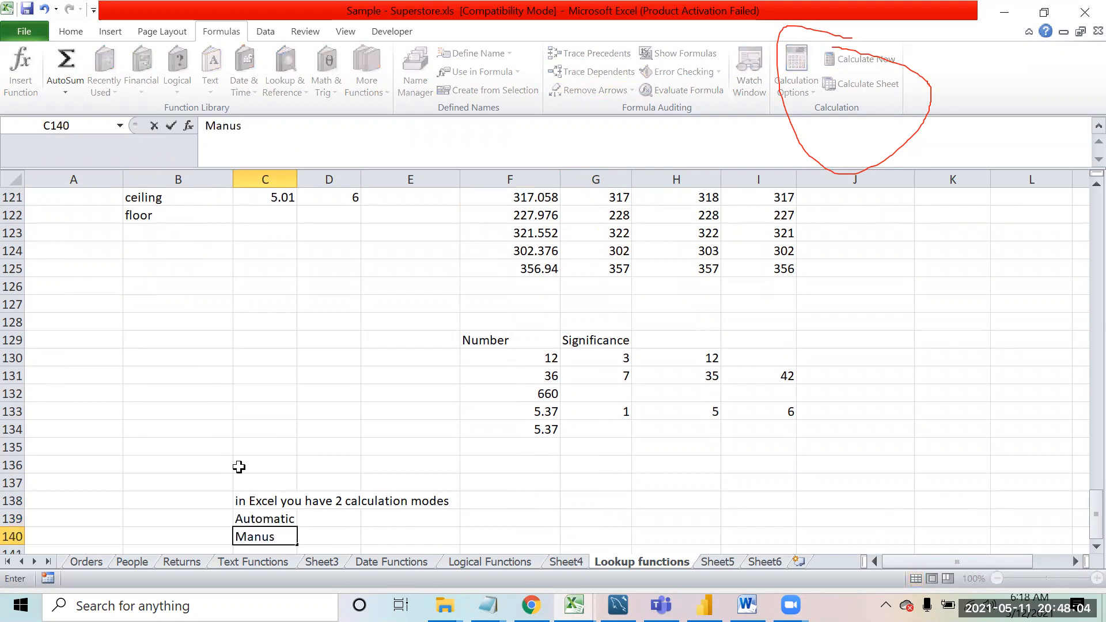
key("Return")
Step: Examine the ROUND formula in G119 and highlight the rounded sales values in G119:G123
key("Up")
key("Up")
key("Up")
key("Up")
key("Up")
key("Up")
key("Up")
key("Up")
key("Up")
key("Up")
key("Up")
key("Up")
key("Up")
key("Up")
key("Up")
key("Up")
key("Up")
key("Up")
key("Up")
key("Down")
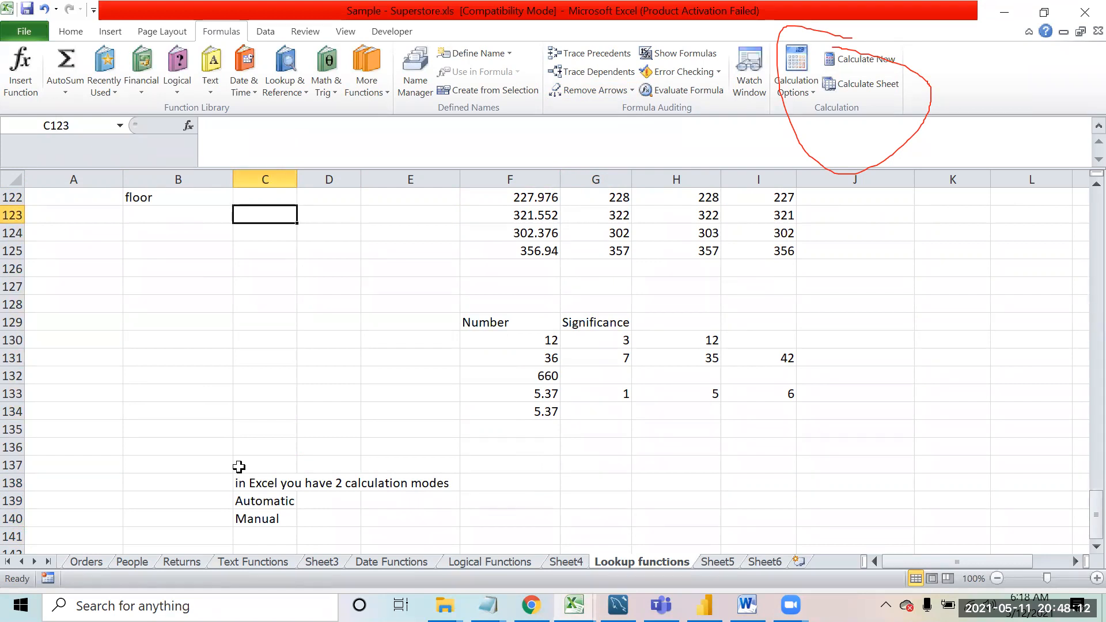
key("Up")
key("Up")
key("Up")
key("Up")
key("Up")
key("Up")
key("Up")
key("Up")
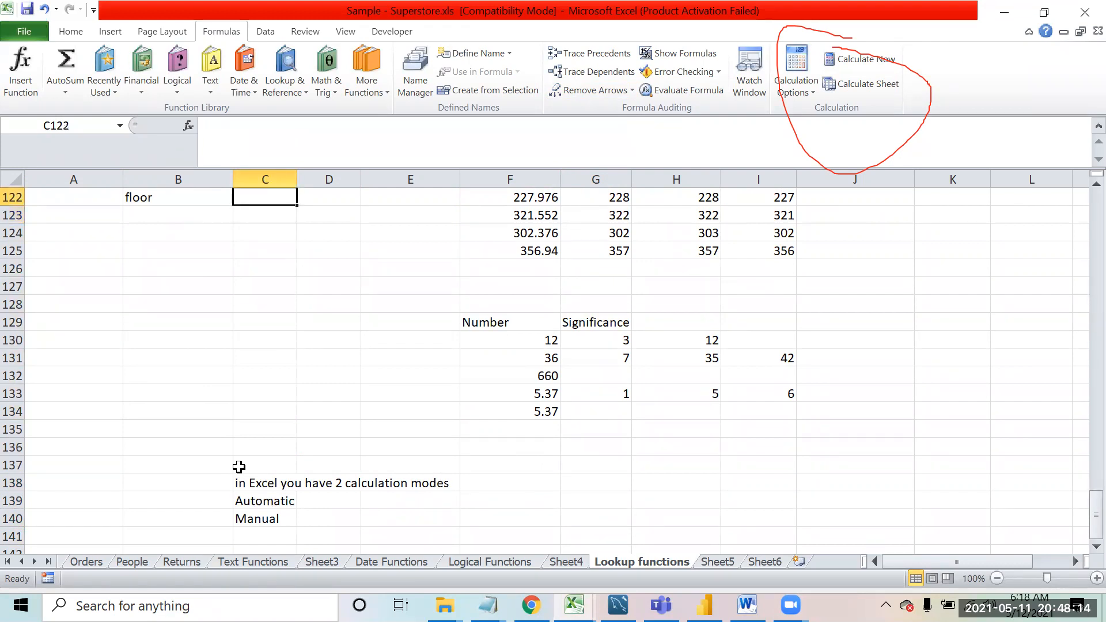
key("Down")
key("Down")
key("Down")
key("Down")
key("Down")
key("Down")
key("Down")
key("Up")
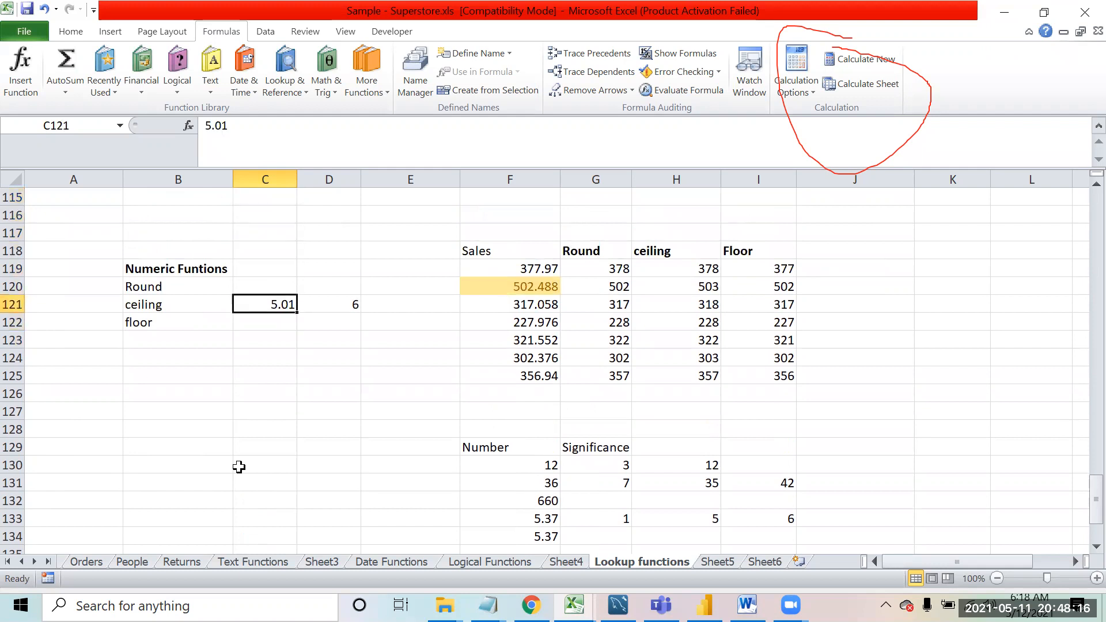
key("Up")
key("Up")
key("Right")
key("Right")
key("Right")
key("Right")
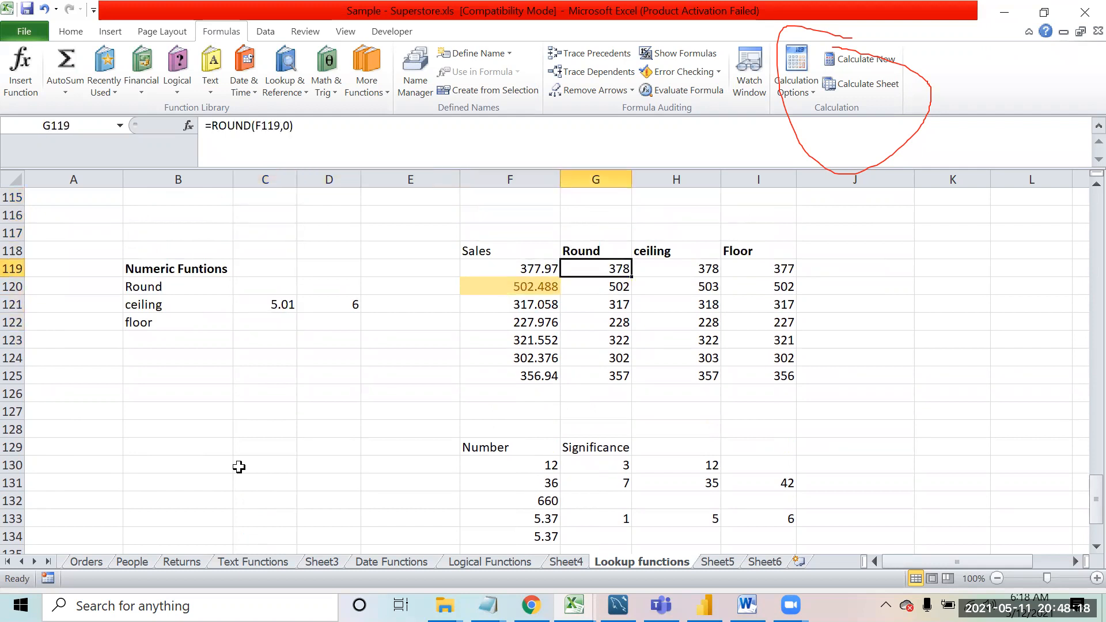
key("shift+Down")
key("shift+Down")
key("shift+Down")
key("shift+Down")
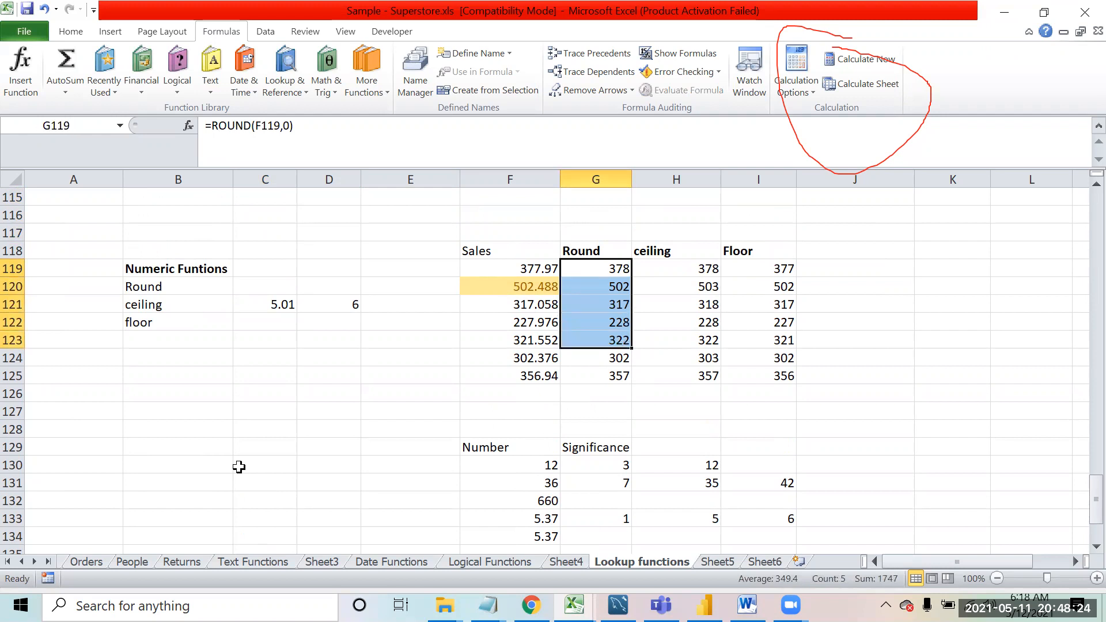
Step: Check the available calculation modes and which one is active, and return to the FLOOR formula in I122
left_click(813, 88)
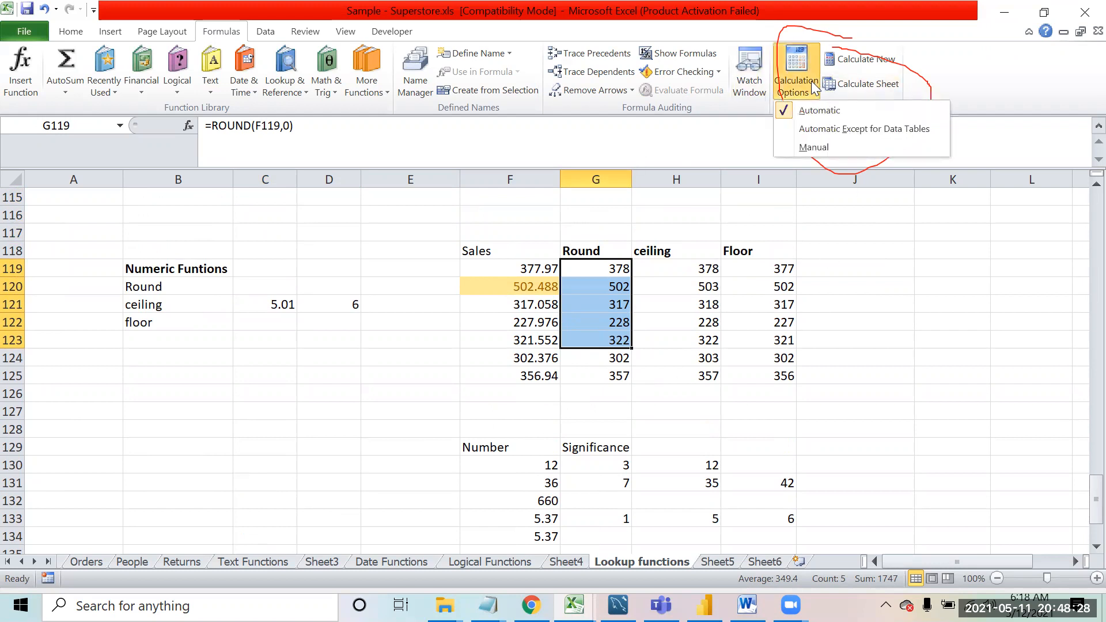
left_click(813, 83)
left_click(813, 83)
left_click(792, 325)
left_click(792, 325)
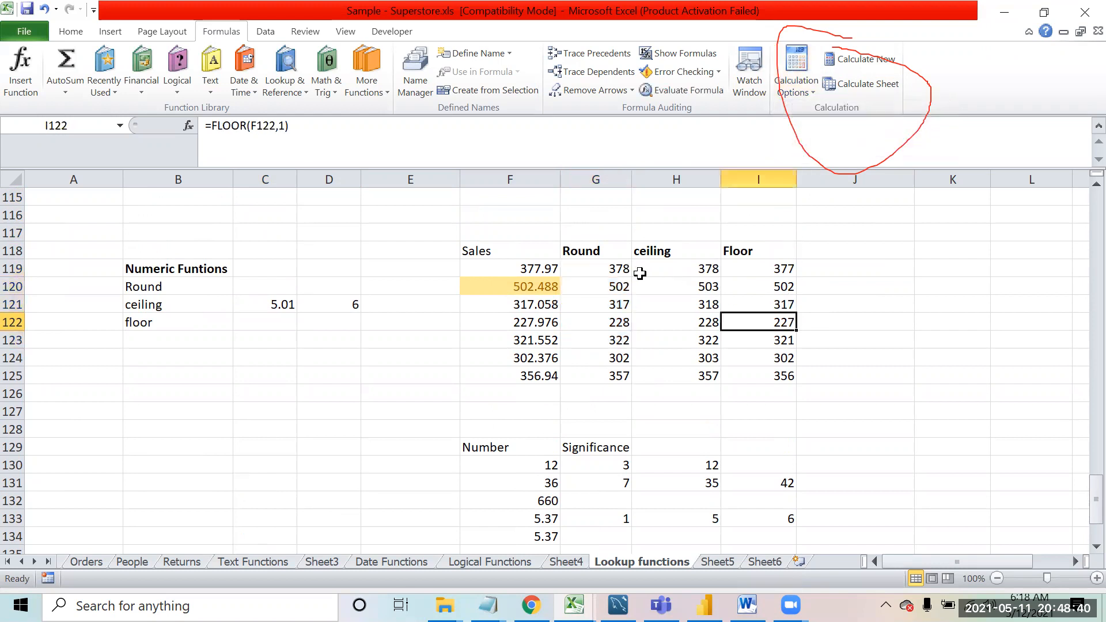
Step: Highlight the sales rounding table F118:I125 and look back over the HLOOKUP area and order data above it
left_click_drag(522, 254, 785, 375)
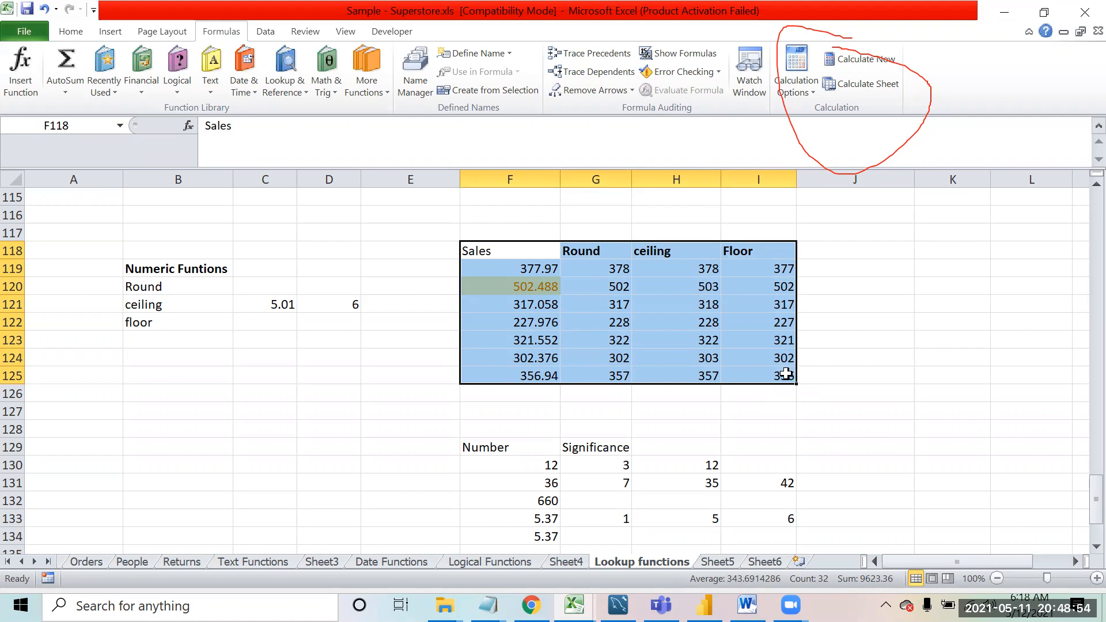
key("Up")
key("Up")
key("Up")
key("Up")
key("Up")
key("Up")
key("Up")
key("Up")
key("Up")
key("Up")
key("Up")
key("Up")
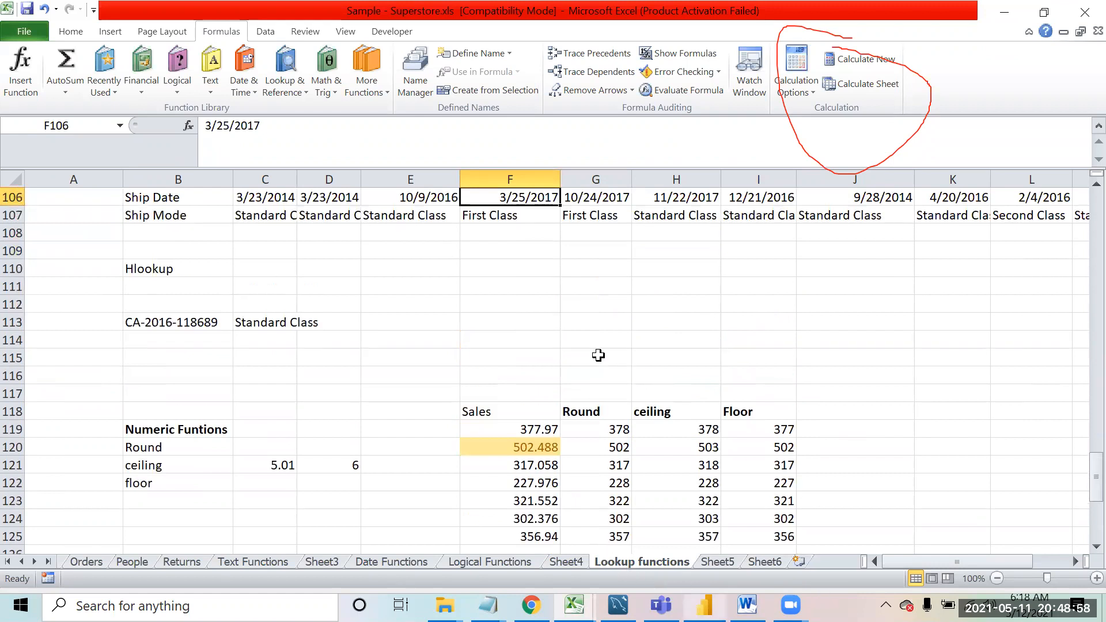
Step: Look over the cells above the order data in column F and return to the rows just below Ship Mode
key("Up")
key("Up")
key("Up")
key("Up")
key("Up")
key("Up")
key("Up")
key("Up")
key("Up")
key("Up")
key("Up")
key("Up")
key("Up")
key("Up")
key("Up")
key("Up")
key("Up")
key("Up")
key("Up")
key("Up")
key("Down")
key("Down")
key("Down")
key("Down")
key("Down")
key("Down")
key("Down")
key("Down")
key("Down")
key("Down")
key("Down")
key("Down")
key("Down")
key("Down")
key("Down")
key("Down")
key("Down")
key("Down")
key("Down")
key("Down")
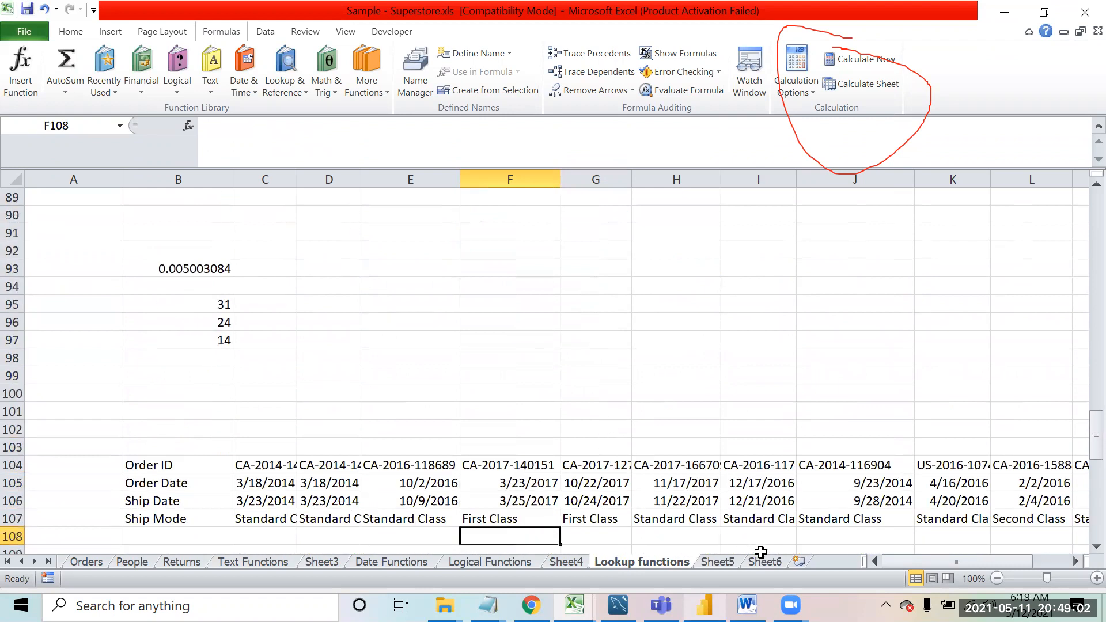
Step: Switch to Sheet6 and look over the order table in I778:Q790
left_click(764, 561)
left_click(479, 266)
left_click(434, 321)
key("Down")
key("Down")
key("Right")
key("Right")
key("Right")
key("Down")
key("Down")
key("Down")
key("Down")
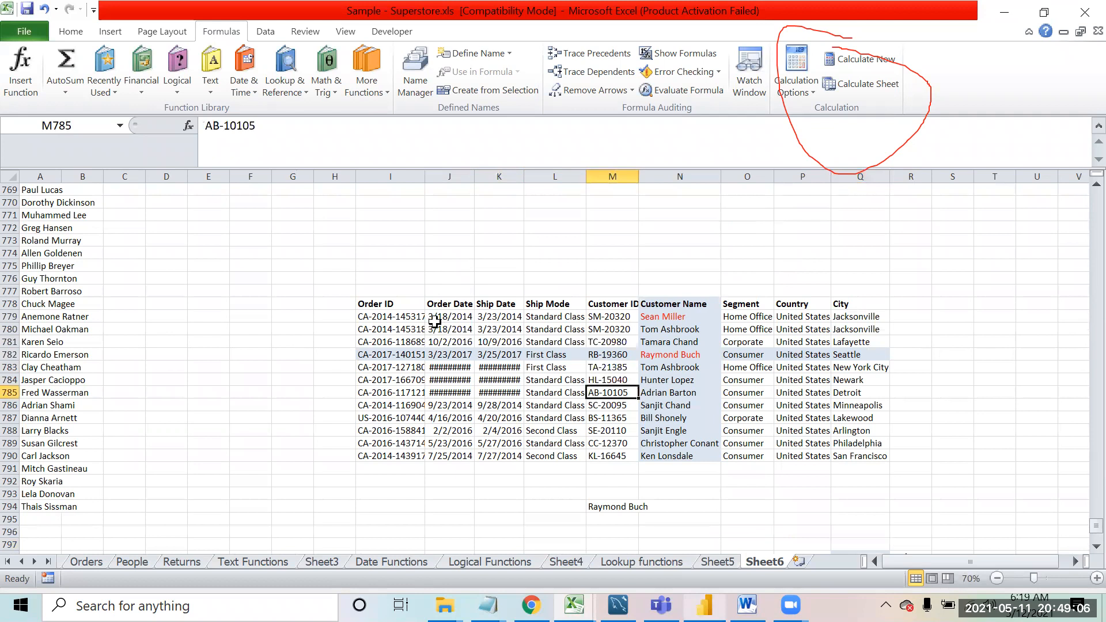
Step: Find the smaller Order ID, Segment and City table below the order table and select its Order ID header in I799
key("Down")
key("Down")
key("Down")
key("Down")
key("Down")
key("Down")
key("Down")
key("Down")
key("Down")
key("Down")
key("Down")
key("Down")
key("Down")
key("Down")
key("Down")
key("Down")
key("Down")
key("Down")
key("Down")
key("Down")
key("Left")
key("Left")
key("Left")
key("Up")
key("Up")
key("Up")
key("Up")
key("Up")
key("Up")
key("Up")
key("Up")
key("Up")
key("Up")
key("Up")
key("Up")
key("Up")
key("Up")
key("Left")
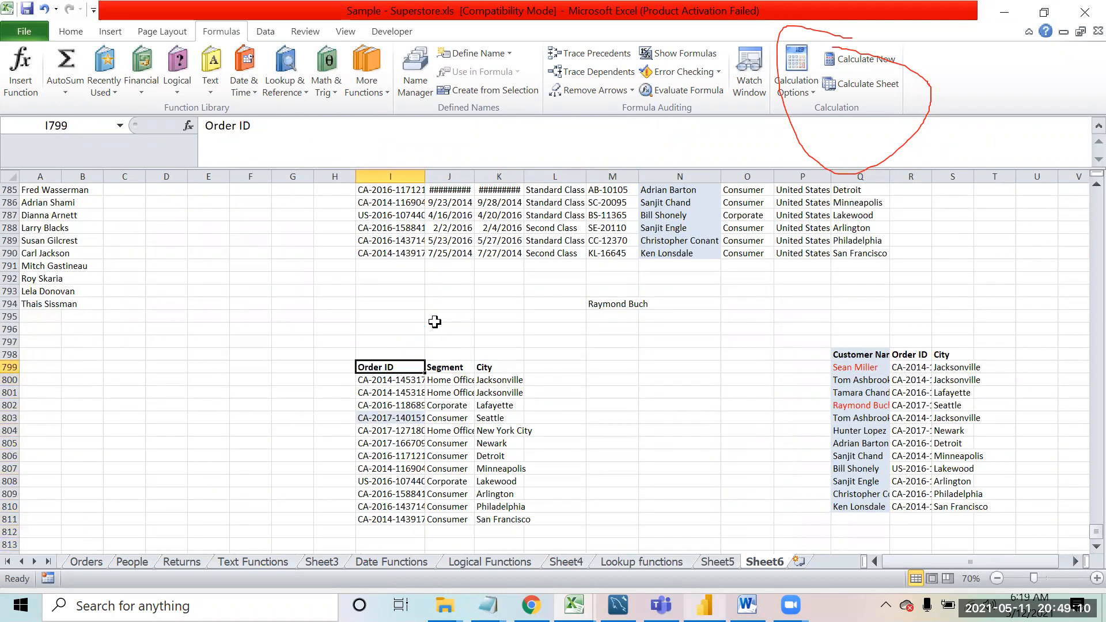
Step: Look through the Order ID, Segment and City table I799:K811 and the rows below it, and return to its header in I799
key("Right")
key("Left")
key("Left")
key("Right")
key("Down")
key("Down")
key("Down")
key("Down")
key("Down")
key("Down")
key("Down")
key("Down")
key("Down")
key("Down")
key("Down")
key("Down")
key("Down")
key("Down")
key("Down")
key("Down")
key("Down")
key("Up")
key("Up")
key("Up")
key("Up")
key("Up")
key("Up")
key("Up")
key("Up")
key("Up")
key("Up")
key("Up")
key("Up")
key("Up")
key("Up")
key("Up")
key("Up")
key("Up")
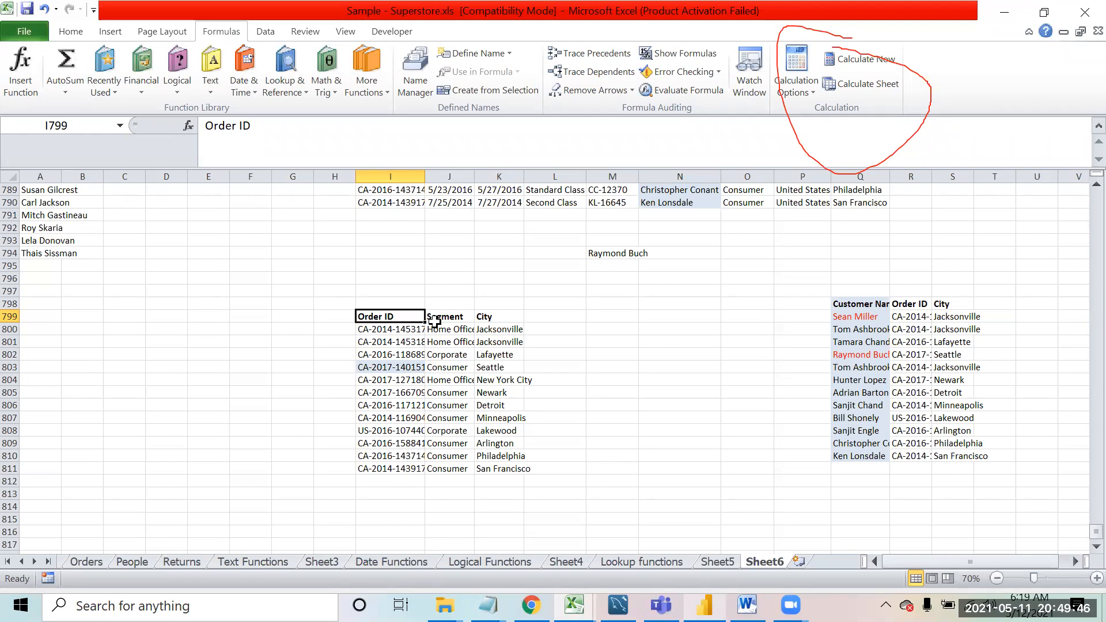
Step: Circle the status bar area beside the view controls with the annotation pen and draw a downward arrow pointing at it
left_click(415, 218)
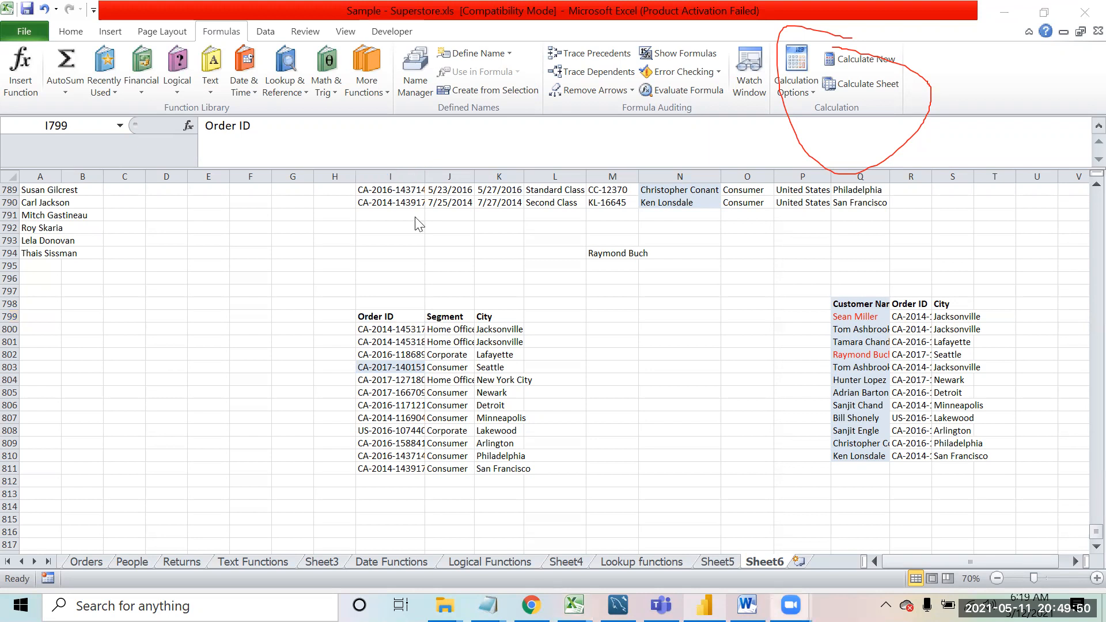
mouse_move(863, 562)
left_mouse_down()
mouse_move(848, 590)
mouse_move(876, 595)
mouse_move(917, 567)
mouse_move(863, 565)
left_mouse_up()
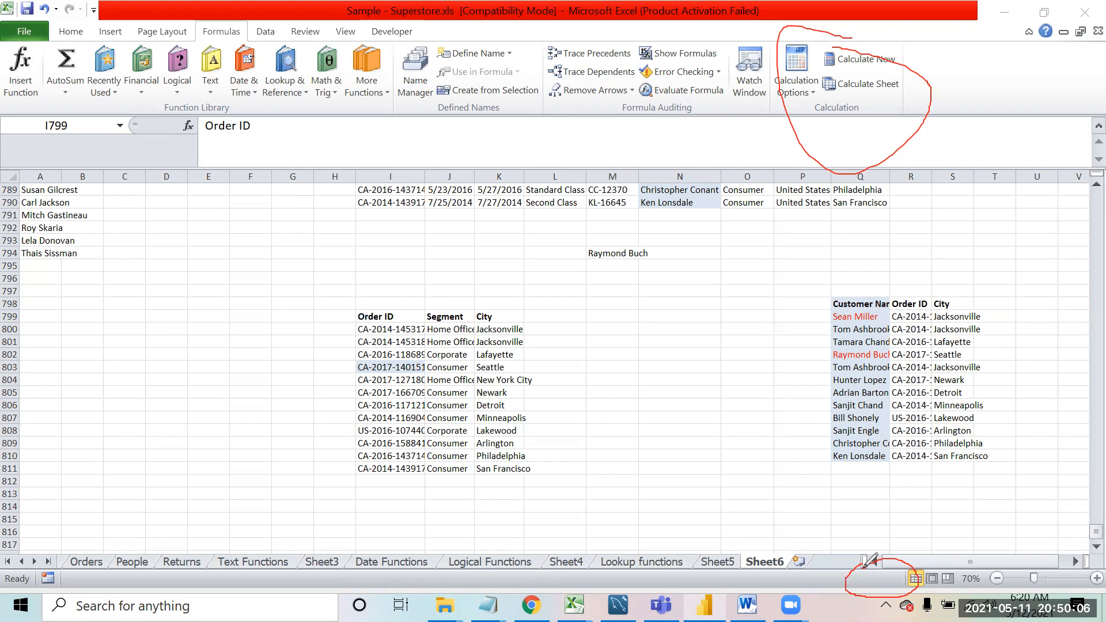
left_click_drag(863, 514, 862, 557)
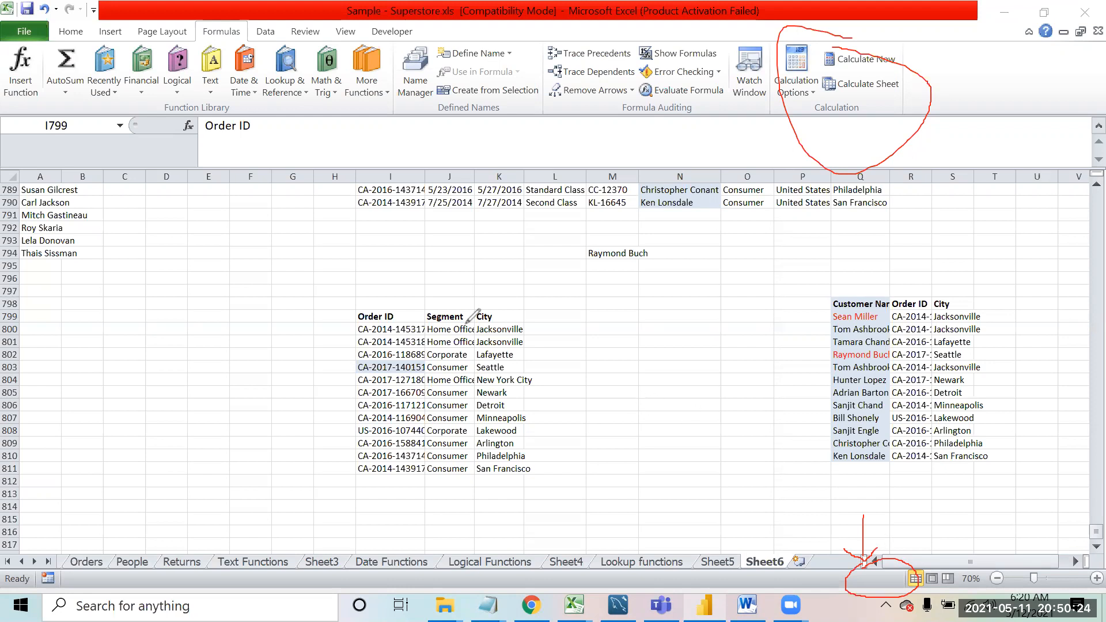
Step: Draw a large and a small tick mark with the annotation pen at both the Order ID table and the Customer Name table
mouse_move(303, 295)
left_mouse_down()
mouse_move(323, 325)
mouse_move(379, 284)
left_mouse_up()
mouse_move(841, 266)
left_mouse_down()
mouse_move(859, 281)
mouse_move(918, 238)
left_mouse_up()
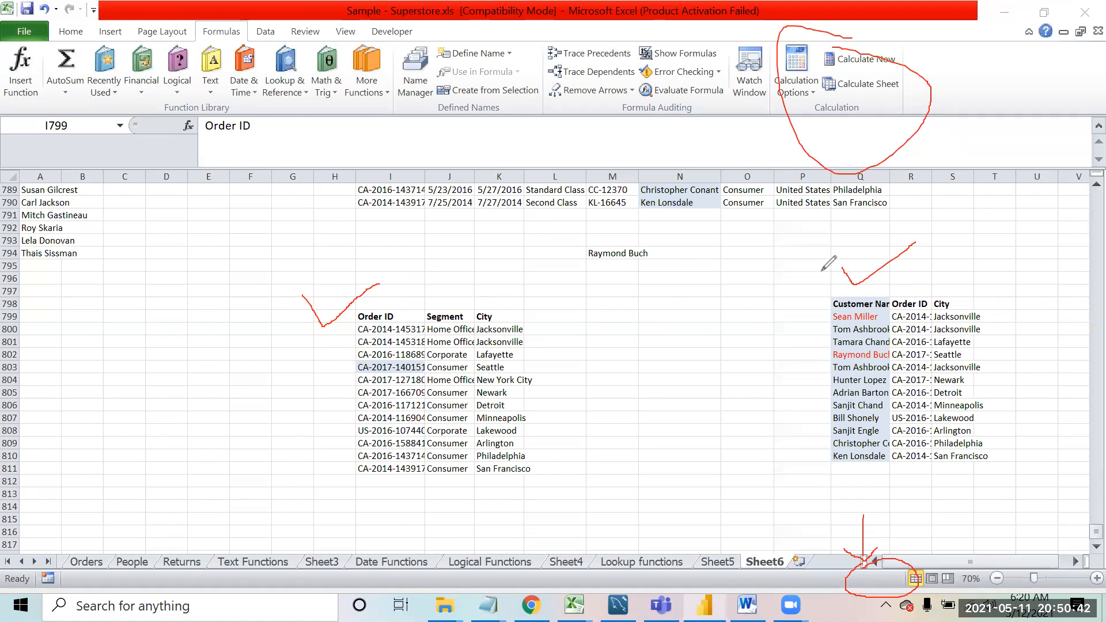
left_click_drag(402, 304, 428, 299)
left_click_drag(900, 279, 924, 270)
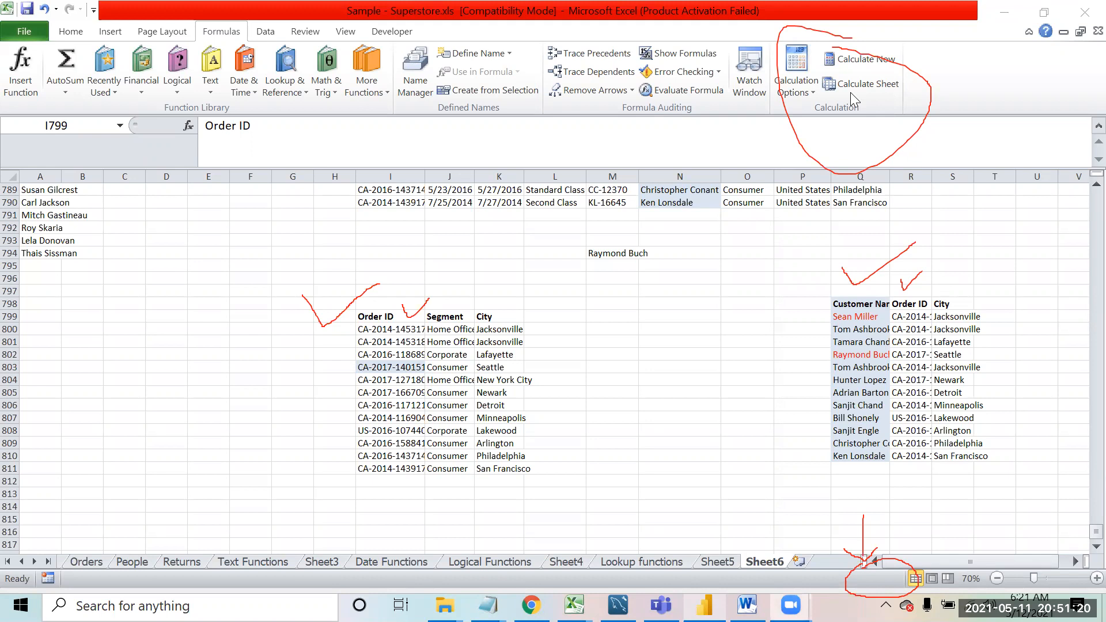
Step: Set the workbook's calculation mode to Manual and check which calculation option is active
left_click(792, 97)
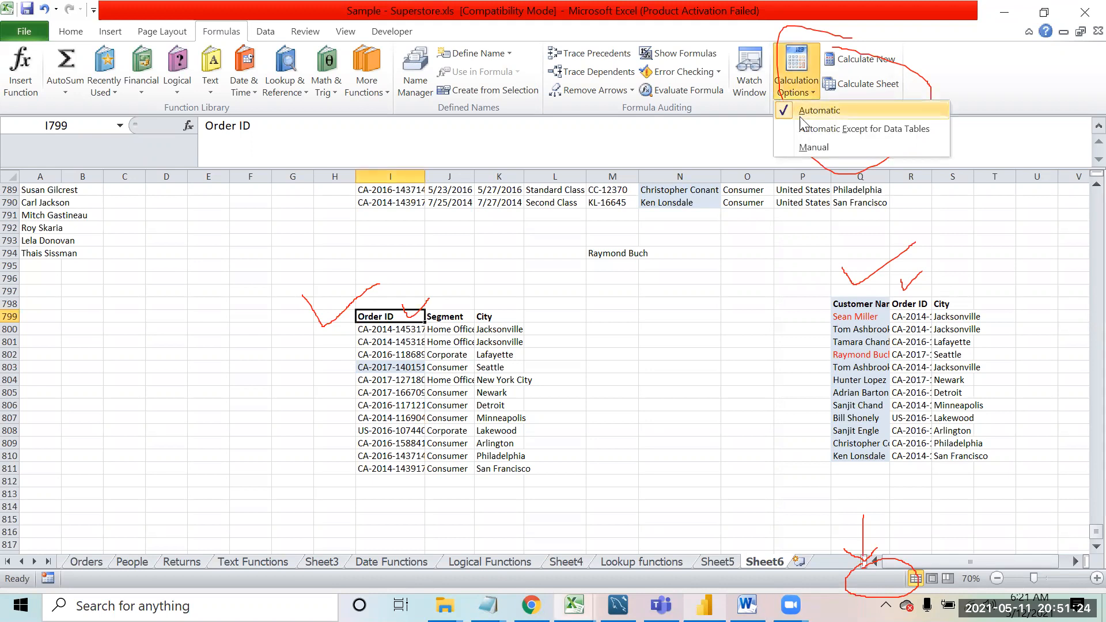
left_click(805, 149)
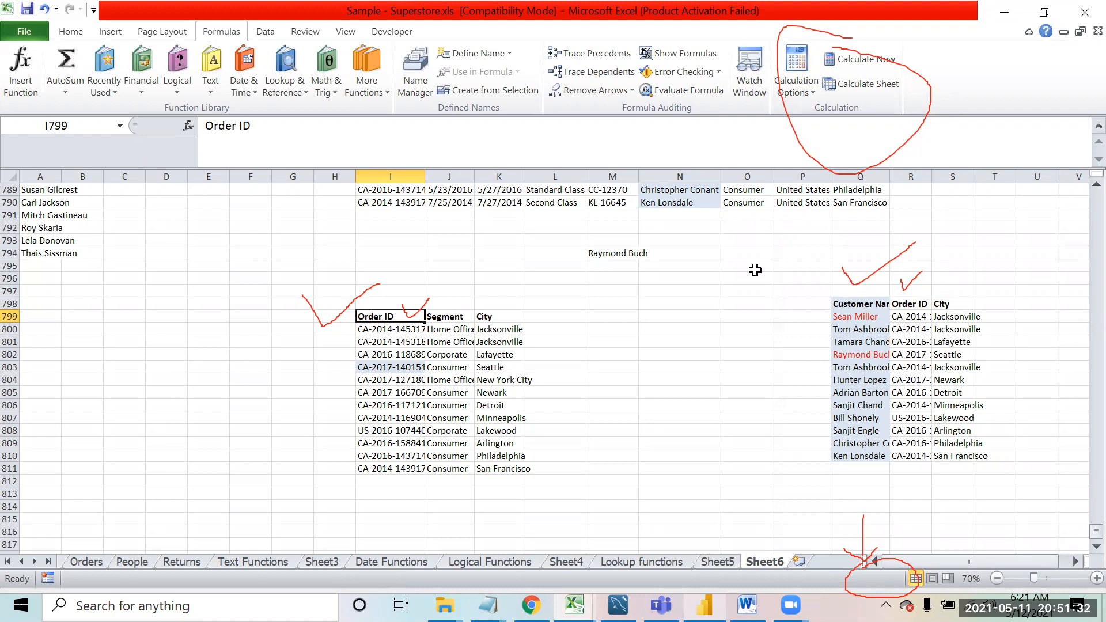
left_click(797, 89)
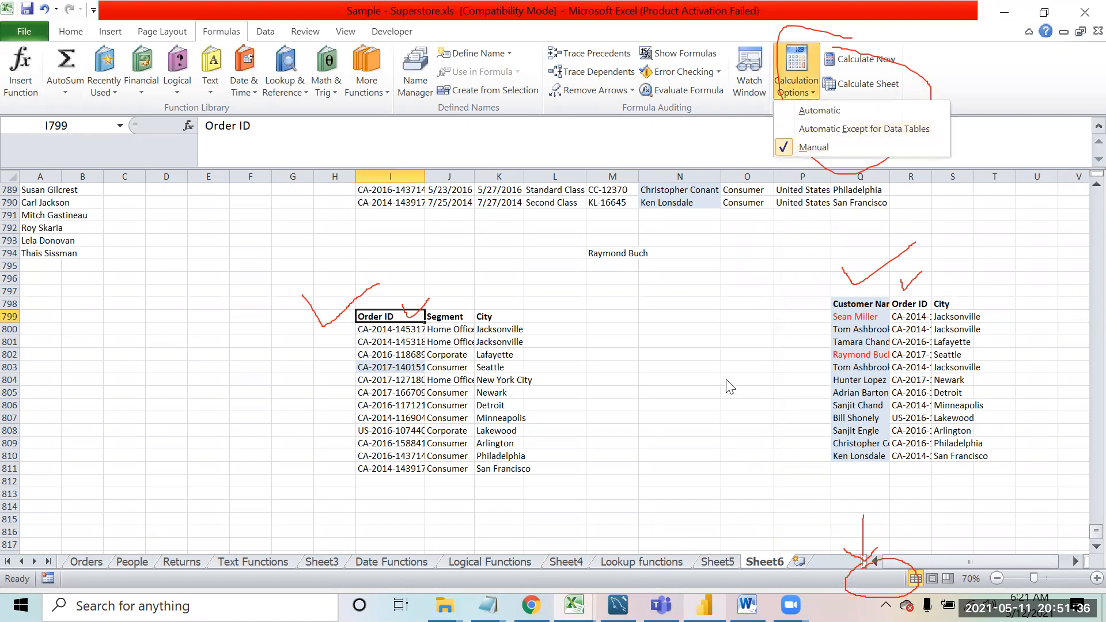
Step: Open the Lookup functions sheet and look through its rows around the Index example and the Order ID table
left_click(647, 567)
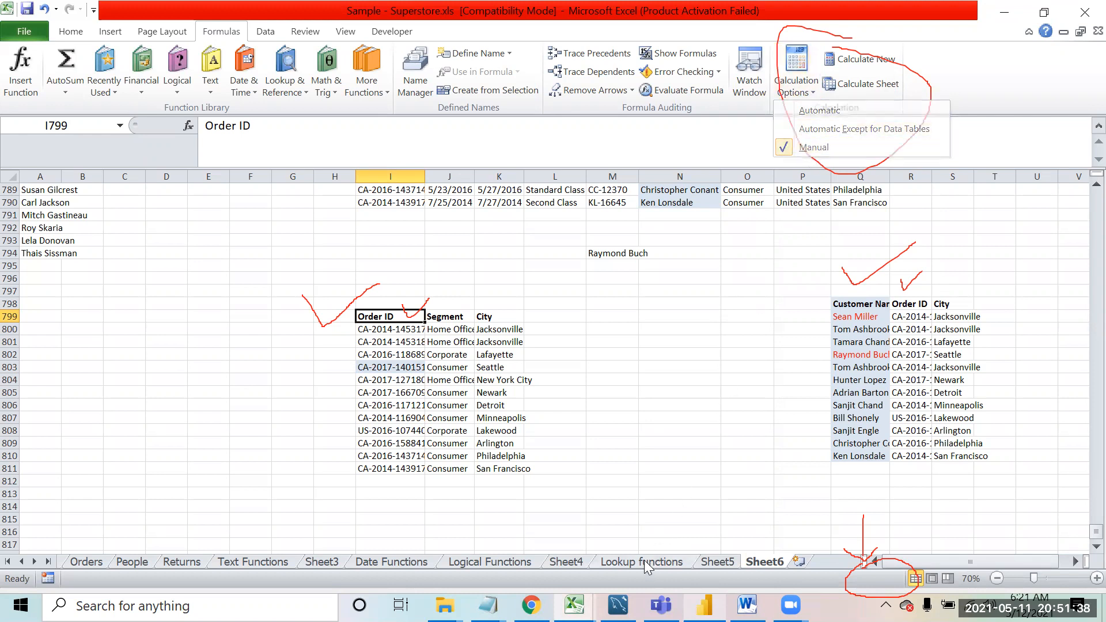
left_click(647, 567)
left_click(564, 474)
key("Up")
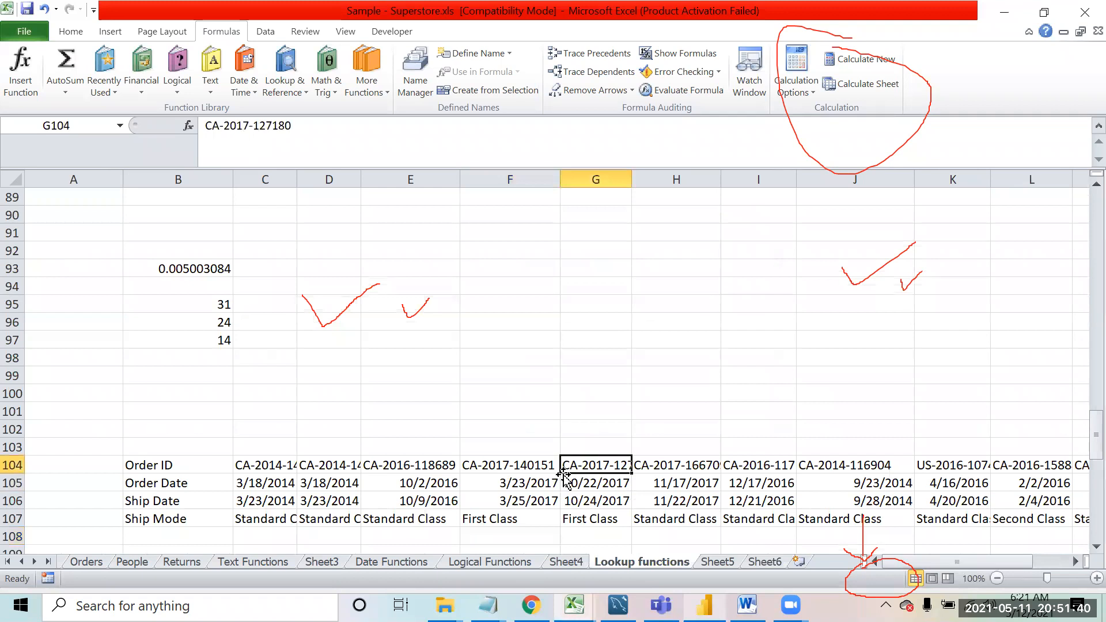
key("Up")
key("Up")
key("Up")
key("Up")
key("Up")
key("Up")
key("Up")
key("Up")
key("Up")
key("Up")
key("Up")
key("Up")
key("Up")
key("Up")
key("Up")
key("Up")
key("Up")
key("Up")
key("Up")
key("Up")
key("Up")
key("Up")
key("Up")
key("Up")
key("Up")
key("Up")
key("Up")
key("Up")
key("Up")
key("Down")
key("Down")
key("Down")
key("Down")
key("Down")
key("Down")
key("Down")
key("Down")
key("Down")
key("Down")
key("Down")
key("Down")
key("Down")
key("Down")
key("Down")
key("Down")
key("Down")
key("Down")
key("Down")
key("Down")
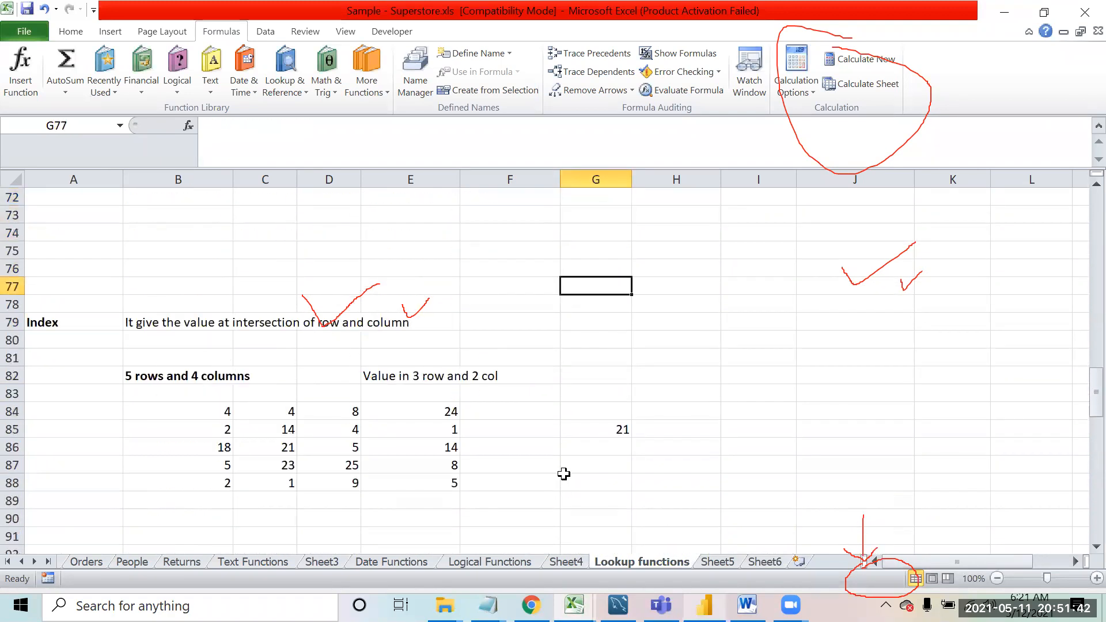
key("Down")
key("Down")
key("Down")
key("Down")
key("Down")
key("Down")
key("Down")
key("Down")
key("Down")
key("Down")
key("Down")
key("Down")
key("Down")
key("Down")
key("Down")
key("Down")
key("Down")
key("Down")
key("Down")
key("Down")
key("Up")
key("Up")
key("Up")
key("Up")
key("Up")
key("Up")
key("Up")
key("Up")
key("Up")
key("Up")
key("Up")
key("Up")
key("Up")
key("Up")
key("Up")
key("Up")
key("Up")
key("Up")
key("Up")
key("Up")
key("Up")
key("Up")
key("Up")
key("Up")
key("Up")
key("Up")
key("Up")
Step: Copy a contiguous block of filled cells in column F of the Lookup functions sheet
key("Down")
key("Down")
key("Down")
key("Left")
key("Left")
key("Down")
key("Right")
key("Down")
key("ctrl+shift+Down")
key("ctrl+c")
Step: Paste the copied Sales column below the Automatic and Manual notes, starting at cell F152, and look over the pasted values
key("Down")
key("Down")
key("Down")
key("Down")
key("Down")
key("Down")
key("Down")
key("Down")
key("Down")
key("Down")
key("Down")
key("Down")
key("Down")
key("Down")
key("Down")
key("Down")
key("Down")
key("Down")
key("Down")
key("Down")
key("Down")
key("Down")
key("Down")
key("Down")
key("Down")
key("Down")
key("Down")
key("Down")
key("Down")
key("Down")
key("Down")
key("Down")
key("Up")
key("Up")
key("Up")
key("Up")
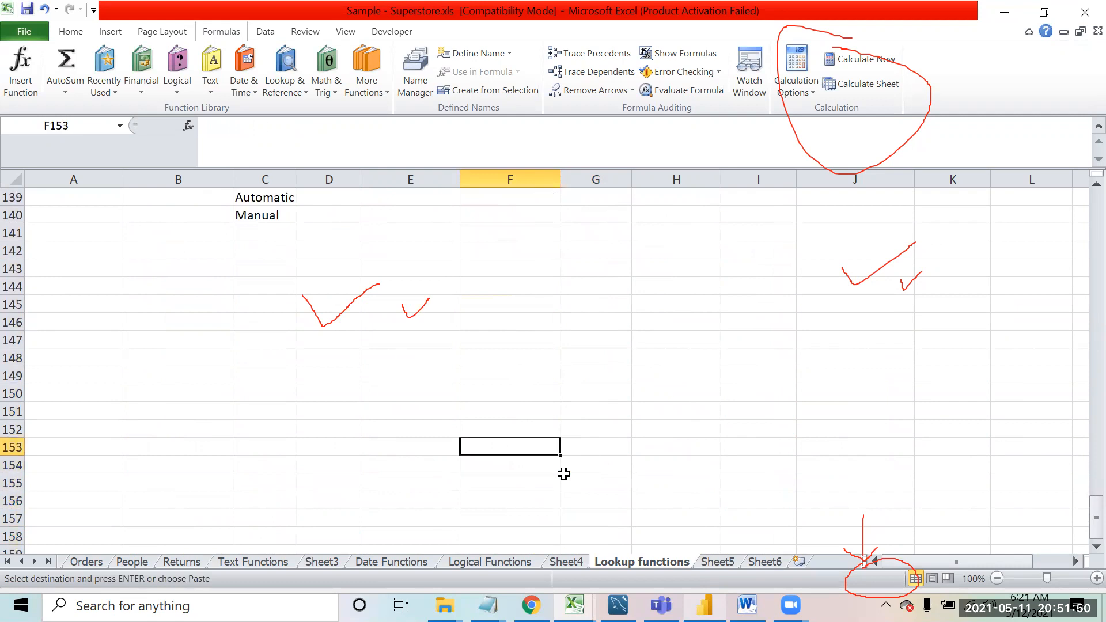
key("Up")
key("ctrl+v")
key("Down")
key("Down")
key("Down")
key("Down")
key("Down")
key("Down")
key("Down")
key("Up")
key("Up")
key("Up")
key("Up")
key("Up")
key("Up")
key("Up")
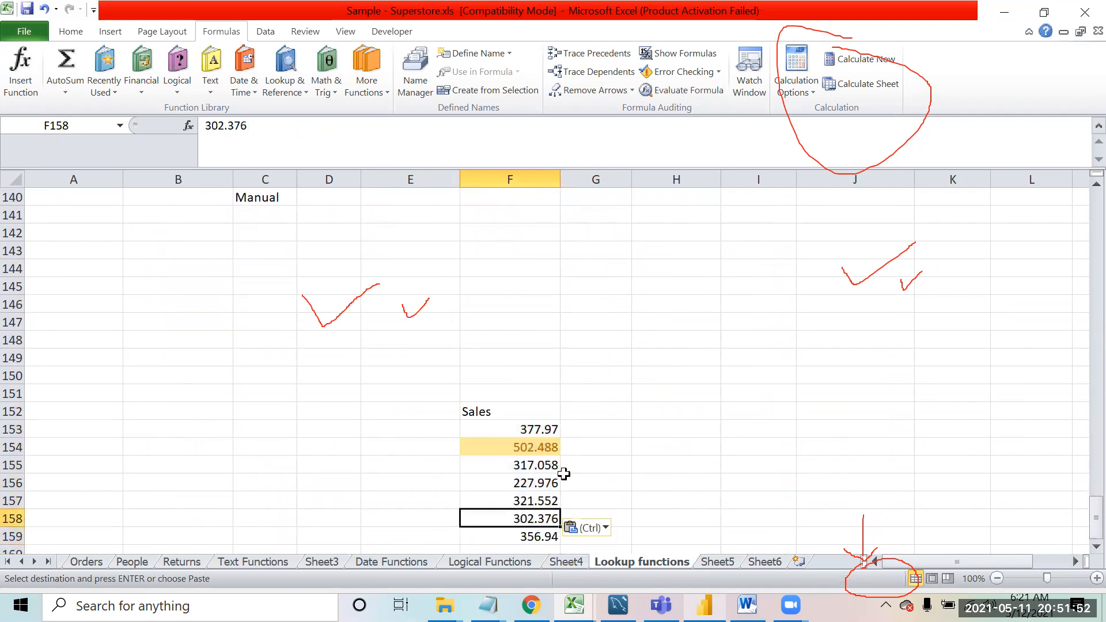
Step: Add the headers Round, Ceiling and Floor in G152, H152 and I152 beside the Sales header
key("Right")
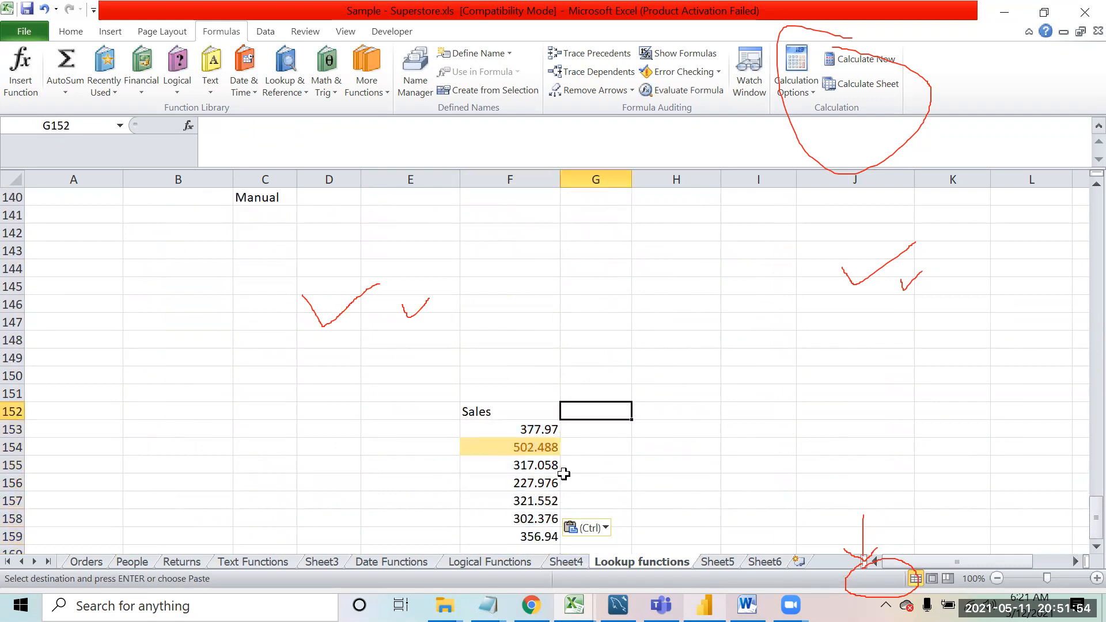
type("Round")
key("Return")
key("Up")
key("Right")
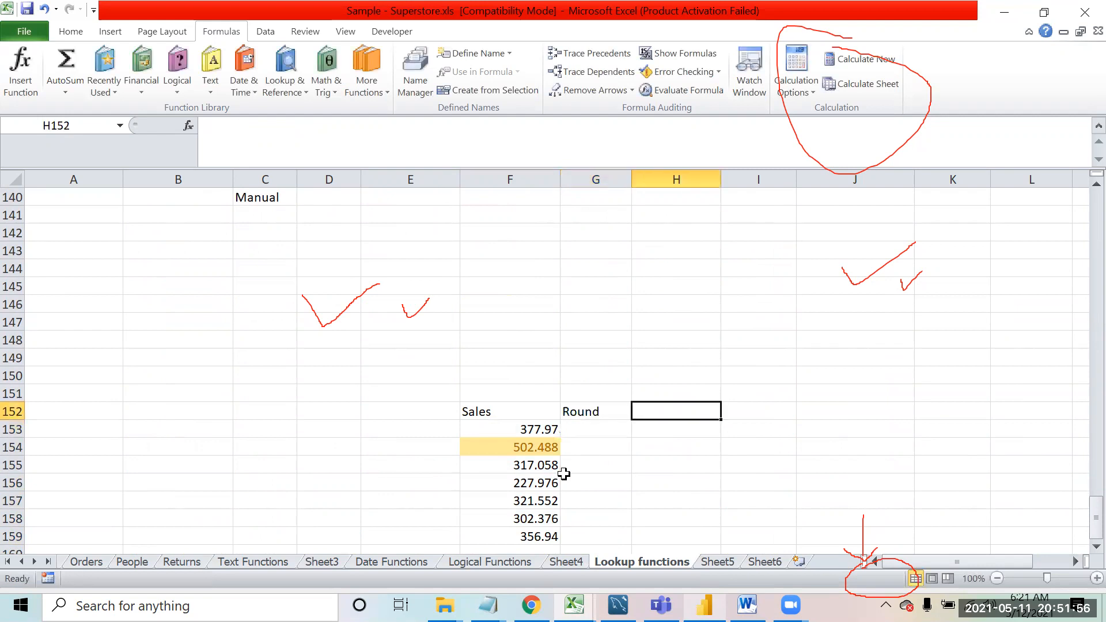
type("Ceiling")
key("Return")
key("Up")
key("Right")
type("Floor")
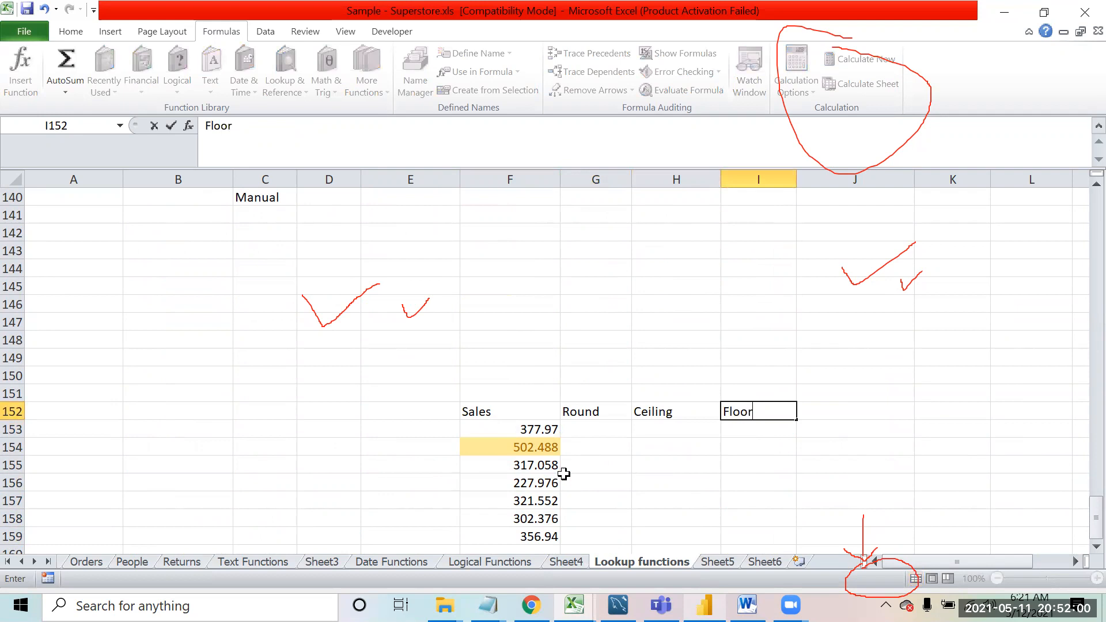
key("Return")
Step: Enter =ROUND(F153,1) in G153 to round the first Sales value to one decimal
type("=rou")
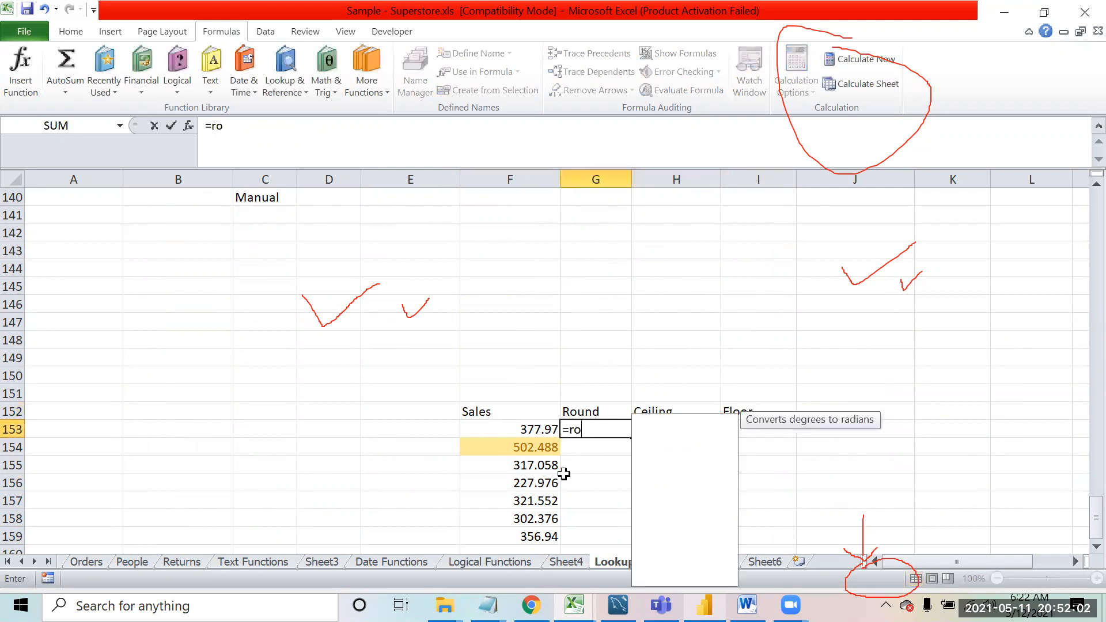
key("Tab")
key("Left")
type(",")
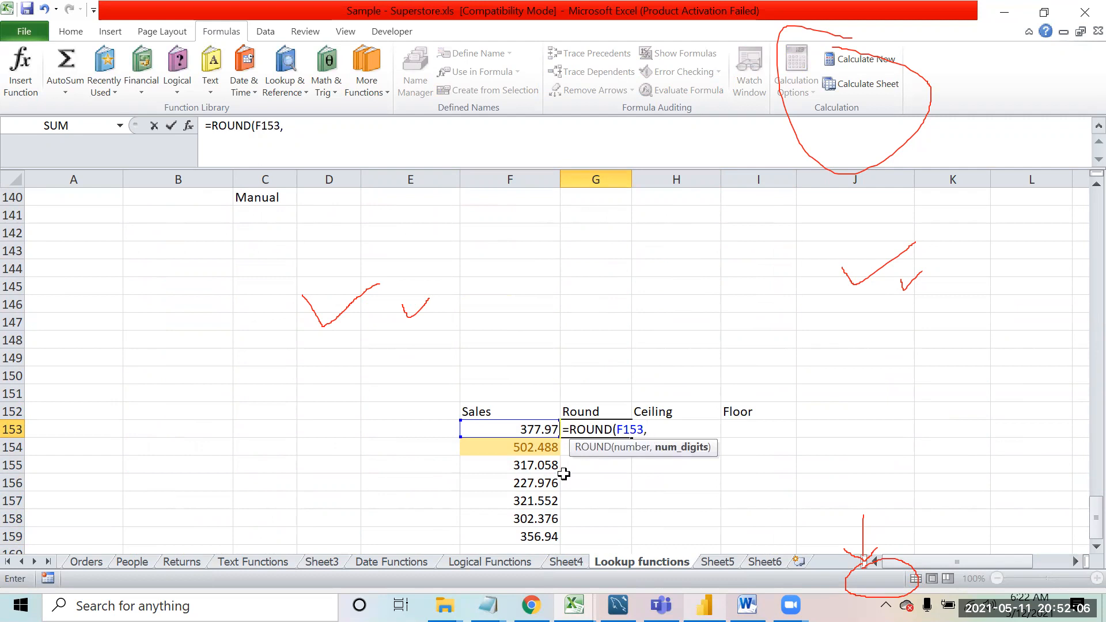
type("1)")
key("ctrl+Return")
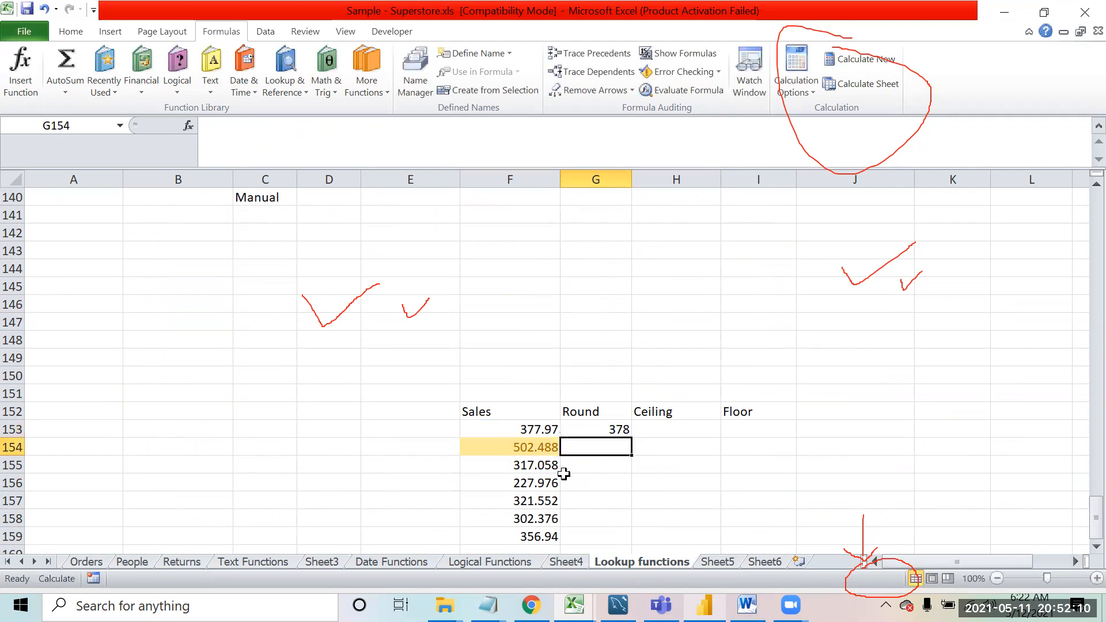
Step: Fill the ROUND formula down the Round column through G159
key("shift+Down")
key("shift+Down")
key("shift+Down")
key("shift+Down")
key("shift+Down")
key("shift+Down")
key("ctrl+d")
key("Down")
key("Down")
key("Up")
key("Up")
Step: Enter =CEILING(F153,1) in H153 for the first Sales value
key("Right")
type("=ceil")
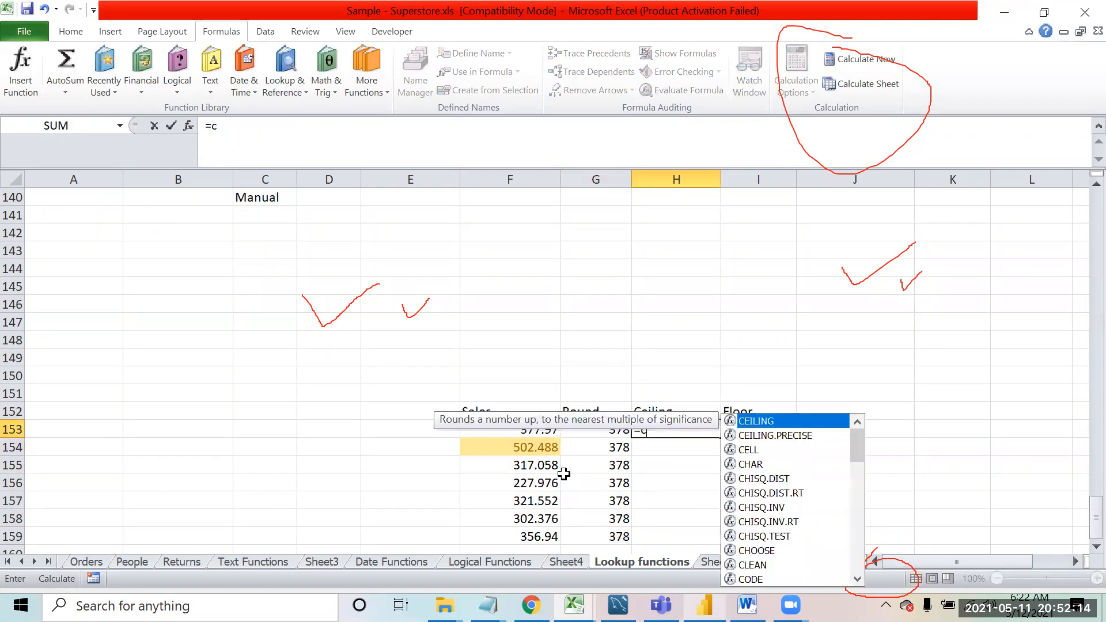
key("Tab")
key("Left")
key("Left")
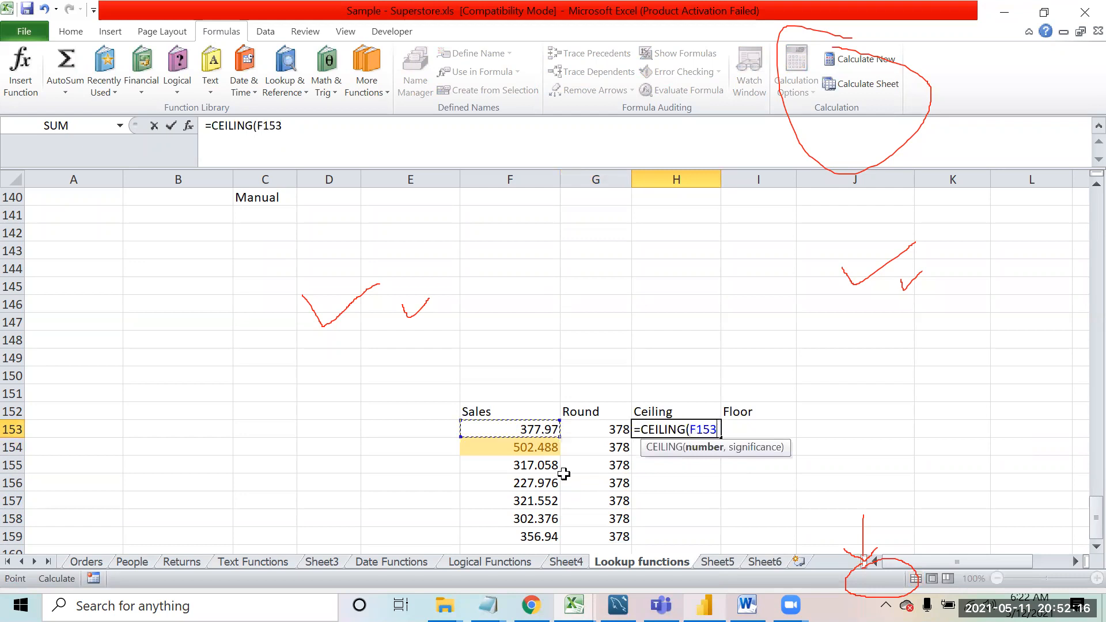
type(",1)")
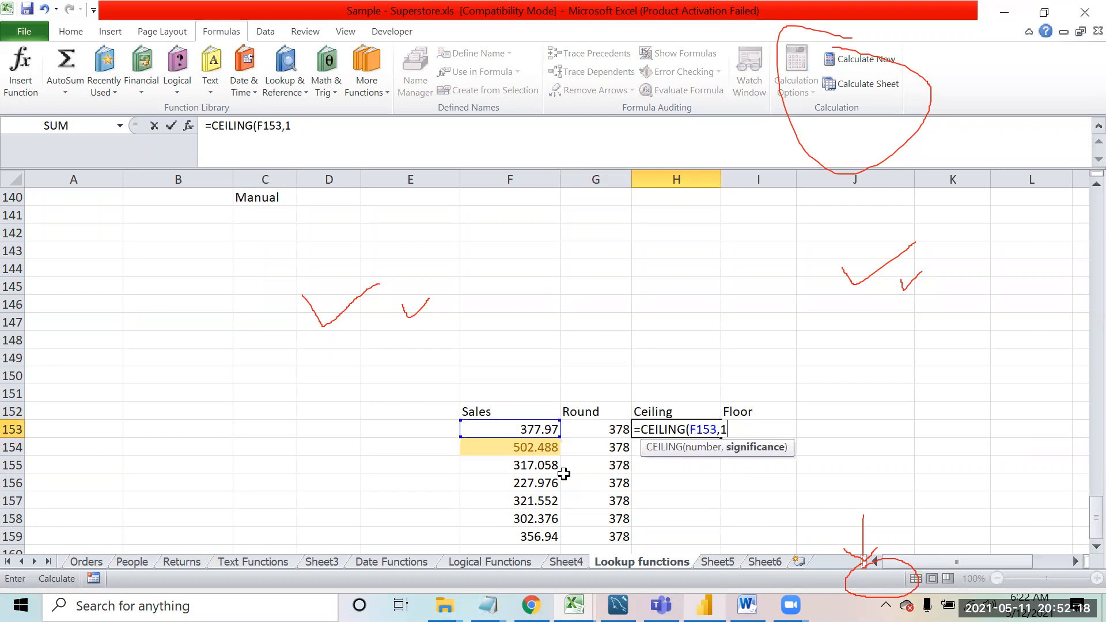
key("Return")
Step: Fill the CEILING formula down the Ceiling column through H159, and move to the first cell under Floor
key("Up")
key("shift+Down")
key("shift+Down")
key("shift+Down")
key("shift+Down")
key("shift+Down")
key("shift+Down")
key("shift+Down")
key("shift+Up")
key("ctrl+d")
key("Right")
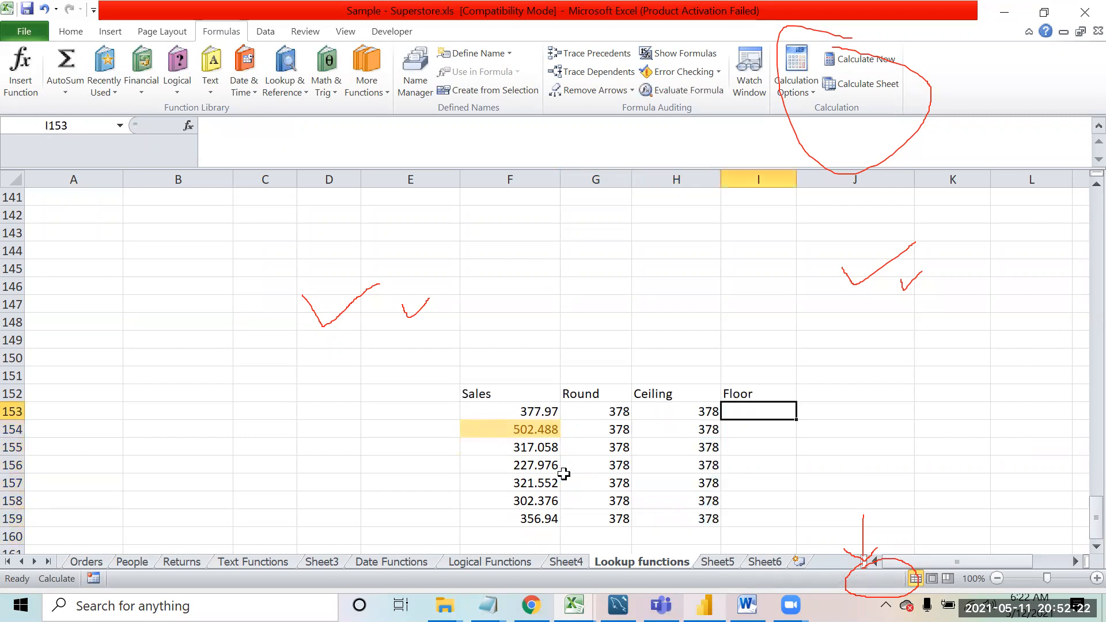
Step: Enter =FLOOR(F153,1) in I153 for the first Sales value
type("=floo")
key("Tab")
key("Left")
key("Left")
key("Left")
key("Left")
key("Right")
type(",1")
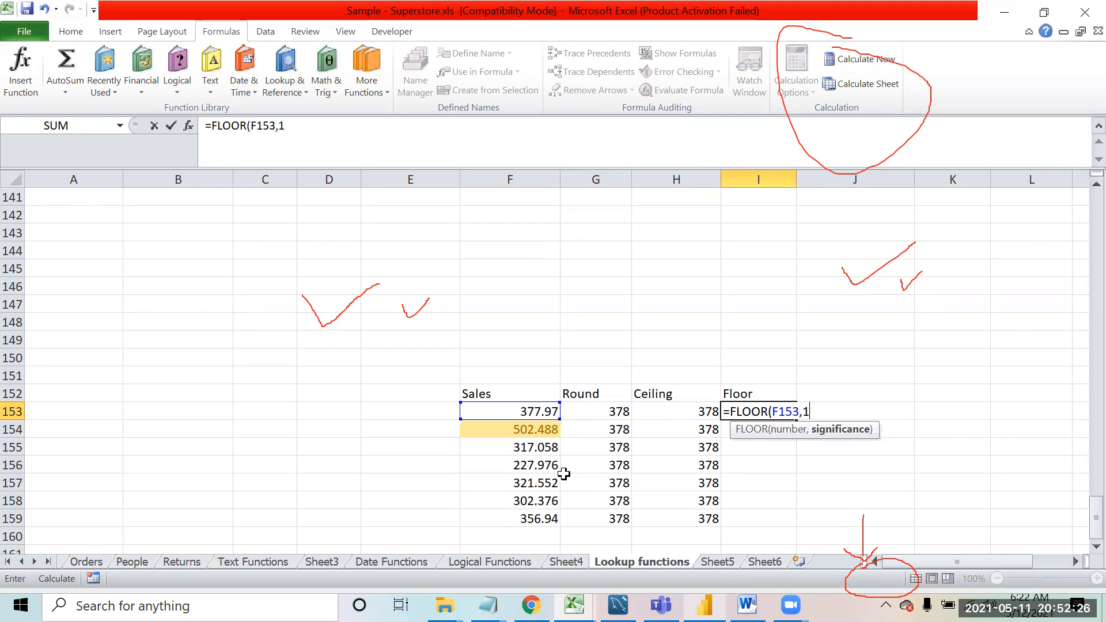
key("Return")
key("Up")
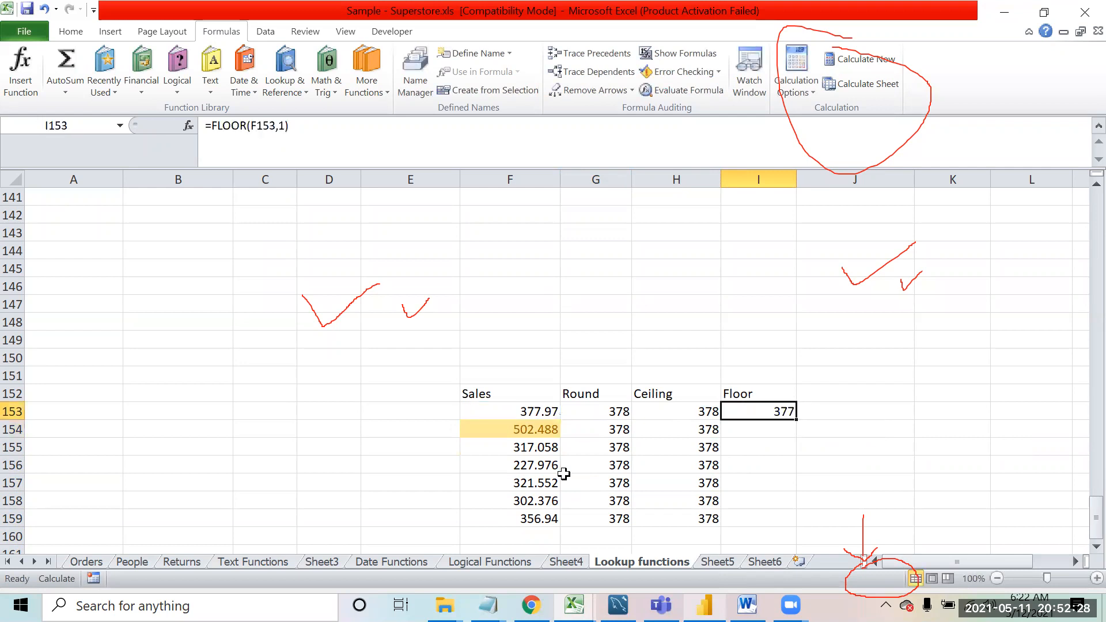
Step: Fill the FLOOR formula down the Floor column through I159
key("shift+Down")
key("shift+Down")
key("shift+Down")
key("shift+Down")
key("shift+Down")
key("shift+Down")
key("ctrl+d")
Step: Examine the filled Round, Ceiling and Floor cells in rows 153 to 159 against their Sales values
key("Down")
key("Down")
key("Down")
key("Left")
key("Left")
key("Up")
key("Up")
key("Up")
key("Down")
key("Down")
key("Down")
key("Down")
key("Down")
key("Down")
key("Down")
key("Up")
key("Up")
key("Up")
key("Up")
key("Up")
key("Up")
key("Up")
key("Up")
key("Right")
key("Down")
key("Down")
key("Down")
key("Down")
key("Down")
key("Down")
key("Down")
key("Down")
key("Down")
key("Up")
key("Up")
key("Up")
key("Up")
key("Up")
key("Up")
key("Up")
key("Up")
key("Right")
key("Down")
key("Down")
key("Down")
key("Down")
key("Down")
key("Down")
key("Up")
key("Up")
key("Up")
key("Up")
key("Up")
key("Left")
key("Left")
key("Up")
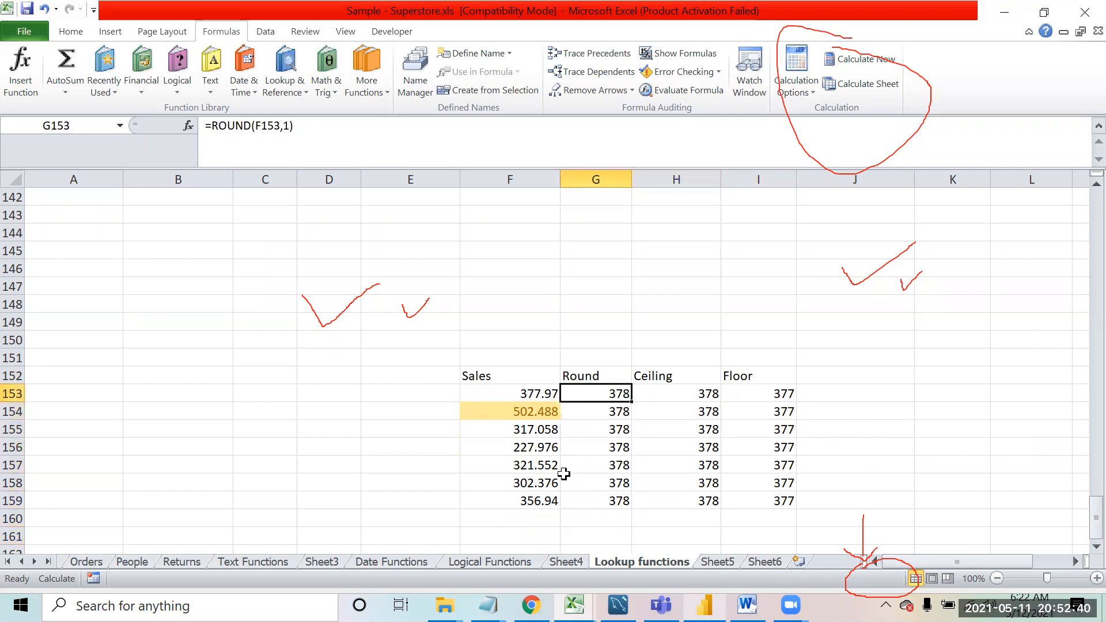
key("Right")
key("Right")
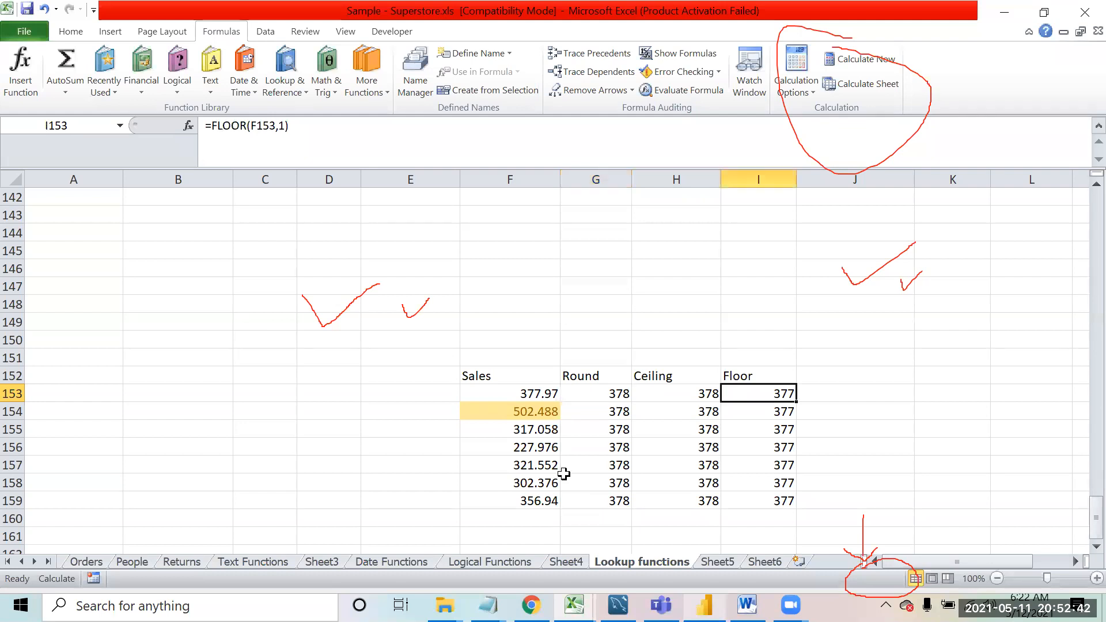
key("Down")
key("Down")
key("Down")
key("Down")
key("Down")
key("Down")
key("Down")
key("Down")
key("Down")
key("Down")
key("Down")
key("Down")
key("Down")
key("Down")
key("Up")
key("Up")
key("Up")
key("Up")
key("Up")
key("Up")
key("Up")
key("Up")
key("Up")
key("Up")
key("Up")
key("Up")
key("Up")
key("Up")
key("Up")
key("Up")
key("Up")
key("Up")
key("Up")
key("Up")
key("Up")
key("Down")
key("Down")
key("Down")
key("Down")
key("Down")
key("Down")
key("Down")
key("Down")
key("Down")
key("Down")
key("Down")
key("Down")
key("Down")
key("Down")
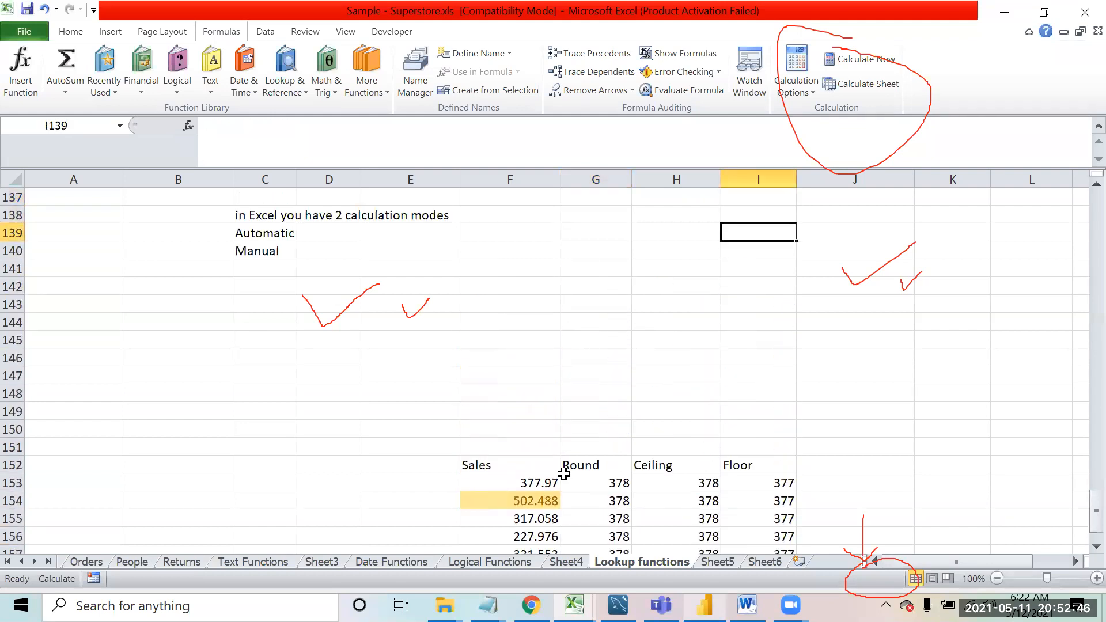
key("Down")
key("Down")
key("Down")
key("Down")
key("Down")
key("Down")
key("Down")
key("Down")
key("Down")
key("Down")
key("Down")
key("Down")
key("Up")
key("Up")
key("Up")
key("Up")
key("Up")
key("Up")
key("Up")
key("Up")
key("Up")
key("Up")
key("Up")
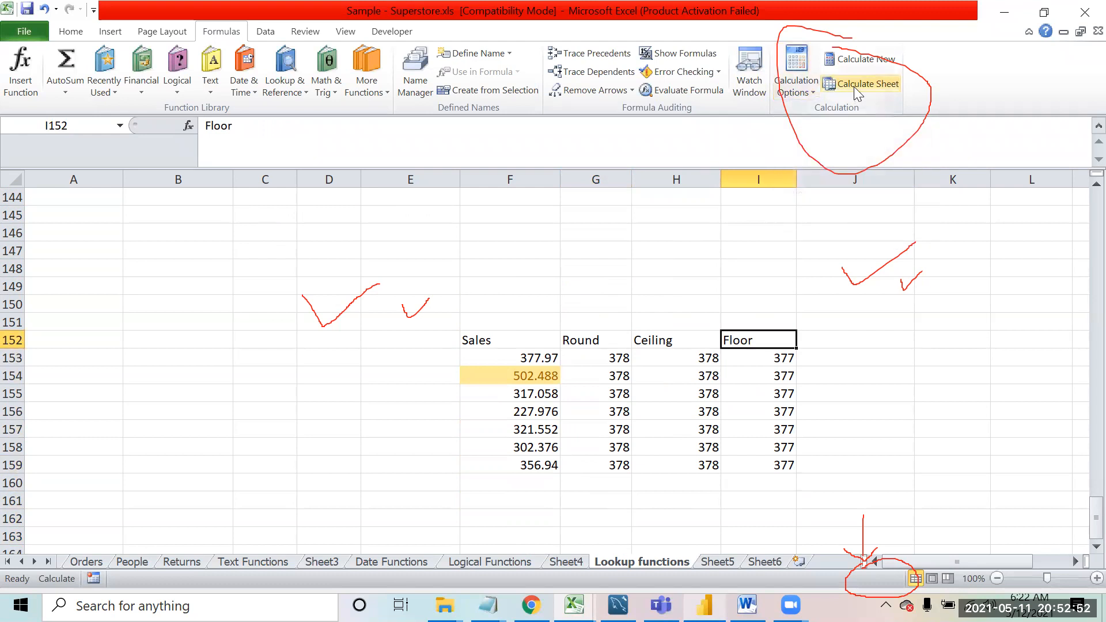
Step: Recalculate all formulas with Calculate Now and select the Round, Ceiling and Floor results in G153:I159
left_click(869, 61)
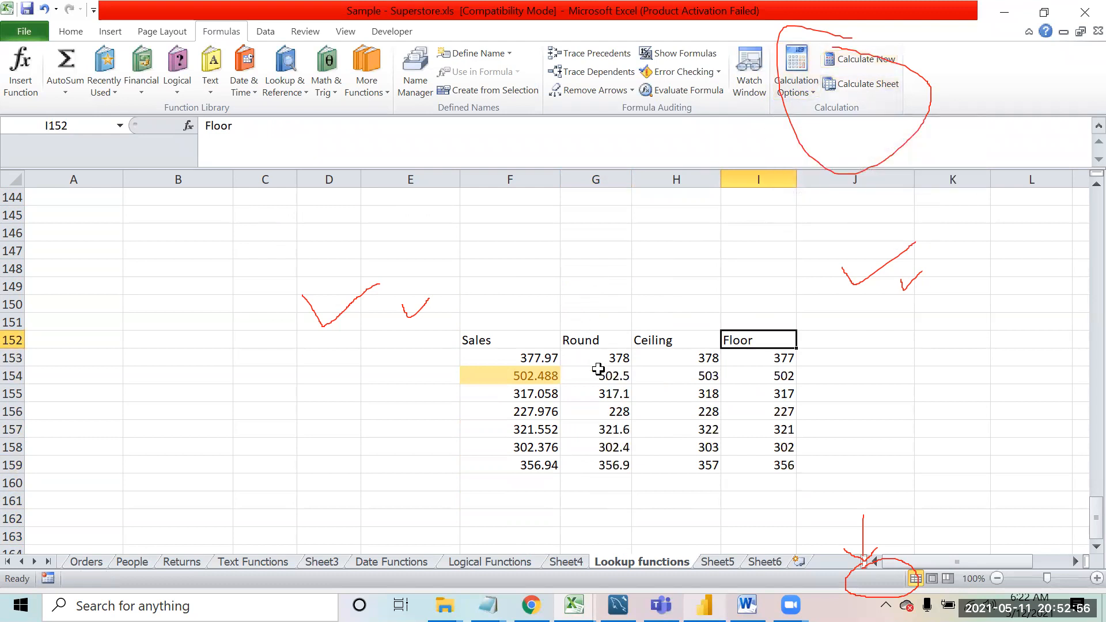
left_click_drag(605, 359, 776, 464)
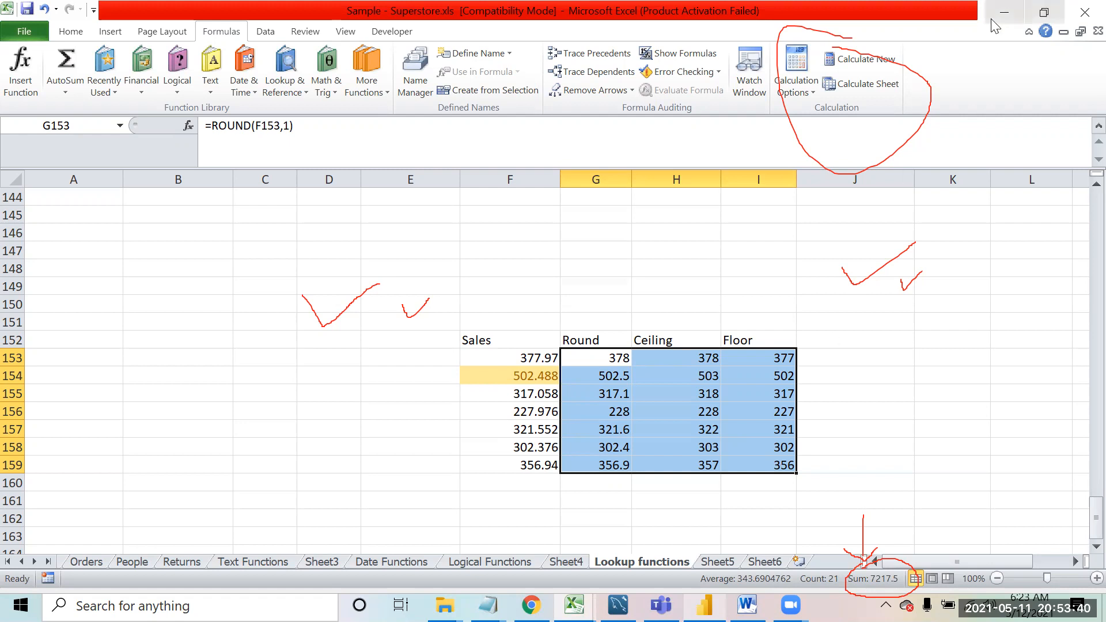
left_click(771, 114)
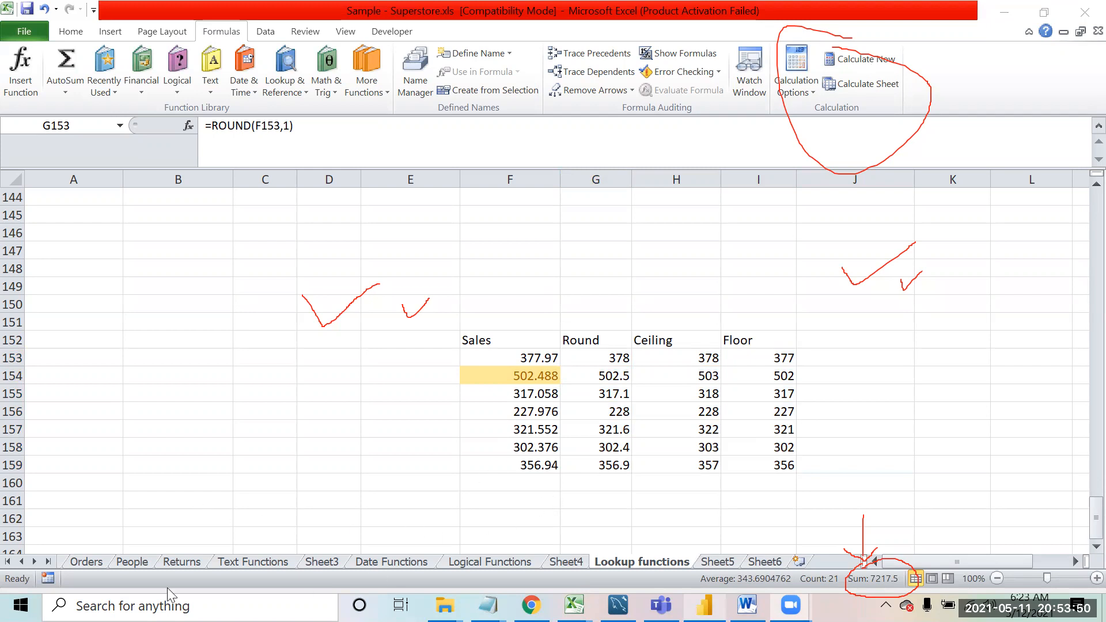
Step: Look through the Sheet3, Logical Functions, Date Functions and Lookup functions sheets, ending on Logical Functions
left_click(166, 558)
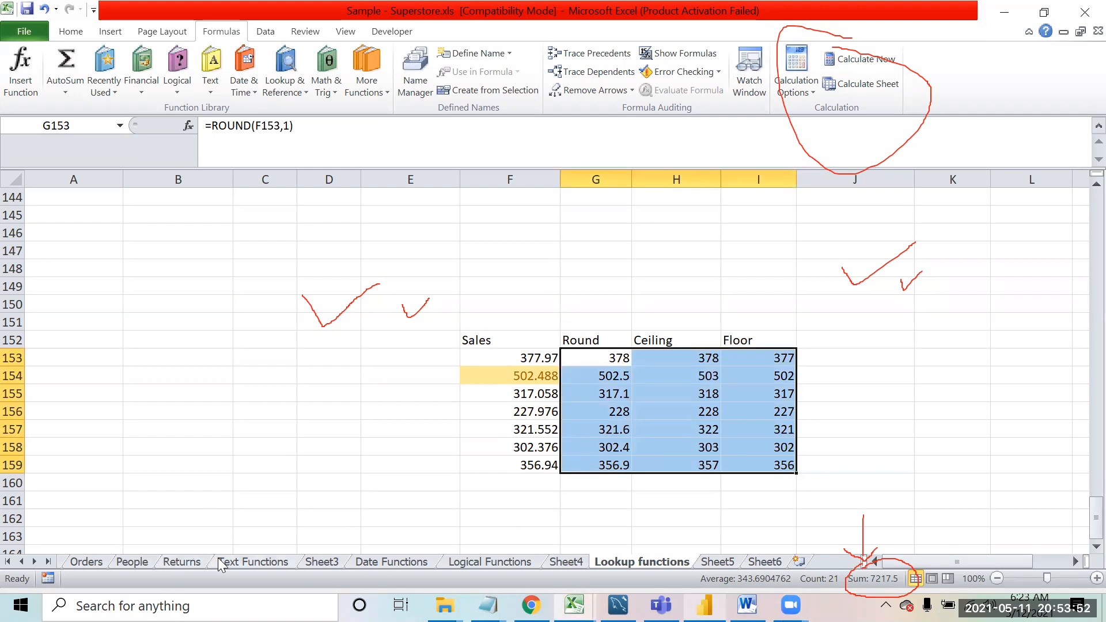
left_click(219, 559)
left_click(322, 561)
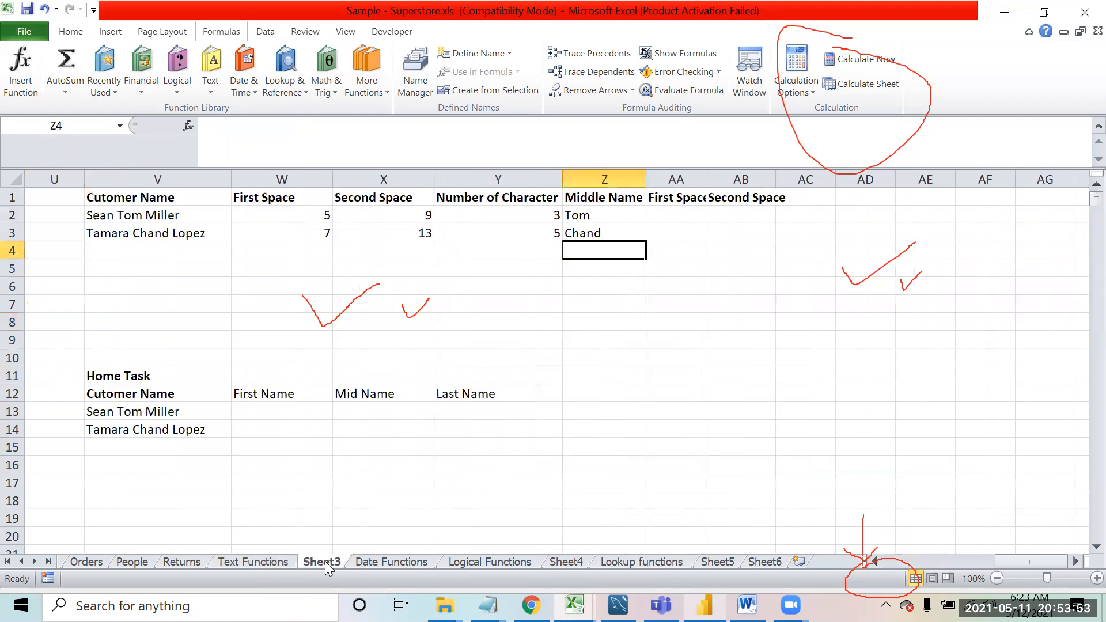
left_click(495, 561)
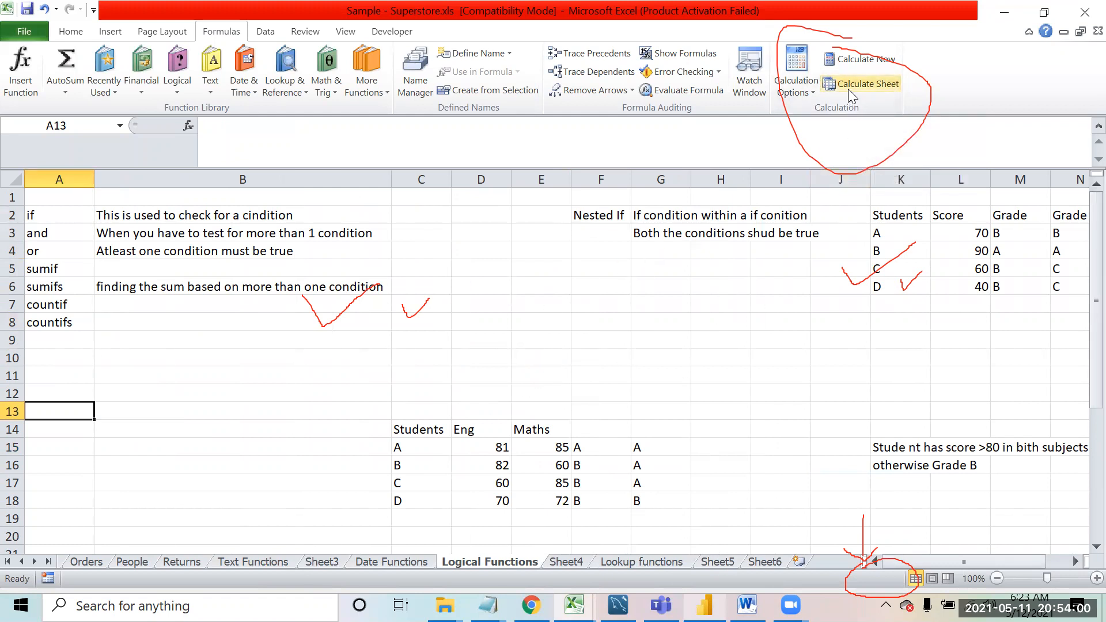
left_click(391, 562)
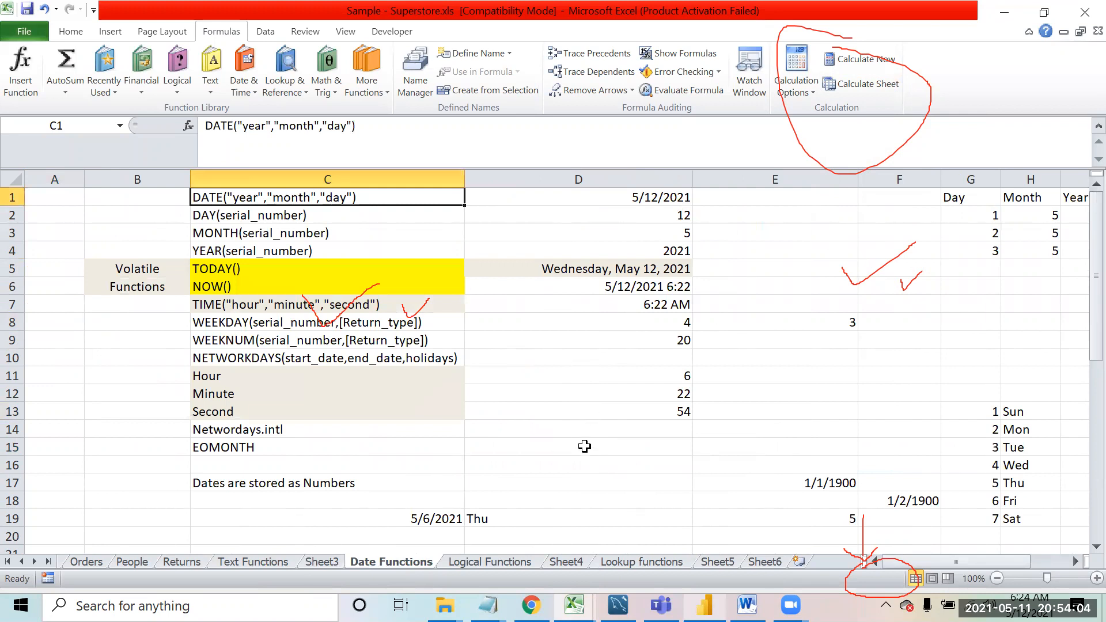
left_click(660, 565)
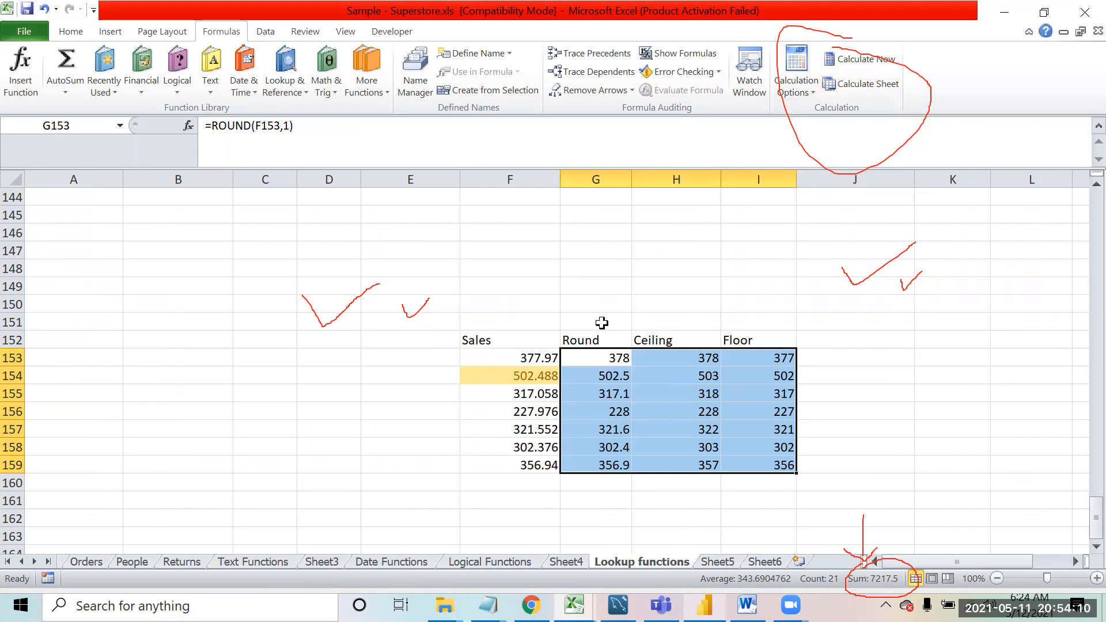
left_click(456, 564)
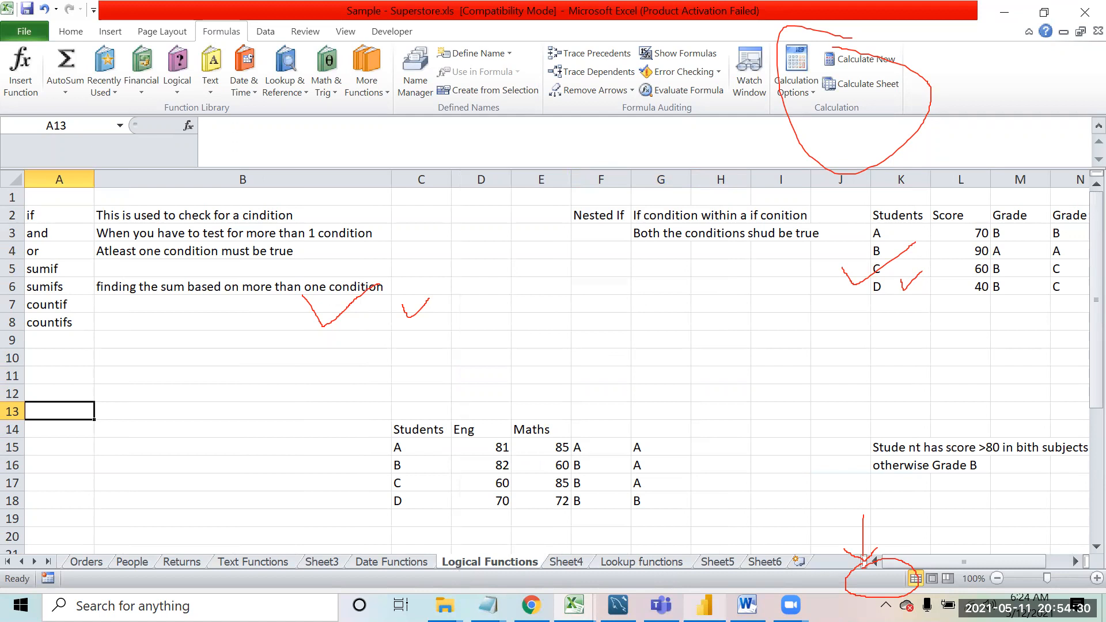
Step: Look over the Logical Functions sheet from the student marks table up to the function list, ending on the if entry in A2
left_click(585, 442)
key("Down")
key("Left")
key("Home")
key("Up")
key("Up")
key("Up")
key("Up")
key("Up")
key("Up")
key("Up")
key("Up")
key("Up")
key("Up")
key("Up")
key("Up")
key("Up")
key("Up")
key("Up")
key("Down")
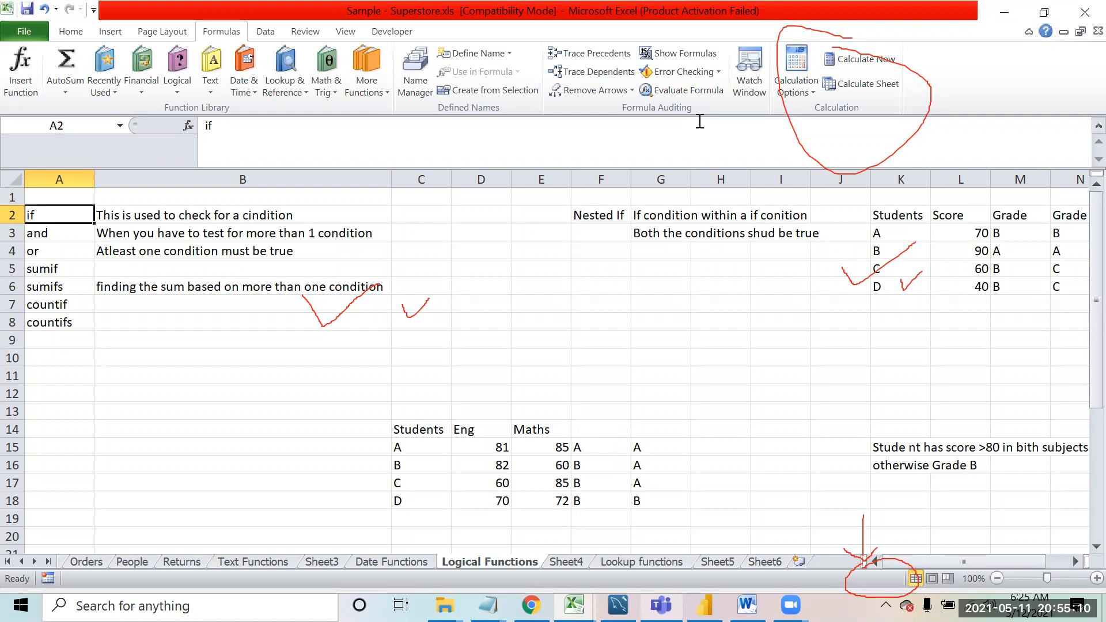
left_click(697, 149)
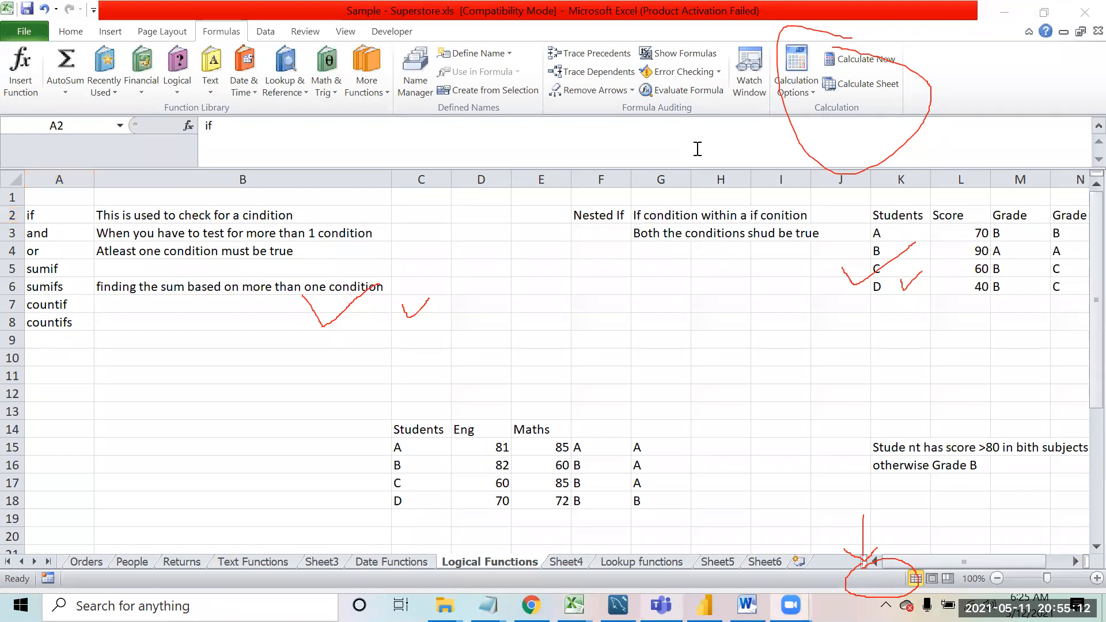